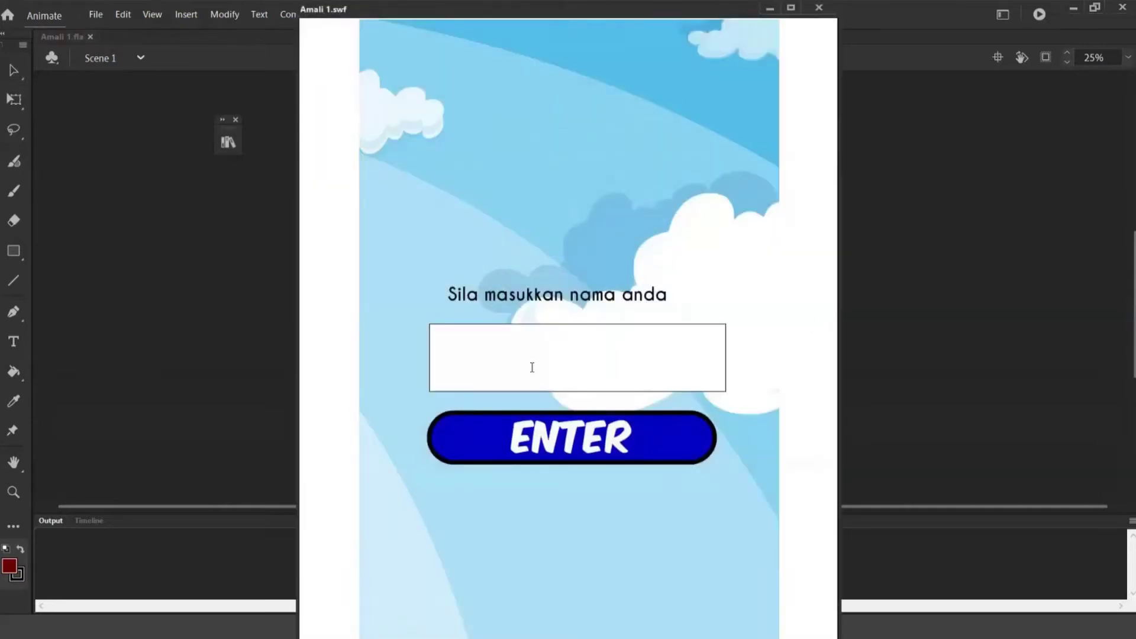
Test the Amali 1 movie by entering a name, viewing the welcome page, going back, and closing the preview
{"action": "left_click", "coordinate": [596, 366]}
{"action": "type", "text": "S"}
{"action": "type", "text": "hah"}
{"action": "left_click", "coordinate": [583, 438]}
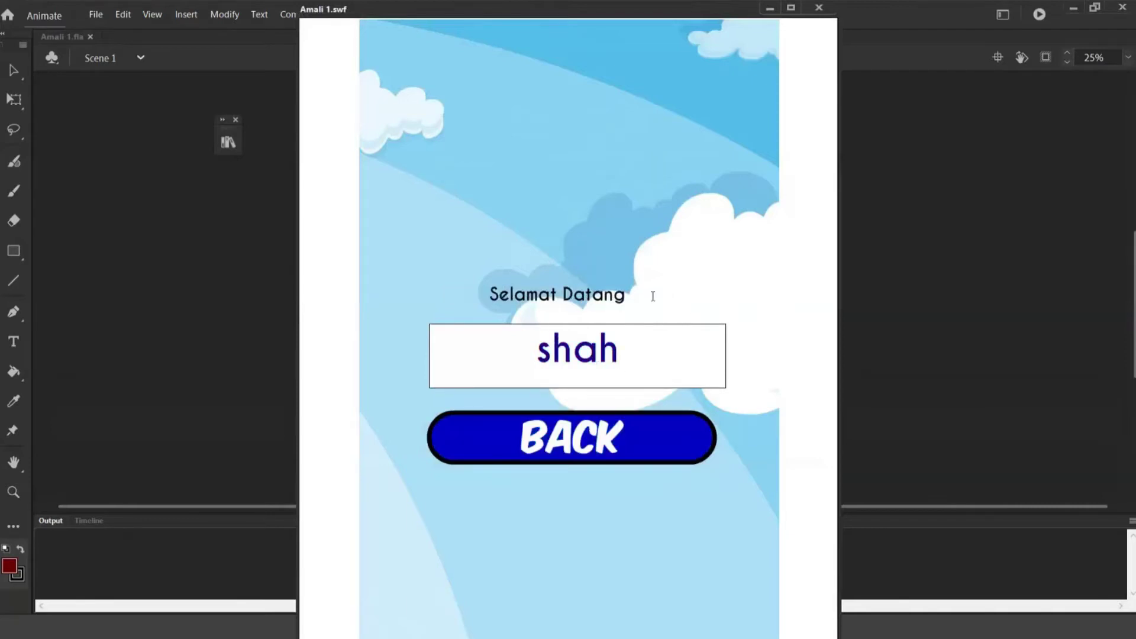
{"action": "left_click", "coordinate": [557, 447]}
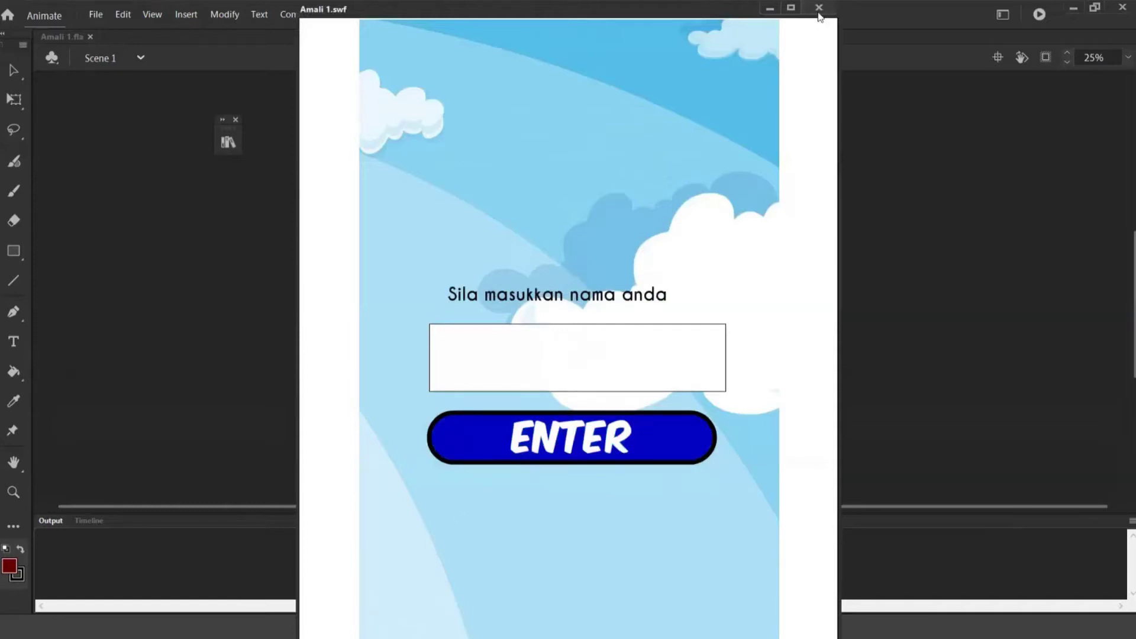
{"action": "left_click", "coordinate": [819, 7]}
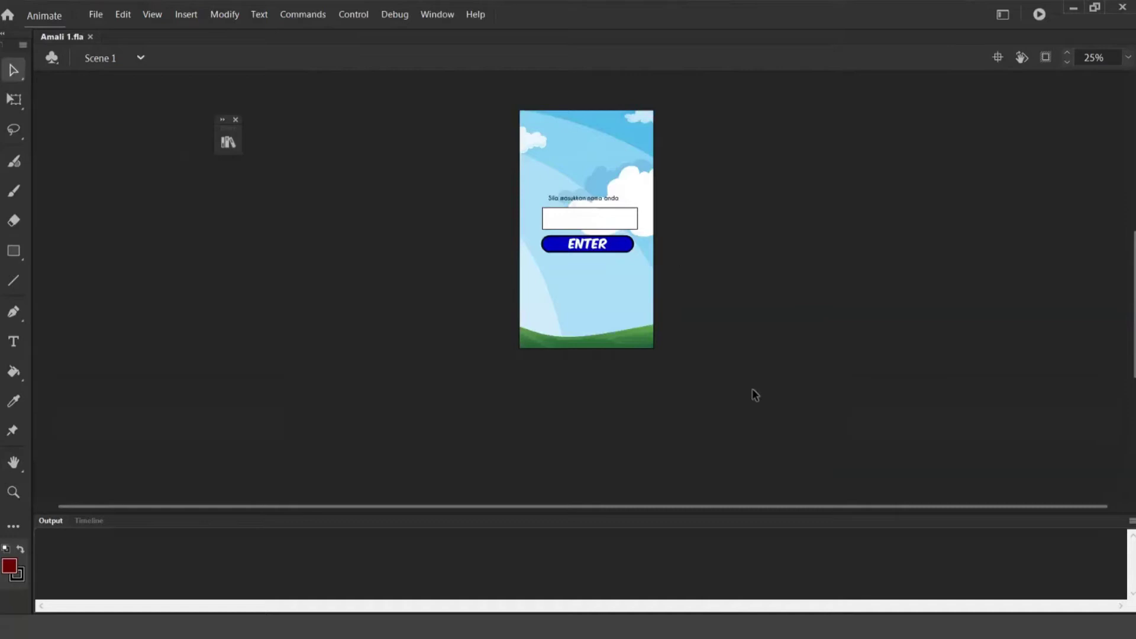
Create a new document 720 pixels wide and 1280 high with the ActionScript 3.0 platform type
{"action": "left_click", "coordinate": [100, 14]}
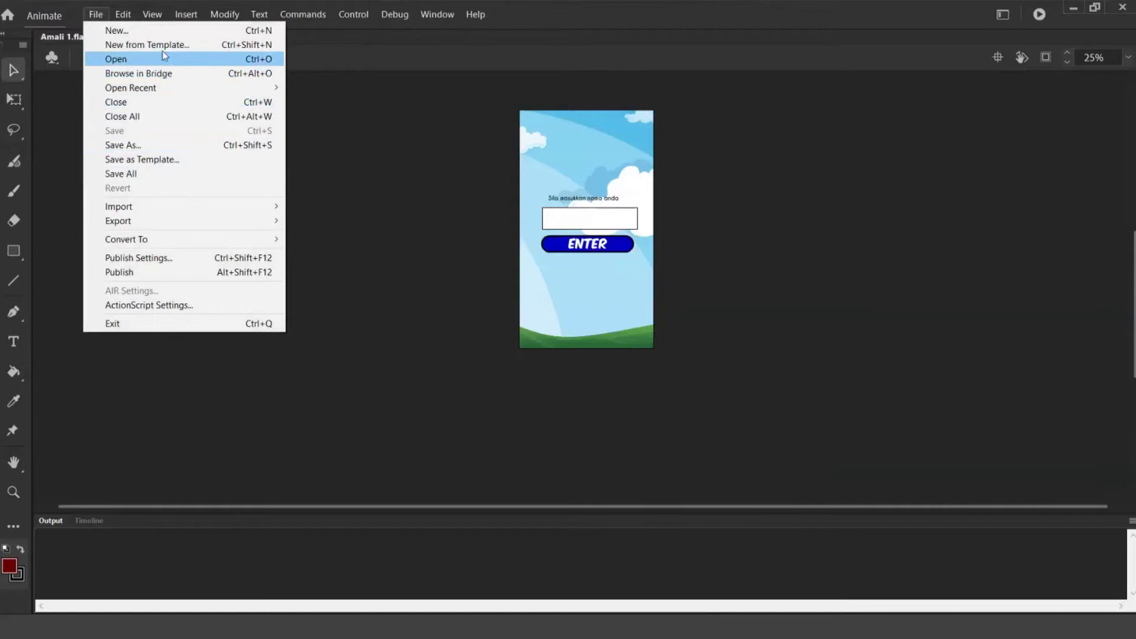
{"action": "left_click", "coordinate": [440, 177]}
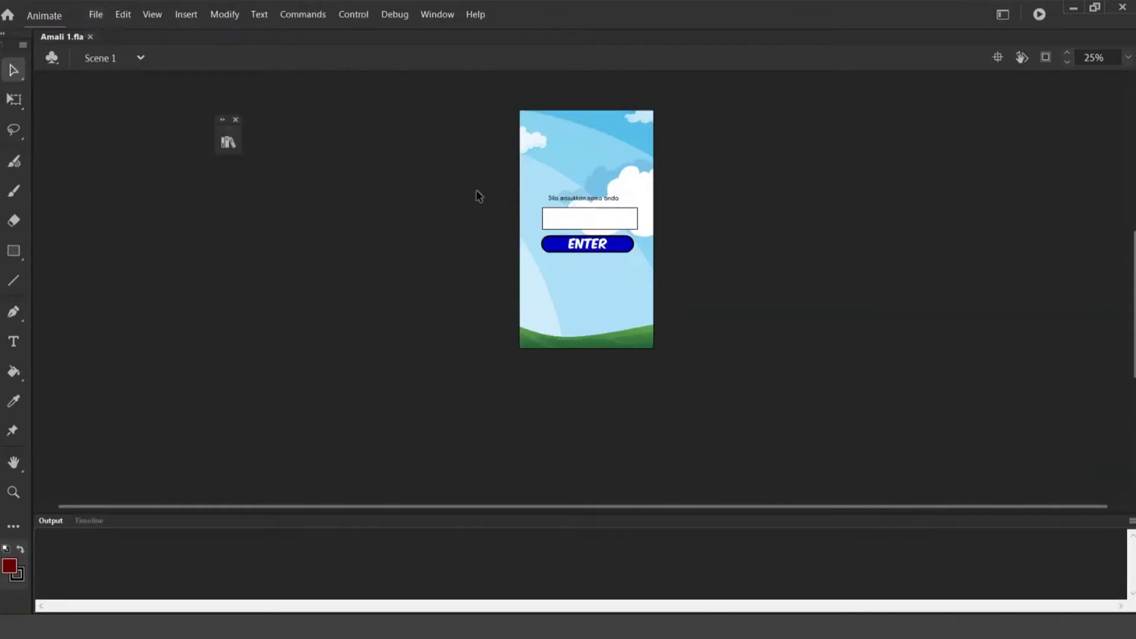
{"action": "key", "text": "ctrl+Return"}
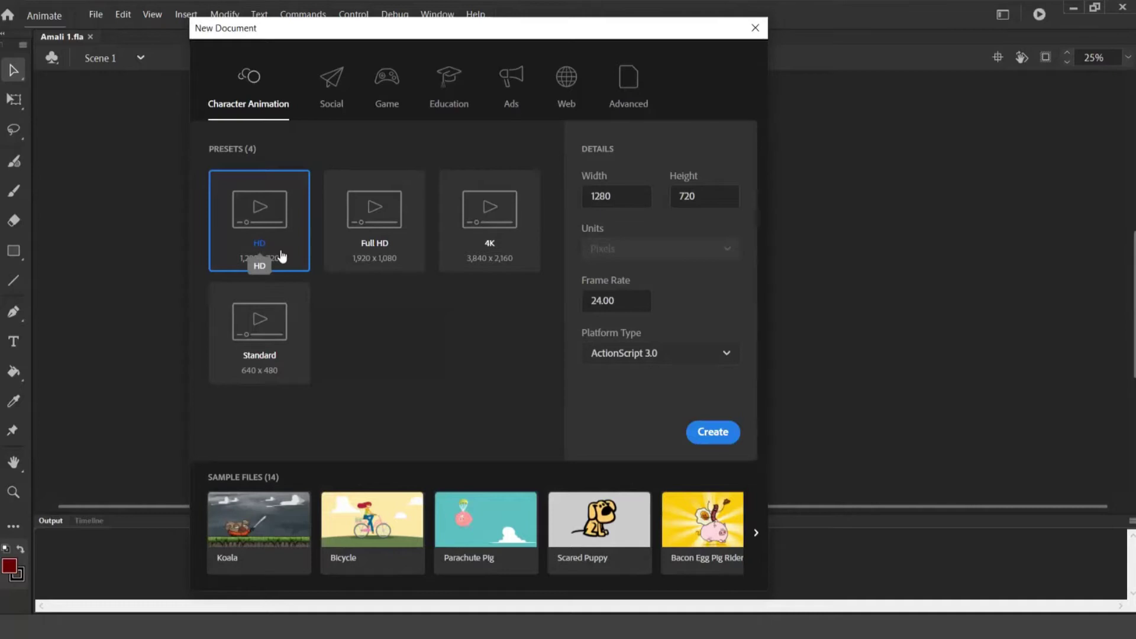
{"action": "left_click_drag", "start_coordinate": [620, 196], "coordinate": [579, 198]}
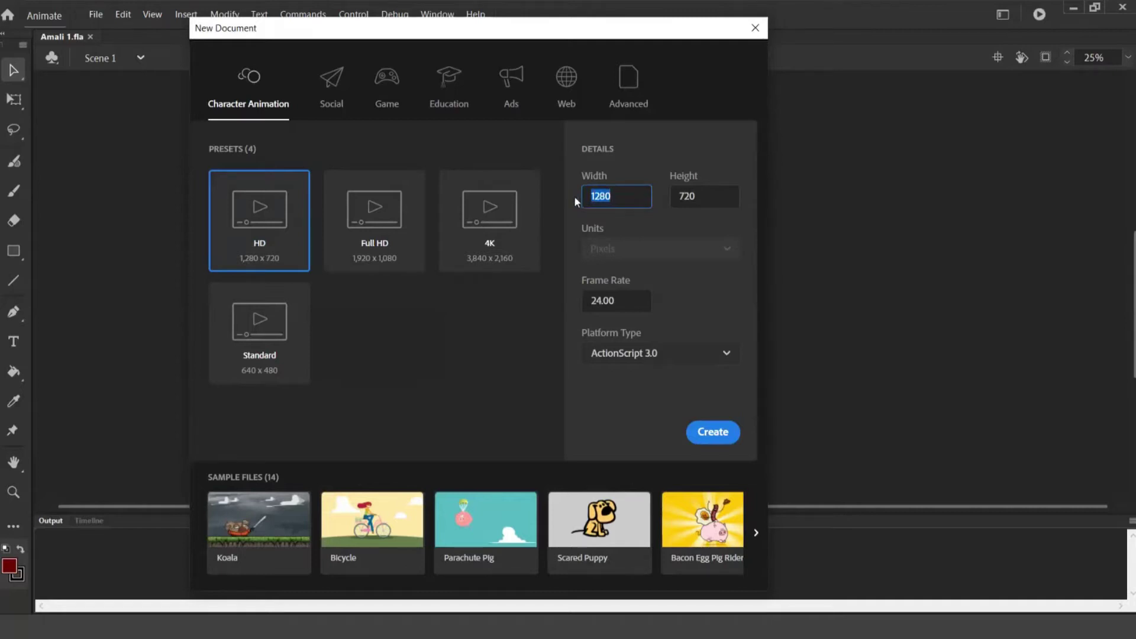
{"action": "key", "text": "Tab"}
{"action": "type", "text": "1280"}
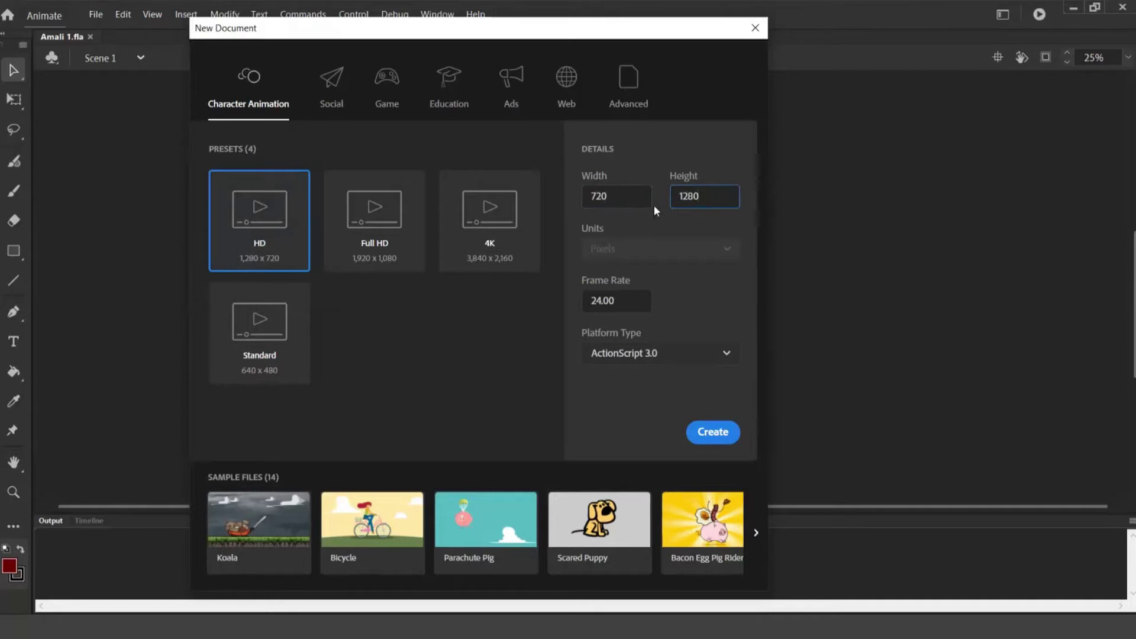
{"action": "left_click", "coordinate": [715, 434]}
{"action": "left_click", "coordinate": [677, 359]}
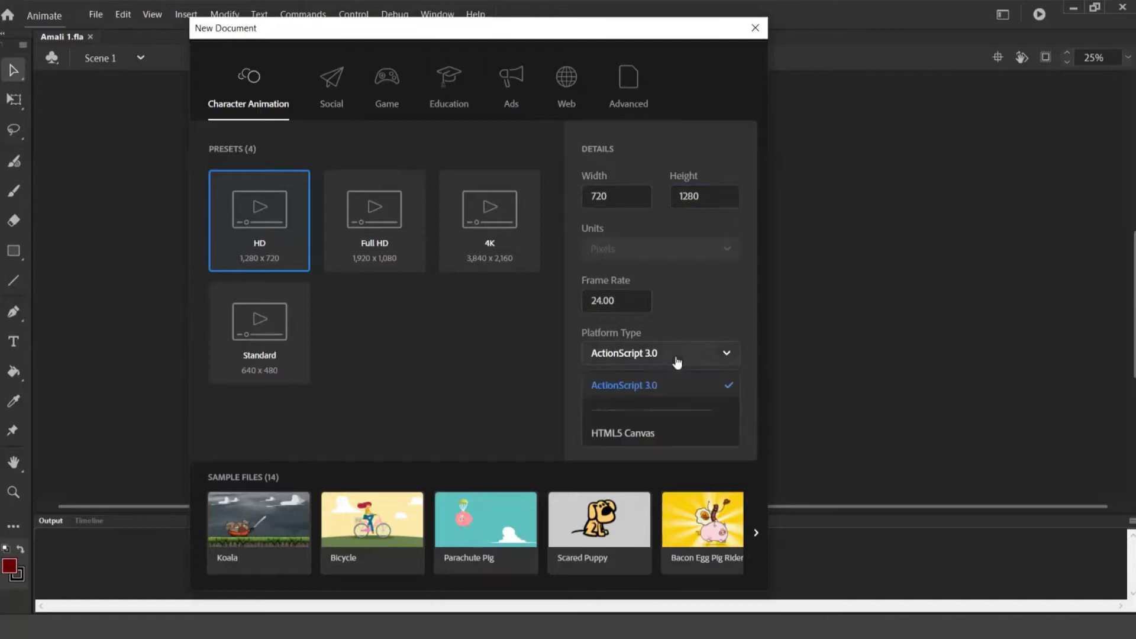
{"action": "left_click", "coordinate": [648, 399]}
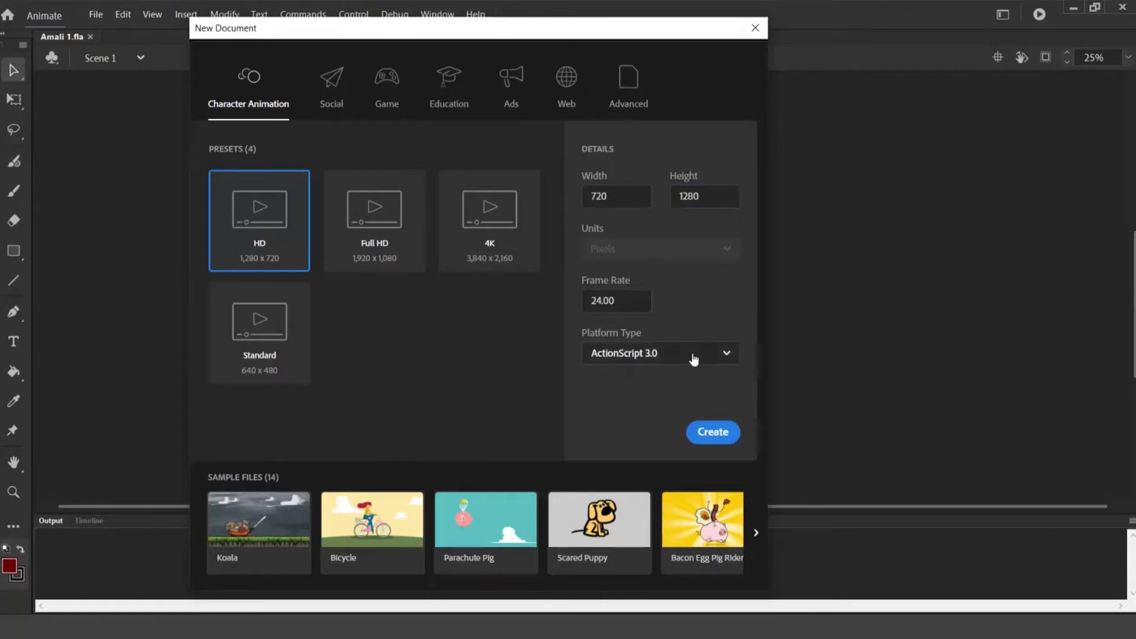
{"action": "left_click", "coordinate": [721, 434]}
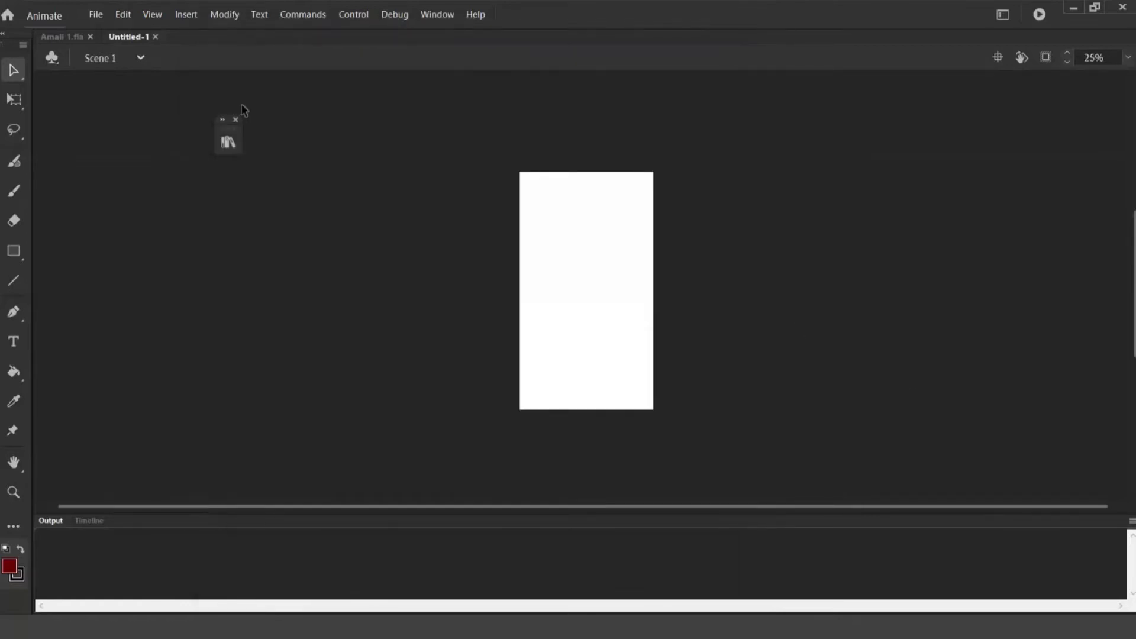
Import the "background blank" and "background with cloud" images to the stage together
{"action": "scroll", "coordinate": [352, 211], "scroll_direction": "right", "scroll_amount": 1}
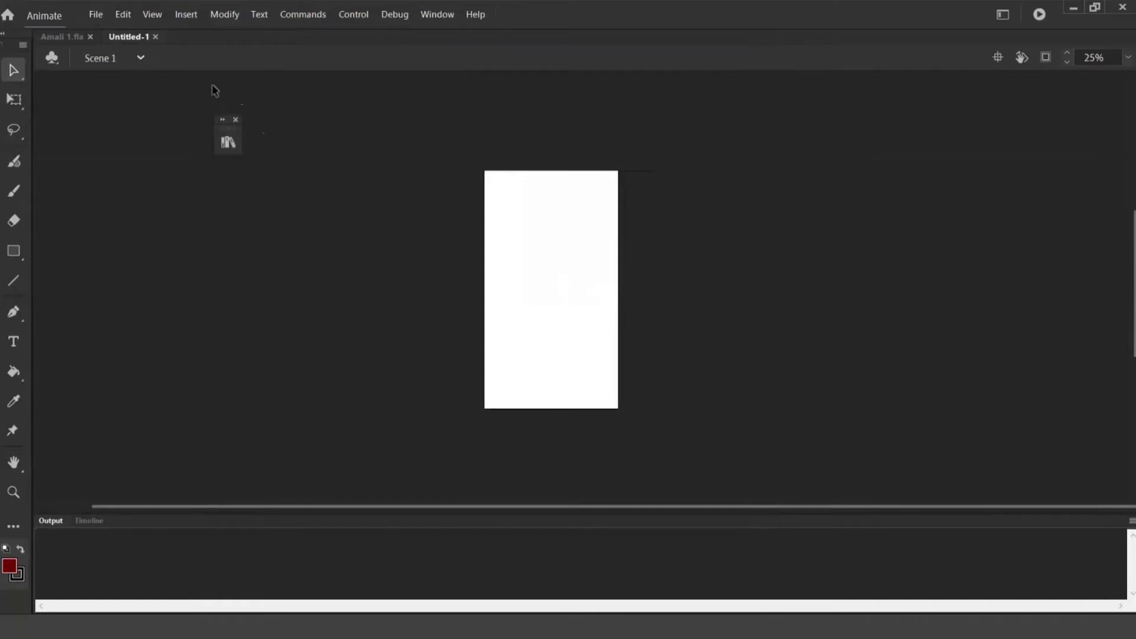
{"action": "left_click", "coordinate": [98, 11]}
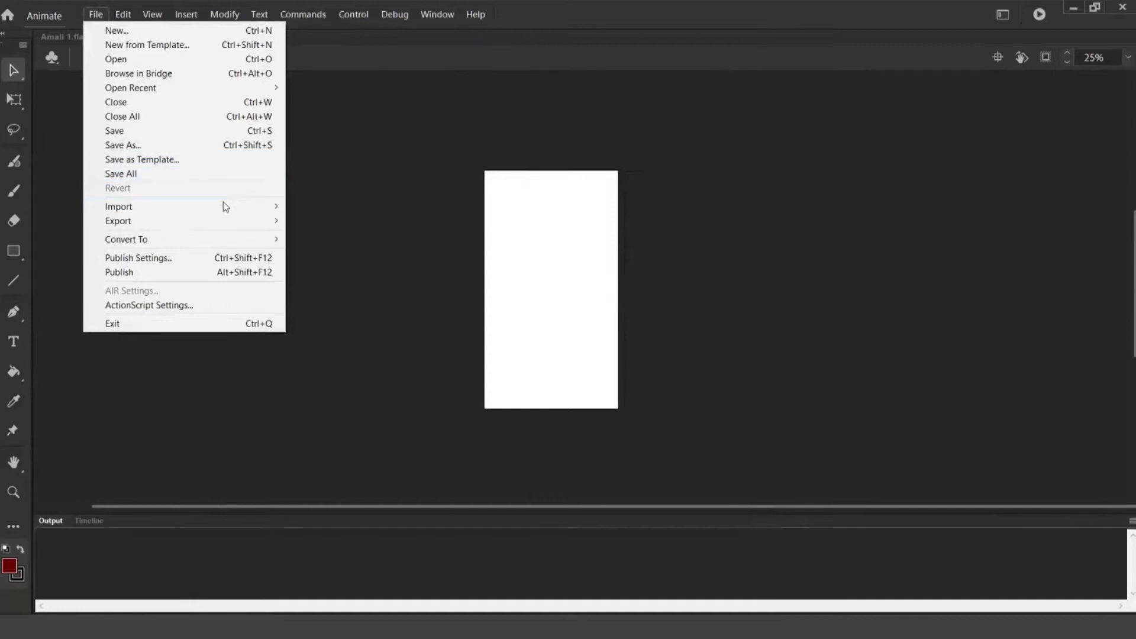
{"action": "mouse_move", "coordinate": [223, 206]}
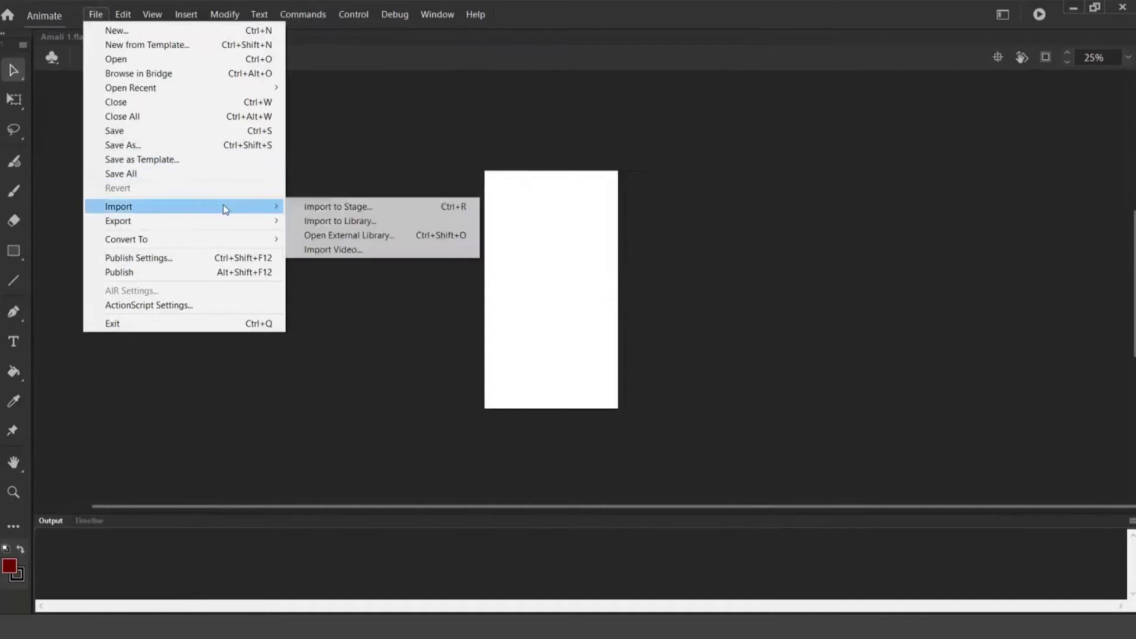
{"action": "left_click", "coordinate": [398, 210]}
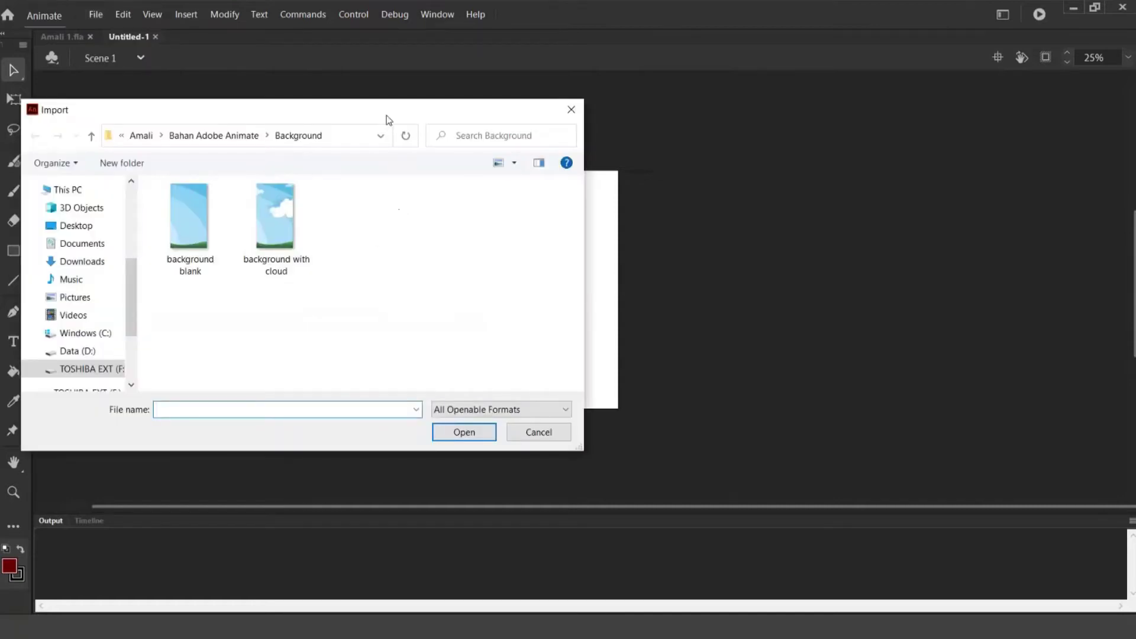
{"action": "left_click_drag", "start_coordinate": [395, 114], "coordinate": [820, 145]}
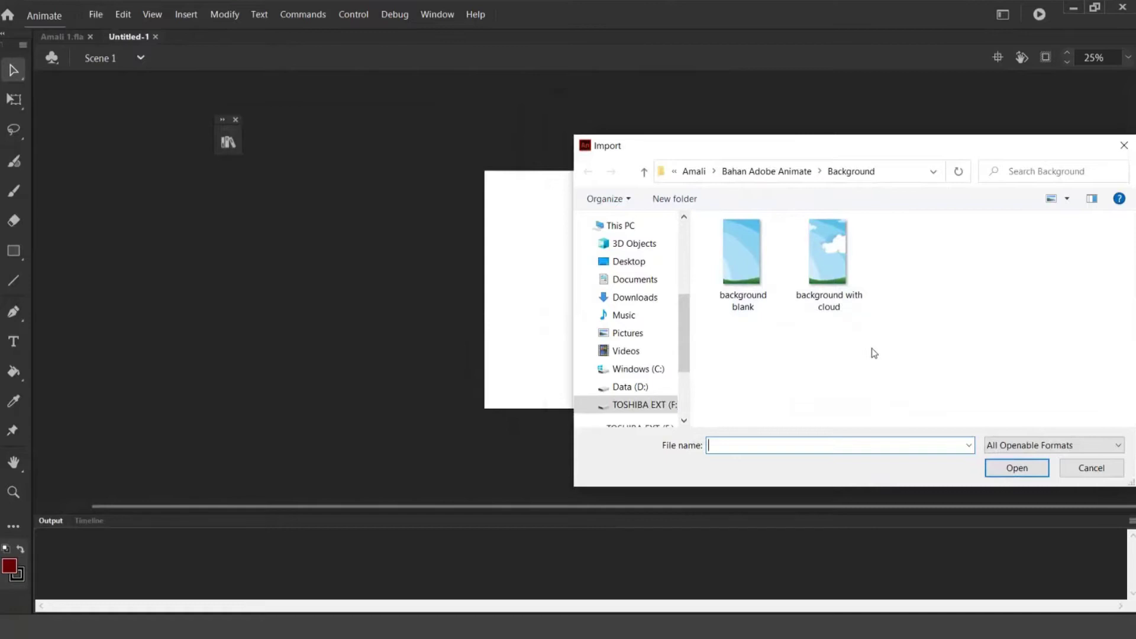
{"action": "left_click_drag", "start_coordinate": [900, 356], "coordinate": [733, 227]}
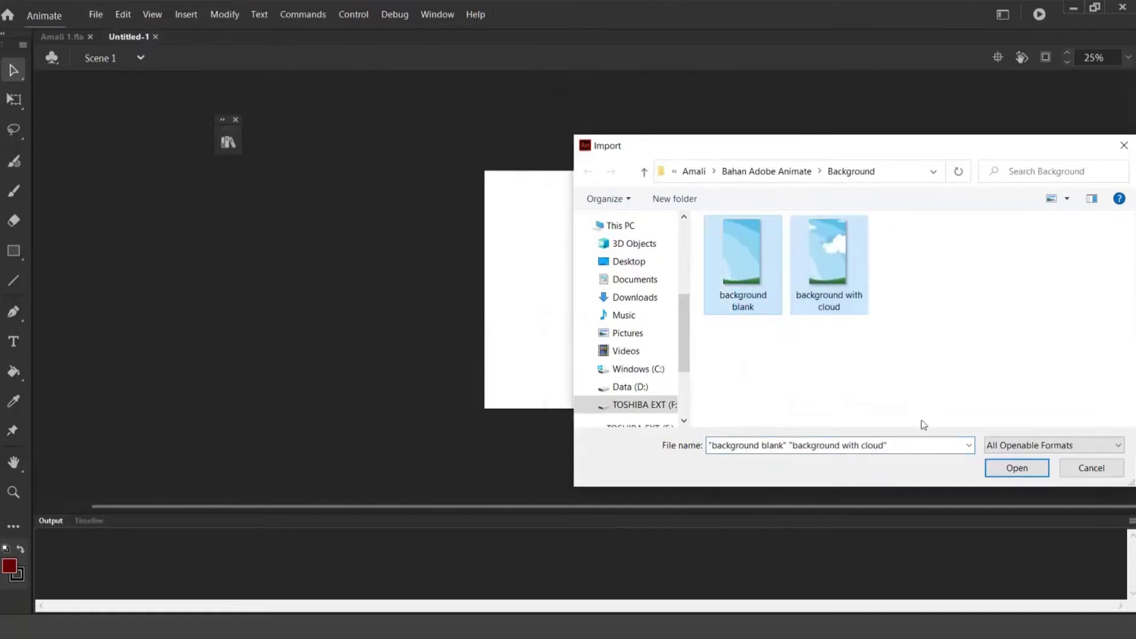
{"action": "left_click", "coordinate": [1016, 467]}
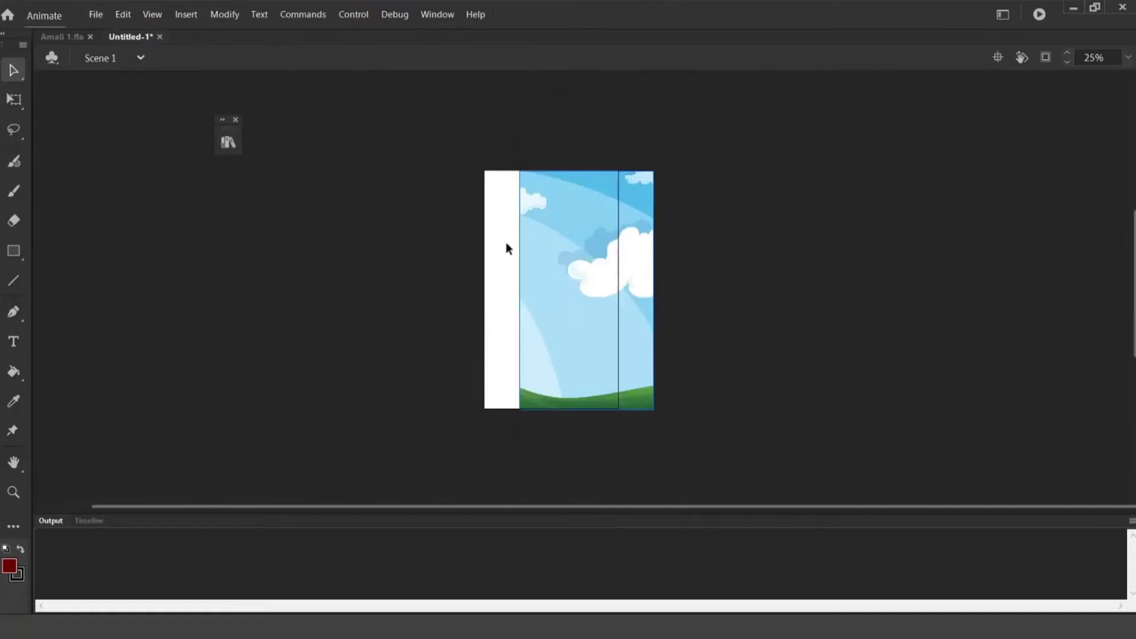
Align the imported backgrounds with the stage, and delete the clouded one so only the blank background stays on it
{"action": "left_click_drag", "start_coordinate": [633, 322], "coordinate": [600, 322]}
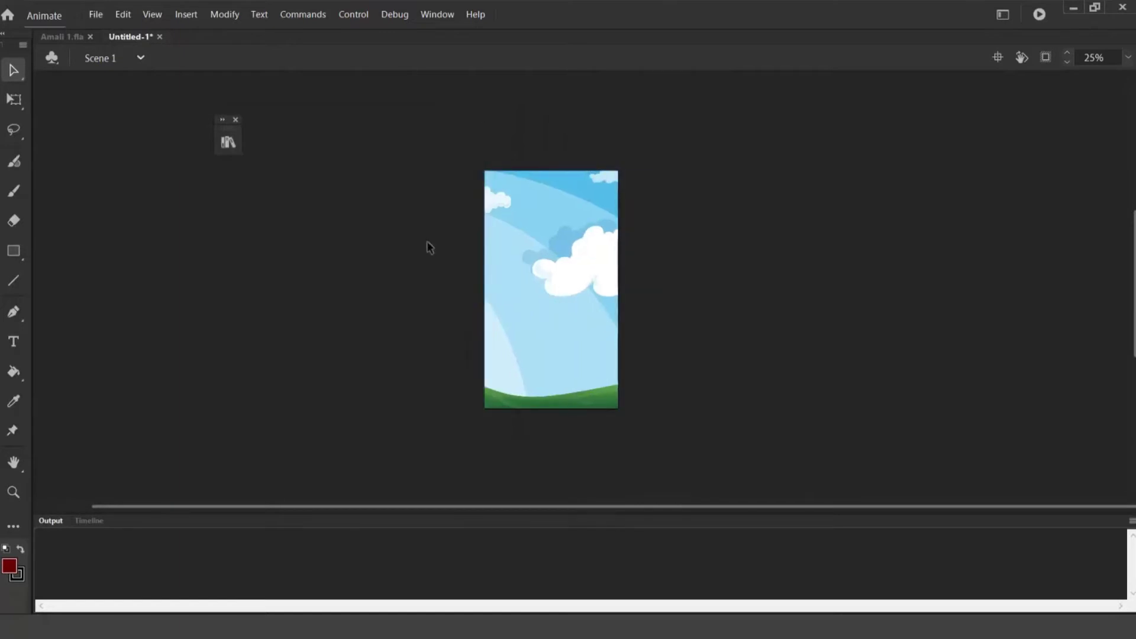
{"action": "left_click_drag", "start_coordinate": [541, 229], "coordinate": [763, 229]}
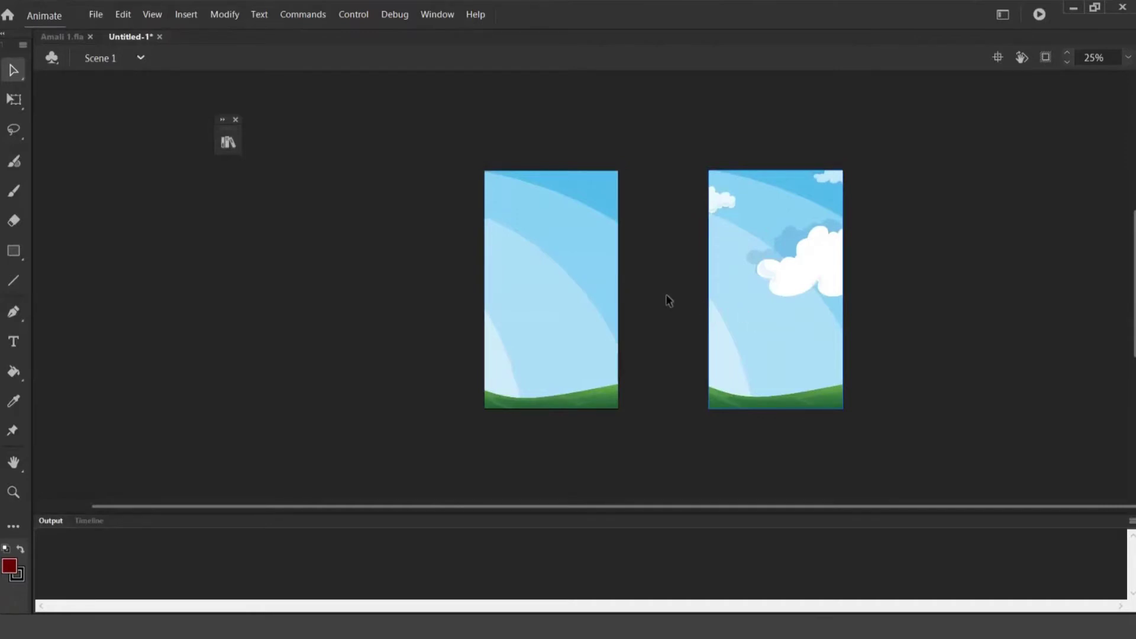
{"action": "key", "text": "Delete"}
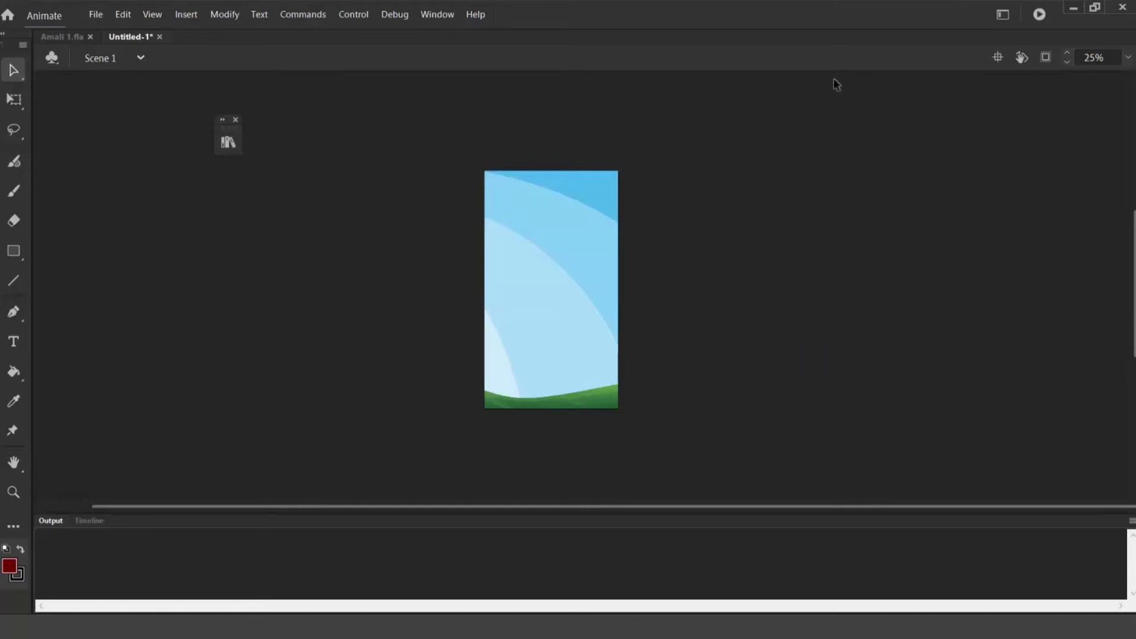
Preview both background images in the library, and move the collapsed library panel clear of the stage
{"action": "left_click", "coordinate": [227, 142]}
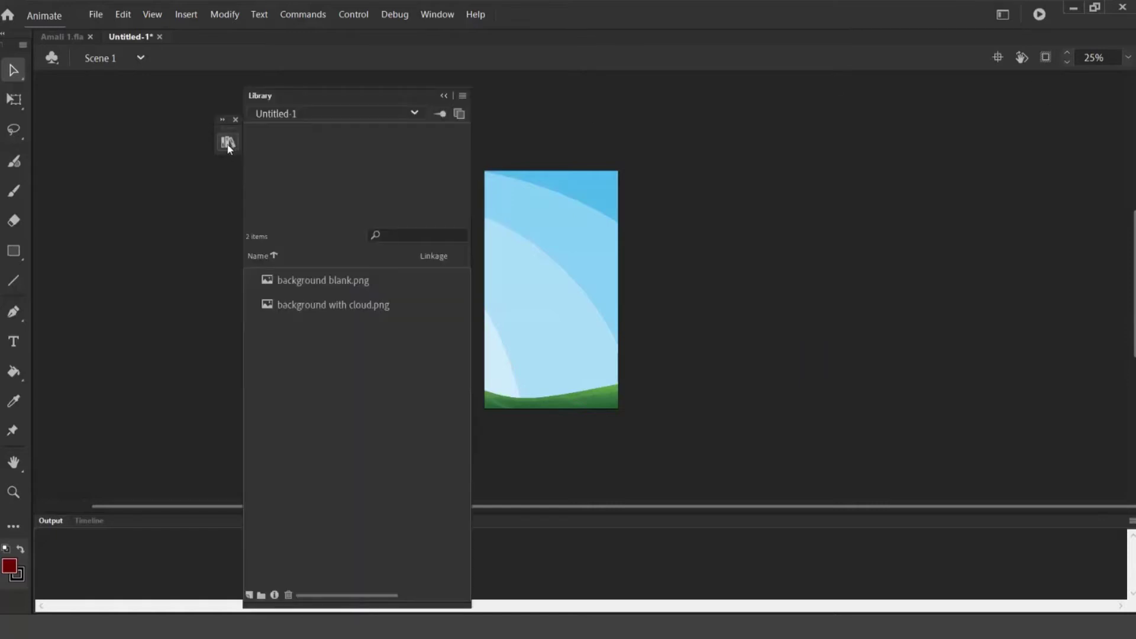
{"action": "left_click", "coordinate": [303, 279]}
{"action": "left_click", "coordinate": [304, 303]}
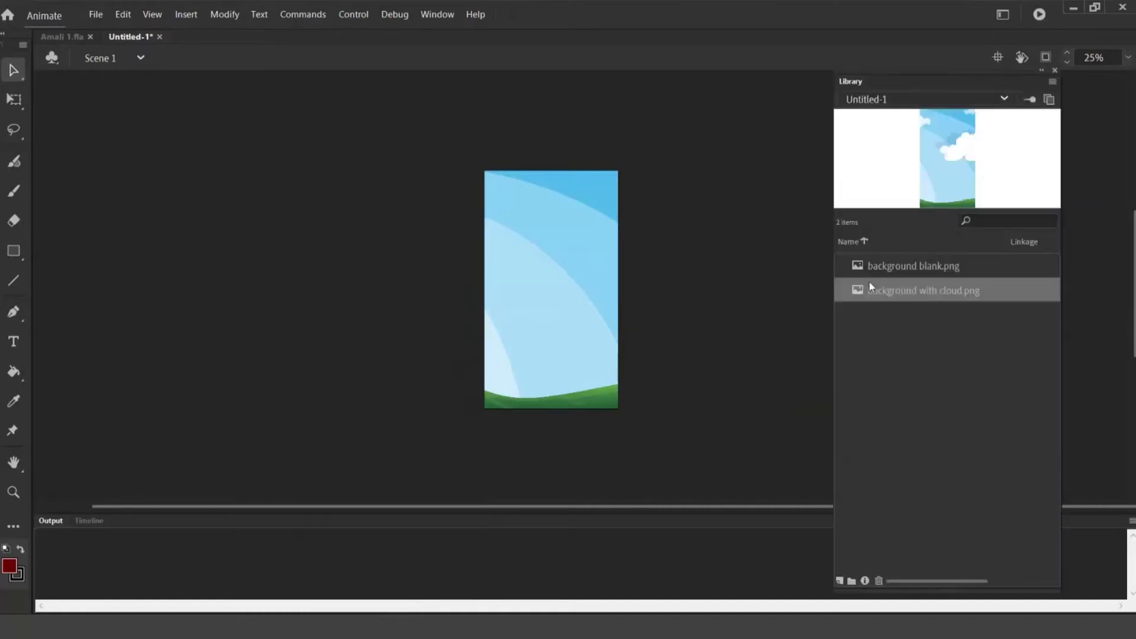
{"action": "left_click", "coordinate": [876, 268]}
{"action": "left_click", "coordinate": [886, 291]}
{"action": "left_click", "coordinate": [896, 268]}
{"action": "left_click", "coordinate": [893, 294]}
{"action": "left_click_drag", "start_coordinate": [925, 72], "coordinate": [894, 90]}
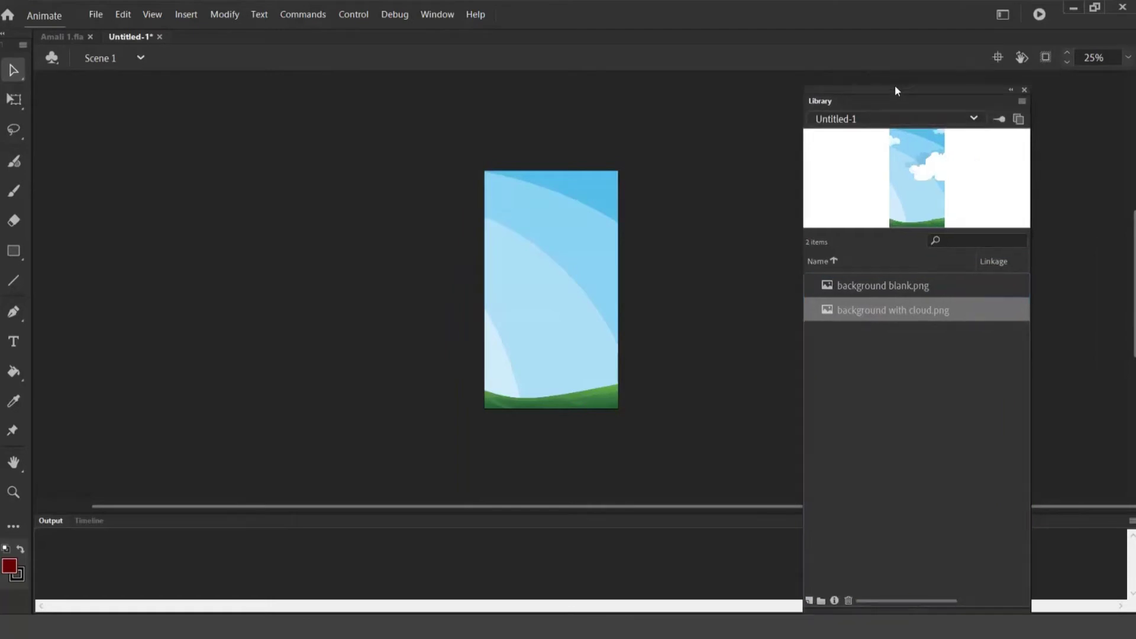
{"action": "left_click", "coordinate": [1006, 93]}
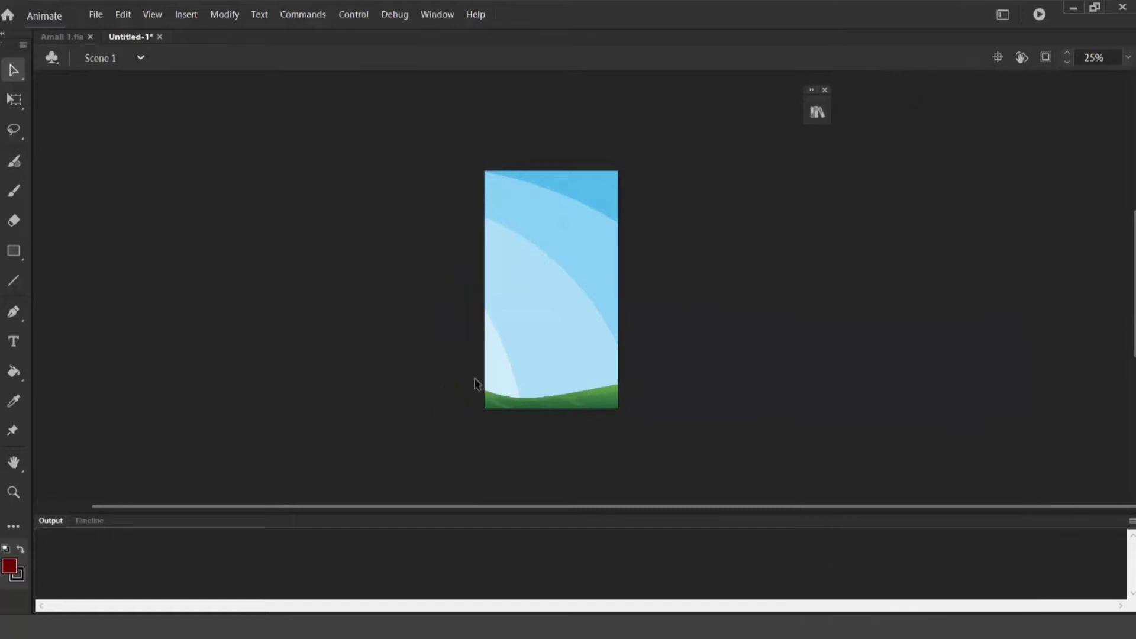
Show the timeline with more height, and add a second scene to the document
{"action": "left_click", "coordinate": [87, 521]}
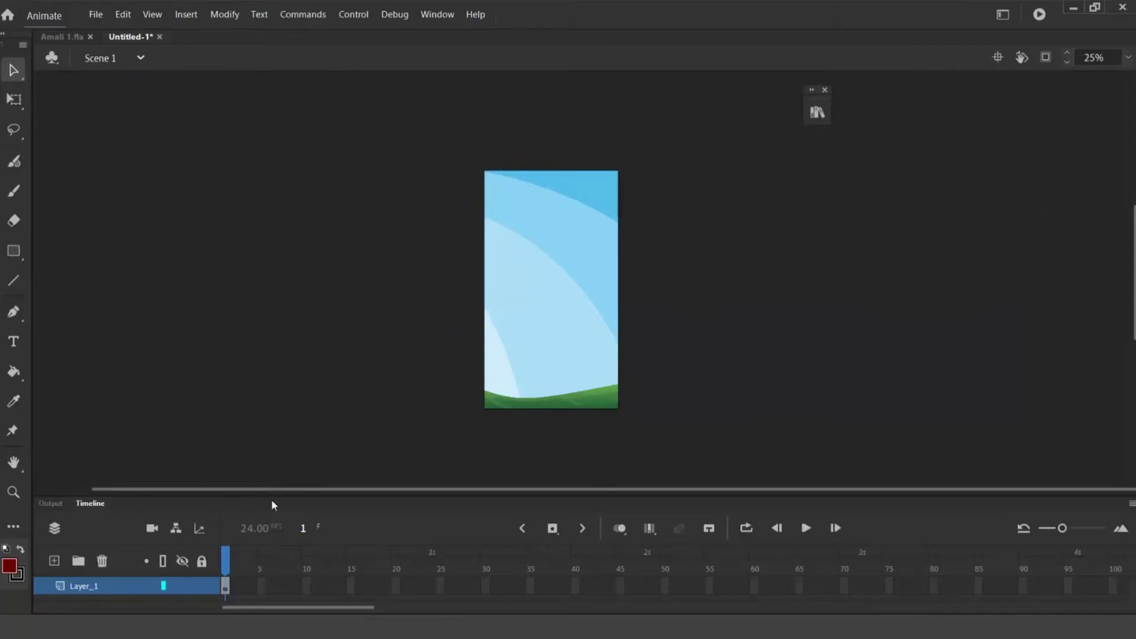
{"action": "left_click_drag", "start_coordinate": [272, 499], "coordinate": [285, 444]}
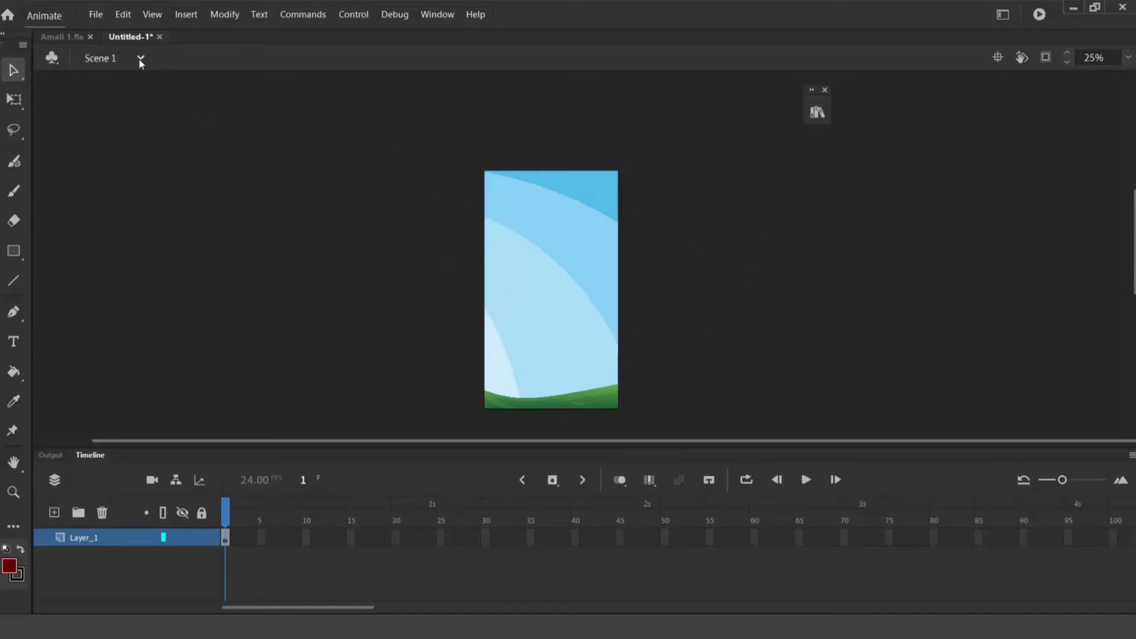
{"action": "left_click", "coordinate": [185, 18]}
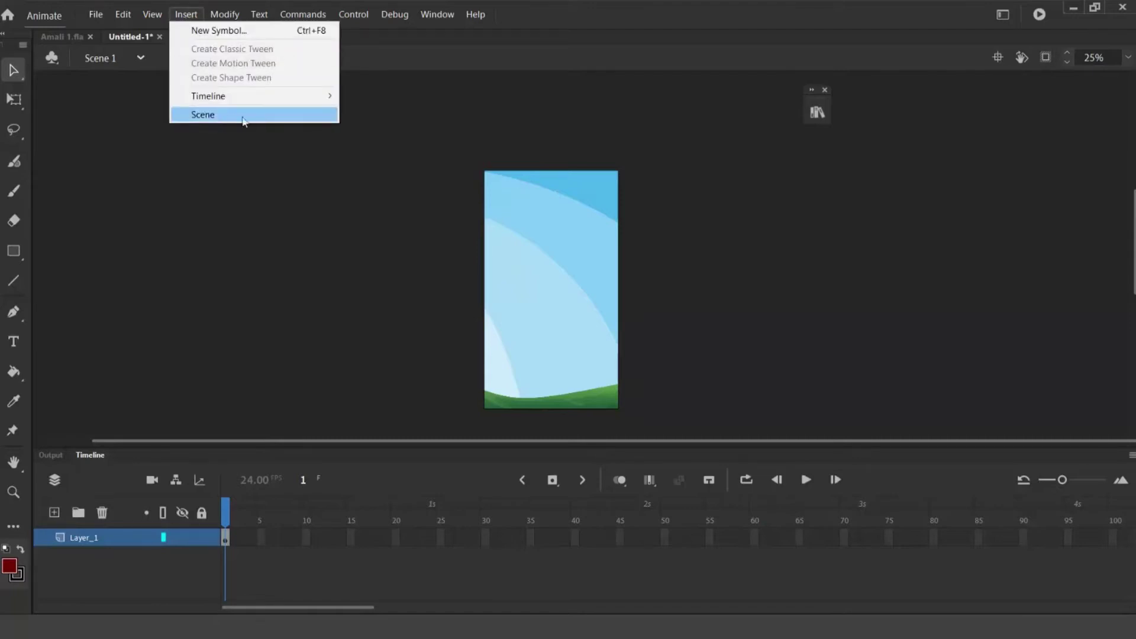
{"action": "left_click", "coordinate": [203, 115]}
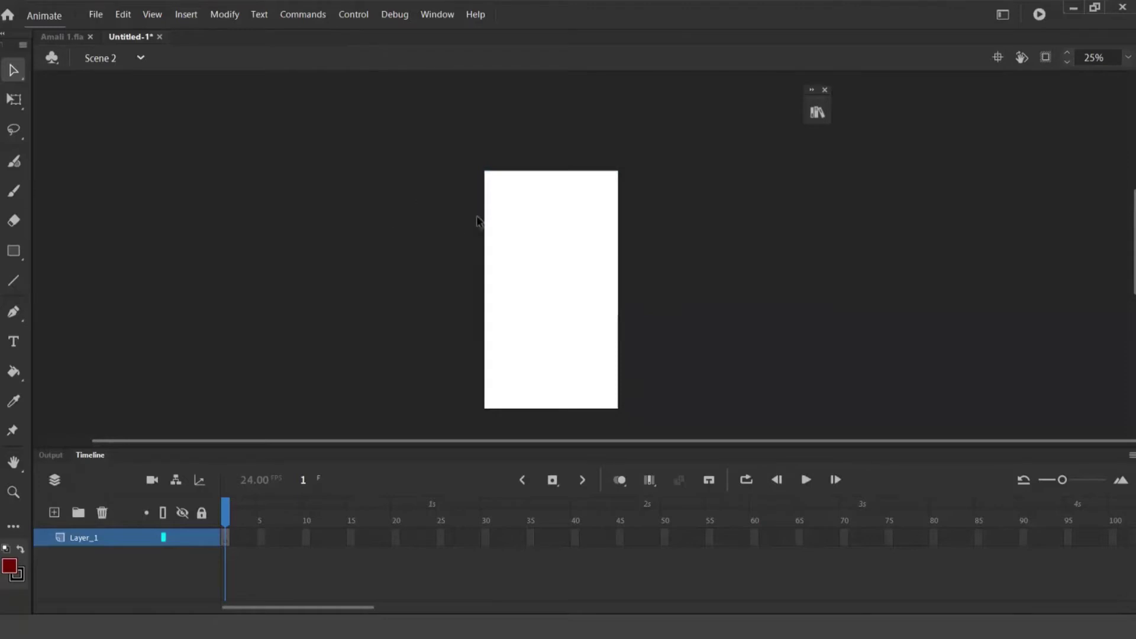
Switch to Scene 1 and copy the background frame at frame 1 of Layer_1
{"action": "left_click", "coordinate": [140, 58]}
{"action": "left_click", "coordinate": [101, 106]}
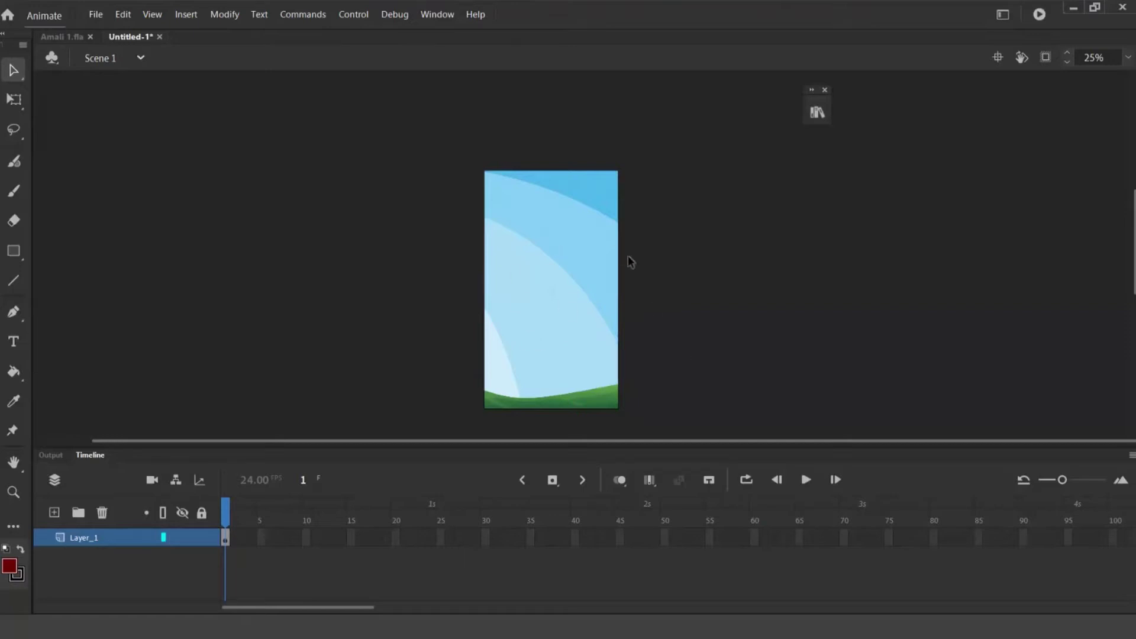
{"action": "right_click", "coordinate": [226, 542]}
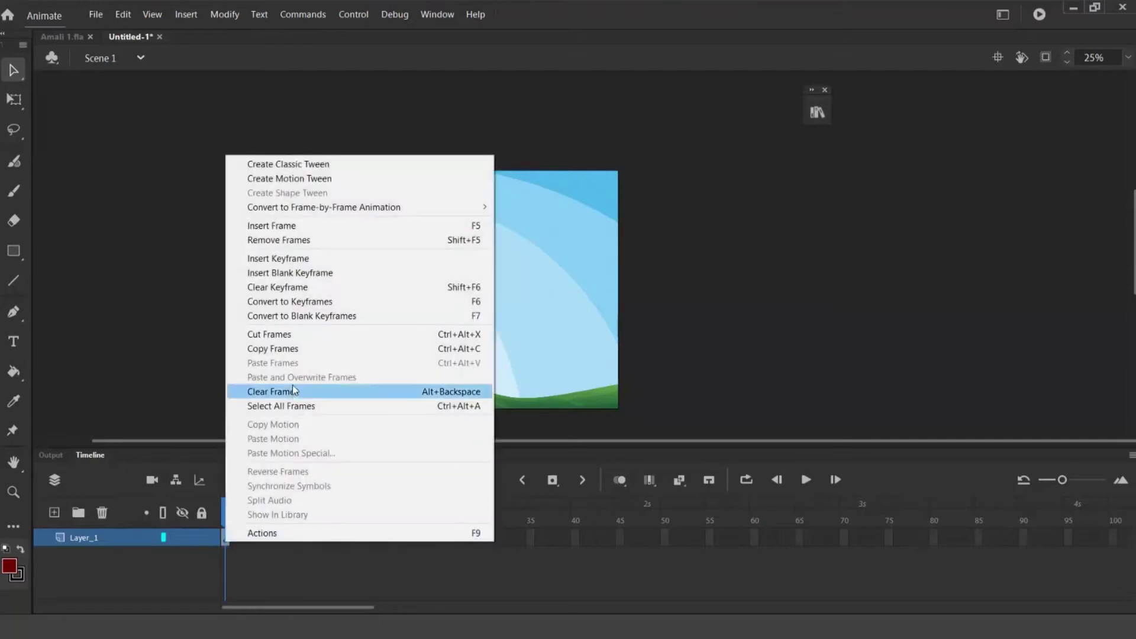
{"action": "left_click", "coordinate": [294, 349]}
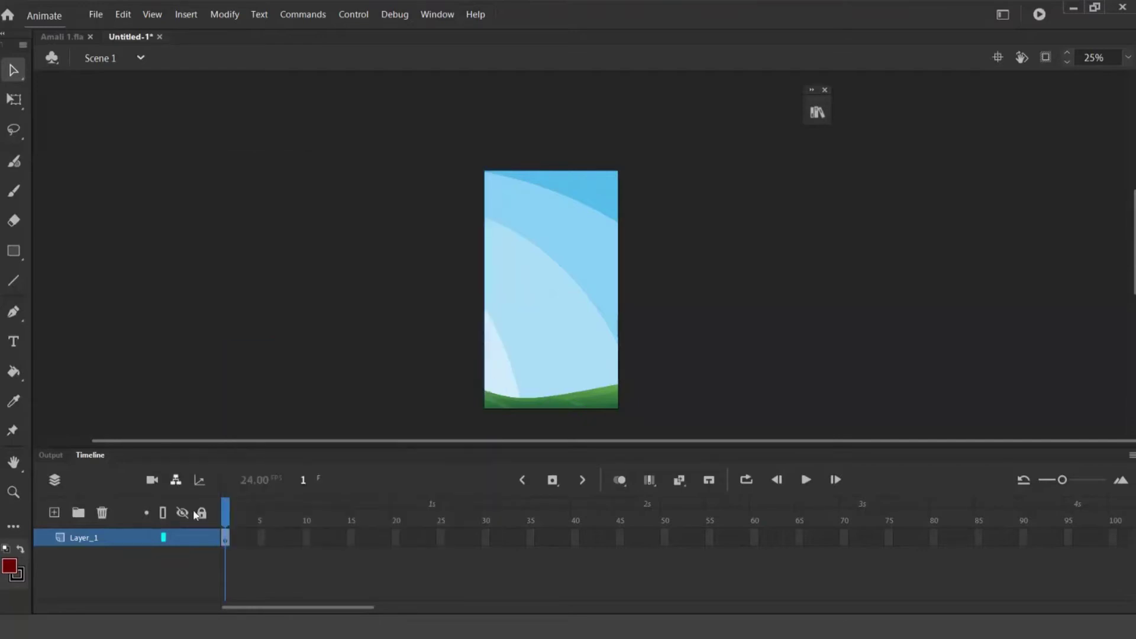
{"action": "right_click", "coordinate": [225, 535]}
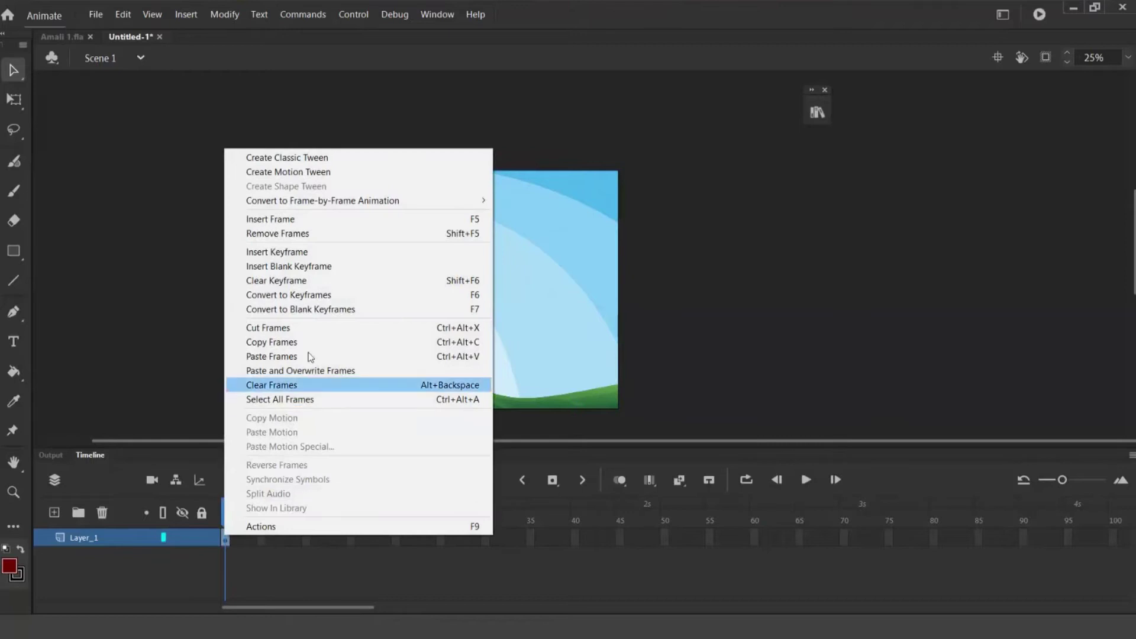
{"action": "left_click", "coordinate": [308, 348]}
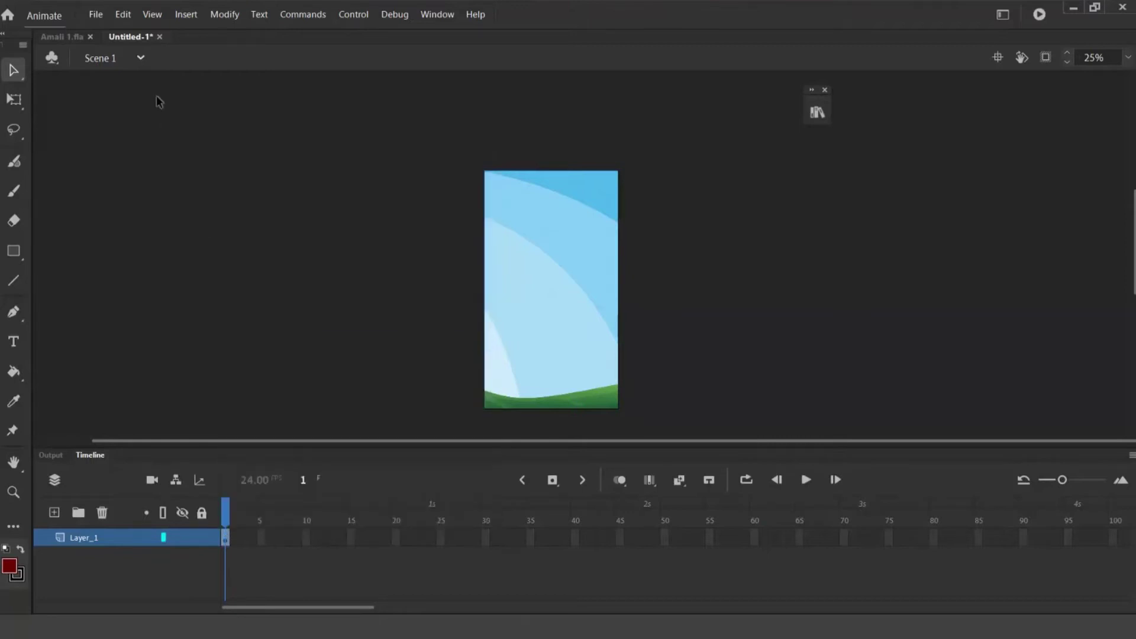
Paste the copied background frame into frame 1 of Layer_1 in Scene 2
{"action": "left_click", "coordinate": [144, 55]}
{"action": "left_click", "coordinate": [102, 109]}
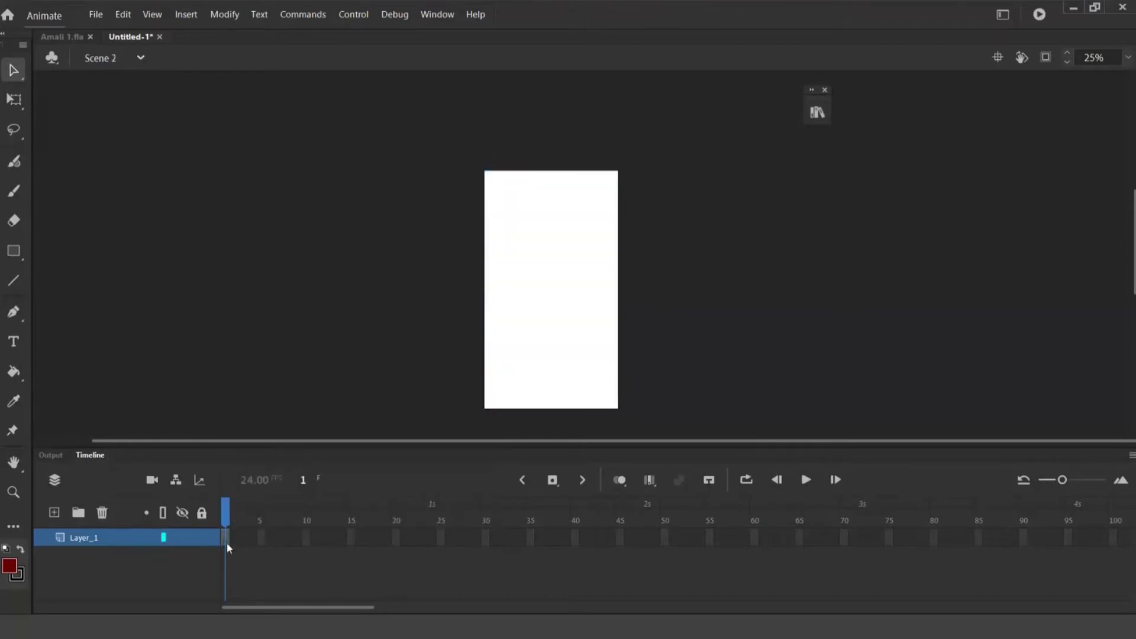
{"action": "right_click", "coordinate": [228, 545]}
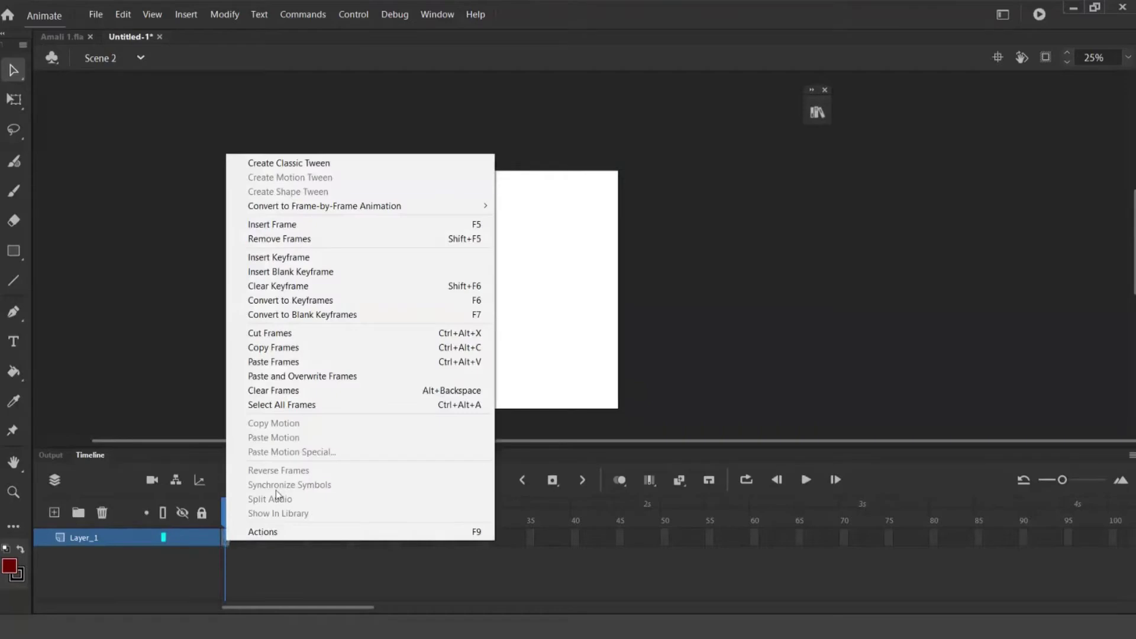
{"action": "left_click", "coordinate": [301, 362]}
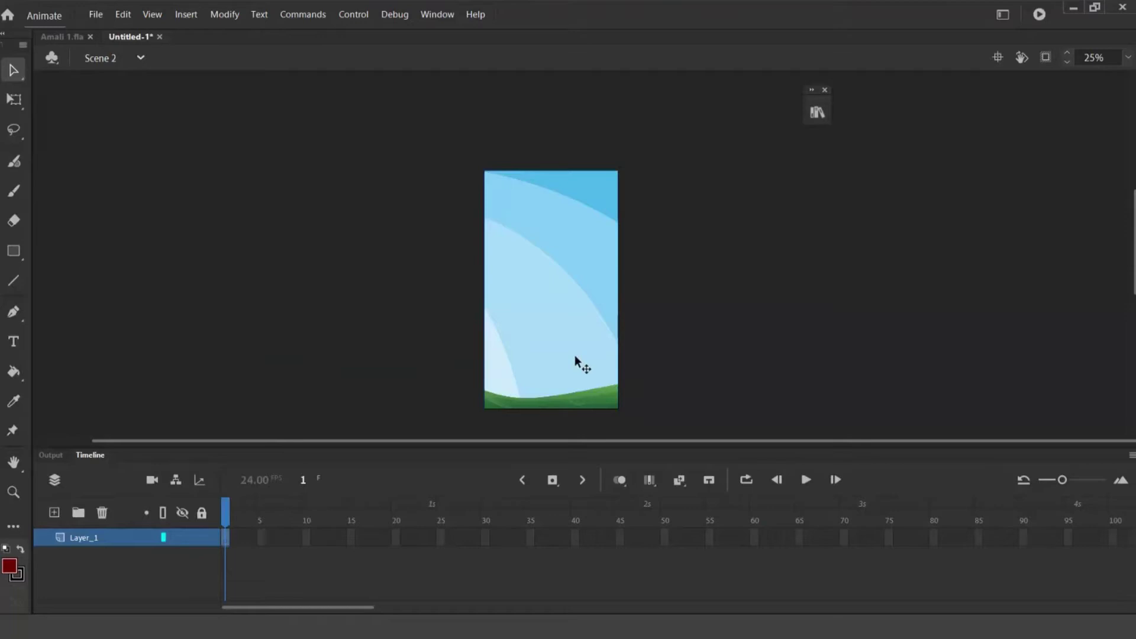
{"action": "left_click", "coordinate": [414, 350]}
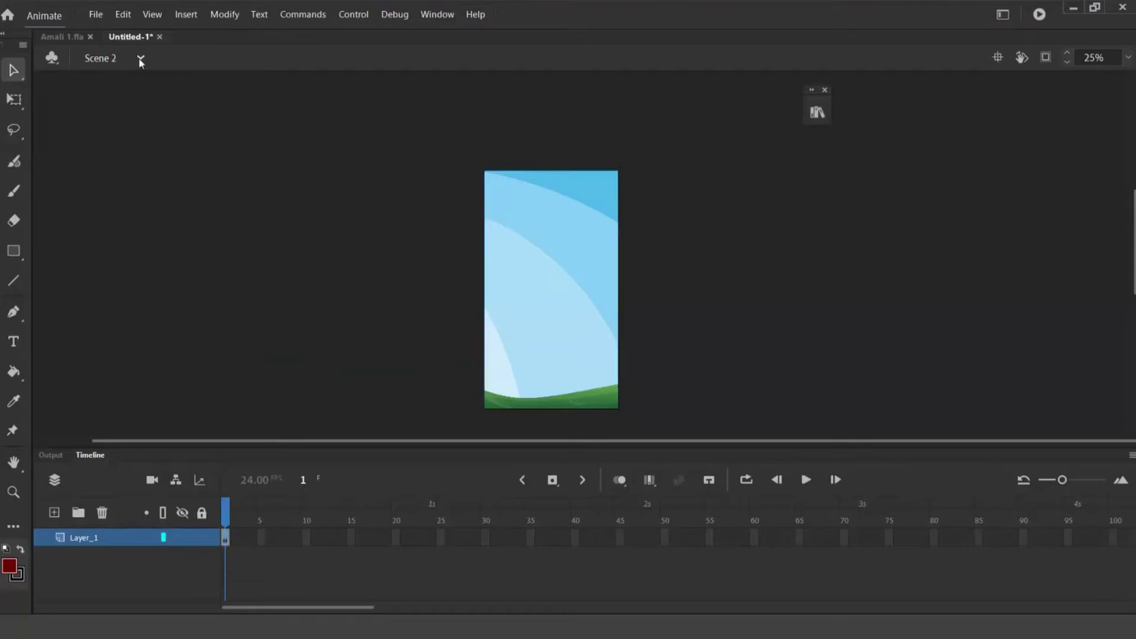
Compare the stage contents of Scene 1 and Scene 2, ending on Scene 1
{"action": "left_click", "coordinate": [141, 58]}
{"action": "left_click", "coordinate": [132, 85]}
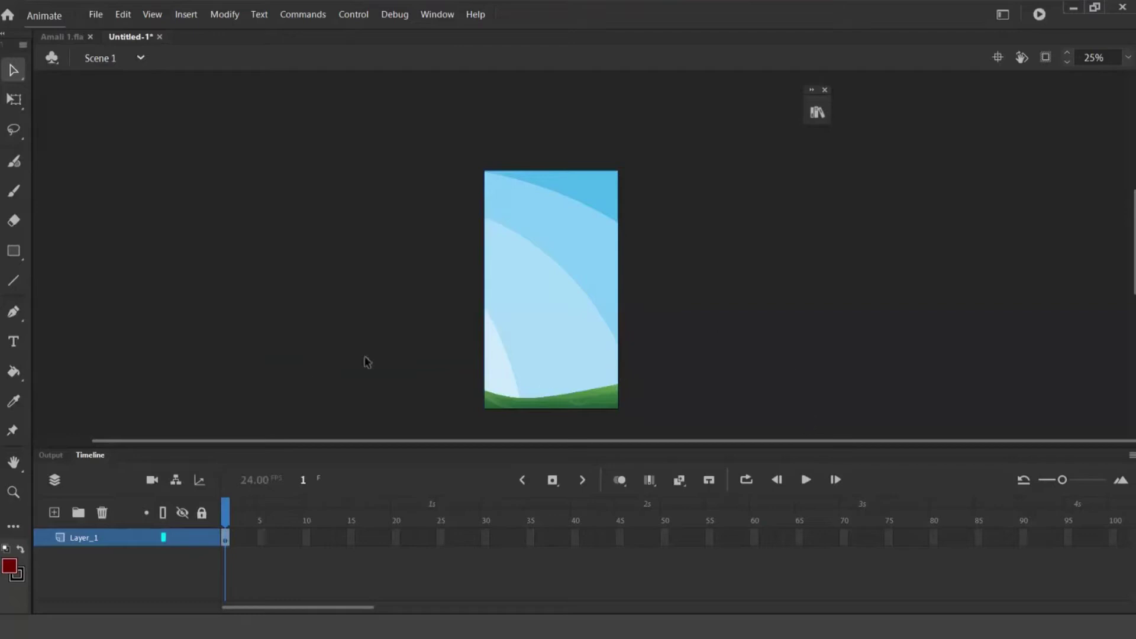
{"action": "left_click", "coordinate": [142, 58]}
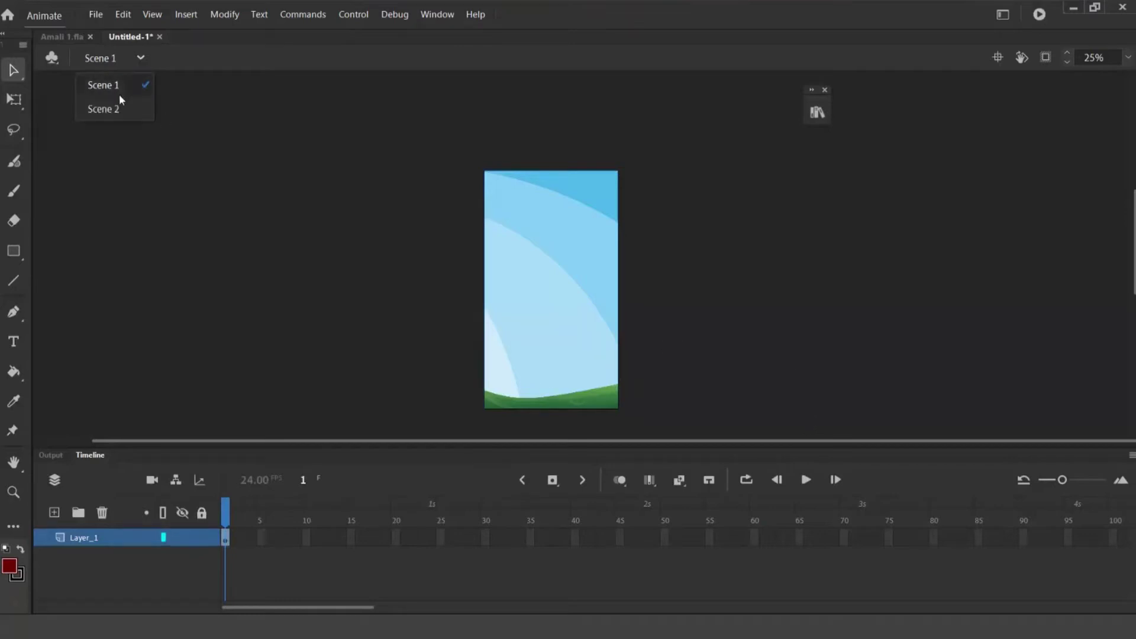
{"action": "left_click", "coordinate": [117, 109]}
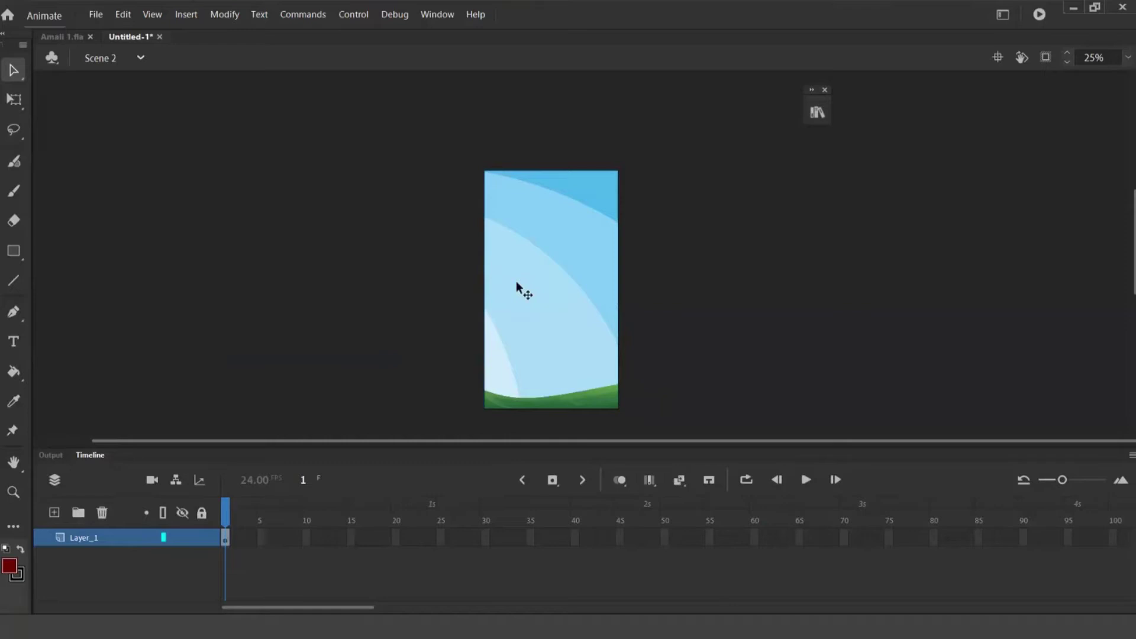
{"action": "left_click", "coordinate": [104, 66]}
{"action": "left_click", "coordinate": [118, 83]}
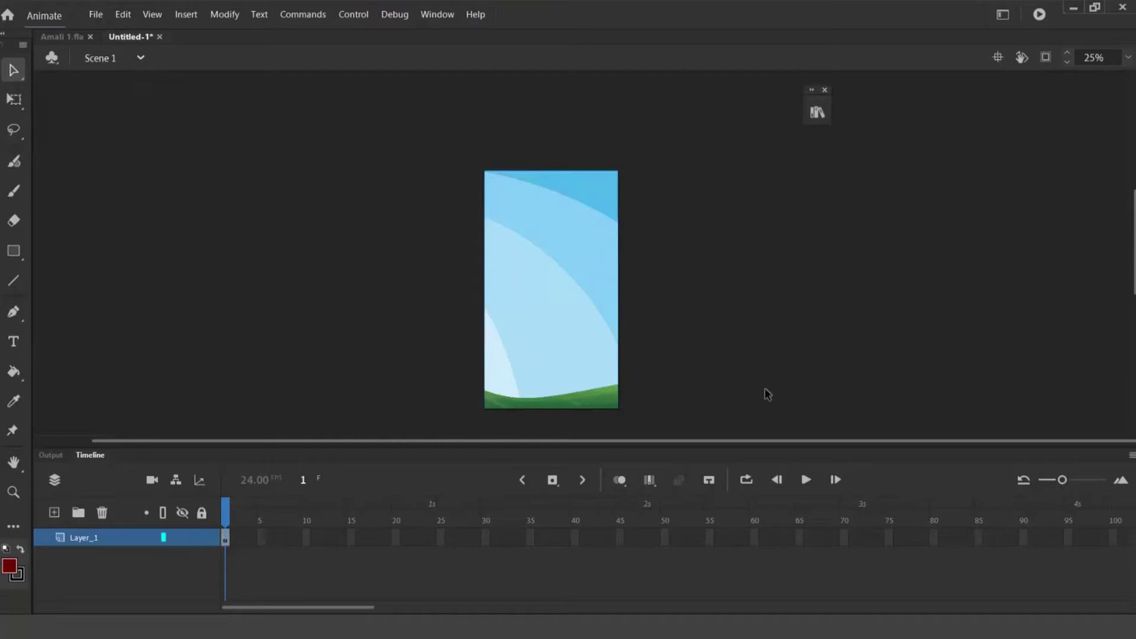
Select the background image on the Scene 1 stage and copy it
{"action": "left_click", "coordinate": [567, 352]}
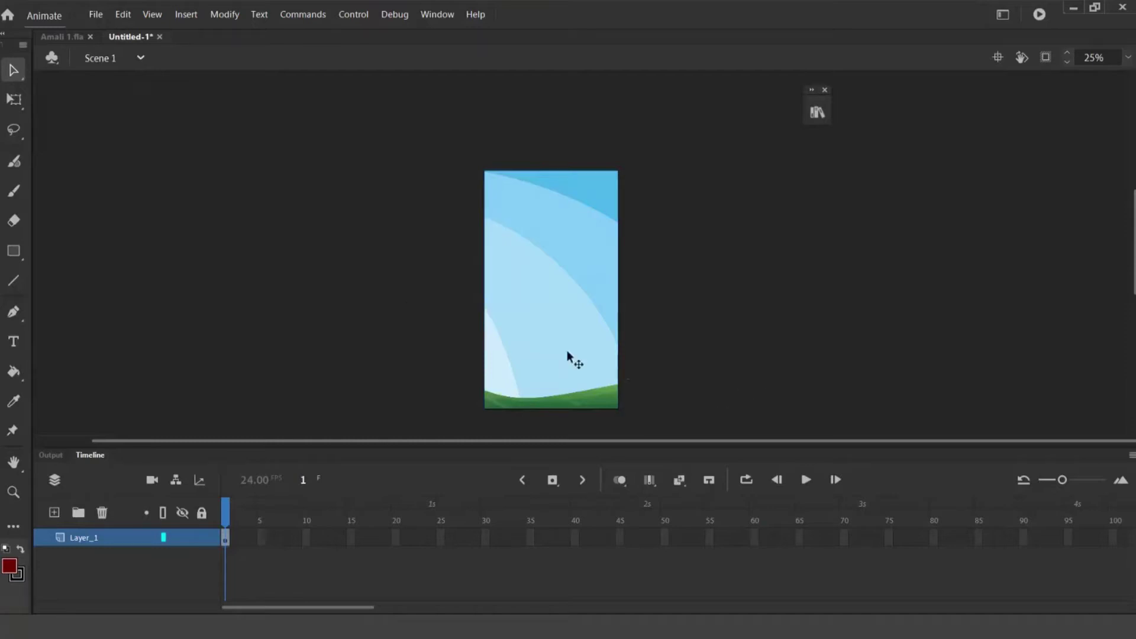
{"action": "right_click", "coordinate": [566, 349]}
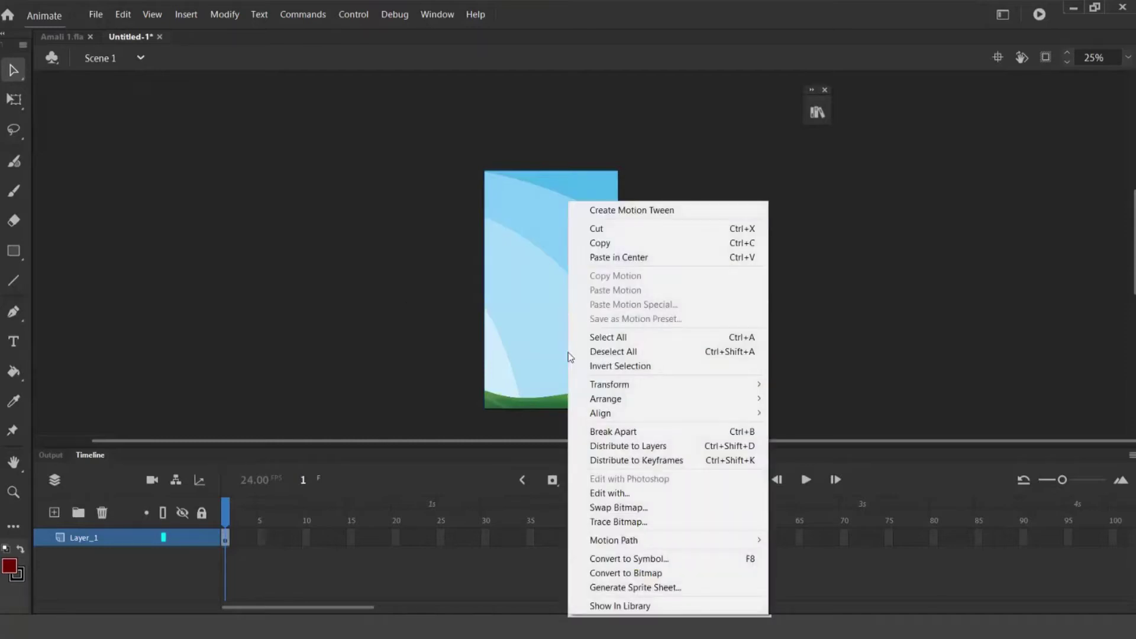
{"action": "left_click", "coordinate": [617, 244]}
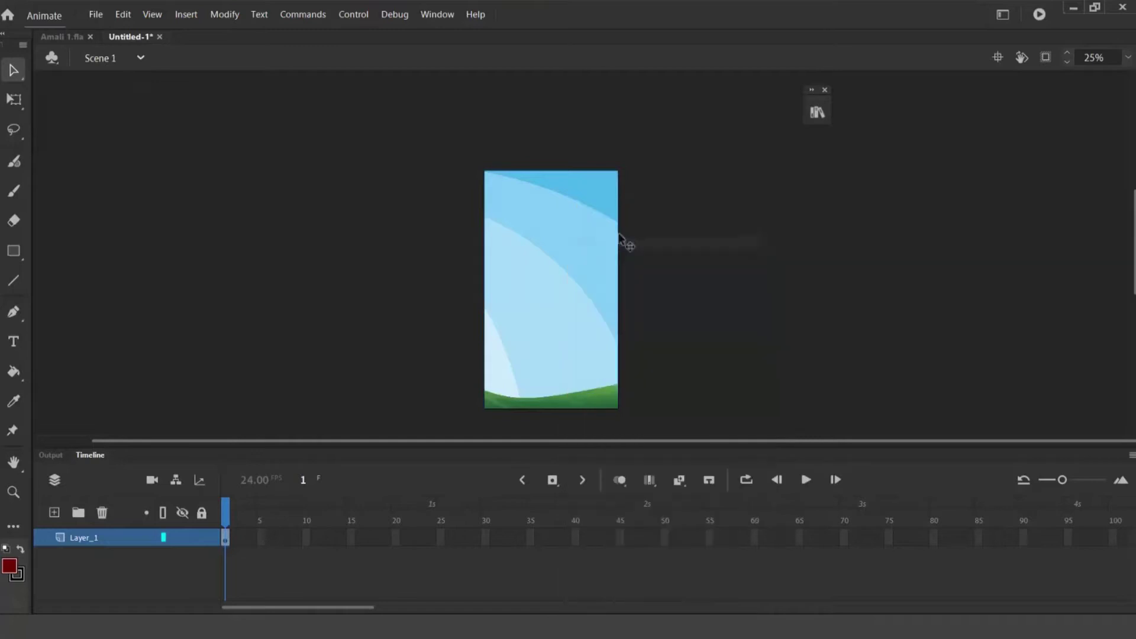
{"action": "right_click", "coordinate": [574, 291]}
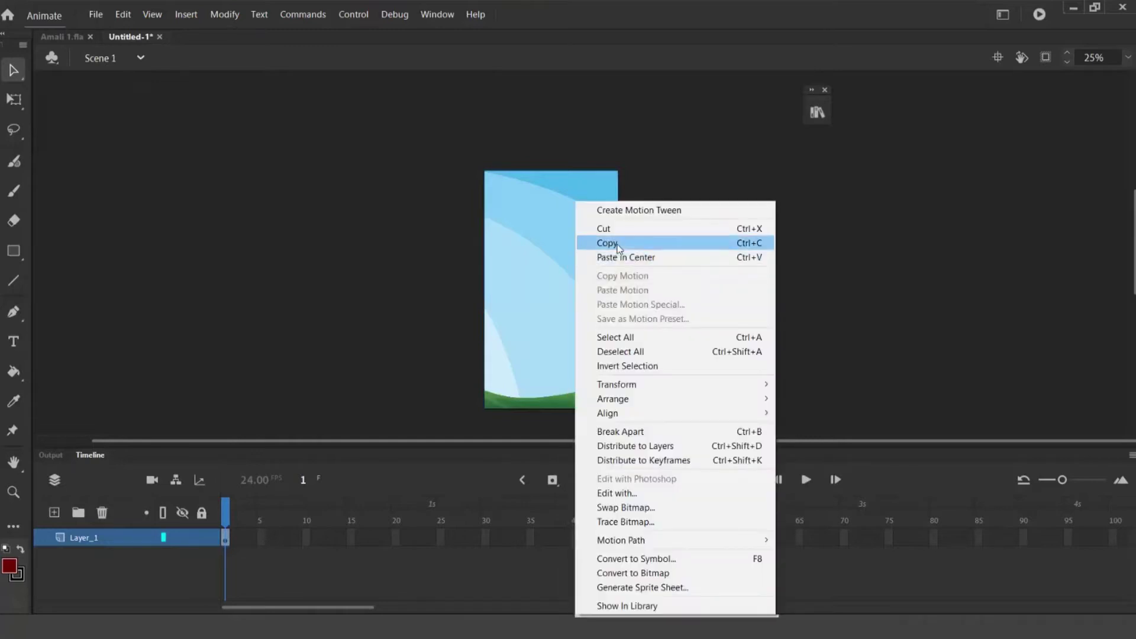
{"action": "left_click", "coordinate": [577, 242]}
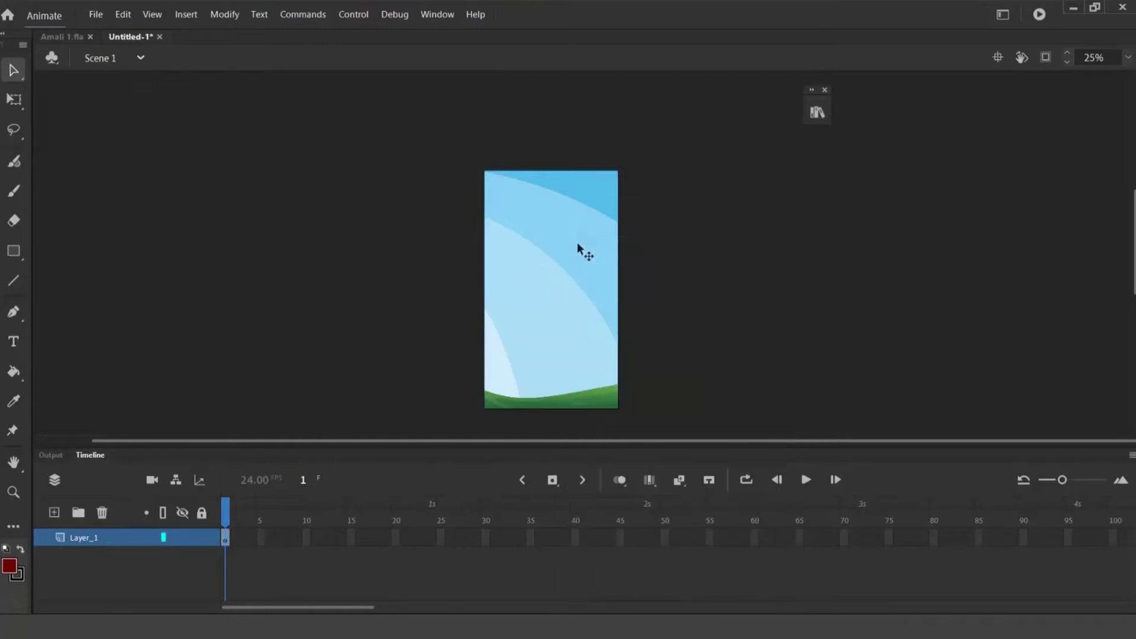
Paste the copied background image in place on frame 1 of Scene 2
{"action": "left_click", "coordinate": [141, 55]}
{"action": "left_click", "coordinate": [117, 111]}
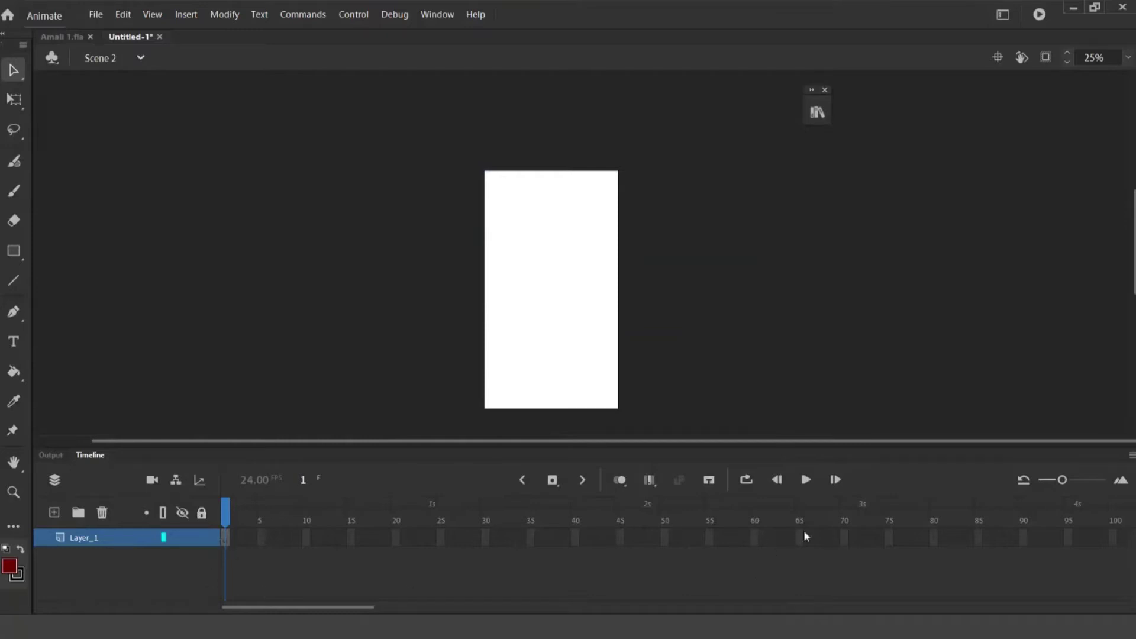
{"action": "left_click", "coordinate": [230, 540]}
{"action": "left_click", "coordinate": [123, 14]}
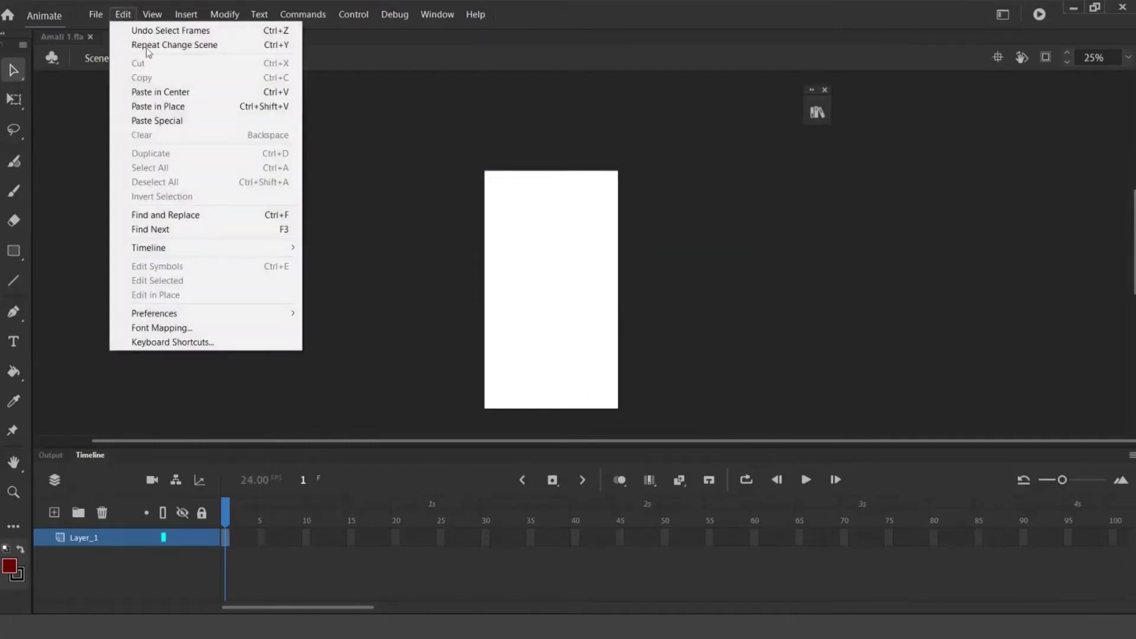
{"action": "left_click", "coordinate": [212, 110]}
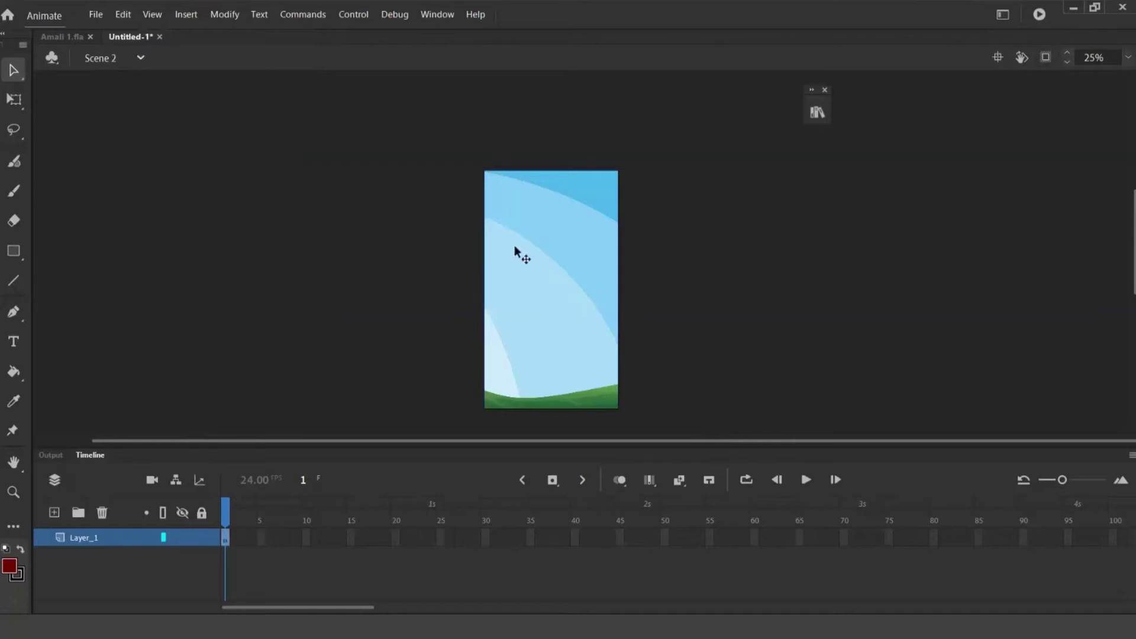
{"action": "left_click", "coordinate": [125, 15]}
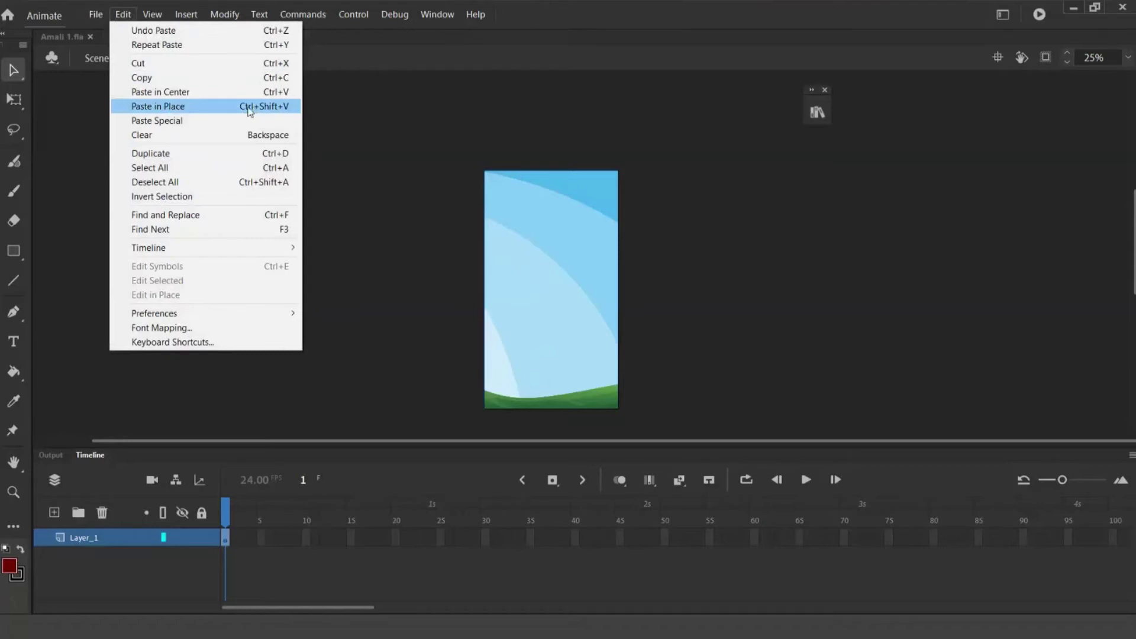
{"action": "left_click", "coordinate": [268, 107]}
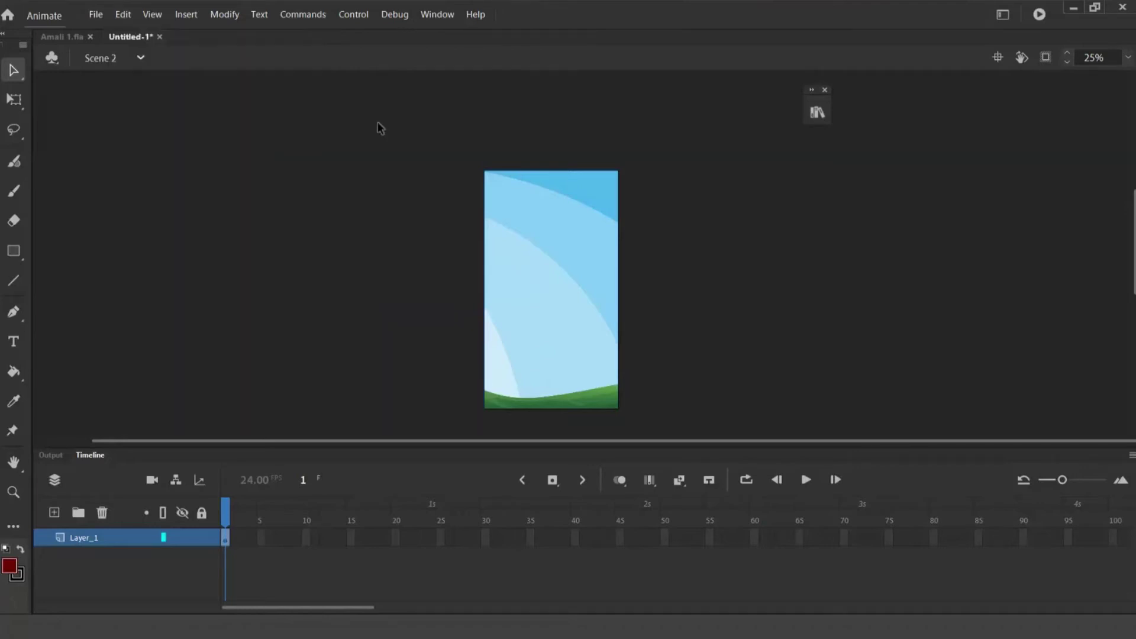
Return to Scene 1 and set the stage magnification to 30%
{"action": "left_click", "coordinate": [143, 55]}
{"action": "left_click", "coordinate": [119, 90]}
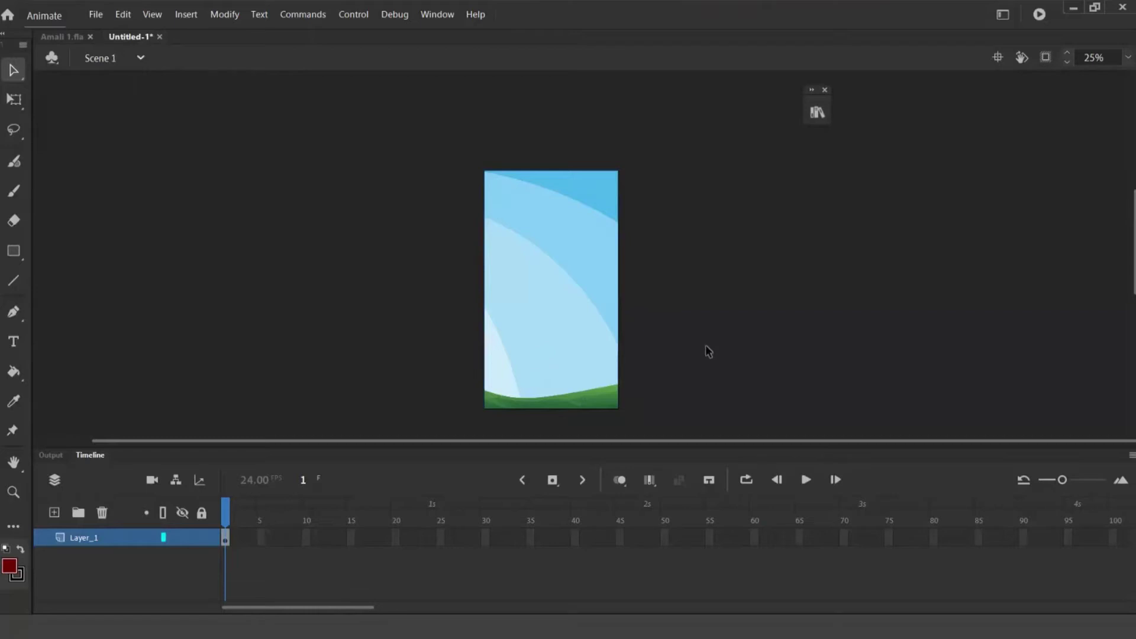
{"action": "key", "text": "ctrl+equal"}
{"action": "key", "text": "ctrl+minus"}
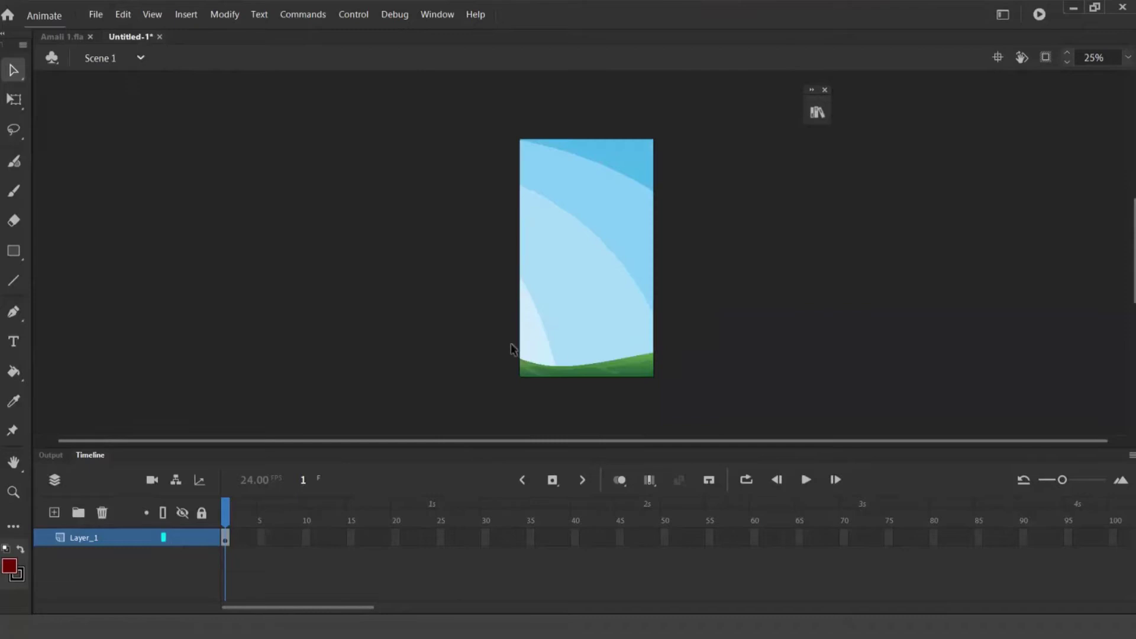
{"action": "left_click", "coordinate": [1103, 58]}
{"action": "double_click", "coordinate": [1104, 58]}
{"action": "type", "text": "30"}
{"action": "key", "text": "Return"}
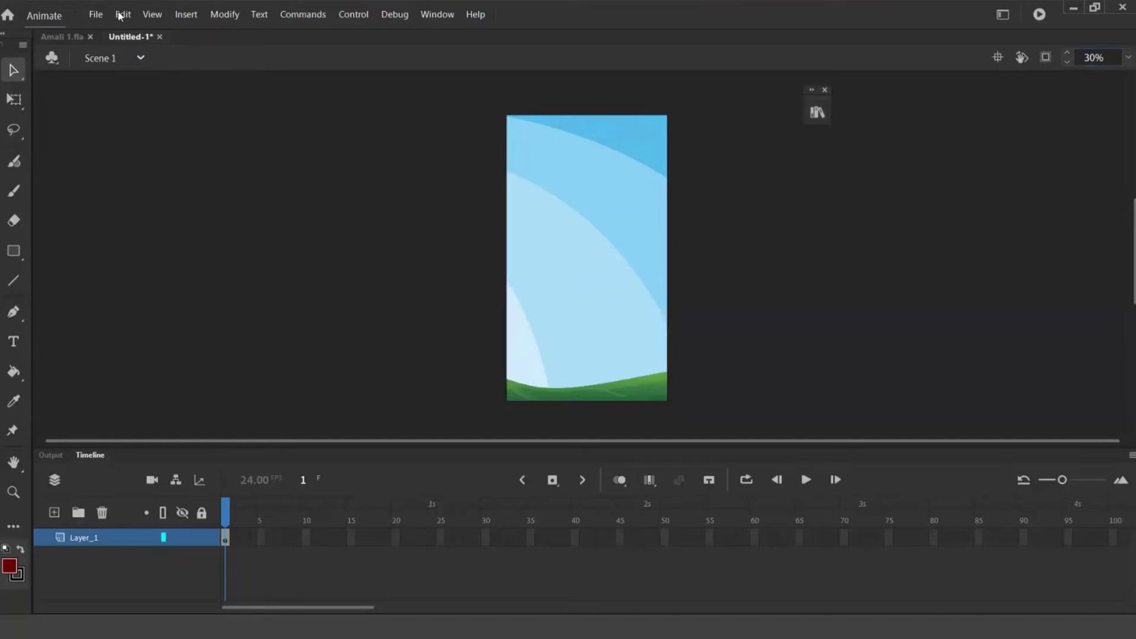
{"action": "left_click", "coordinate": [98, 14]}
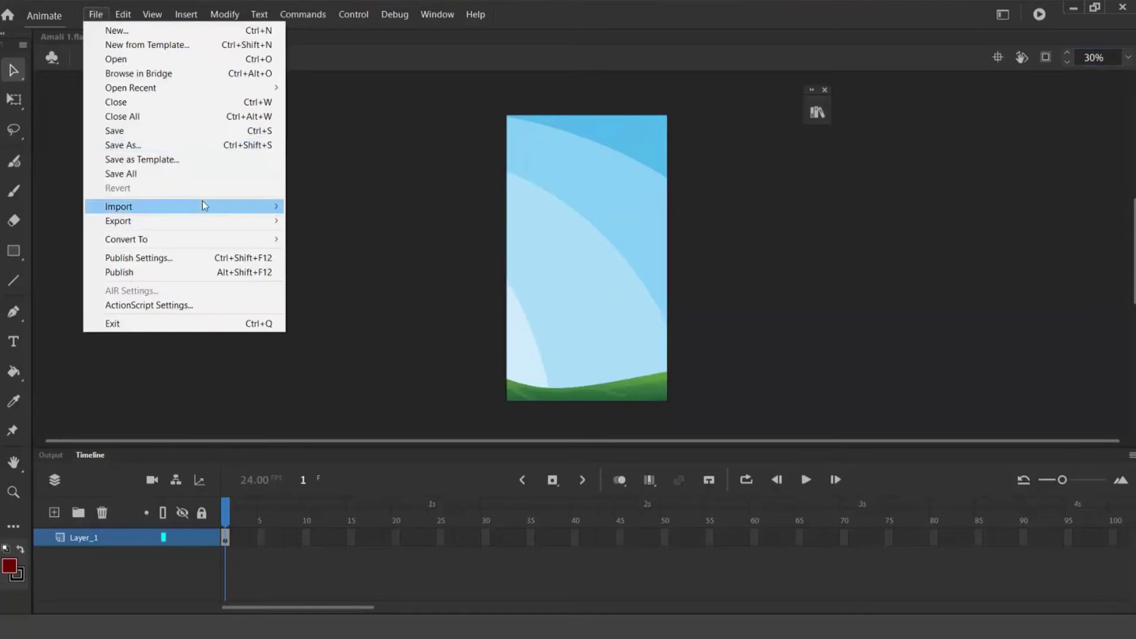
{"action": "mouse_move", "coordinate": [202, 204]}
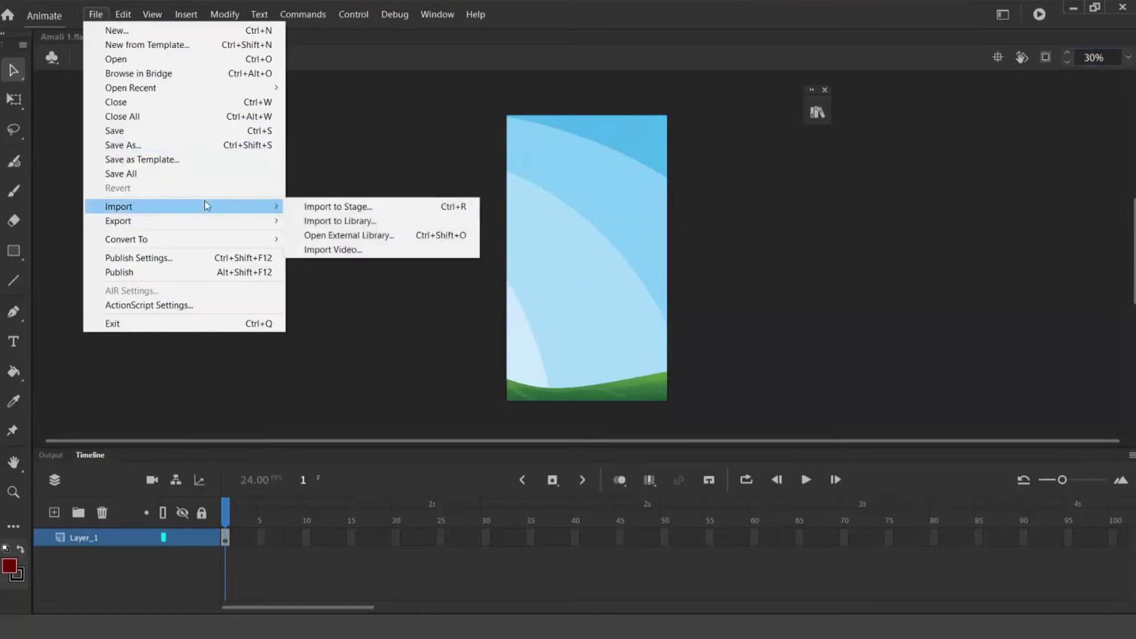
{"action": "left_click", "coordinate": [385, 222]}
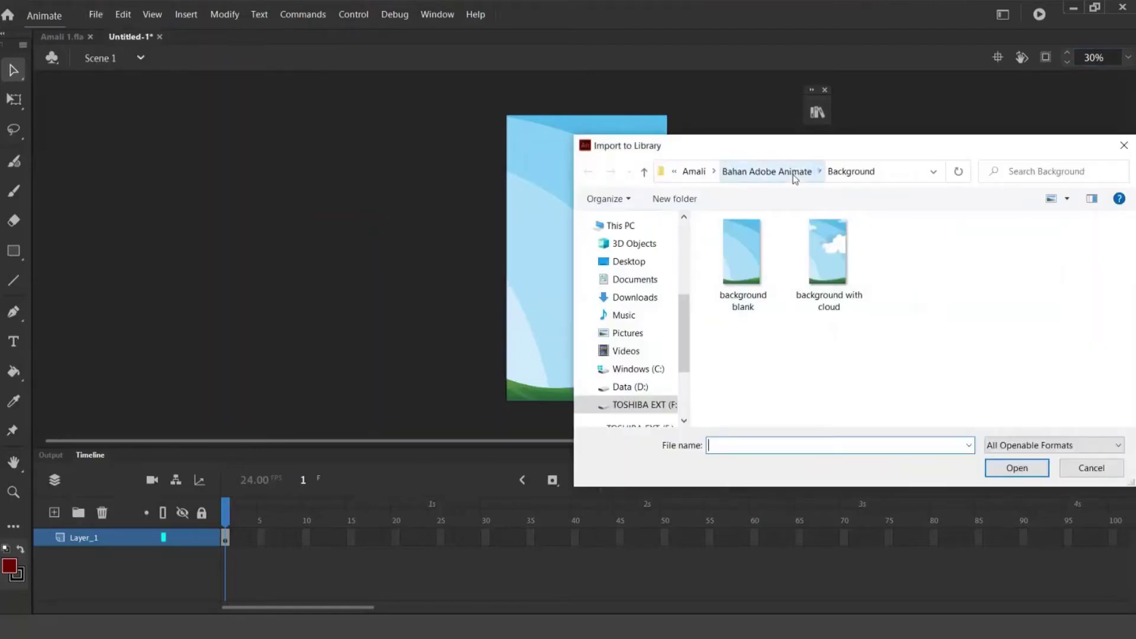
{"action": "left_click", "coordinate": [795, 171]}
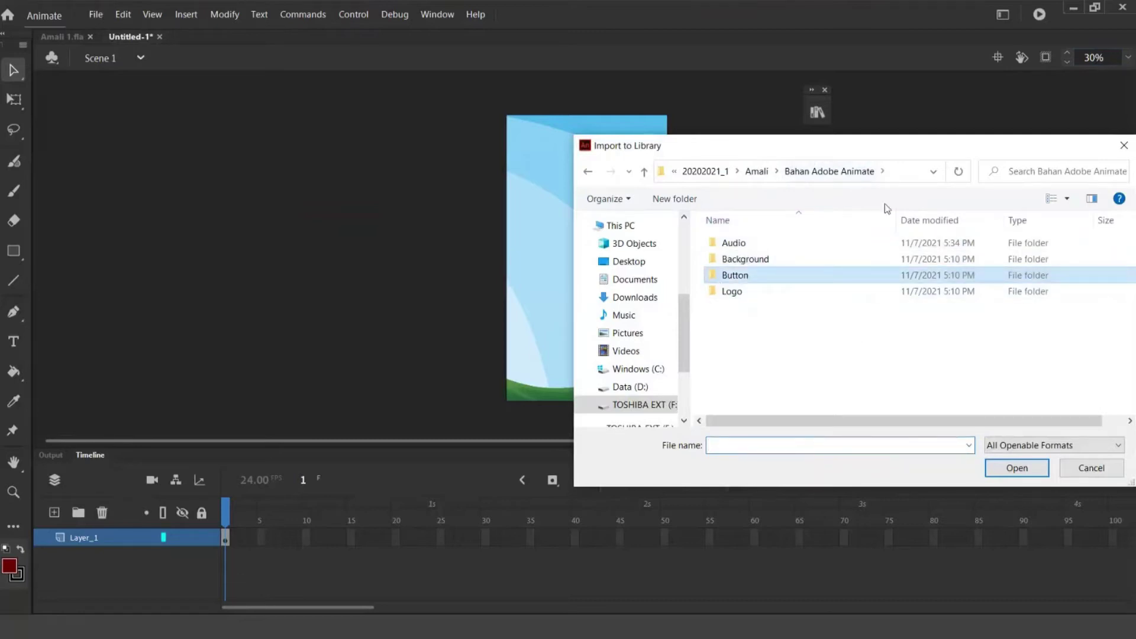
{"action": "key", "text": "Escape"}
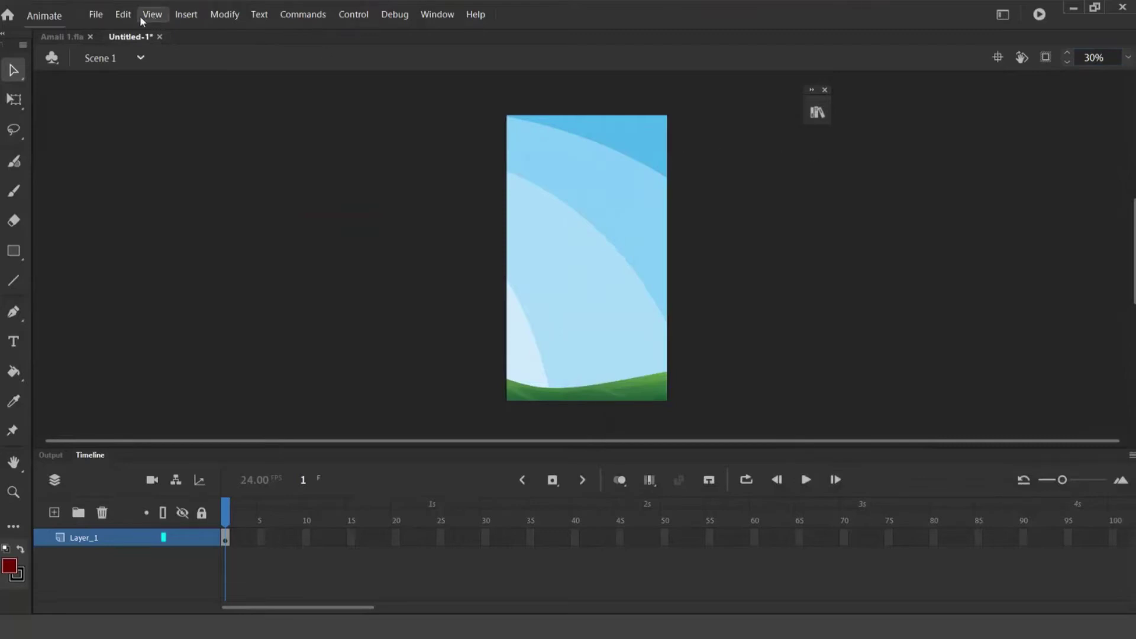
Import all button images from the Button folder into the library, replacing existing items
{"action": "left_click", "coordinate": [96, 14]}
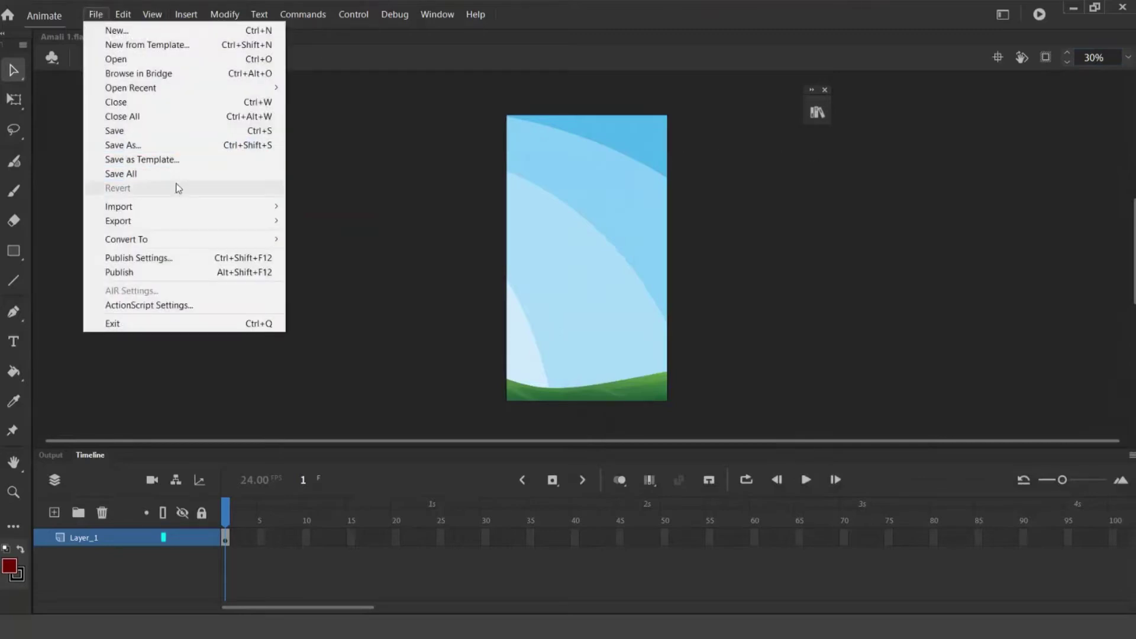
{"action": "mouse_move", "coordinate": [173, 207]}
{"action": "left_click", "coordinate": [340, 221]}
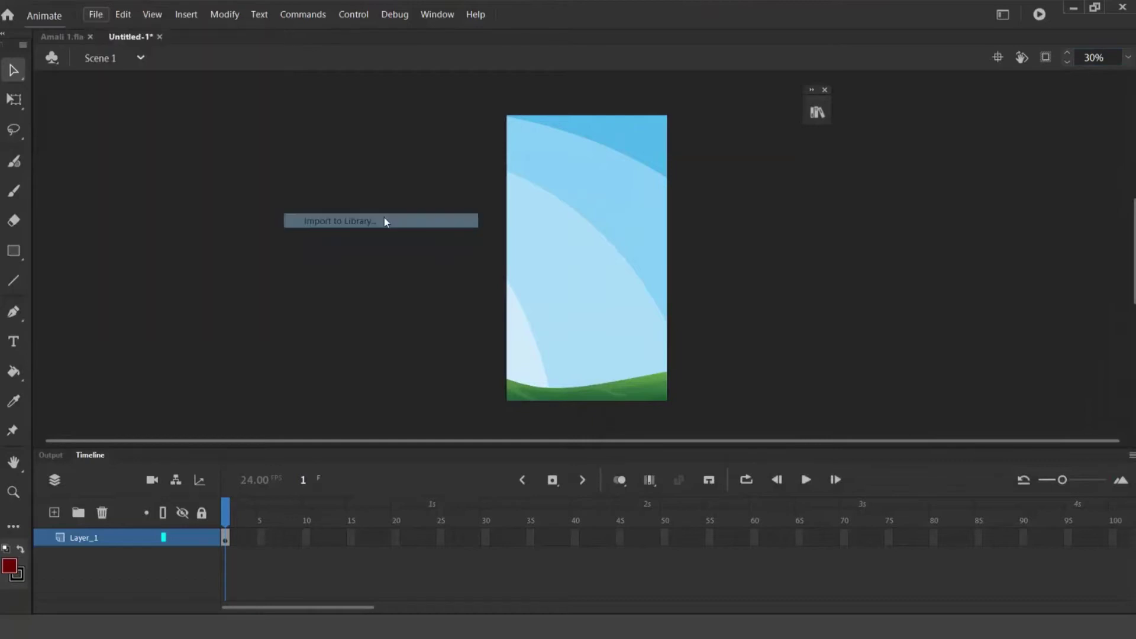
{"action": "left_click_drag", "start_coordinate": [942, 149], "coordinate": [612, 115]}
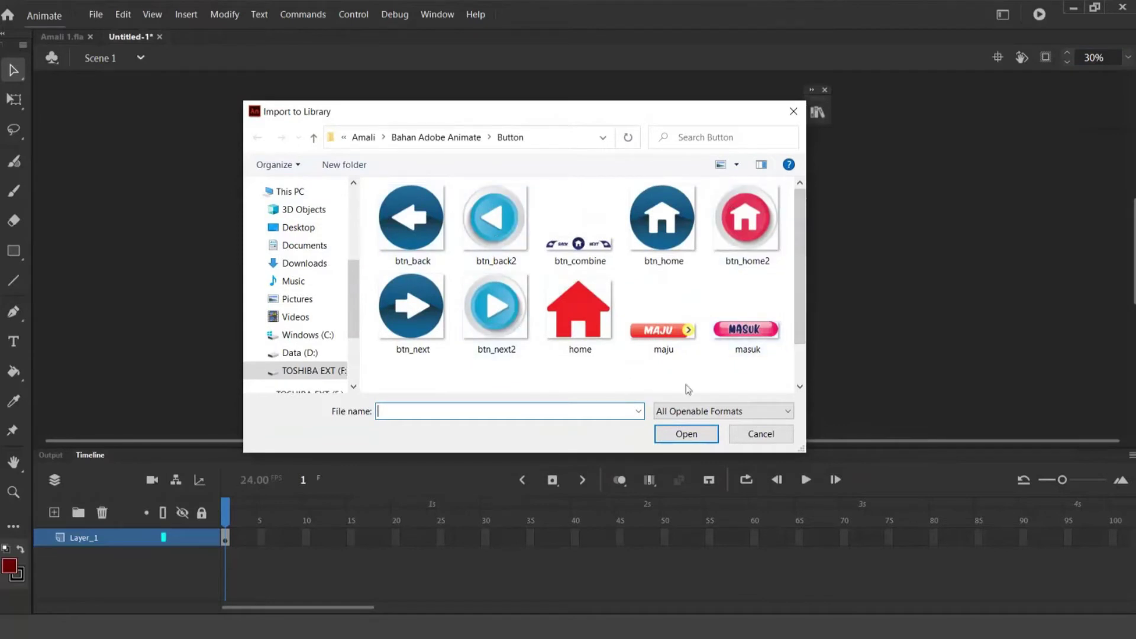
{"action": "left_click_drag", "start_coordinate": [765, 378], "coordinate": [374, 214]}
{"action": "left_click_drag", "start_coordinate": [655, 398], "coordinate": [689, 406]}
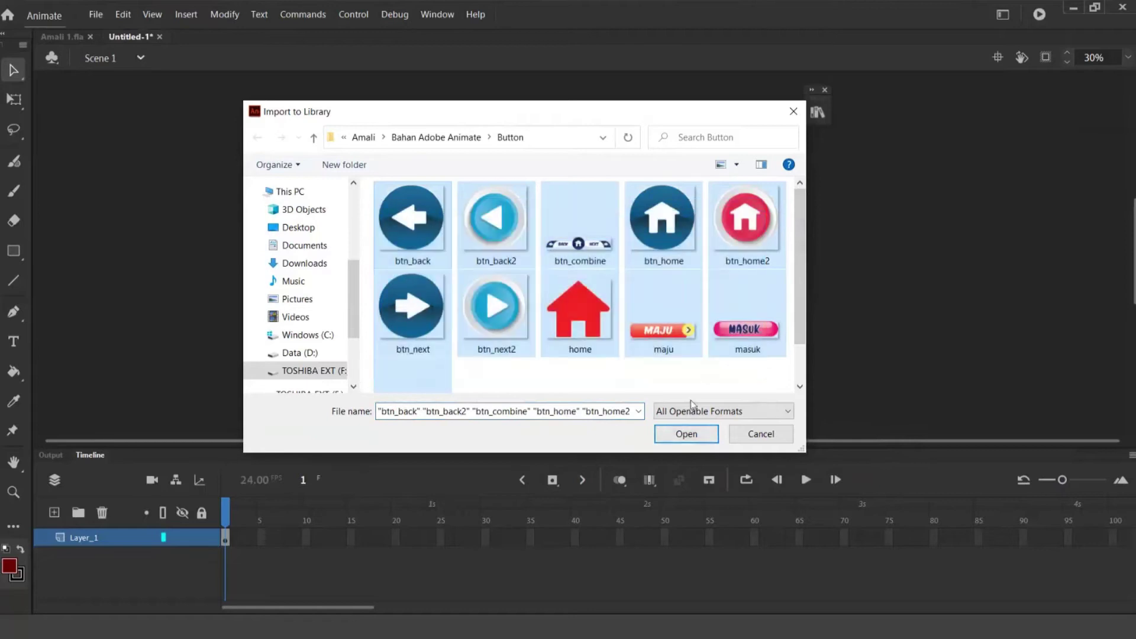
{"action": "left_click", "coordinate": [687, 433]}
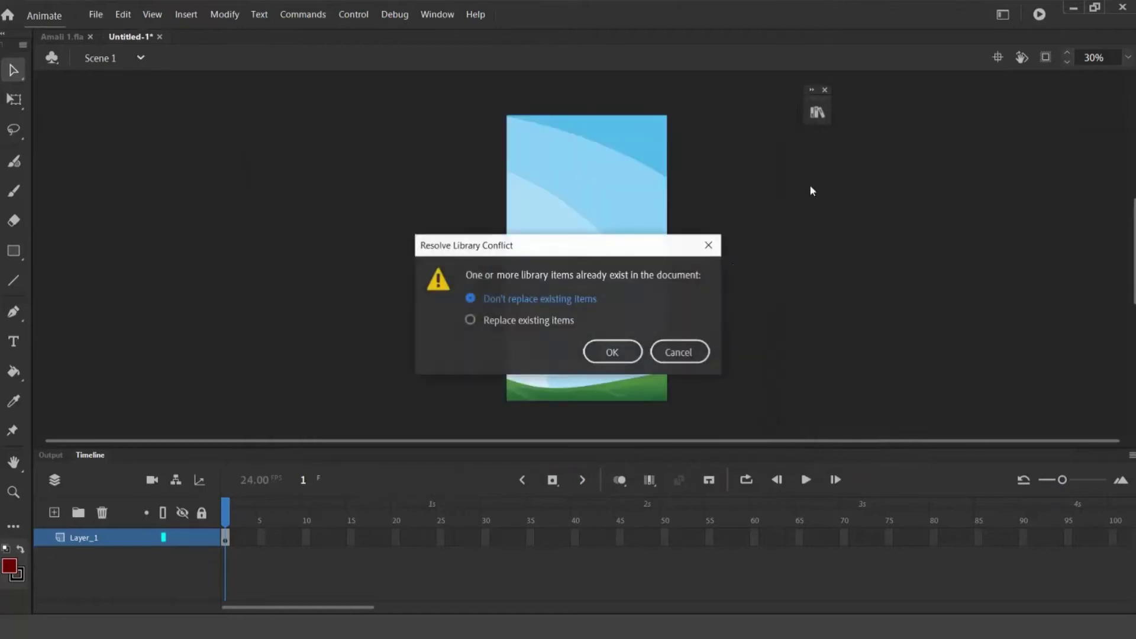
{"action": "left_click", "coordinate": [549, 325]}
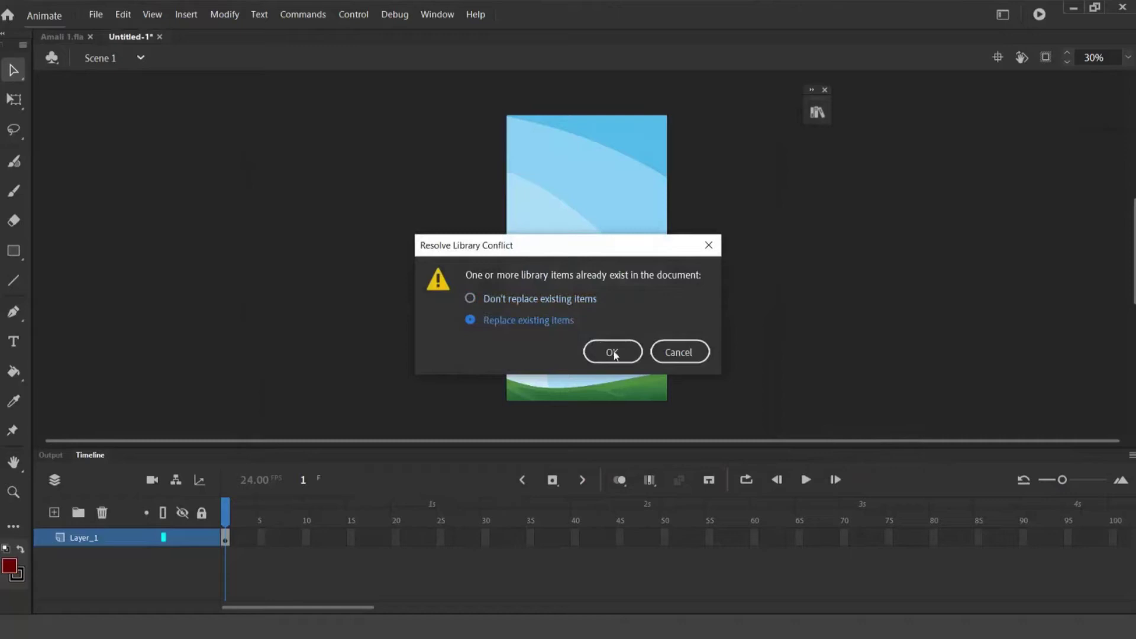
{"action": "left_click", "coordinate": [611, 353]}
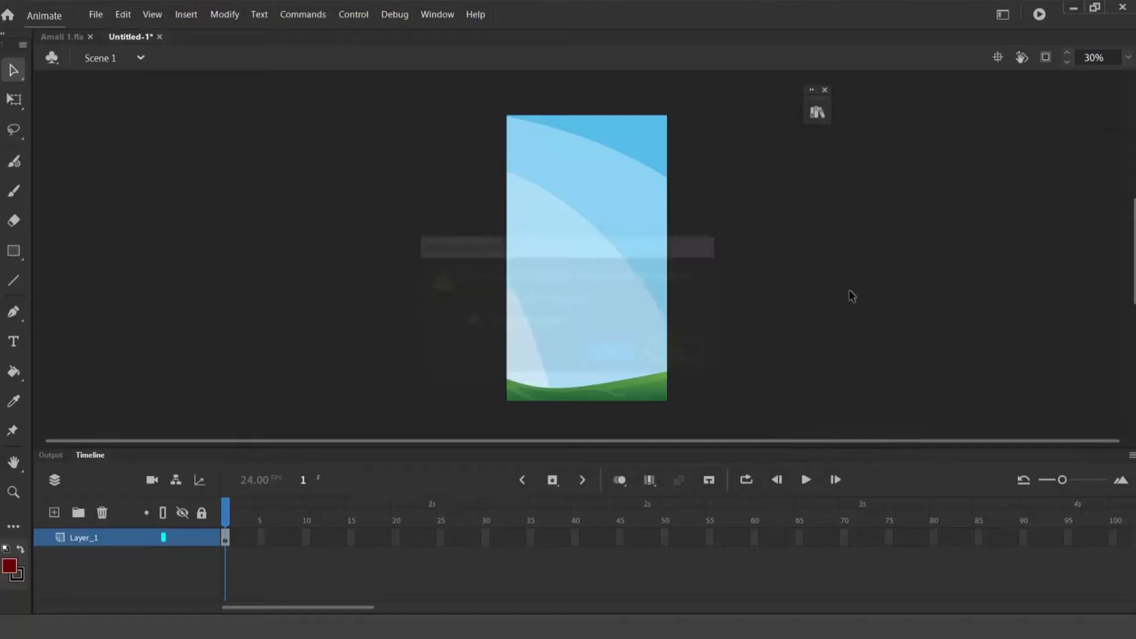
Open the Library beside the stage and preview the imported back, combined, home and next button images
{"action": "left_click", "coordinate": [810, 121]}
{"action": "left_click_drag", "start_coordinate": [710, 94], "coordinate": [949, 79]}
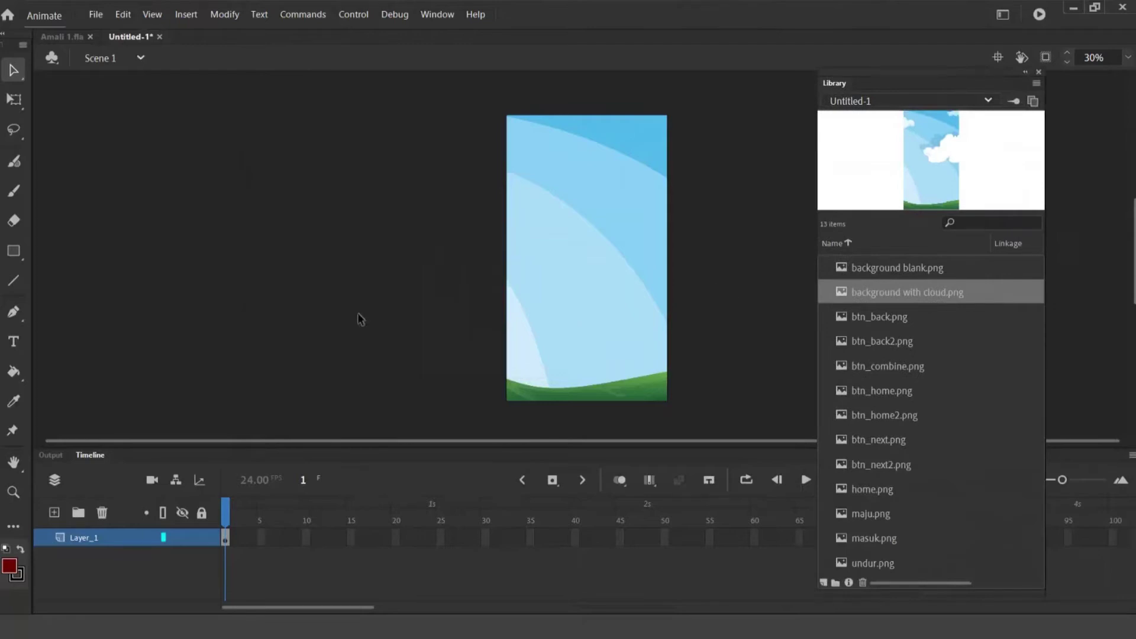
{"action": "left_click", "coordinate": [190, 17]}
{"action": "left_click", "coordinate": [899, 341]}
{"action": "left_click", "coordinate": [893, 319]}
{"action": "left_click", "coordinate": [895, 369]}
{"action": "left_click", "coordinate": [897, 433]}
{"action": "left_click", "coordinate": [886, 322]}
{"action": "left_click", "coordinate": [884, 340]}
{"action": "left_click", "coordinate": [884, 366]}
{"action": "left_click", "coordinate": [885, 415]}
{"action": "left_click", "coordinate": [886, 443]}
{"action": "left_click", "coordinate": [889, 489]}
{"action": "left_click", "coordinate": [888, 465]}
{"action": "left_click", "coordinate": [885, 439]}
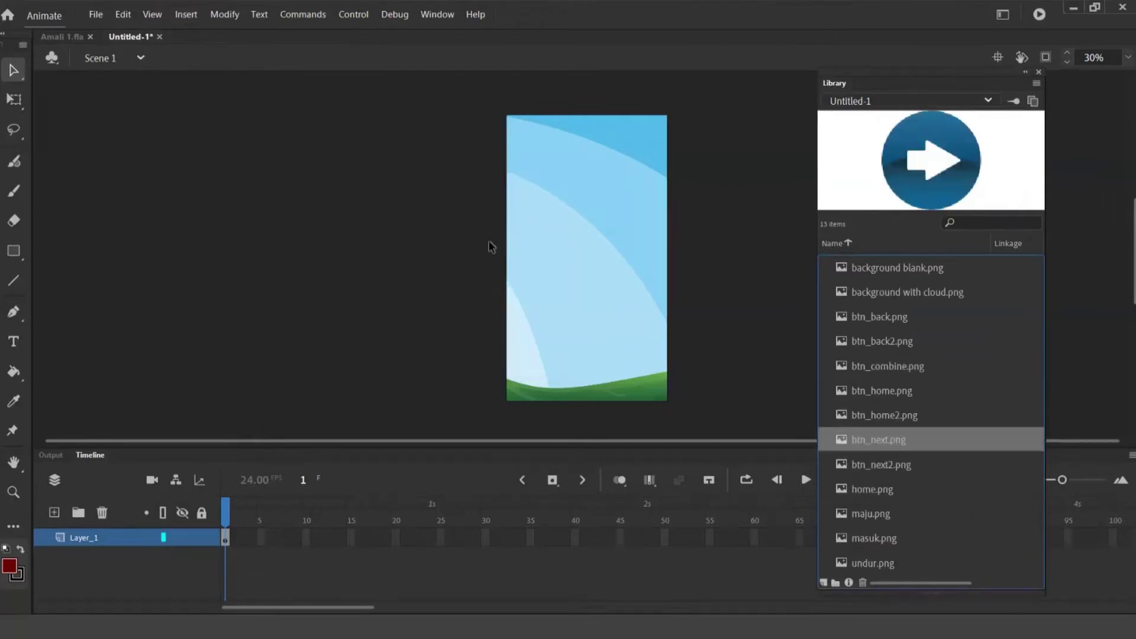
{"action": "left_click", "coordinate": [867, 404]}
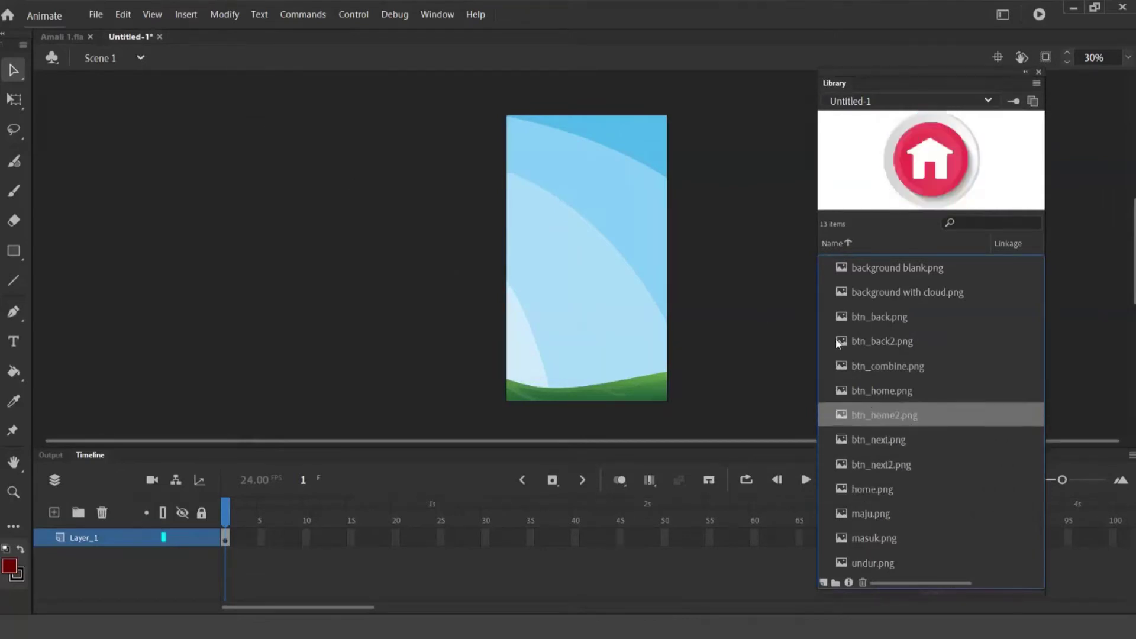
Create a new symbol named btn_home with the type Button
{"action": "left_click", "coordinate": [186, 14]}
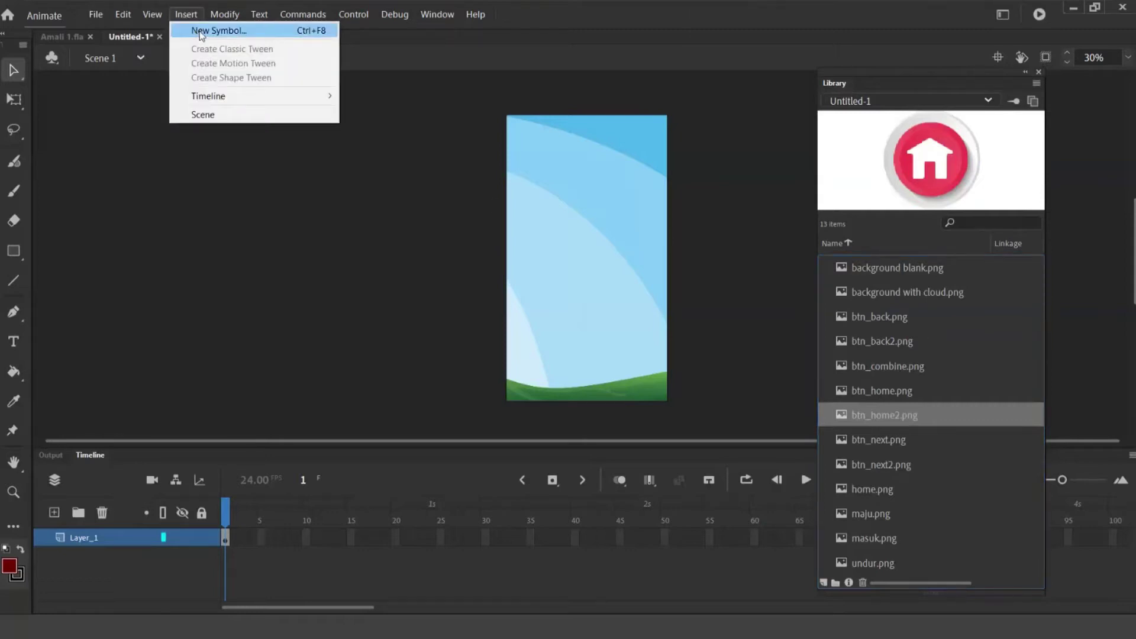
{"action": "left_click", "coordinate": [200, 31]}
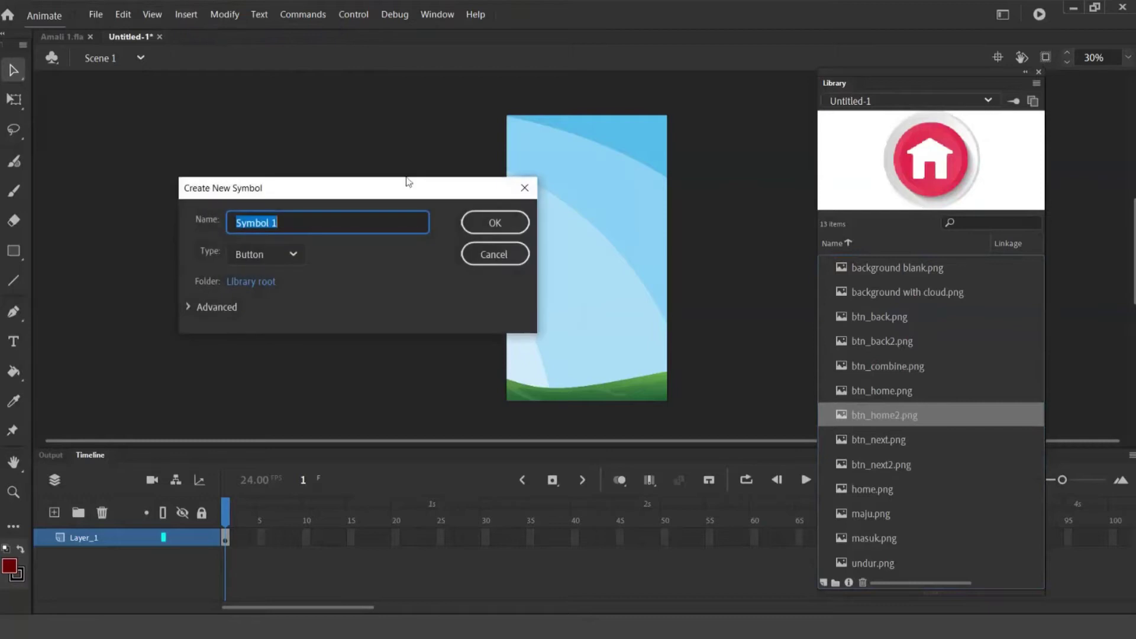
{"action": "left_click", "coordinate": [282, 220]}
{"action": "triple_click", "coordinate": [253, 217]}
{"action": "left_click_drag", "start_coordinate": [307, 188], "coordinate": [407, 167]}
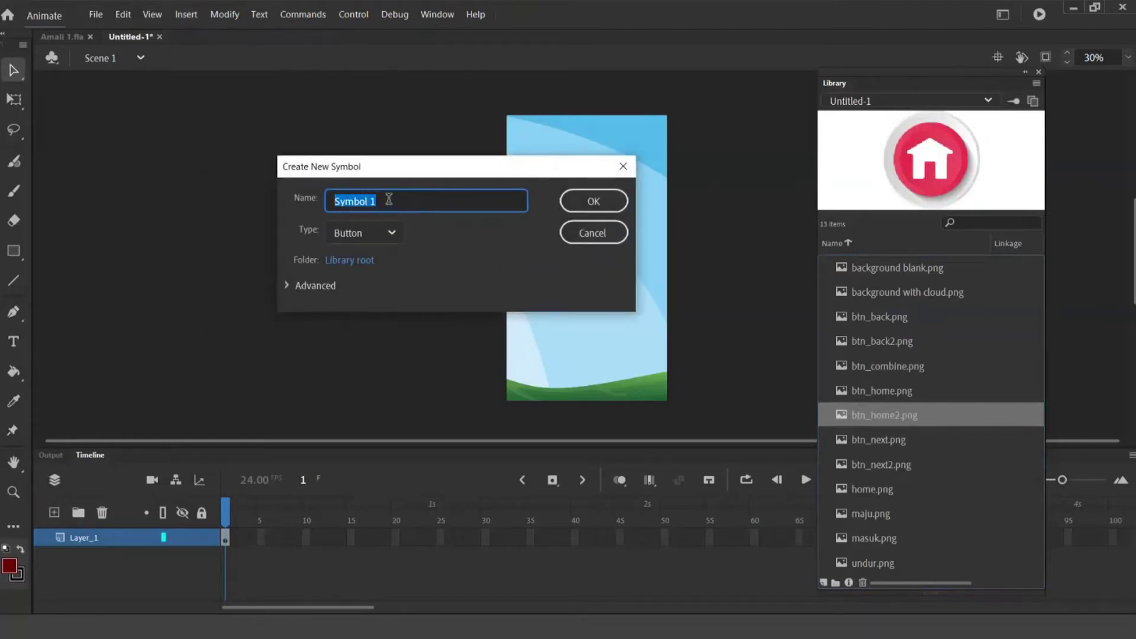
{"action": "type", "text": "btn_home"}
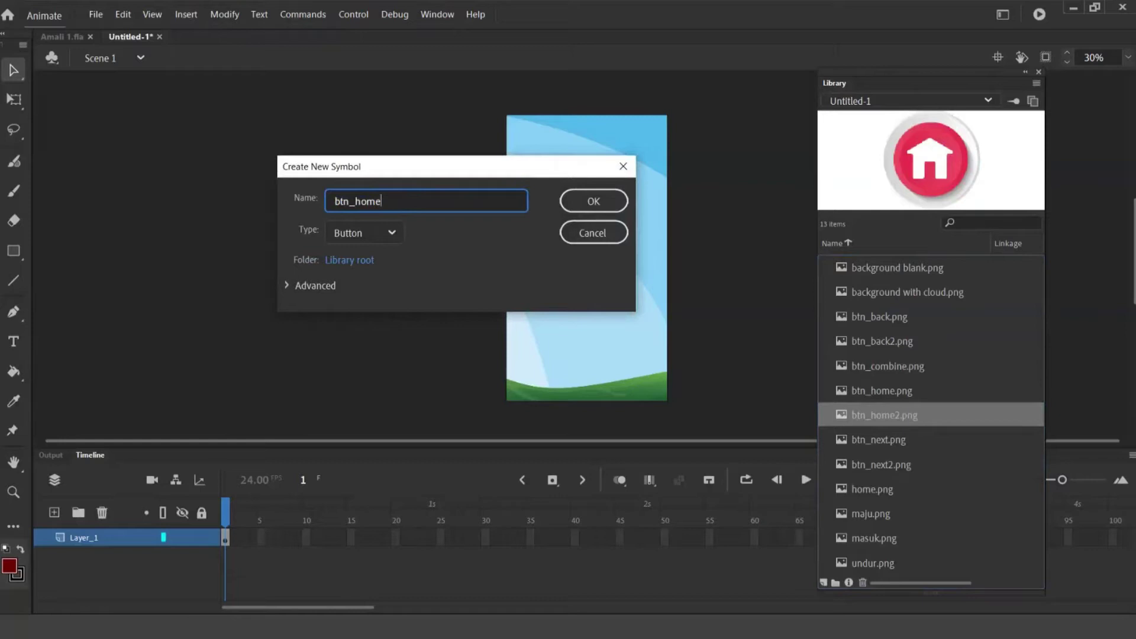
{"action": "left_click", "coordinate": [392, 237]}
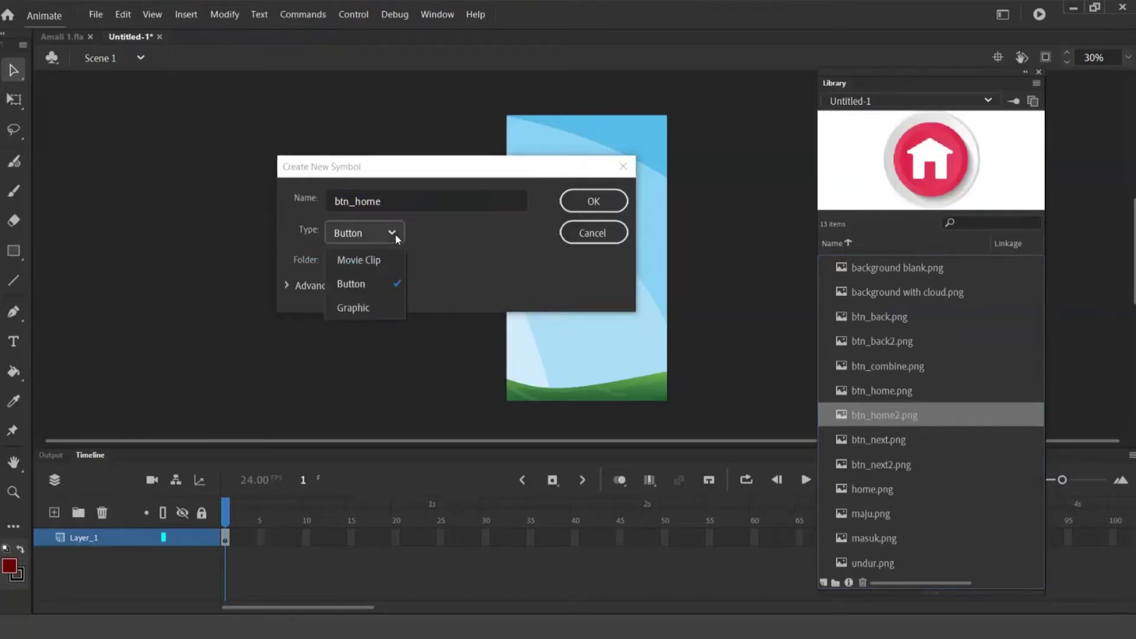
{"action": "left_click", "coordinate": [381, 285]}
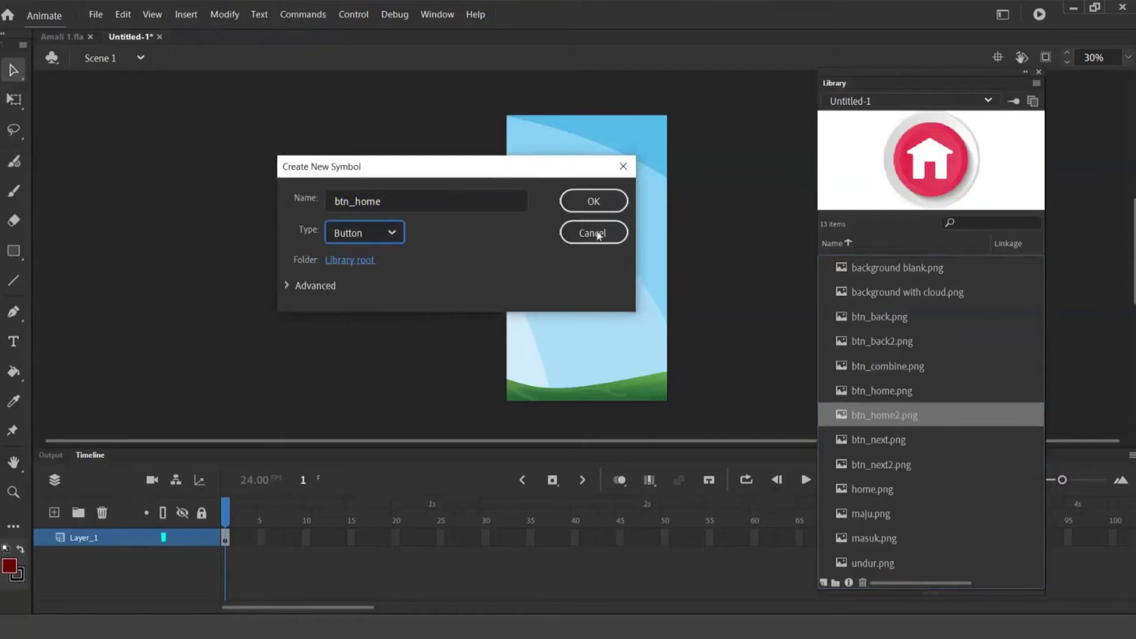
{"action": "left_click", "coordinate": [595, 204]}
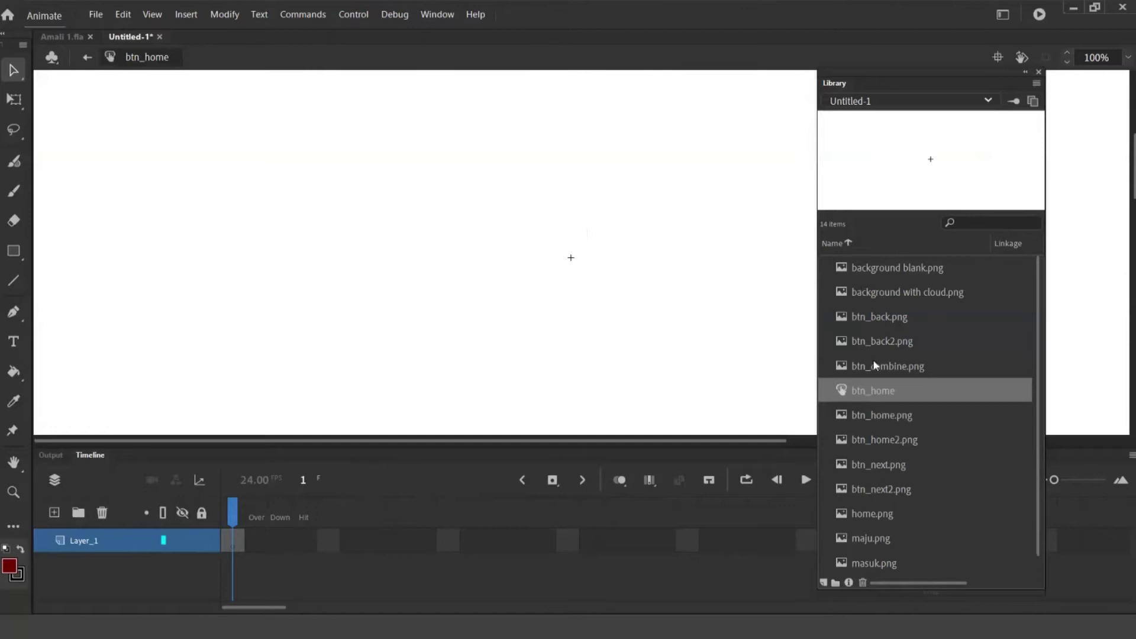
Place the btn_home.png image around the centre point of the btn_home symbol's first frame and return to Scene 1
{"action": "left_click", "coordinate": [854, 418]}
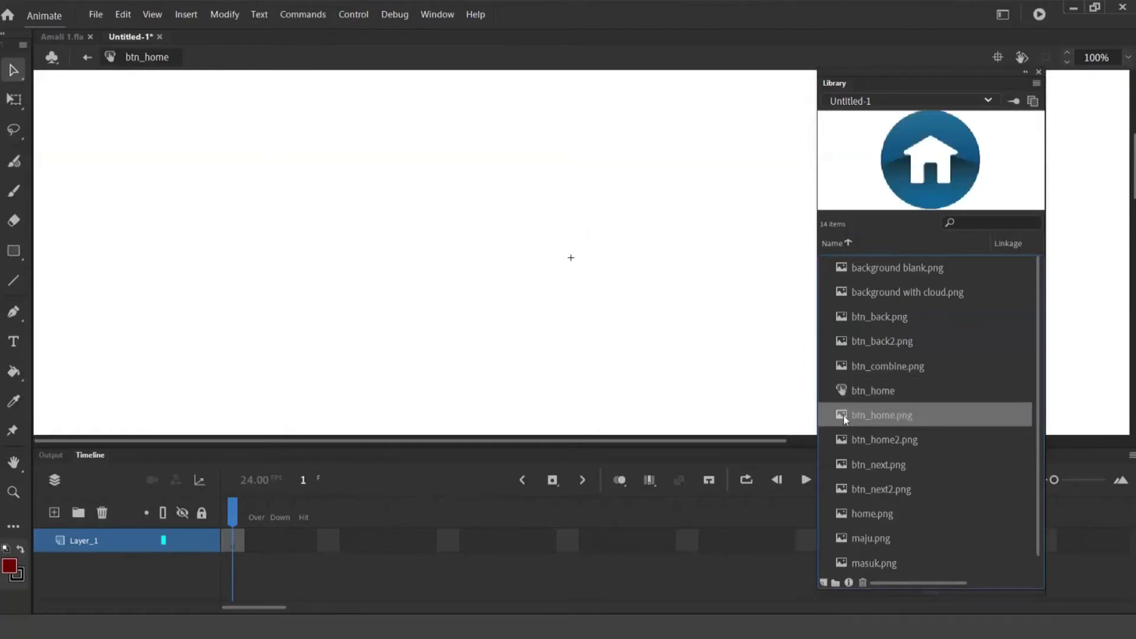
{"action": "left_click", "coordinate": [850, 368]}
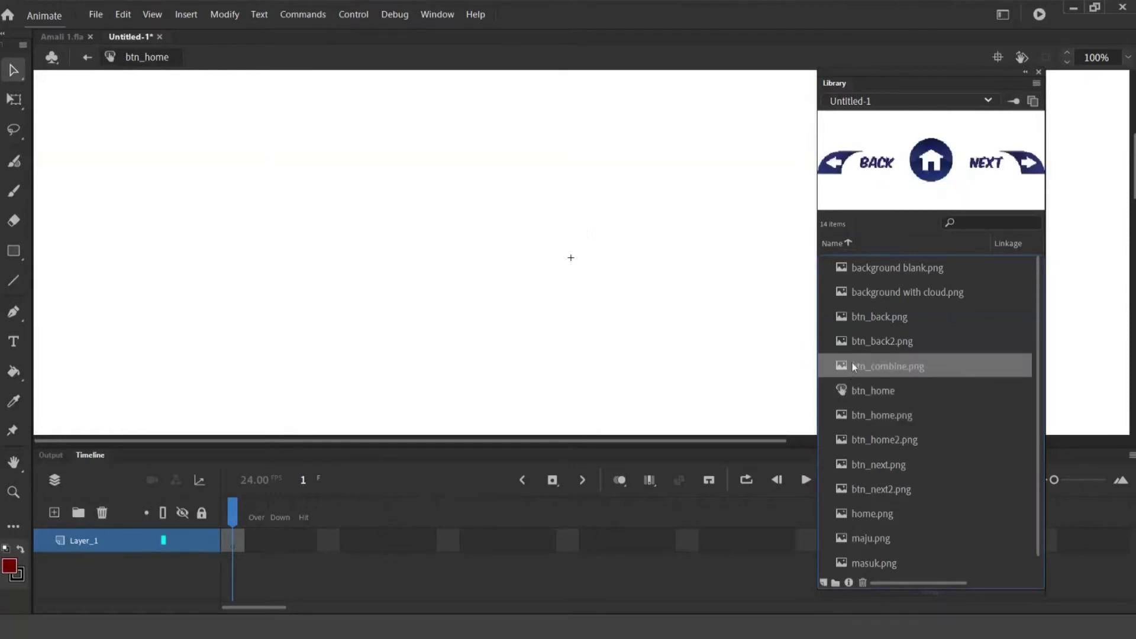
{"action": "left_click", "coordinate": [853, 343]}
{"action": "left_click_drag", "start_coordinate": [843, 418], "coordinate": [636, 293]}
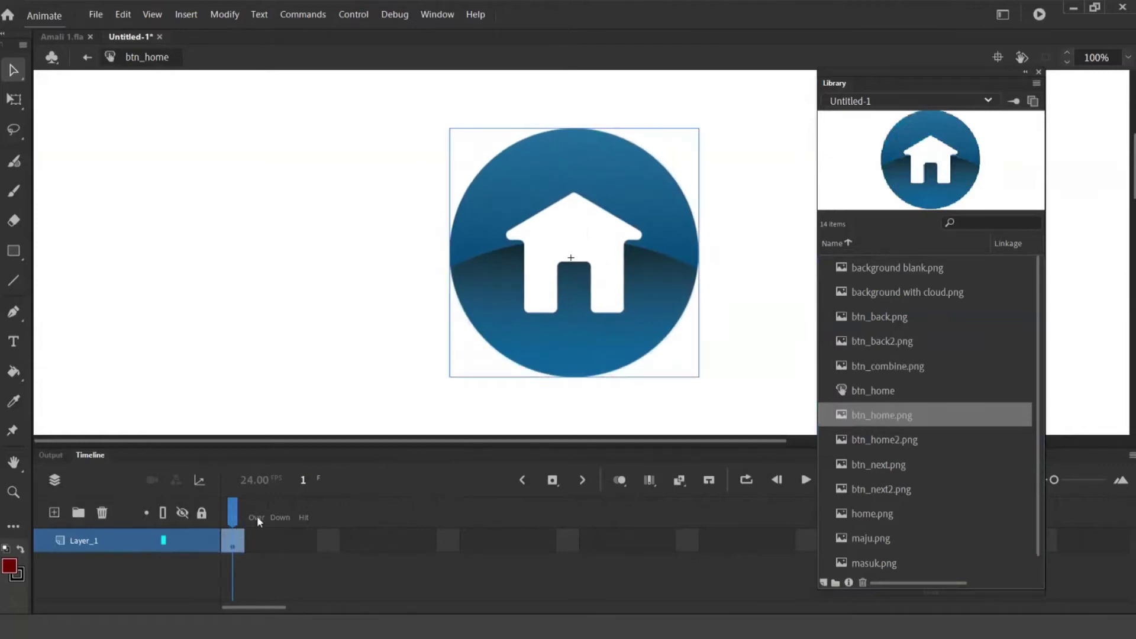
{"action": "left_click_drag", "start_coordinate": [633, 274], "coordinate": [655, 240]}
{"action": "left_click", "coordinate": [89, 56]}
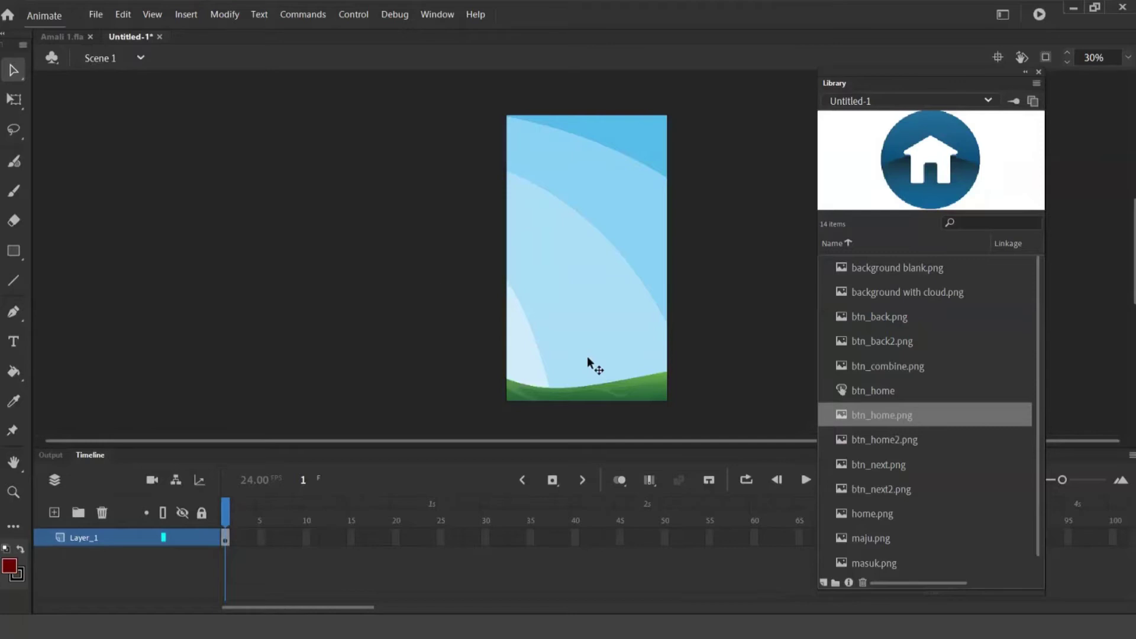
Delete Scene 2 from the document
{"action": "left_click", "coordinate": [140, 58]}
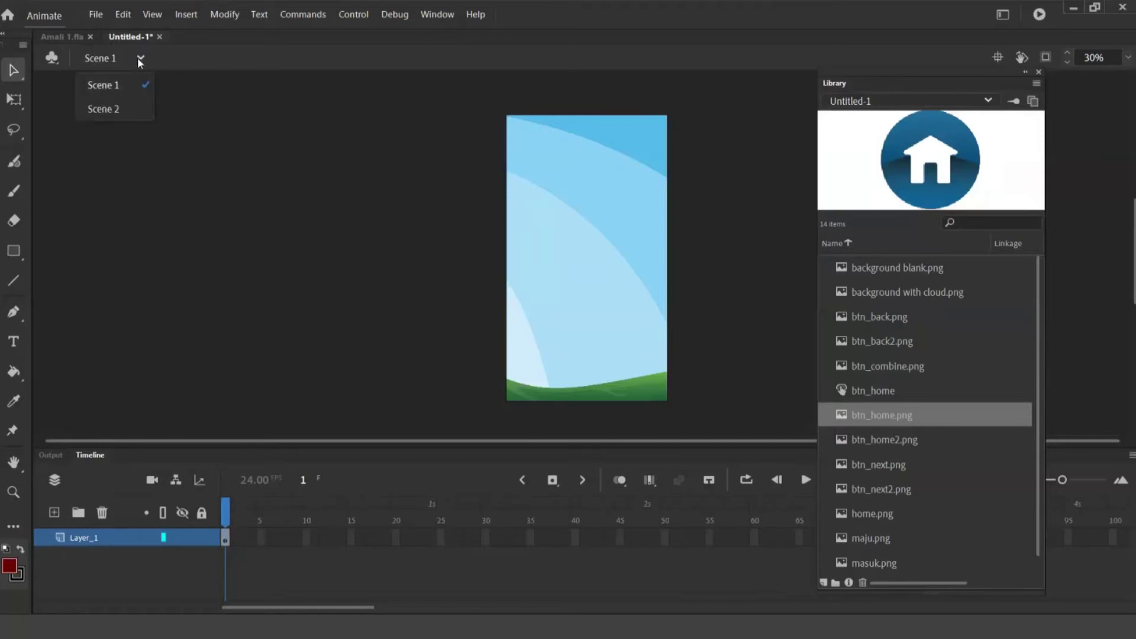
{"action": "left_click", "coordinate": [130, 108]}
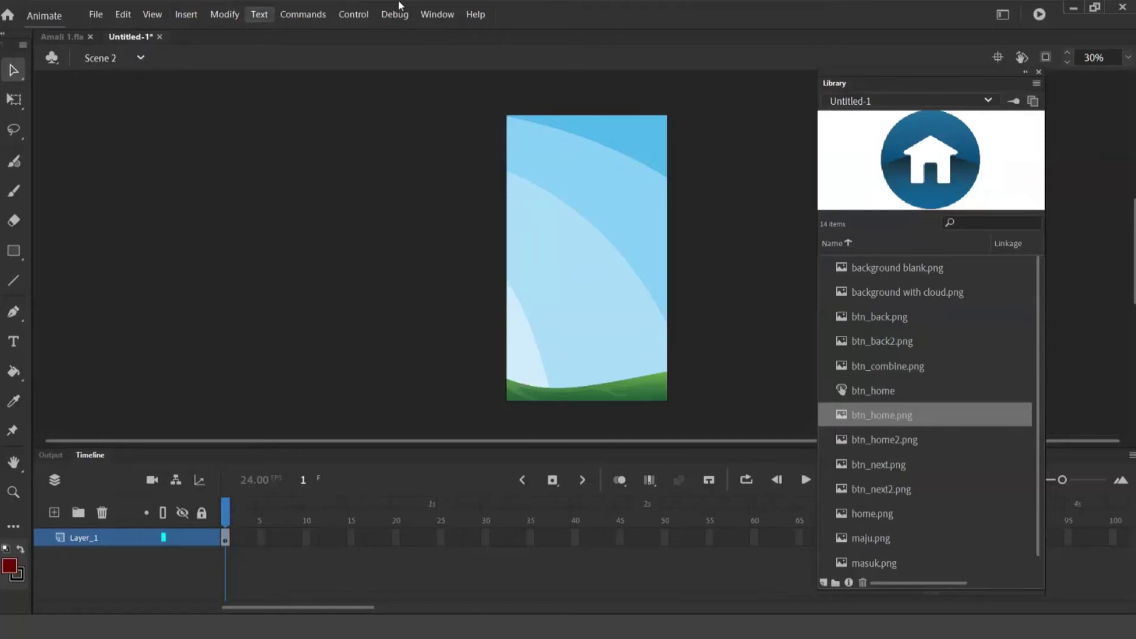
{"action": "left_click", "coordinate": [438, 14]}
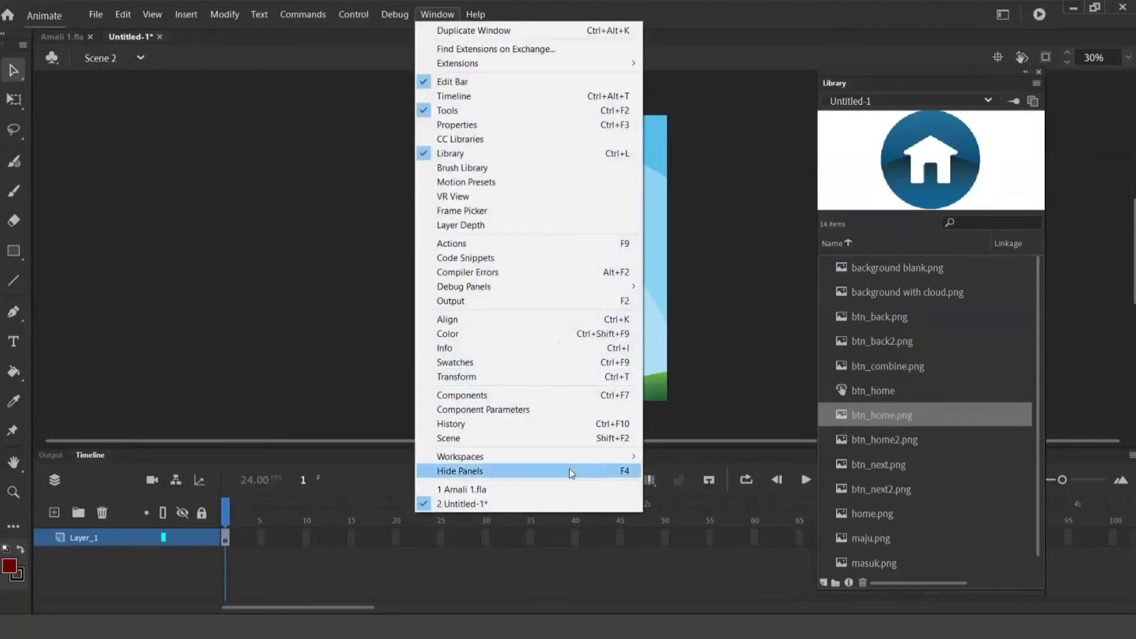
{"action": "left_click", "coordinate": [530, 438]}
{"action": "left_click", "coordinate": [27, 102]}
{"action": "left_click", "coordinate": [633, 337]}
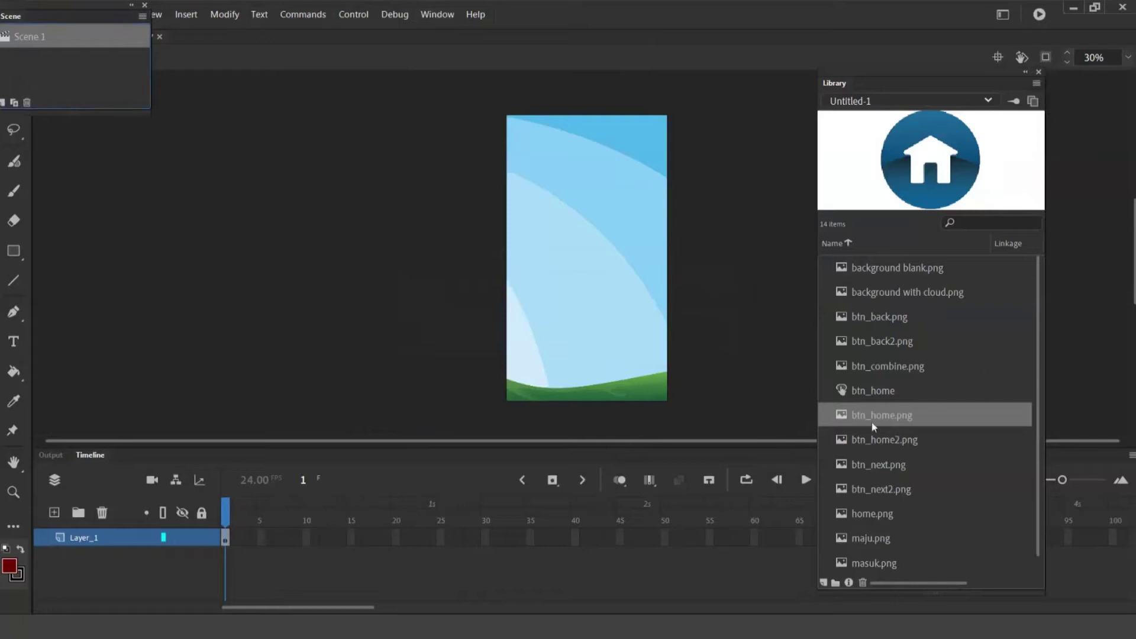
{"action": "left_click", "coordinate": [843, 385]}
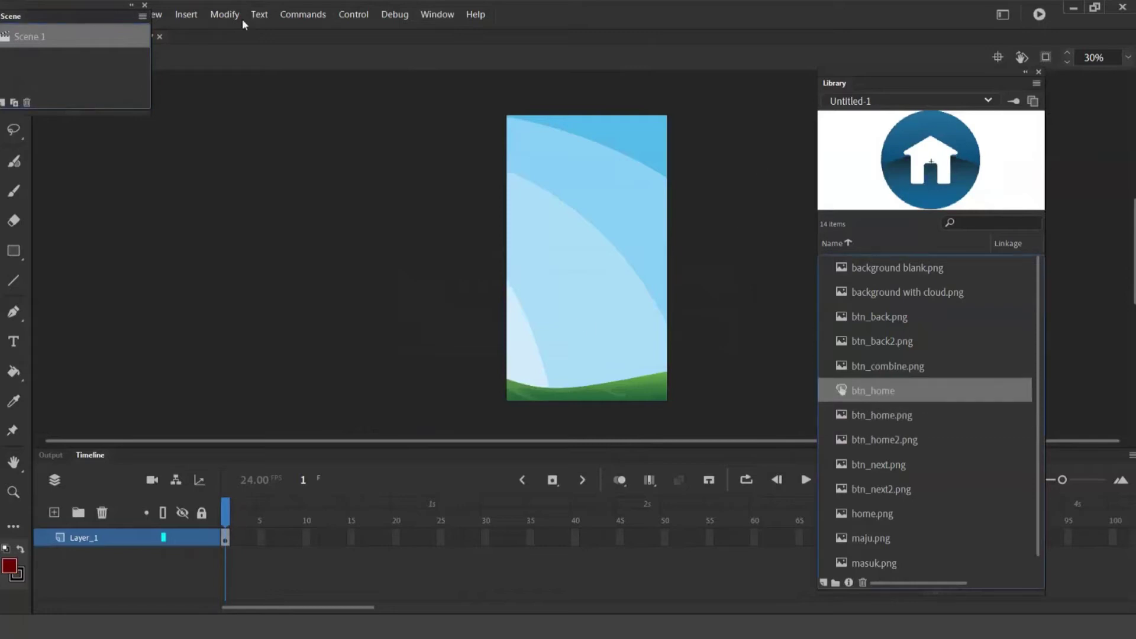
{"action": "left_click", "coordinate": [144, 5]}
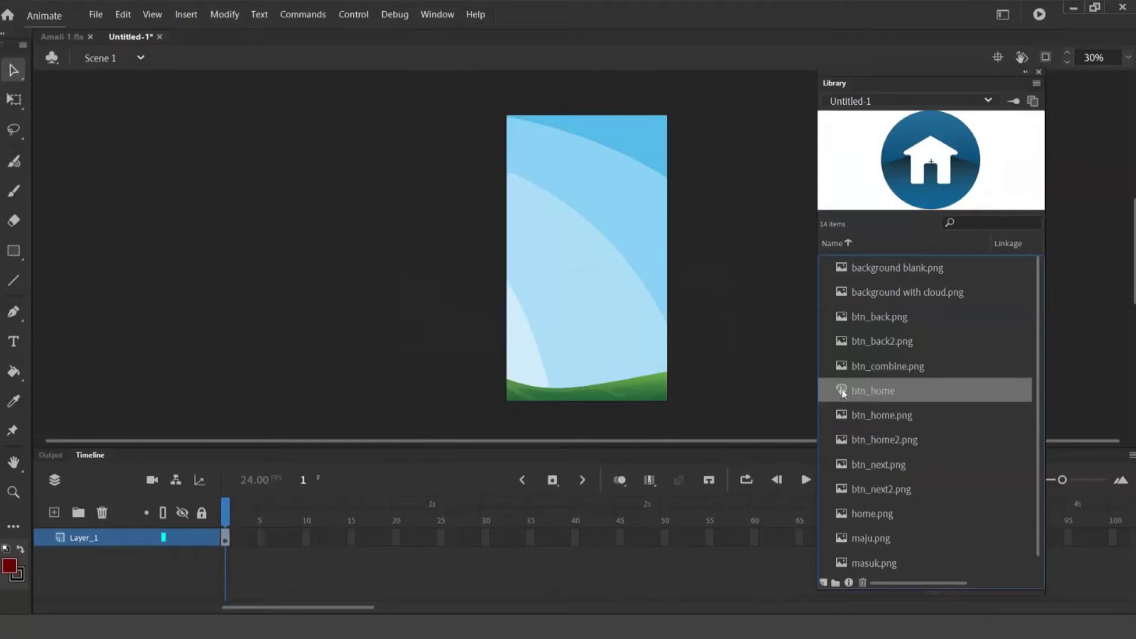
Place the btn_home button symbol in the lower middle of the Scene 1 stage and scale it down to about 40%
{"action": "left_click_drag", "start_coordinate": [851, 390], "coordinate": [609, 339]}
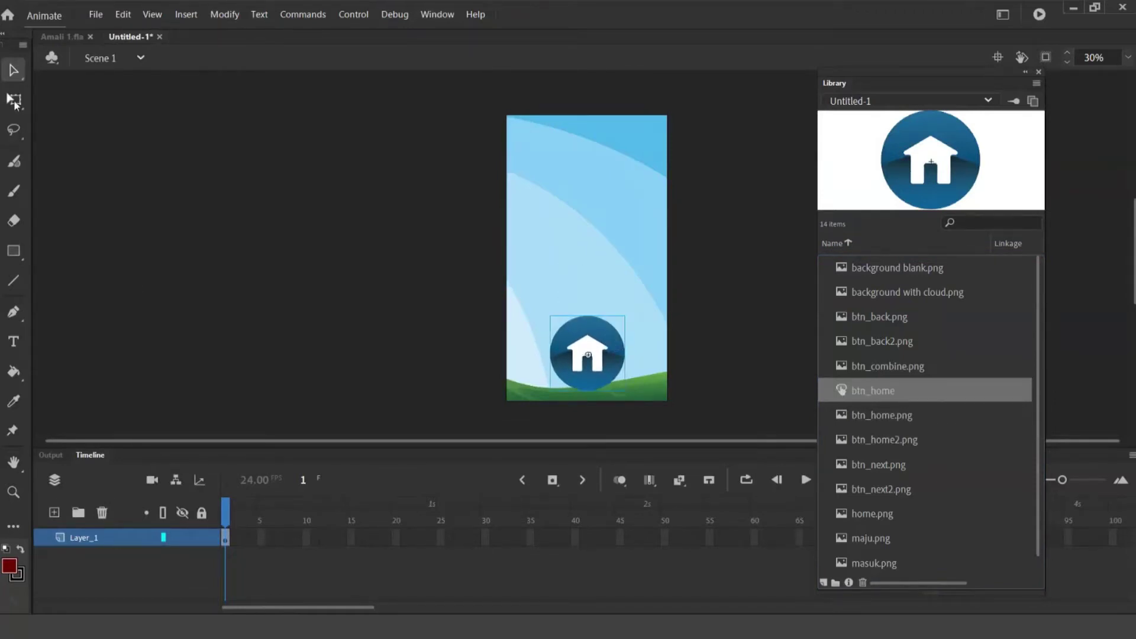
{"action": "left_click", "coordinate": [15, 101]}
{"action": "left_click_drag", "start_coordinate": [625, 316], "coordinate": [607, 336]}
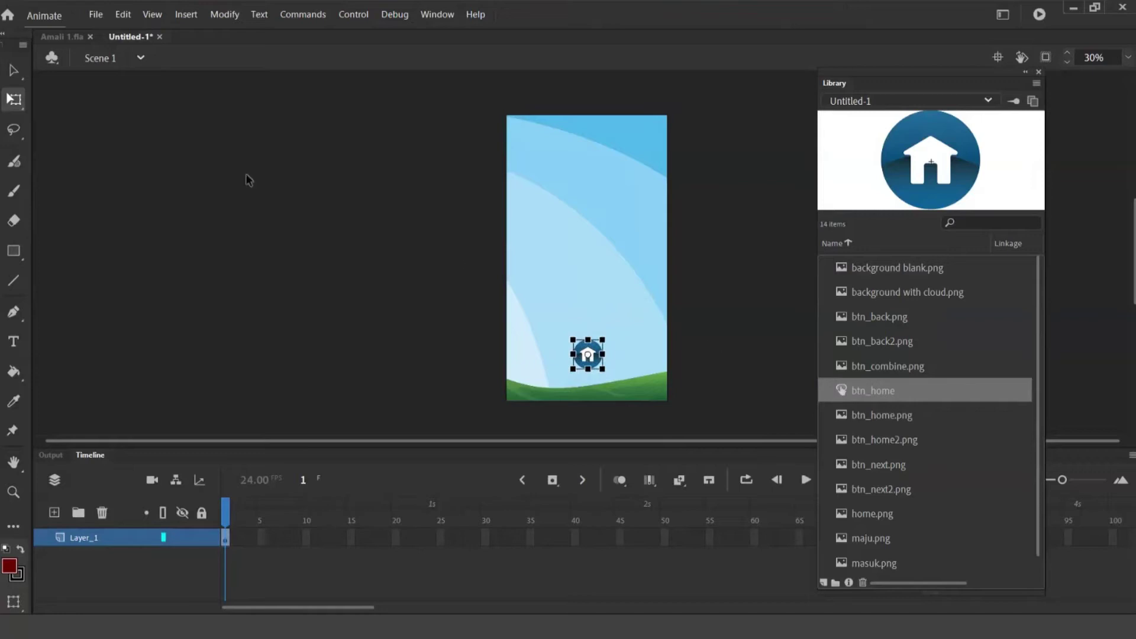
Move the home button down onto the edge of the grass, centred horizontally on the stage
{"action": "left_click", "coordinate": [11, 68]}
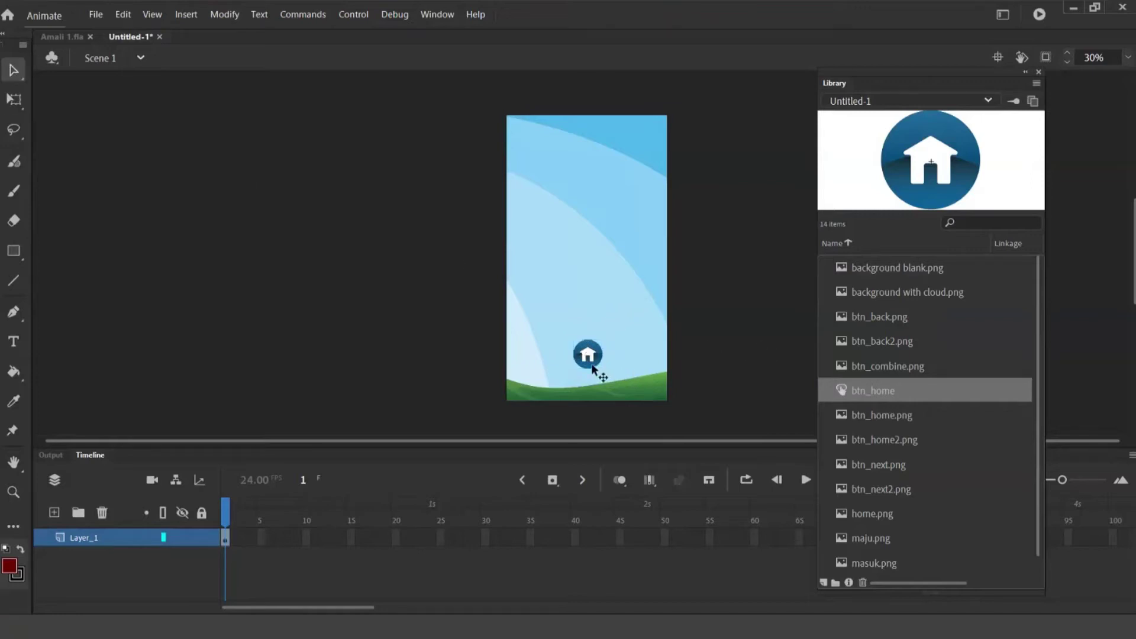
{"action": "left_click_drag", "start_coordinate": [592, 368], "coordinate": [594, 387]}
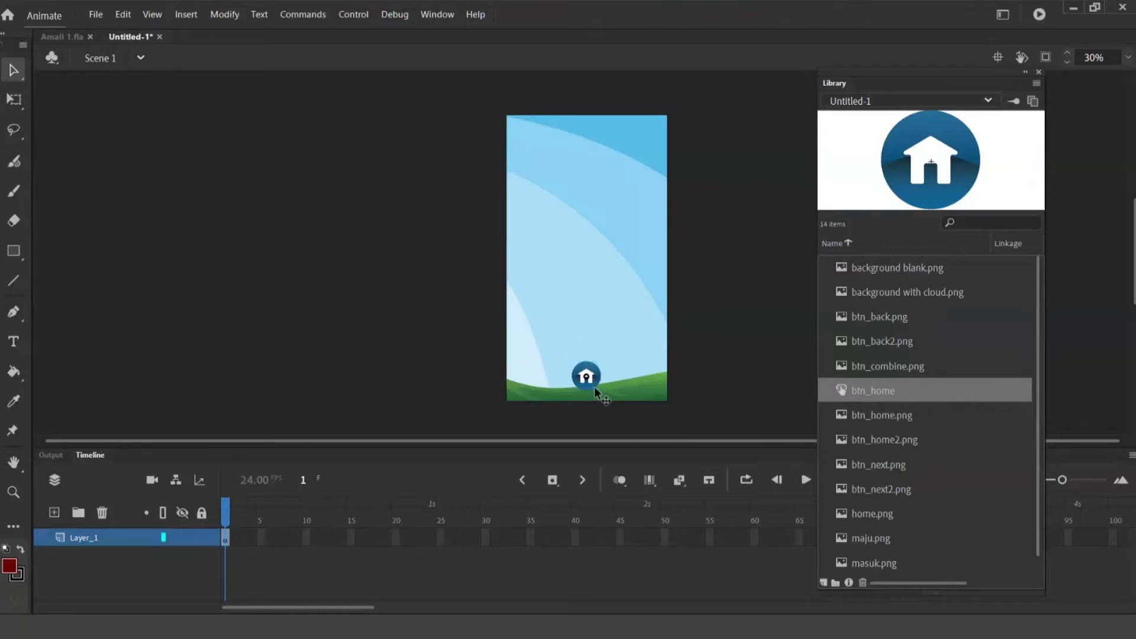
{"action": "left_click_drag", "start_coordinate": [593, 386], "coordinate": [593, 386]}
{"action": "left_click", "coordinate": [696, 328]}
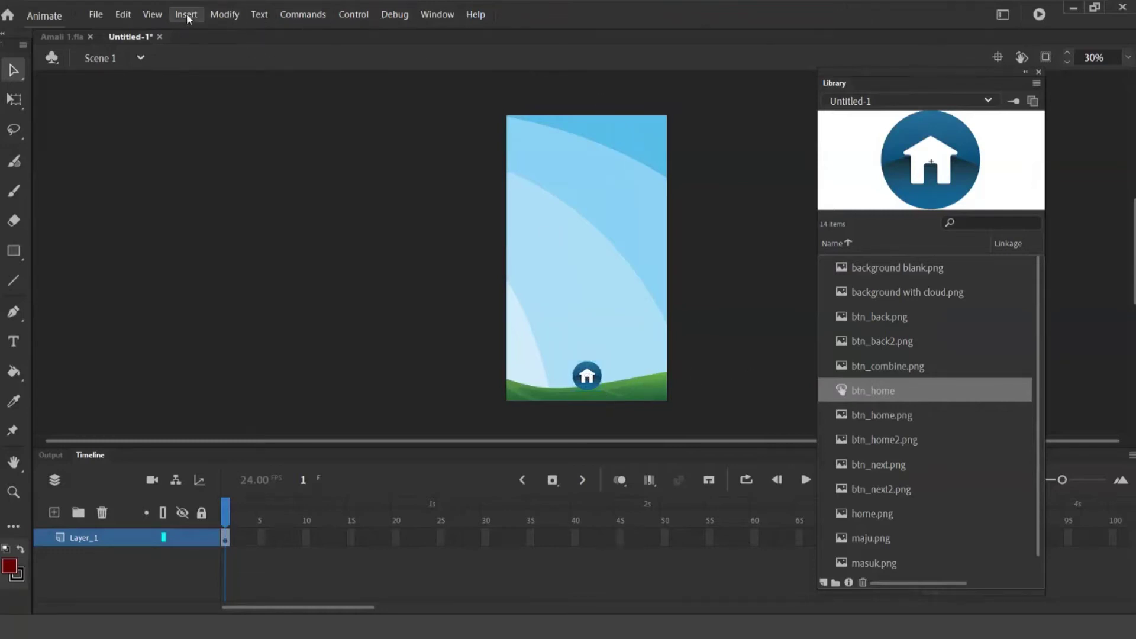
Show the rulers around the Scene 1 stage
{"action": "left_click", "coordinate": [151, 14]}
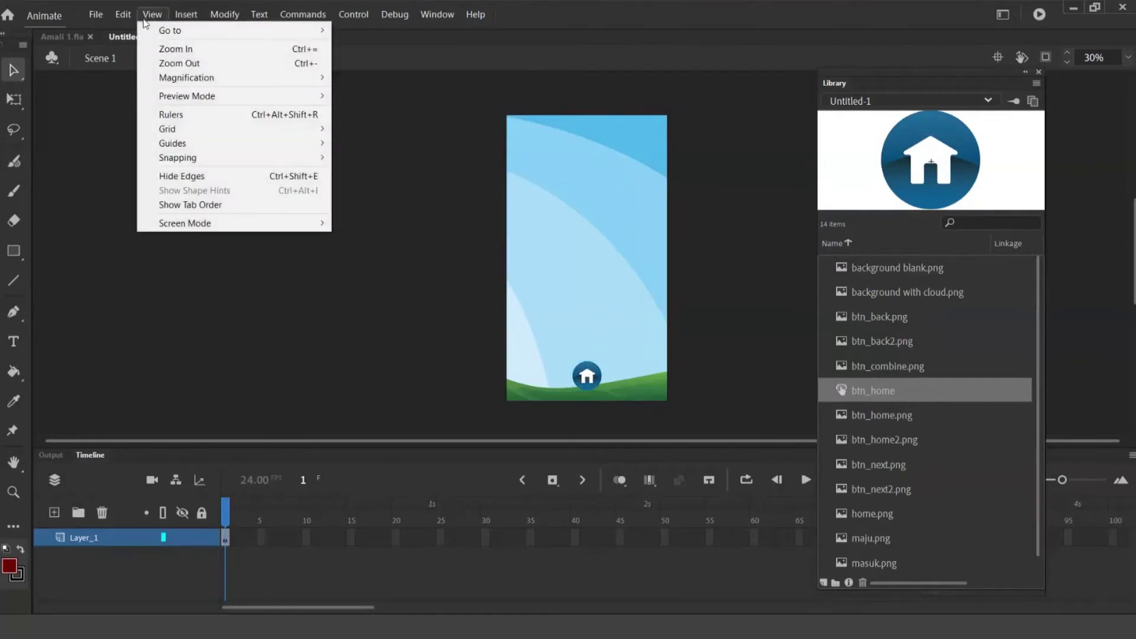
{"action": "left_click", "coordinate": [215, 121]}
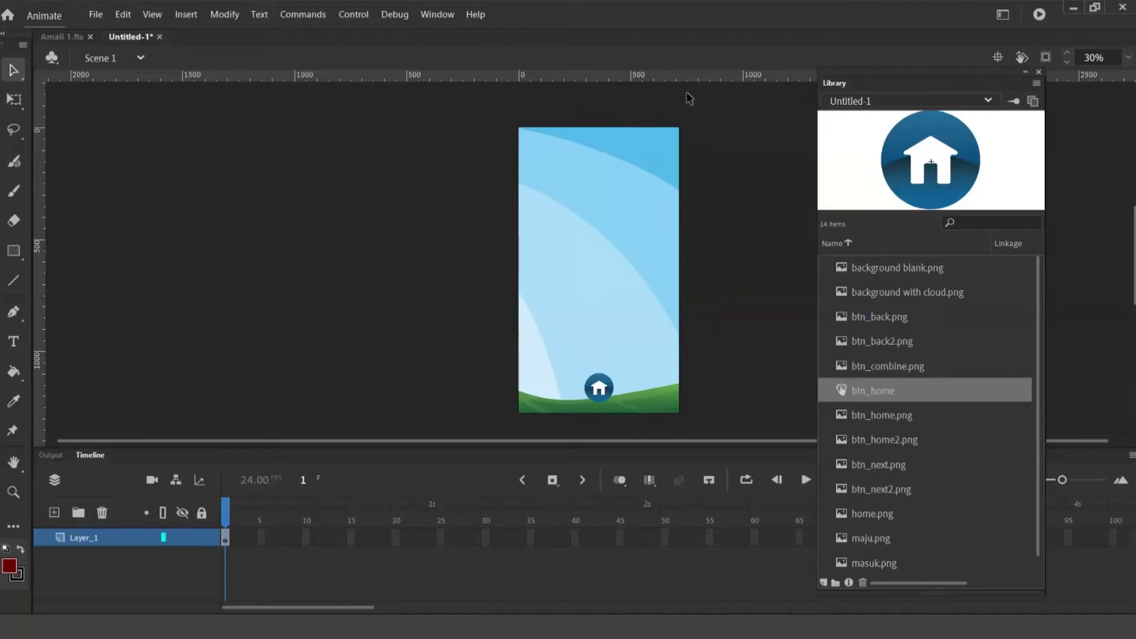
{"action": "left_click_drag", "start_coordinate": [225, 193], "coordinate": [10, 202]}
{"action": "scroll", "coordinate": [674, 122], "scroll_direction": "up", "scroll_amount": 3}
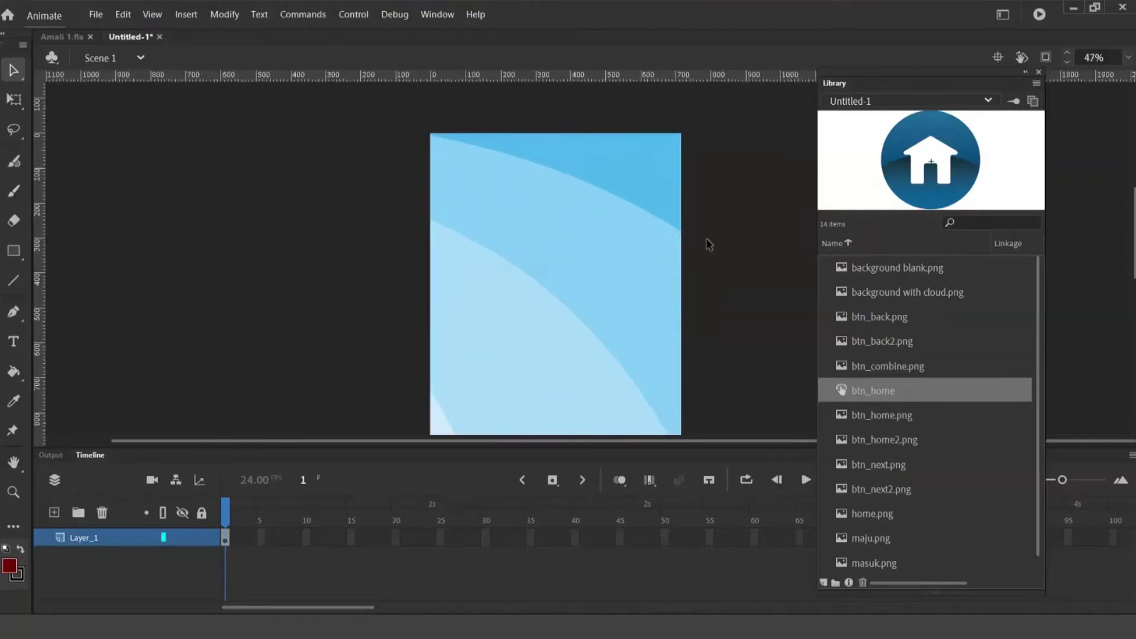
Place a vertical guide down the horizontal centre of the stage, at about x = 360
{"action": "scroll", "coordinate": [712, 243], "scroll_direction": "up", "scroll_amount": 2}
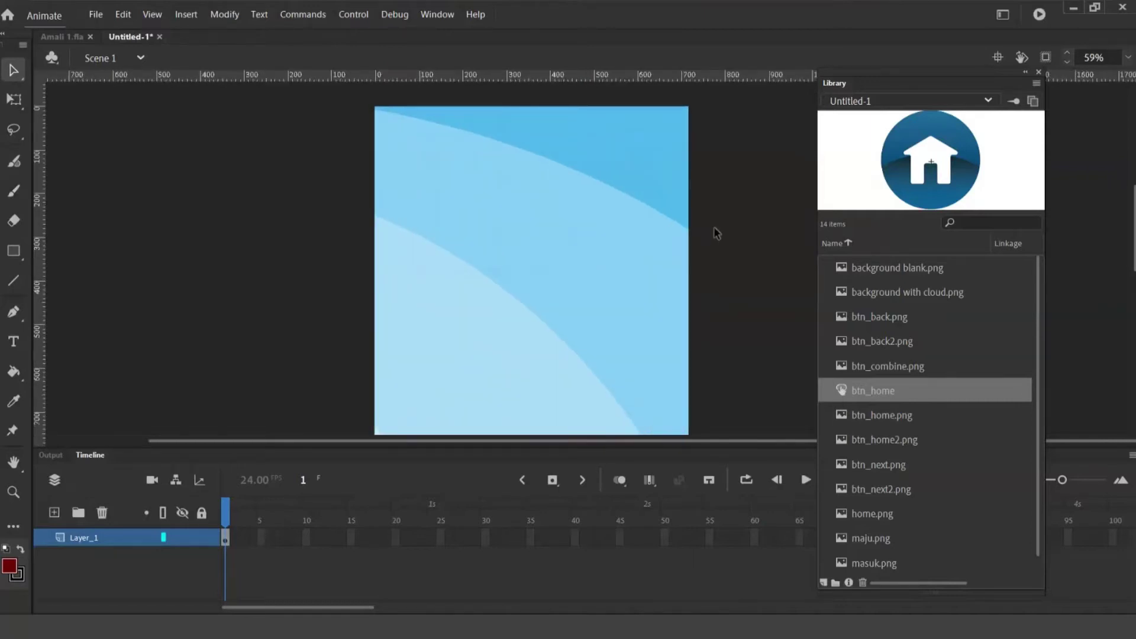
{"action": "left_click_drag", "start_coordinate": [41, 228], "coordinate": [418, 224]}
{"action": "mouse_move", "coordinate": [523, 216]}
{"action": "left_mouse_down"}
{"action": "mouse_move", "coordinate": [540, 211]}
{"action": "mouse_move", "coordinate": [520, 210]}
{"action": "mouse_move", "coordinate": [542, 229]}
{"action": "left_mouse_up"}
{"action": "scroll", "coordinate": [630, 288], "scroll_direction": "up", "scroll_amount": 1}
{"action": "scroll", "coordinate": [630, 290], "scroll_direction": "down", "scroll_amount": 2}
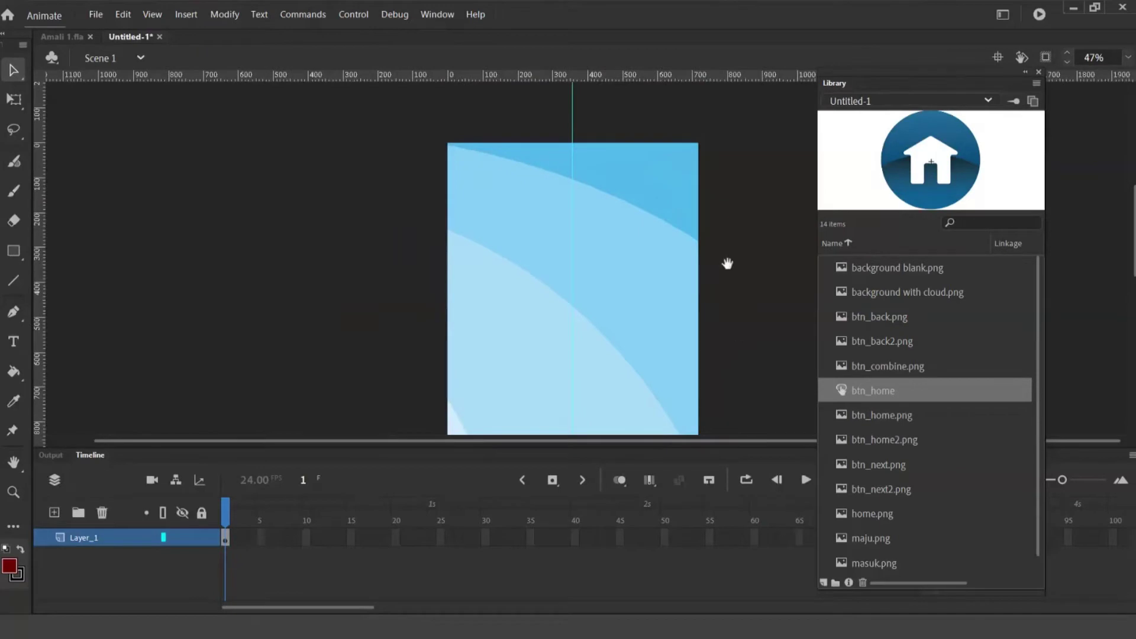
Nudge the home button left until it is centred on the vertical guide
{"action": "scroll", "coordinate": [710, 269], "scroll_direction": "down", "scroll_amount": 3}
{"action": "left_click", "coordinate": [578, 336]}
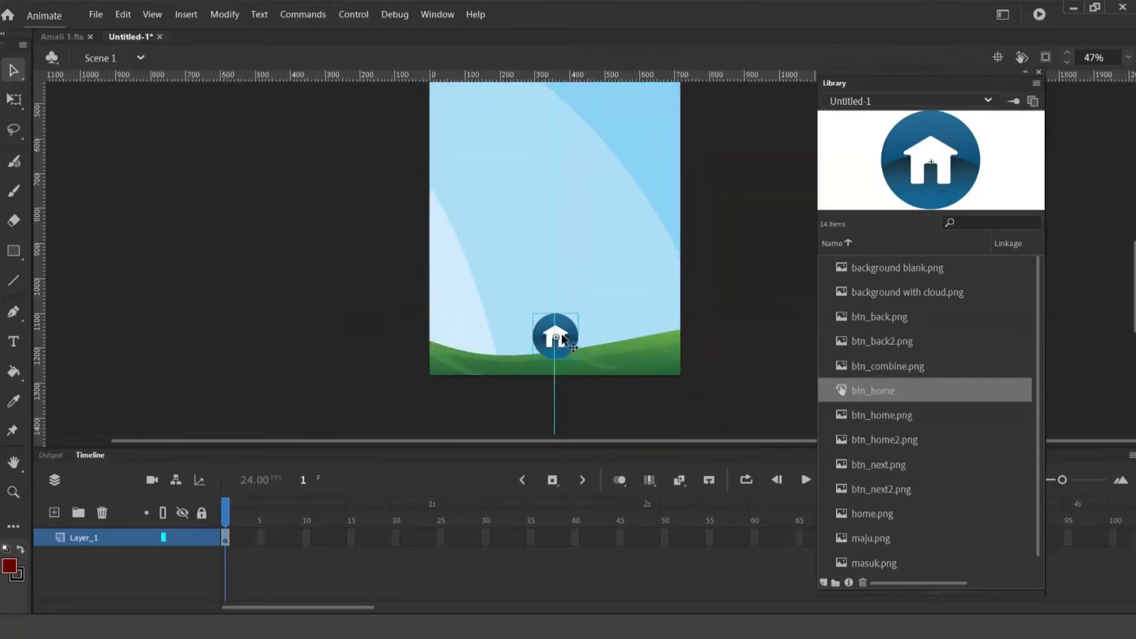
{"action": "key", "text": "q"}
{"action": "key", "text": "Left"}
{"action": "key", "text": "Left"}
{"action": "key", "text": "Left"}
{"action": "key", "text": "Left"}
{"action": "key", "text": "Left"}
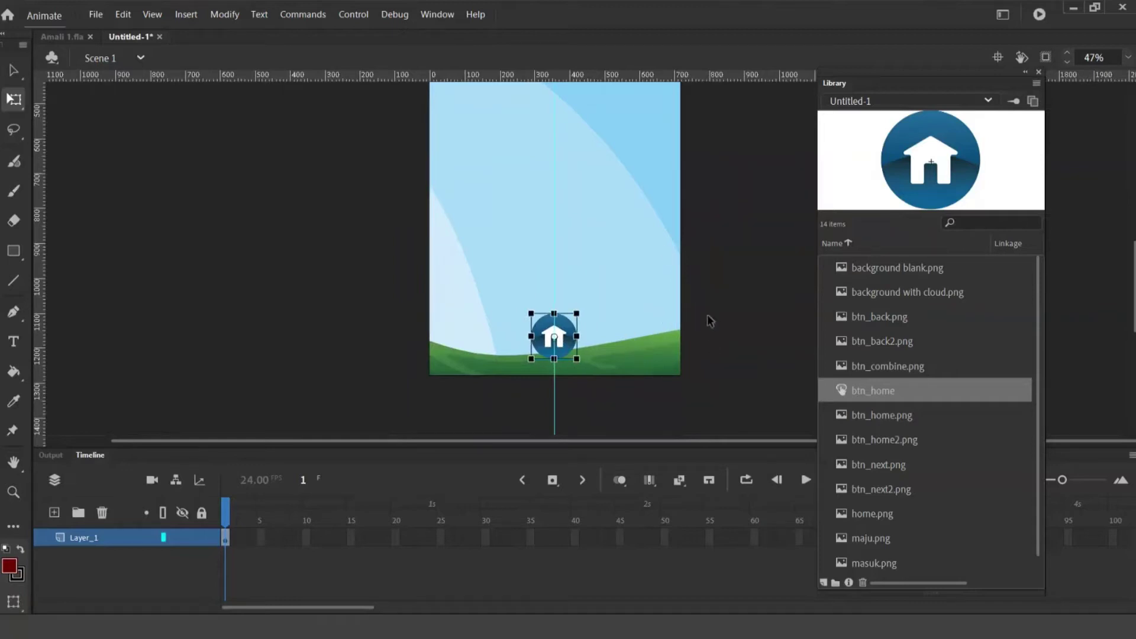
Test the movie in a maximized preview to check the home button's placement, and close the preview
{"action": "left_click", "coordinate": [763, 274]}
{"action": "key", "text": "ctrl+Return"}
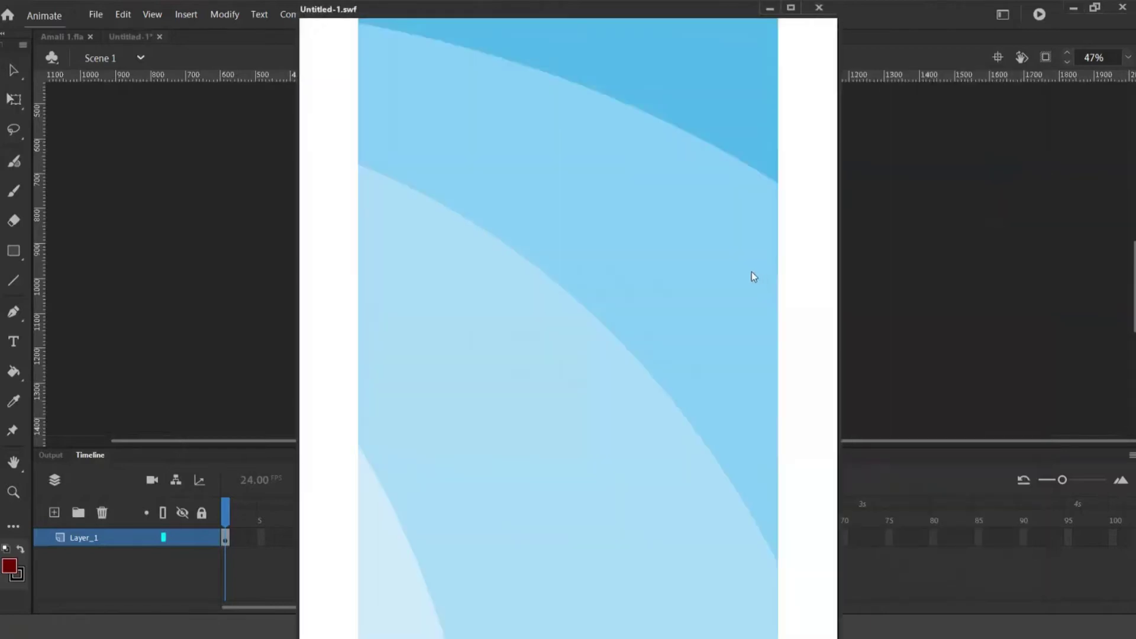
{"action": "left_click", "coordinate": [790, 7]}
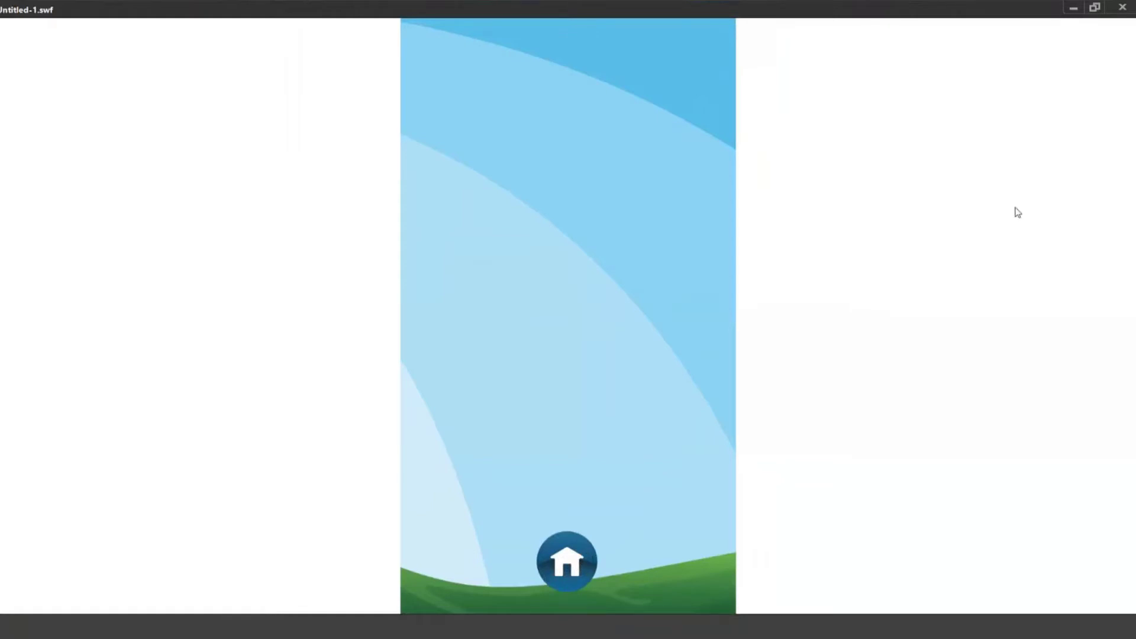
{"action": "left_click", "coordinate": [1122, 7]}
Open the home button on the stage for in-place symbol editing
{"action": "key", "text": "ctrl+l"}
{"action": "key", "text": "q"}
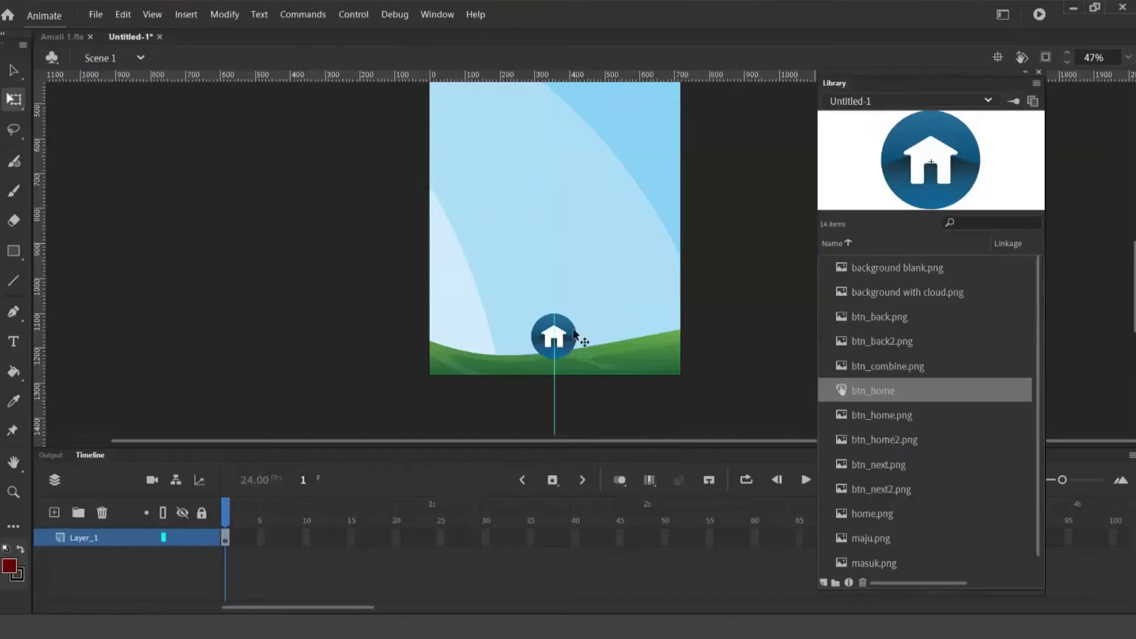
{"action": "left_click", "coordinate": [566, 336]}
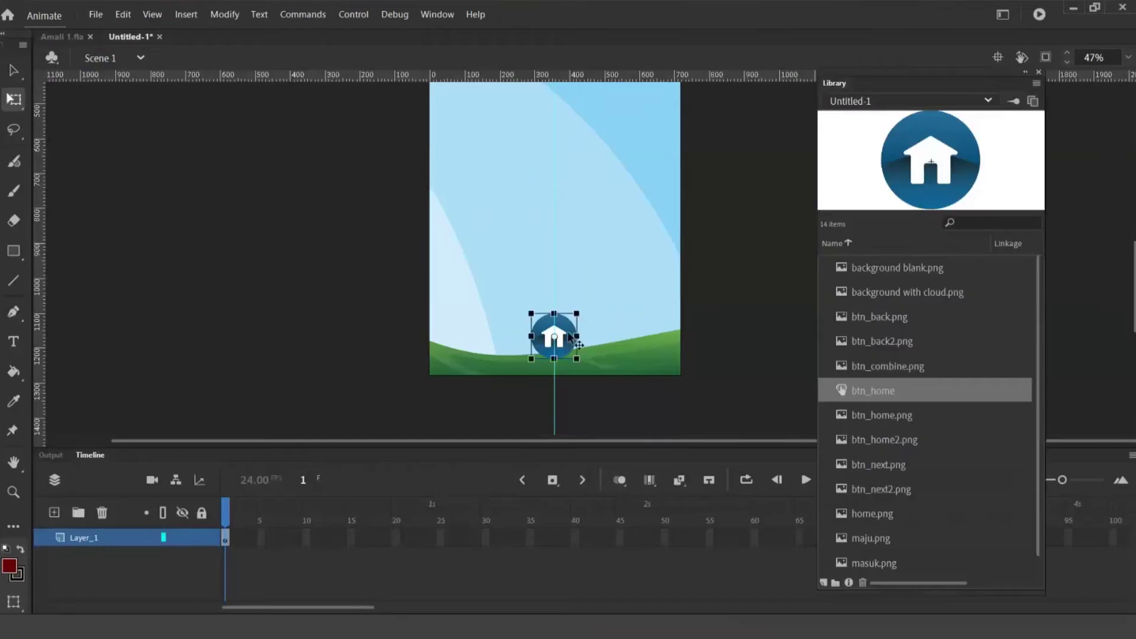
{"action": "left_click", "coordinate": [14, 70]}
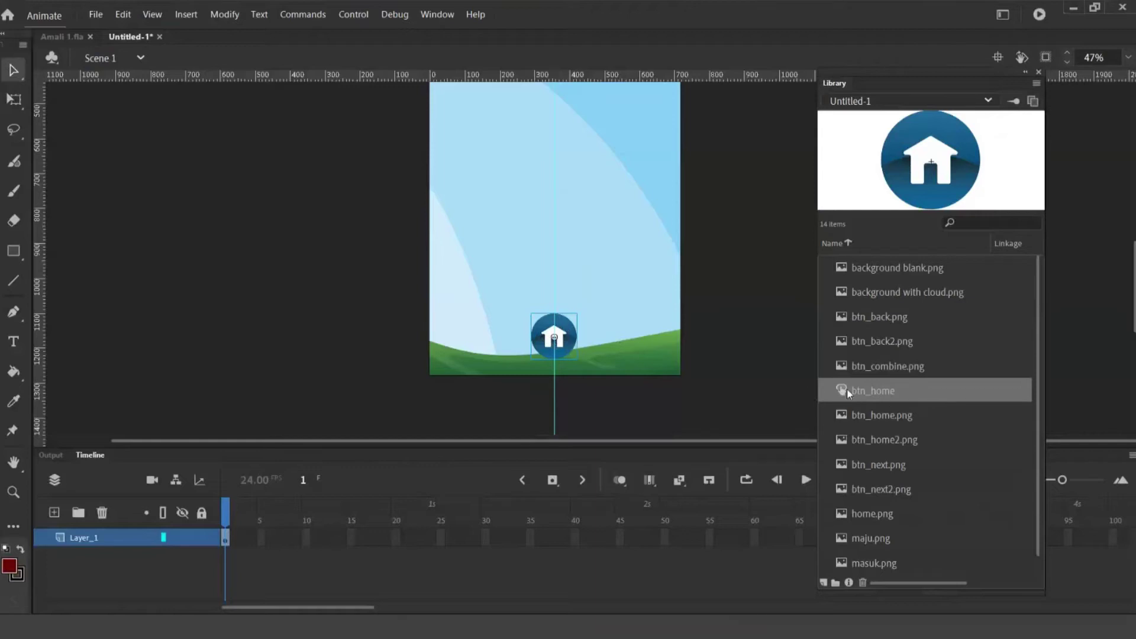
{"action": "double_click", "coordinate": [561, 331]}
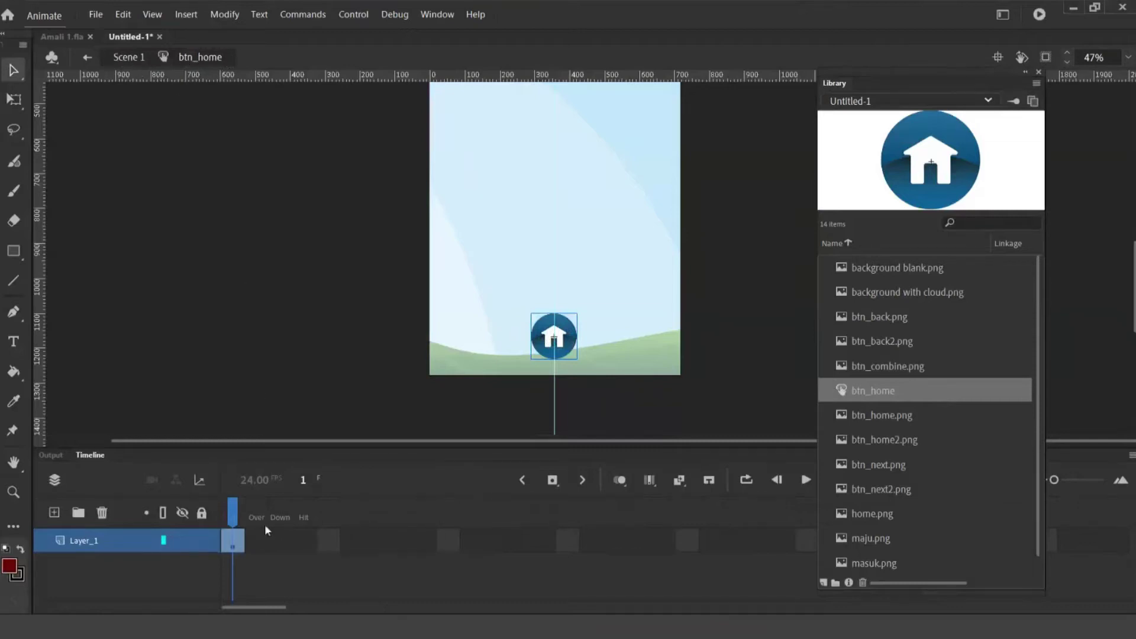
Insert a keyframe on the Down state of the btn_home symbol and return to Scene 1
{"action": "left_click", "coordinate": [258, 543]}
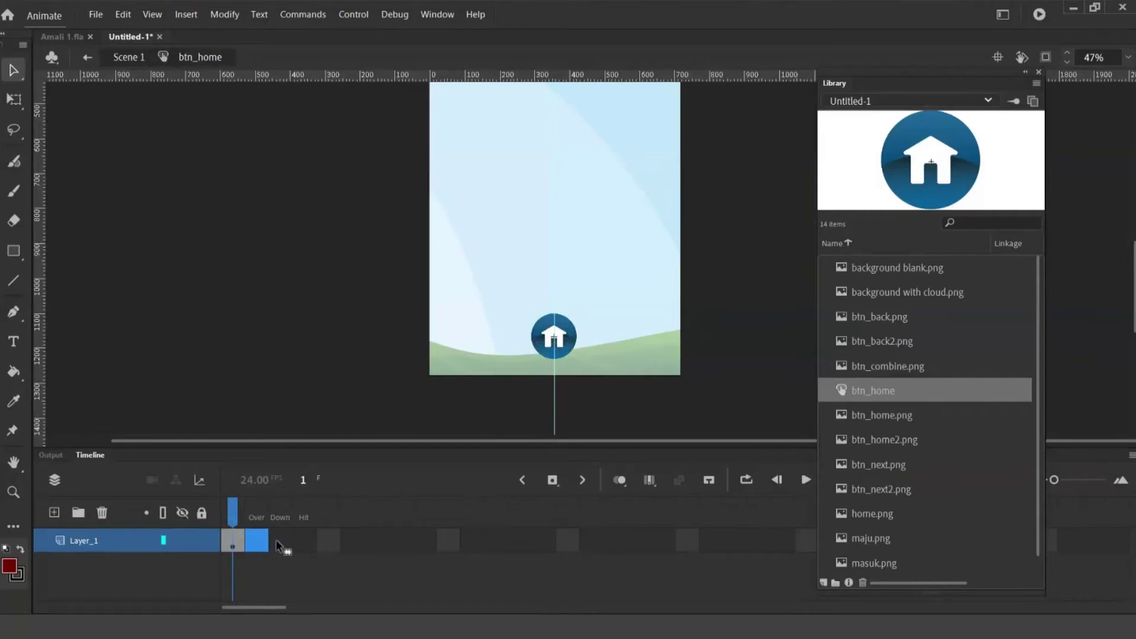
{"action": "left_click_drag", "start_coordinate": [260, 540], "coordinate": [277, 545]}
{"action": "right_click", "coordinate": [281, 541]}
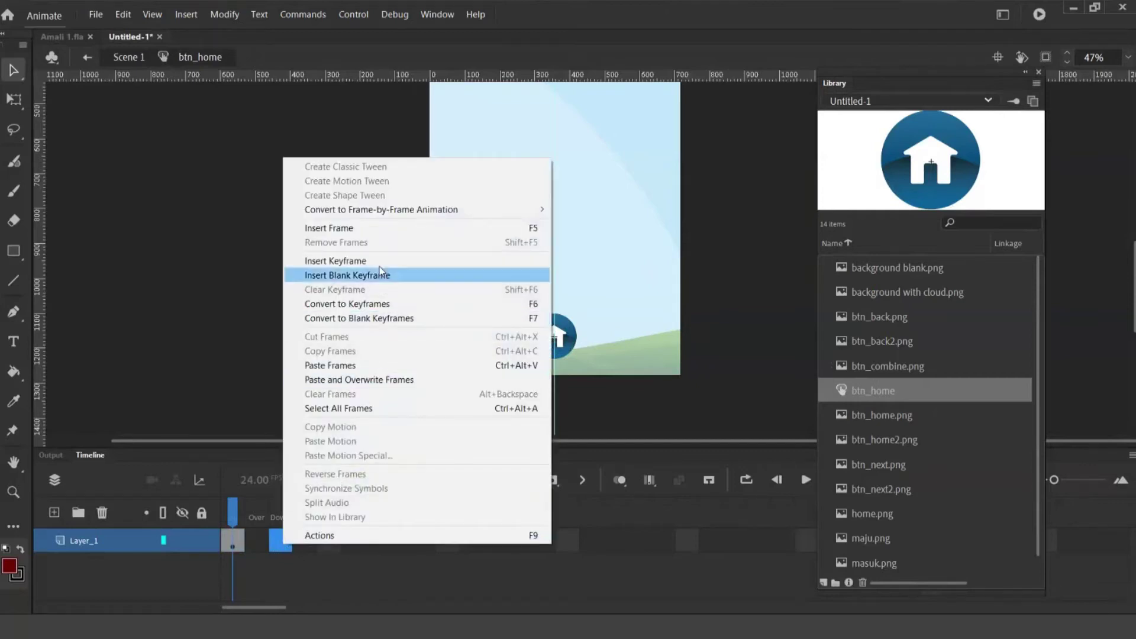
{"action": "left_click", "coordinate": [379, 264]}
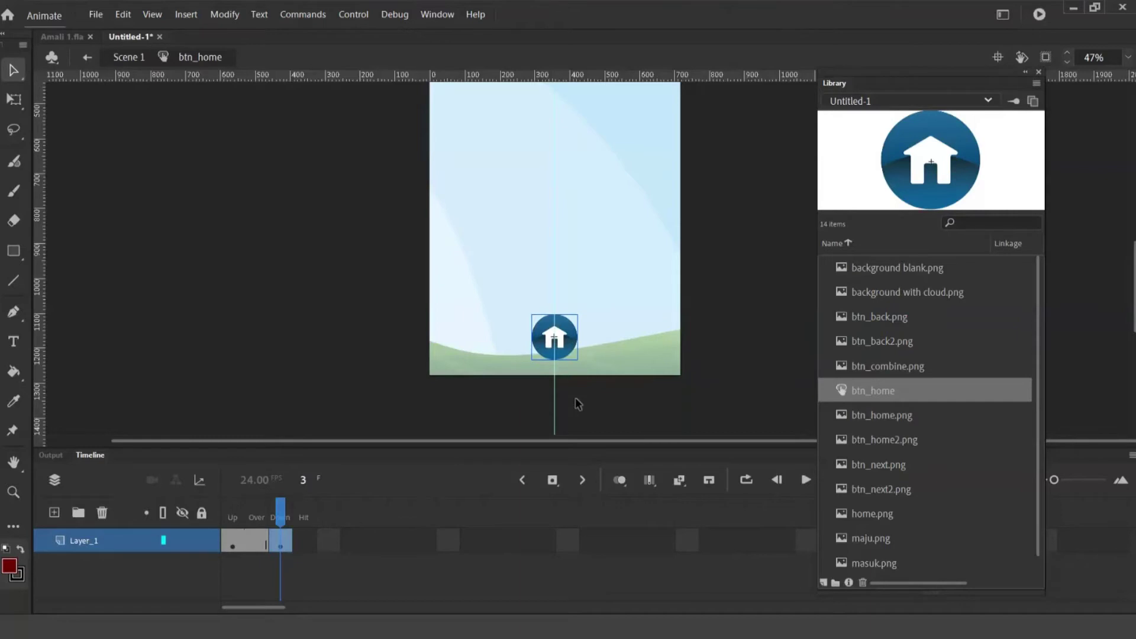
{"action": "left_click", "coordinate": [111, 61]}
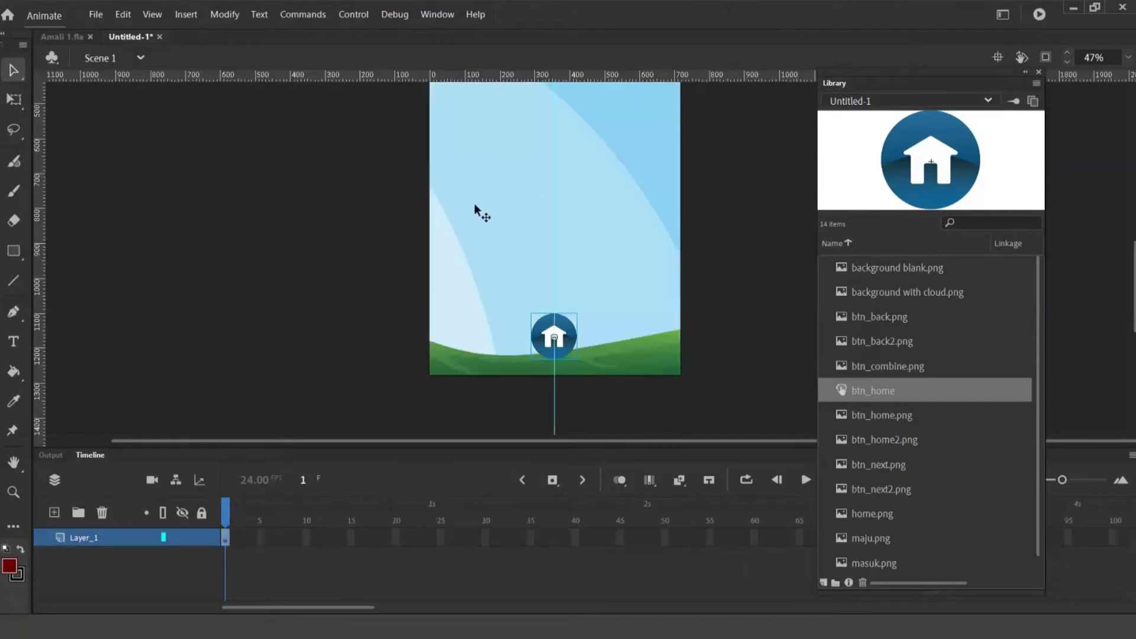
Test the movie in a maximized preview to check the home button's Down state, and close the preview
{"action": "key", "text": "ctrl+Return"}
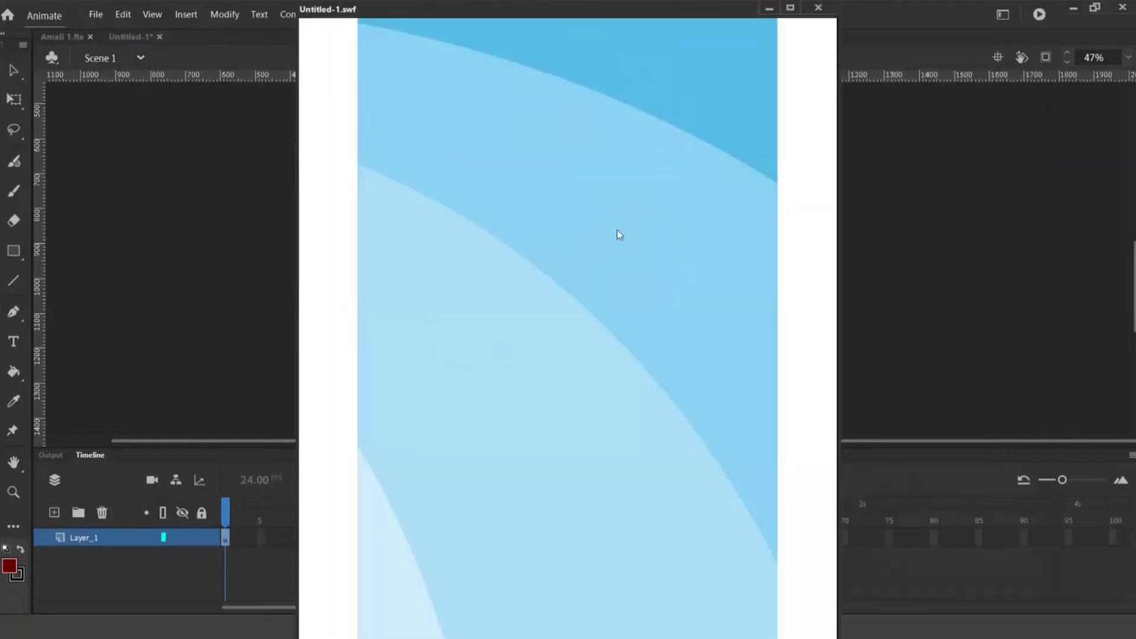
{"action": "left_click", "coordinate": [791, 8]}
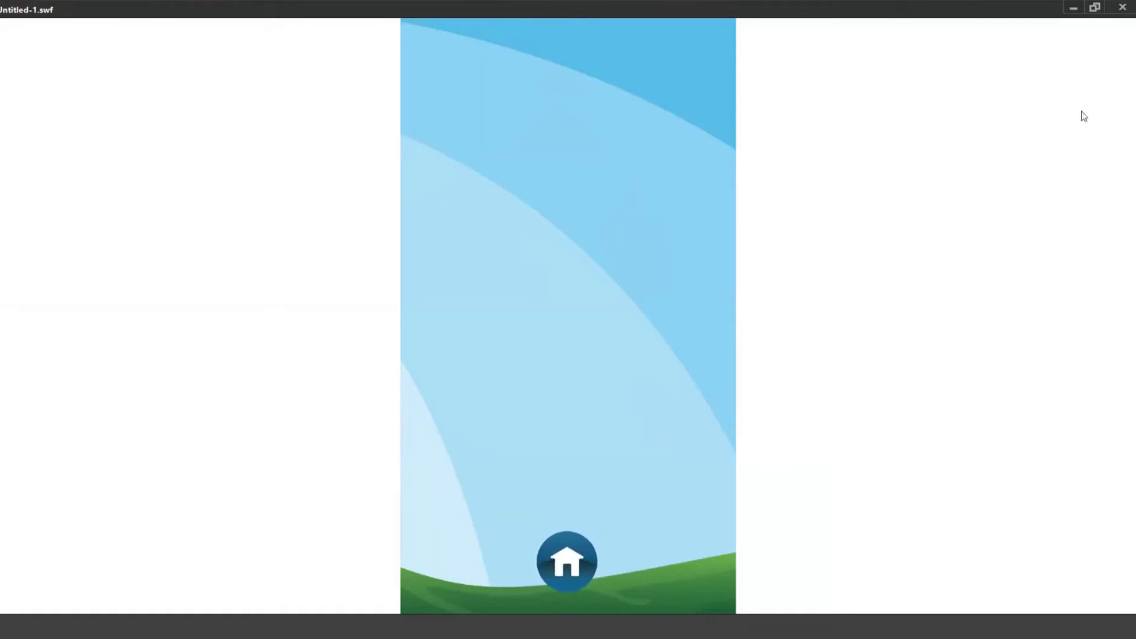
{"action": "left_click", "coordinate": [1132, 6]}
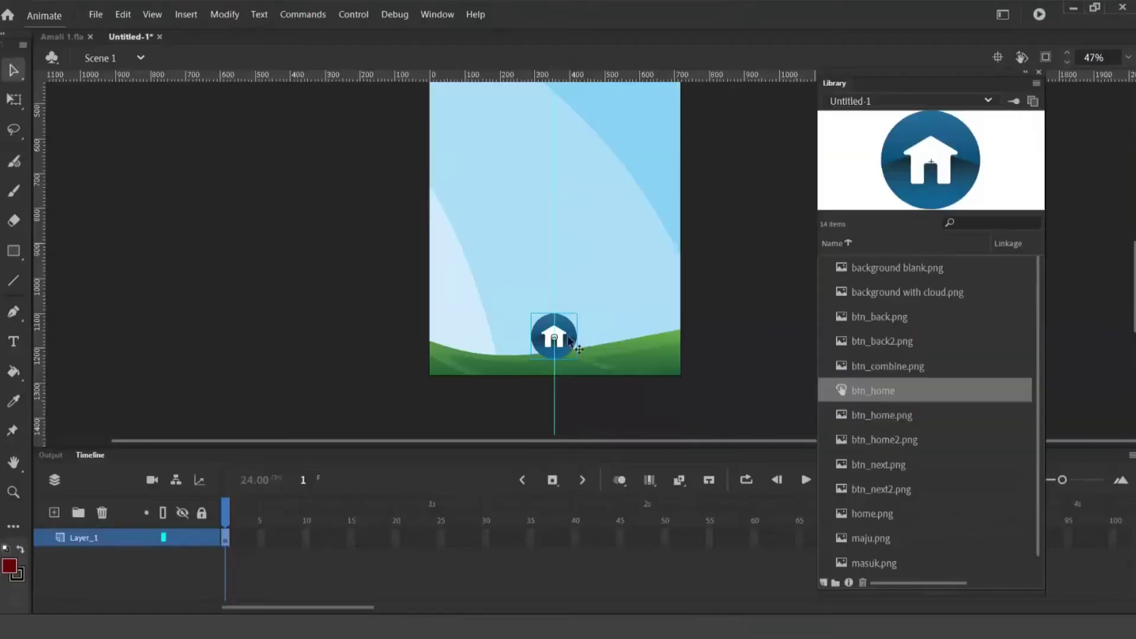
{"action": "left_click", "coordinate": [757, 328]}
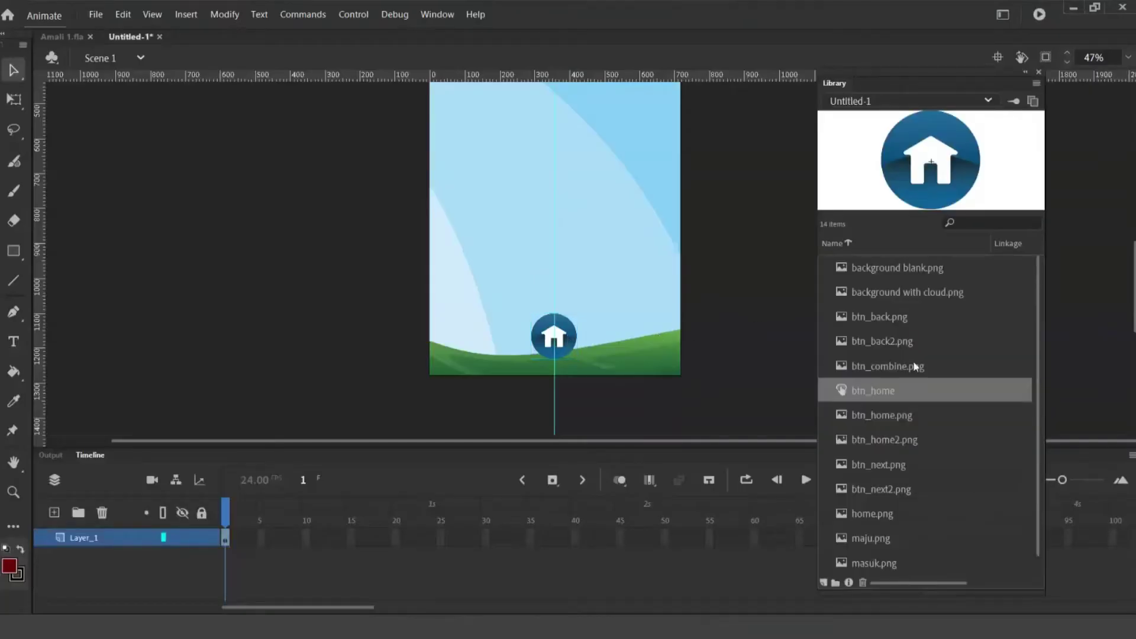
Preview the library images btn_back2.png, btn_back.png, background with cloud.png, btn_combine.png and btn_next2.png, and the btn_home symbol
{"action": "left_click", "coordinate": [893, 340]}
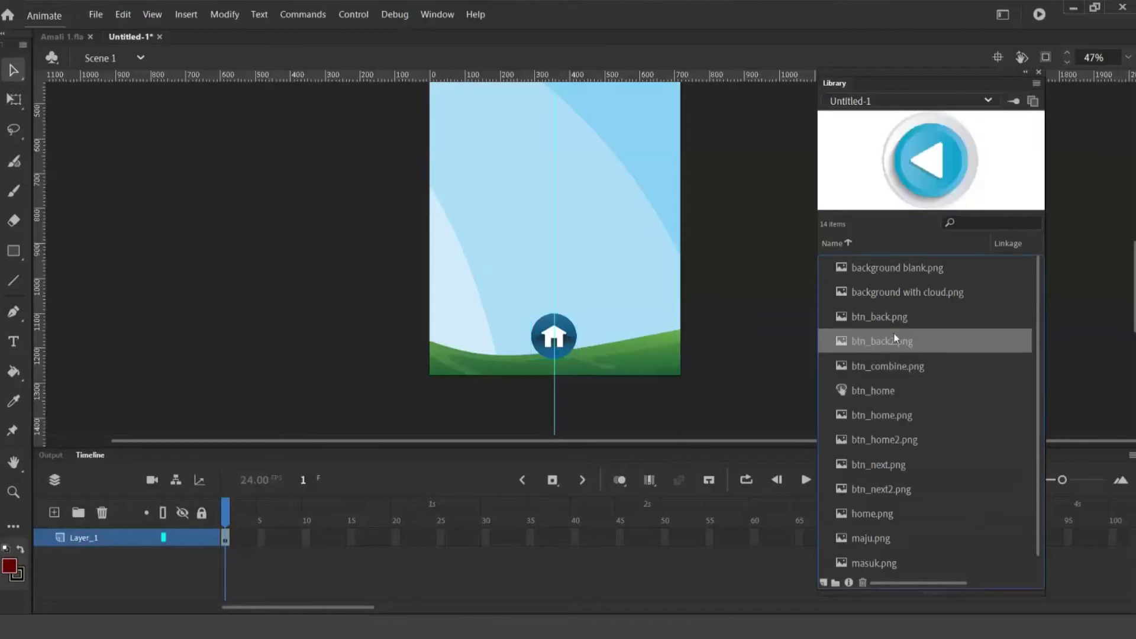
{"action": "left_click", "coordinate": [895, 319]}
{"action": "left_click", "coordinate": [889, 295]}
{"action": "left_click", "coordinate": [884, 365]}
{"action": "left_click", "coordinate": [881, 489]}
{"action": "left_click", "coordinate": [877, 389]}
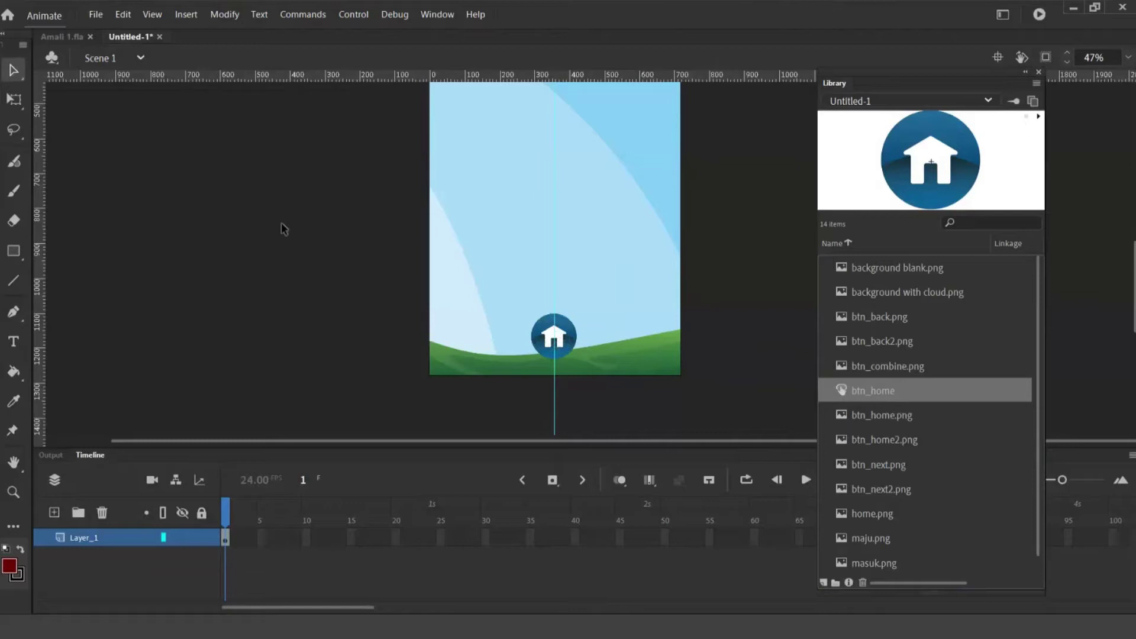
Create a new symbol of type Button named btn_enter
{"action": "left_click", "coordinate": [185, 15]}
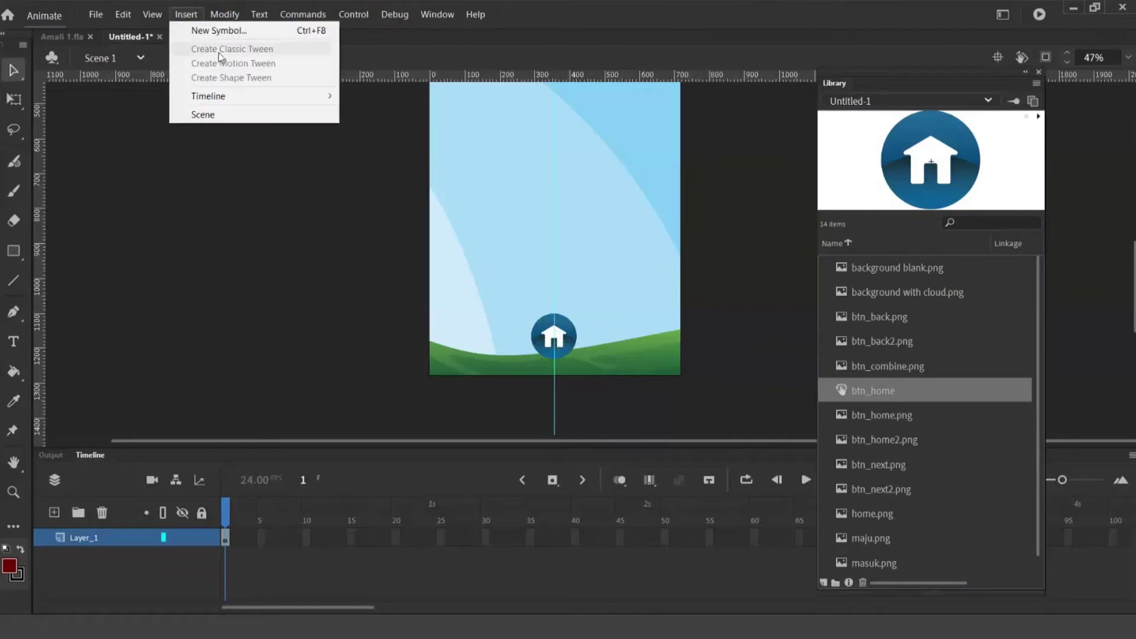
{"action": "left_click", "coordinate": [218, 33]}
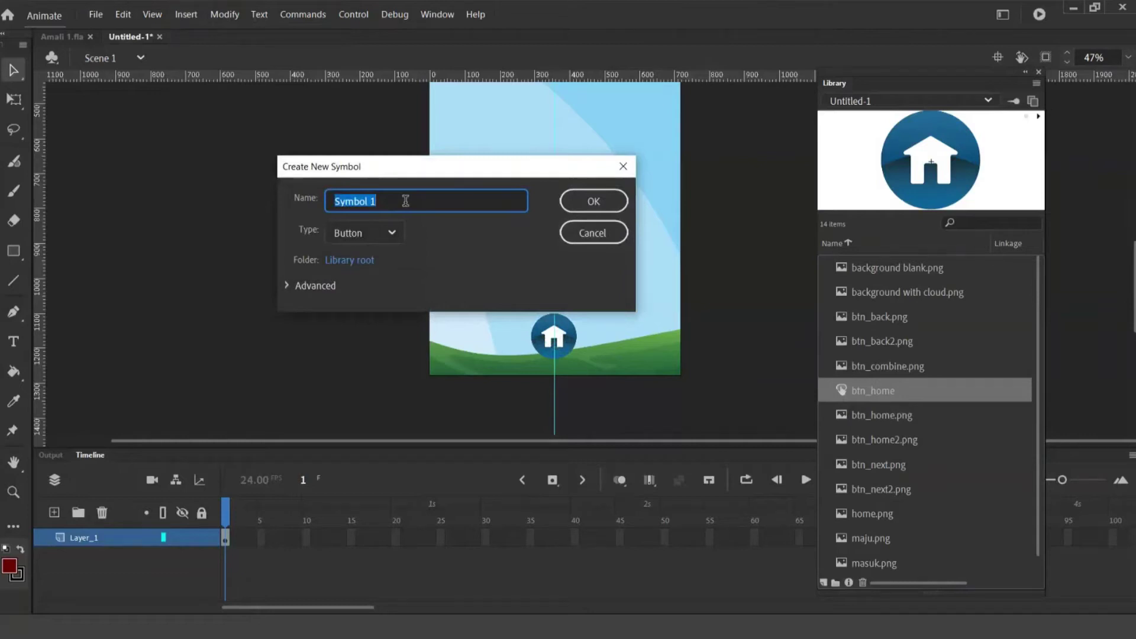
{"action": "type", "text": "btn-"}
{"action": "key", "text": "BackSpace"}
{"action": "type", "text": "_enter"}
{"action": "left_click", "coordinate": [594, 201]}
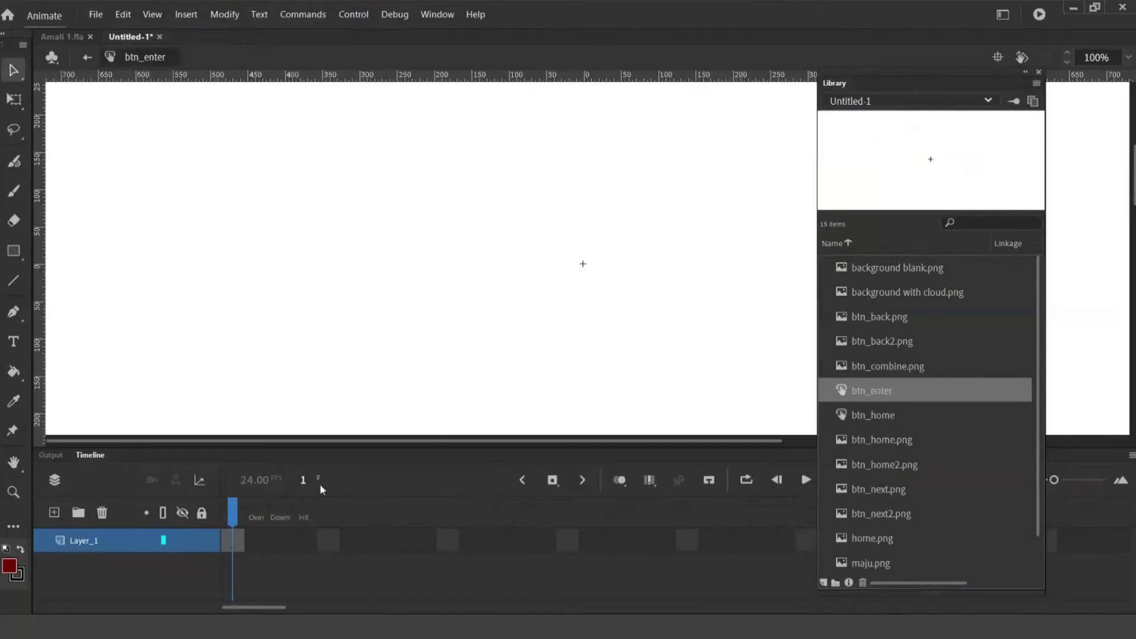
Collapse the library, choose the Rectangle Primitive tool and set its fill colour to blue
{"action": "left_click", "coordinate": [1025, 72]}
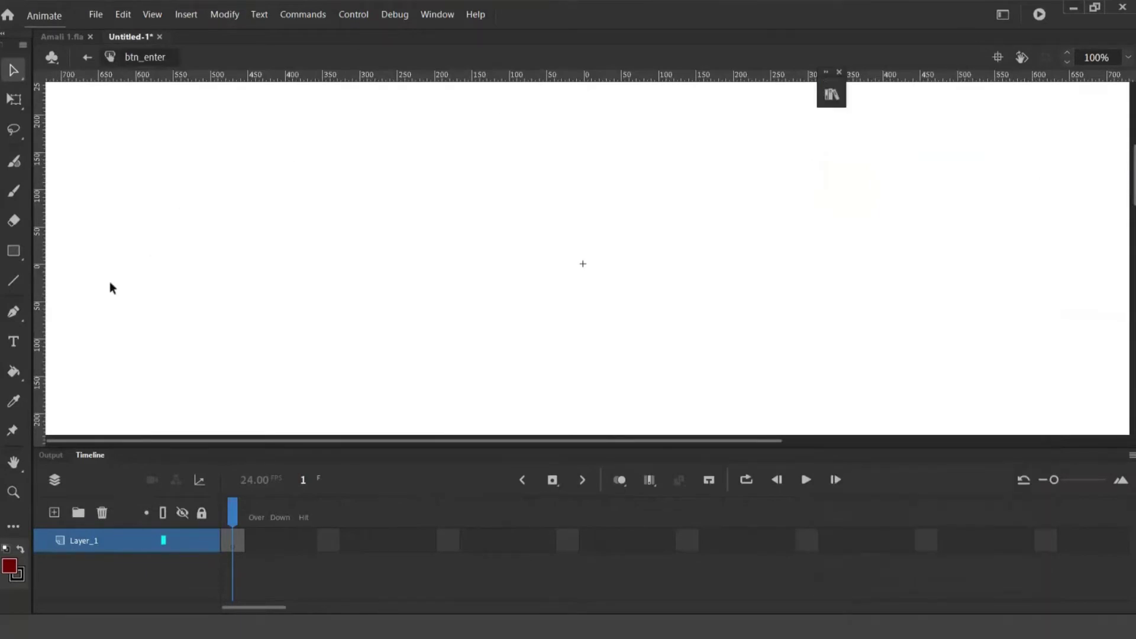
{"action": "left_click", "coordinate": [21, 256]}
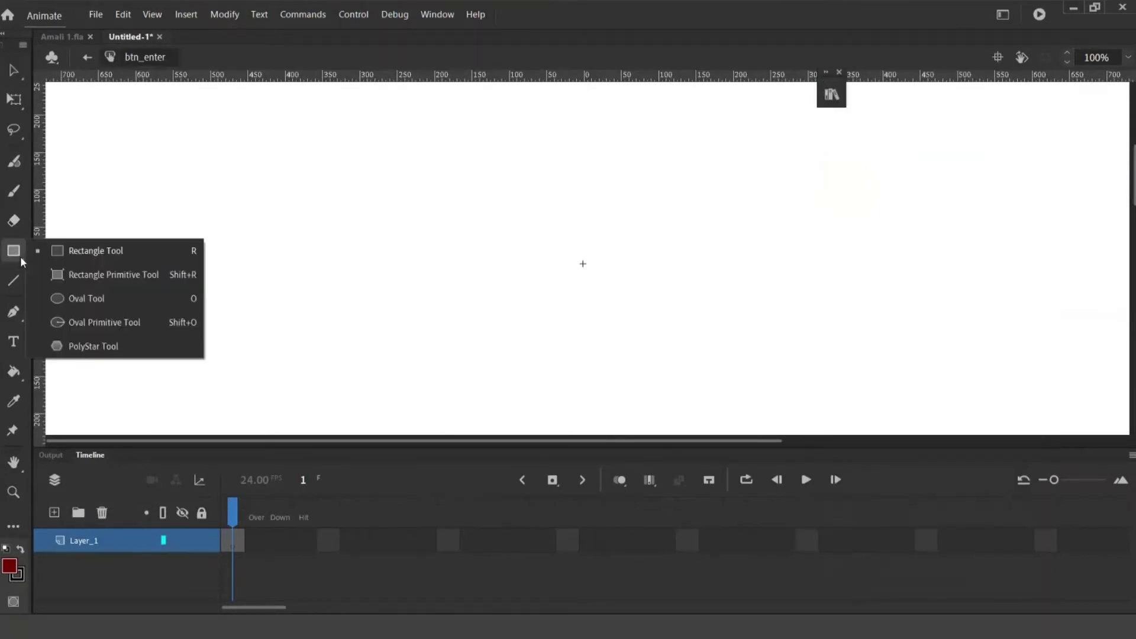
{"action": "left_click", "coordinate": [97, 276]}
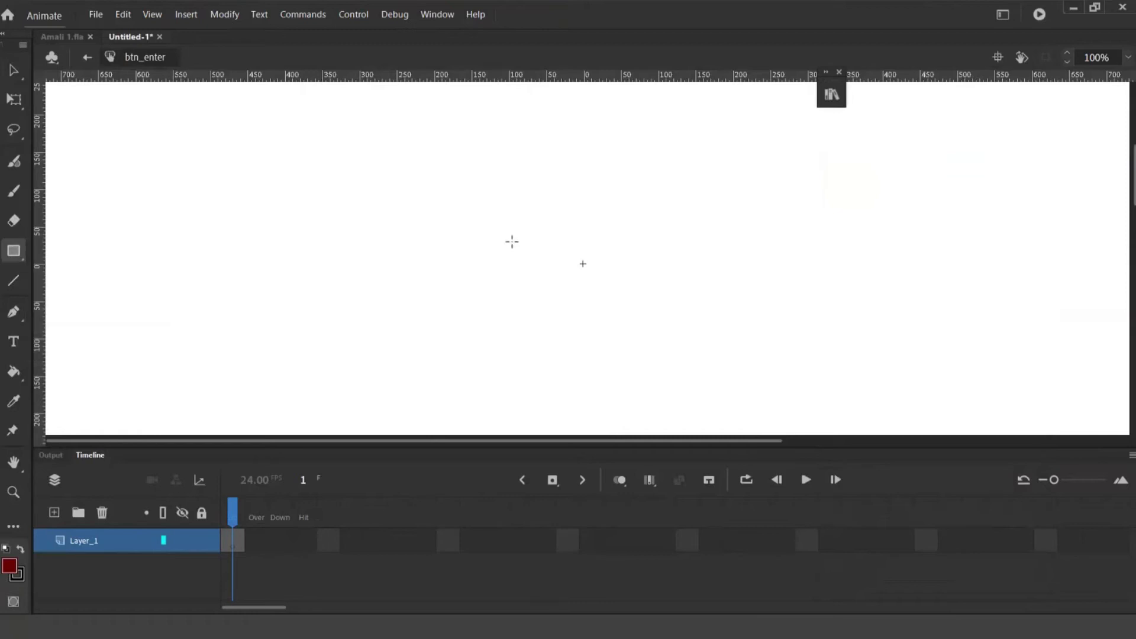
{"action": "left_click_drag", "start_coordinate": [495, 239], "coordinate": [745, 291]}
{"action": "key", "text": "ctrl+z"}
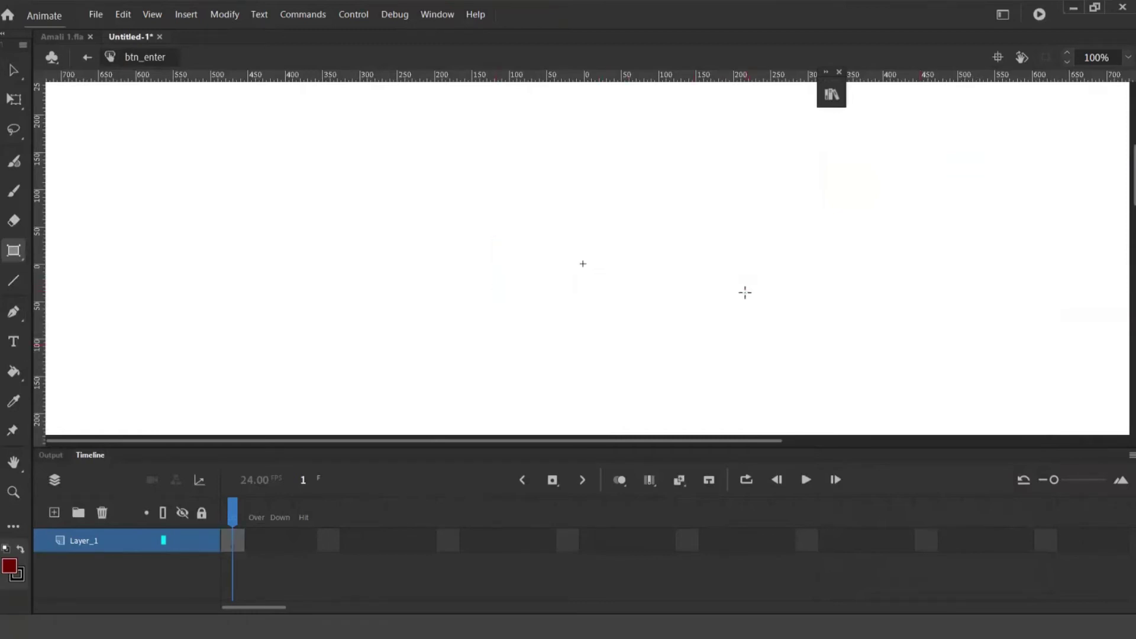
{"action": "left_click", "coordinate": [12, 564]}
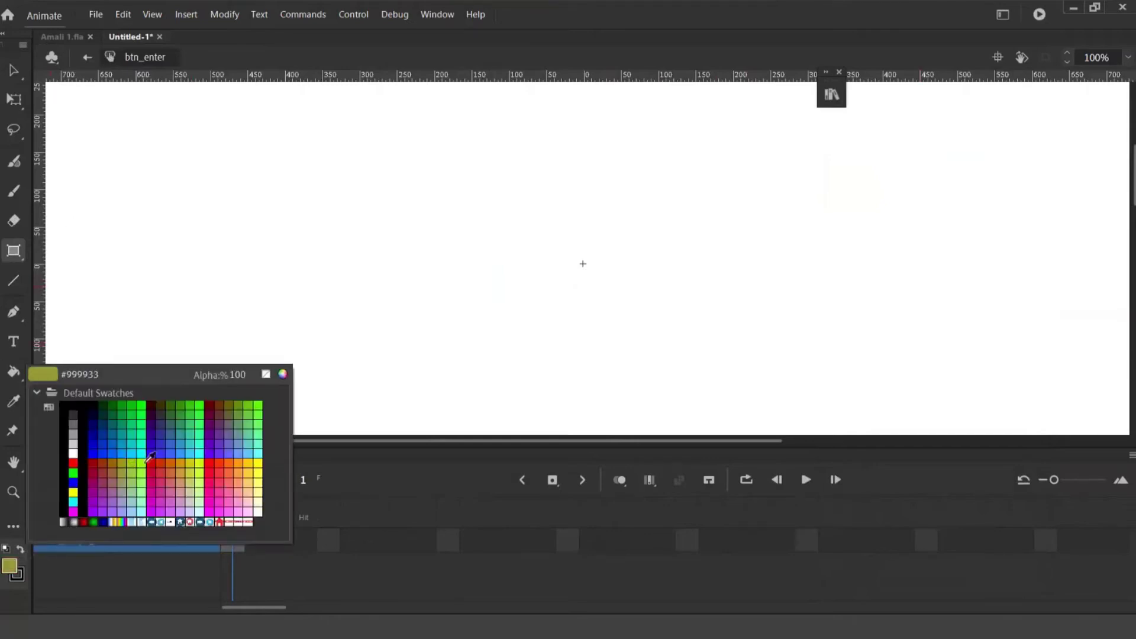
{"action": "left_click", "coordinate": [94, 450]}
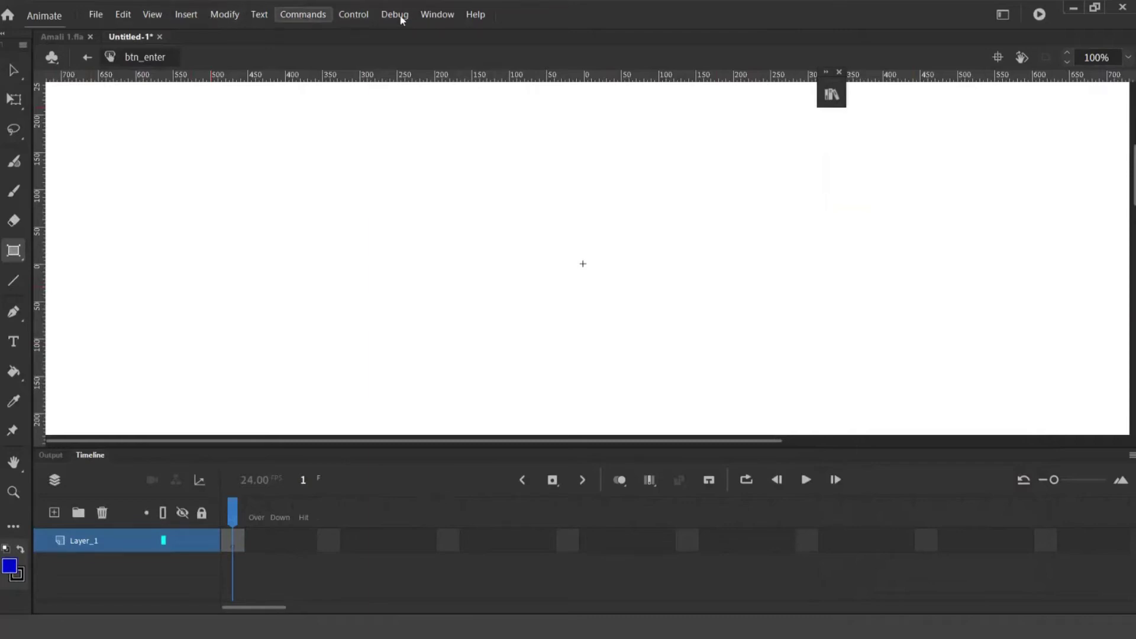
Show the Properties panel and dock it at the side of the workspace
{"action": "left_click", "coordinate": [431, 17]}
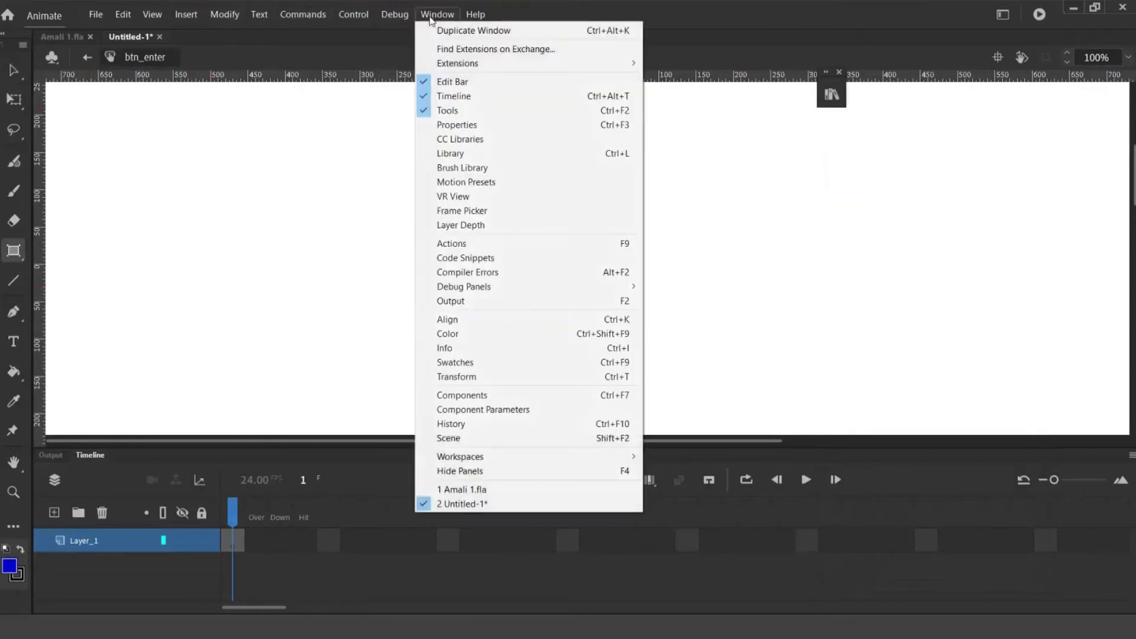
{"action": "left_click", "coordinate": [505, 124]}
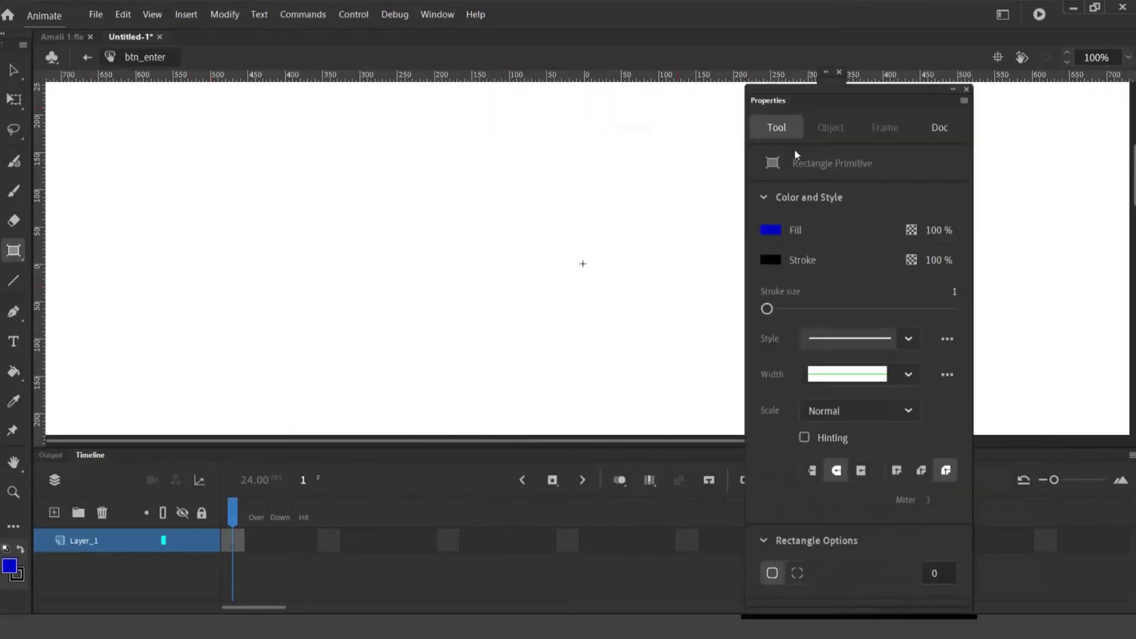
{"action": "double_click", "coordinate": [804, 99]}
{"action": "left_click_drag", "start_coordinate": [1132, 107], "coordinate": [1133, 109]}
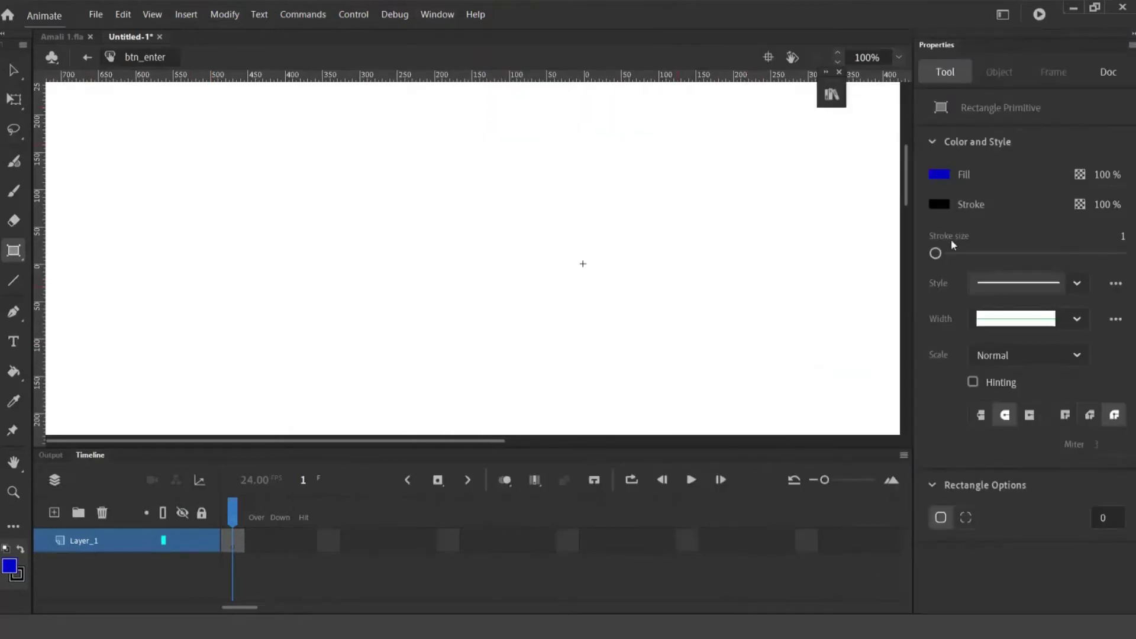
{"action": "left_click", "coordinate": [1104, 518]}
{"action": "type", "text": "50"}
{"action": "left_click_drag", "start_coordinate": [470, 224], "coordinate": [782, 296]}
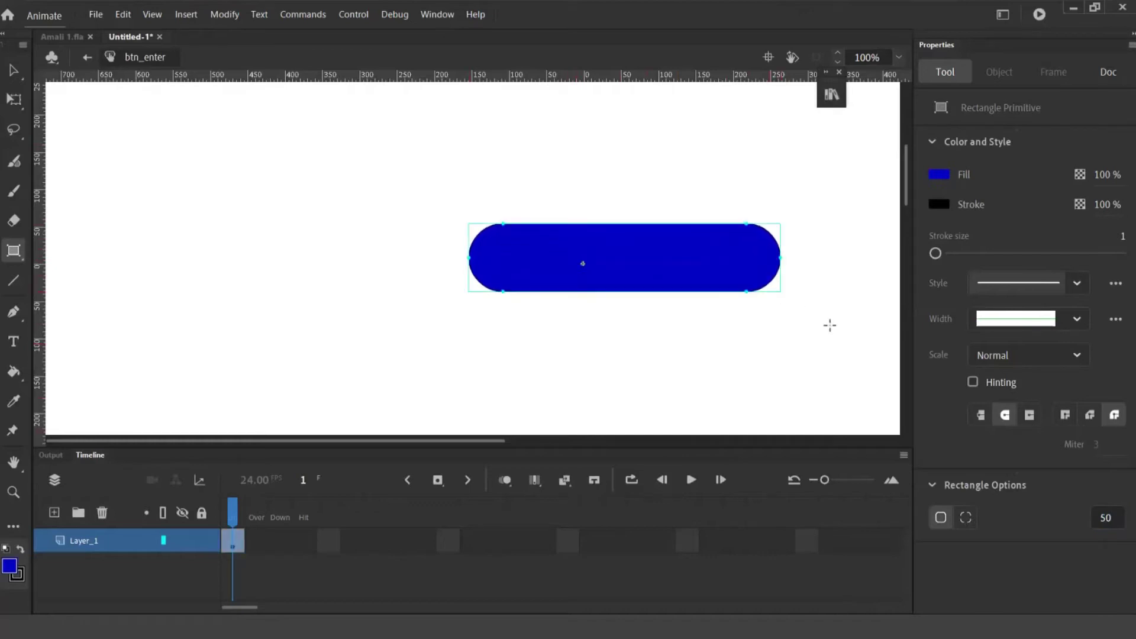
{"action": "key", "text": "ctrl+z"}
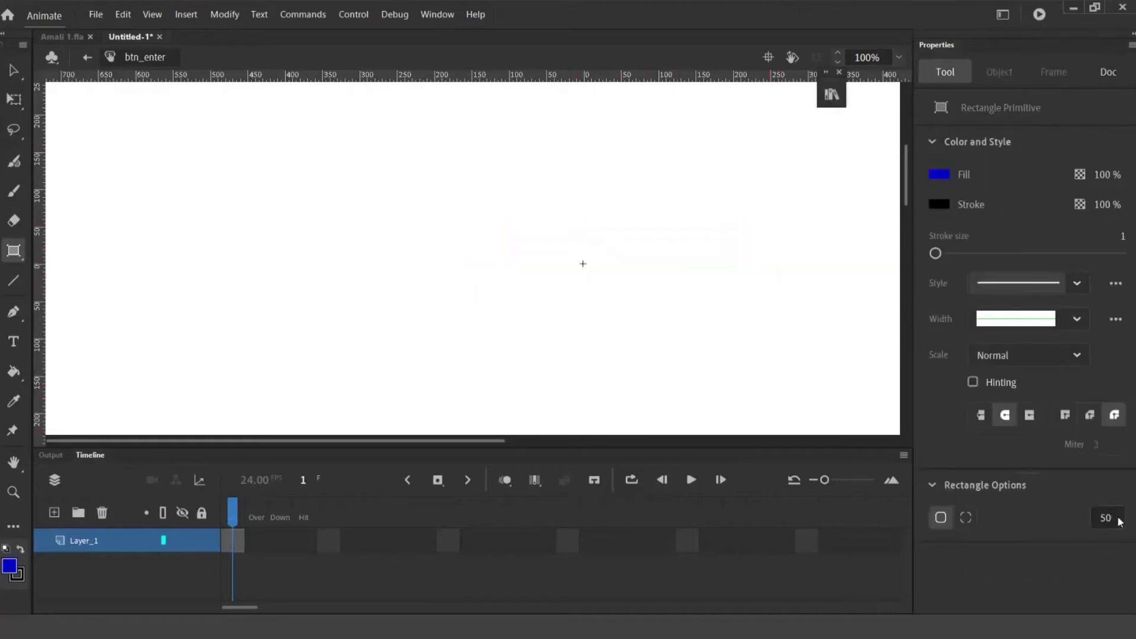
Set the rectangle corner radius to 0 and draw a blue rectangle about 409 x 62 across the btn_enter symbol's registration point
{"action": "left_click", "coordinate": [1104, 517]}
{"action": "type", "text": "0"}
{"action": "left_click_drag", "start_coordinate": [439, 250], "coordinate": [727, 296]}
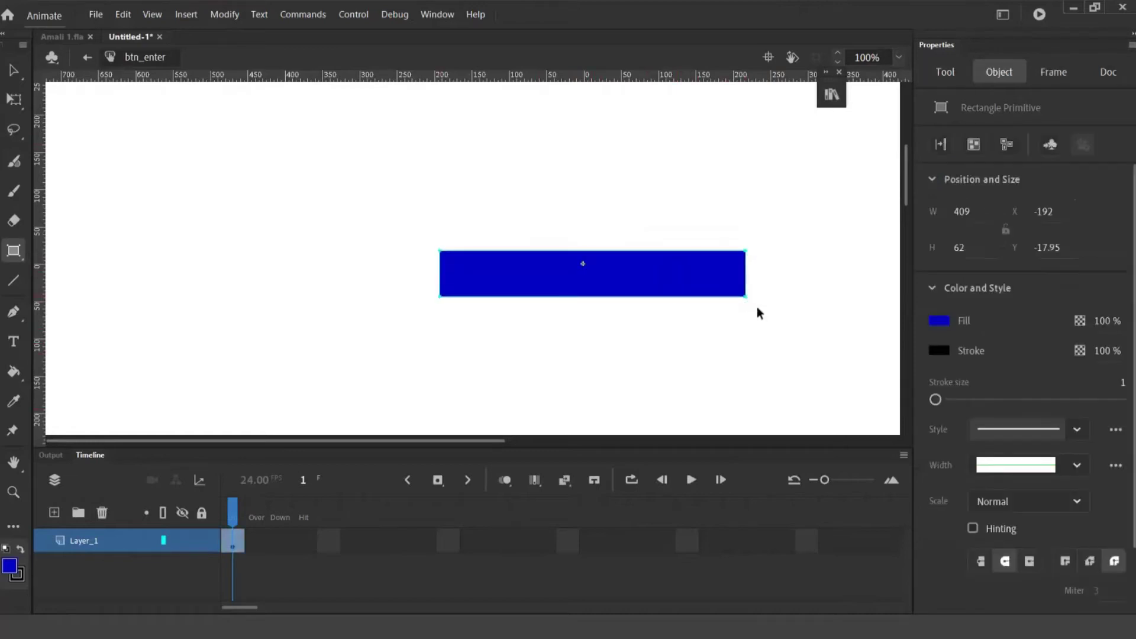
Undo the square-cornered rectangle, set the corner radius to 50 and draw a rounded blue rectangle about 364 x 66 across the registration point
{"action": "key", "text": "ctrl+z"}
{"action": "left_click", "coordinate": [1103, 517]}
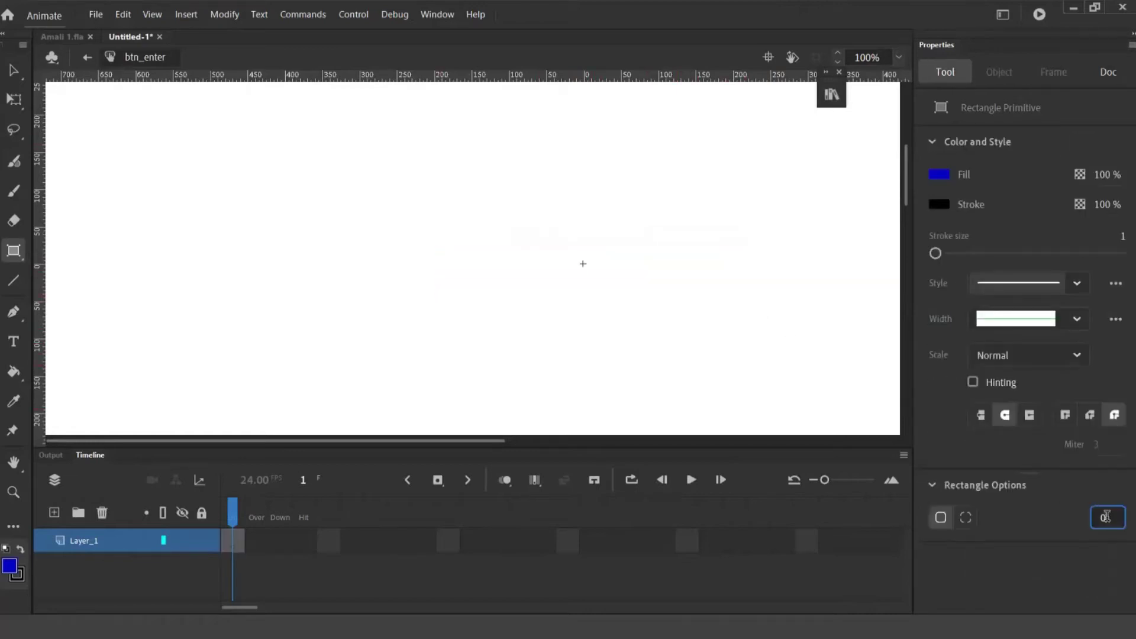
{"action": "type", "text": "0"}
{"action": "left_click_drag", "start_coordinate": [457, 230], "coordinate": [548, 242]}
{"action": "left_click_drag", "start_coordinate": [680, 257], "coordinate": [732, 286]}
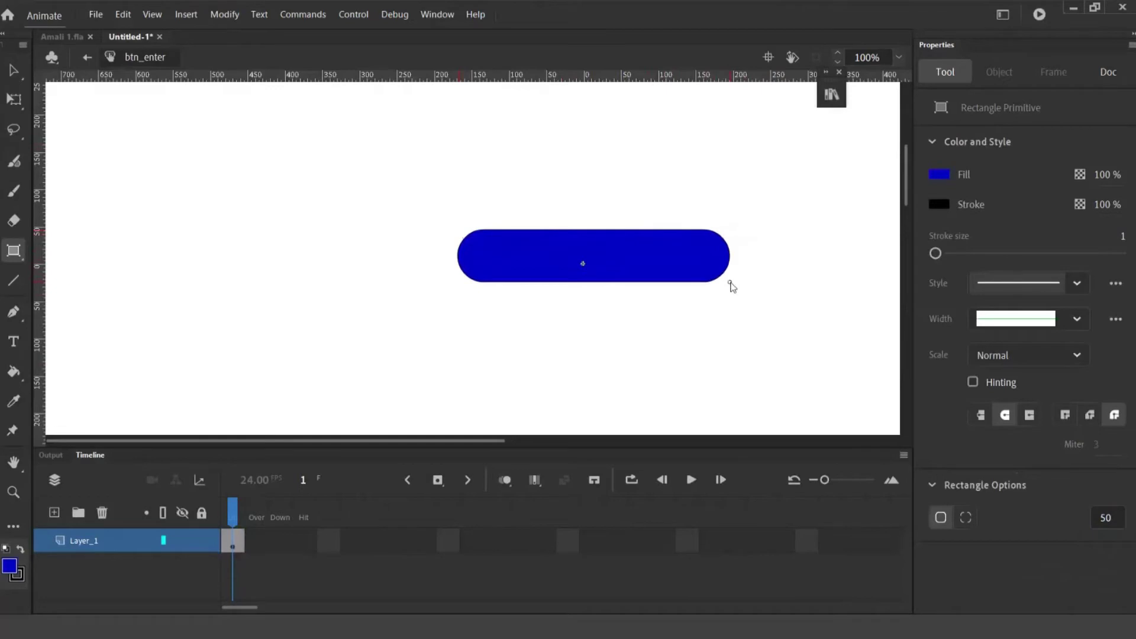
Convert the rounded rectangle to a drawing object and move it over the registration point, at about X -186, Y -35
{"action": "left_click", "coordinate": [13, 70]}
{"action": "double_click", "coordinate": [644, 279]}
{"action": "left_click_drag", "start_coordinate": [642, 282], "coordinate": [635, 273]}
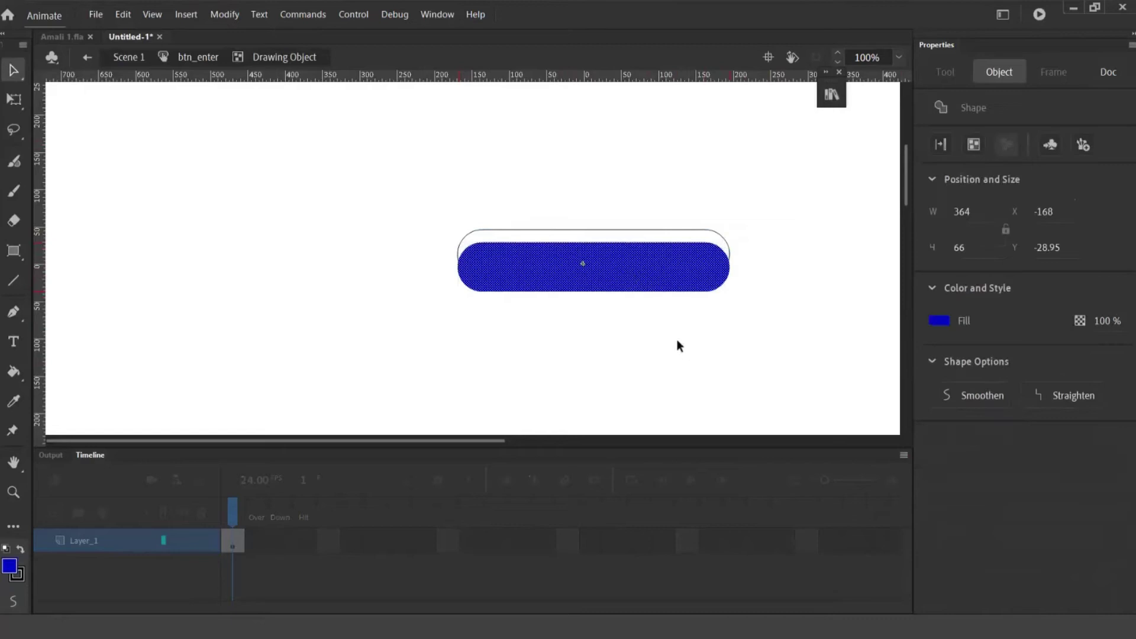
{"action": "double_click", "coordinate": [613, 327]}
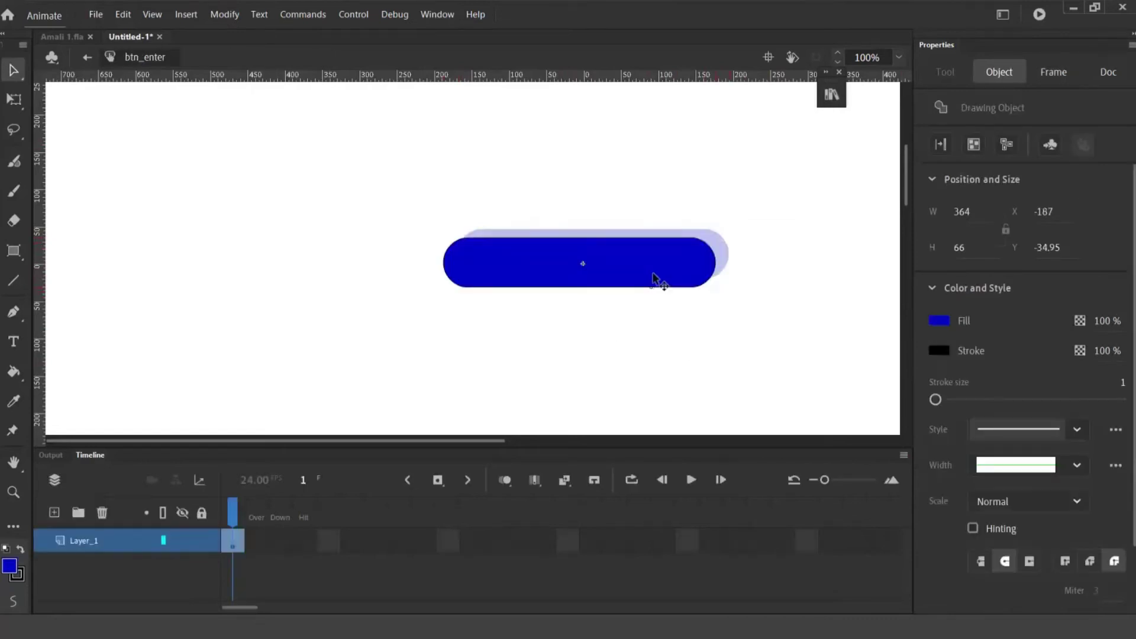
{"action": "mouse_move", "coordinate": [646, 265]}
{"action": "left_mouse_down"}
{"action": "mouse_move", "coordinate": [625, 264]}
{"action": "mouse_move", "coordinate": [637, 276]}
{"action": "left_mouse_up"}
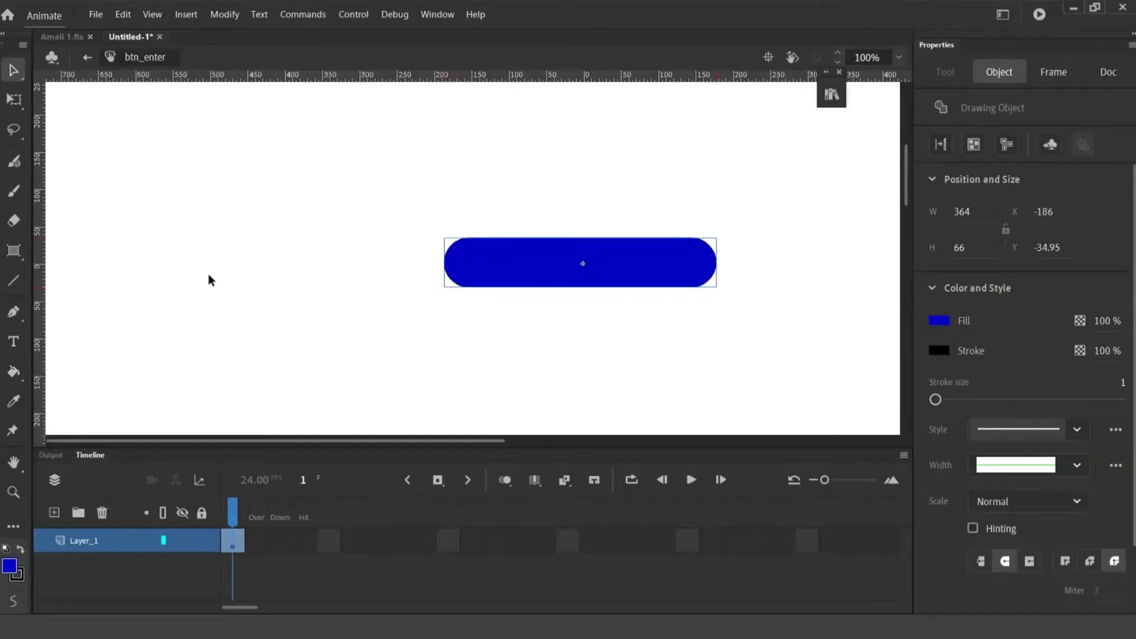
Add the text Enter over the blue rectangle and widen its text box to about 245 px
{"action": "left_click", "coordinate": [13, 341]}
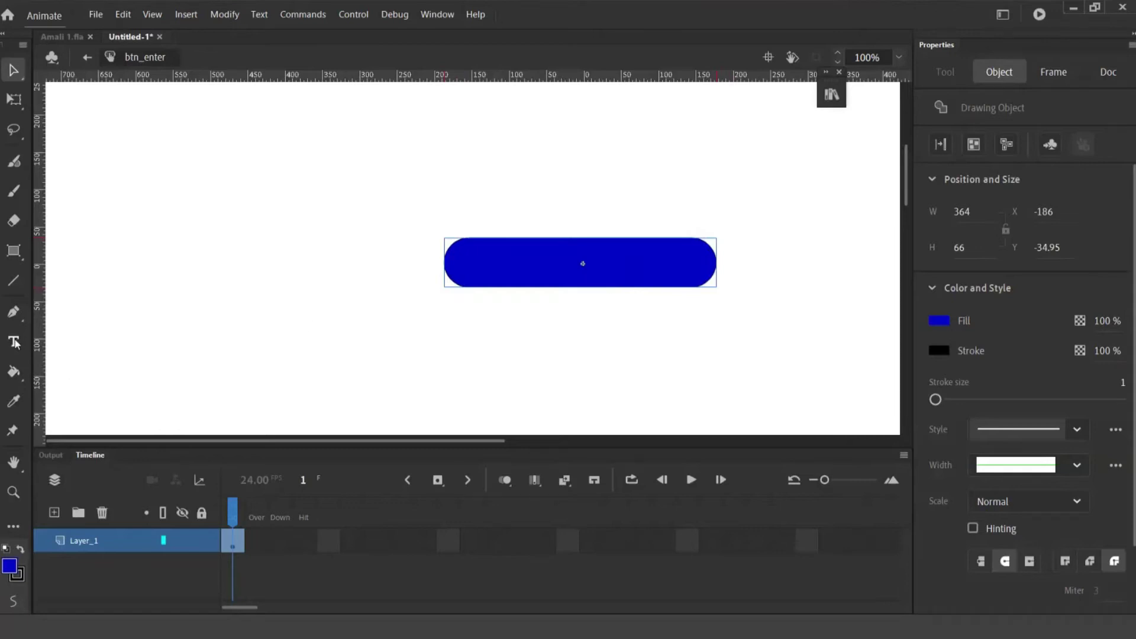
{"action": "left_click", "coordinate": [490, 269]}
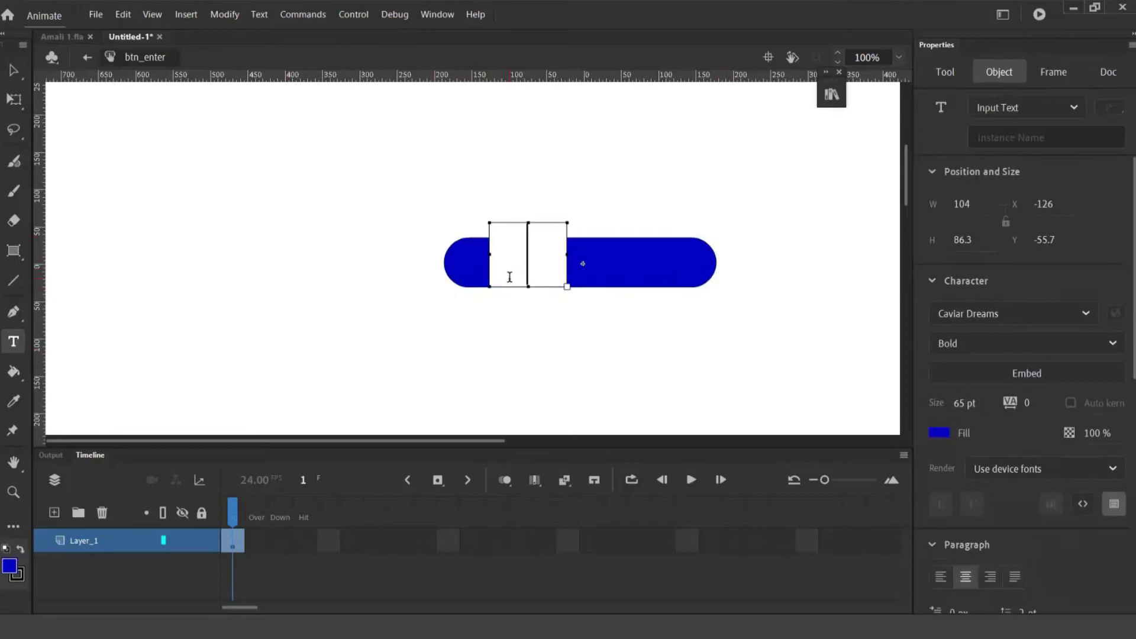
{"action": "type", "text": "Enter"}
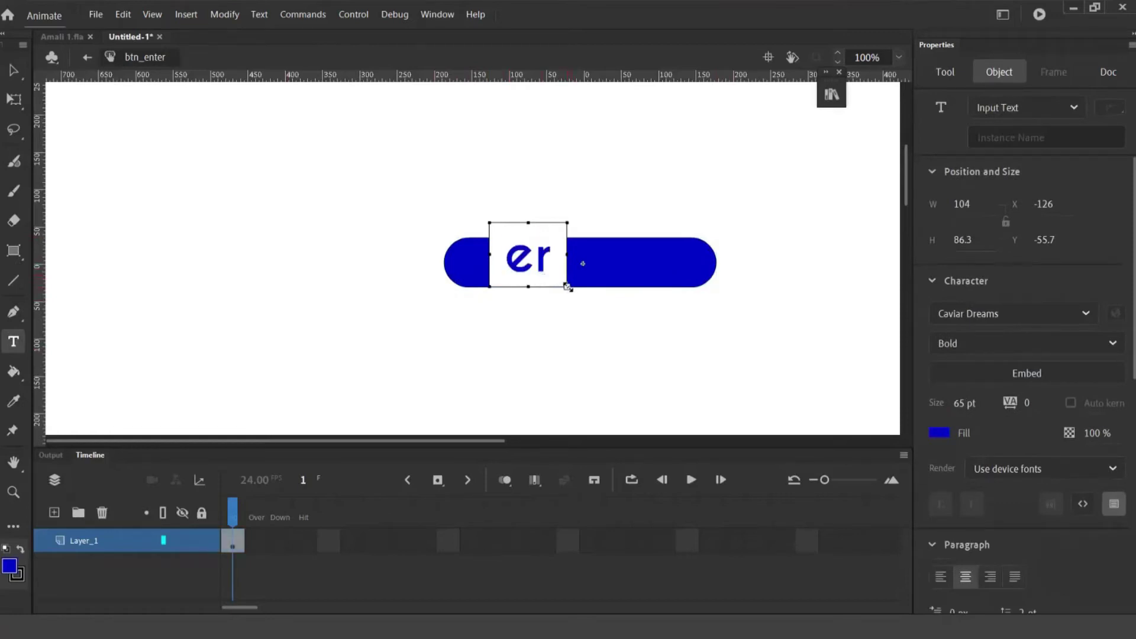
{"action": "left_click_drag", "start_coordinate": [569, 287], "coordinate": [672, 286]}
{"action": "left_click", "coordinate": [17, 68]}
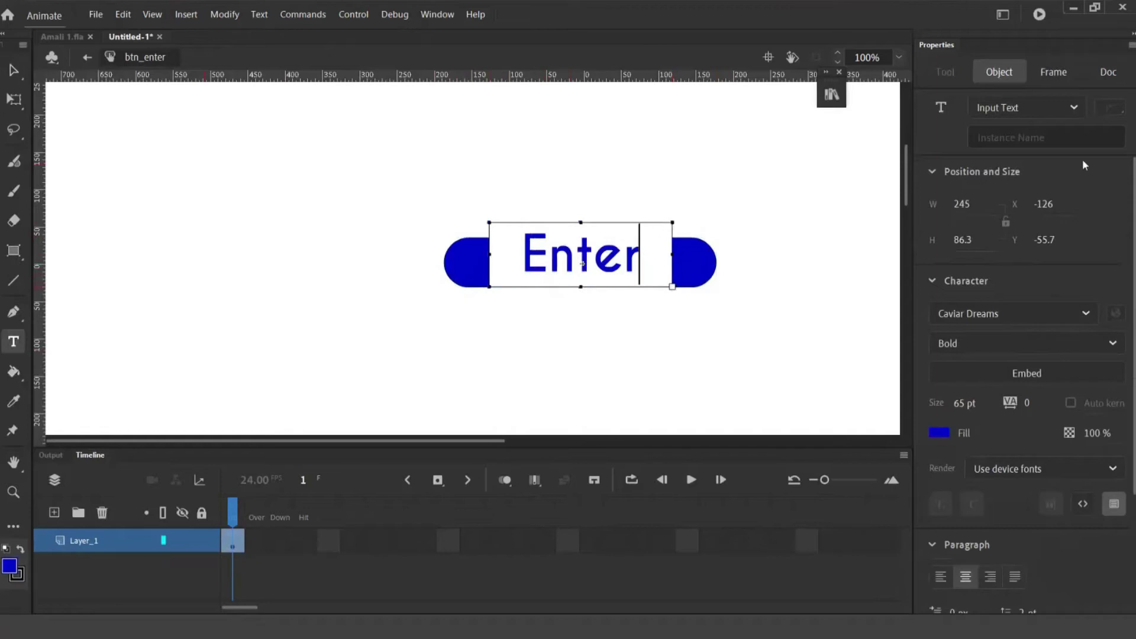
Change the Enter text to Static Text and move it down onto the blue rectangle, at about Y -42
{"action": "left_click", "coordinate": [1073, 109]}
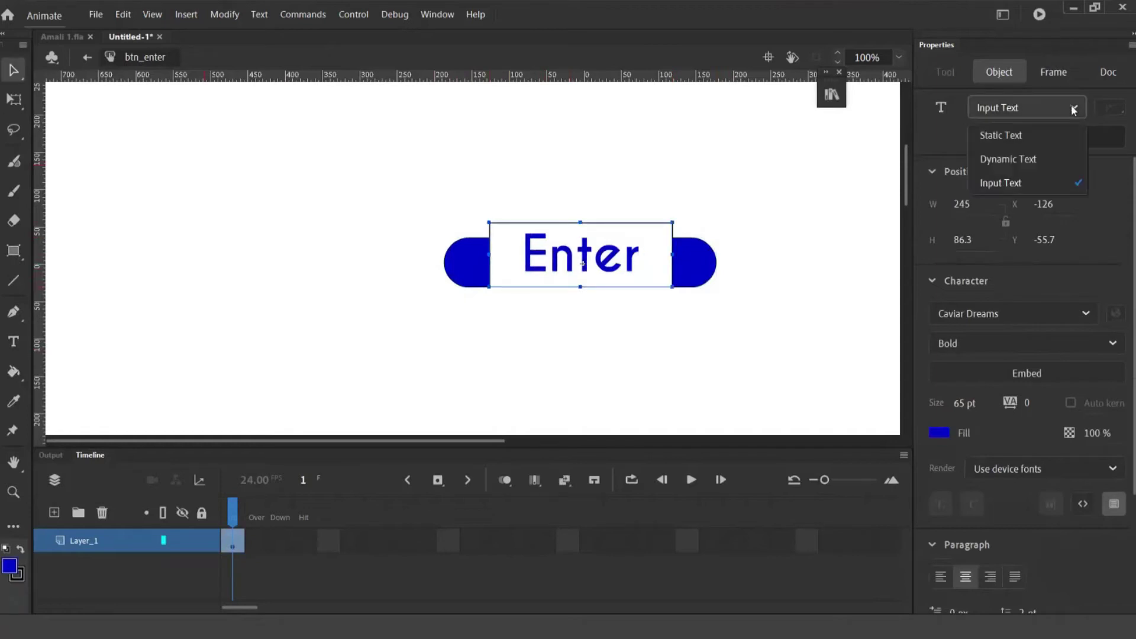
{"action": "left_click", "coordinate": [1033, 135]}
{"action": "left_click_drag", "start_coordinate": [606, 260], "coordinate": [608, 271]}
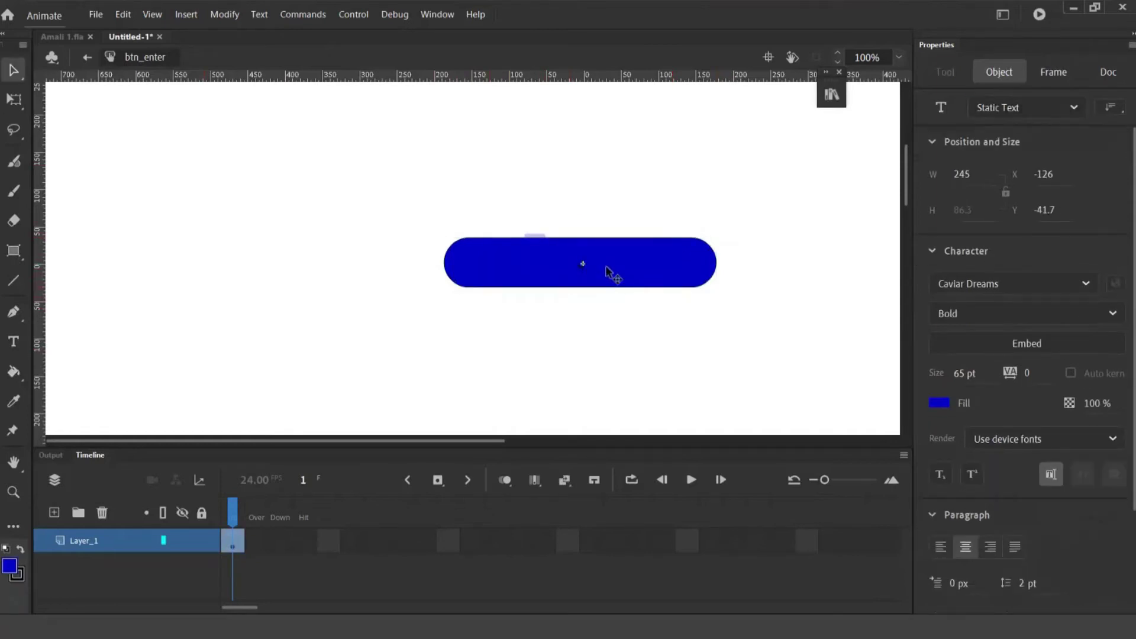
Set the fill colour of the Enter text to white
{"action": "left_click", "coordinate": [6, 549]}
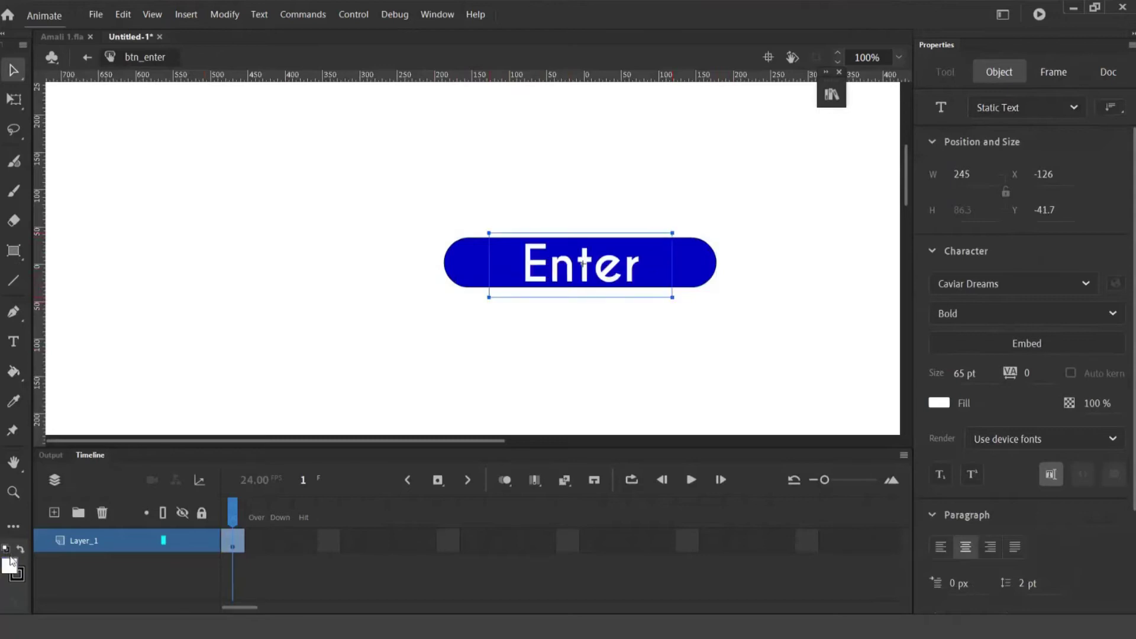
{"action": "left_click", "coordinate": [18, 574]}
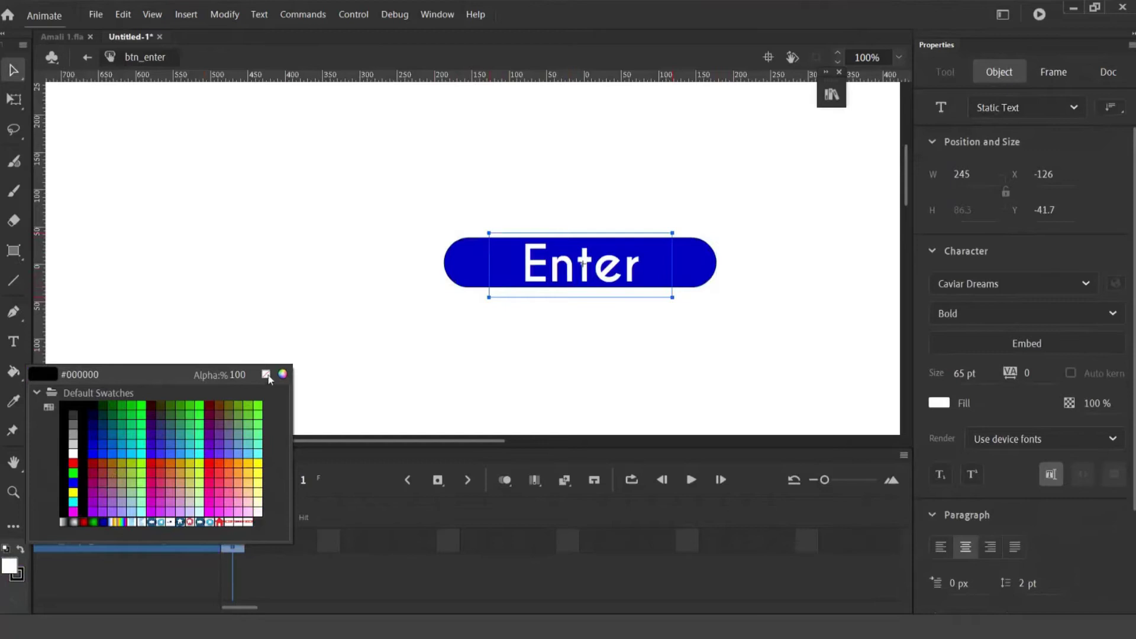
{"action": "left_click", "coordinate": [582, 323]}
{"action": "left_click", "coordinate": [583, 275]}
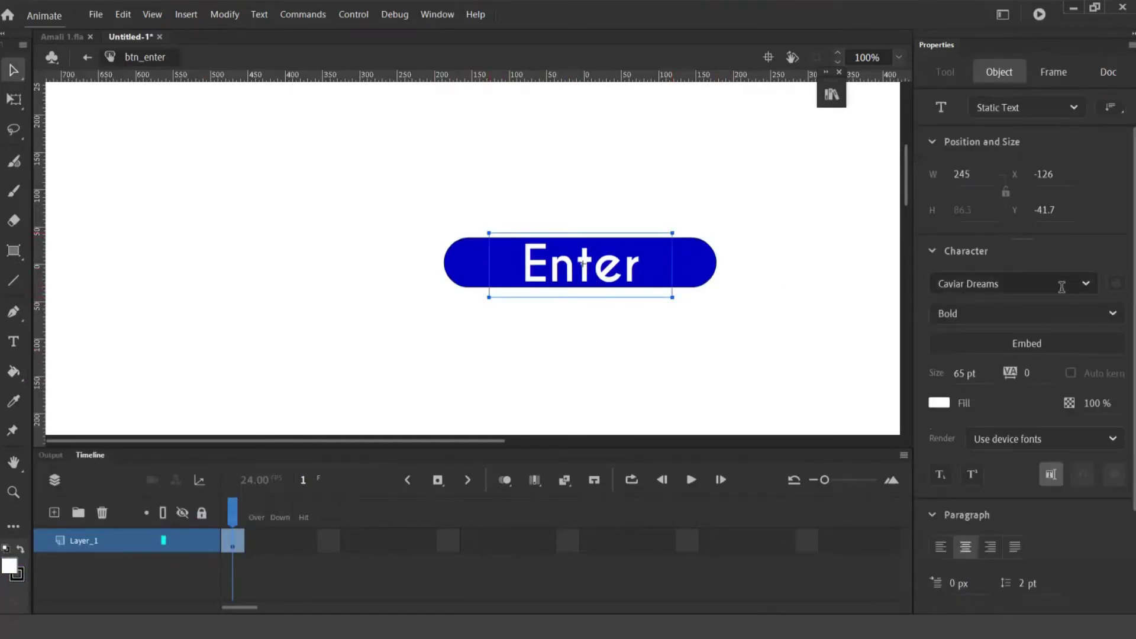
Set the Enter text's font to Komika Axis and its size to 50 pt
{"action": "left_click", "coordinate": [1040, 285]}
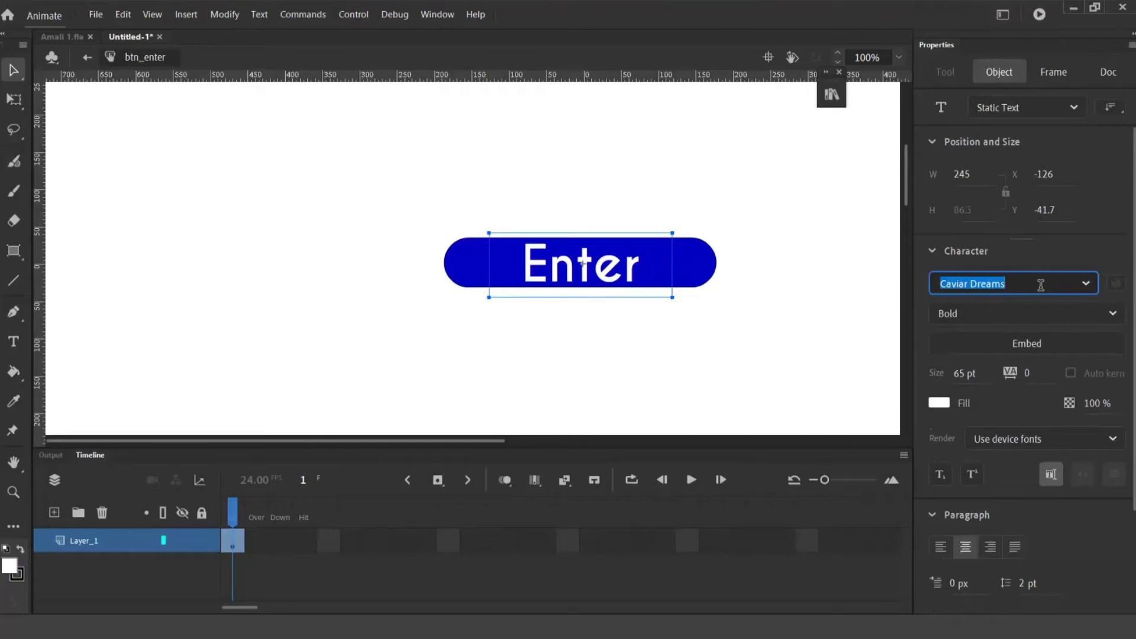
{"action": "type", "text": "Komika Axis"}
{"action": "key", "text": "Return"}
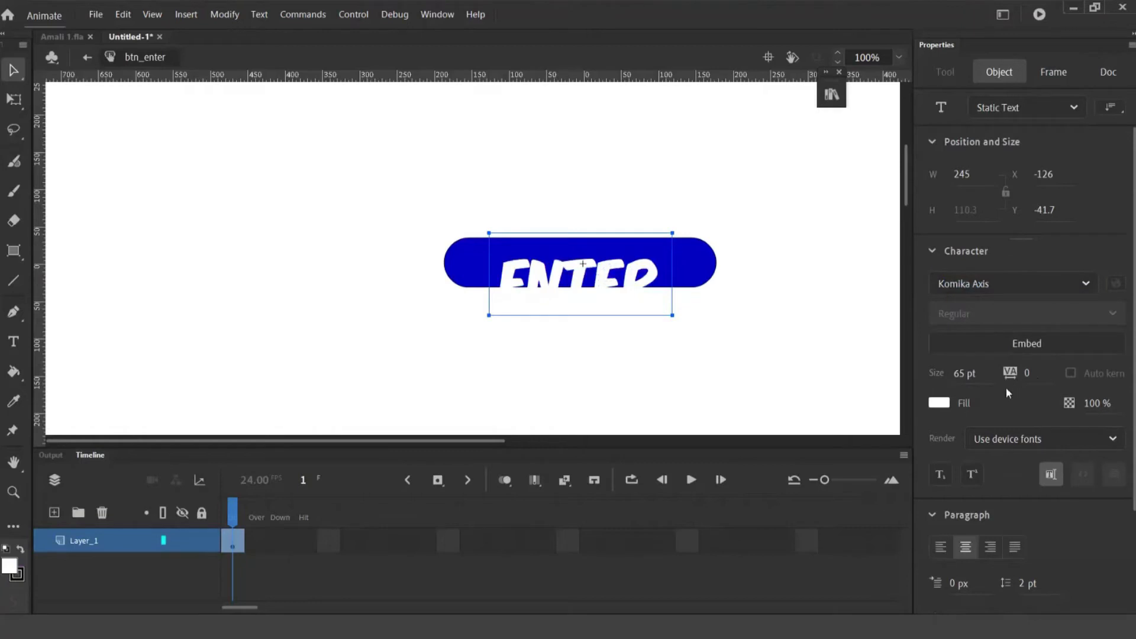
{"action": "left_click", "coordinate": [964, 374]}
{"action": "type", "text": "50"}
{"action": "key", "text": "Return"}
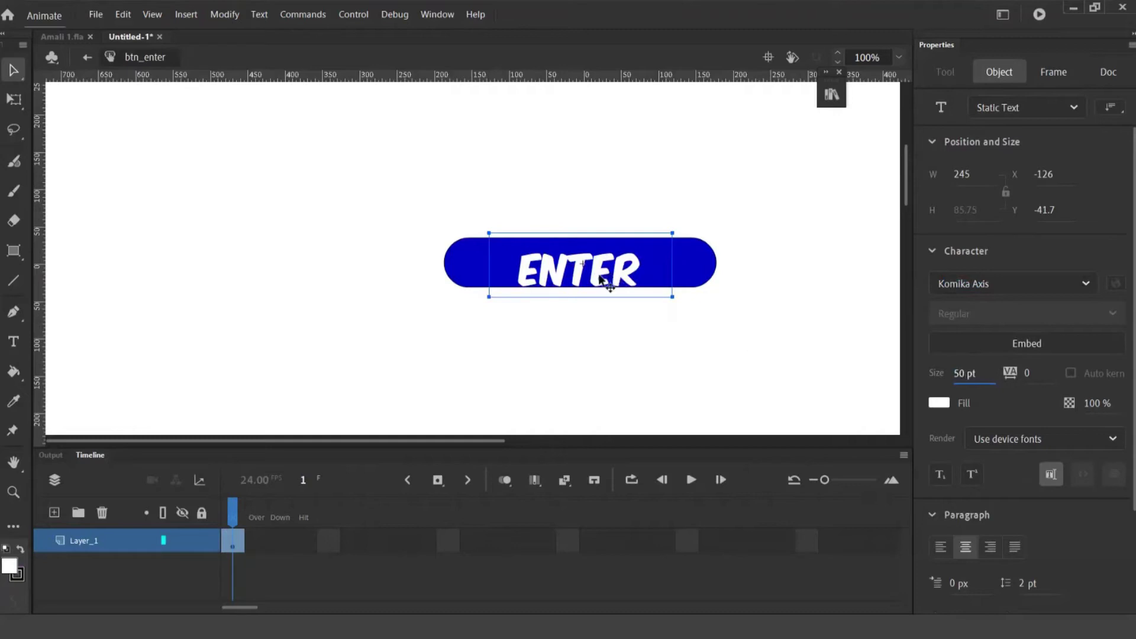
Centre the Enter text within the blue rectangle, at about X -118, Y -51
{"action": "left_click_drag", "start_coordinate": [601, 278], "coordinate": [600, 273]}
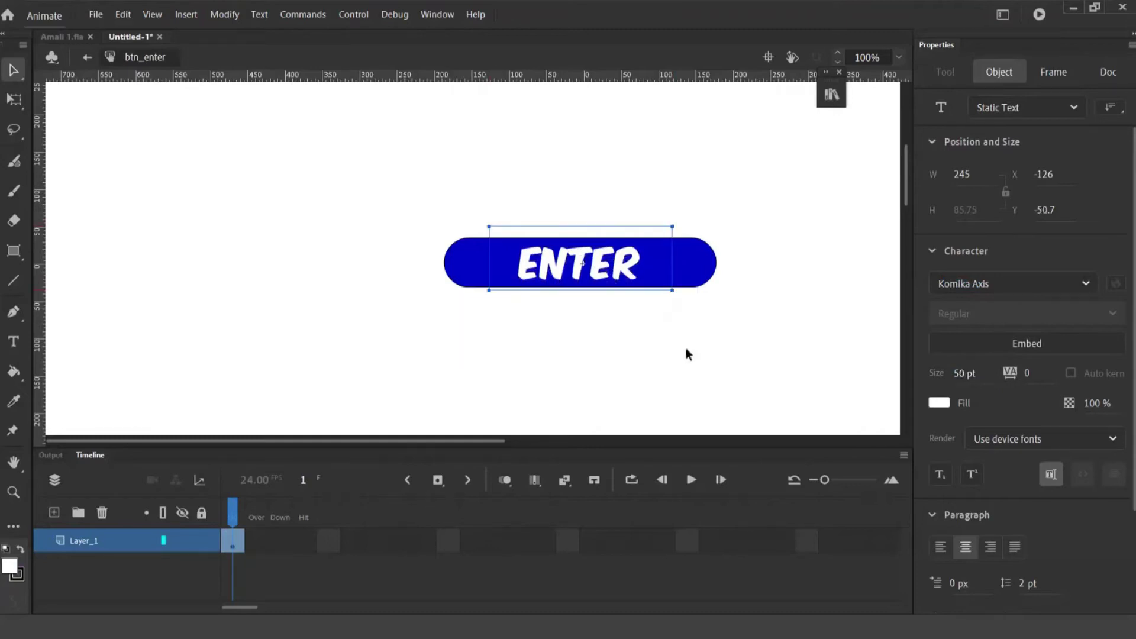
{"action": "left_click", "coordinate": [717, 395]}
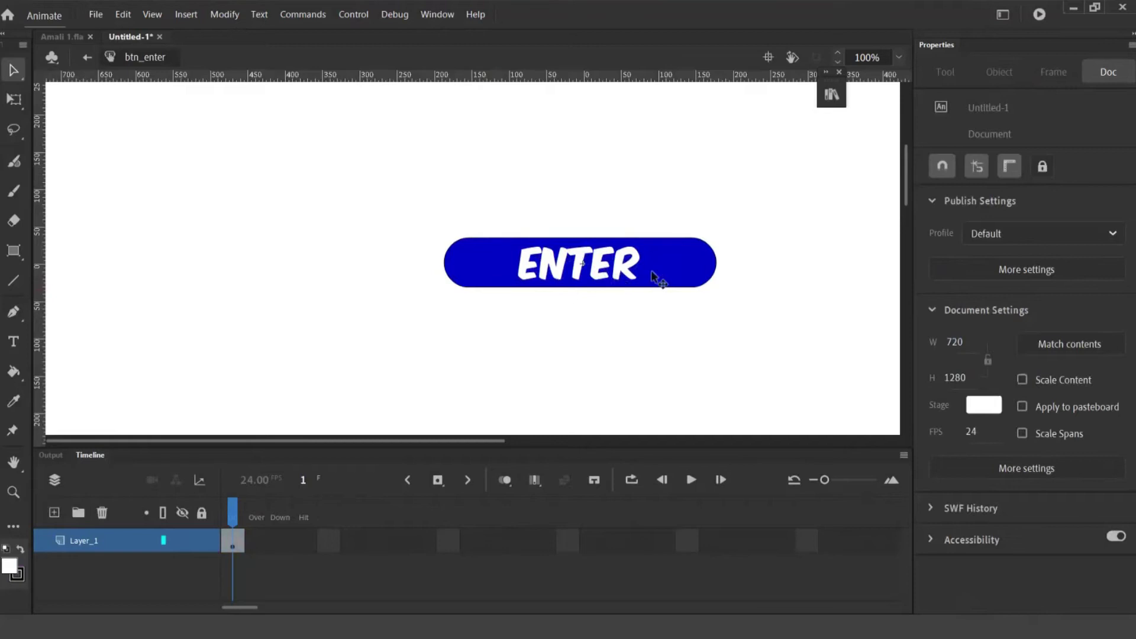
{"action": "left_click", "coordinate": [628, 271]}
{"action": "left_click_drag", "start_coordinate": [629, 271], "coordinate": [630, 271]}
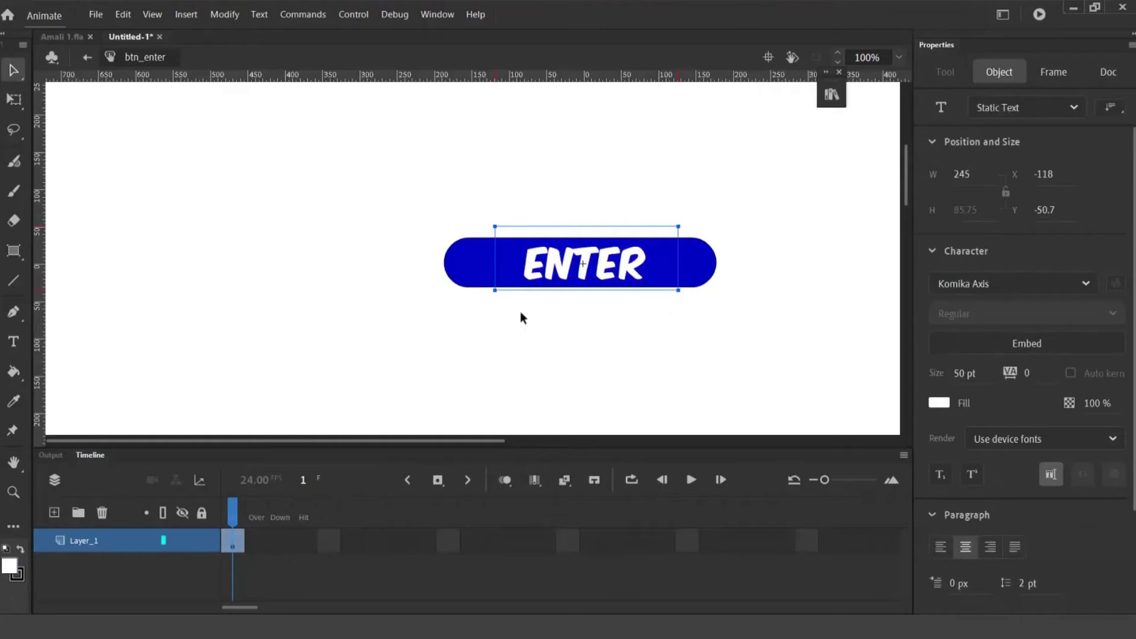
{"action": "left_click", "coordinate": [473, 397]}
Insert keyframes in the Over and Down frames of btn_enter and check the button's state frames
{"action": "left_click", "coordinate": [268, 544]}
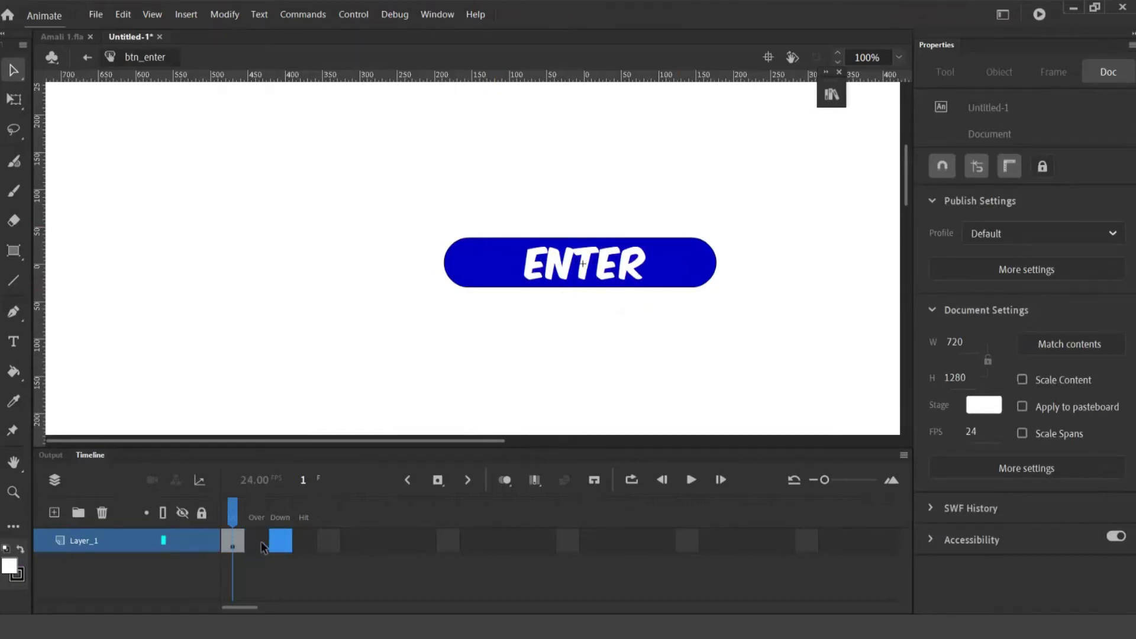
{"action": "left_click", "coordinate": [259, 543]}
{"action": "key", "text": "F6"}
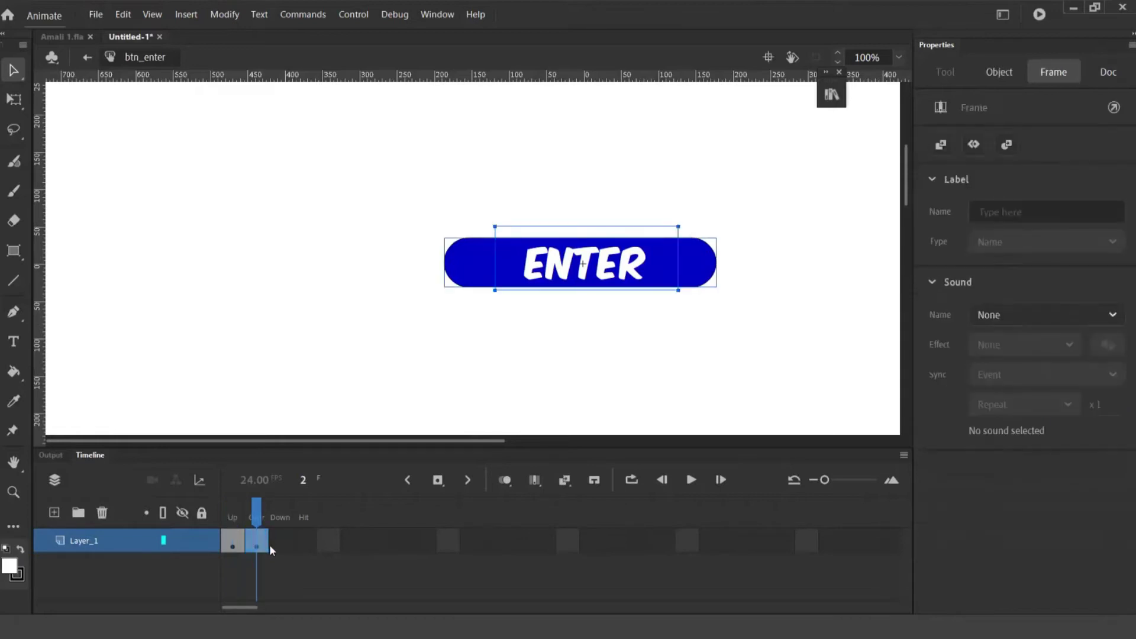
{"action": "right_click", "coordinate": [281, 544]}
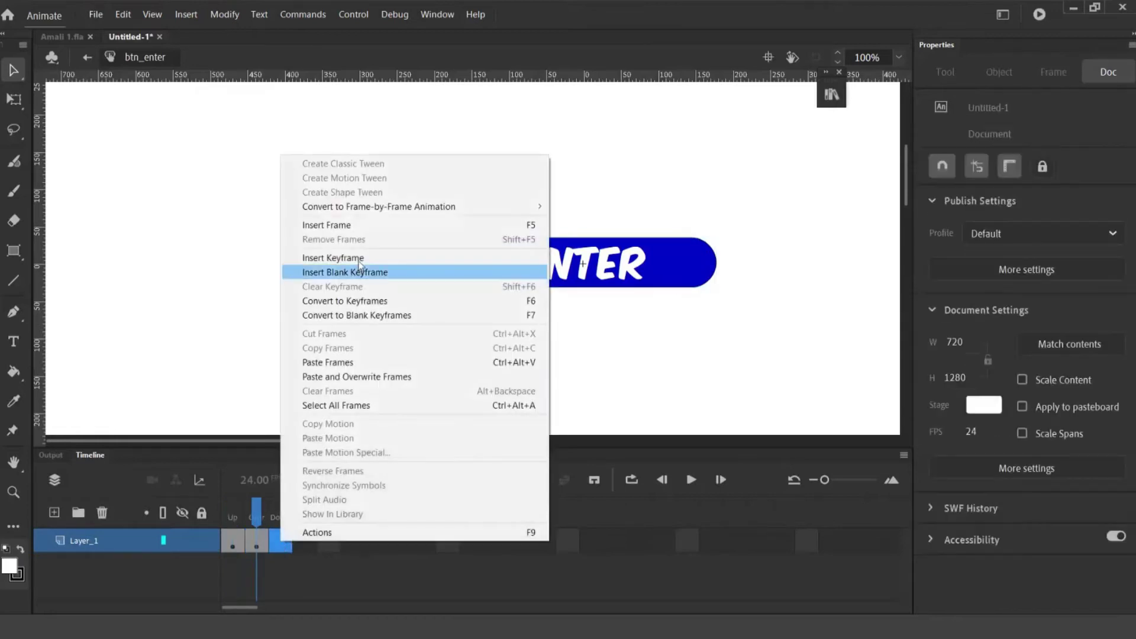
{"action": "left_click", "coordinate": [331, 258]}
{"action": "left_click", "coordinate": [256, 541]}
{"action": "left_click", "coordinate": [232, 539]}
{"action": "left_click", "coordinate": [256, 541]}
{"action": "left_click", "coordinate": [278, 543]}
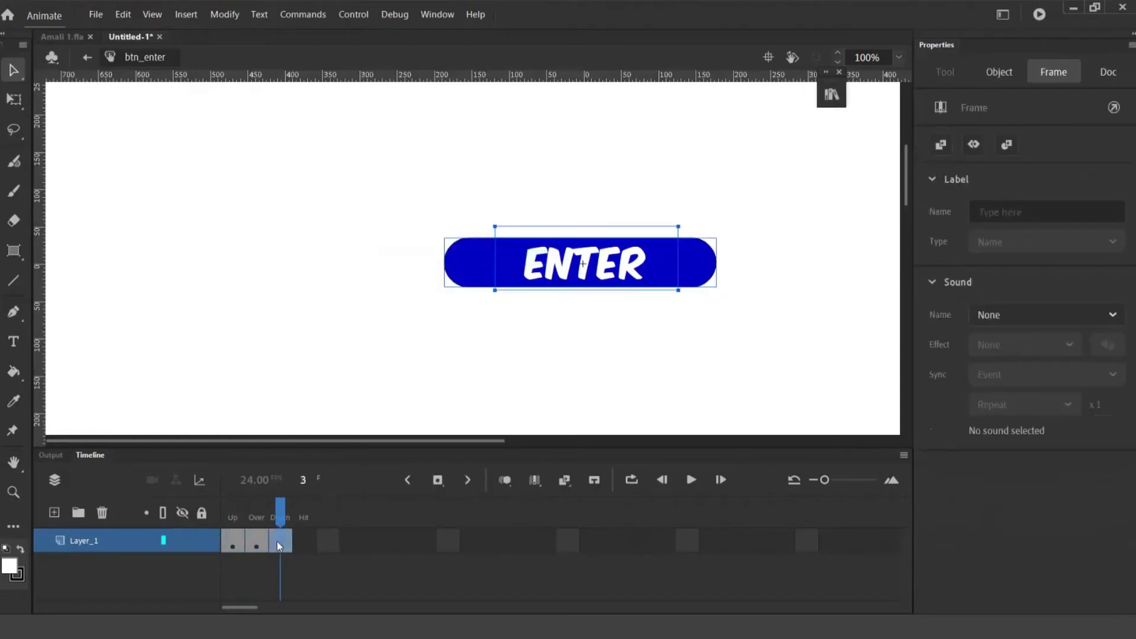
{"action": "left_click", "coordinate": [232, 539]}
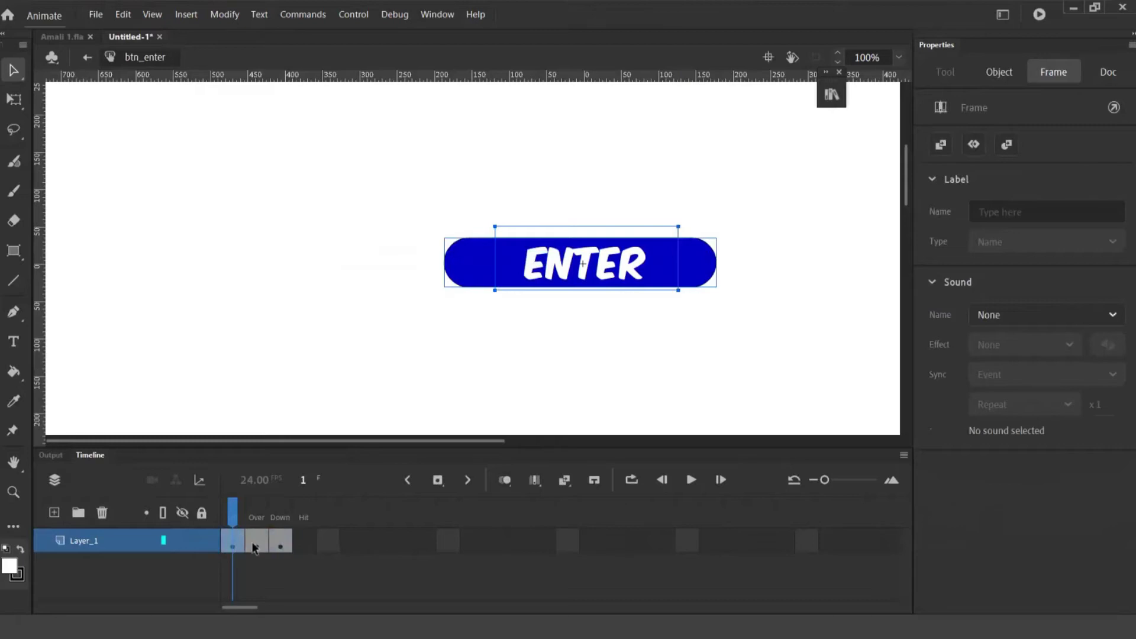
Set the fill colour of the Enter text in the Over frame to cyan
{"action": "left_click", "coordinate": [254, 540]}
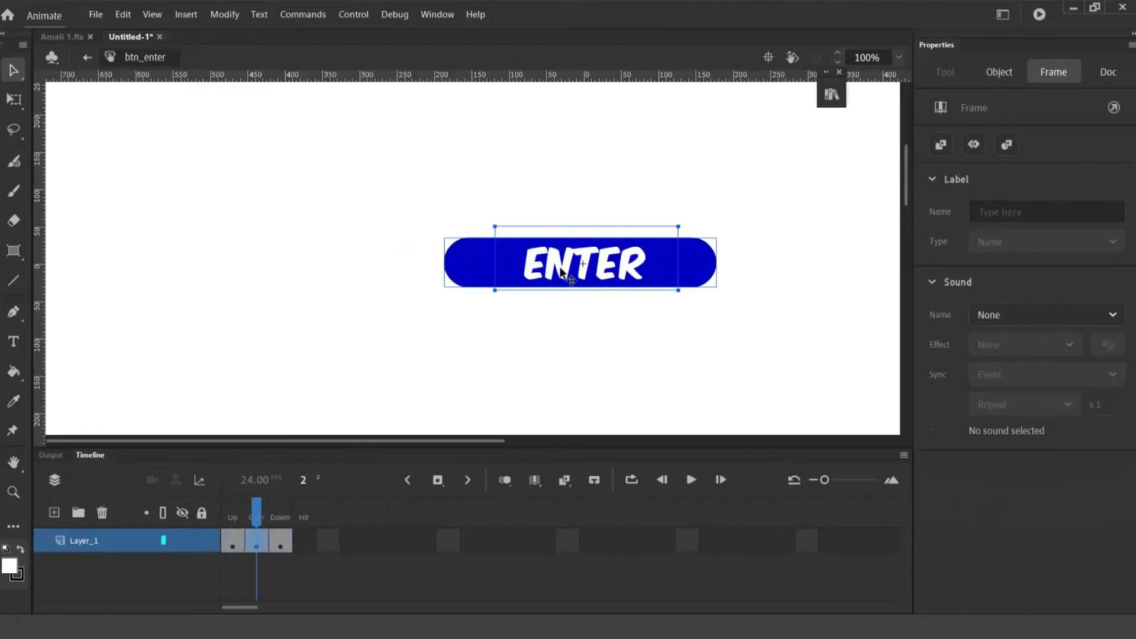
{"action": "left_click", "coordinate": [545, 320]}
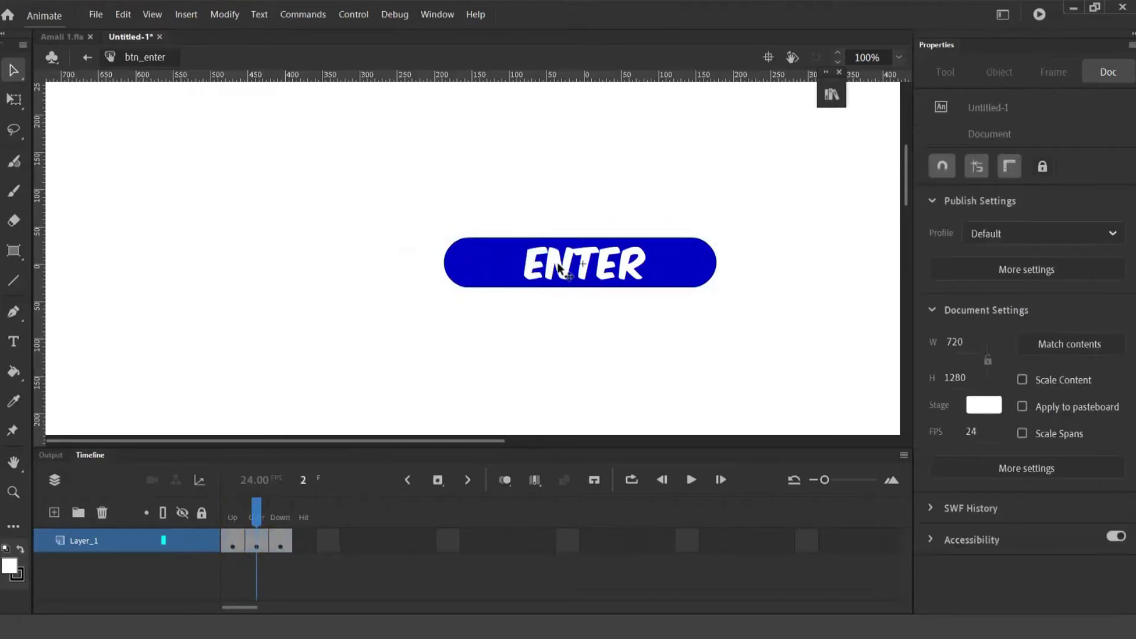
{"action": "left_click", "coordinate": [558, 268]}
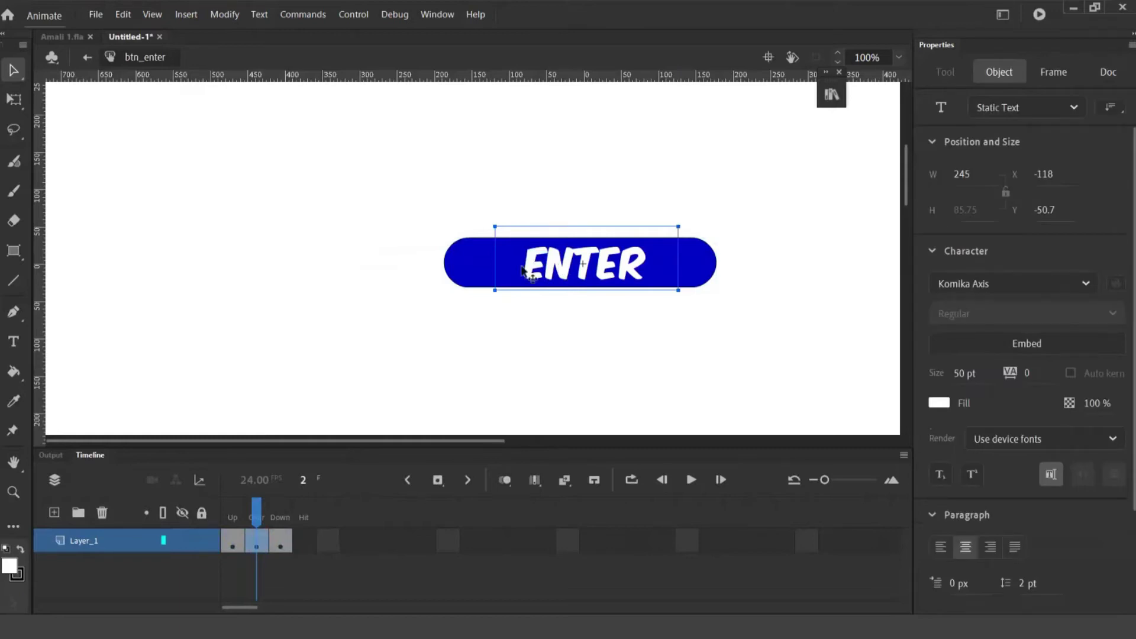
{"action": "left_click", "coordinate": [10, 566]}
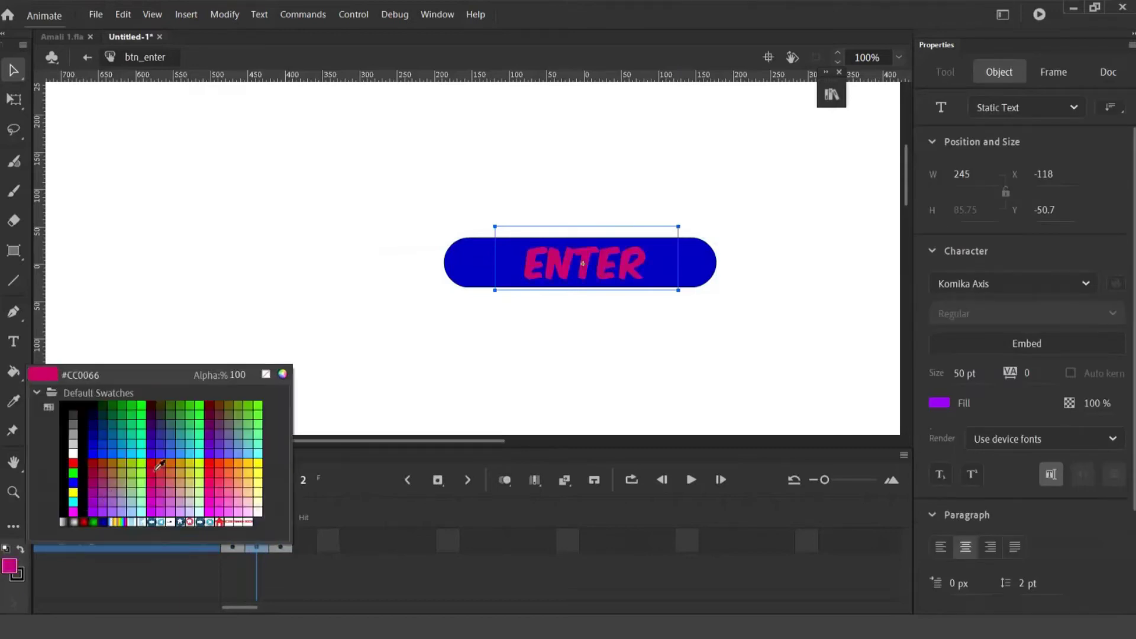
{"action": "left_click", "coordinate": [141, 453]}
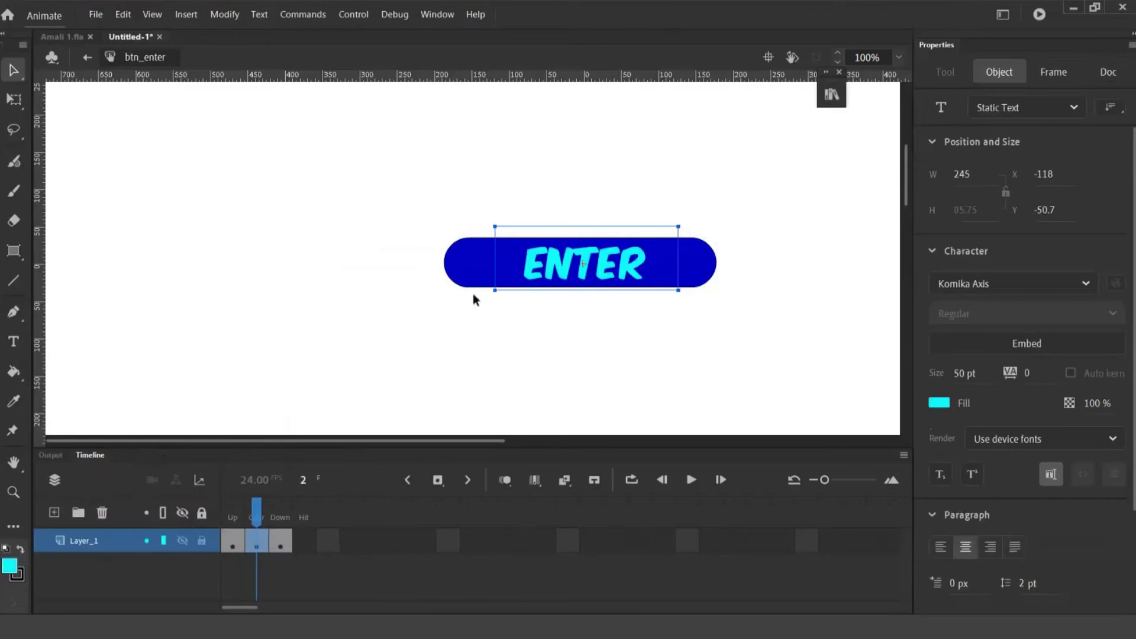
Recolour the rounded rectangle in the Over frame to a lighter blue
{"action": "left_click", "coordinate": [463, 278]}
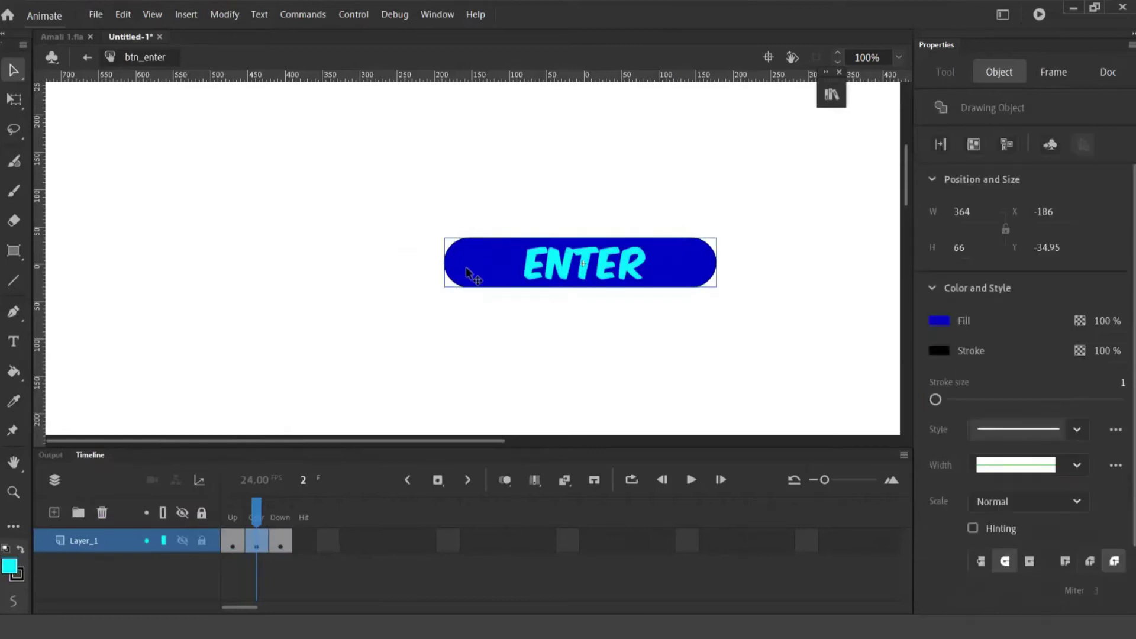
{"action": "left_click", "coordinate": [9, 566]}
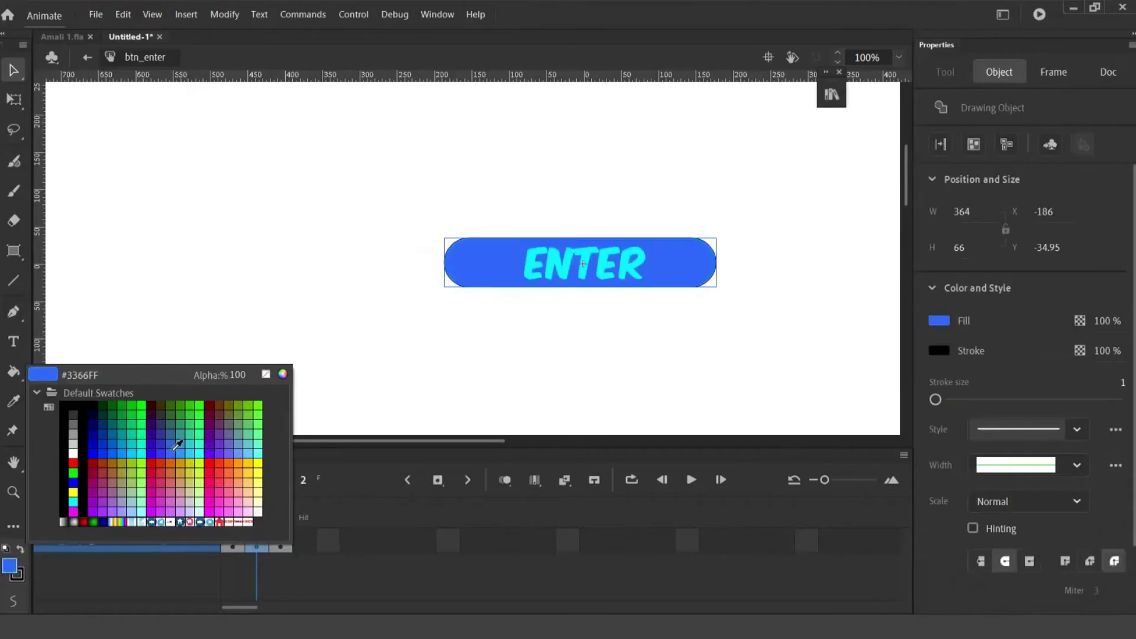
{"action": "left_click", "coordinate": [170, 451]}
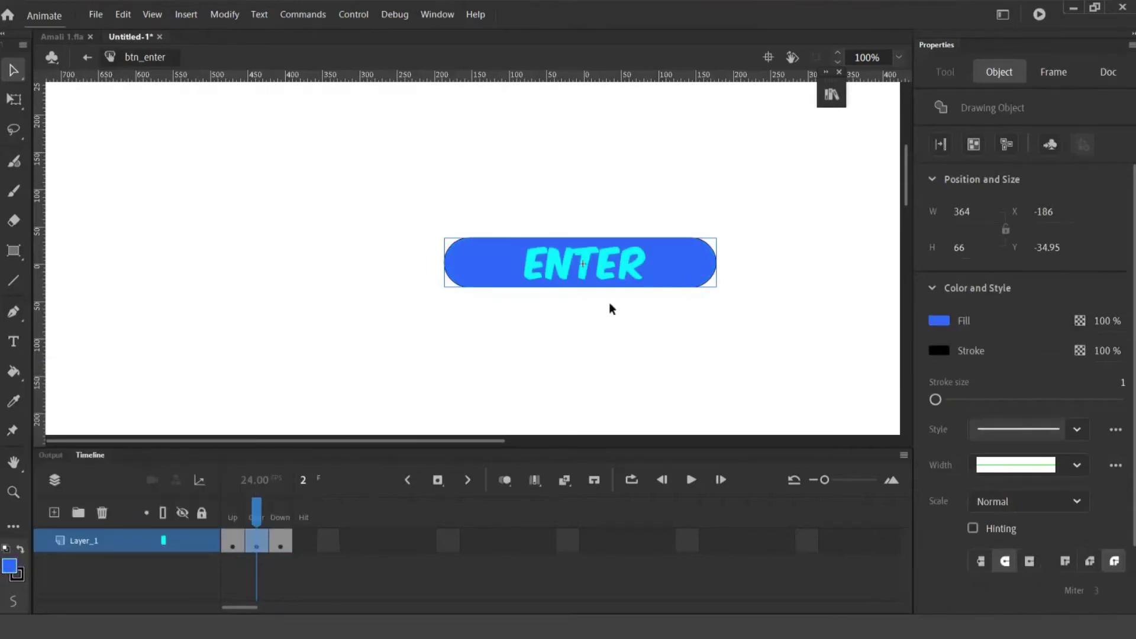
Set the fill colour of the Enter text in the button's Down frame to red, #FF0000
{"action": "left_click", "coordinate": [274, 544]}
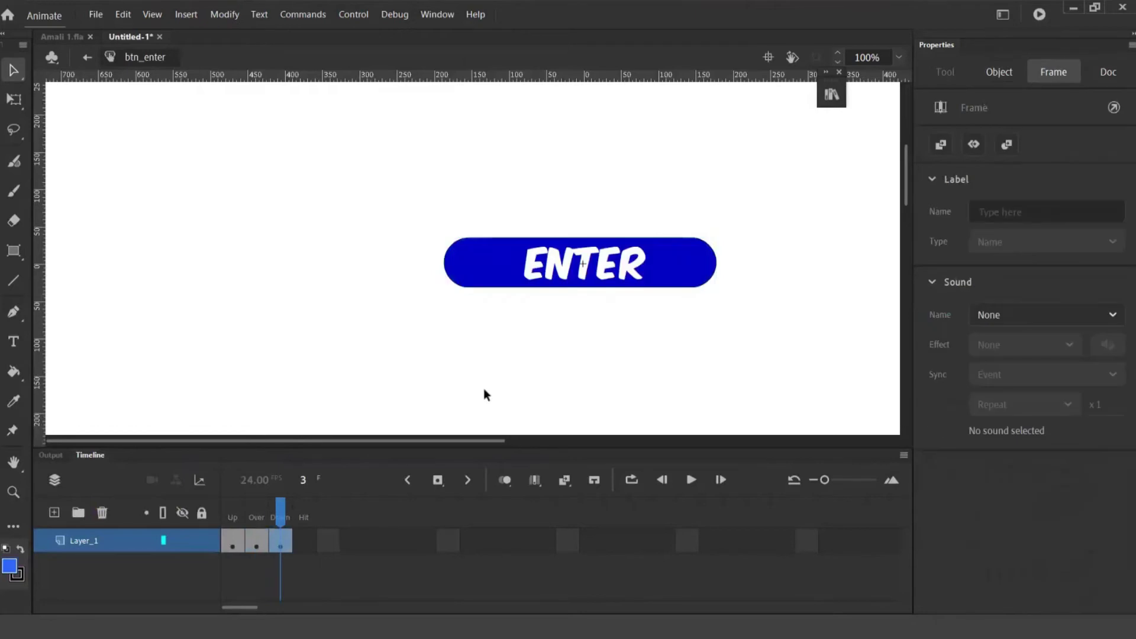
{"action": "left_click", "coordinate": [559, 276]}
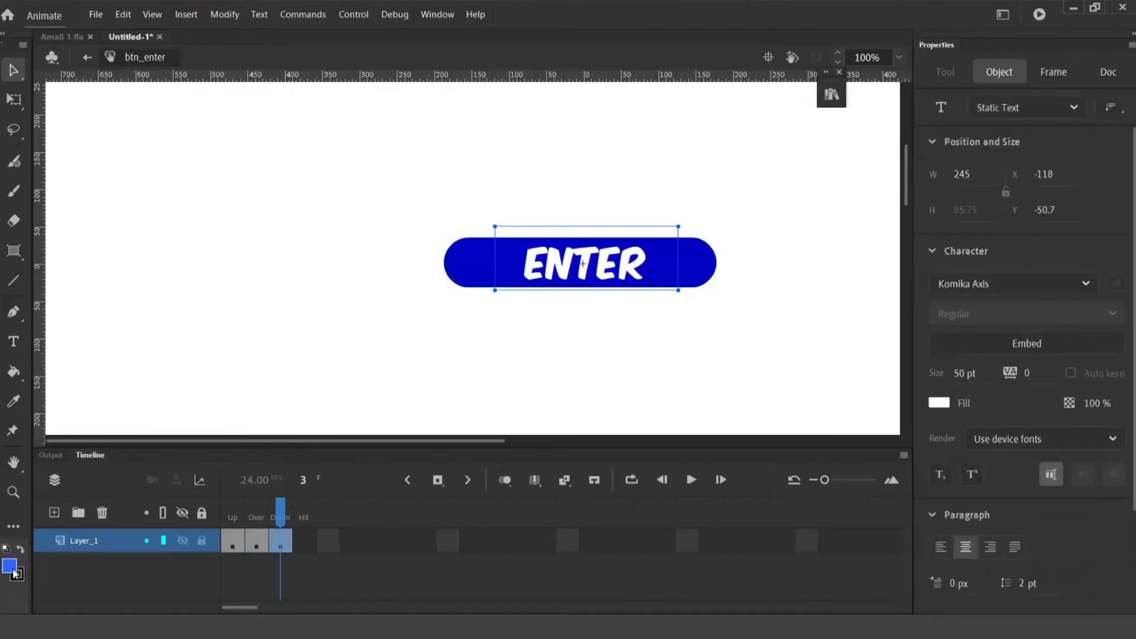
{"action": "left_click", "coordinate": [14, 573]}
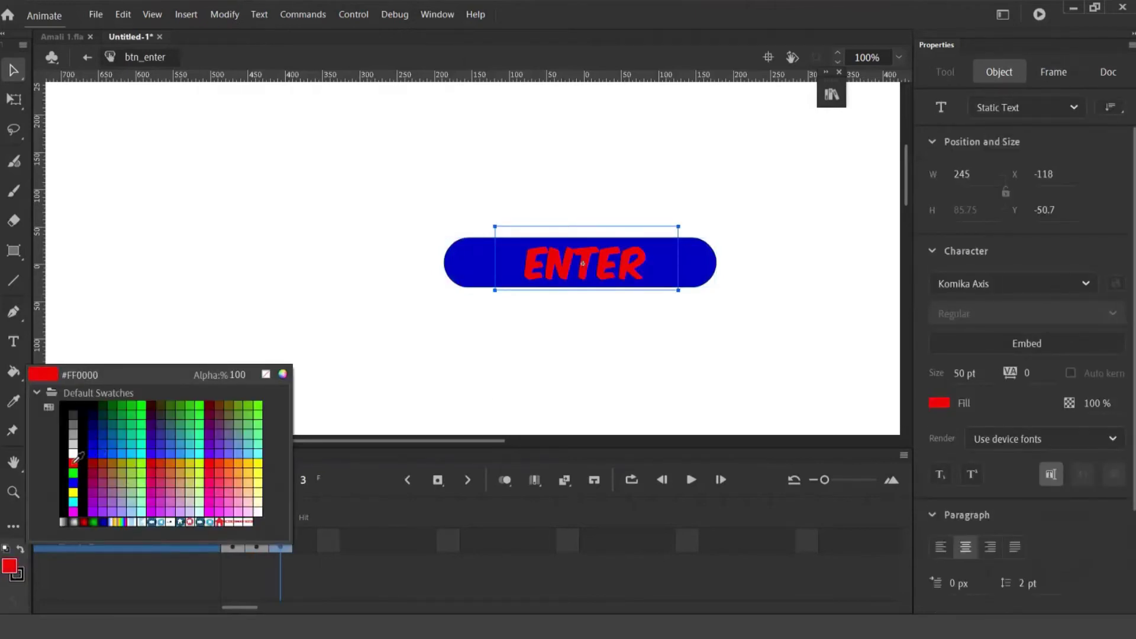
{"action": "left_click", "coordinate": [249, 435]}
{"action": "left_click", "coordinate": [375, 401]}
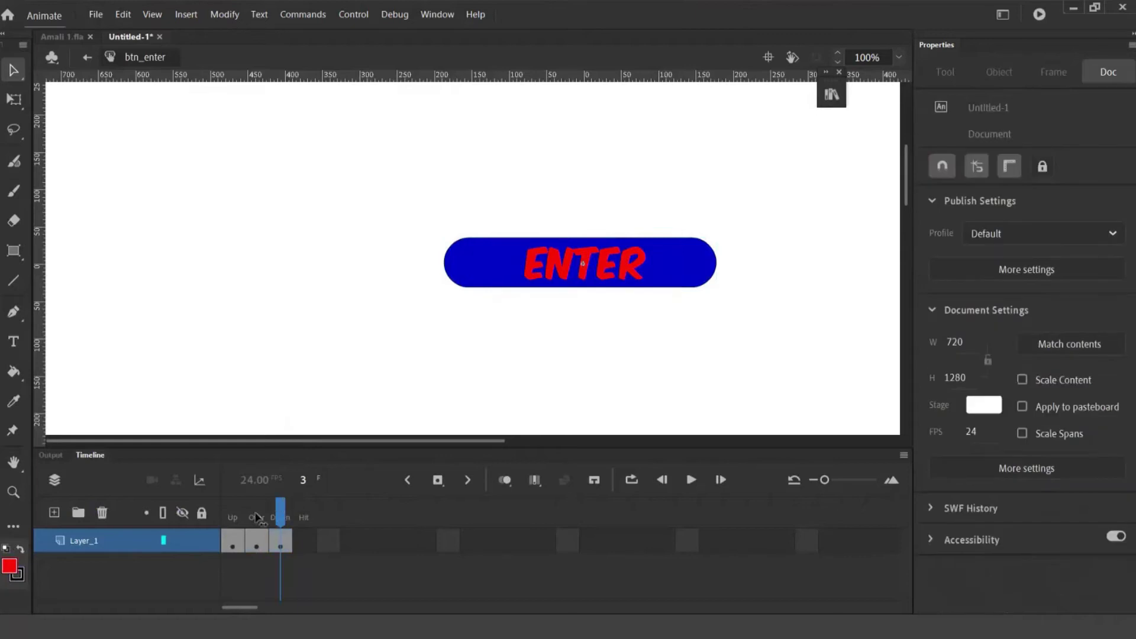
Compare the appearance of btn_enter in its Up, Over and Down frames
{"action": "left_click", "coordinate": [225, 518]}
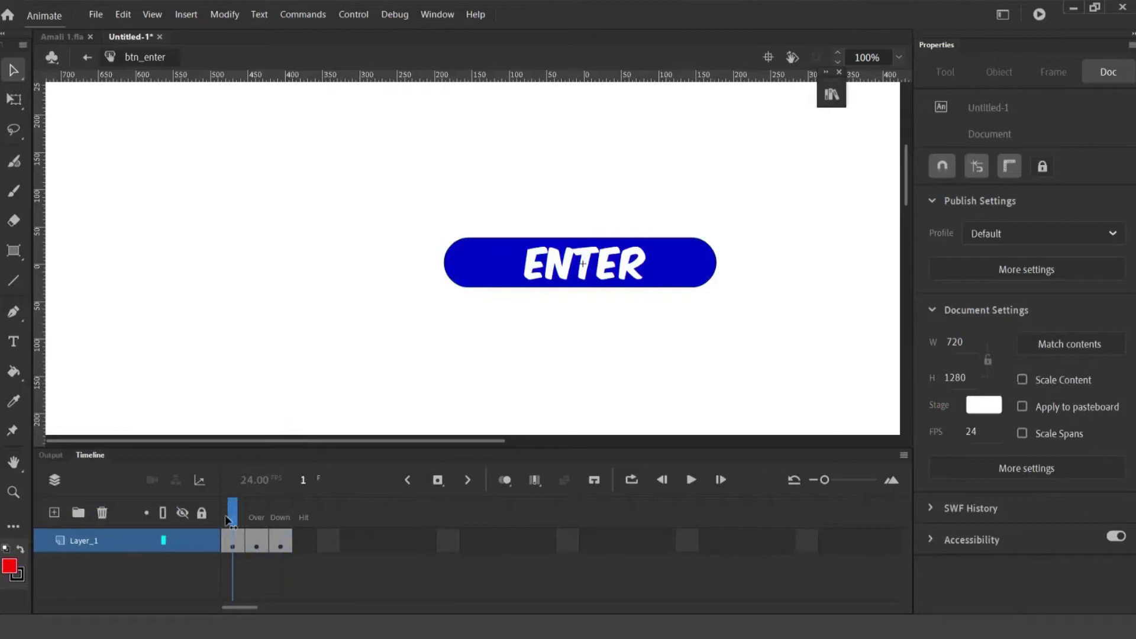
{"action": "left_click", "coordinate": [255, 518]}
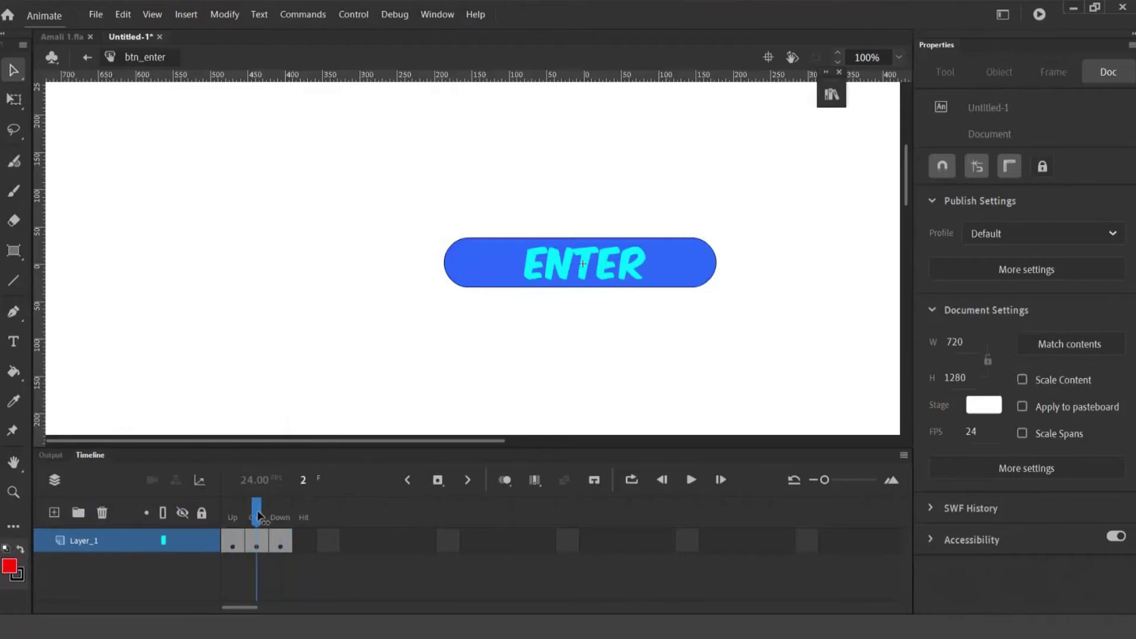
{"action": "left_click", "coordinate": [280, 518]}
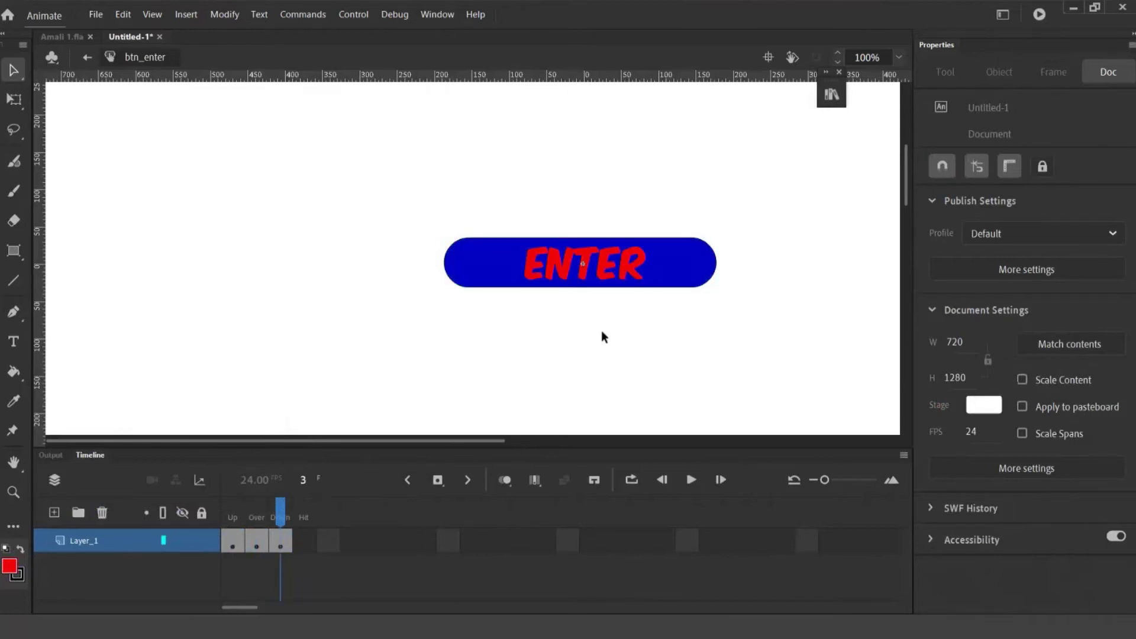
{"action": "left_click_drag", "start_coordinate": [752, 323], "coordinate": [342, 169]}
{"action": "left_click", "coordinate": [501, 300]}
Return to Scene 1 and place a btn_enter instance centred above the home button, at about X 359, Y 1053
{"action": "left_click", "coordinate": [92, 61]}
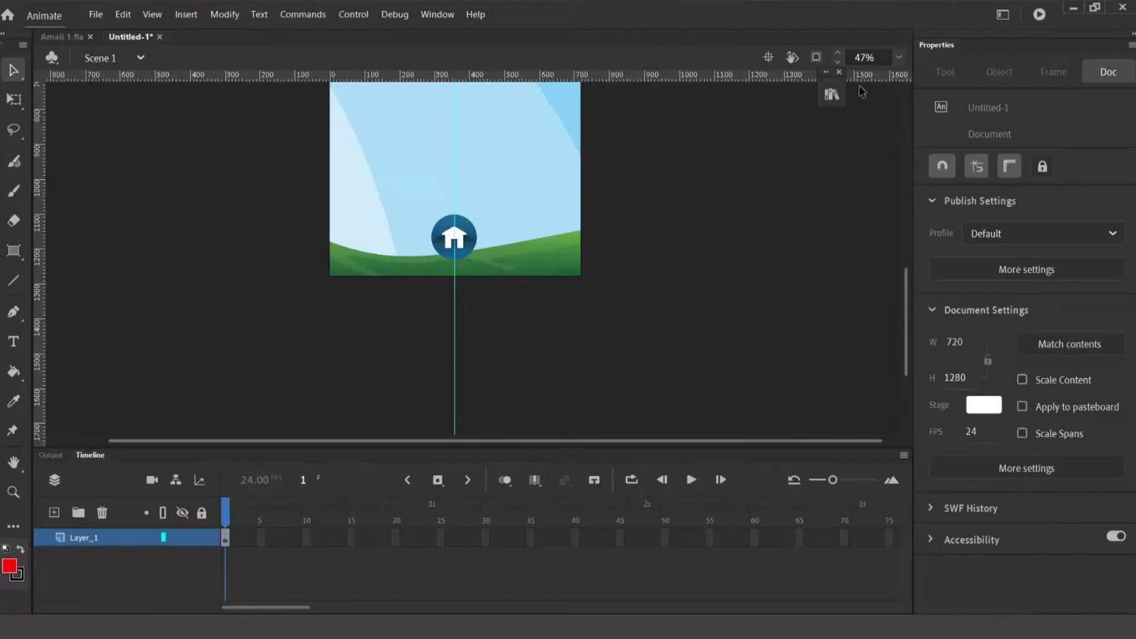
{"action": "left_click", "coordinate": [831, 94]}
{"action": "left_click_drag", "start_coordinate": [611, 402], "coordinate": [487, 204]}
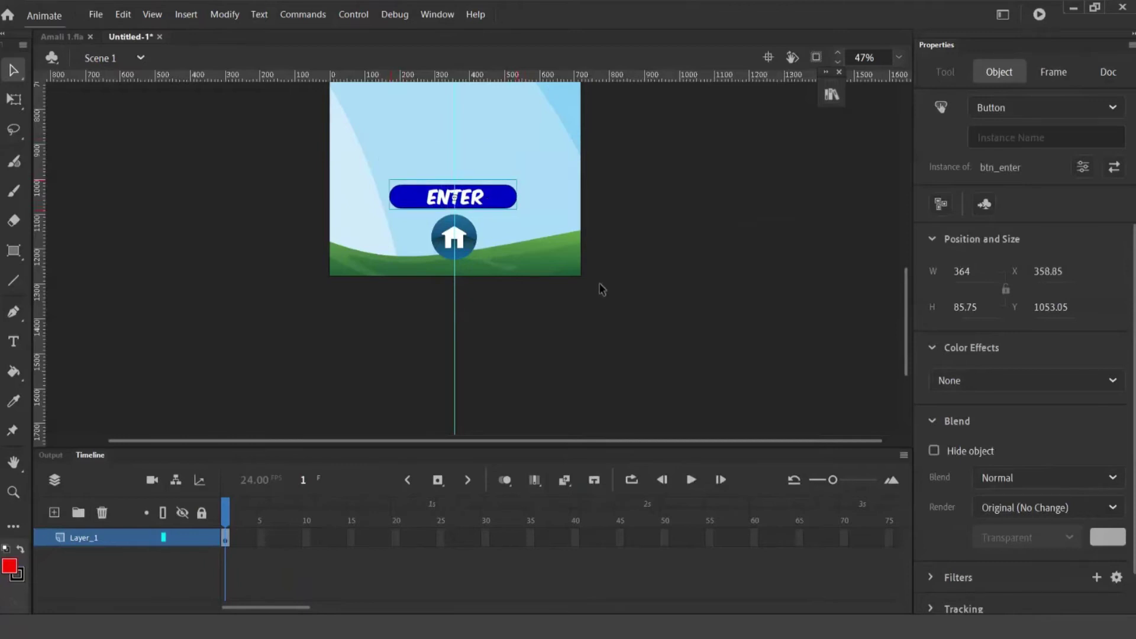
Test the movie full-screen, try the Enter button's hover and pressed states, and close the preview
{"action": "key", "text": "ctrl+Return"}
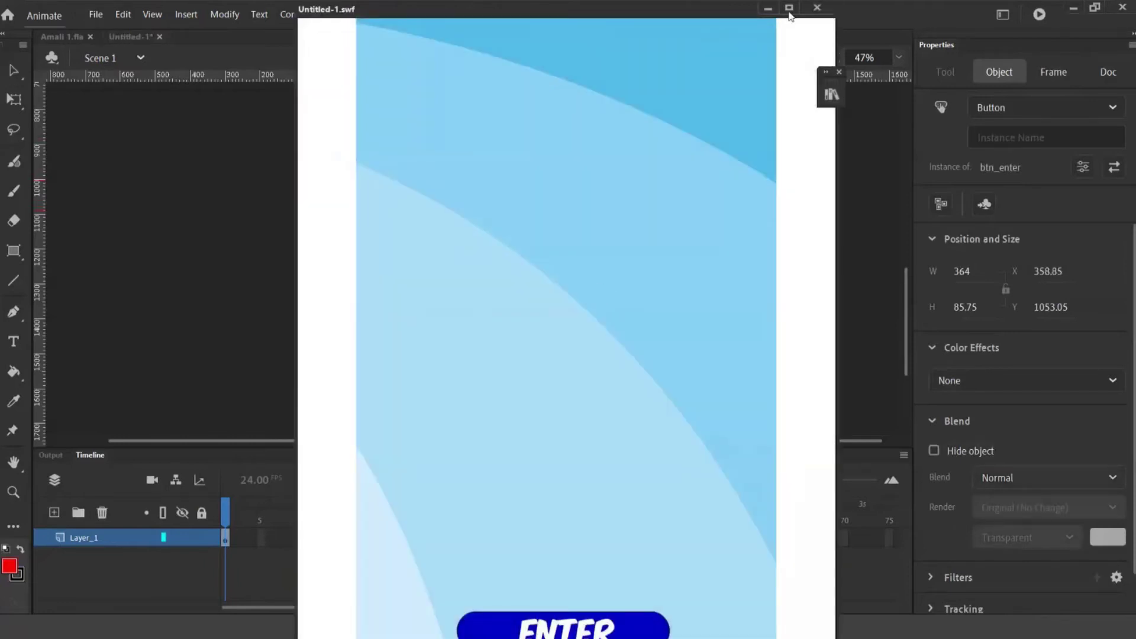
{"action": "left_click", "coordinate": [788, 10]}
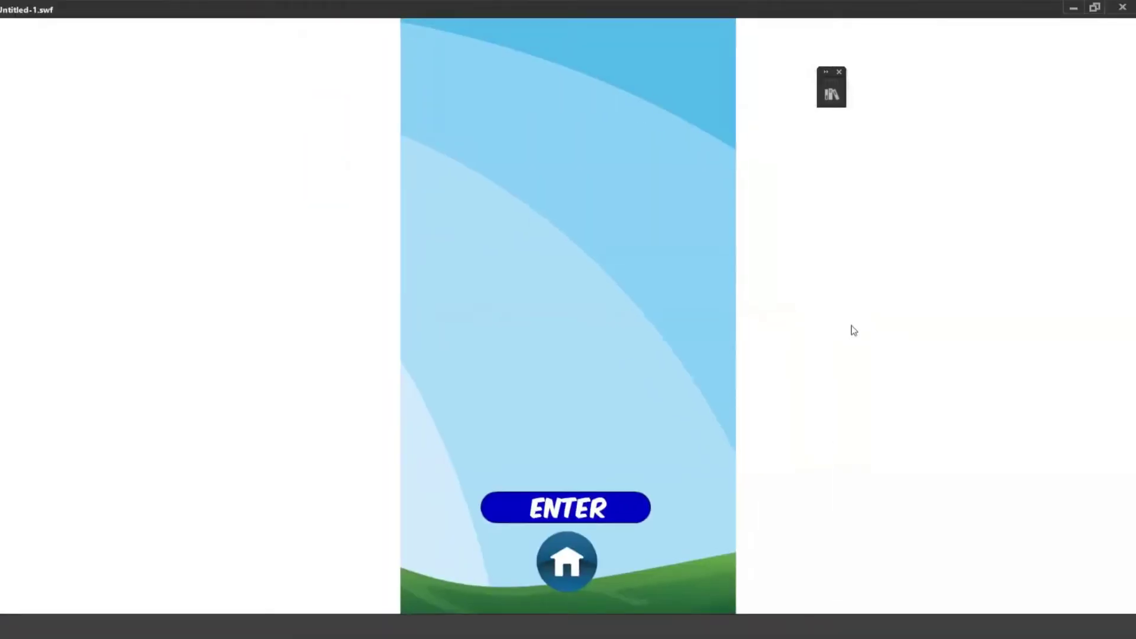
{"action": "left_click", "coordinate": [627, 516]}
{"action": "left_click", "coordinate": [638, 511]}
{"action": "left_click", "coordinate": [637, 516]}
{"action": "left_click", "coordinate": [833, 97]}
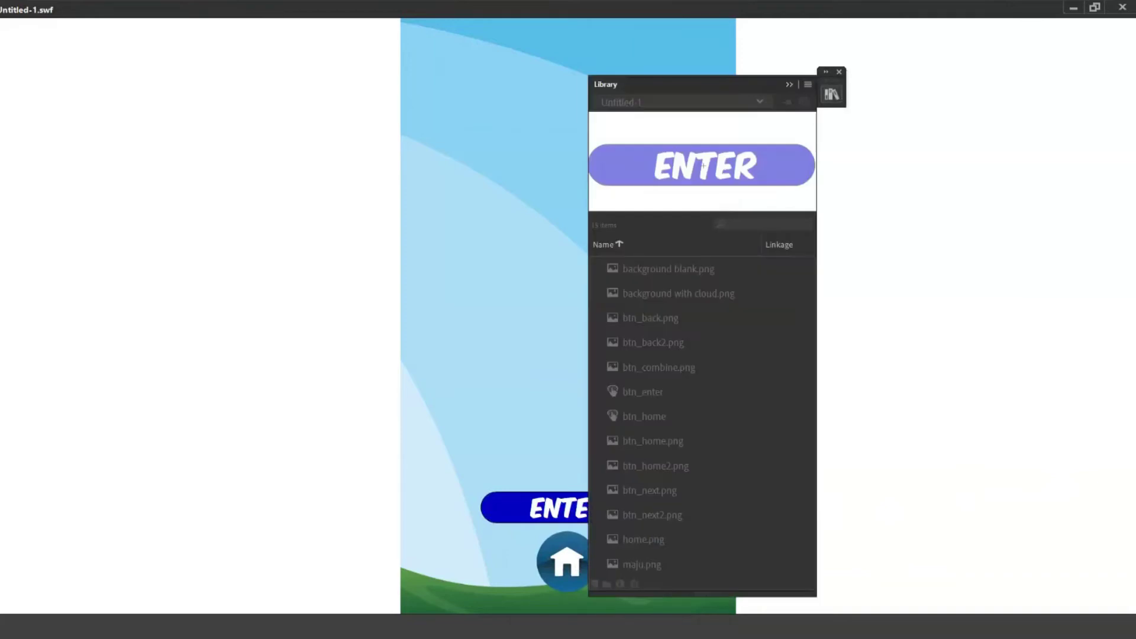
{"action": "left_click", "coordinate": [1122, 7]}
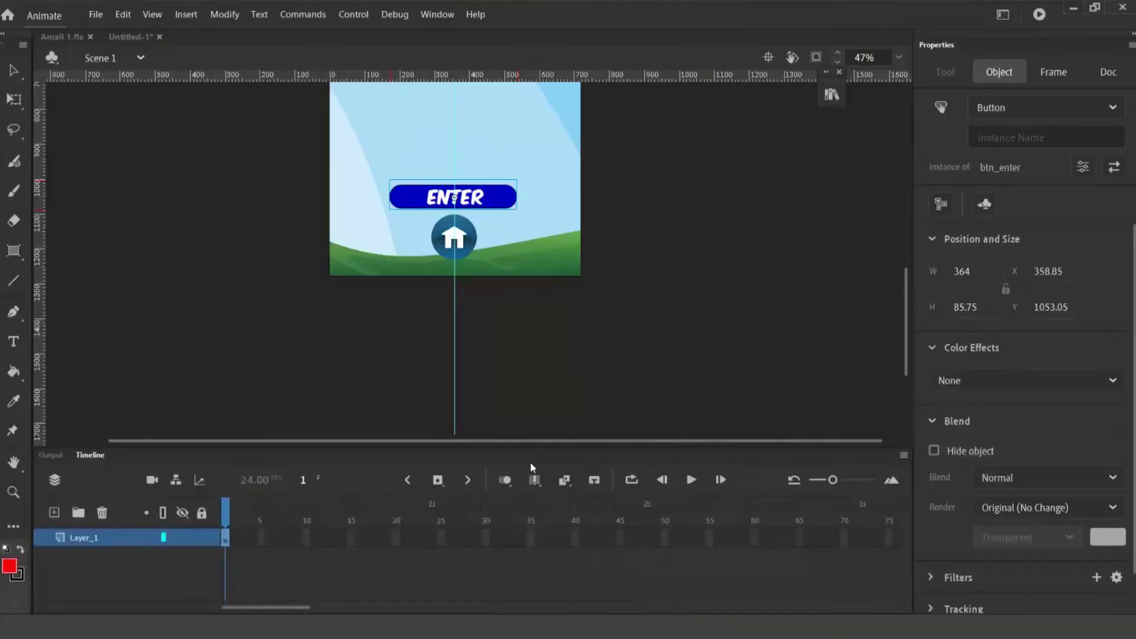
Nudge the text and rectangle in btn_enter's Down frame a few pixels down and to the right, then return to Scene 1
{"action": "double_click", "coordinate": [503, 202]}
{"action": "left_click", "coordinate": [279, 541]}
{"action": "left_click", "coordinate": [280, 545]}
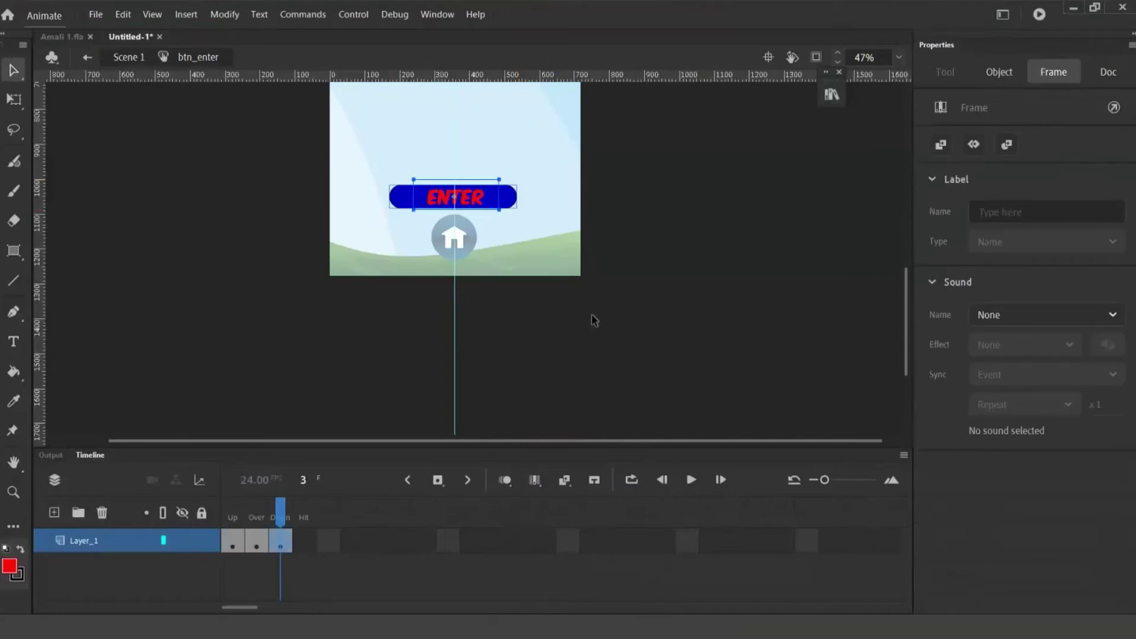
{"action": "key", "text": "Down"}
{"action": "key", "text": "Down"}
{"action": "key", "text": "Down"}
{"action": "key", "text": "Down"}
{"action": "key", "text": "Down"}
{"action": "key", "text": "Down"}
{"action": "key", "text": "Down"}
{"action": "key", "text": "Down"}
{"action": "key", "text": "Right"}
{"action": "key", "text": "Right"}
{"action": "key", "text": "Right"}
{"action": "key", "text": "Right"}
{"action": "key", "text": "Right"}
{"action": "key", "text": "Right"}
{"action": "key", "text": "Right"}
{"action": "key", "text": "Right"}
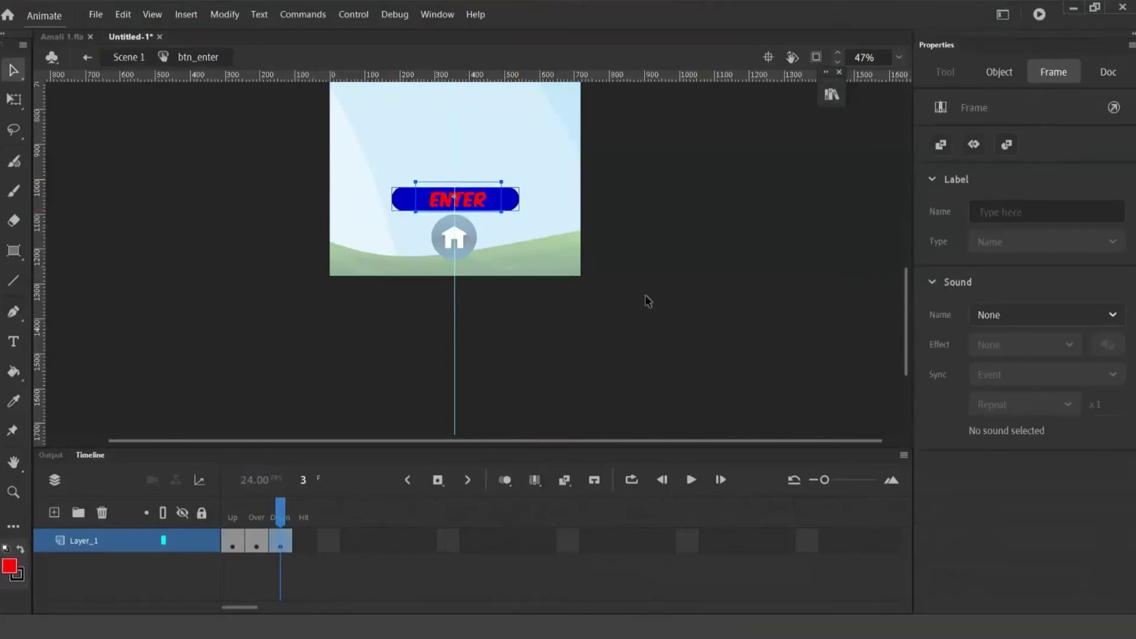
{"action": "left_click", "coordinate": [87, 58]}
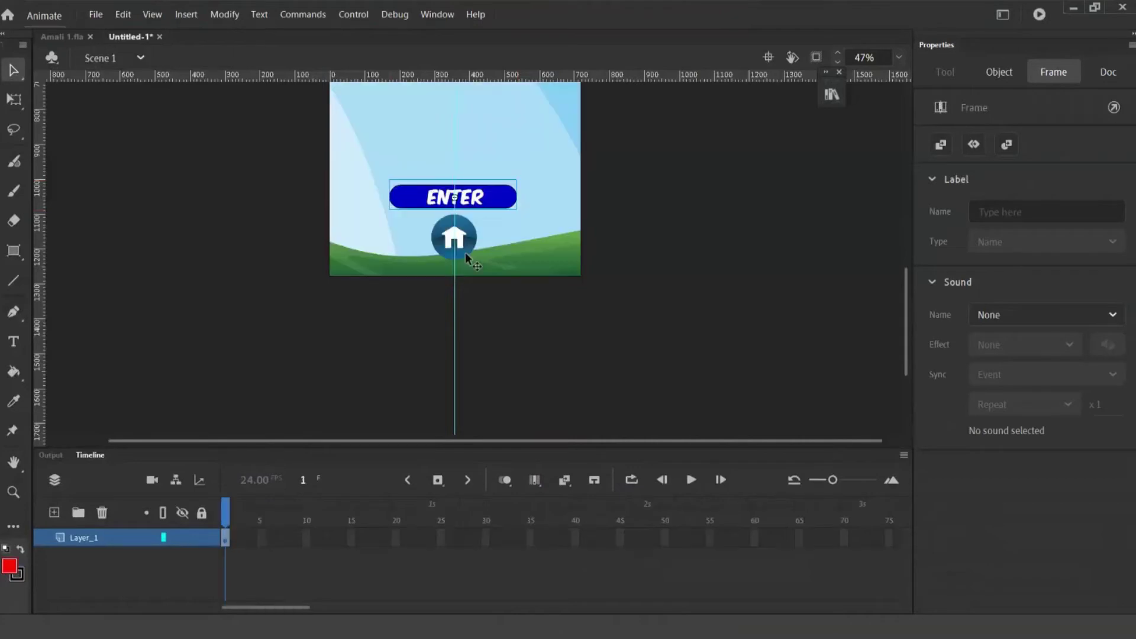
Test the movie full-screen again, check the Enter button's shift when pressed, and close the preview
{"action": "key", "text": "ctrl+Return"}
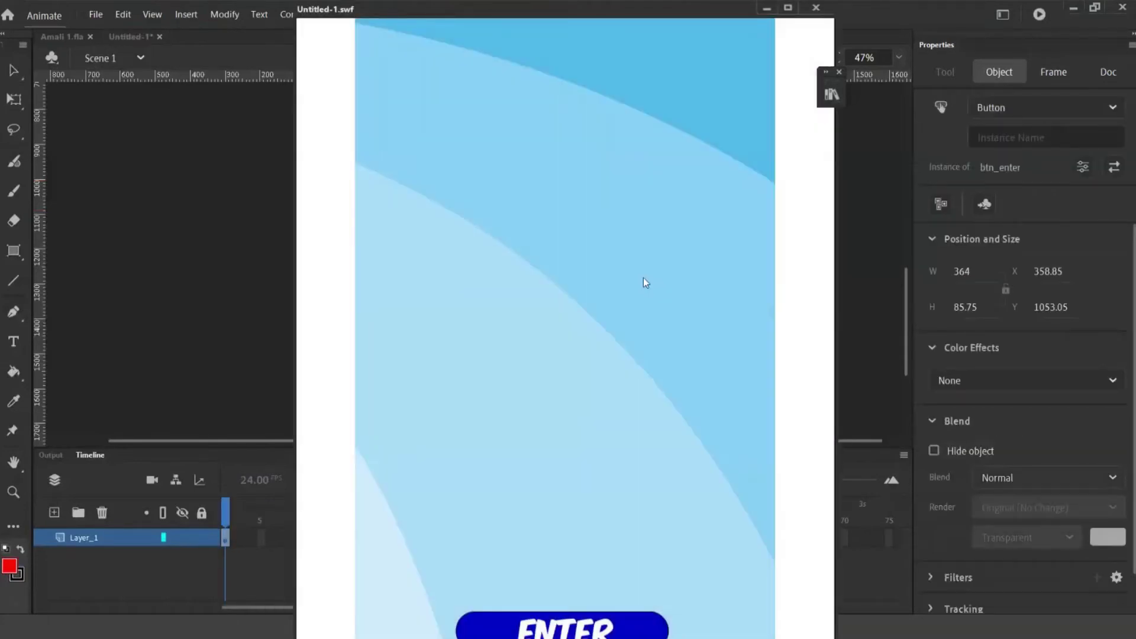
{"action": "left_click", "coordinate": [787, 7]}
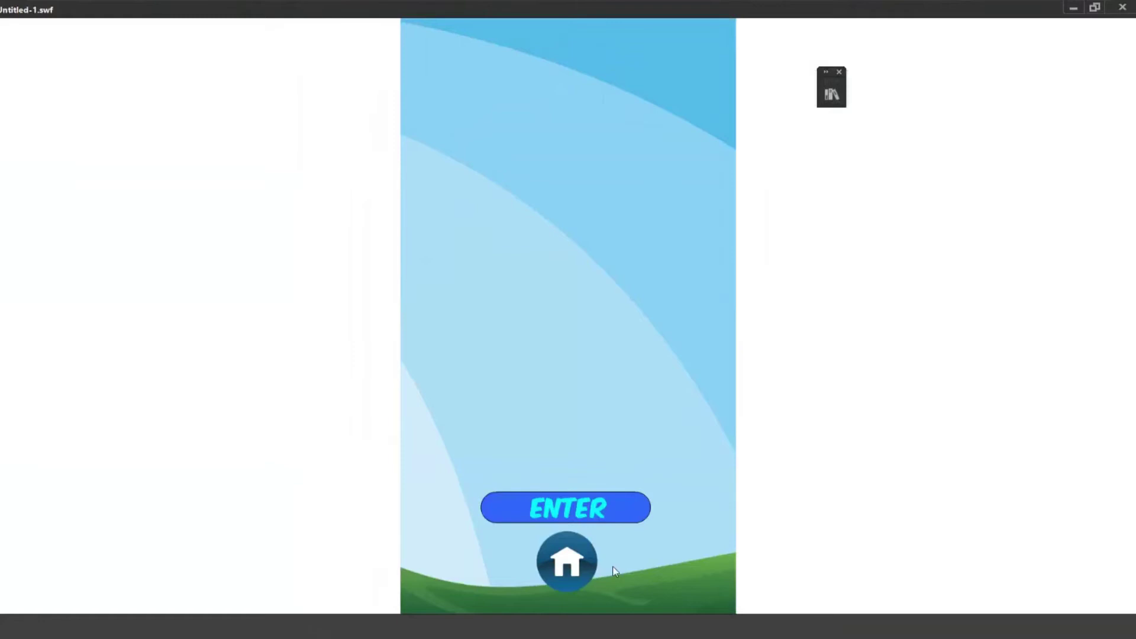
{"action": "left_click", "coordinate": [607, 504]}
{"action": "left_click", "coordinate": [607, 504]}
{"action": "left_click", "coordinate": [612, 511]}
{"action": "left_click", "coordinate": [614, 516]}
{"action": "left_click", "coordinate": [615, 516]}
{"action": "left_click", "coordinate": [619, 518]}
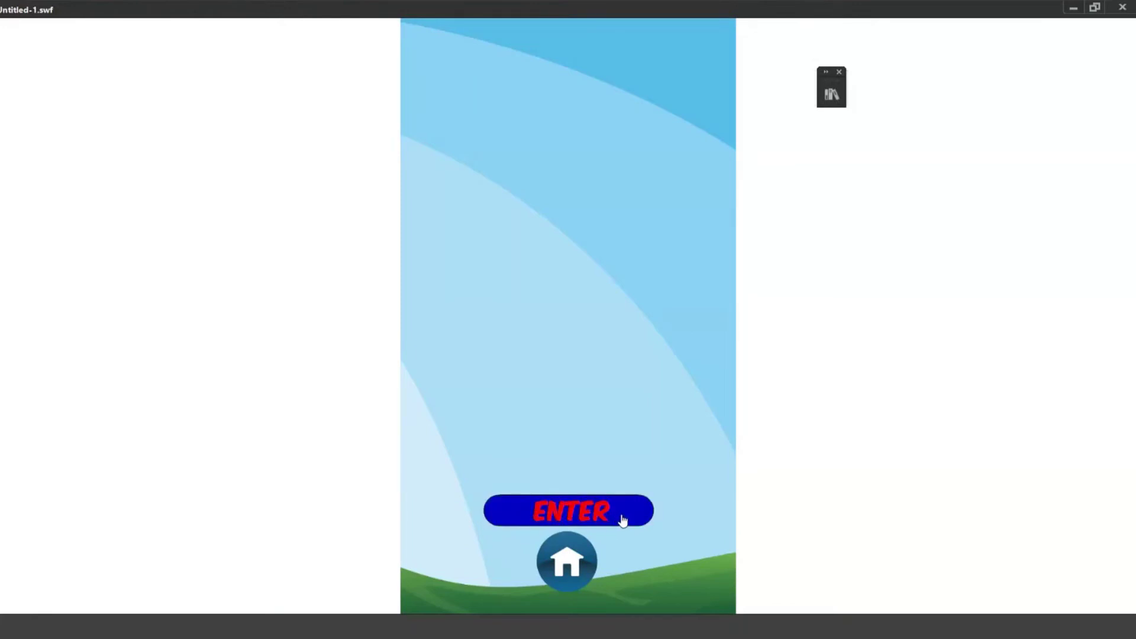
{"action": "left_click", "coordinate": [621, 518]}
{"action": "left_click", "coordinate": [624, 515]}
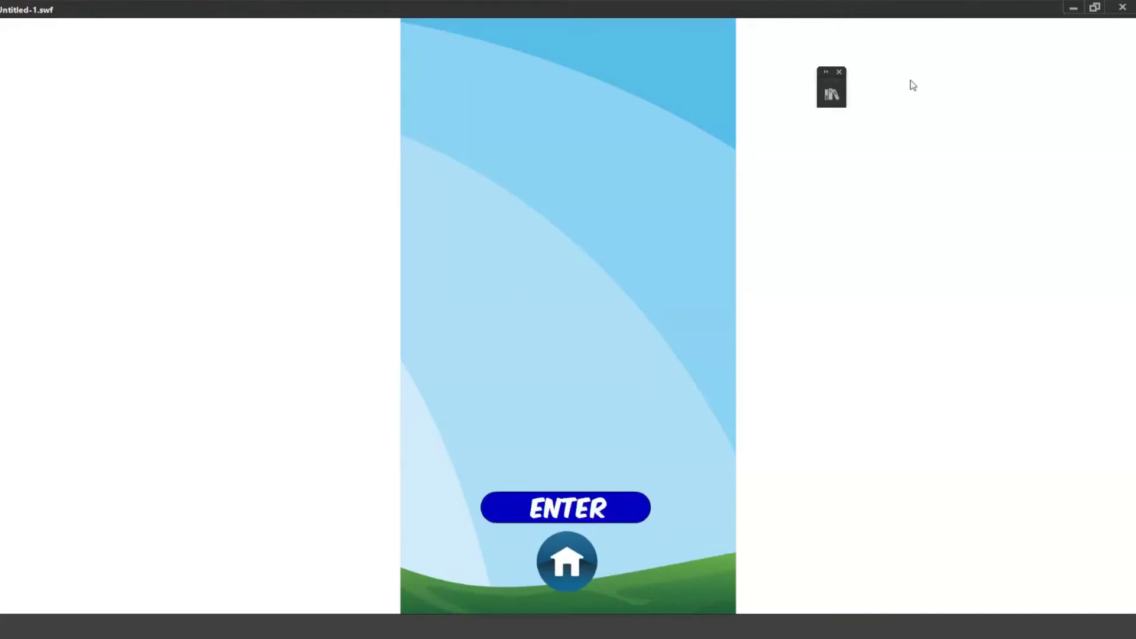
{"action": "left_click", "coordinate": [1122, 7]}
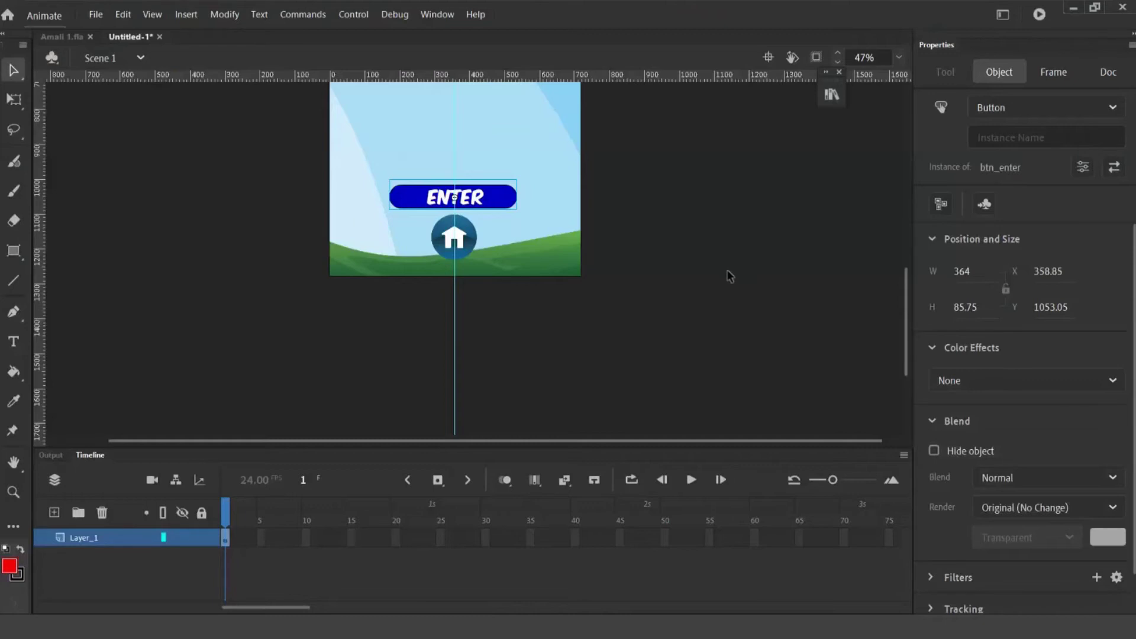
Copy the background bitmap on the Scene 1 stage
{"action": "left_click", "coordinate": [474, 233]}
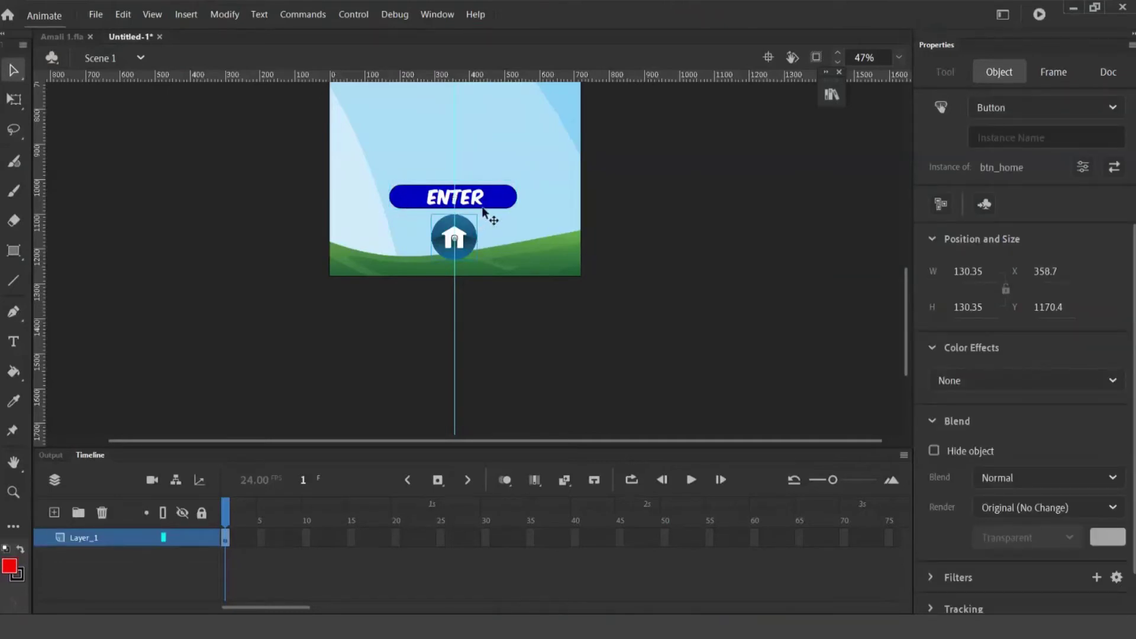
{"action": "left_click", "coordinate": [502, 204]}
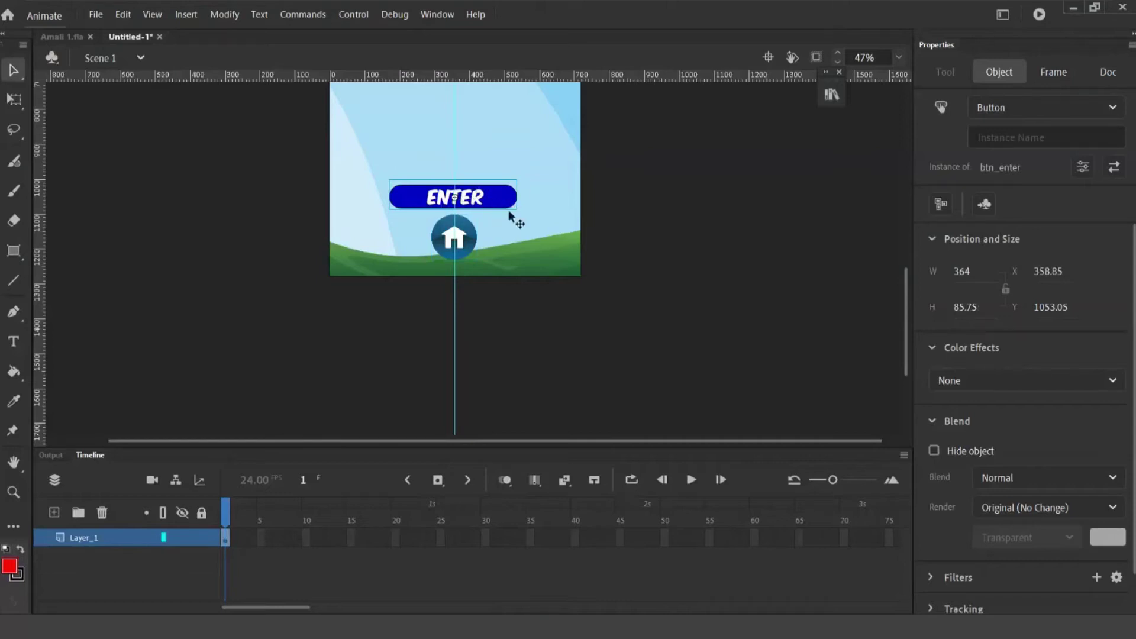
{"action": "scroll", "coordinate": [521, 334], "scroll_direction": "up", "scroll_amount": 3}
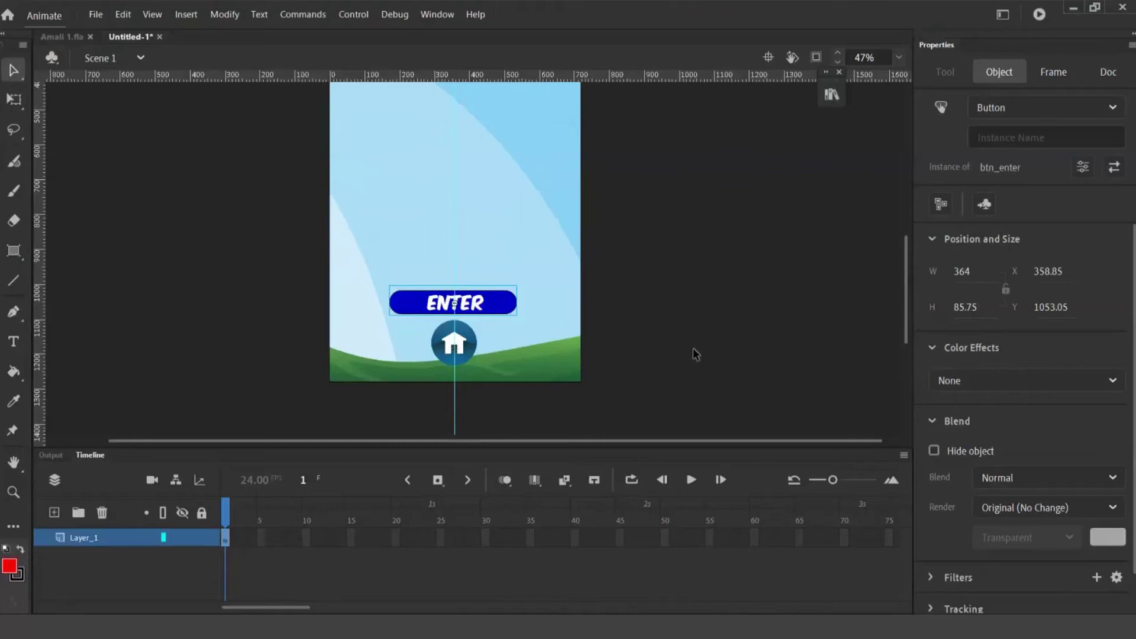
{"action": "scroll", "coordinate": [690, 349], "scroll_direction": "up", "scroll_amount": 6}
{"action": "scroll", "coordinate": [686, 347], "scroll_direction": "down", "scroll_amount": 3}
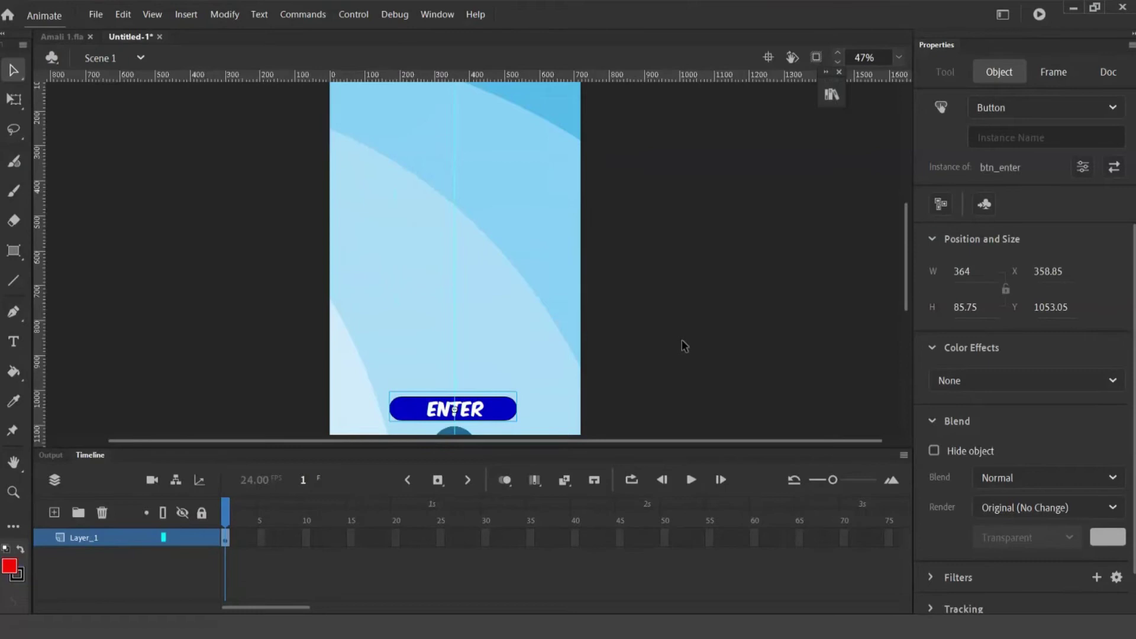
{"action": "key", "text": "ctrl+minus"}
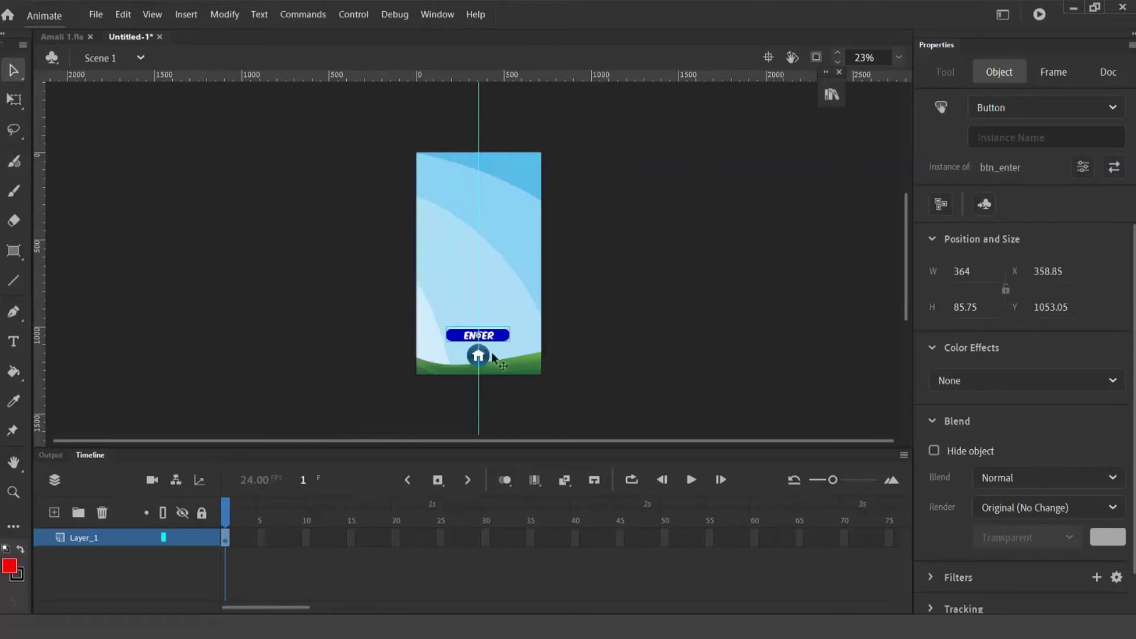
{"action": "left_click", "coordinate": [425, 303]}
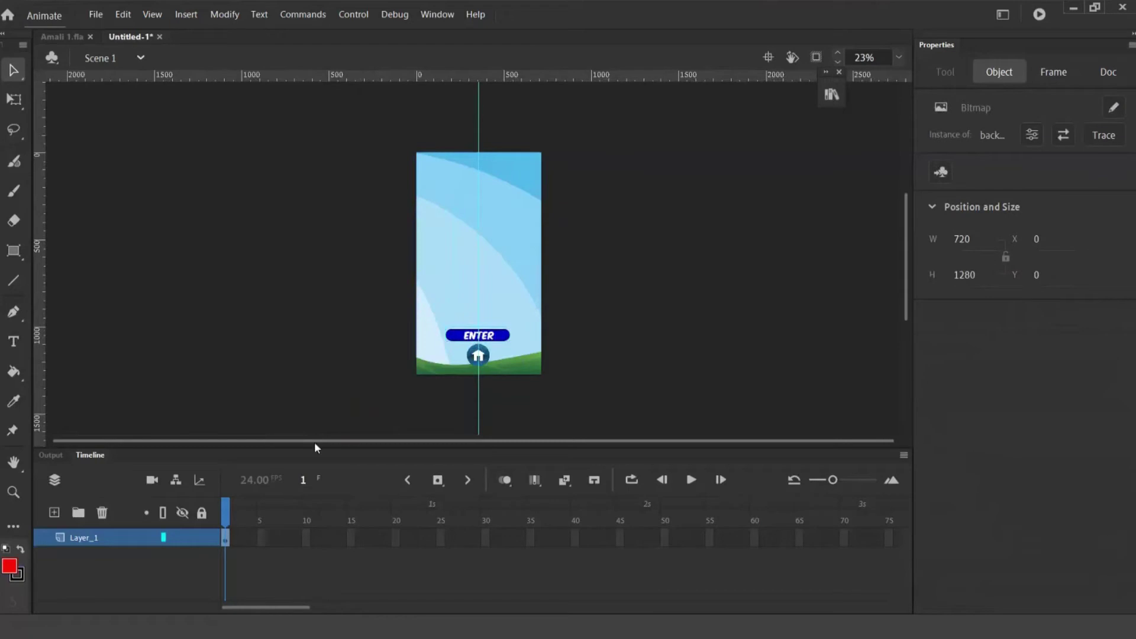
{"action": "right_click", "coordinate": [431, 282]}
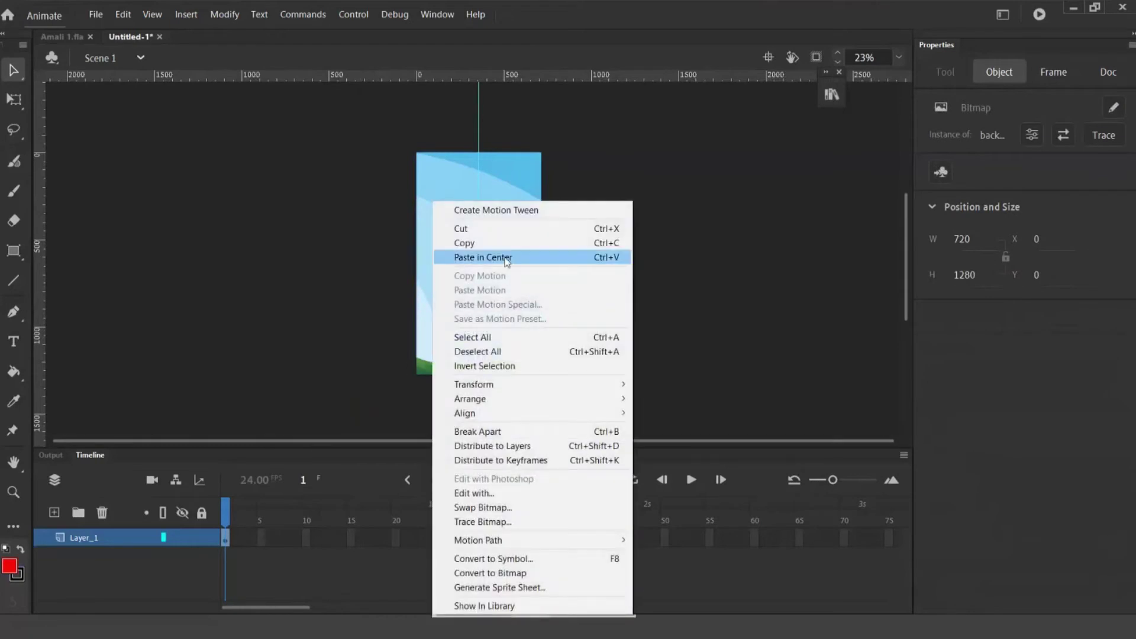
{"action": "left_click", "coordinate": [468, 244]}
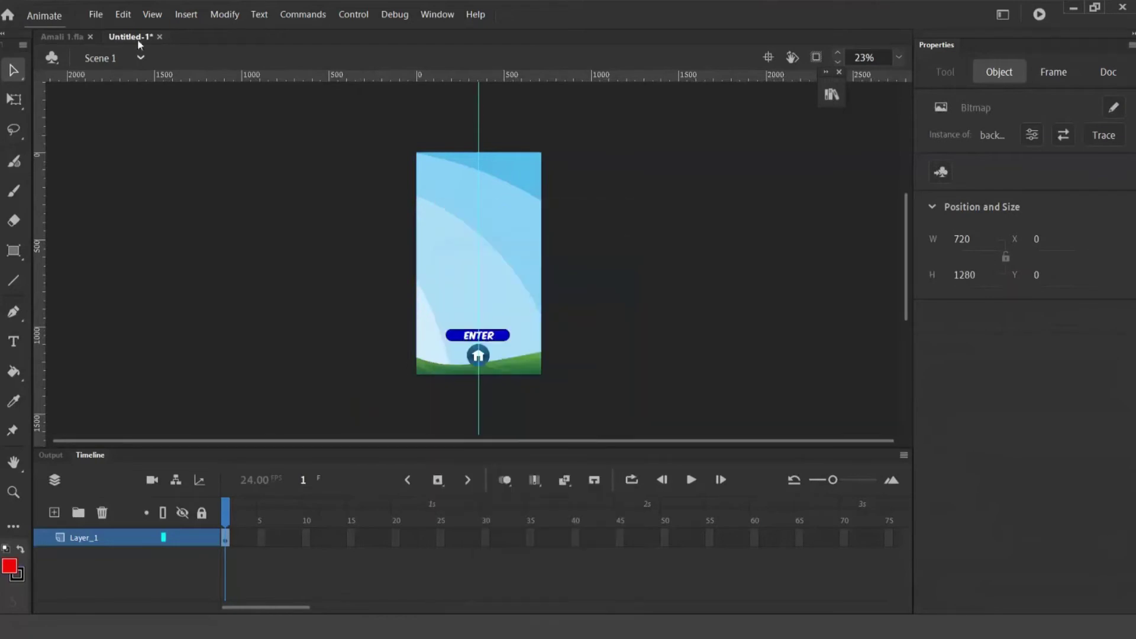
Insert a new scene into the document and check the list of scenes
{"action": "left_click", "coordinate": [175, 14]}
{"action": "left_click", "coordinate": [237, 118]}
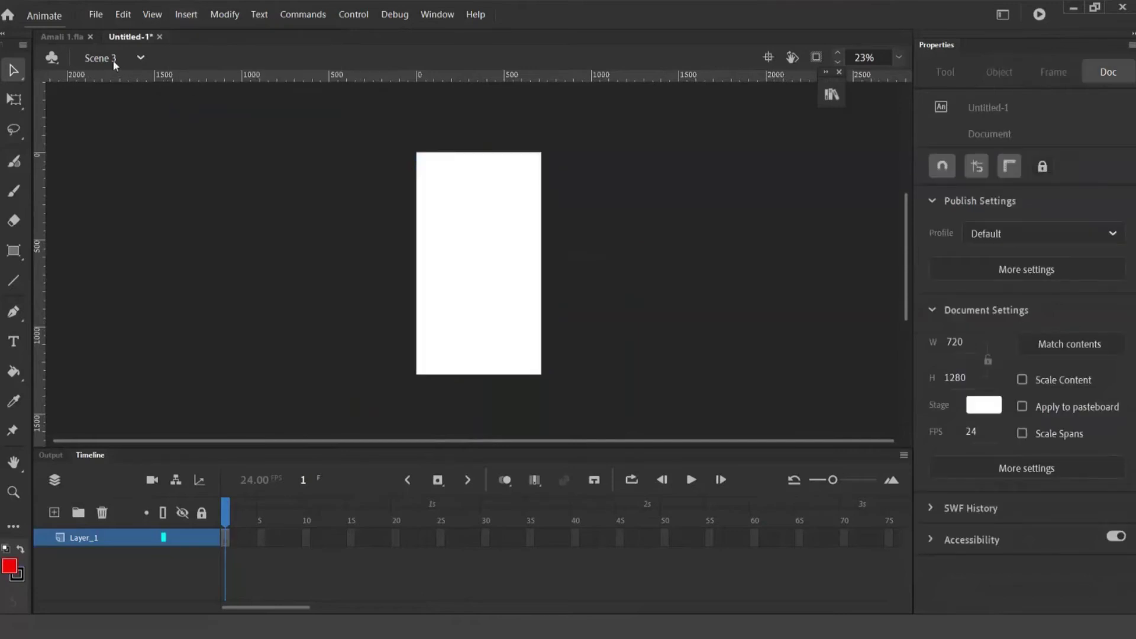
{"action": "left_click", "coordinate": [140, 58]}
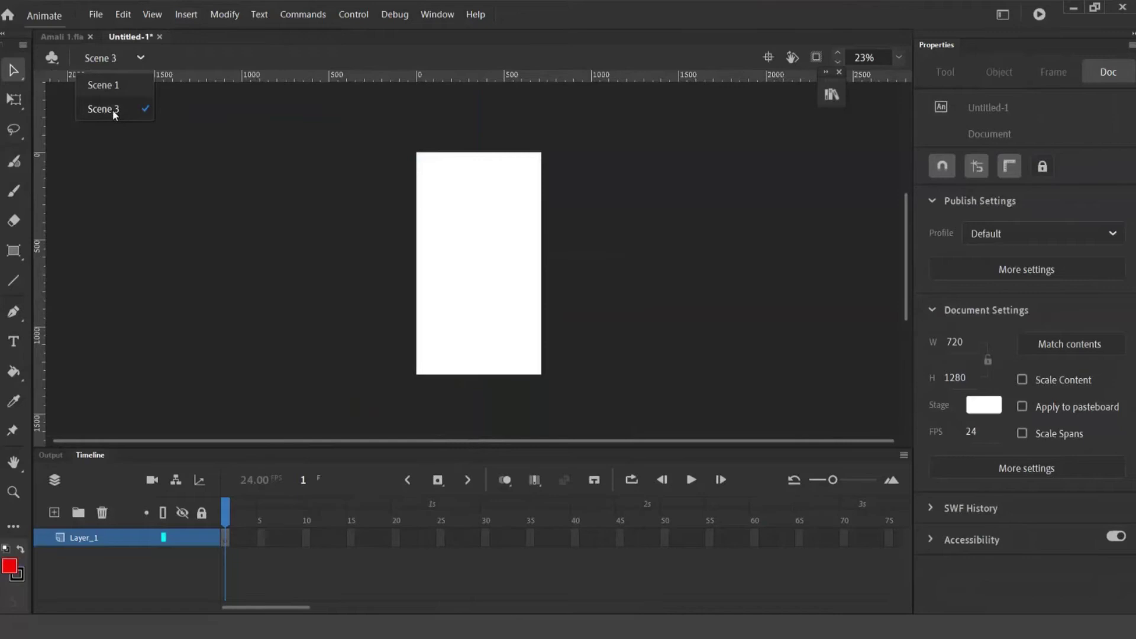
Rename the newly added scene as Scene 2
{"action": "left_click", "coordinate": [436, 14]}
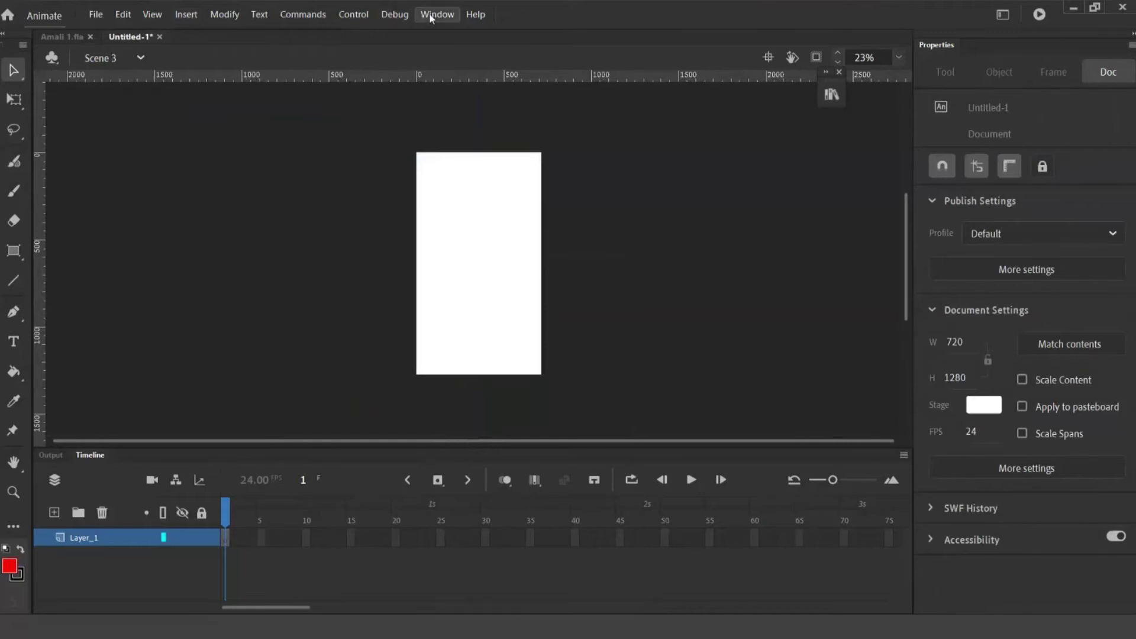
{"action": "left_click", "coordinate": [436, 14]}
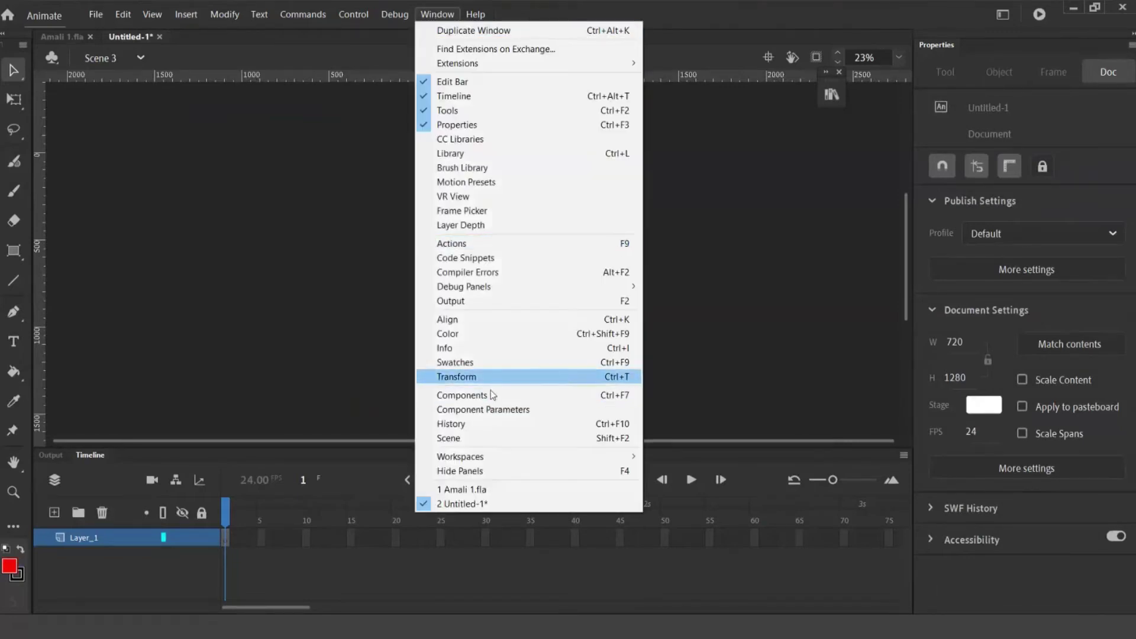
{"action": "left_click", "coordinate": [480, 438]}
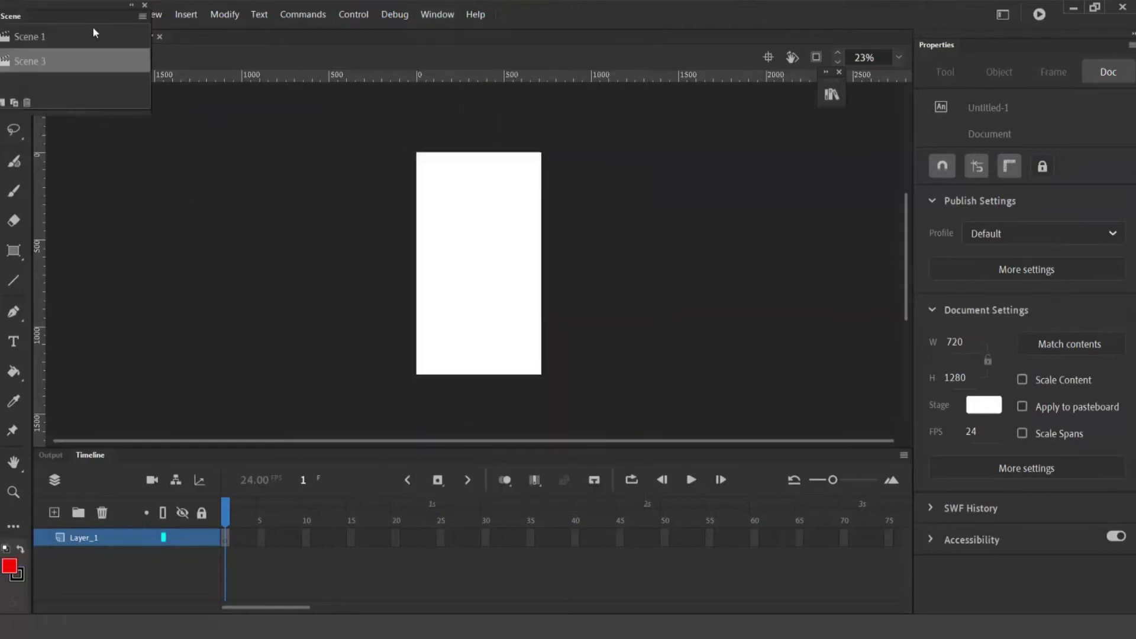
{"action": "double_click", "coordinate": [35, 61]}
{"action": "left_click", "coordinate": [59, 61]}
{"action": "double_click", "coordinate": [57, 61]}
{"action": "type", "text": "2"}
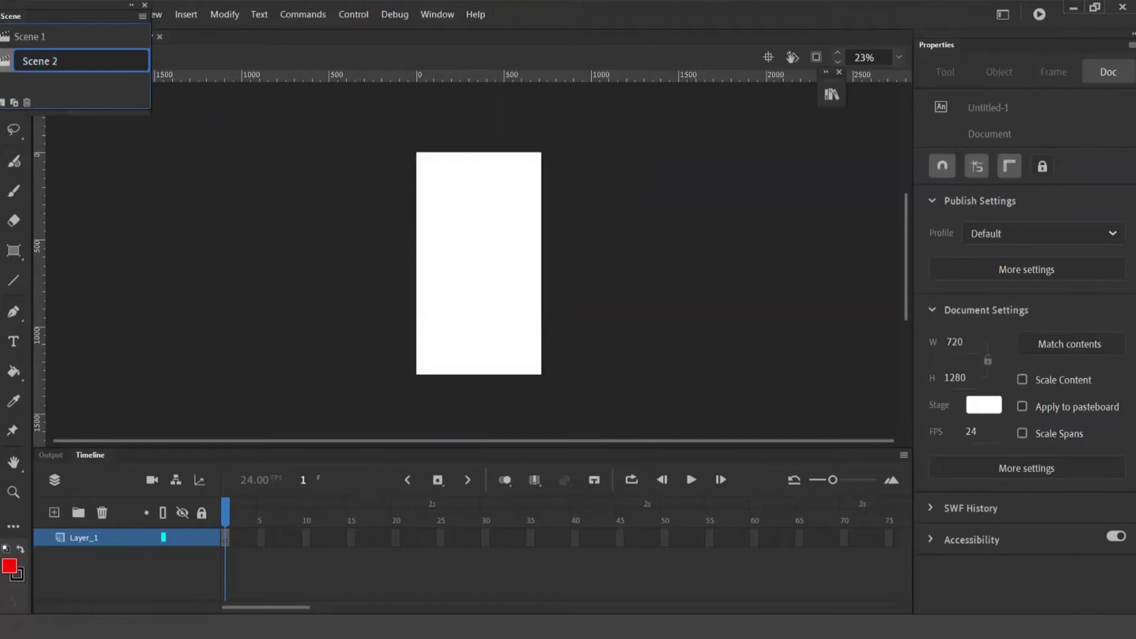
Close the scene list and paste the copied background bitmap in place on Scene 2
{"action": "left_click", "coordinate": [71, 45]}
{"action": "left_click_drag", "start_coordinate": [62, 3], "coordinate": [208, 152]}
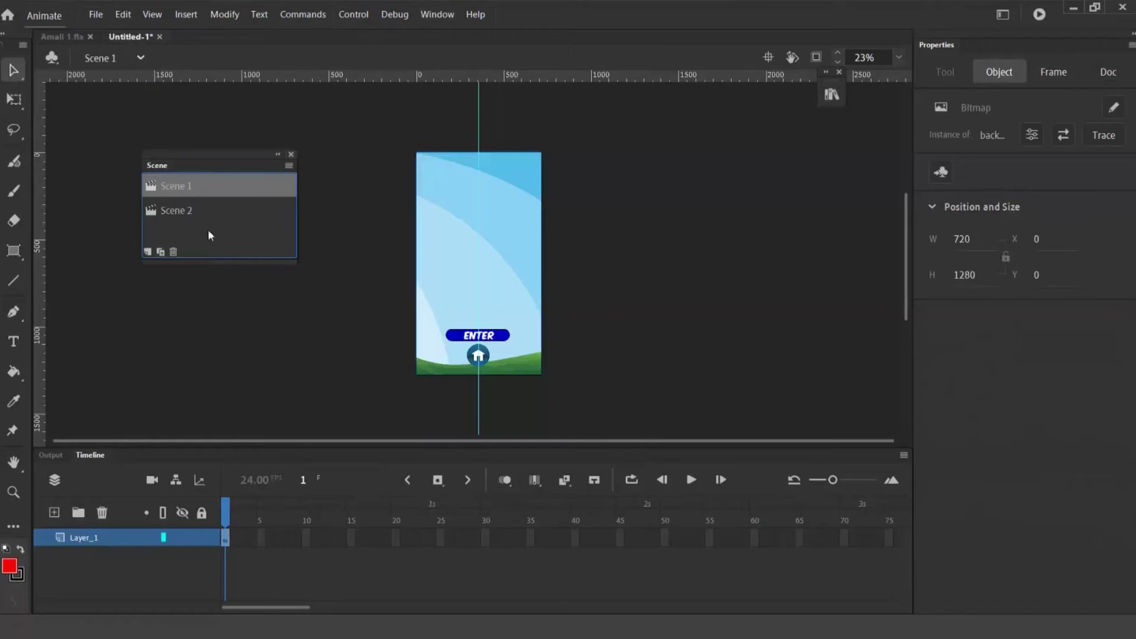
{"action": "left_click", "coordinate": [290, 154]}
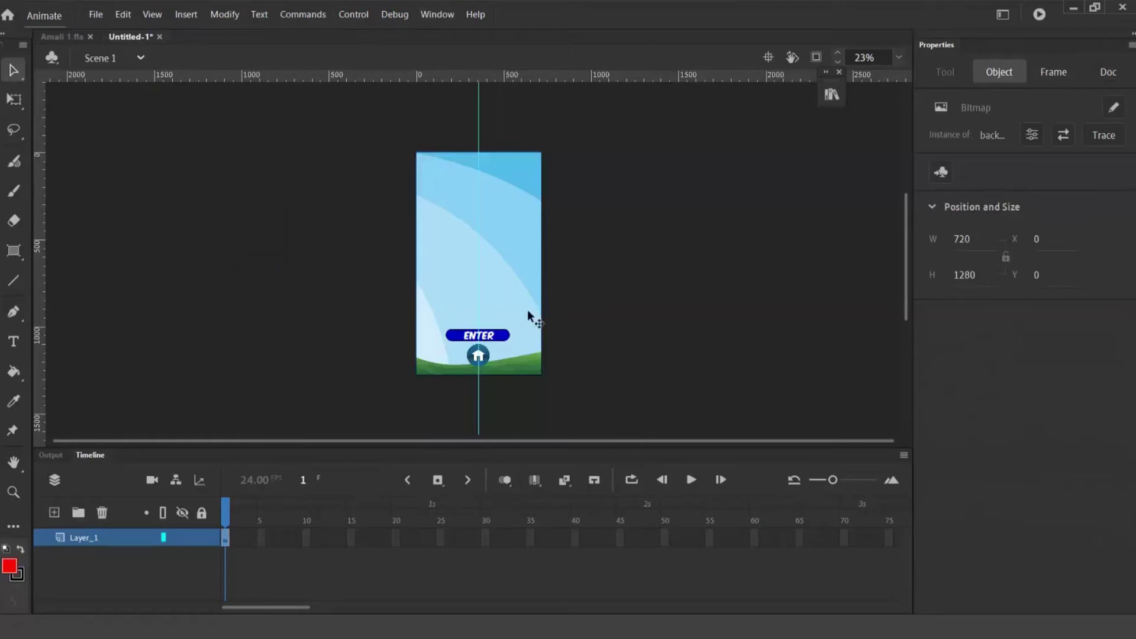
{"action": "left_click", "coordinate": [140, 57]}
{"action": "left_click", "coordinate": [118, 111]}
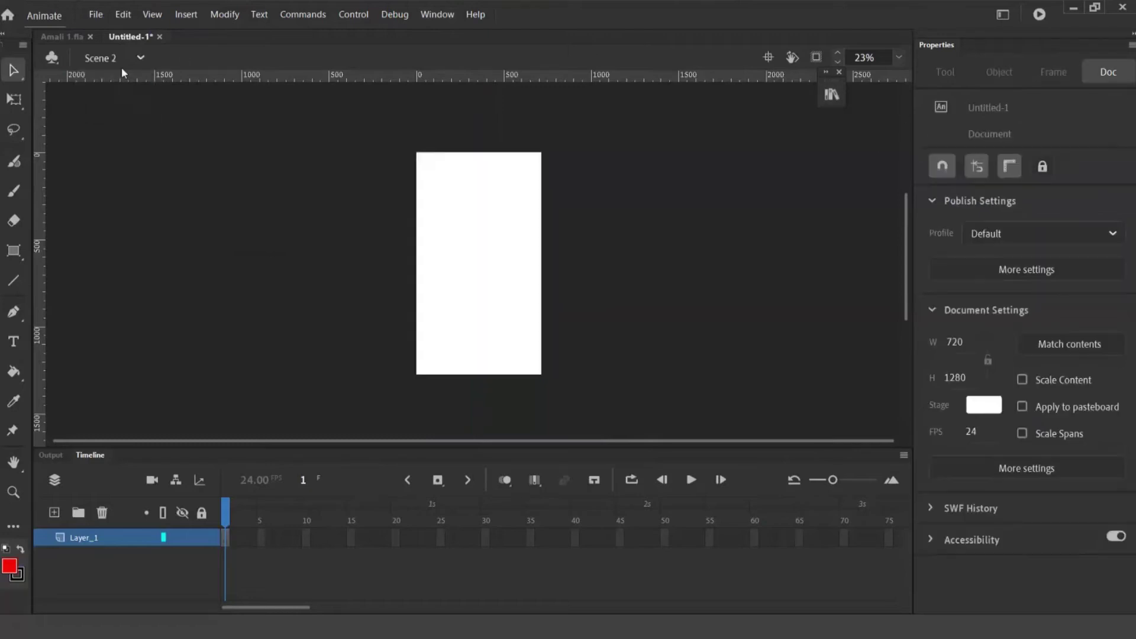
{"action": "left_click", "coordinate": [123, 15]}
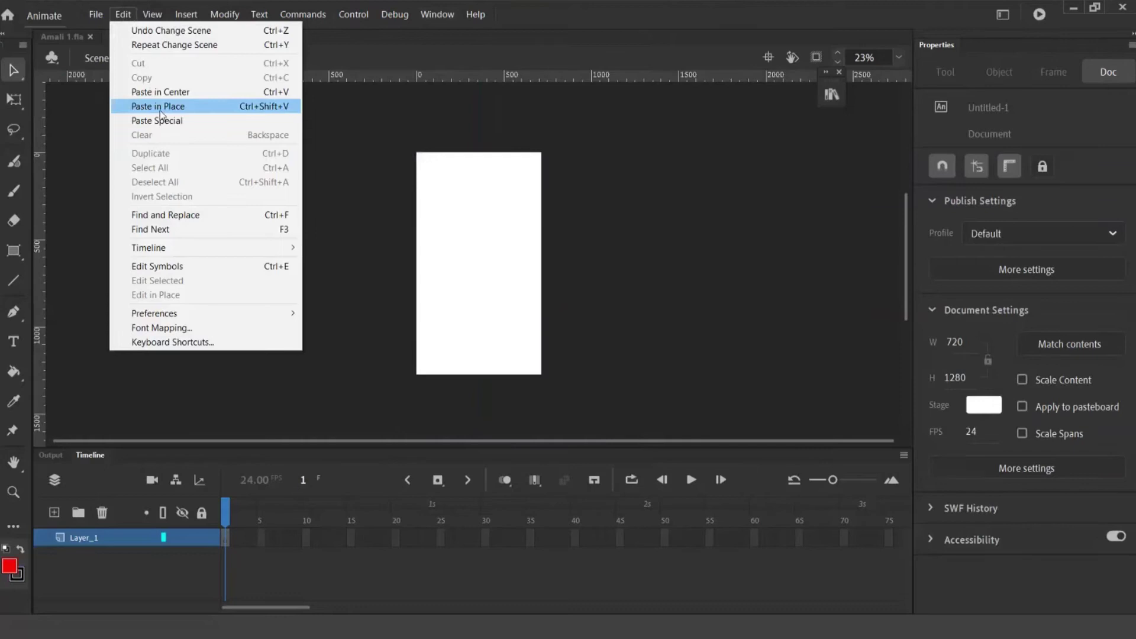
{"action": "left_click", "coordinate": [161, 109]}
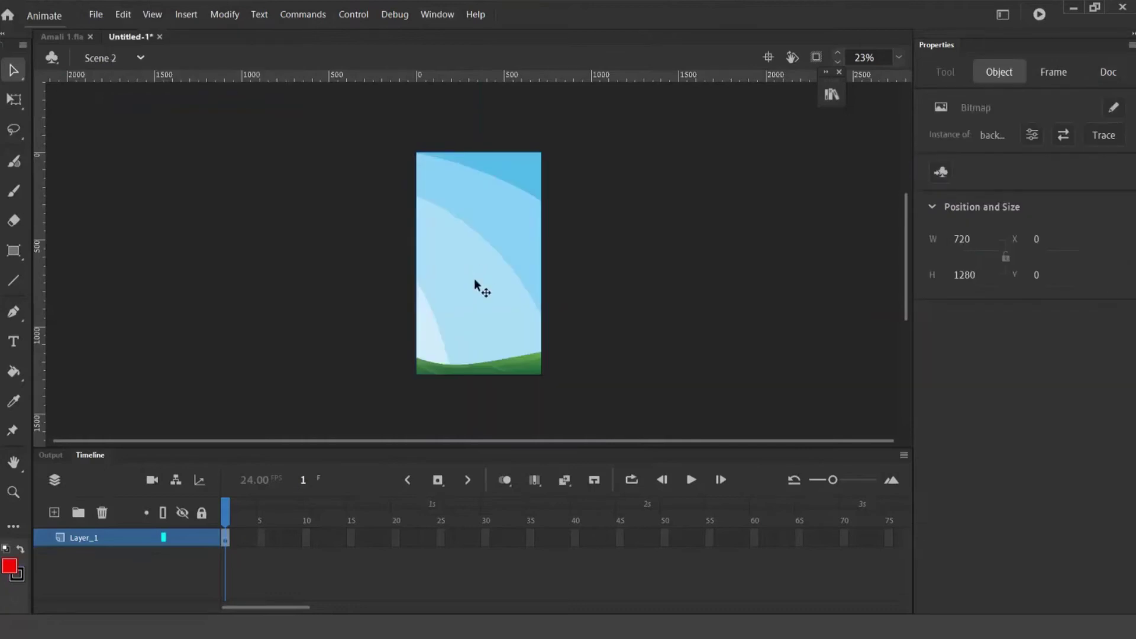
Move the home button from Scene 1 to the same position on the Scene 2 stage
{"action": "left_click", "coordinate": [140, 58]}
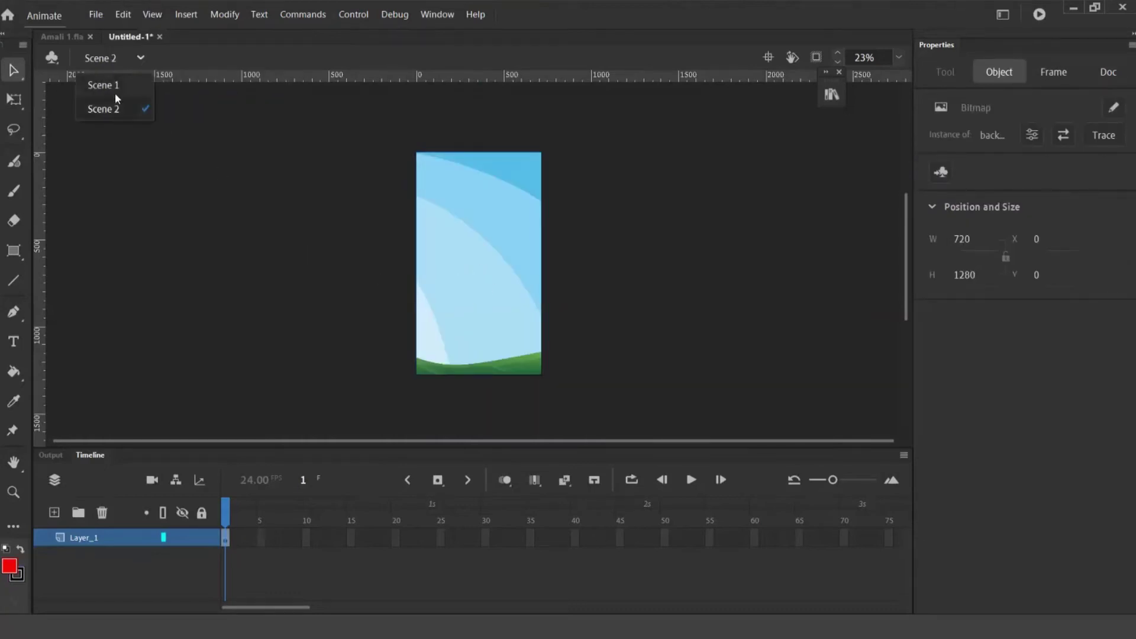
{"action": "left_click", "coordinate": [116, 88]}
{"action": "left_click", "coordinate": [477, 364]}
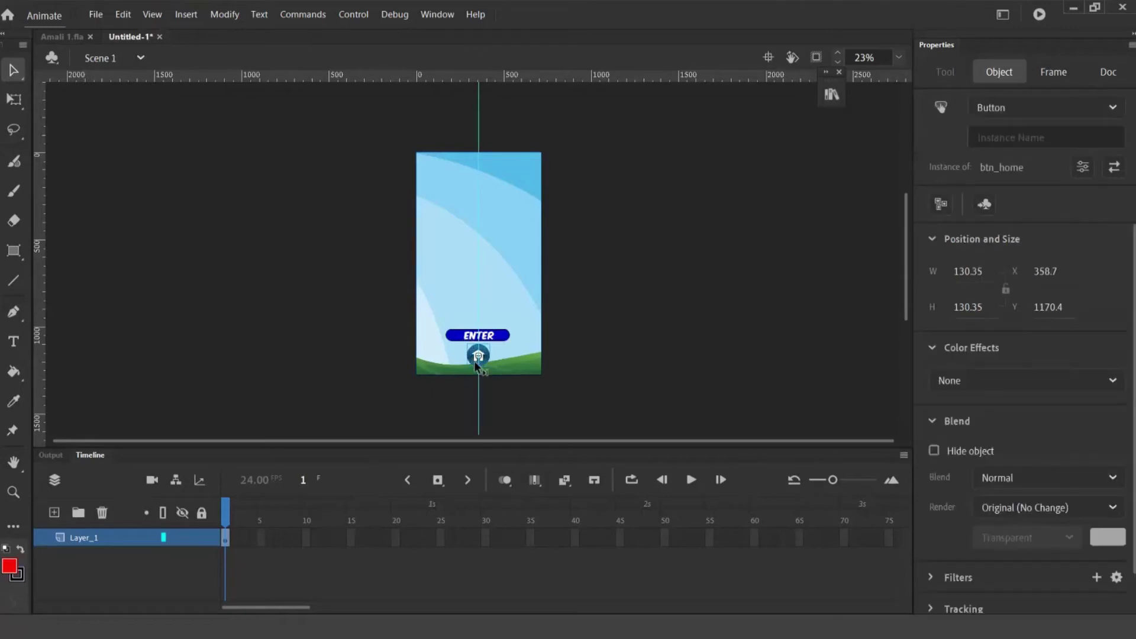
{"action": "left_click", "coordinate": [482, 370]}
{"action": "left_click", "coordinate": [484, 362]}
{"action": "key", "text": "Delete"}
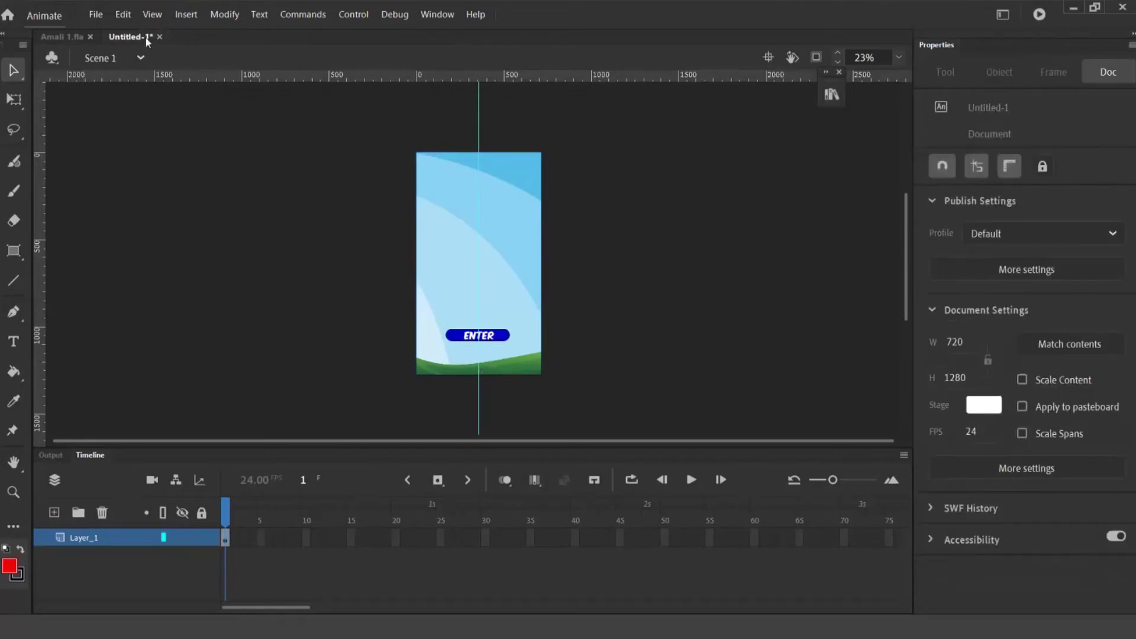
{"action": "left_click", "coordinate": [138, 59]}
{"action": "left_click", "coordinate": [109, 110]}
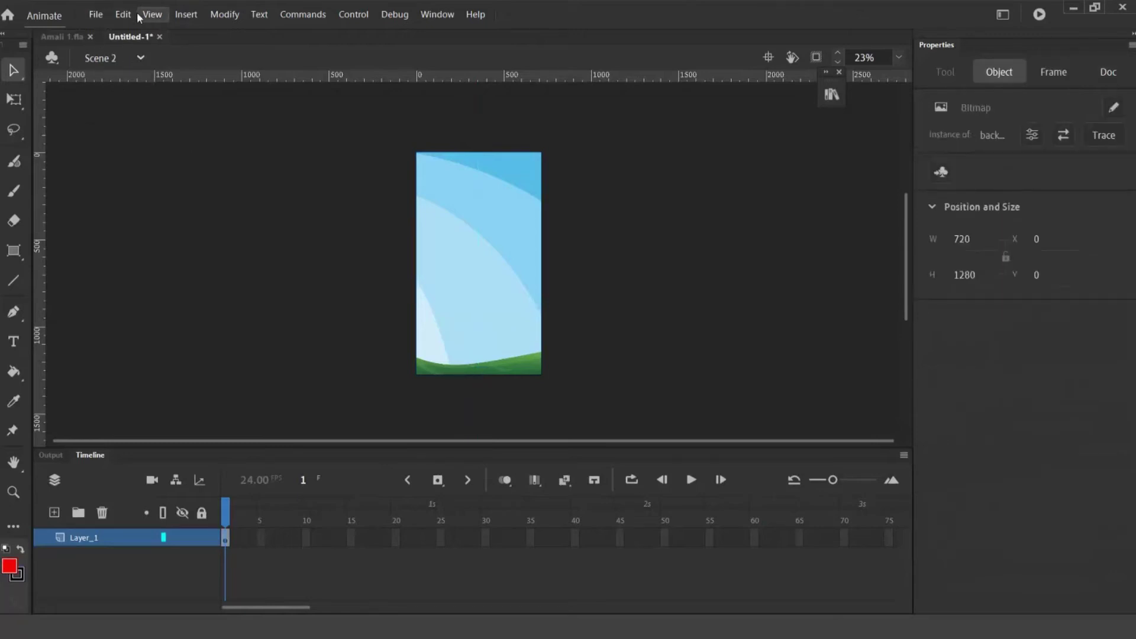
{"action": "left_click", "coordinate": [152, 14]}
{"action": "mouse_move", "coordinate": [123, 14]}
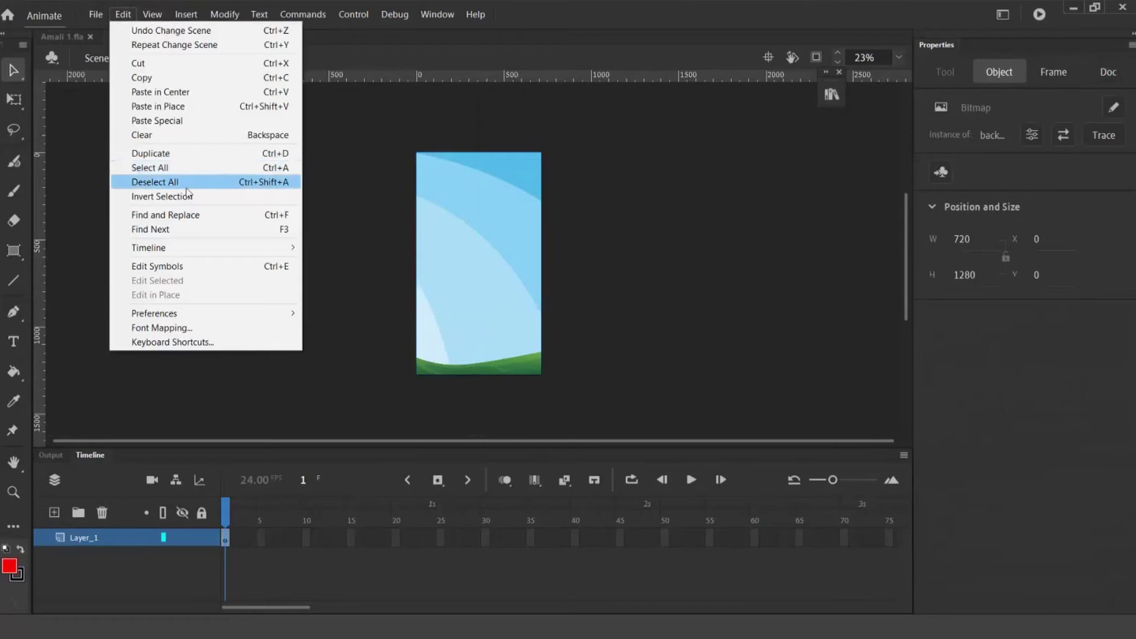
{"action": "left_click", "coordinate": [178, 106]}
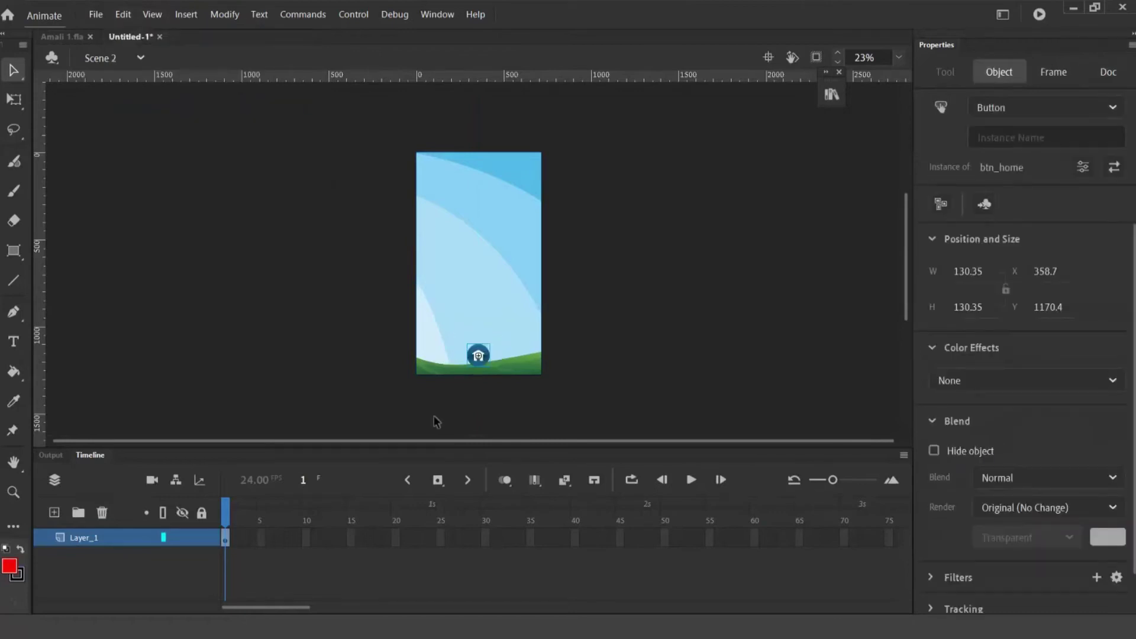
Move the Enter button on Scene 1 up to the middle of the stage, at about Y 664
{"action": "left_click", "coordinate": [135, 58]}
{"action": "left_click", "coordinate": [115, 84]}
{"action": "left_click_drag", "start_coordinate": [502, 339], "coordinate": [498, 267]}
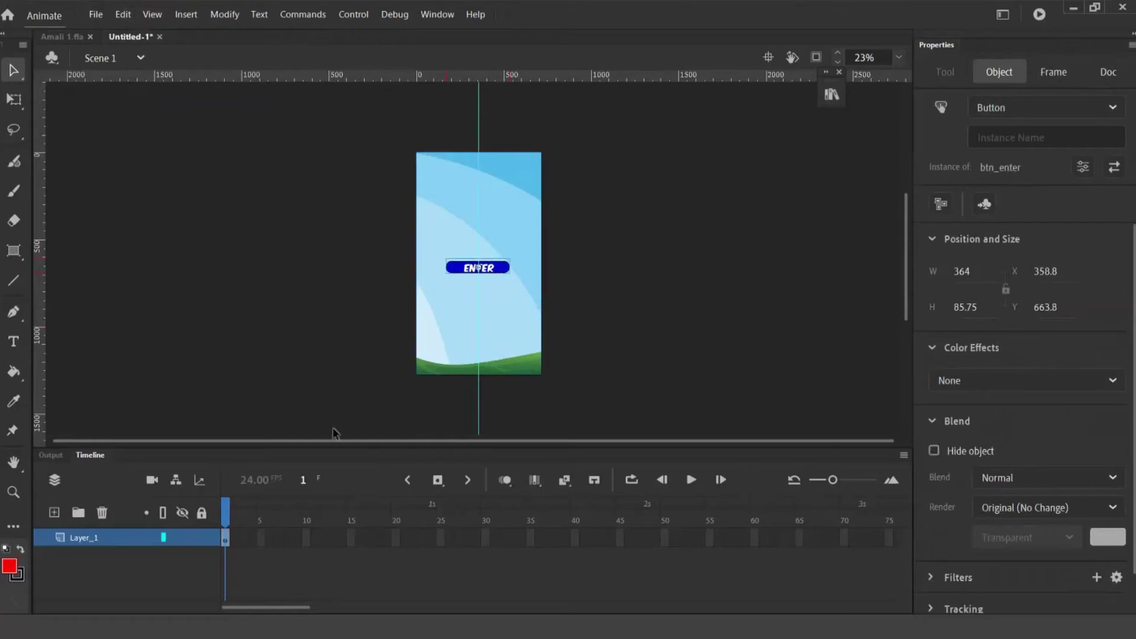
Check the home button on Scene 2, return to Scene 1 and deselect the Enter button
{"action": "left_click", "coordinate": [140, 57]}
{"action": "left_click", "coordinate": [127, 113]}
{"action": "left_click", "coordinate": [480, 355]}
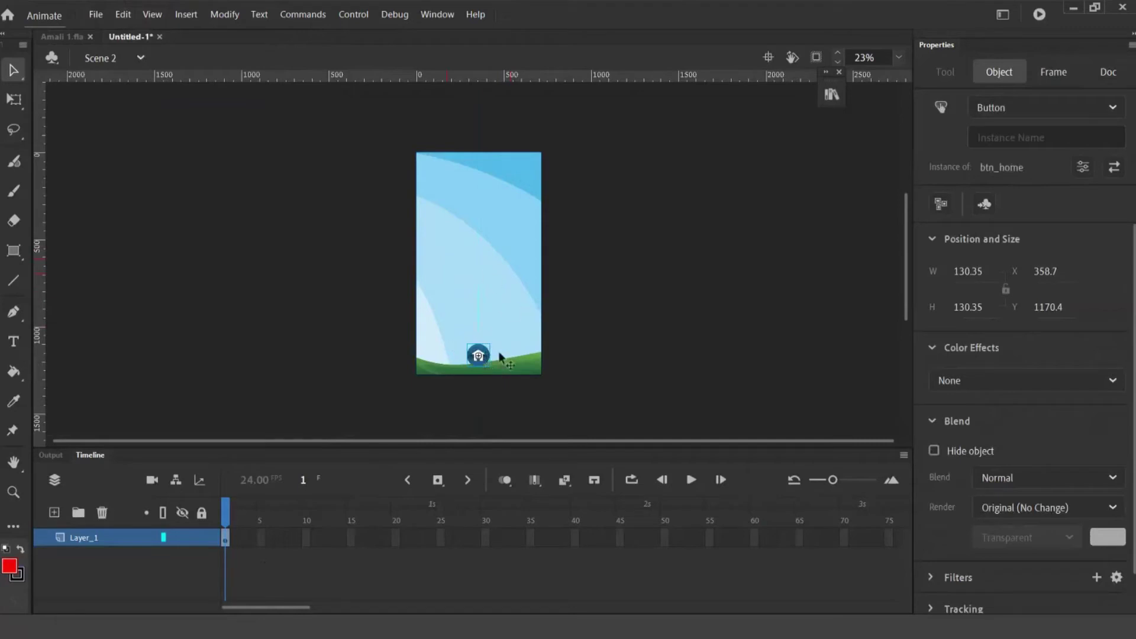
{"action": "left_click", "coordinate": [137, 60]}
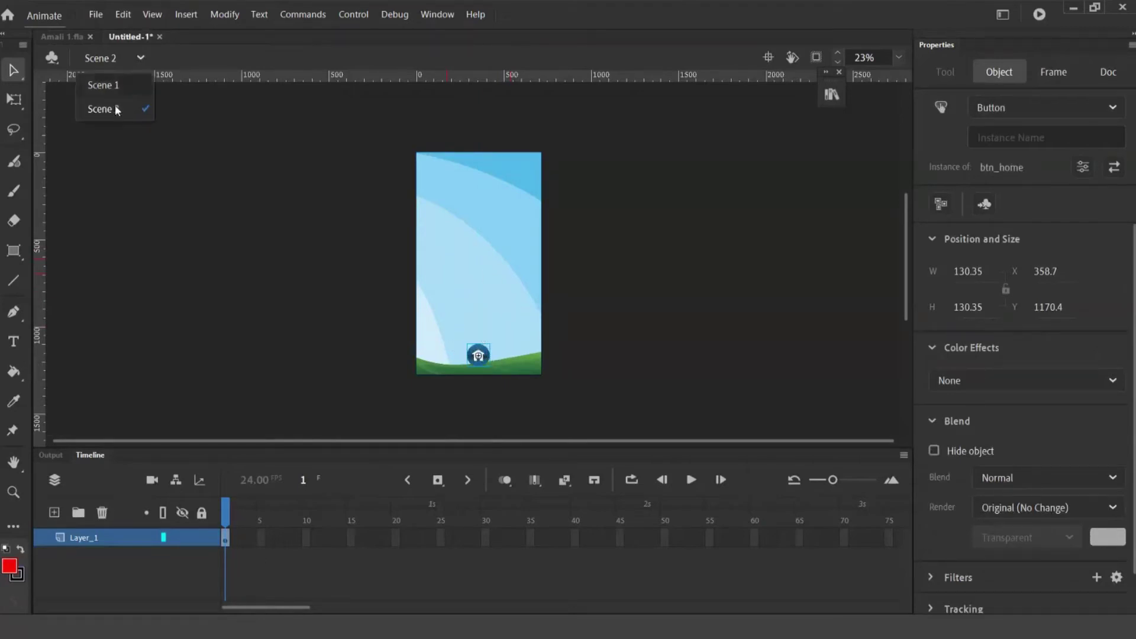
{"action": "left_click", "coordinate": [113, 88]}
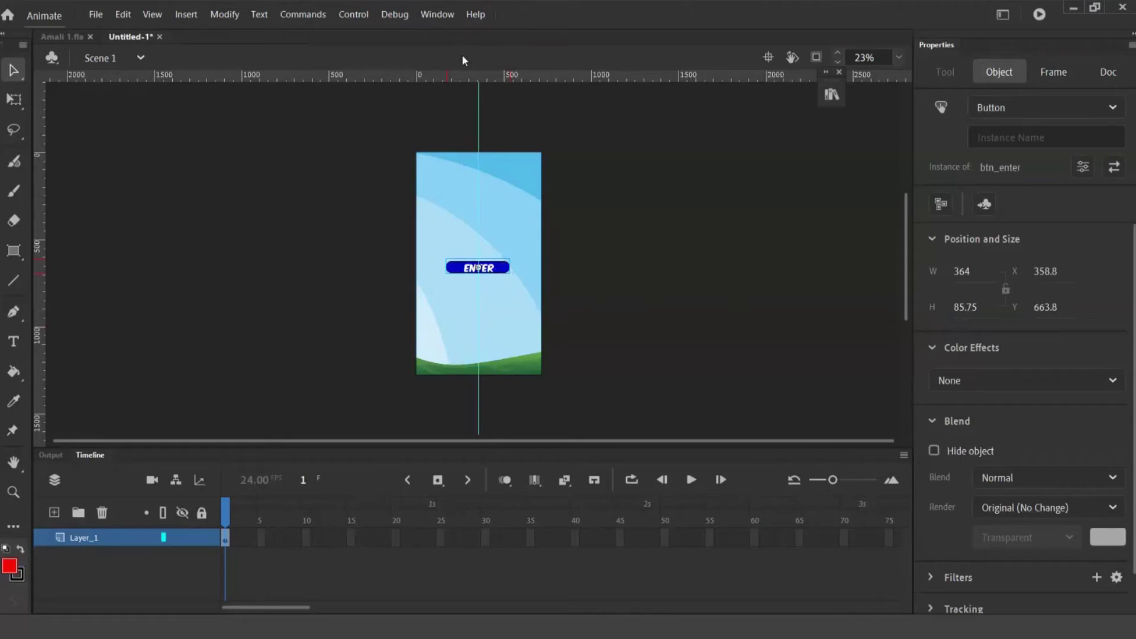
{"action": "right_click", "coordinate": [491, 270]}
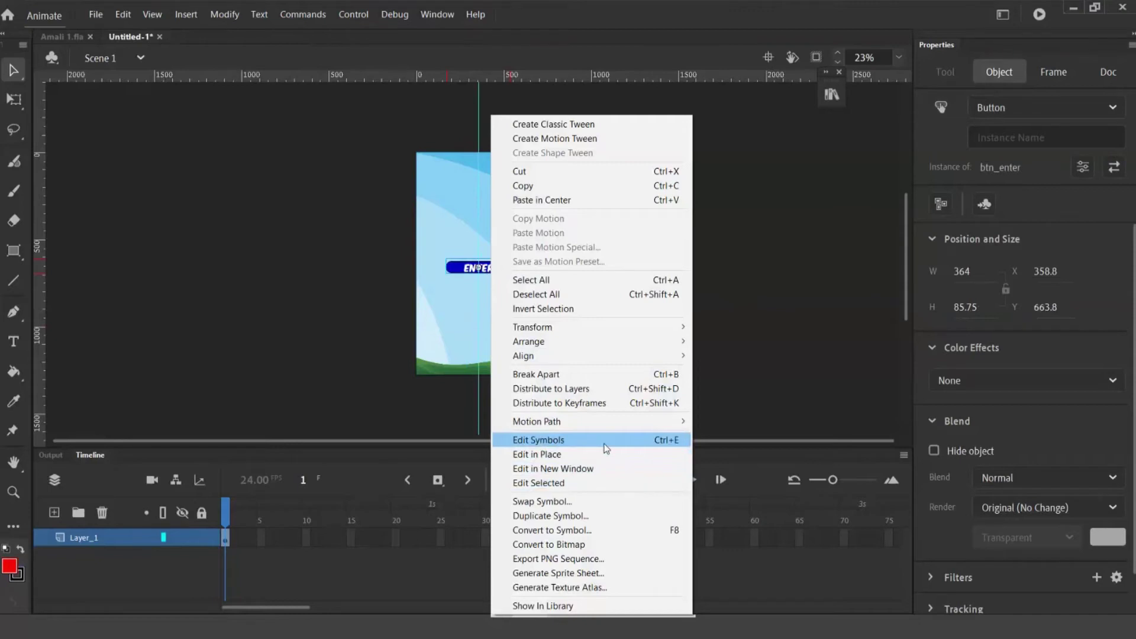
{"action": "left_click", "coordinate": [796, 404]}
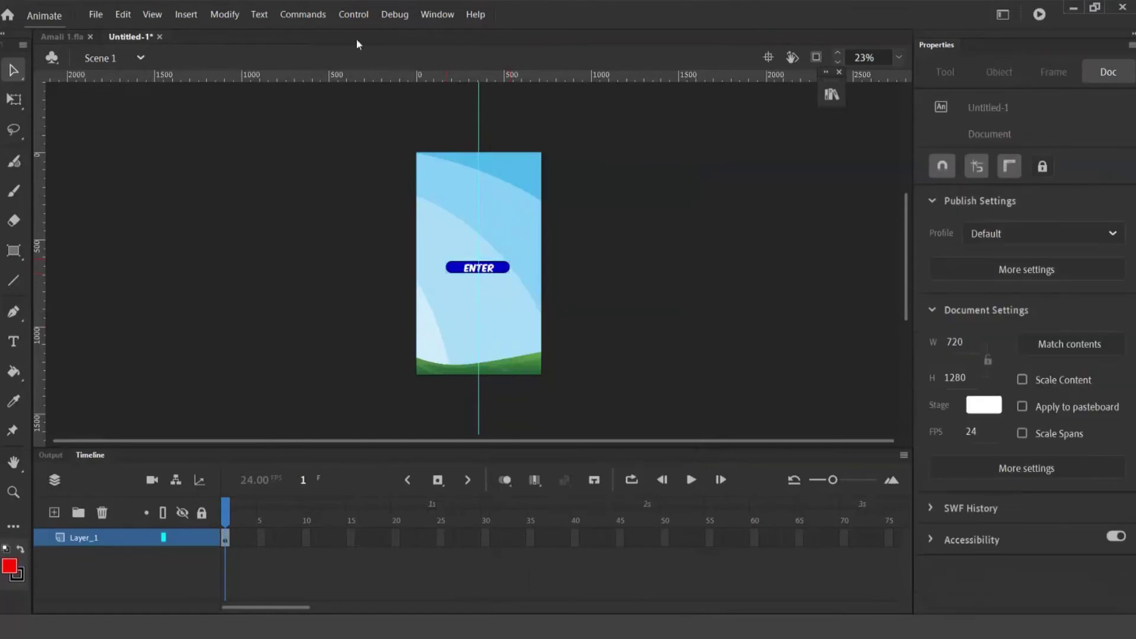
Open the Actions editor for Scene 1 and show the ActionScript Timeline Navigation code snippets
{"action": "left_click", "coordinate": [438, 14]}
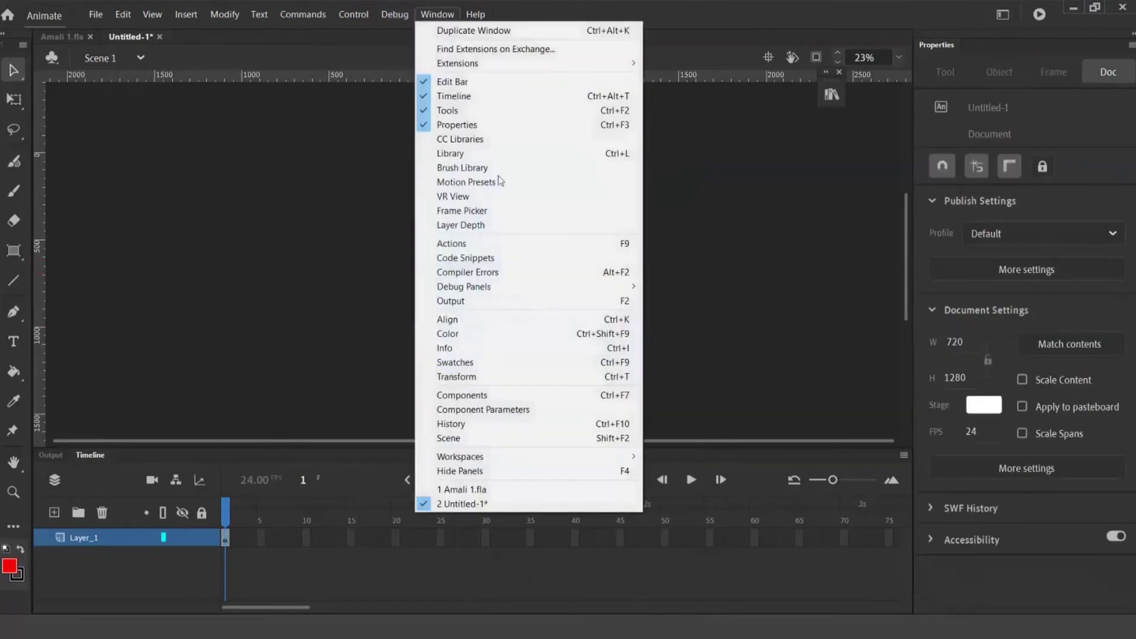
{"action": "left_click", "coordinate": [494, 246]}
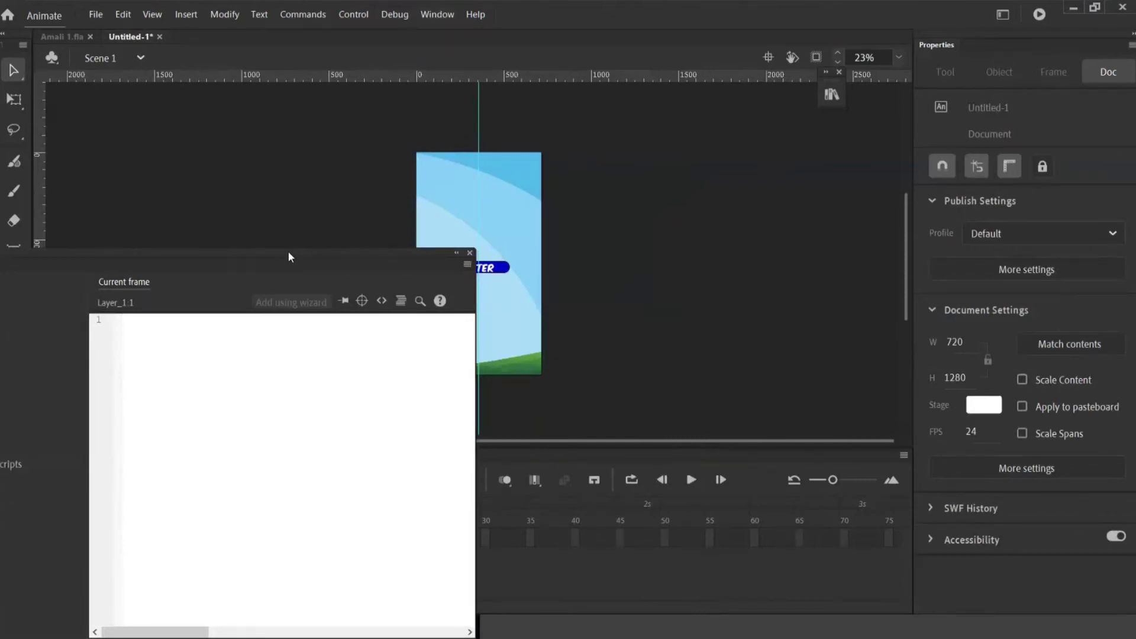
{"action": "left_click_drag", "start_coordinate": [289, 250], "coordinate": [289, 99]}
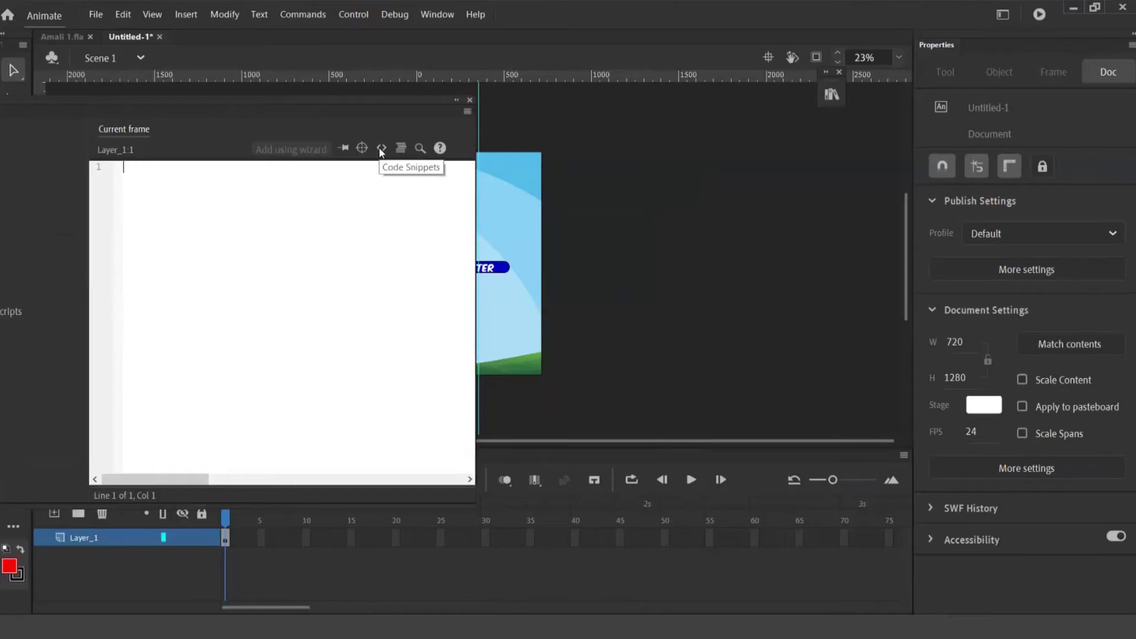
{"action": "left_click", "coordinate": [381, 149]}
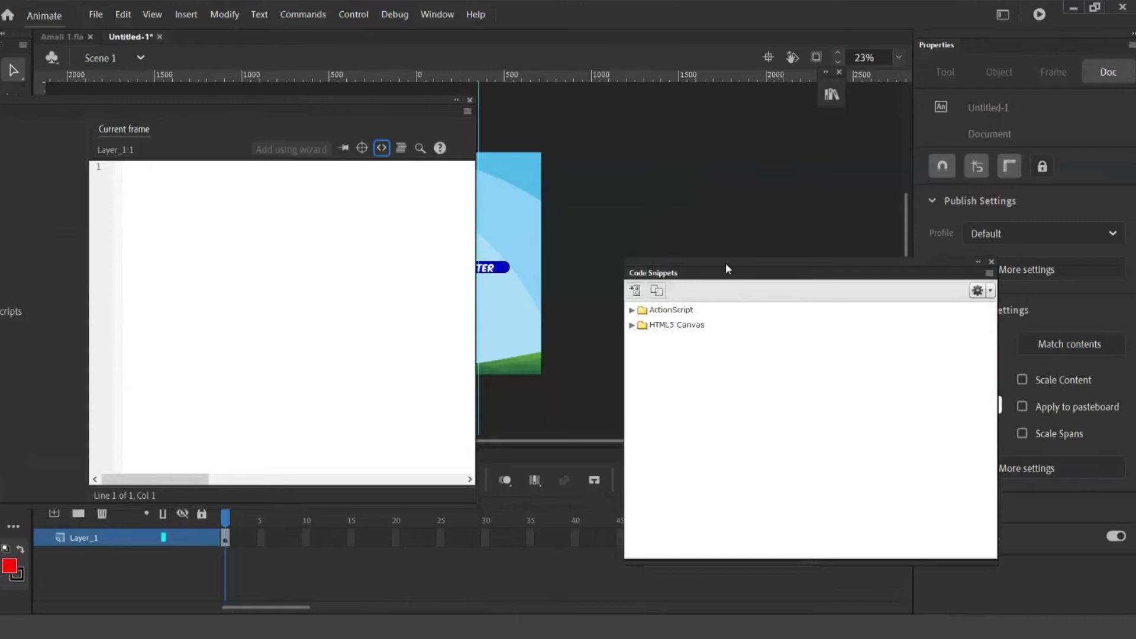
{"action": "left_click_drag", "start_coordinate": [725, 263], "coordinate": [683, 215]}
{"action": "left_click", "coordinate": [588, 263]}
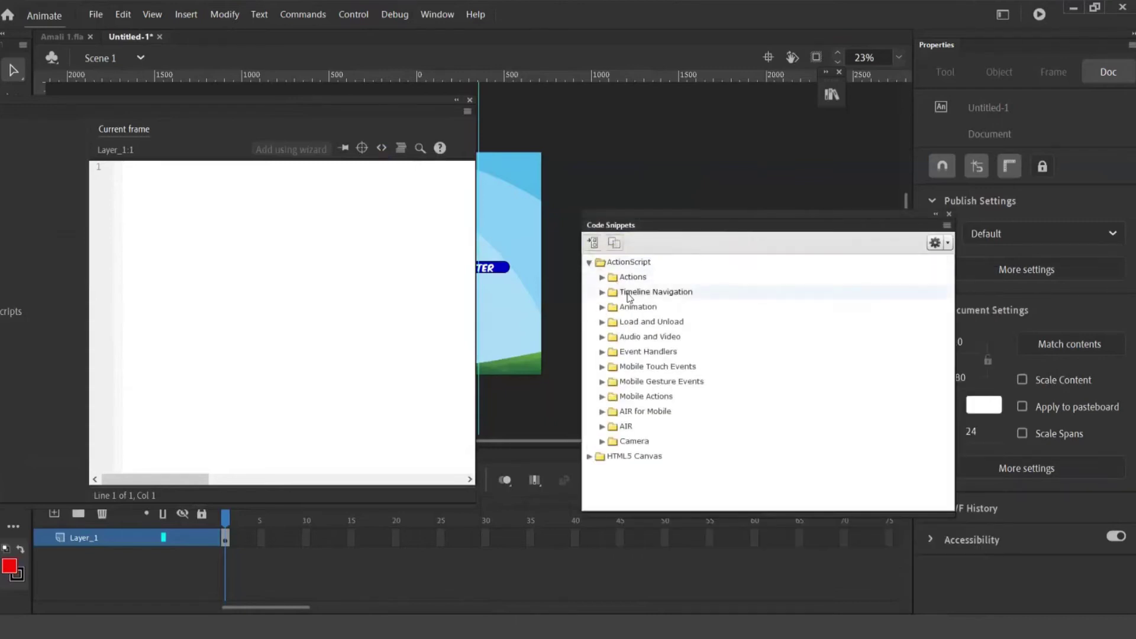
{"action": "left_click", "coordinate": [601, 292]}
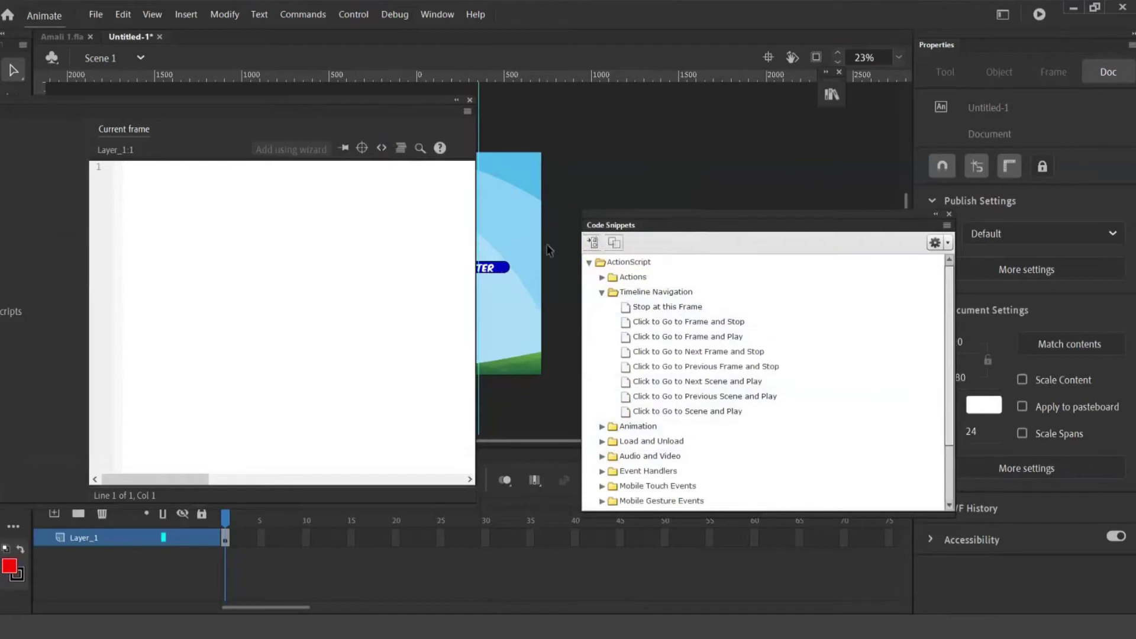
Give the Enter button on Scene 1 the instance name btn_login
{"action": "left_click", "coordinate": [516, 278]}
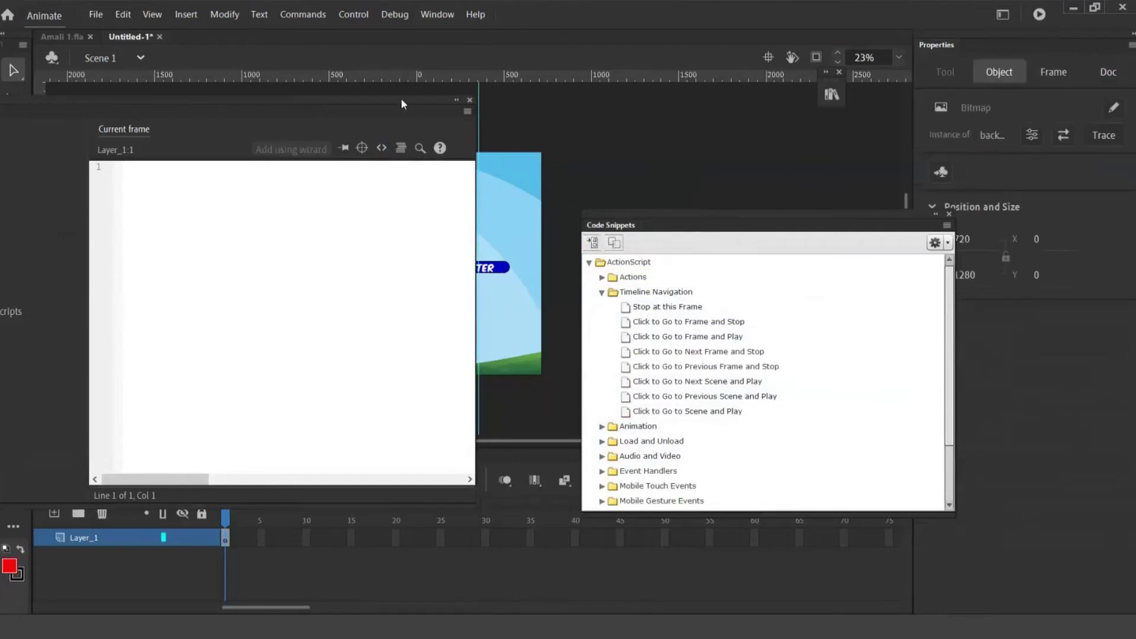
{"action": "left_click_drag", "start_coordinate": [401, 104], "coordinate": [309, 124]}
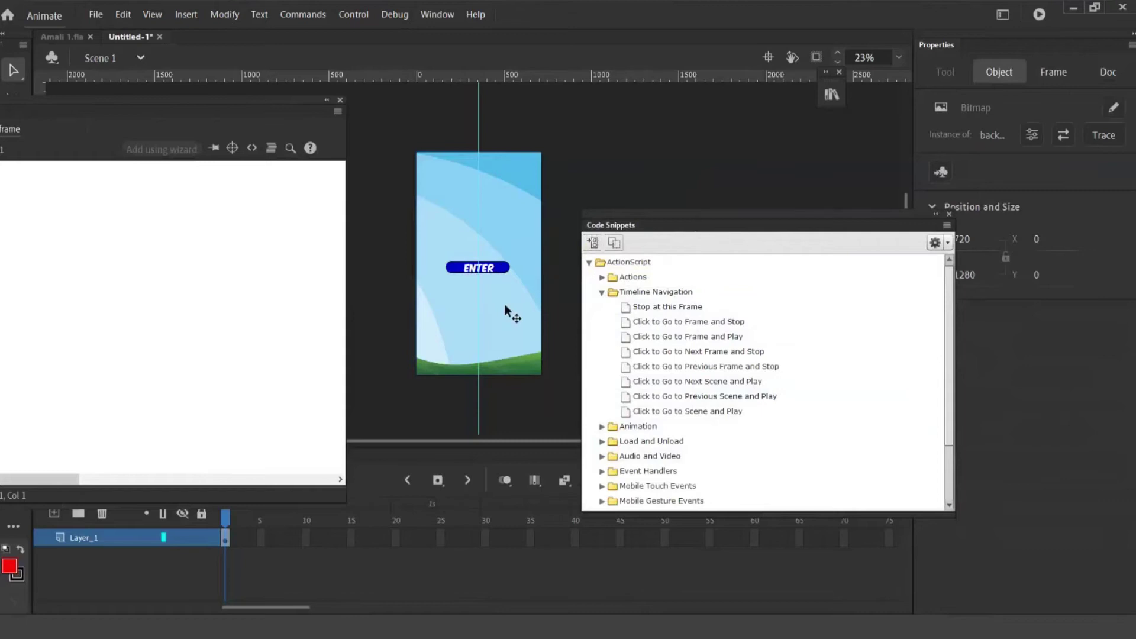
{"action": "left_click", "coordinate": [507, 271]}
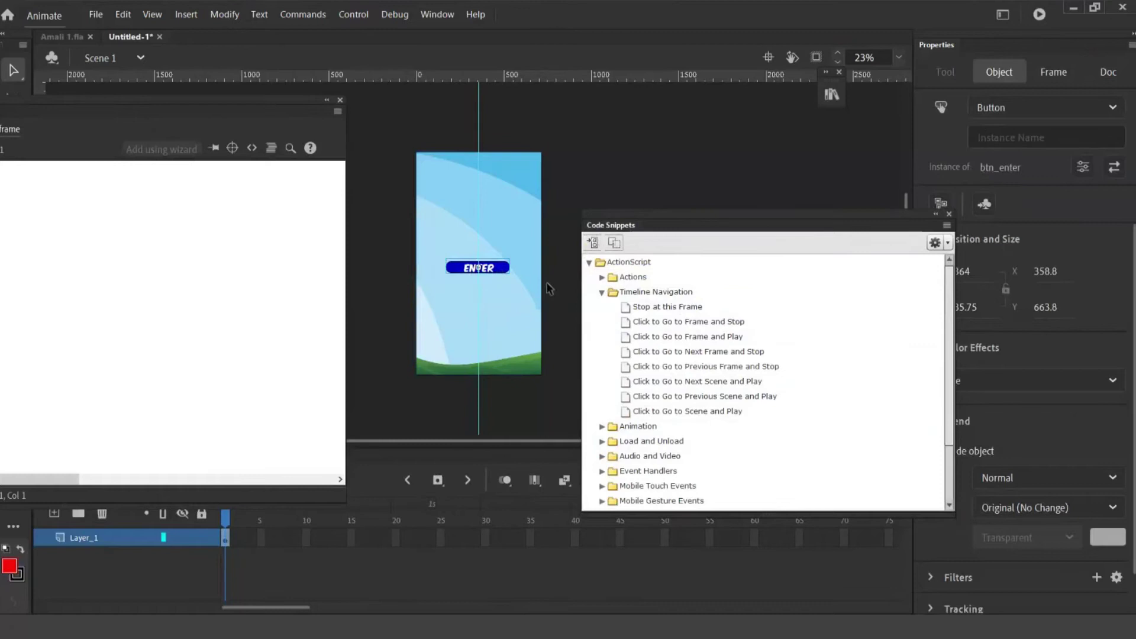
{"action": "left_click", "coordinate": [994, 146]}
{"action": "type", "text": "b"}
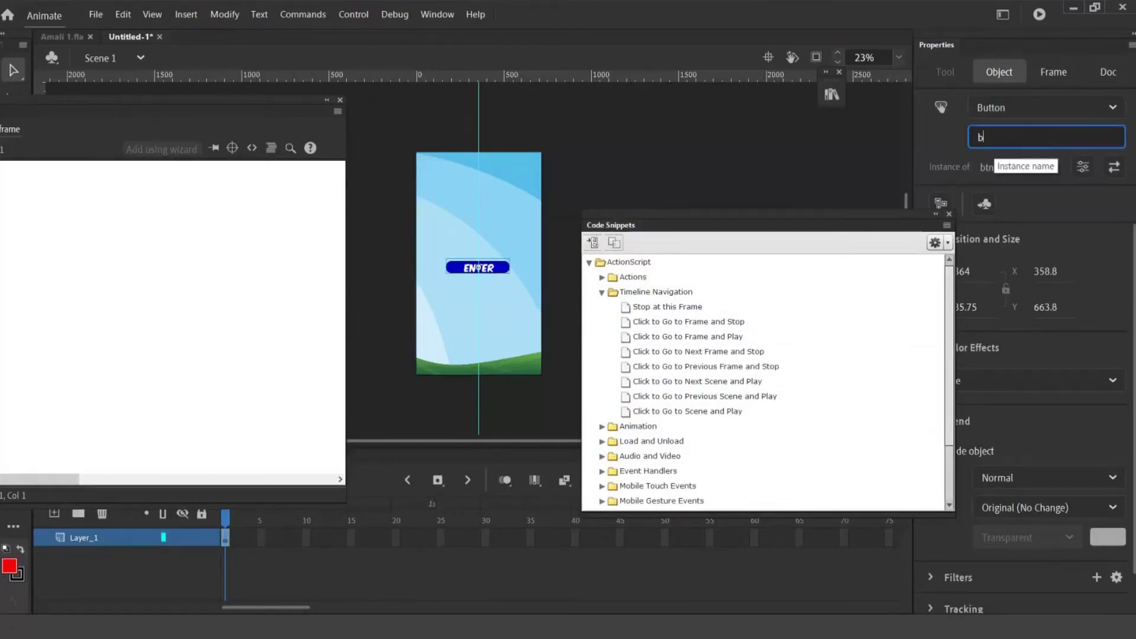
{"action": "type", "text": "tn_ente"}
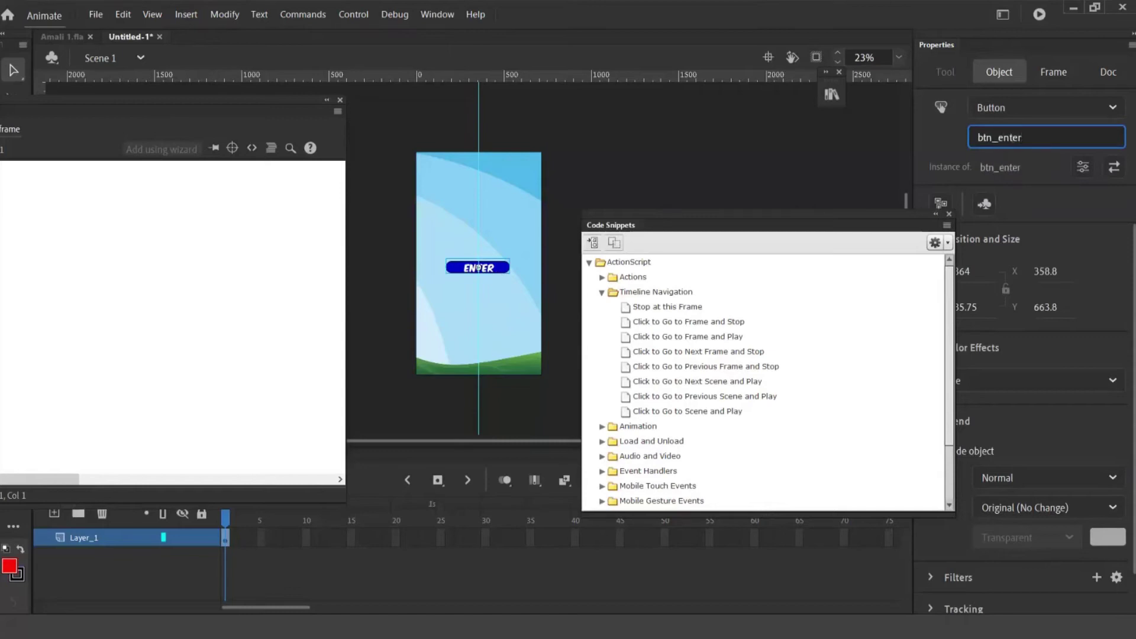
{"action": "type", "text": "r"}
{"action": "key", "text": "BackSpace"}
{"action": "key", "text": "BackSpace"}
{"action": "key", "text": "BackSpace"}
{"action": "key", "text": "BackSpace"}
{"action": "key", "text": "BackSpace"}
{"action": "type", "text": "masuk"}
{"action": "key", "text": "BackSpace"}
{"action": "key", "text": "BackSpace"}
{"action": "key", "text": "BackSpace"}
{"action": "key", "text": "BackSpace"}
{"action": "type", "text": "login"}
Apply the Click to Go to Scene and Play snippet to the Enter button
{"action": "left_click_drag", "start_coordinate": [239, 105], "coordinate": [307, 107]}
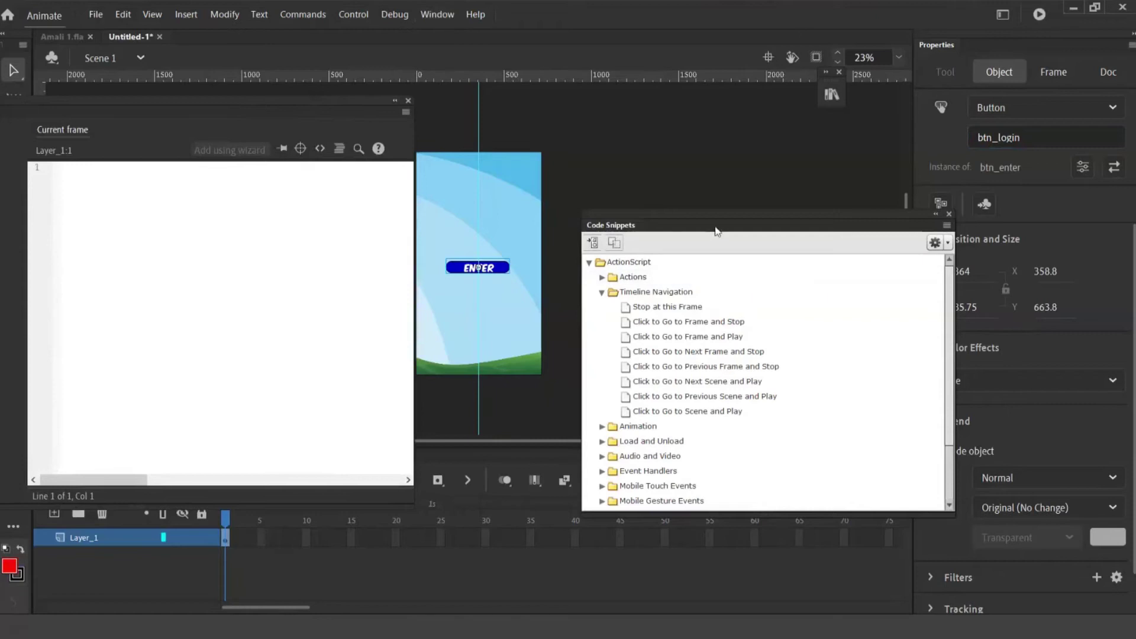
{"action": "left_click_drag", "start_coordinate": [713, 219], "coordinate": [721, 187]}
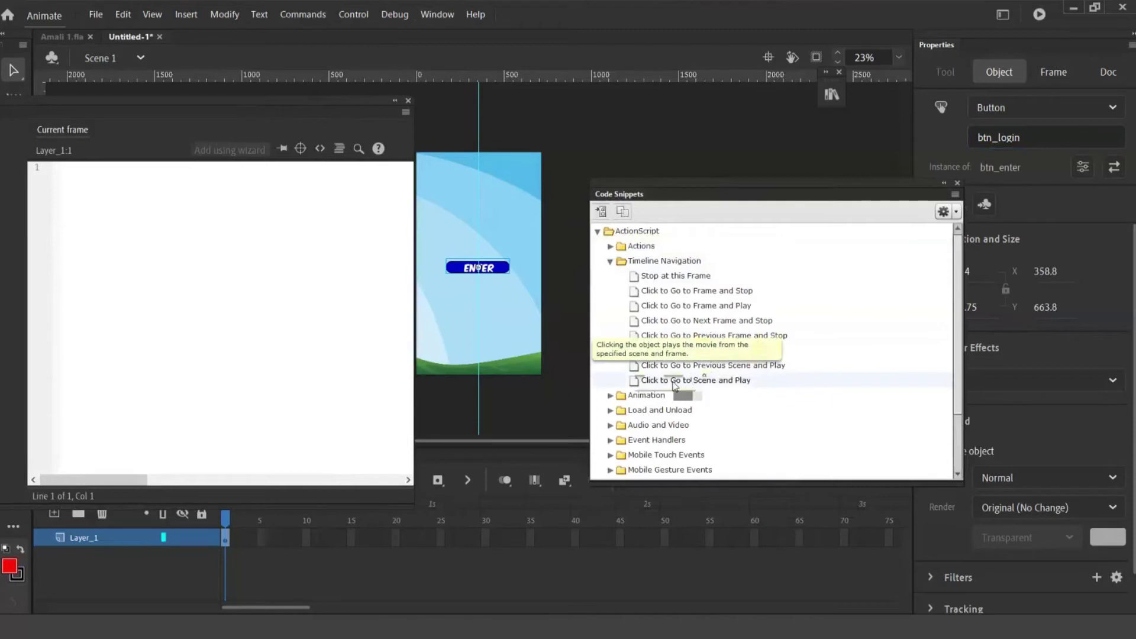
{"action": "double_click", "coordinate": [725, 381]}
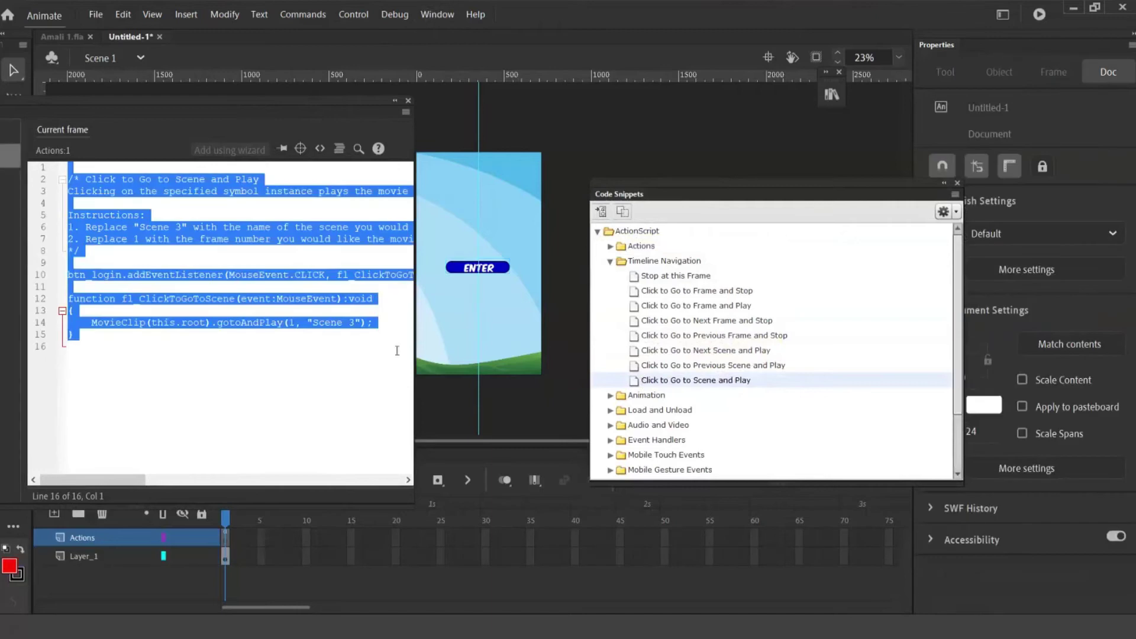
Set the snippet's gotoAndPlay target to "Scene 2", test the movie and close the preview
{"action": "left_click_drag", "start_coordinate": [417, 485], "coordinate": [521, 484]}
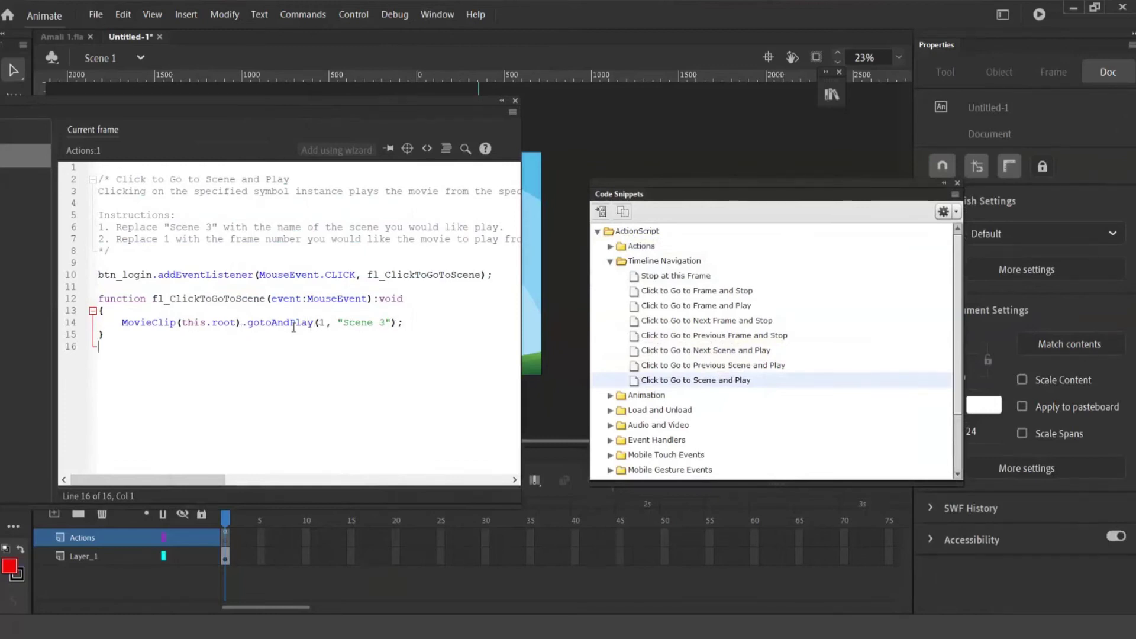
{"action": "double_click", "coordinate": [322, 322]}
{"action": "left_click_drag", "start_coordinate": [343, 323], "coordinate": [385, 323]}
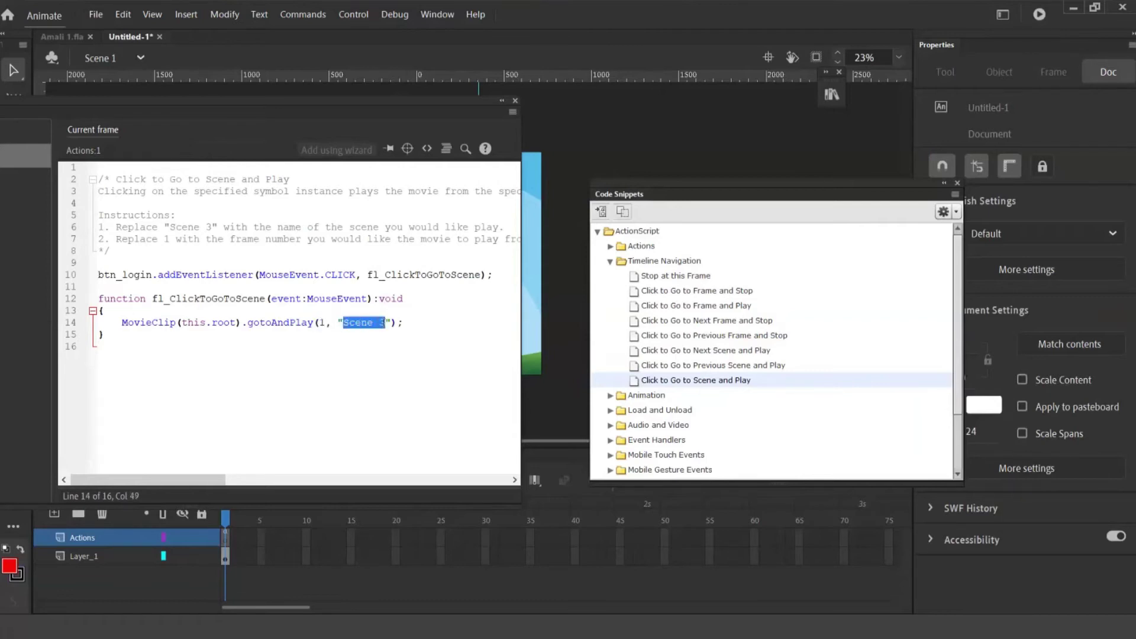
{"action": "left_click_drag", "start_coordinate": [385, 323], "coordinate": [380, 323]}
{"action": "type", "text": "2"}
{"action": "key", "text": "ctrl+Return"}
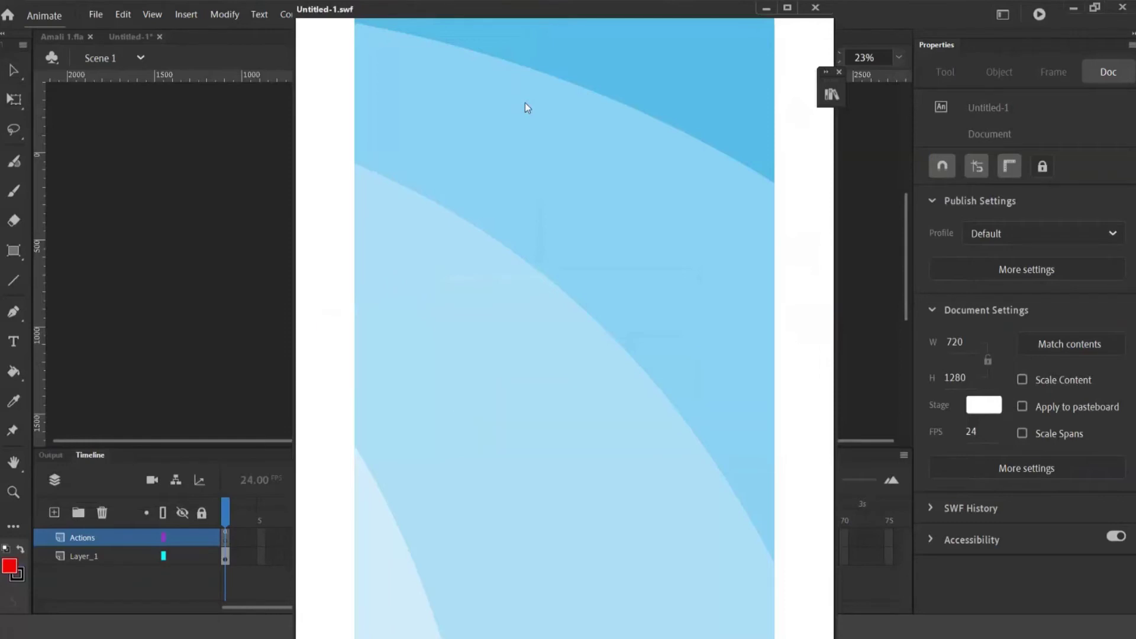
{"action": "left_click", "coordinate": [820, 12]}
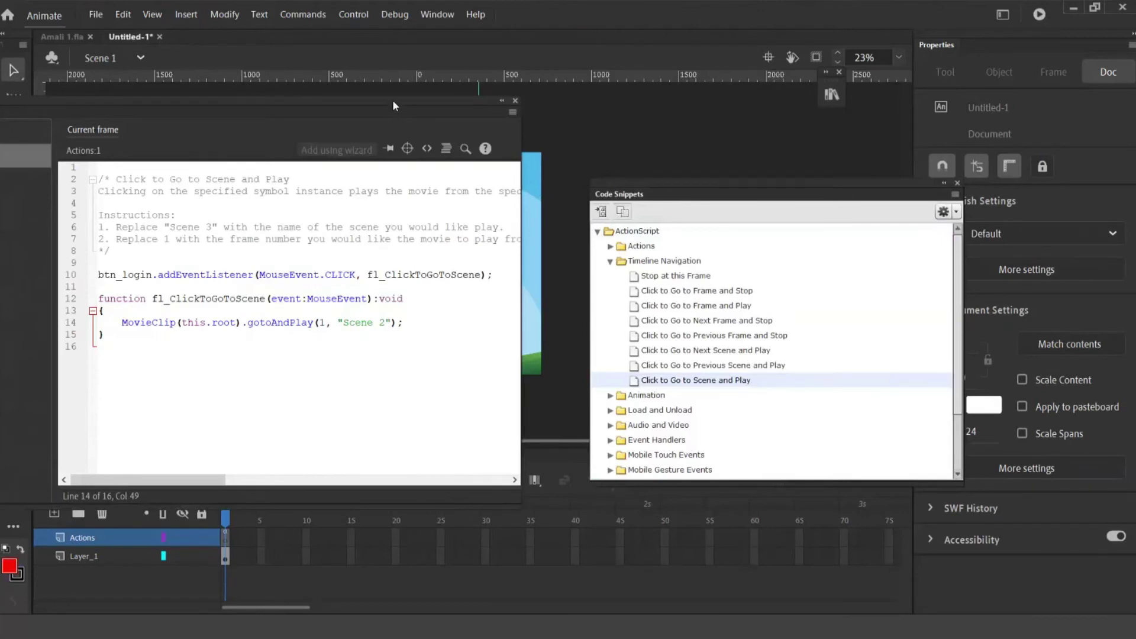
Add the Stop at this Frame snippet to the actions on frame 1 of Scene 1
{"action": "left_click_drag", "start_coordinate": [392, 106], "coordinate": [32, 210]}
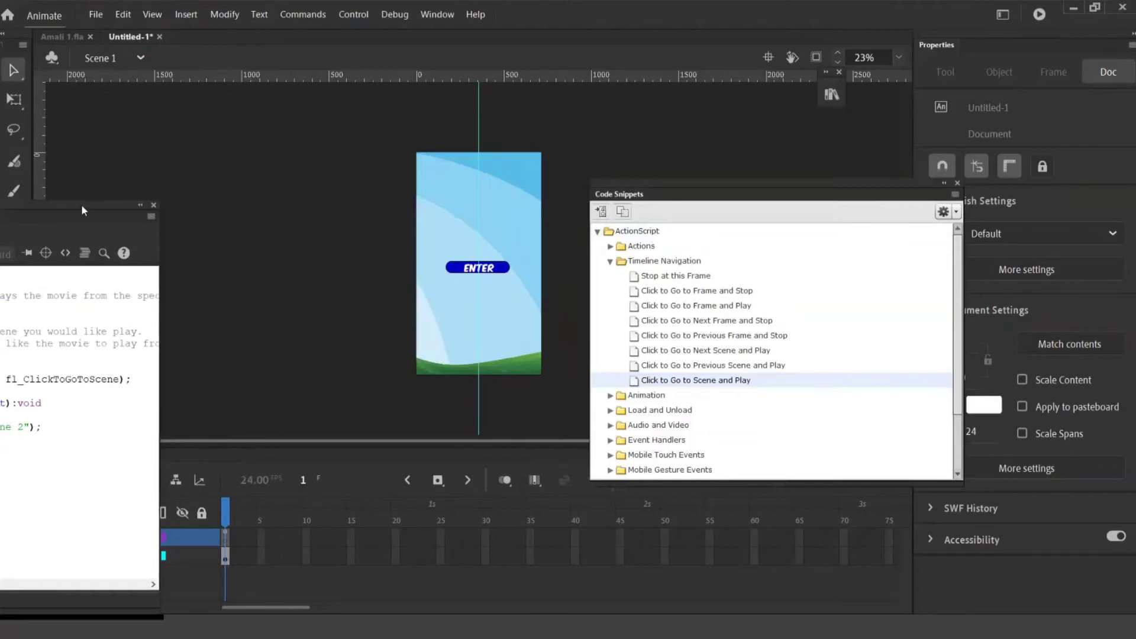
{"action": "left_click_drag", "start_coordinate": [80, 204], "coordinate": [201, 115]}
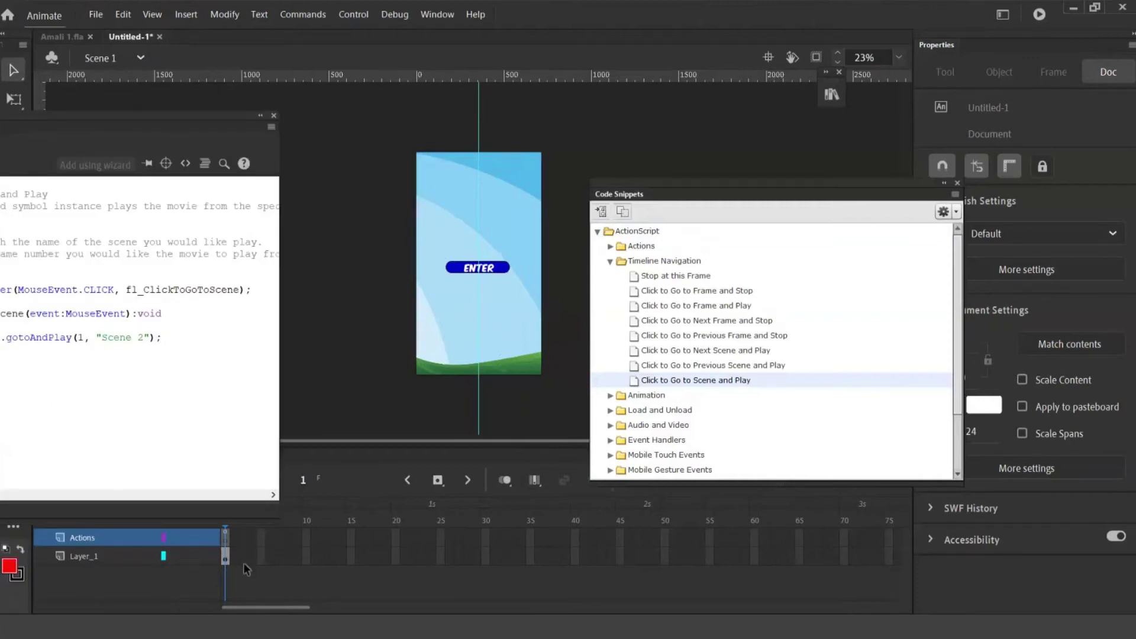
{"action": "left_click_drag", "start_coordinate": [179, 112], "coordinate": [214, 96]}
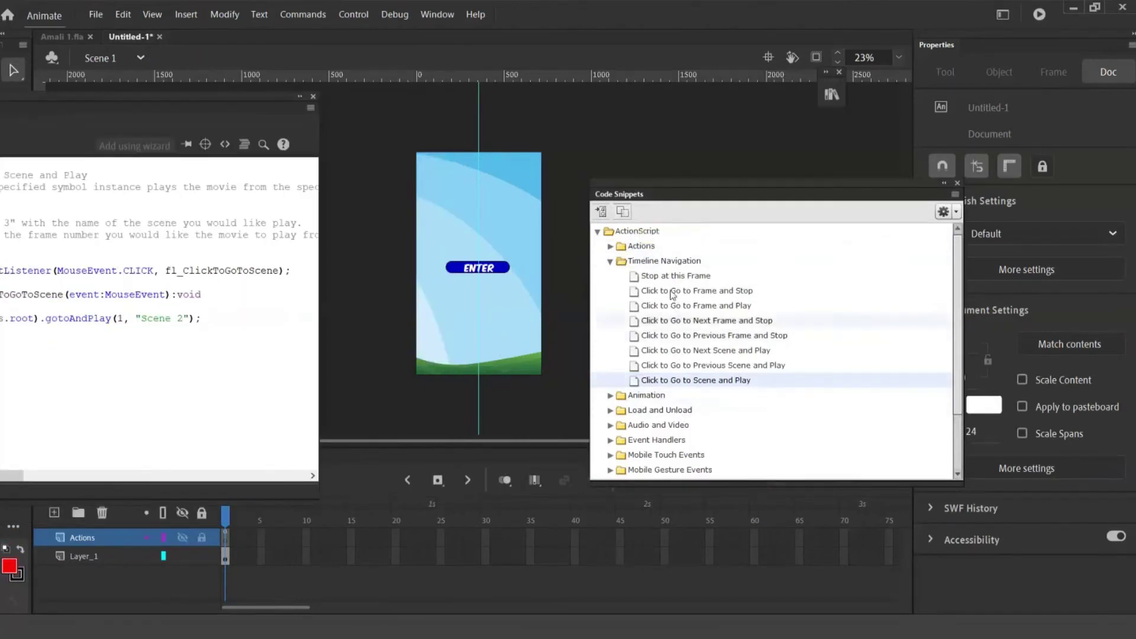
{"action": "left_click", "coordinate": [633, 279]}
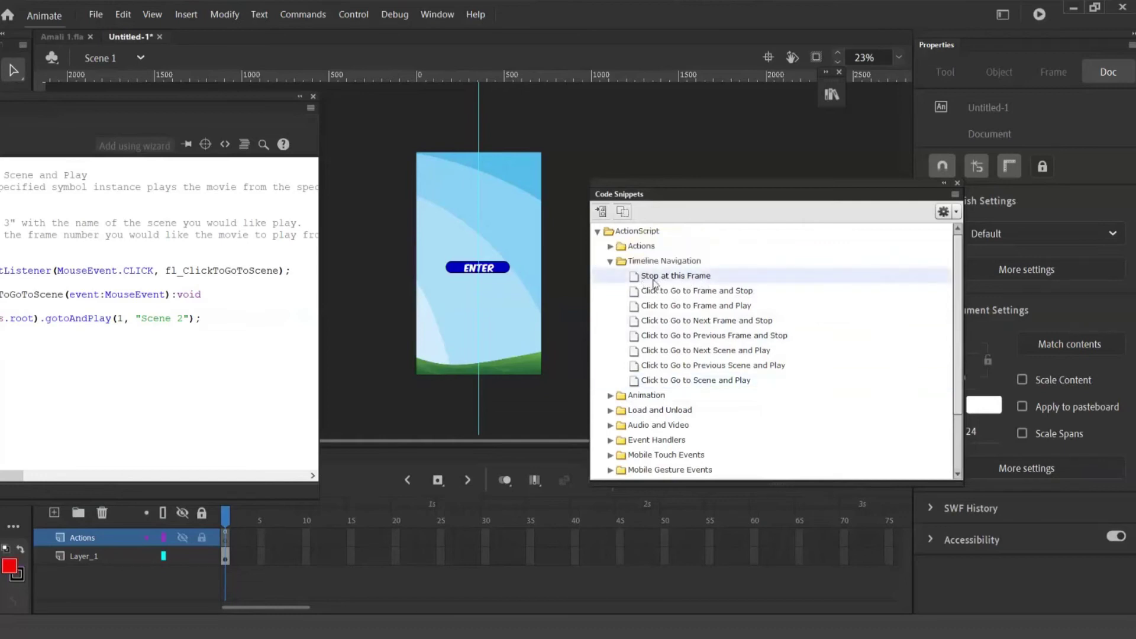
{"action": "double_click", "coordinate": [633, 279]}
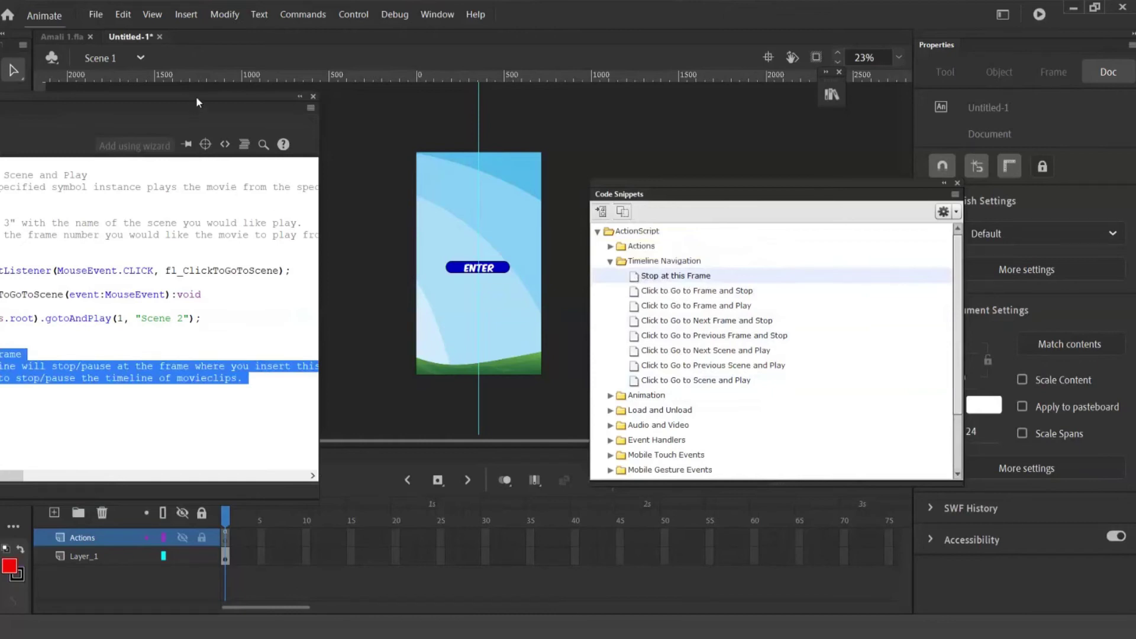
Delete the Stop at This Frame comment from Scene 1's script and move stop(); to line 1
{"action": "left_click_drag", "start_coordinate": [196, 95], "coordinate": [694, 95]}
{"action": "left_click", "coordinate": [432, 412]}
{"action": "type", "text": "stop();"}
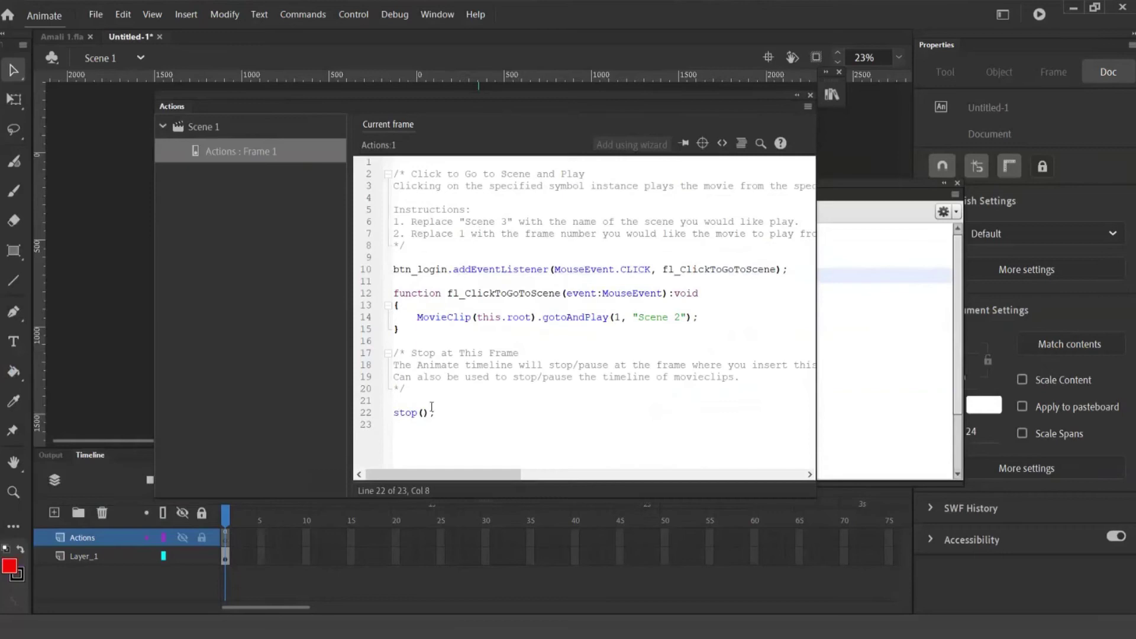
{"action": "left_click_drag", "start_coordinate": [405, 389], "coordinate": [393, 353]}
{"action": "key", "text": "Delete"}
{"action": "triple_click", "coordinate": [425, 377]}
{"action": "key", "text": "ctrl+c"}
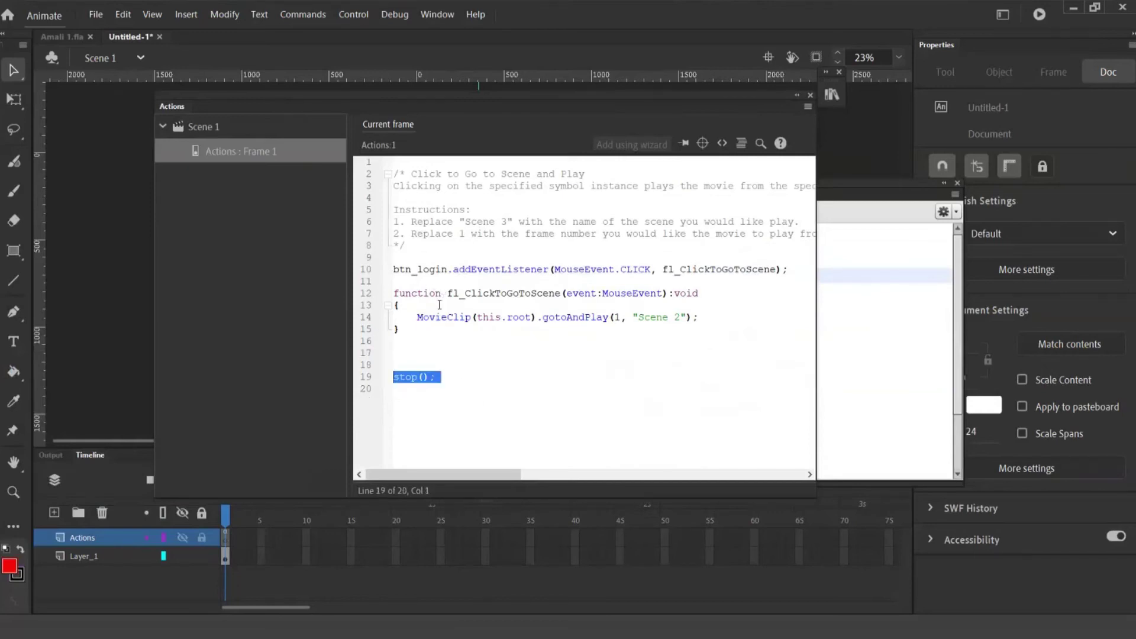
{"action": "key", "text": "Delete"}
{"action": "left_click", "coordinate": [430, 166]}
{"action": "key", "text": "ctrl+v"}
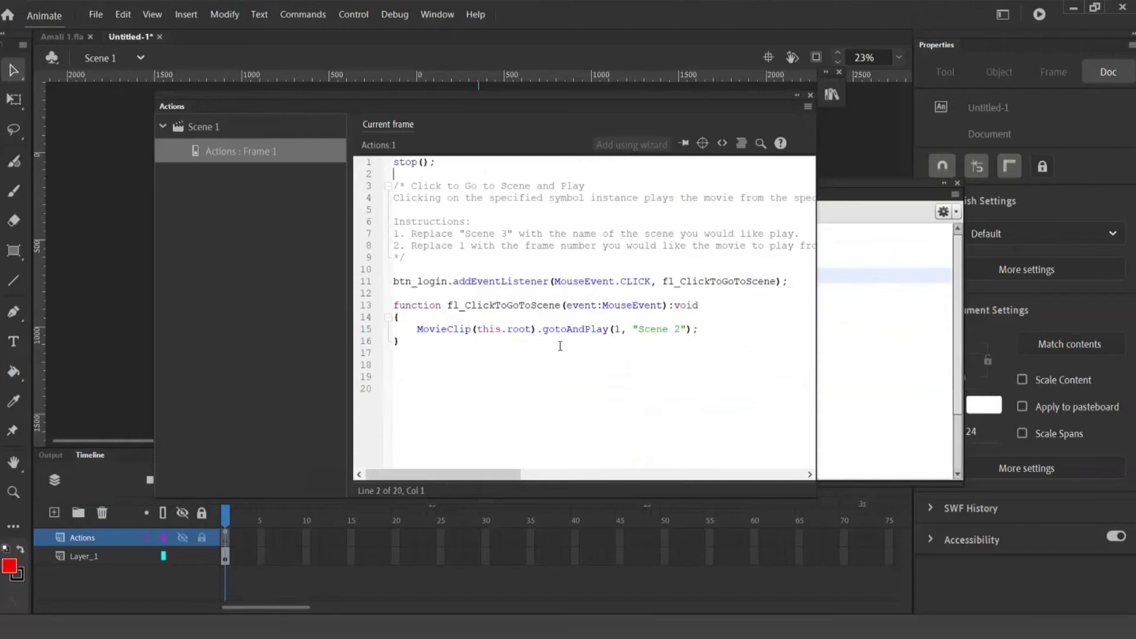
Test the movie full-screen, try the Enter button and close the preview
{"action": "key", "text": "ctrl+Return"}
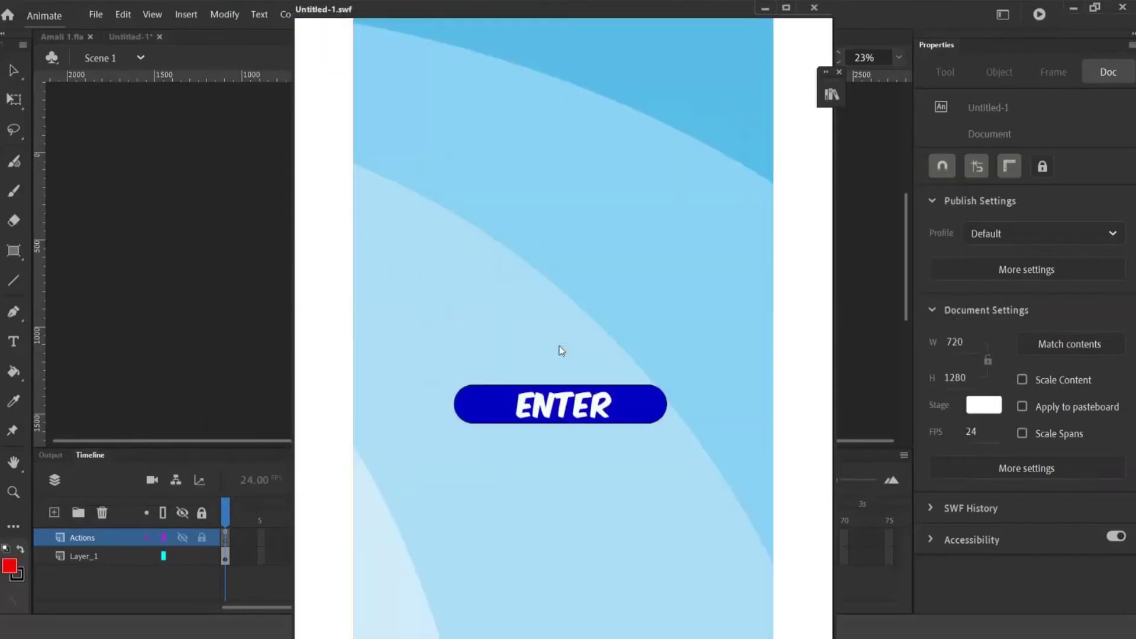
{"action": "left_click", "coordinate": [785, 8]}
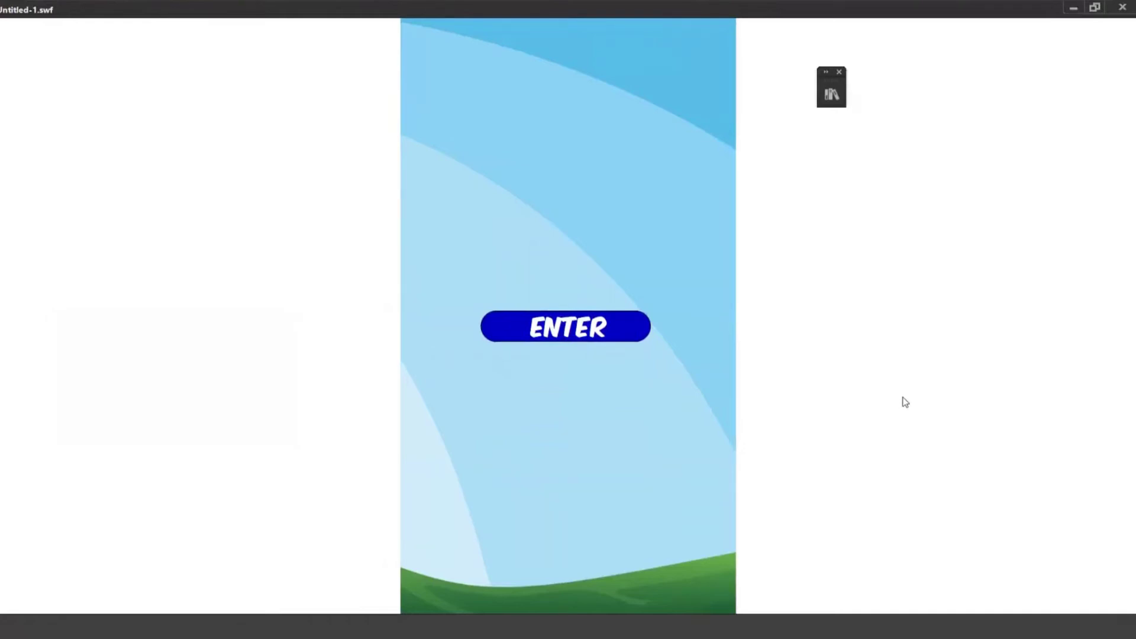
{"action": "left_click", "coordinate": [573, 325]}
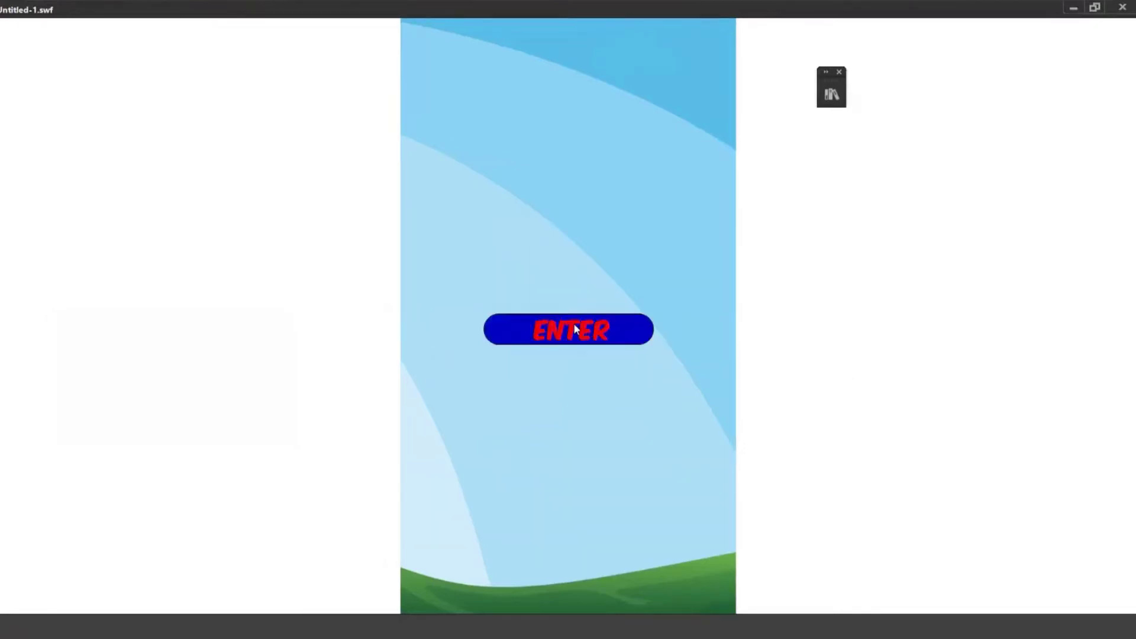
{"action": "left_click", "coordinate": [573, 330]}
{"action": "left_click", "coordinate": [571, 332]}
{"action": "left_click", "coordinate": [572, 333]}
{"action": "left_click", "coordinate": [571, 333]}
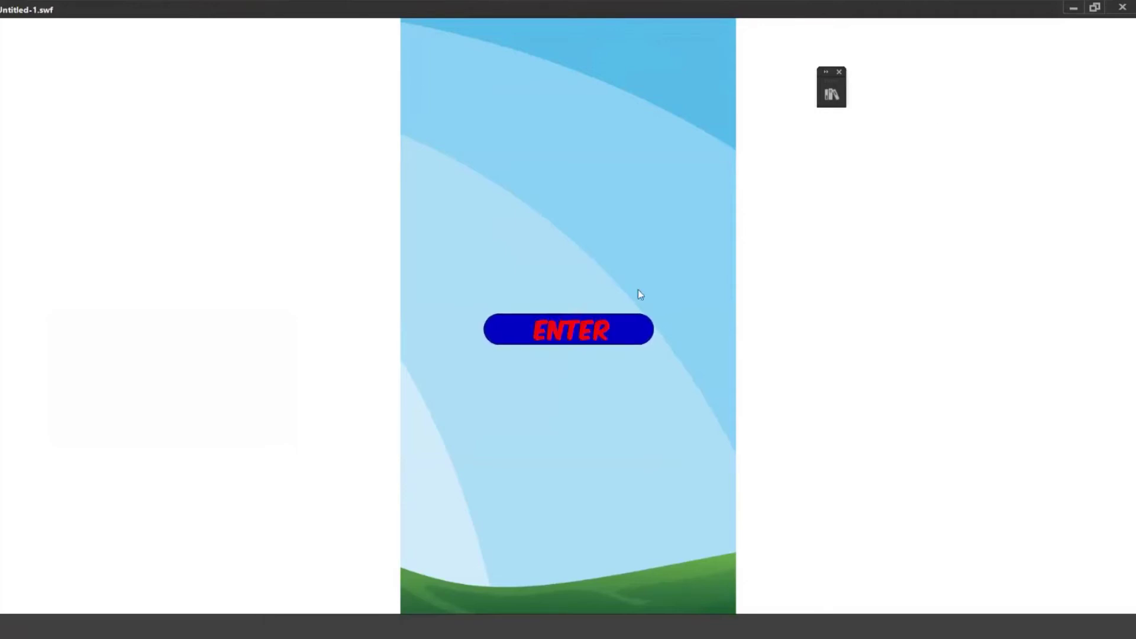
{"action": "left_click", "coordinate": [1122, 7]}
Switch to Scene 2 and add the Stop at this Frame snippet to its first frame
{"action": "key", "text": "F9"}
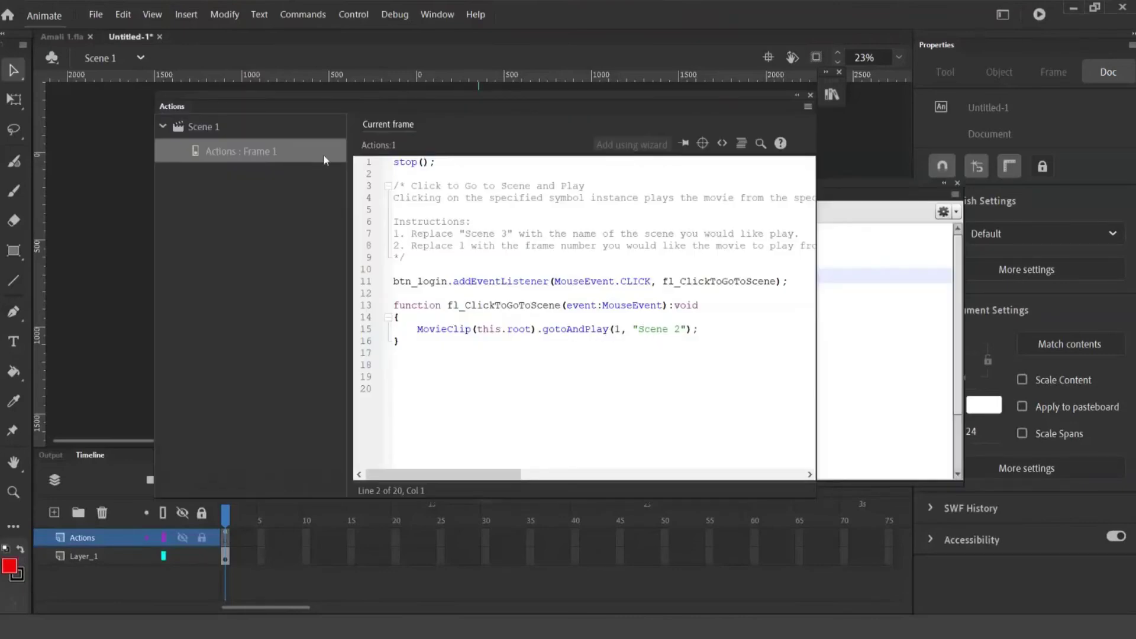
{"action": "left_click", "coordinate": [143, 57]}
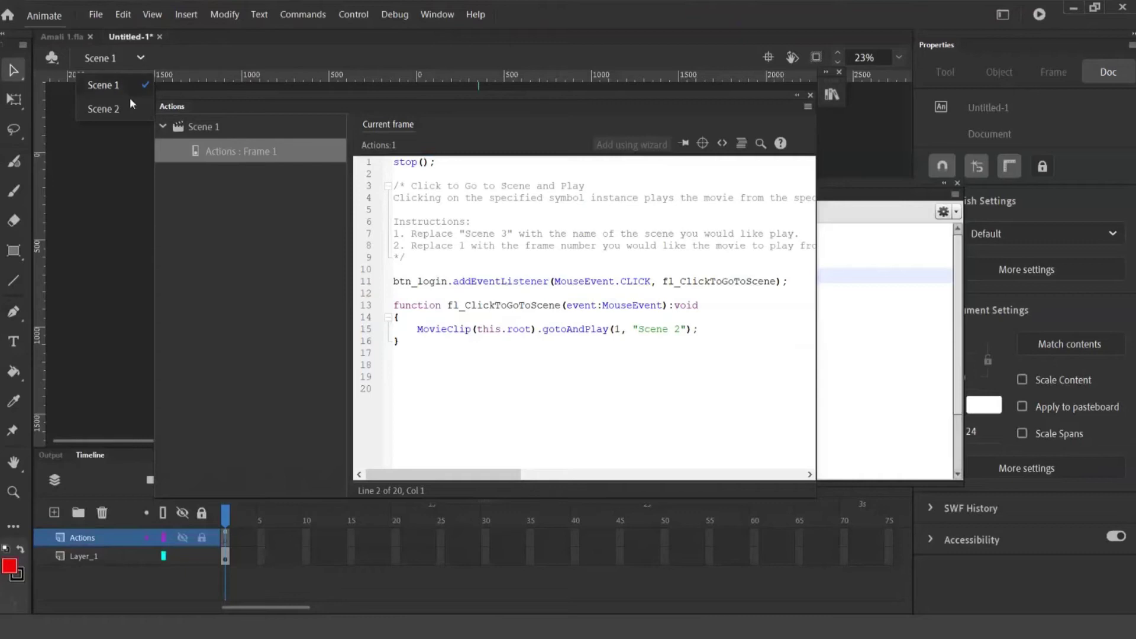
{"action": "left_click", "coordinate": [120, 115]}
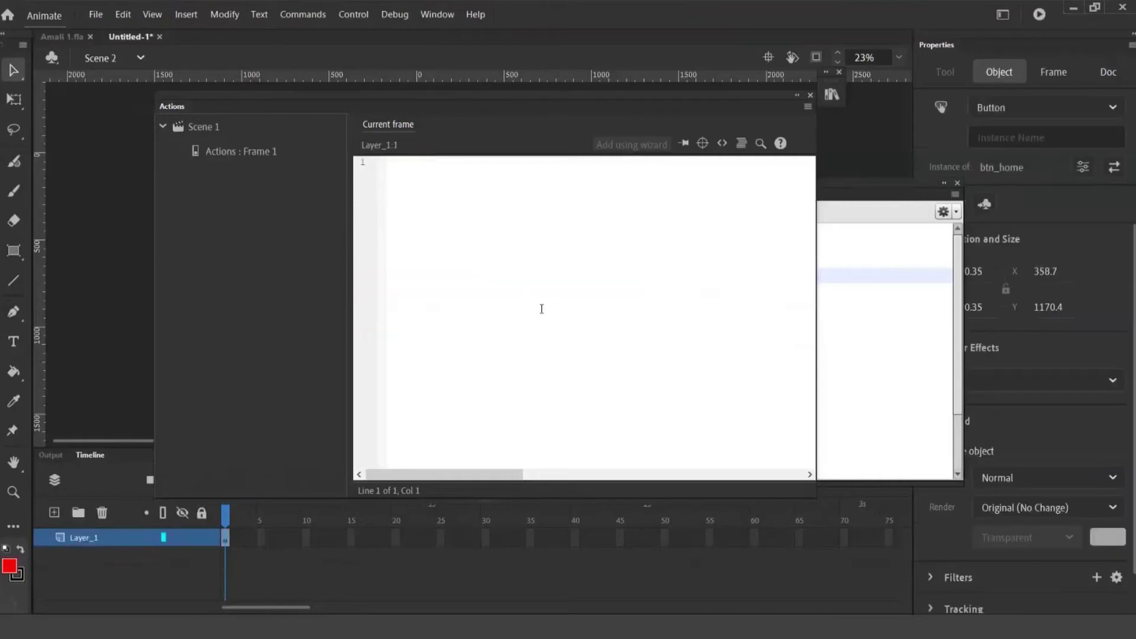
{"action": "left_click_drag", "start_coordinate": [492, 92], "coordinate": [1028, 110]}
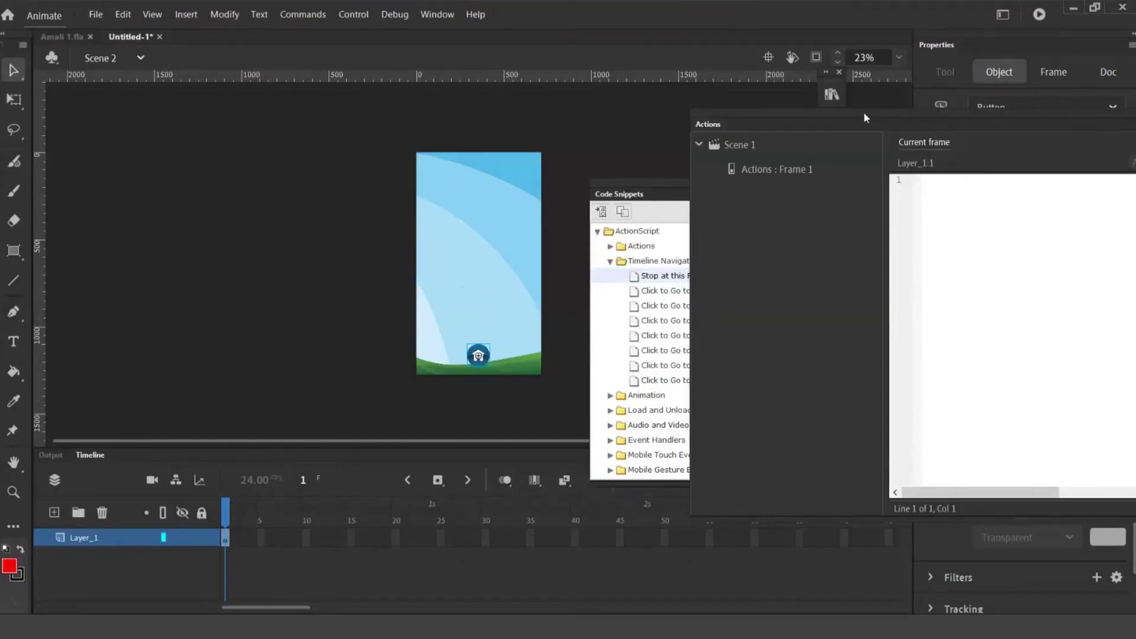
{"action": "left_click_drag", "start_coordinate": [863, 112], "coordinate": [783, 106]}
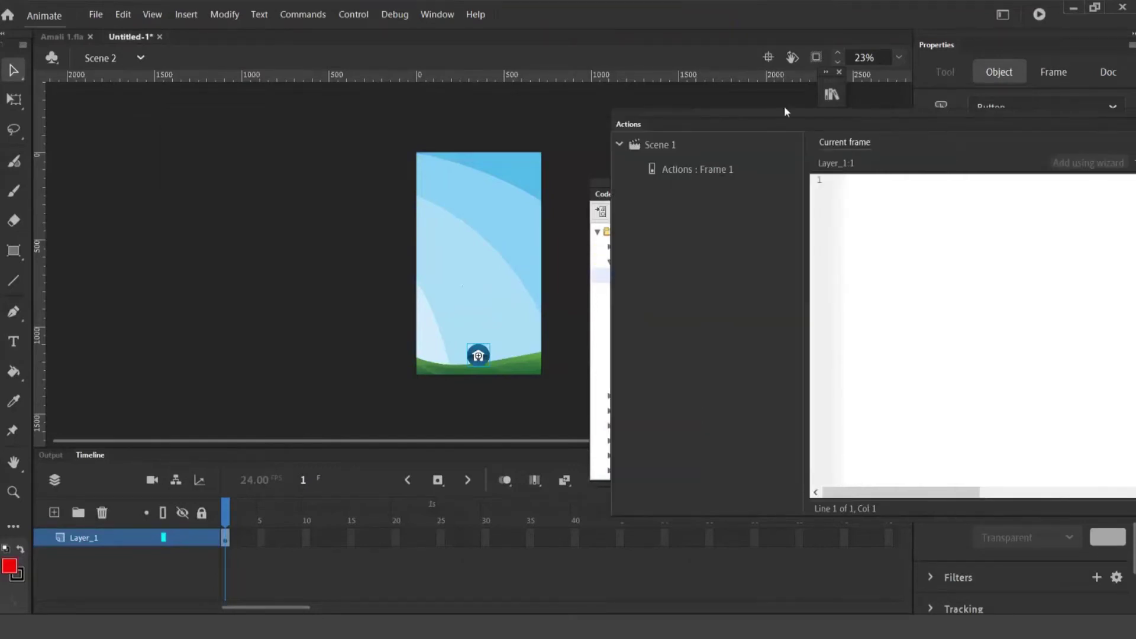
{"action": "left_click", "coordinate": [827, 107]}
{"action": "double_click", "coordinate": [636, 280]}
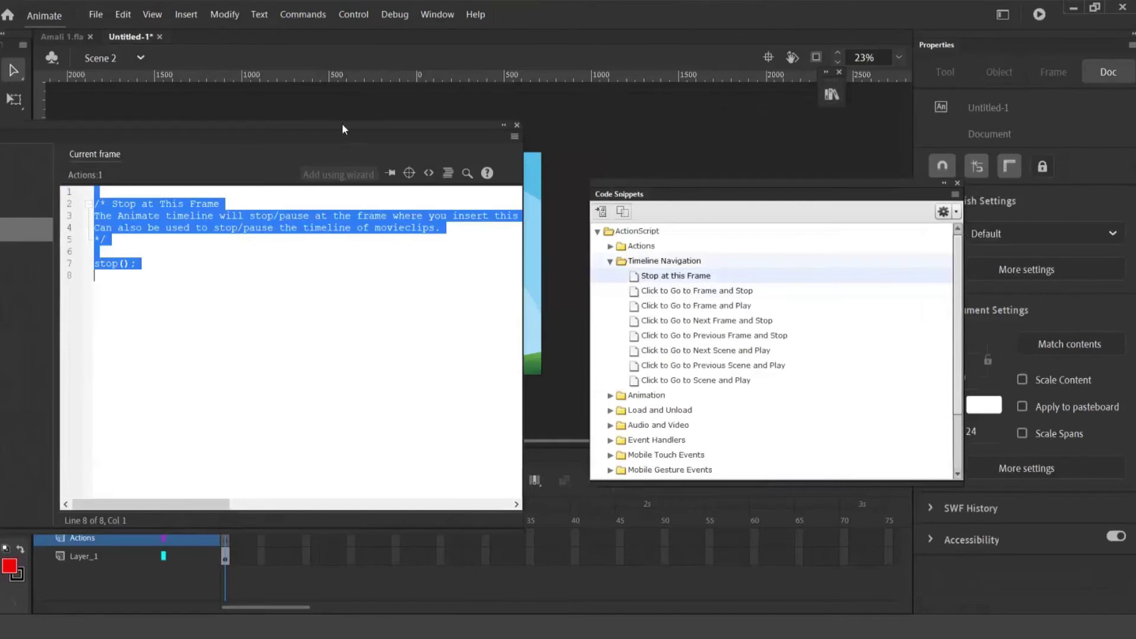
{"action": "left_click_drag", "start_coordinate": [342, 125], "coordinate": [1052, 113]}
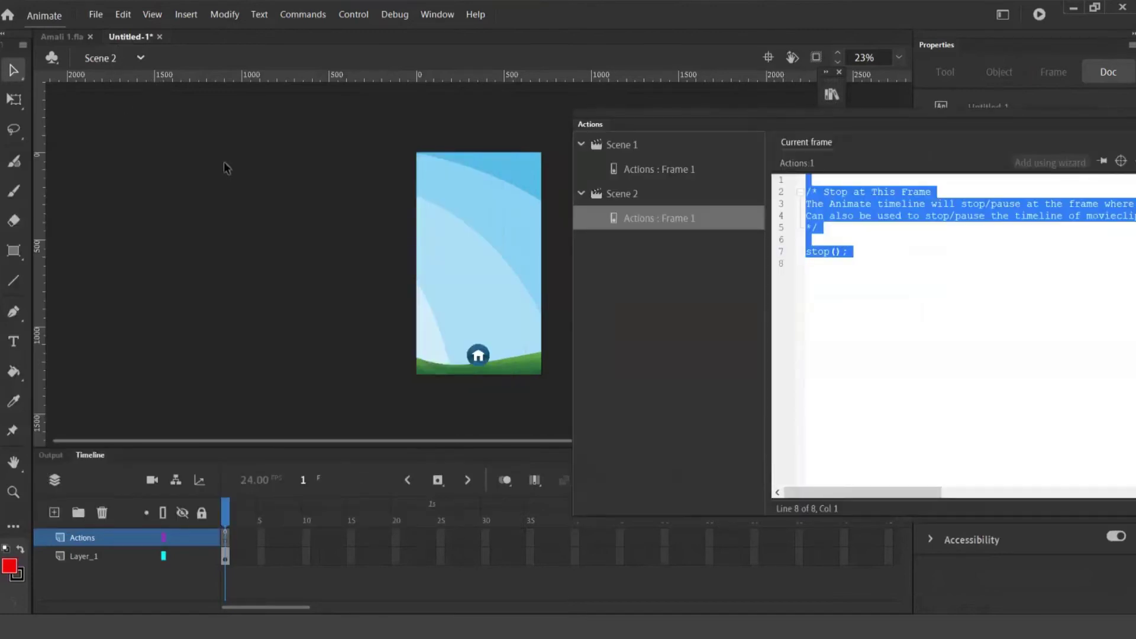
Test the movie twice, using the Enter button to reach Scene 2, and close each preview
{"action": "key", "text": "ctrl+Return"}
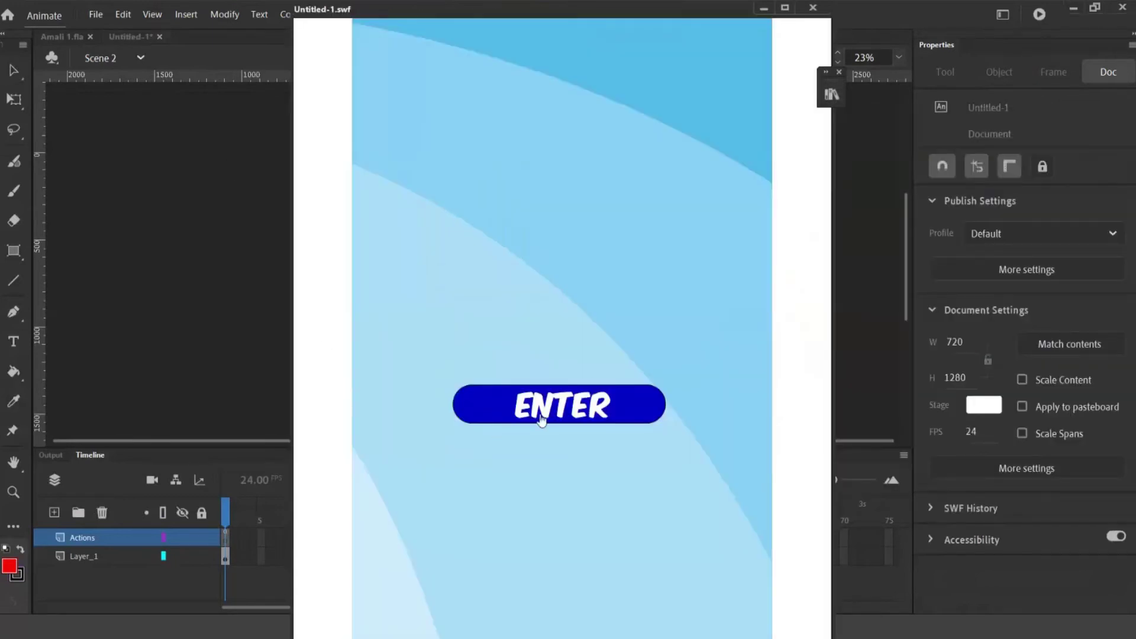
{"action": "left_click", "coordinate": [541, 419]}
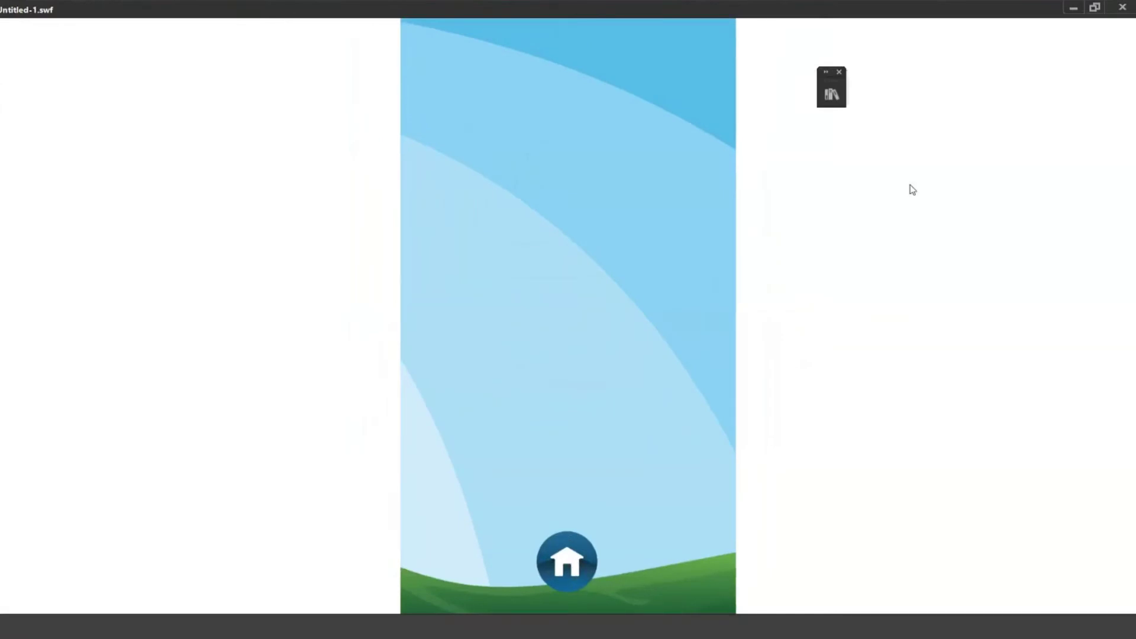
{"action": "left_click", "coordinate": [1122, 7]}
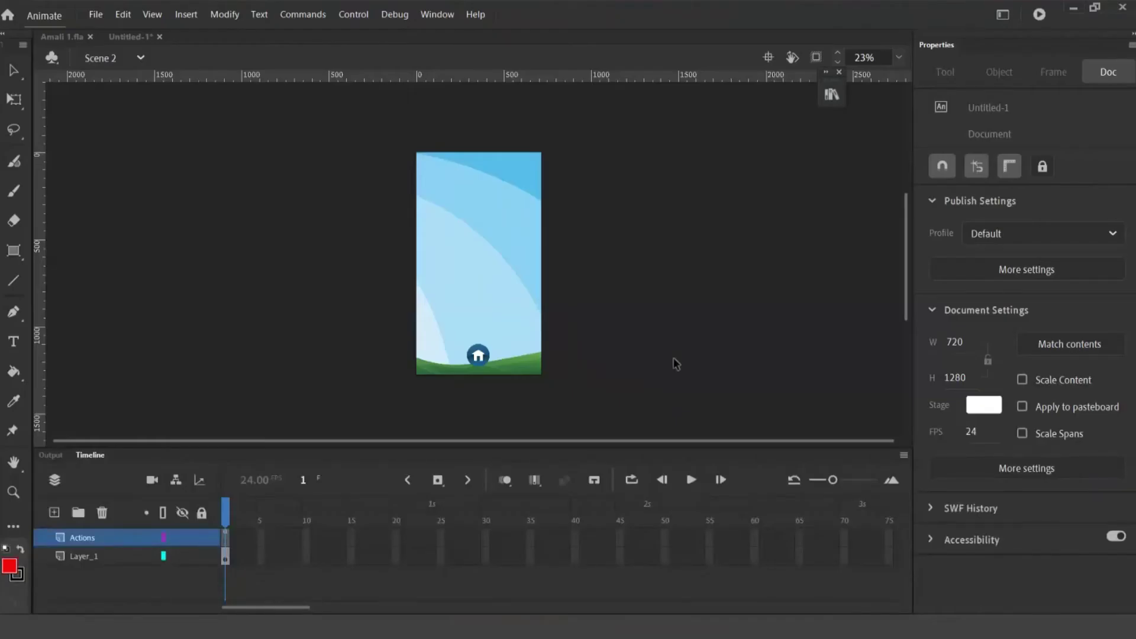
{"action": "key", "text": "F9"}
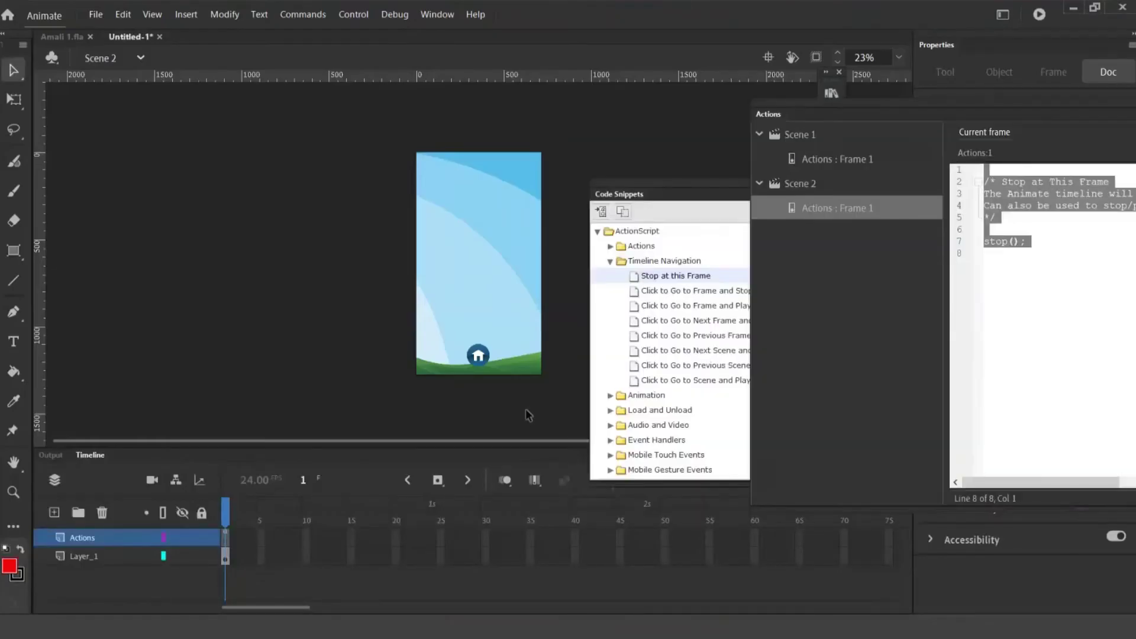
{"action": "left_click_drag", "start_coordinate": [530, 416], "coordinate": [482, 360]}
{"action": "key", "text": "ctrl+Return"}
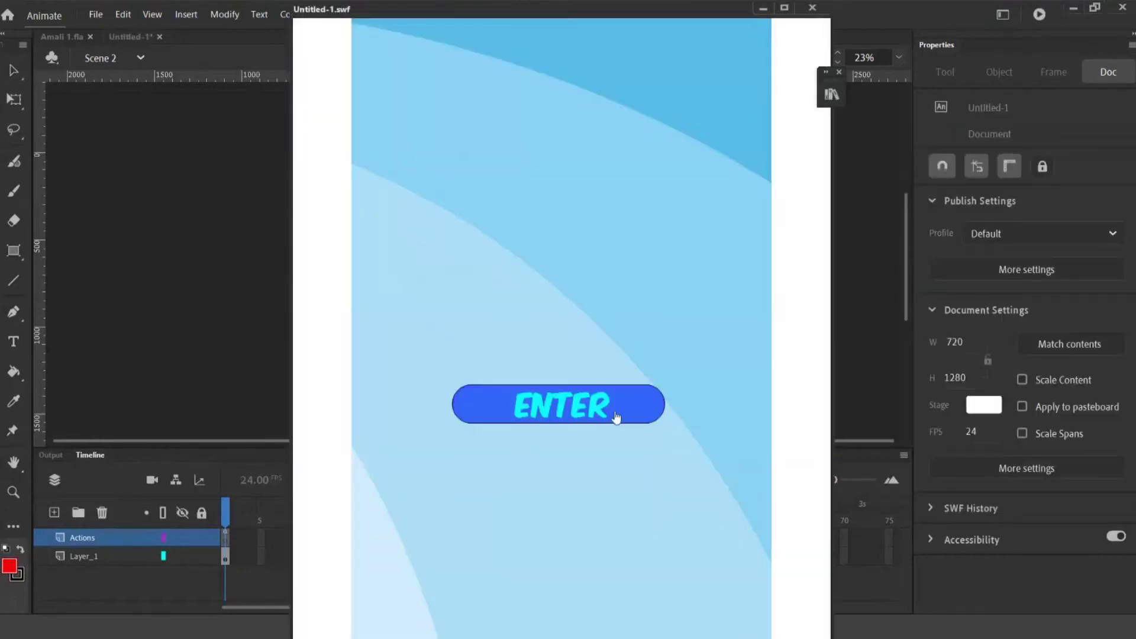
{"action": "left_click", "coordinate": [626, 415]}
{"action": "left_click", "coordinate": [626, 414]}
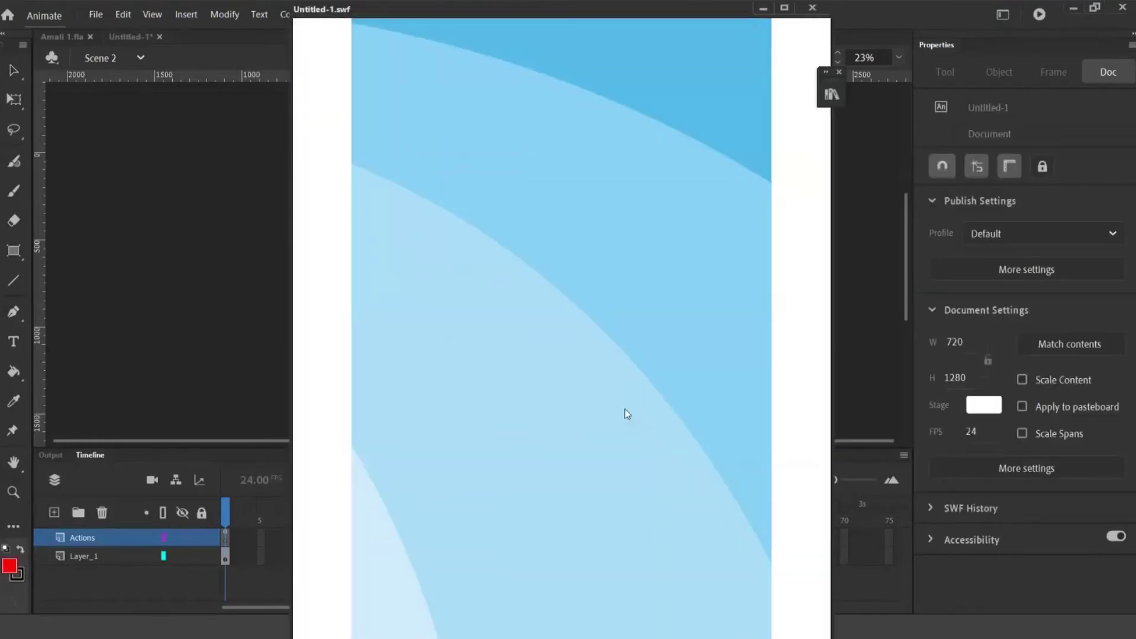
{"action": "left_click", "coordinate": [784, 7]}
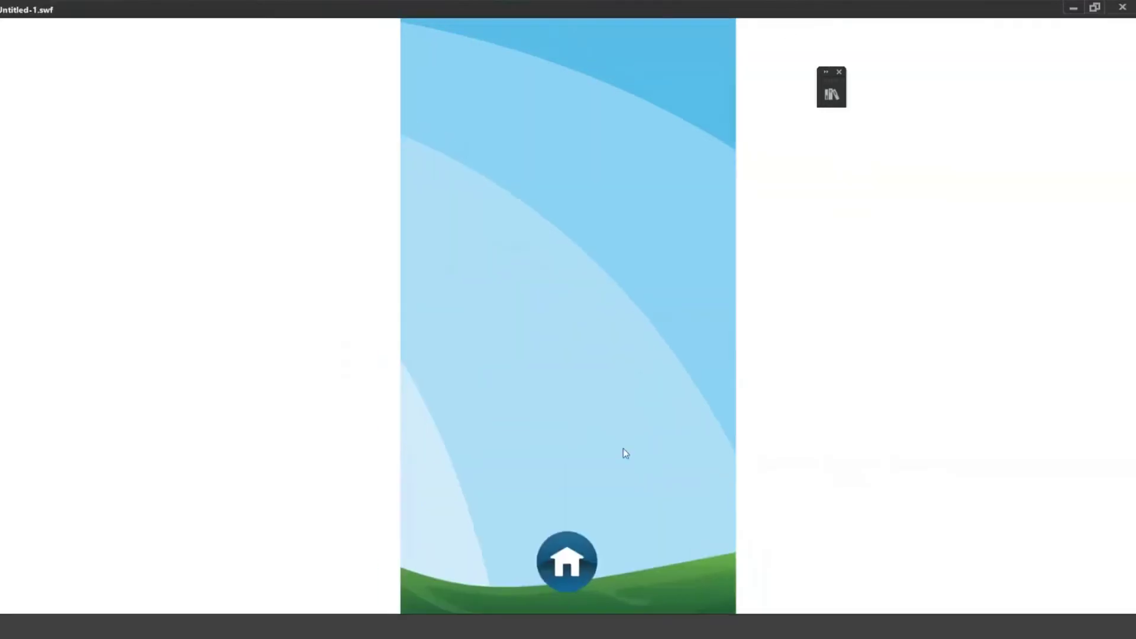
{"action": "left_click", "coordinate": [1122, 8]}
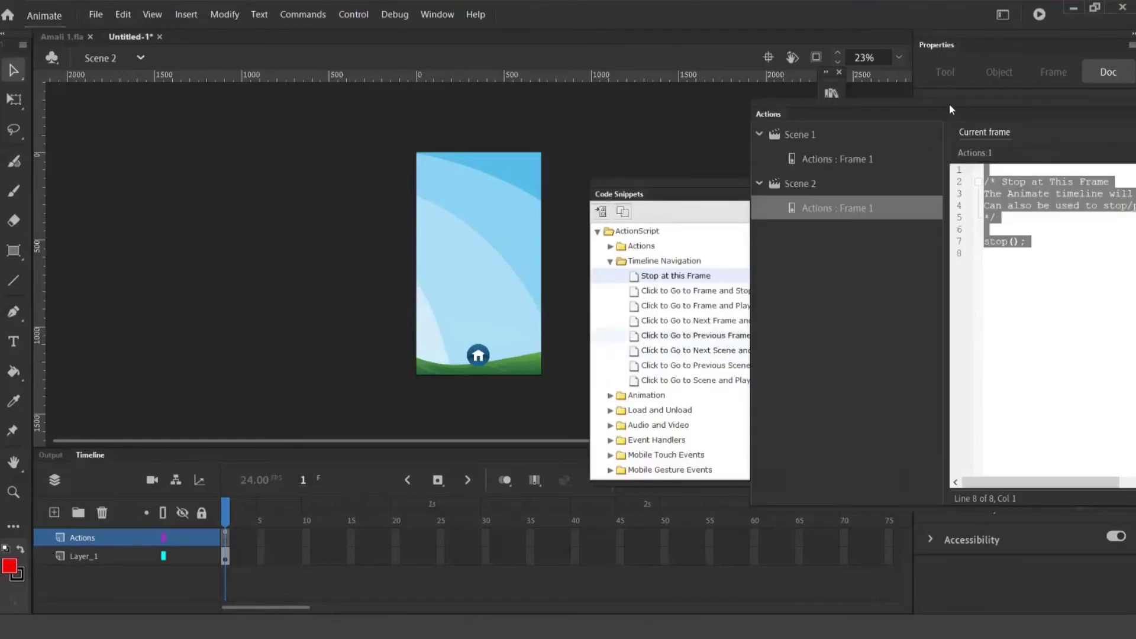
Give Scene 2's home button the instance name btn_home and apply the Click to Go to Scene and Play snippet to it
{"action": "left_click_drag", "start_coordinate": [949, 104], "coordinate": [691, 461]}
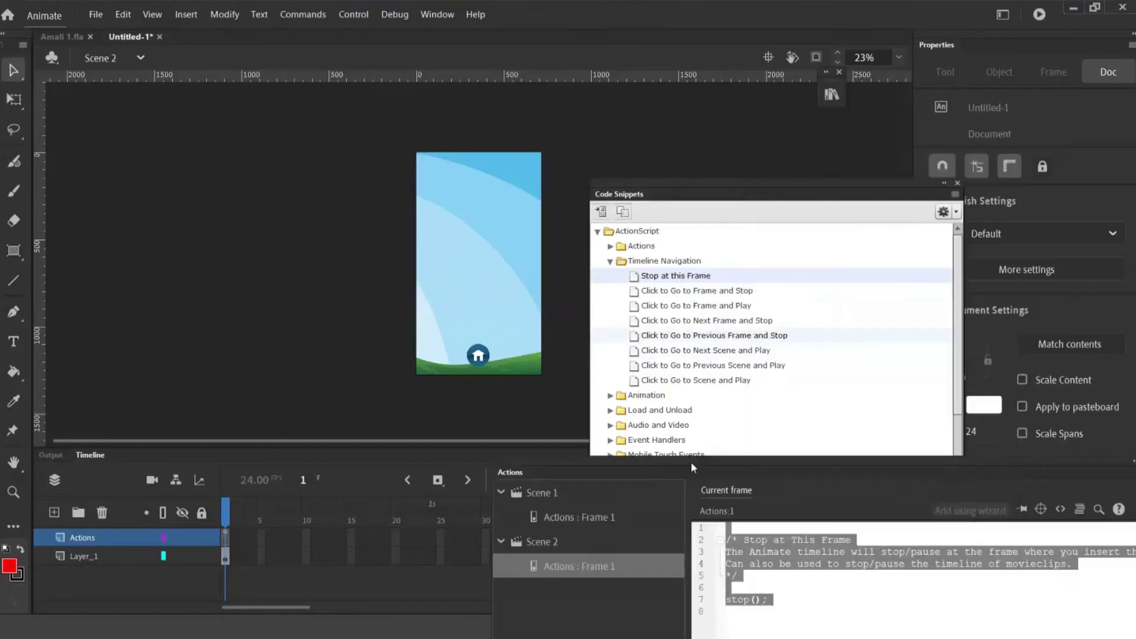
{"action": "left_click", "coordinate": [478, 356]}
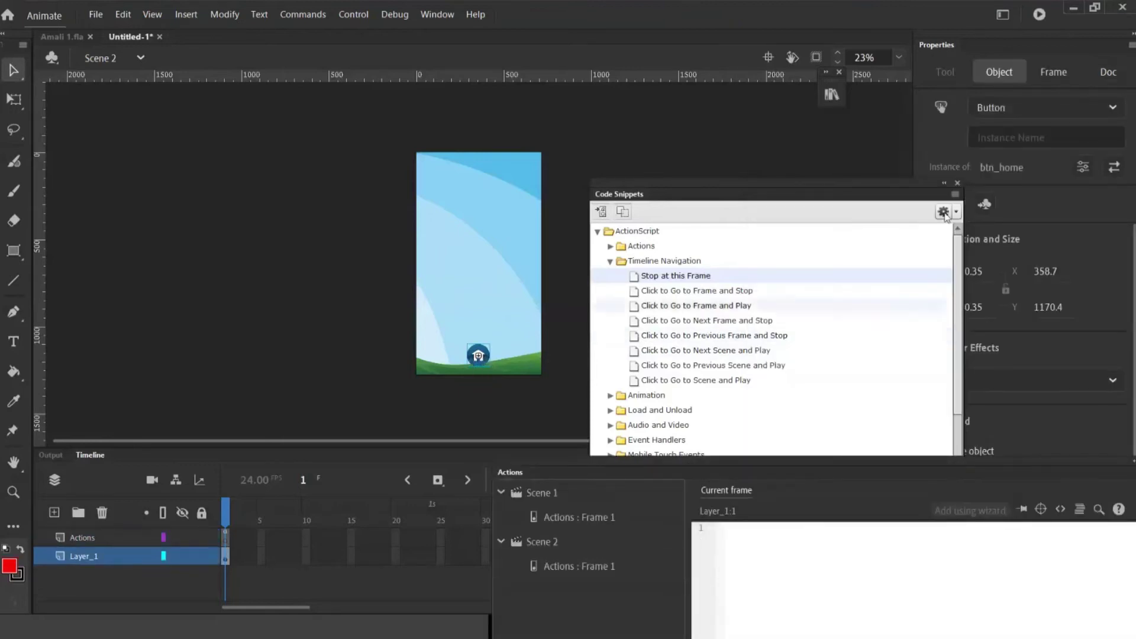
{"action": "left_click", "coordinate": [1003, 137]}
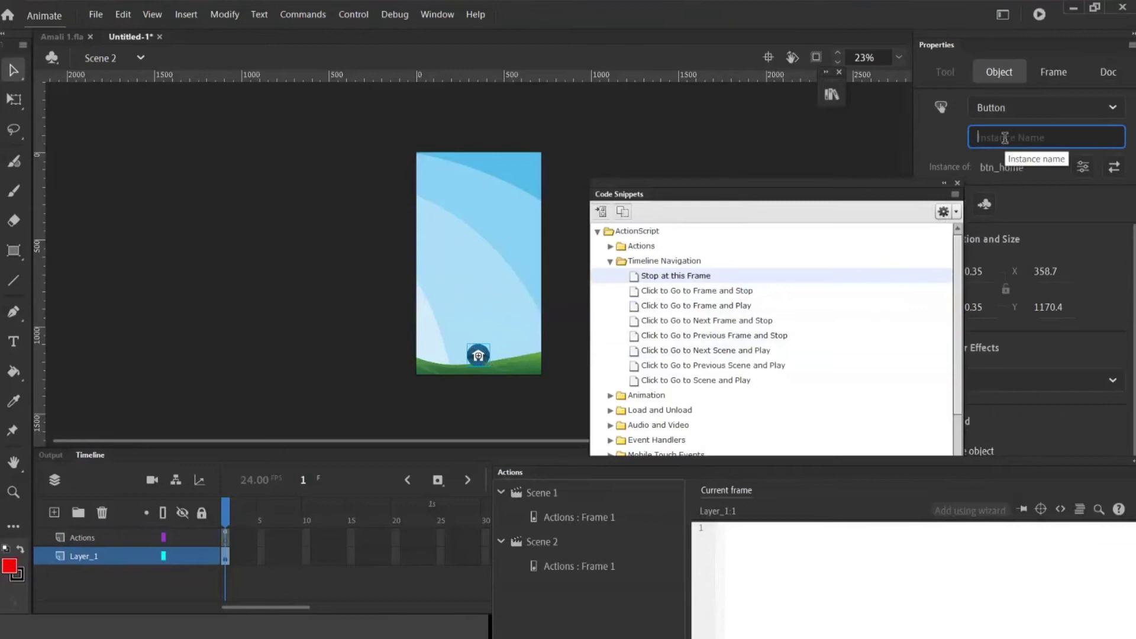
{"action": "type", "text": "btn_home"}
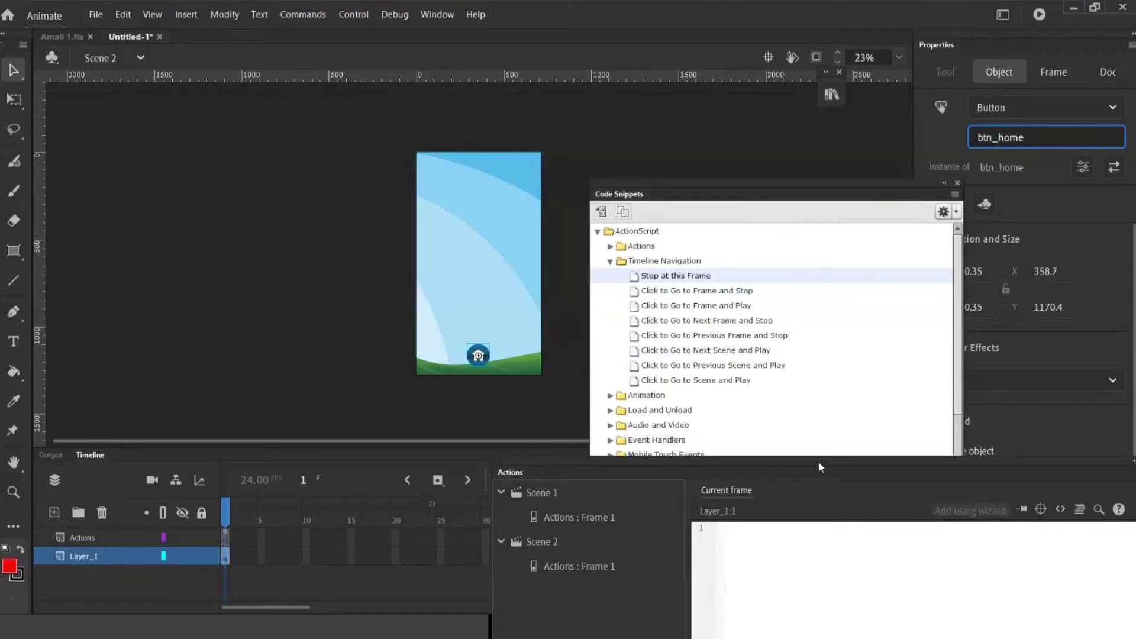
{"action": "left_click_drag", "start_coordinate": [817, 460], "coordinate": [855, 422]}
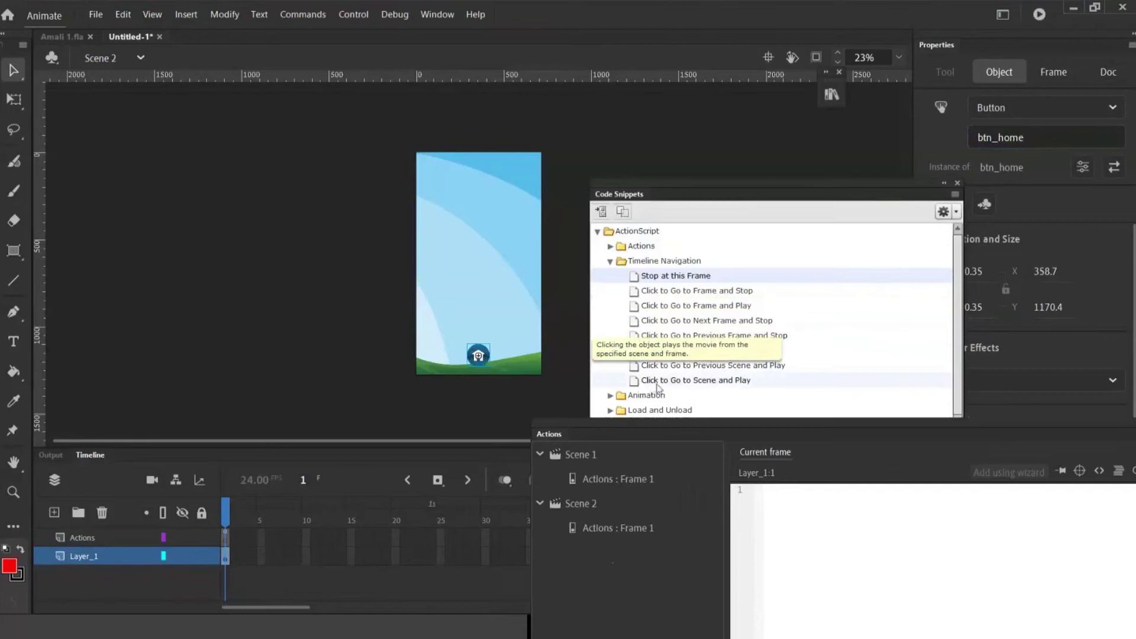
{"action": "double_click", "coordinate": [680, 383]}
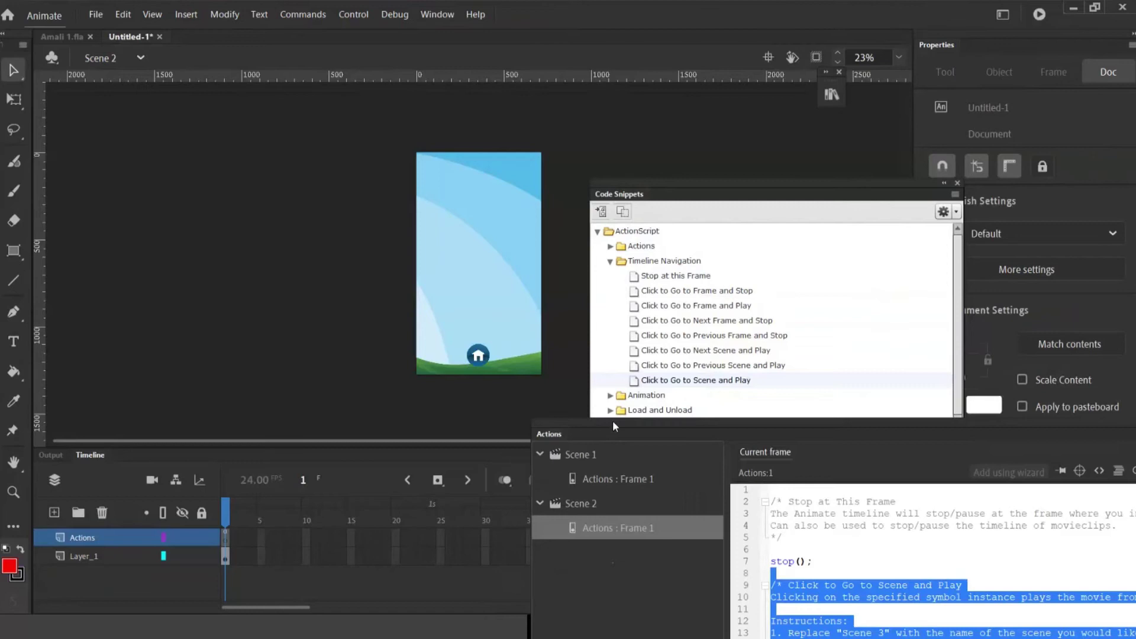
Set the target scene in the btn_home gotoAndPlay call of Scene 2's script to "Scene 1"
{"action": "left_click_drag", "start_coordinate": [612, 423], "coordinate": [395, 78]}
{"action": "left_click", "coordinate": [839, 383]}
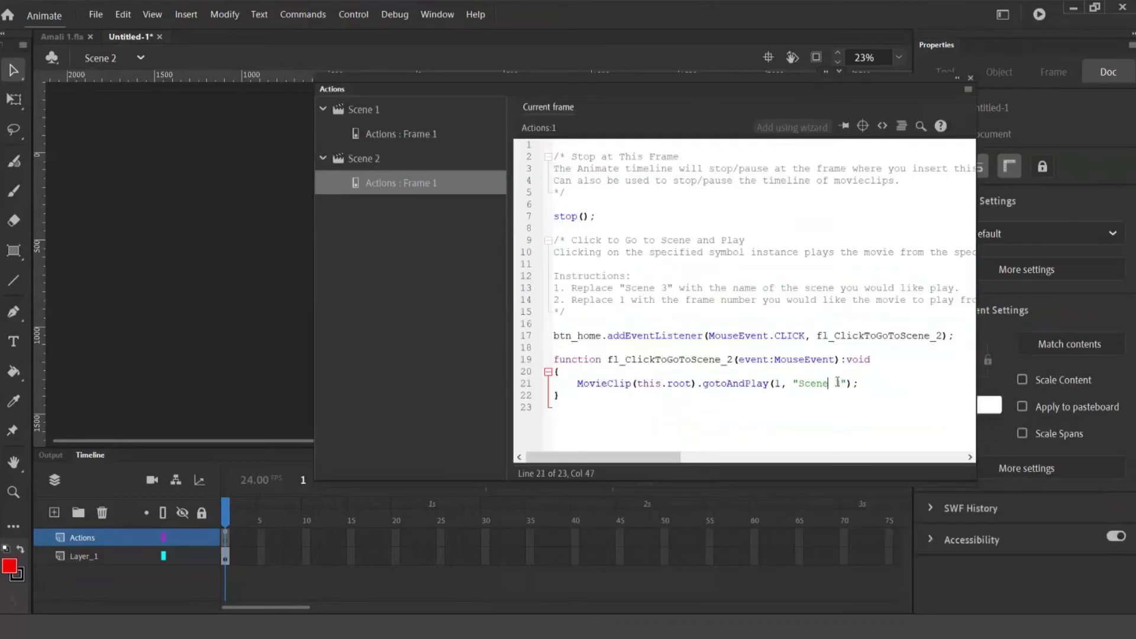
{"action": "key", "text": "BackSpace"}
{"action": "type", "text": "1"}
Test the movie in a maximized preview, going through the ENTER and home buttons, and close the preview
{"action": "key", "text": "ctrl+Return"}
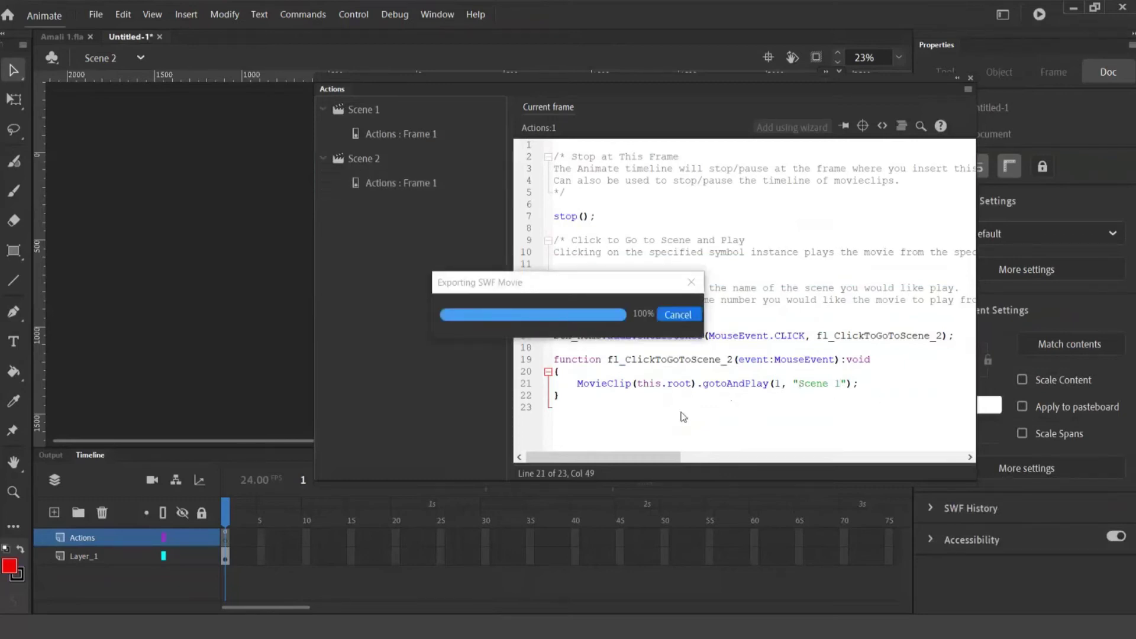
{"action": "left_click", "coordinate": [787, 7]}
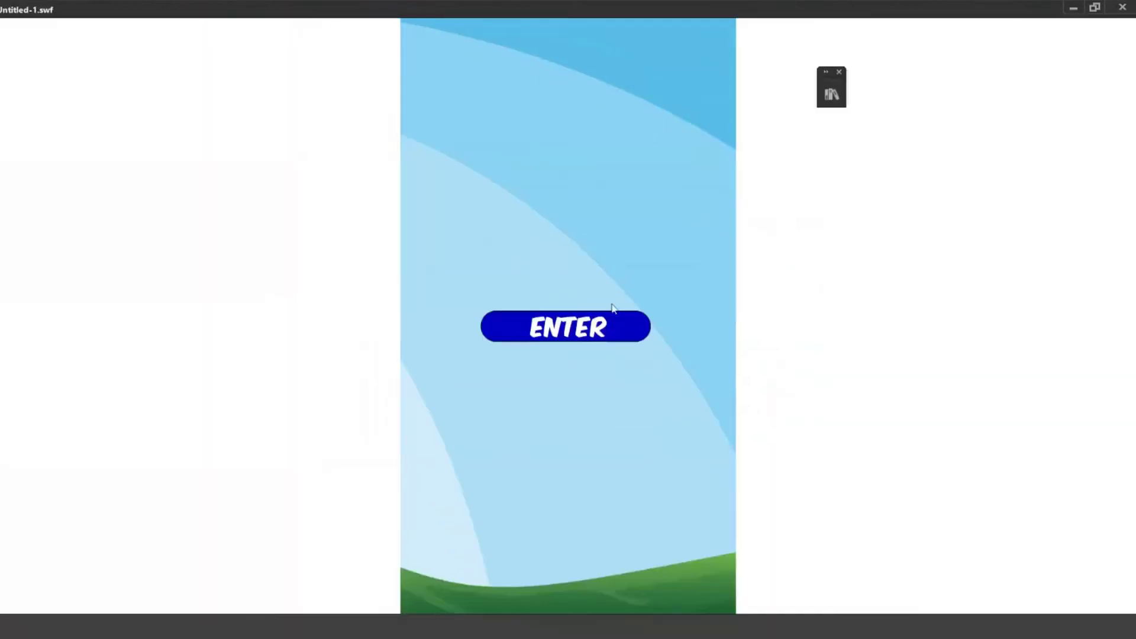
{"action": "left_click", "coordinate": [613, 329]}
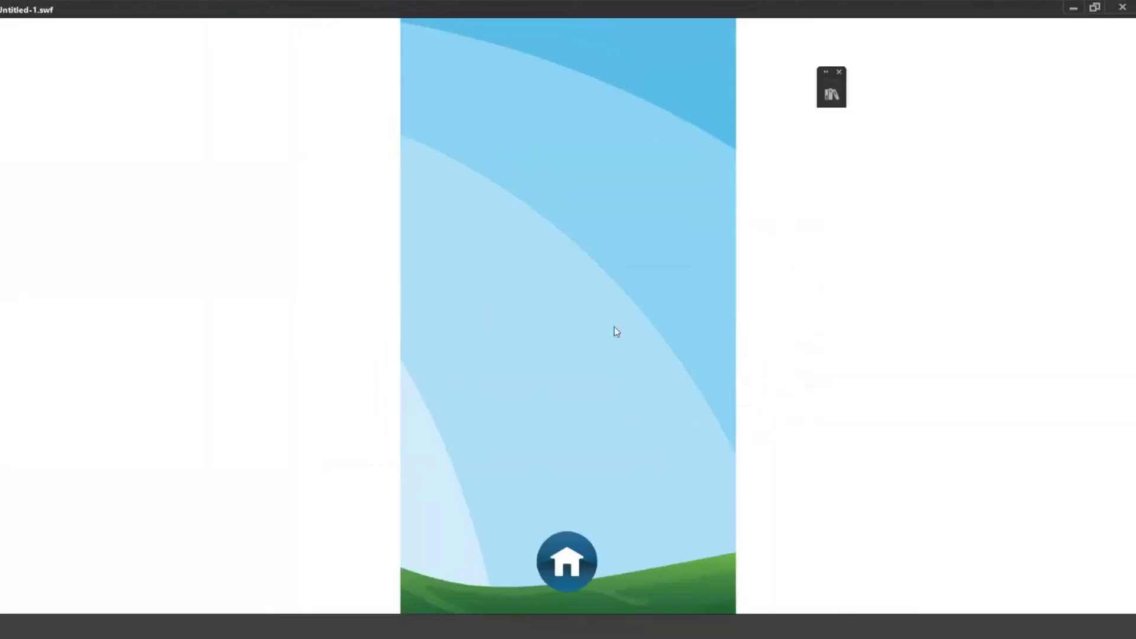
{"action": "left_click", "coordinate": [573, 569]}
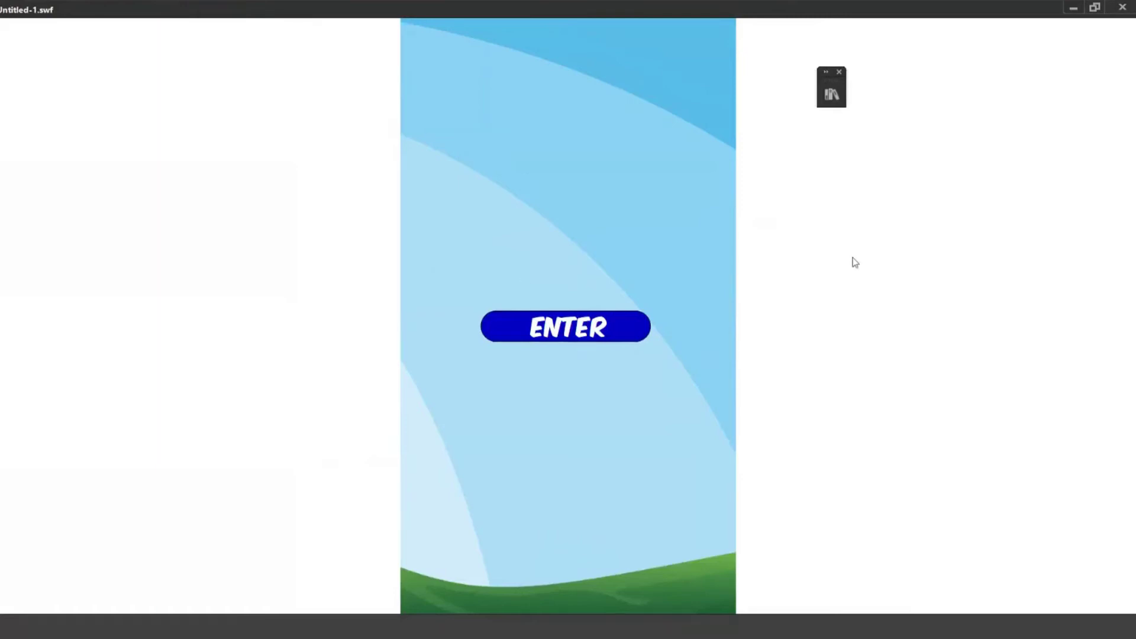
{"action": "left_click", "coordinate": [1122, 7]}
Collapse the Actions panel and expand the Code Snippets panel, placing it over the right part of the stage
{"action": "key", "text": "F9"}
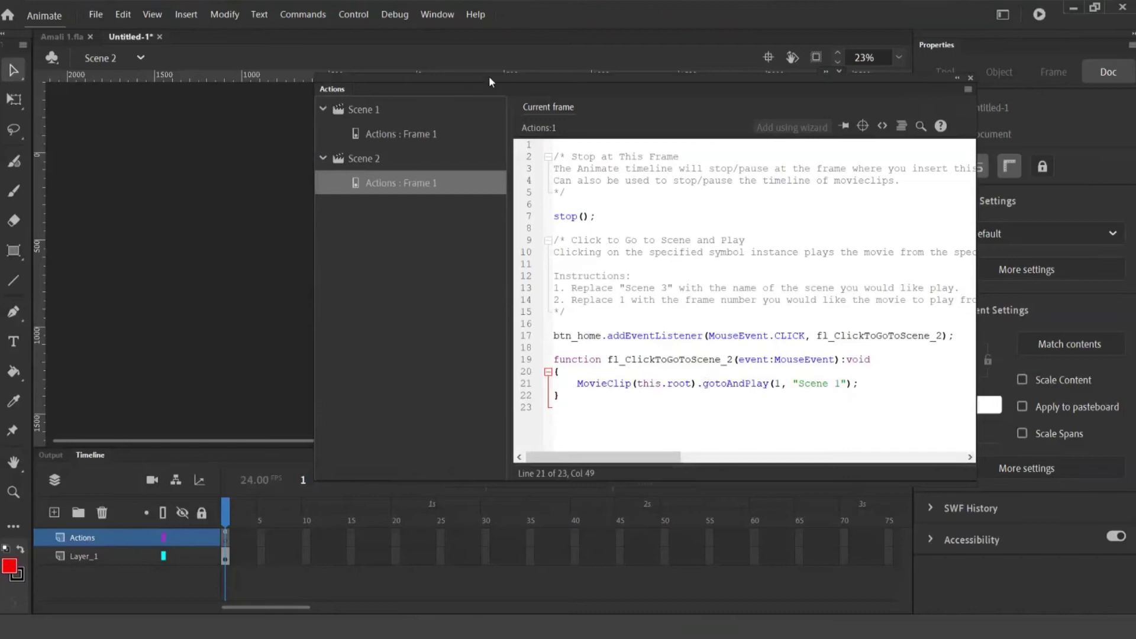
{"action": "left_click_drag", "start_coordinate": [489, 77], "coordinate": [493, 74]}
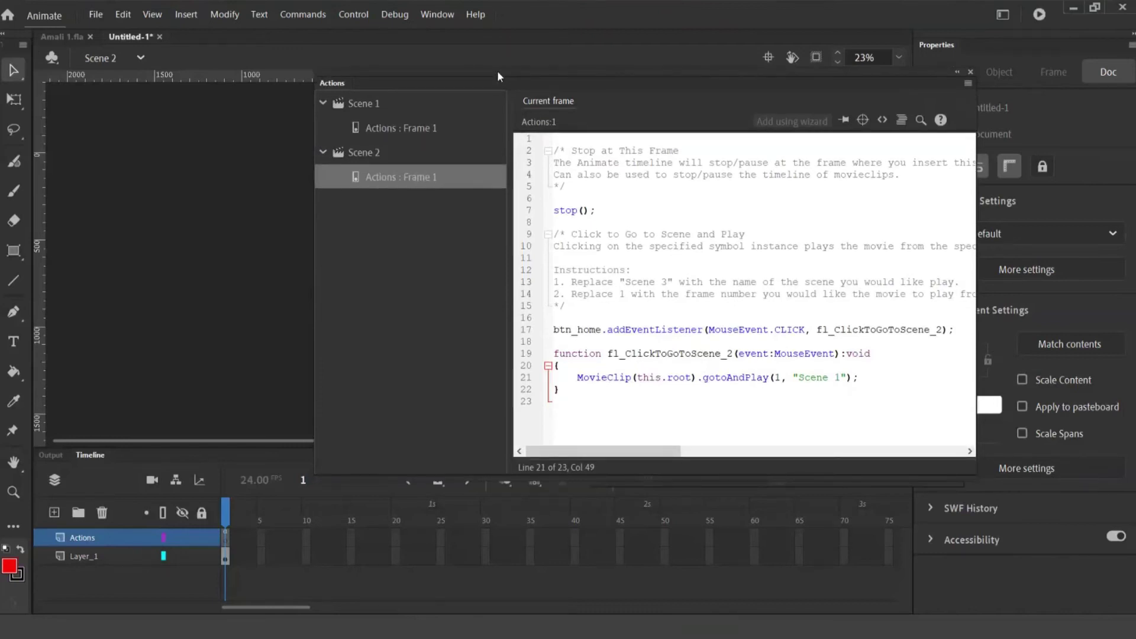
{"action": "left_click", "coordinate": [882, 120]}
{"action": "double_click", "coordinate": [844, 183]}
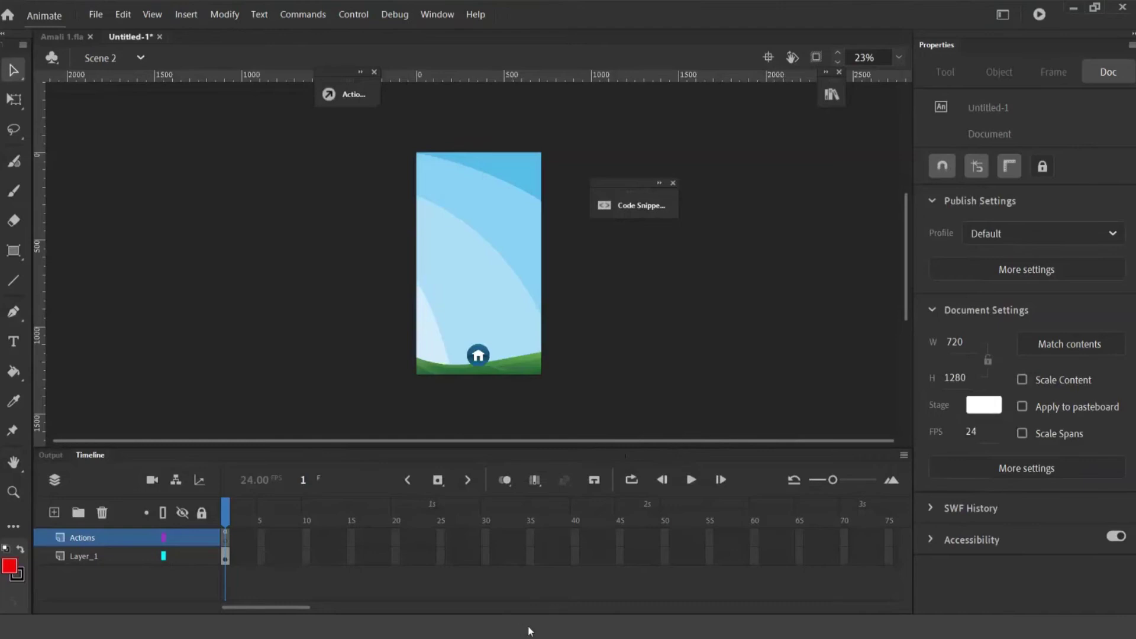
{"action": "left_click", "coordinate": [632, 207]}
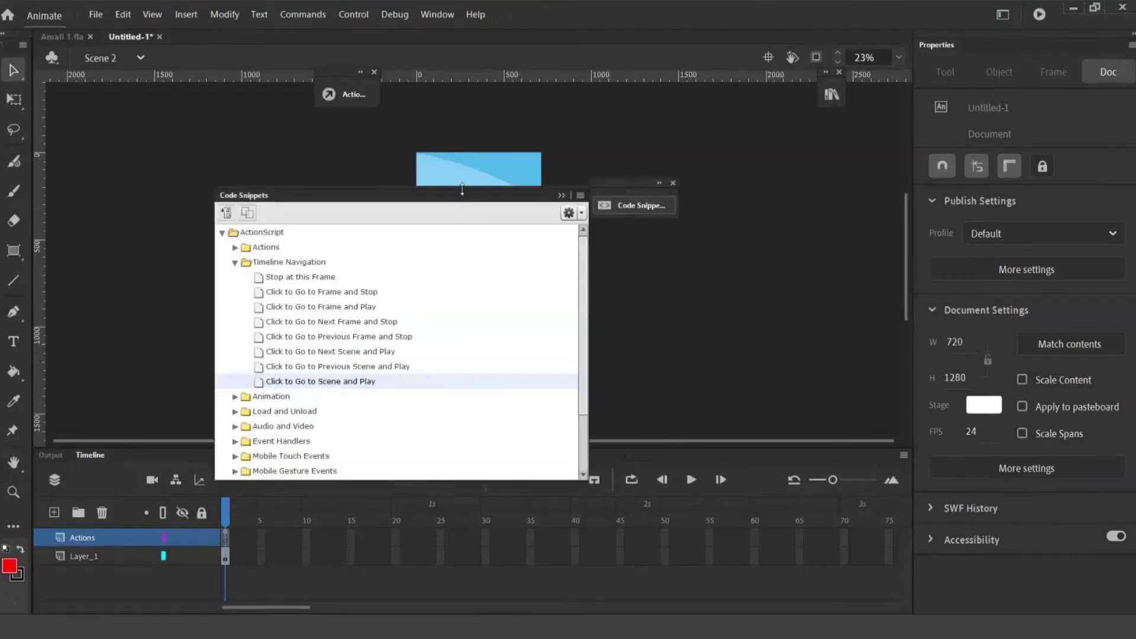
{"action": "left_click_drag", "start_coordinate": [487, 197], "coordinate": [806, 118]}
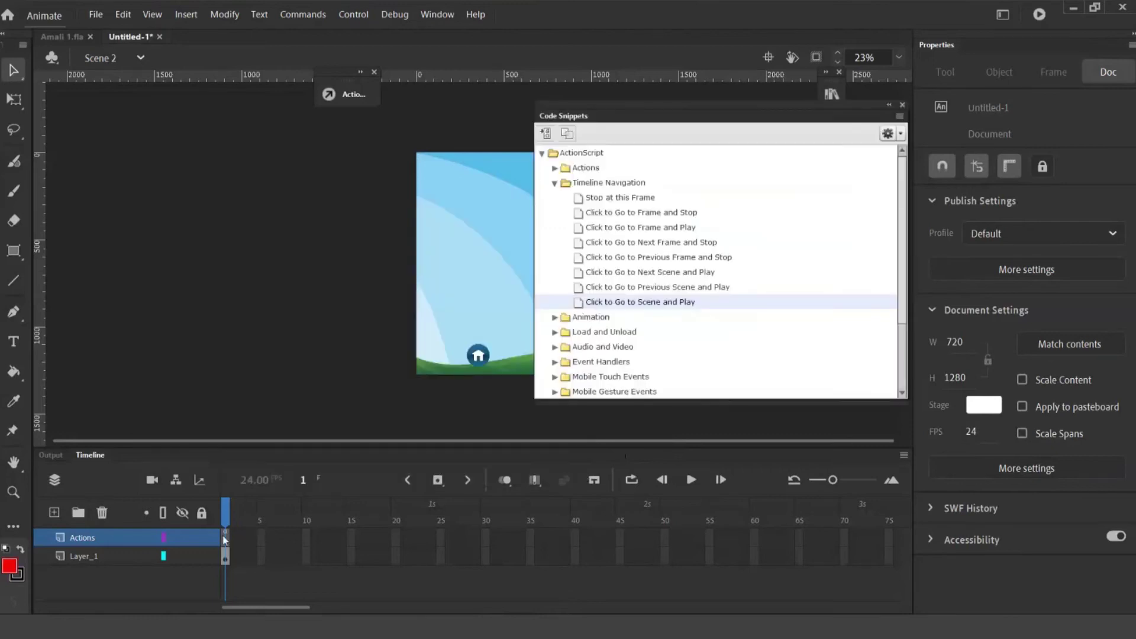
Open the script of the Actions layer's first frame in Scene 2 and place it beside the code snippets
{"action": "left_click", "coordinate": [225, 538]}
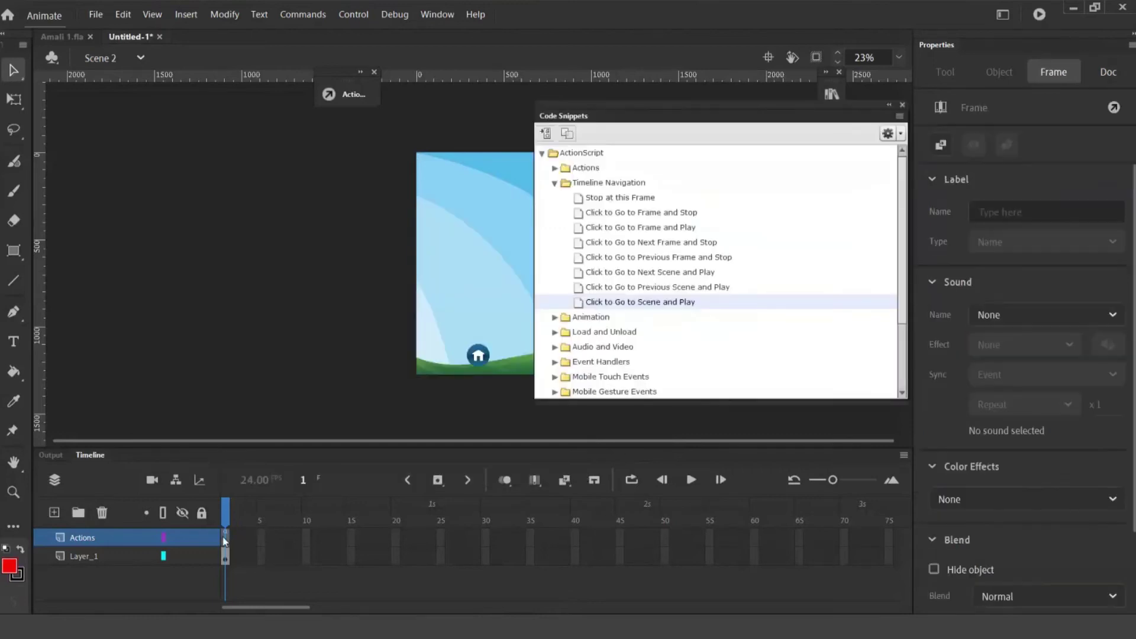
{"action": "left_click", "coordinate": [355, 95]}
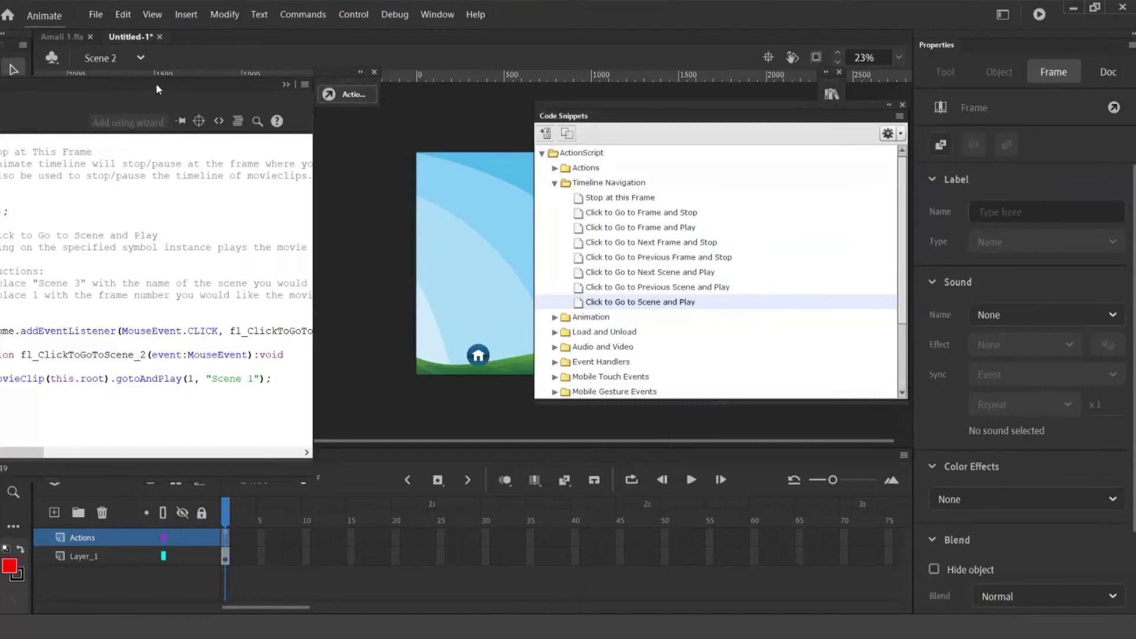
{"action": "left_click_drag", "start_coordinate": [158, 89], "coordinate": [232, 110]}
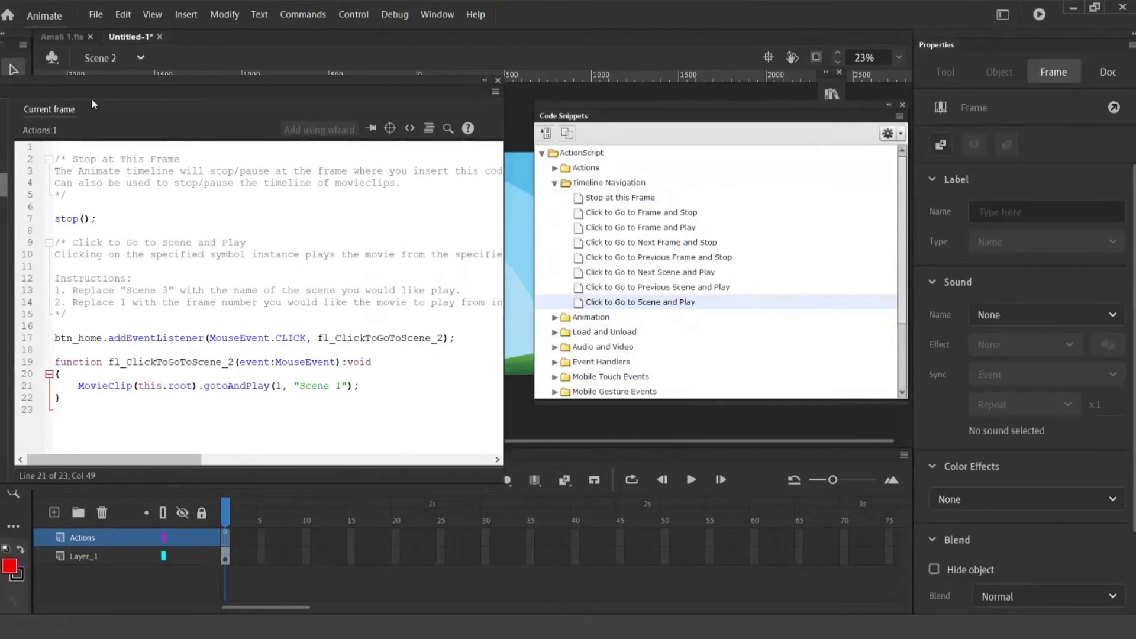
{"action": "left_click_drag", "start_coordinate": [95, 102], "coordinate": [125, 183]}
In Scene 1's script, change the btn_login handler's gotoAndPlay call to gotoAndStop
{"action": "left_click", "coordinate": [140, 58]}
{"action": "left_click", "coordinate": [101, 79]}
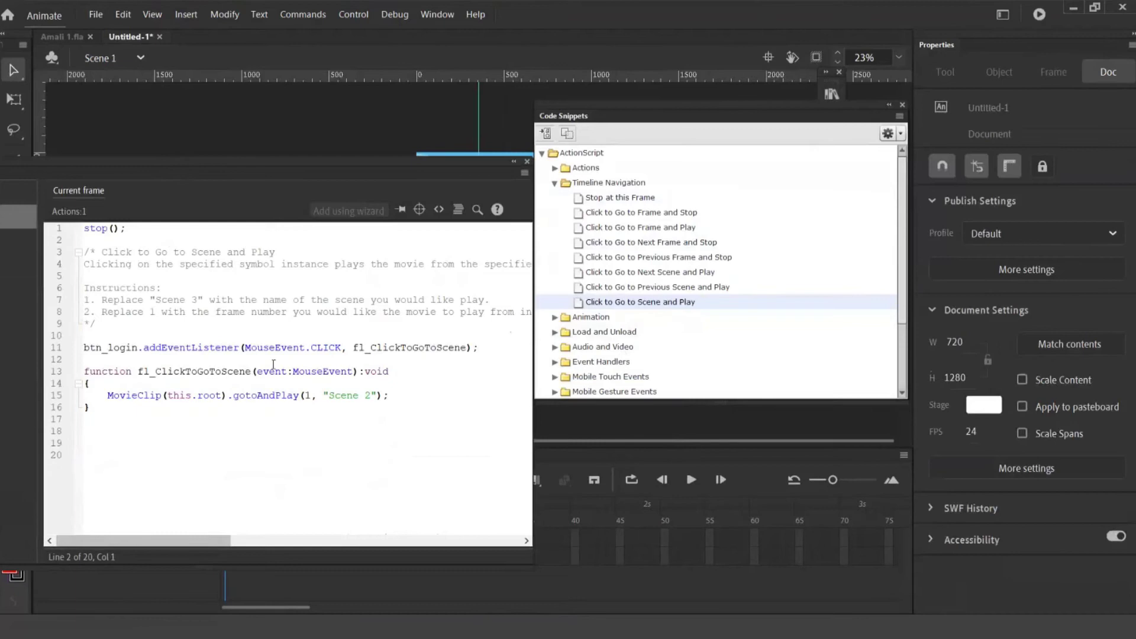
{"action": "left_click", "coordinate": [277, 395]}
{"action": "left_click_drag", "start_coordinate": [276, 395], "coordinate": [300, 395]}
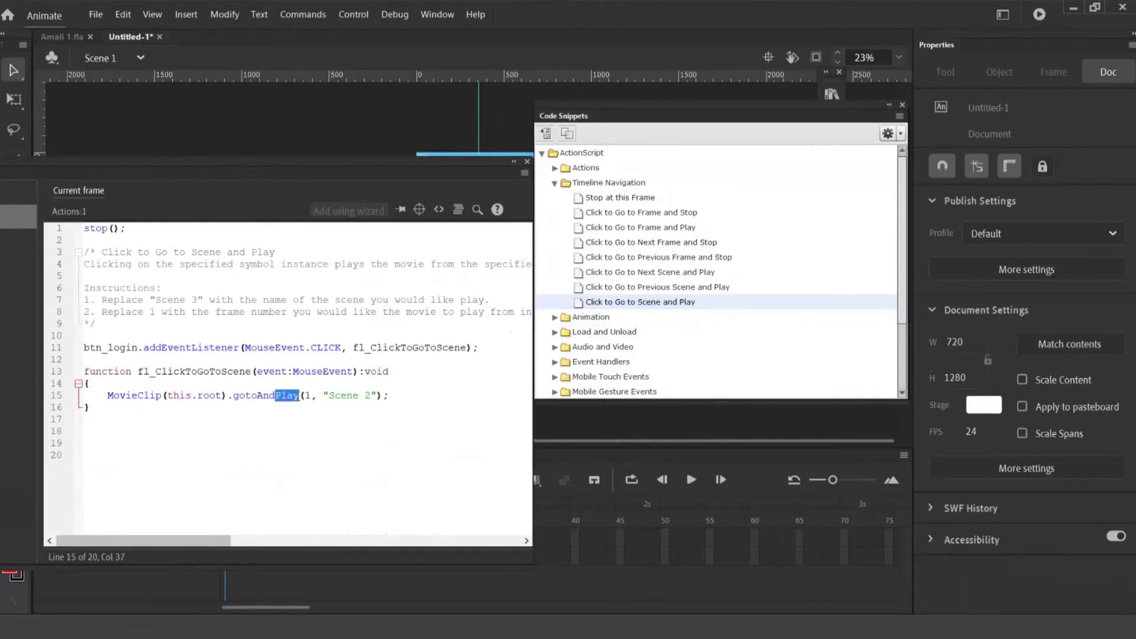
{"action": "type", "text": "Stop"}
Delete the "Stop at This Frame" comment and the stop() line from Scene 2's script
{"action": "left_click", "coordinate": [142, 58]}
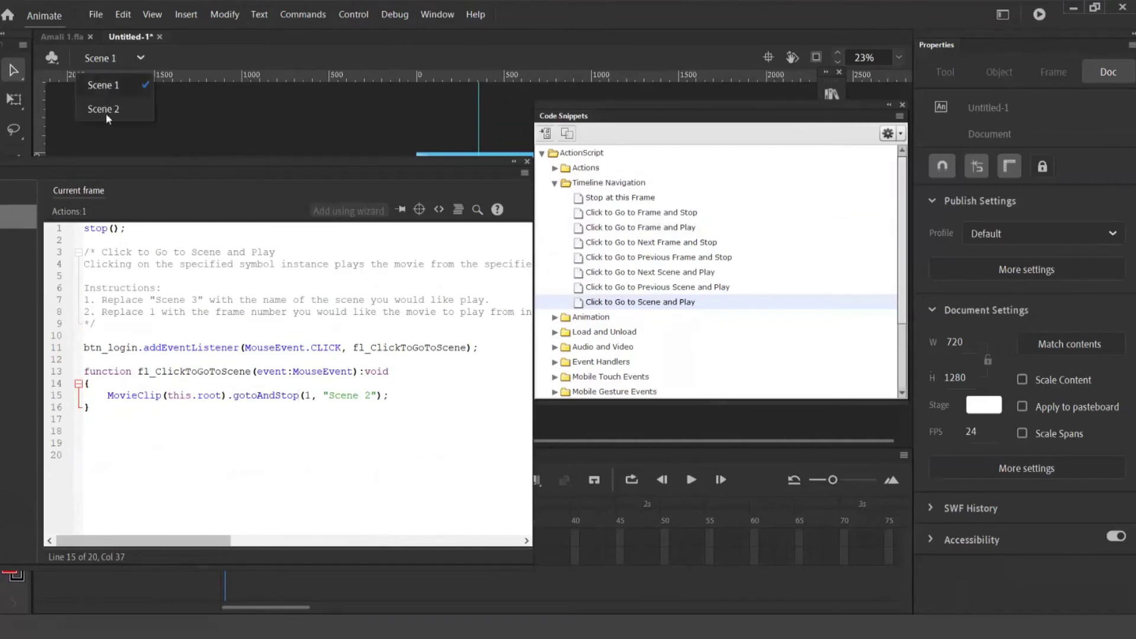
{"action": "left_click", "coordinate": [107, 116]}
{"action": "left_click_drag", "start_coordinate": [126, 300], "coordinate": [27, 239]}
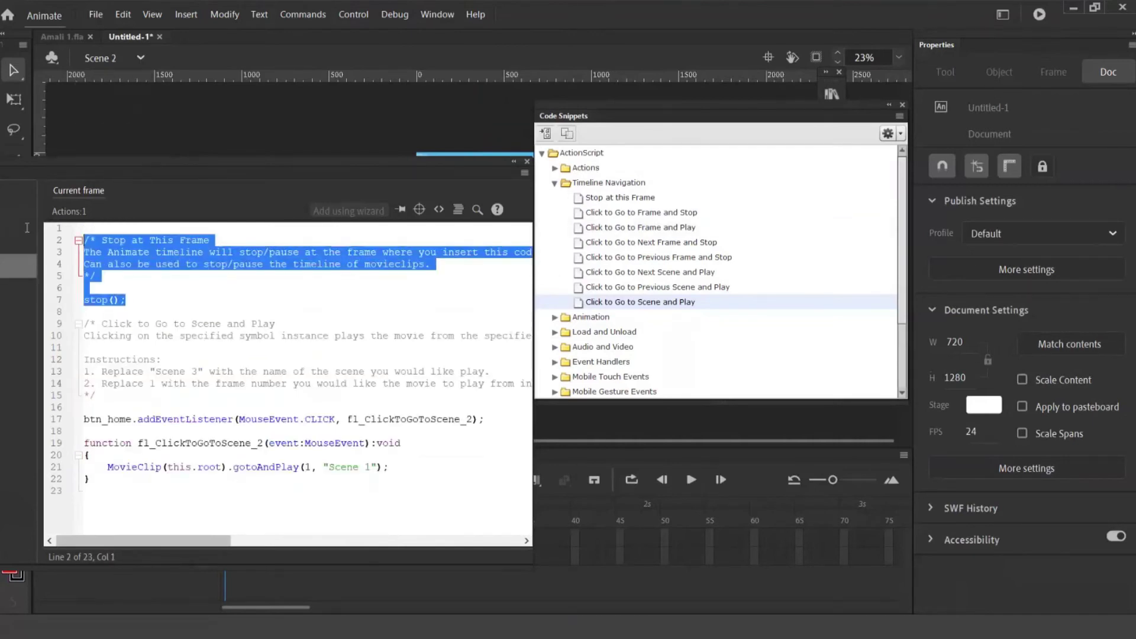
{"action": "key", "text": "Delete"}
{"action": "key", "text": "Delete"}
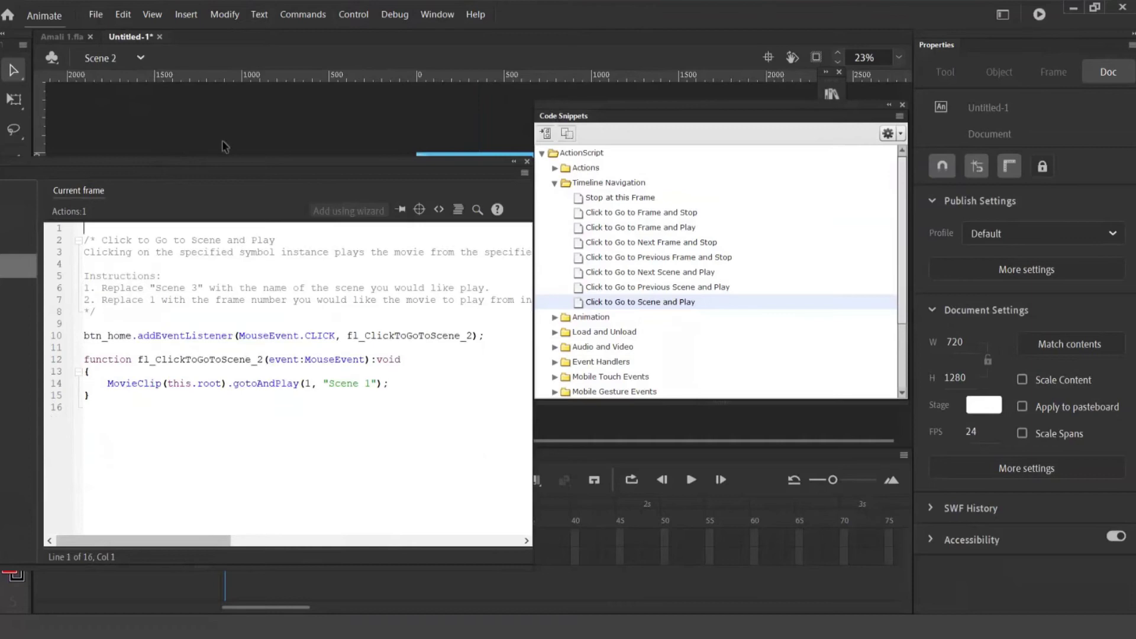
Test the edited movie maximized by going from ENTER to the home button and back, then close the preview
{"action": "key", "text": "ctrl+Return"}
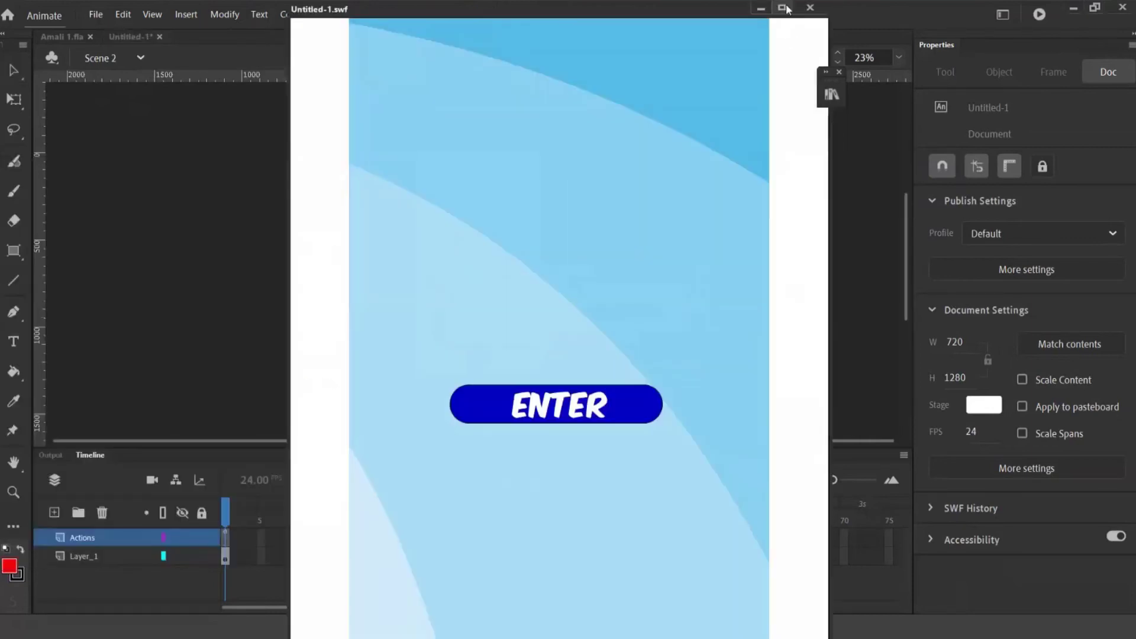
{"action": "left_click", "coordinate": [782, 8]}
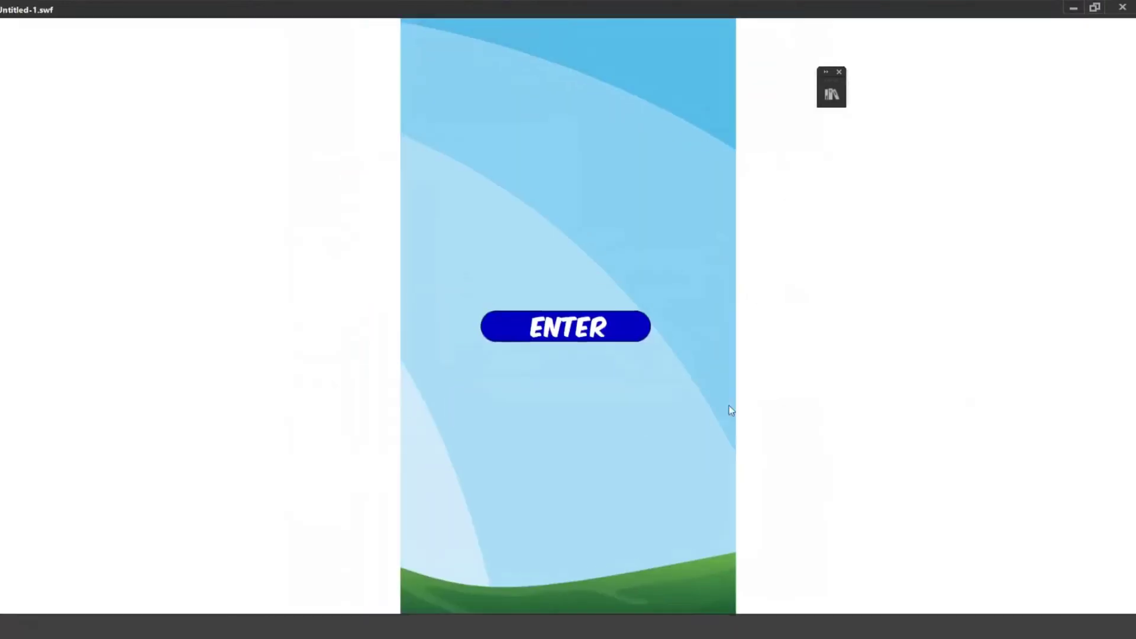
{"action": "left_click", "coordinate": [620, 330]}
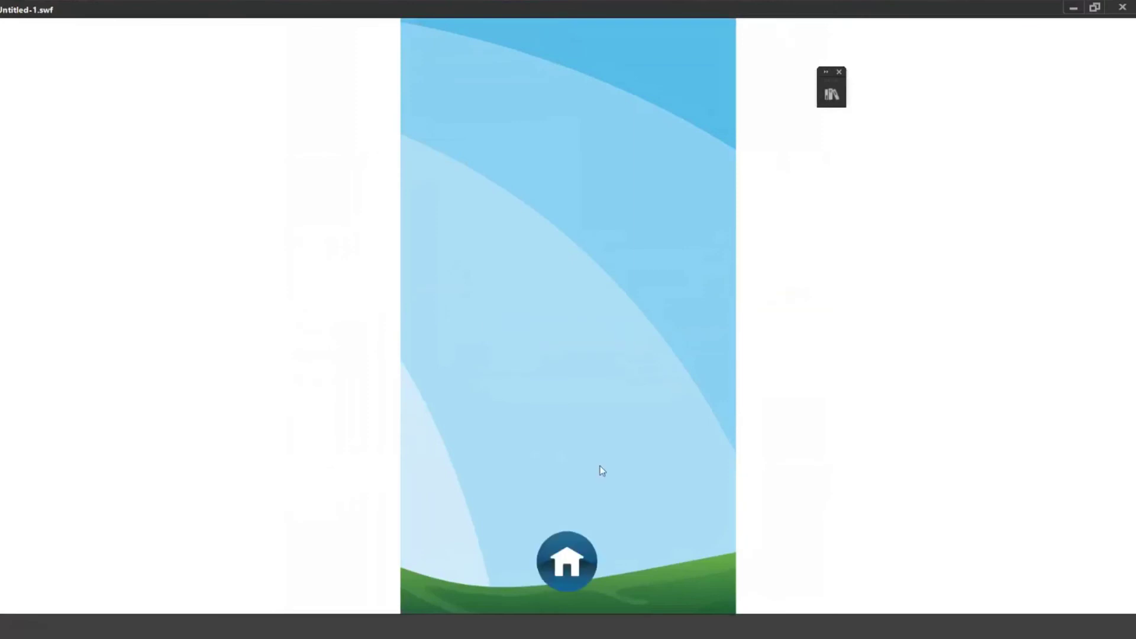
{"action": "left_click", "coordinate": [578, 574]}
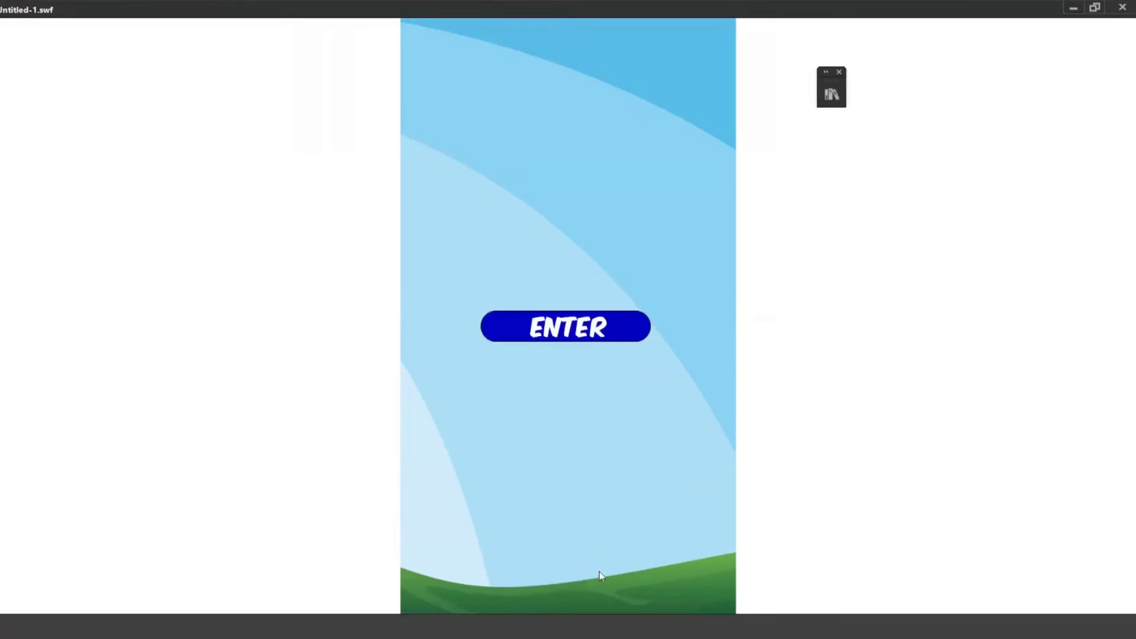
{"action": "left_click", "coordinate": [1122, 8]}
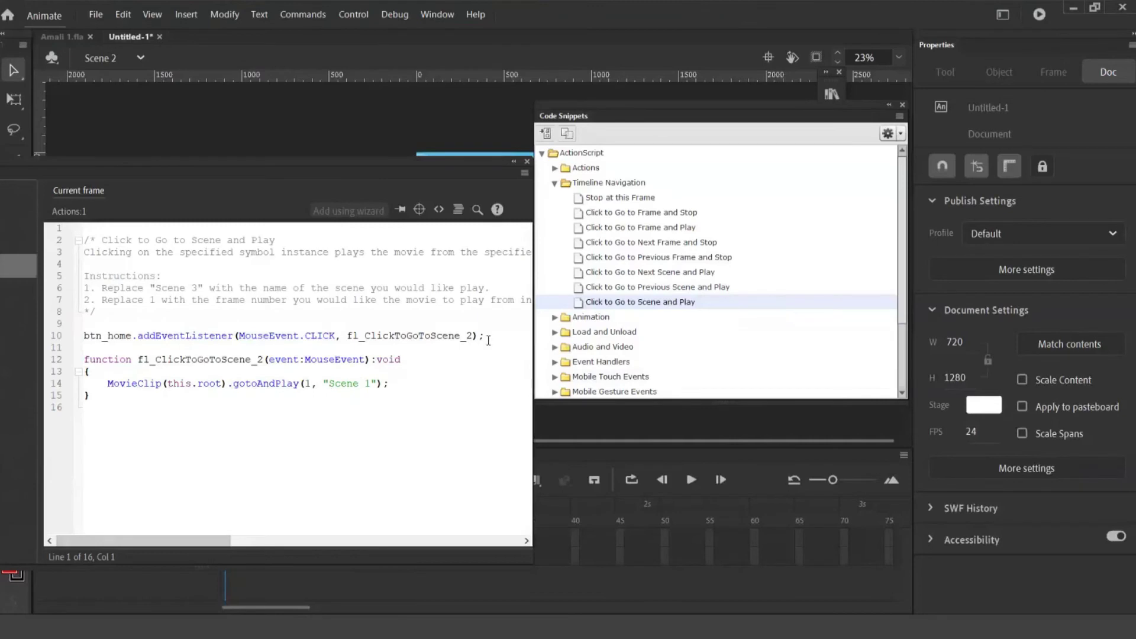
Review the gotoAndStop call in Scene 1's script and the home button code on Scene 2's first Actions frame
{"action": "left_click", "coordinate": [138, 61]}
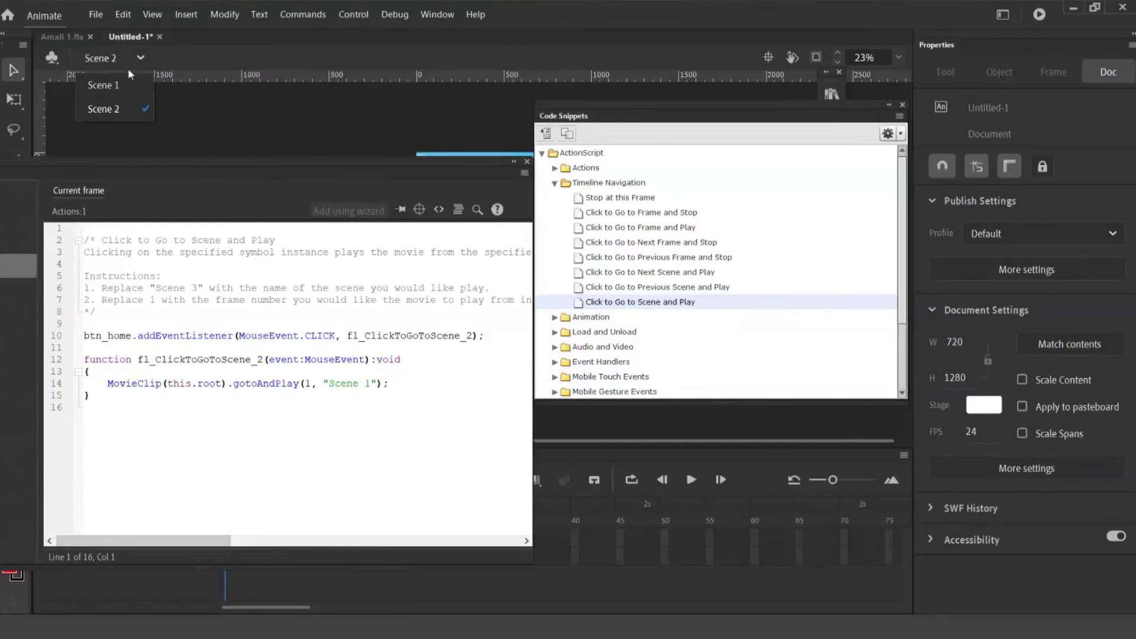
{"action": "left_click", "coordinate": [101, 84]}
{"action": "left_click", "coordinate": [299, 395]}
{"action": "left_click", "coordinate": [282, 395], "text": "shift"}
{"action": "left_click", "coordinate": [276, 395], "text": "shift"}
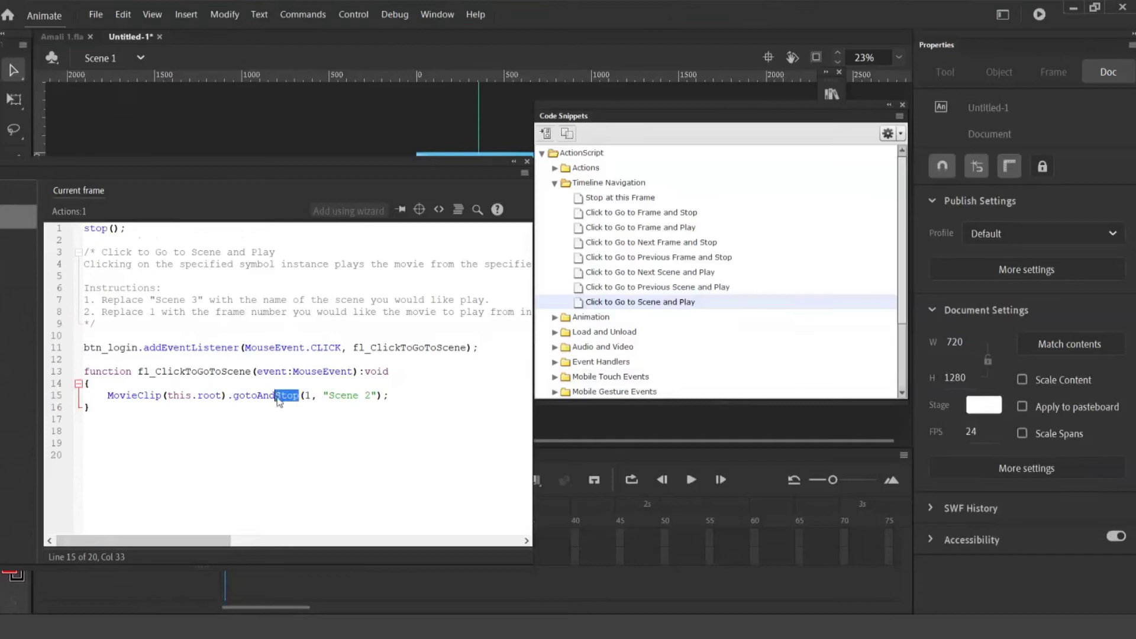
{"action": "left_click", "coordinate": [133, 57]}
{"action": "left_click", "coordinate": [94, 110]}
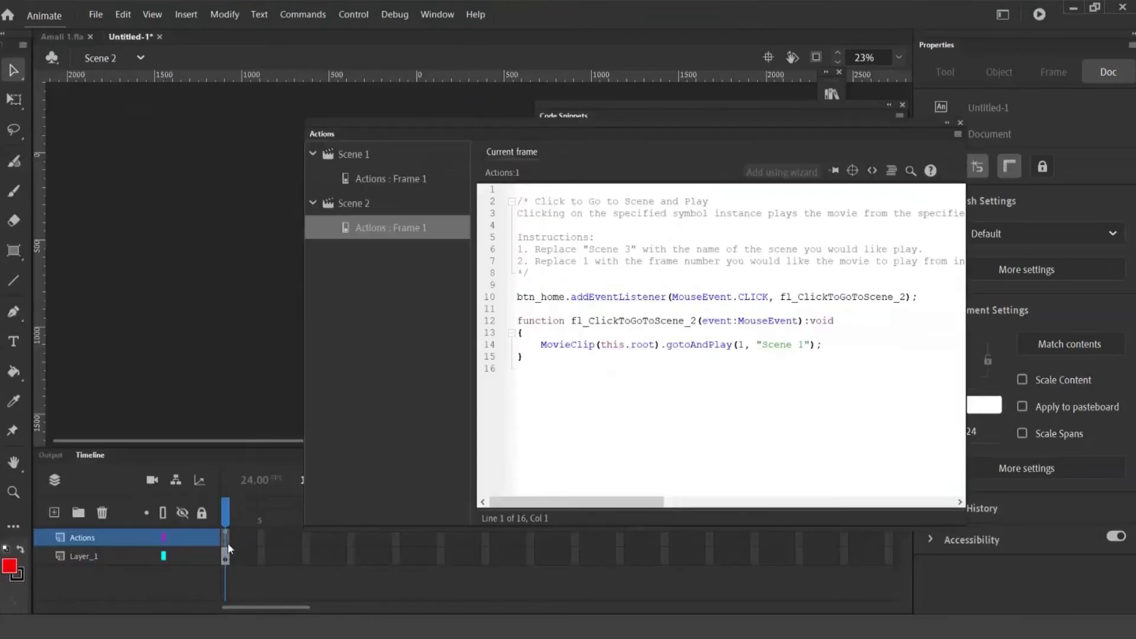
{"action": "left_click", "coordinate": [220, 542]}
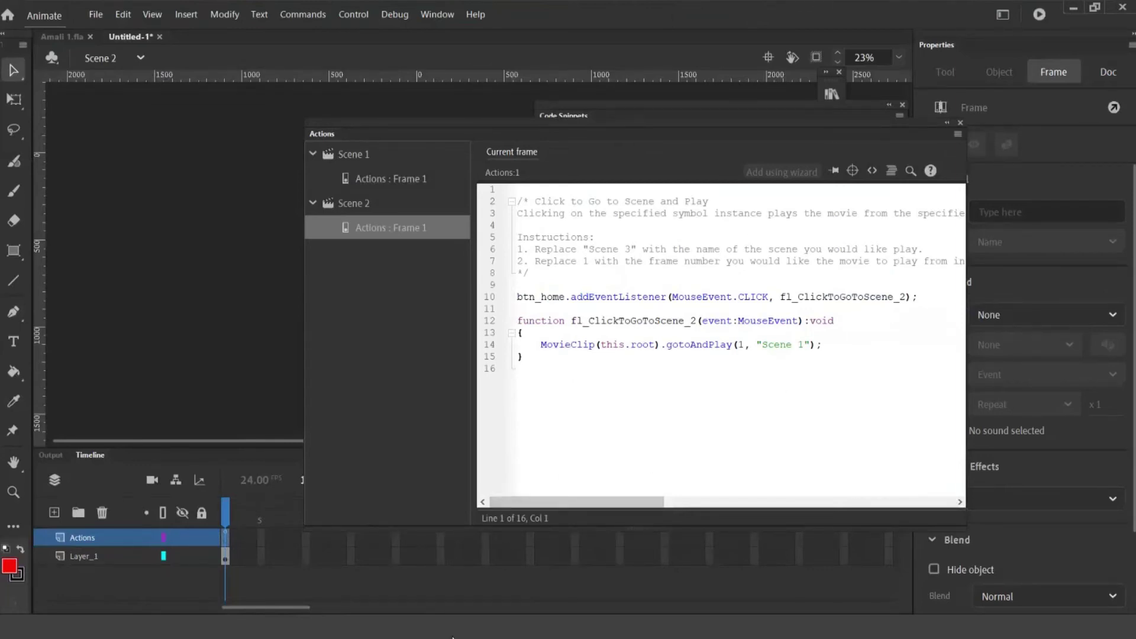
Switch to Scene 1 and clear the Actions and Code Snippets panels off the stage
{"action": "double_click", "coordinate": [718, 125]}
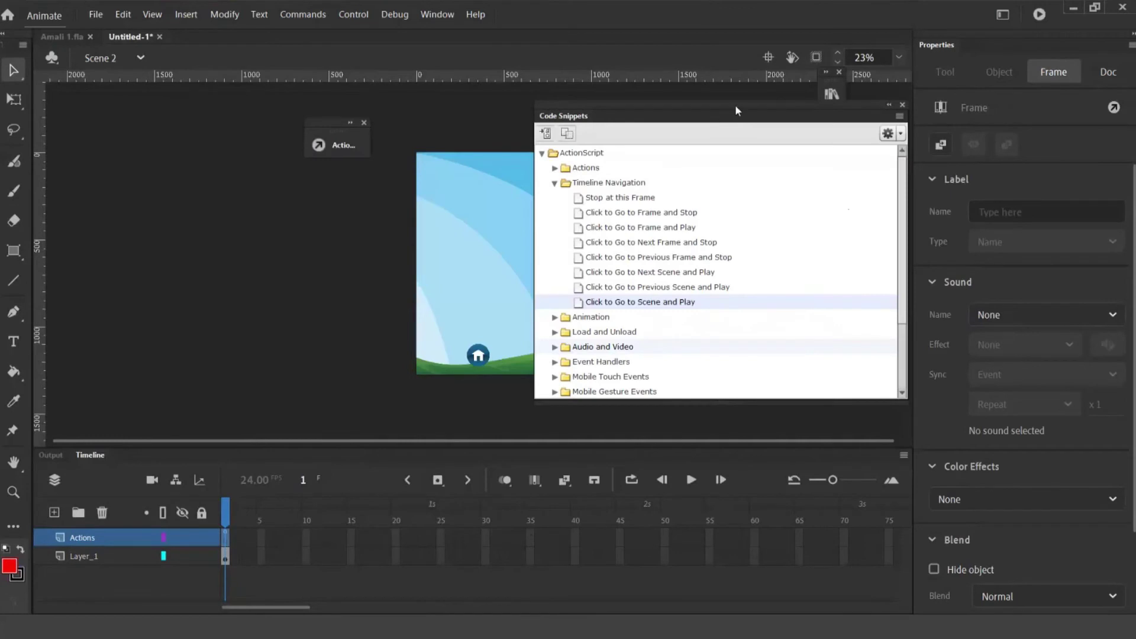
{"action": "left_click_drag", "start_coordinate": [735, 107], "coordinate": [211, 128]}
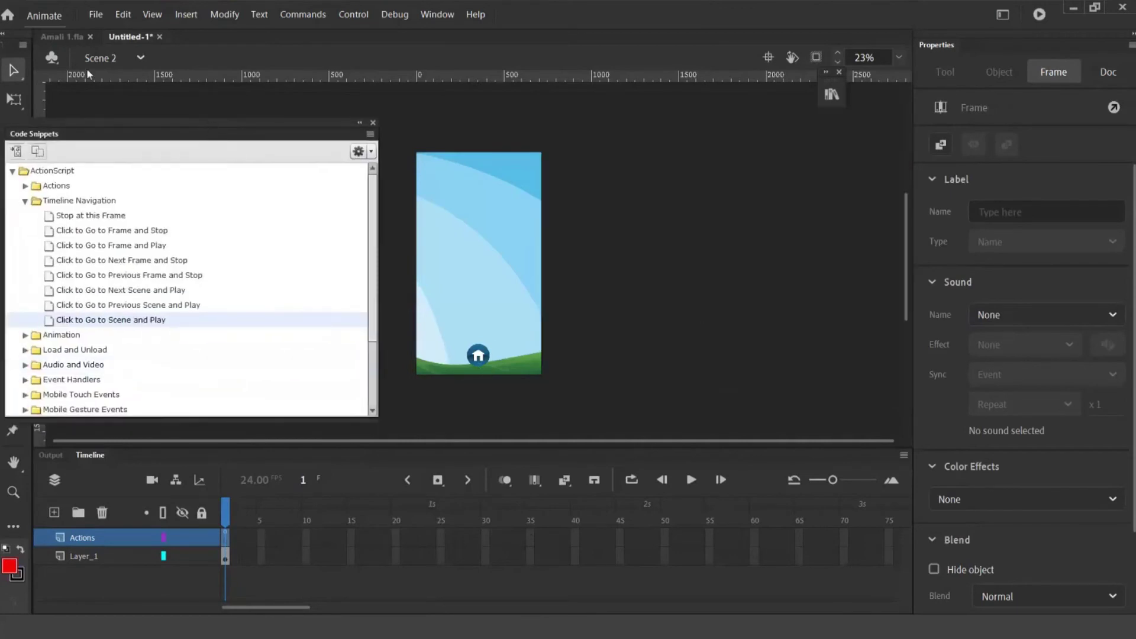
{"action": "left_click", "coordinate": [140, 58]}
{"action": "left_click", "coordinate": [122, 82]}
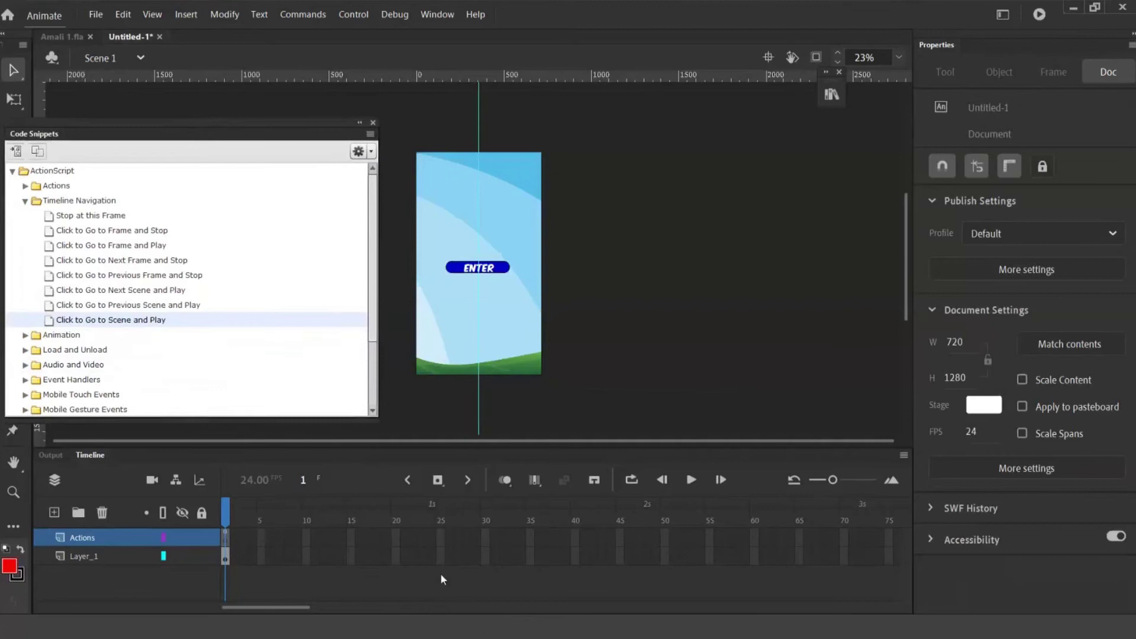
{"action": "left_click_drag", "start_coordinate": [230, 125], "coordinate": [897, 170]}
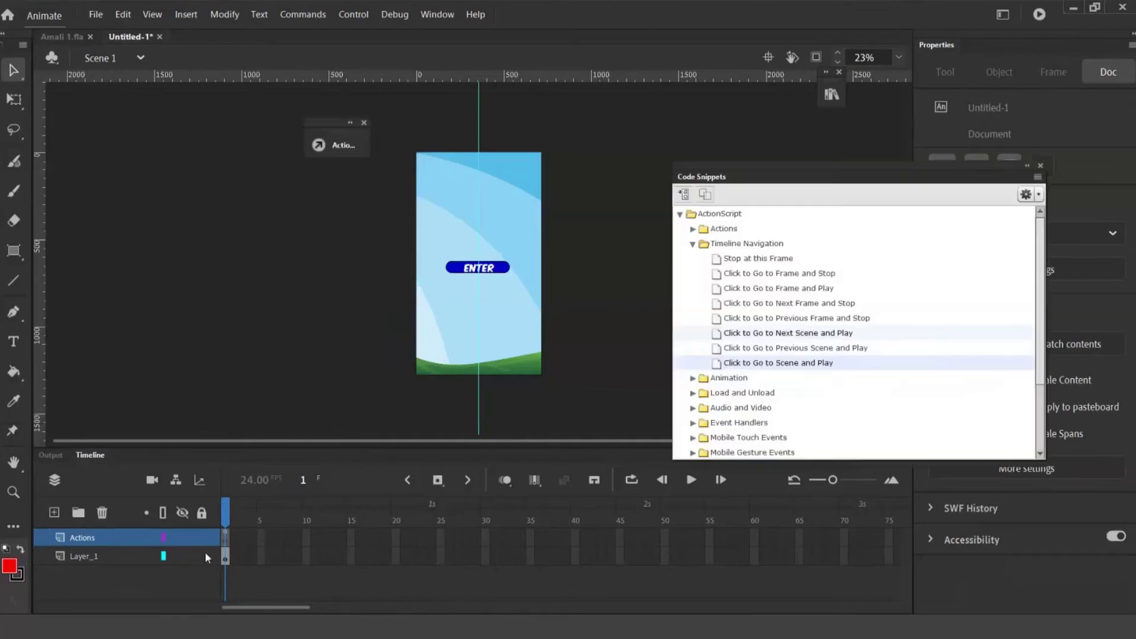
Add the static text "Please insert your name" above the ENTER button on Layer_1
{"action": "left_click", "coordinate": [101, 557]}
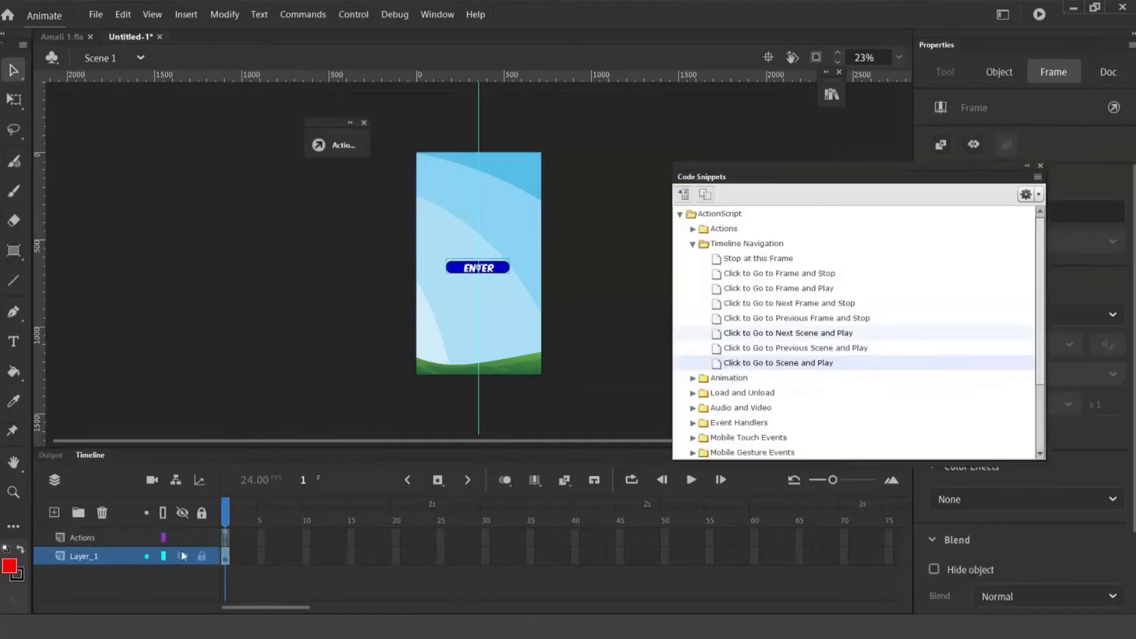
{"action": "key", "text": "ctrl+="}
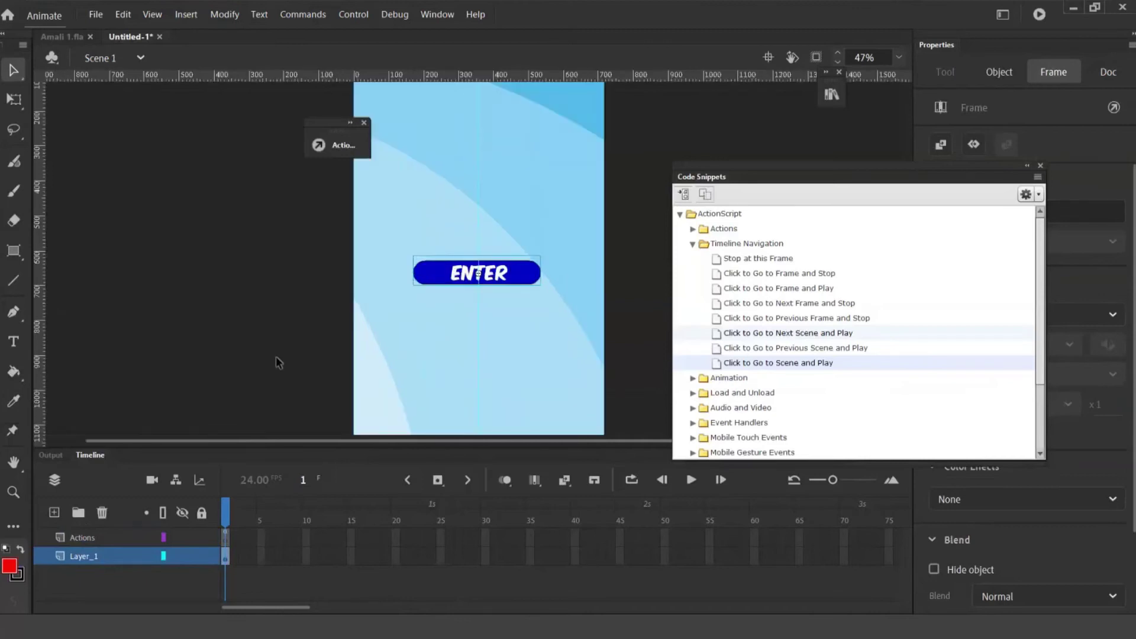
{"action": "left_click", "coordinate": [13, 342]}
{"action": "left_click", "coordinate": [394, 178]}
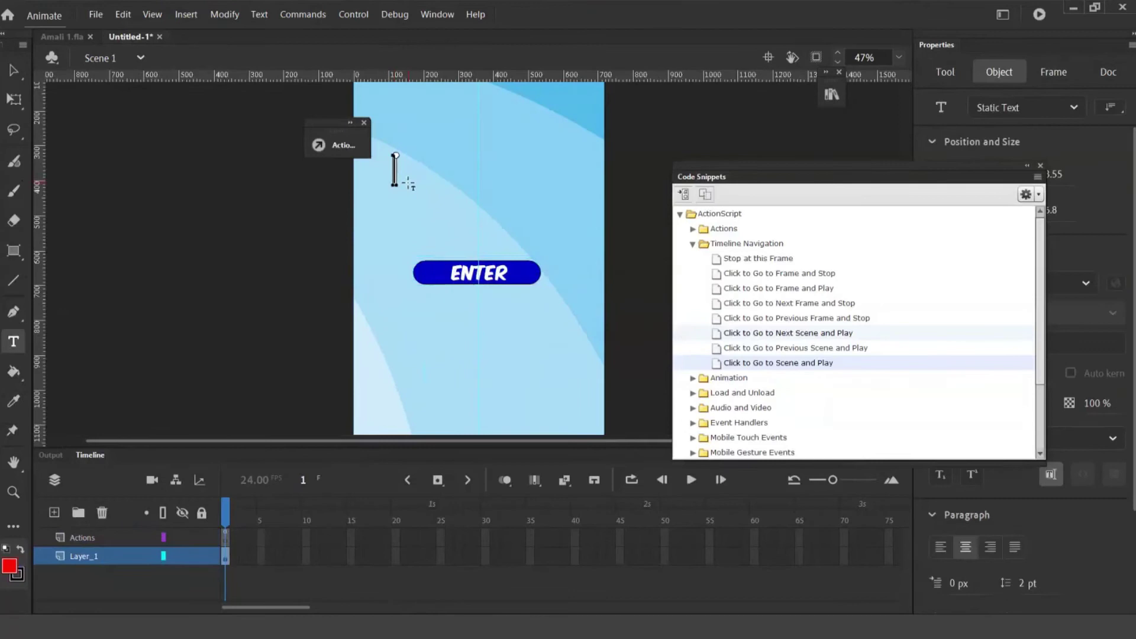
{"action": "type", "text": "PLEASE"}
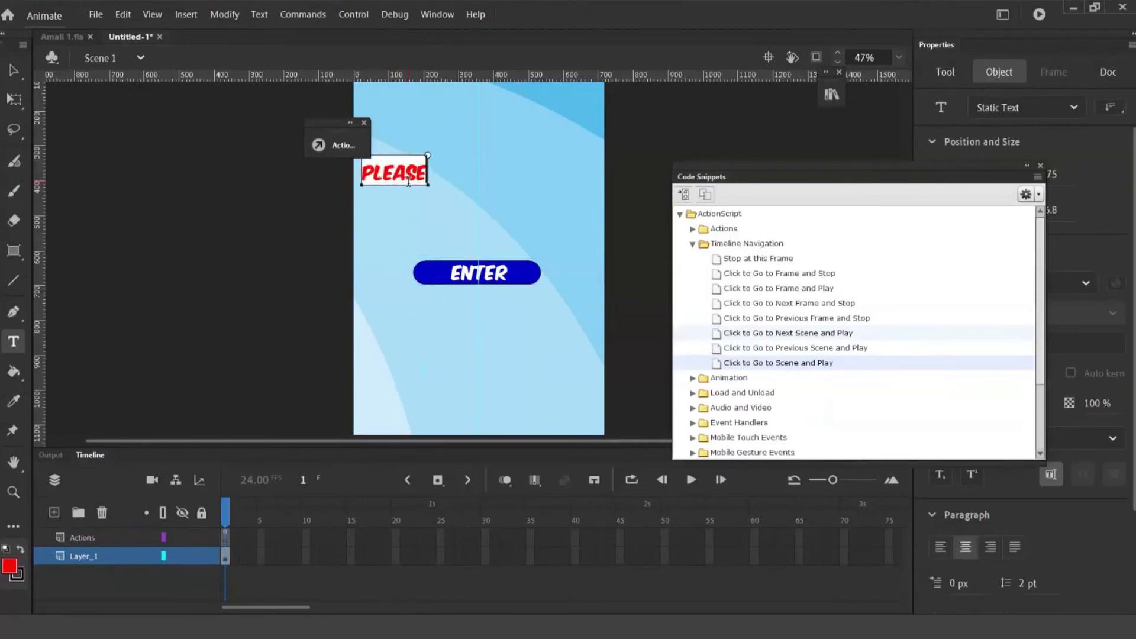
{"action": "type", "text": " IN"}
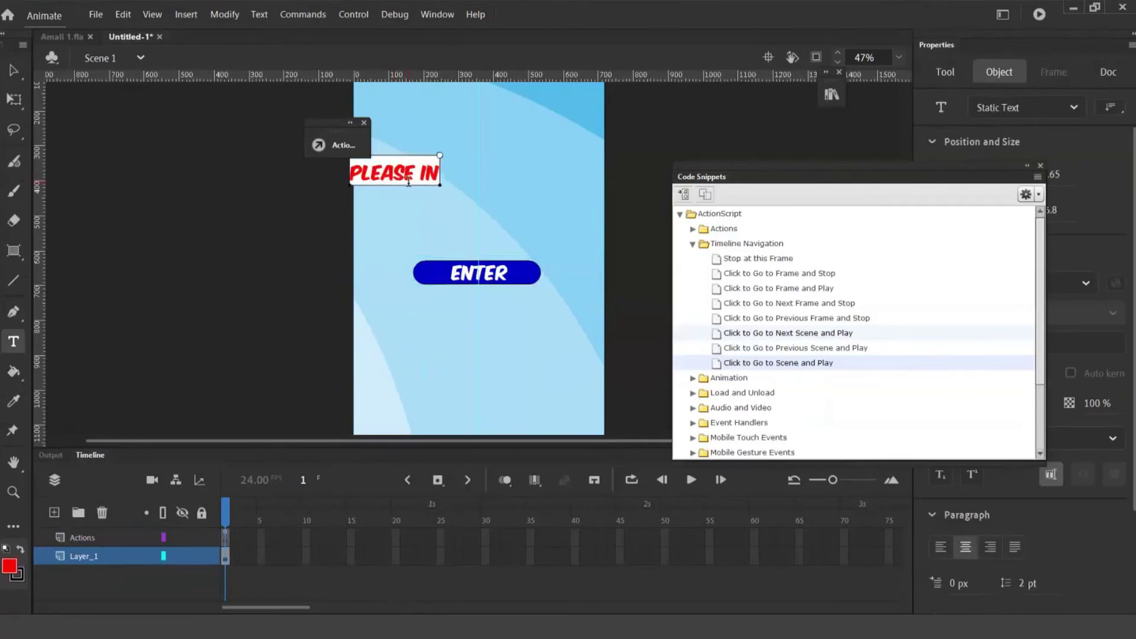
{"action": "type", "text": "SERT YOUR NMA"}
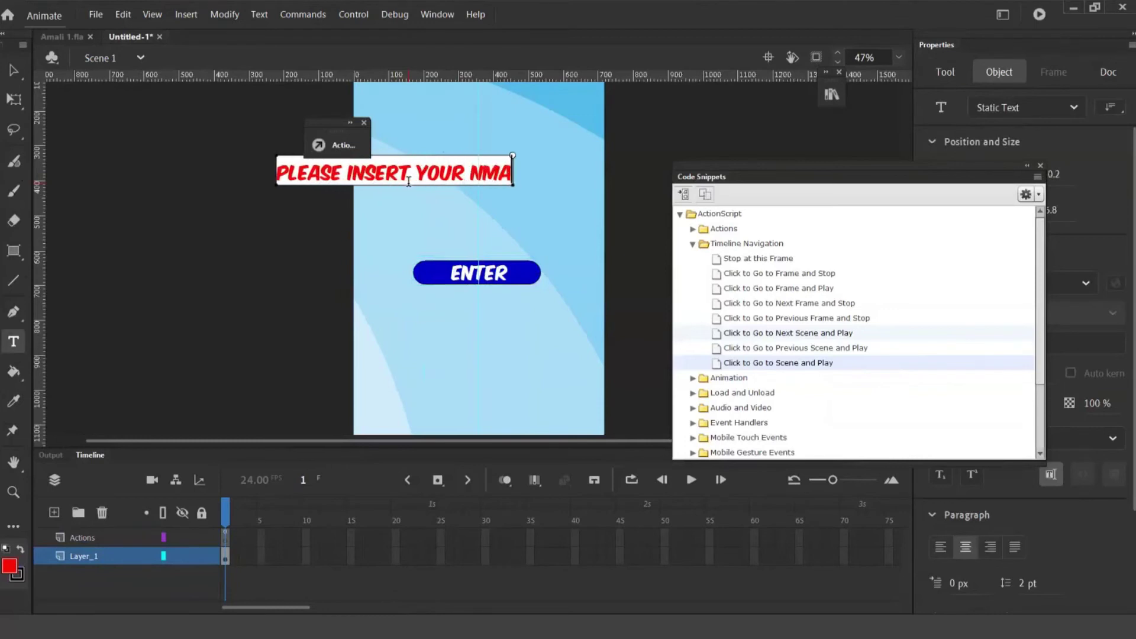
{"action": "key", "text": "BackSpace"}
{"action": "key", "text": "BackSpace"}
{"action": "type", "text": "AME"}
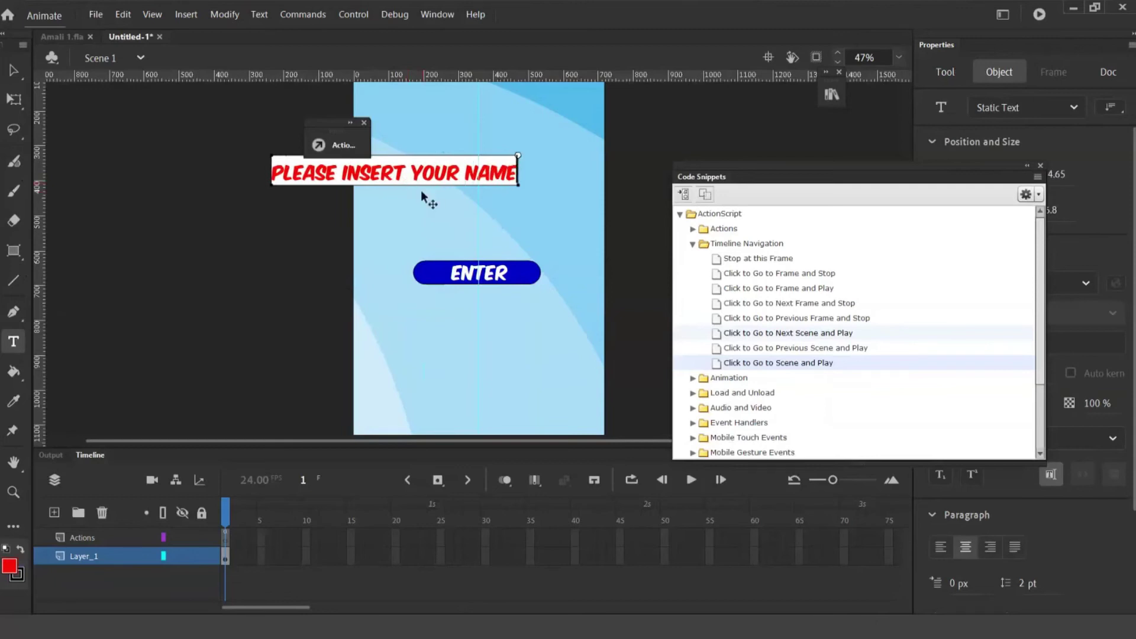
Recolor the prompt text black and move it fully onto the stage above the ENTER button
{"action": "key", "text": "ctrl+a"}
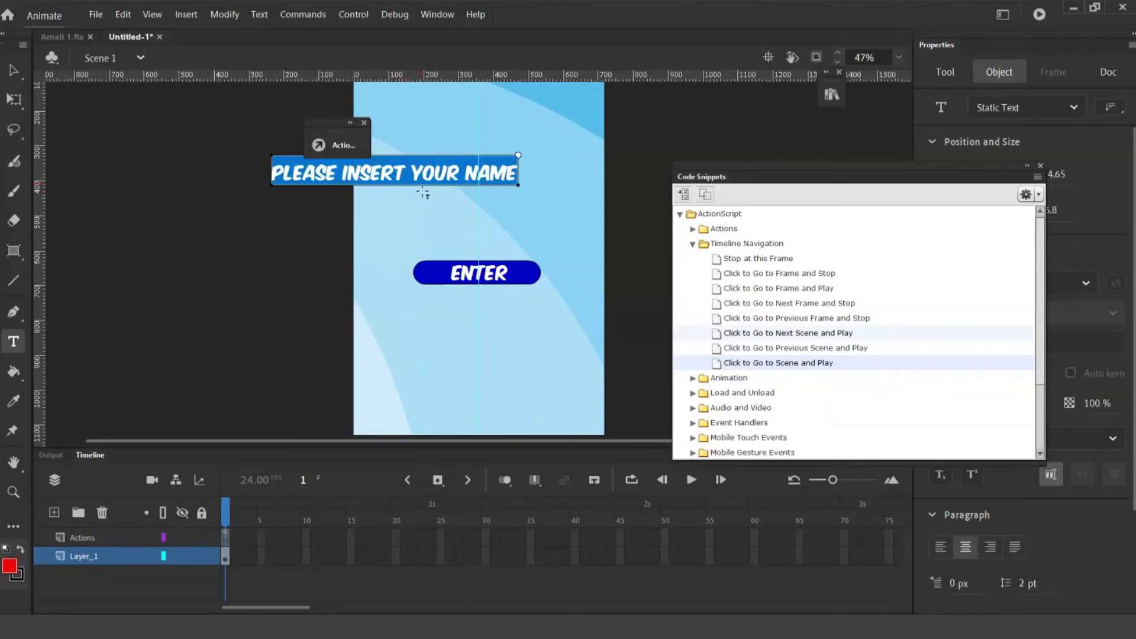
{"action": "left_click", "coordinate": [21, 549]}
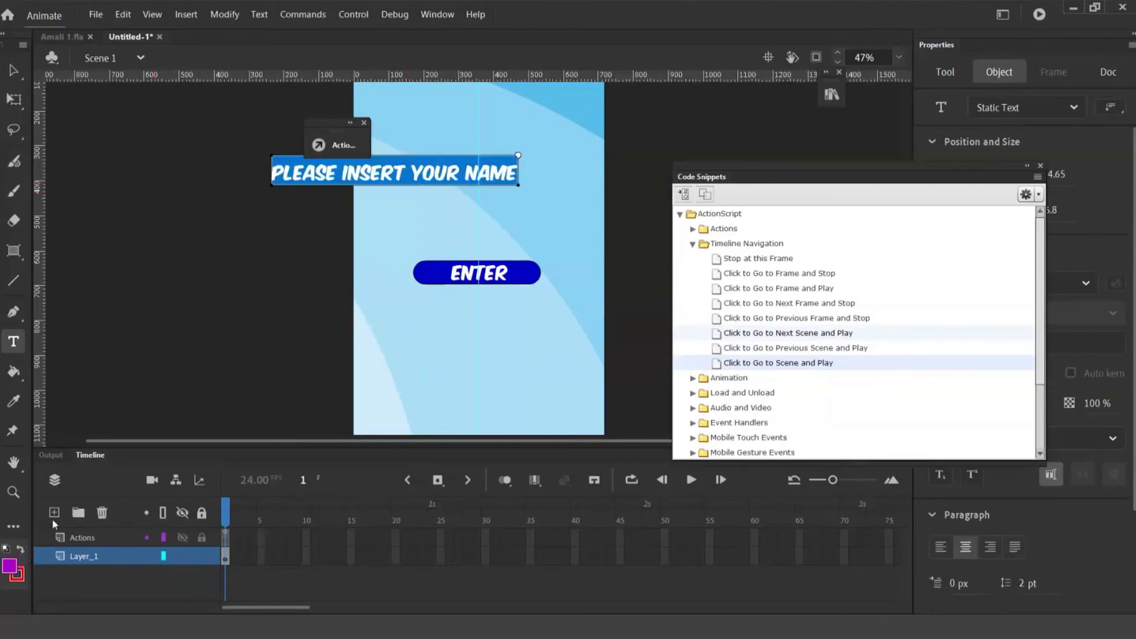
{"action": "left_click", "coordinate": [5, 550]}
{"action": "left_click", "coordinate": [21, 550]}
{"action": "left_click", "coordinate": [13, 70]}
{"action": "left_click_drag", "start_coordinate": [412, 186], "coordinate": [516, 212]}
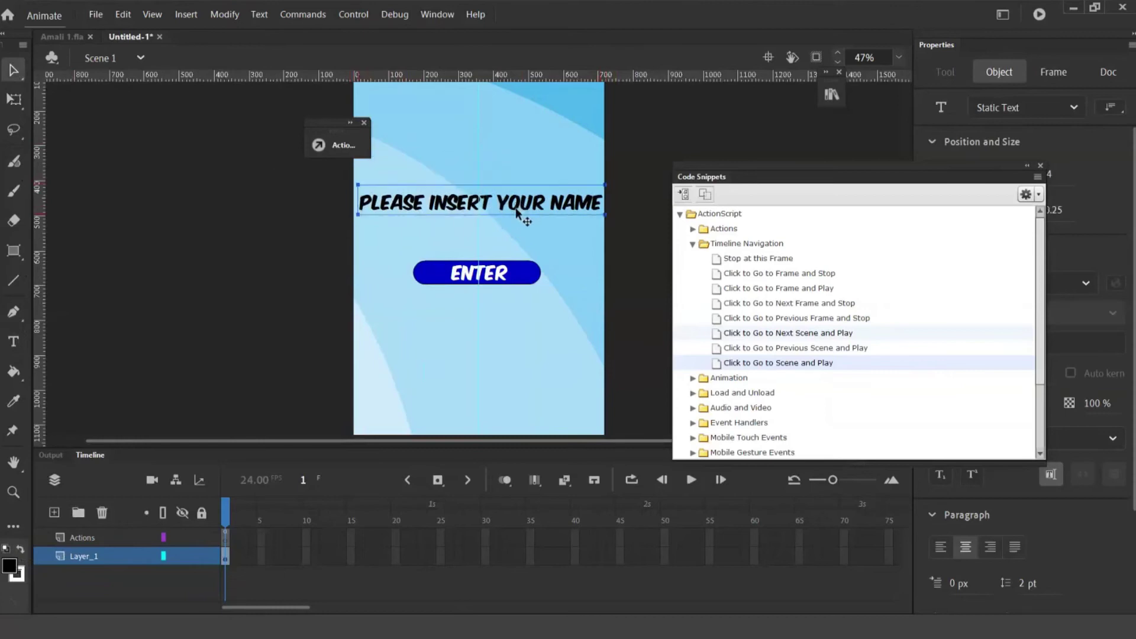
Change the prompt text's font to Gilroy ExtraBold and move it slightly down to about Y 440
{"action": "double_click", "coordinate": [863, 165]}
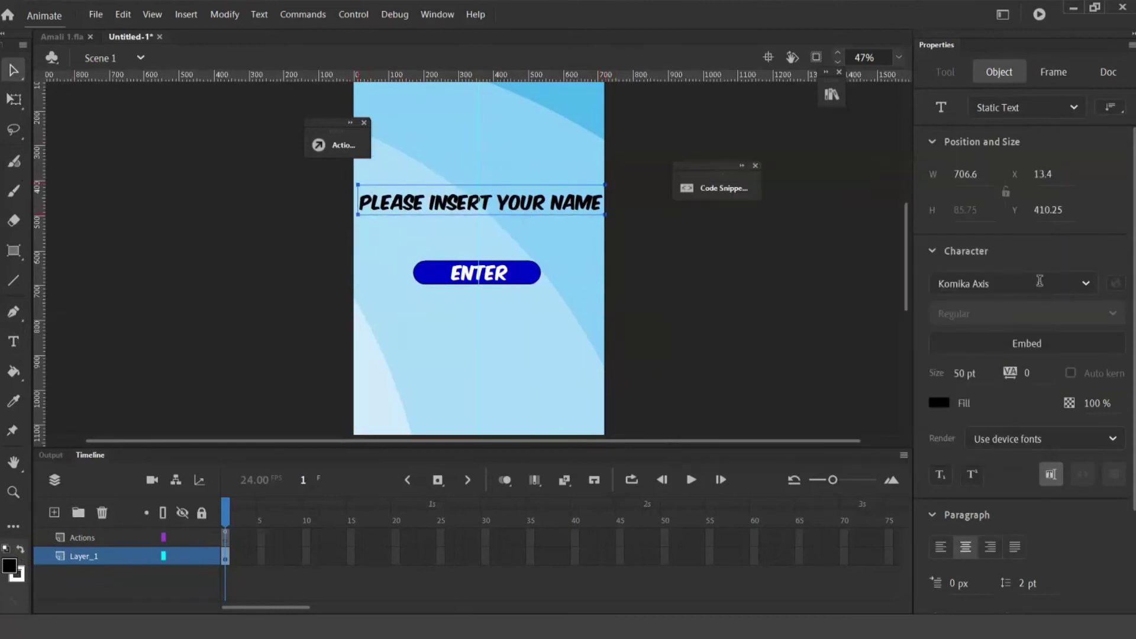
{"action": "left_click", "coordinate": [1086, 285]}
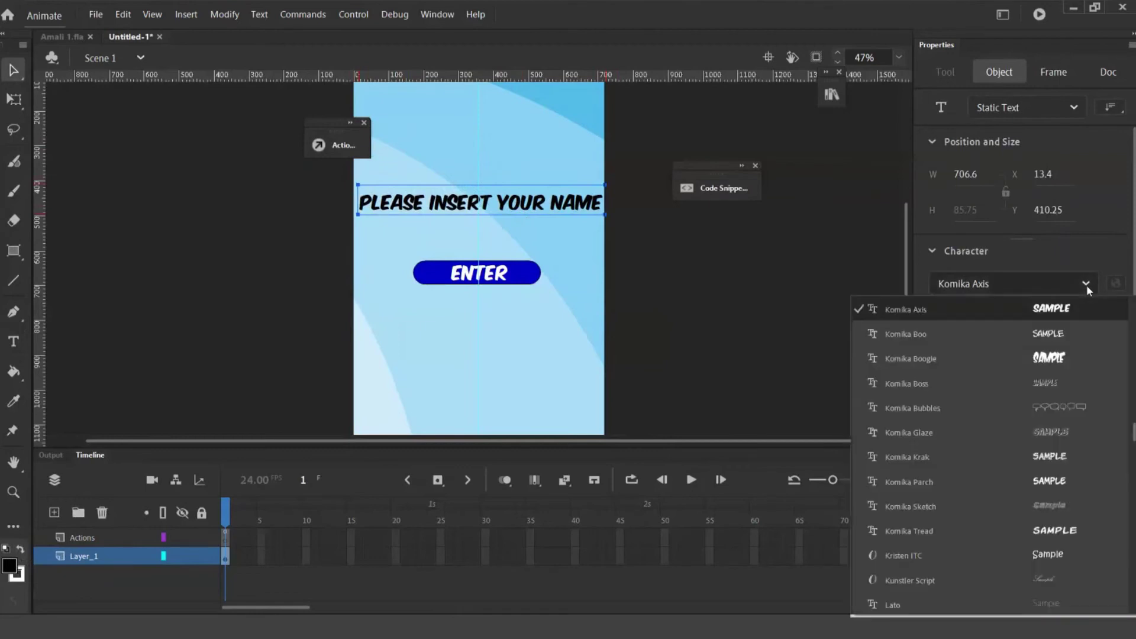
{"action": "left_click", "coordinate": [967, 531]}
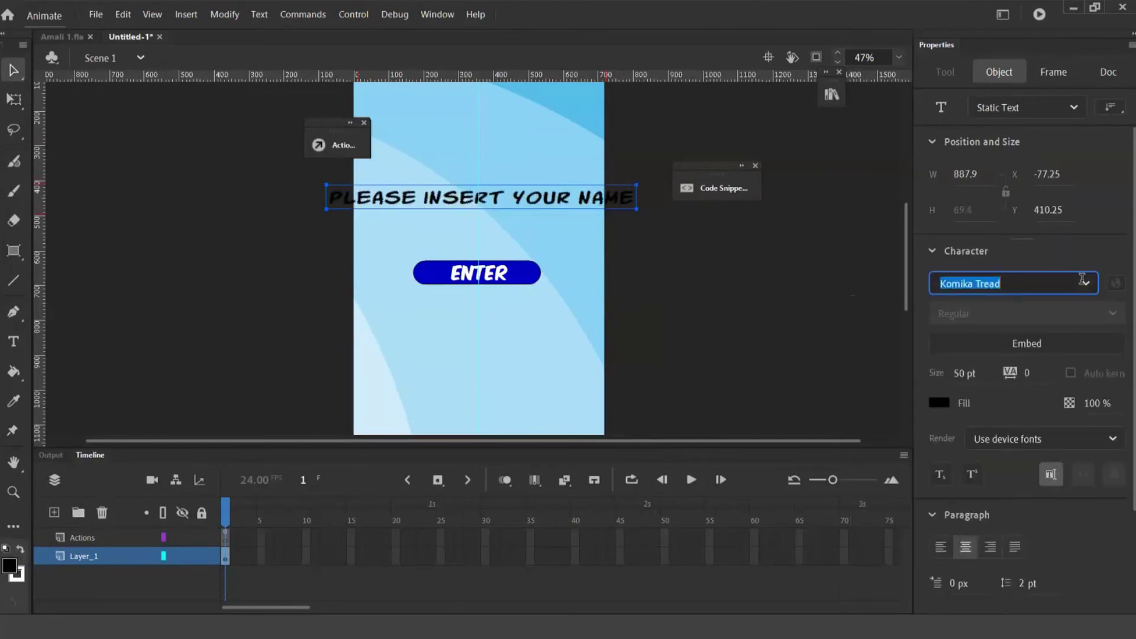
{"action": "left_click", "coordinate": [1085, 283]}
{"action": "scroll", "coordinate": [971, 411], "scroll_direction": "up", "scroll_amount": 5}
{"action": "scroll", "coordinate": [971, 412], "scroll_direction": "up", "scroll_amount": 10}
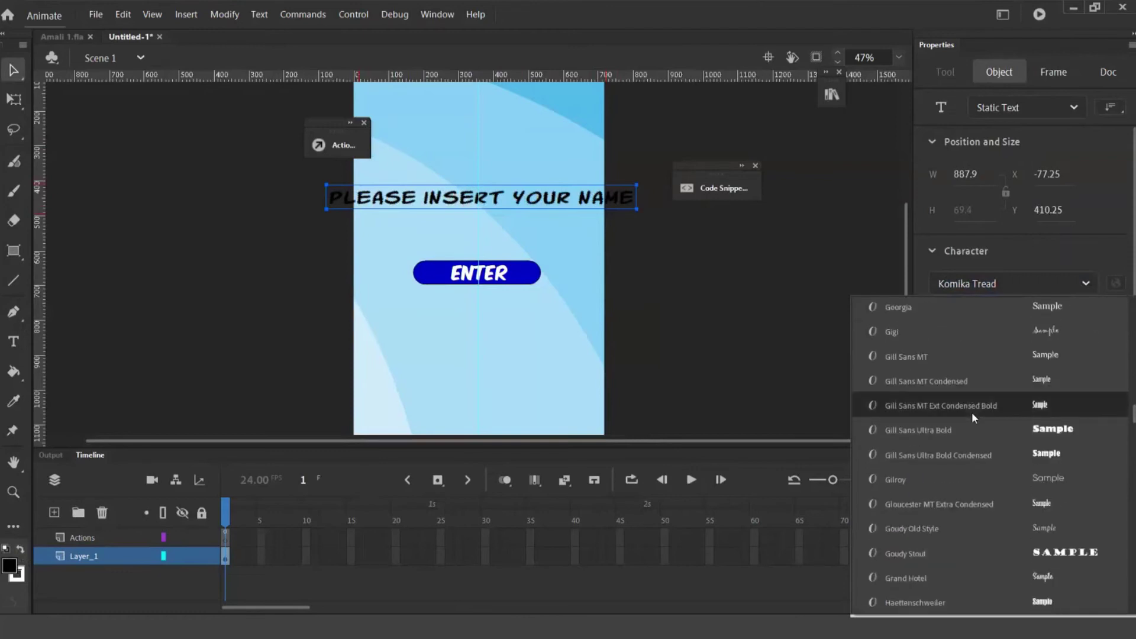
{"action": "left_click", "coordinate": [966, 473]}
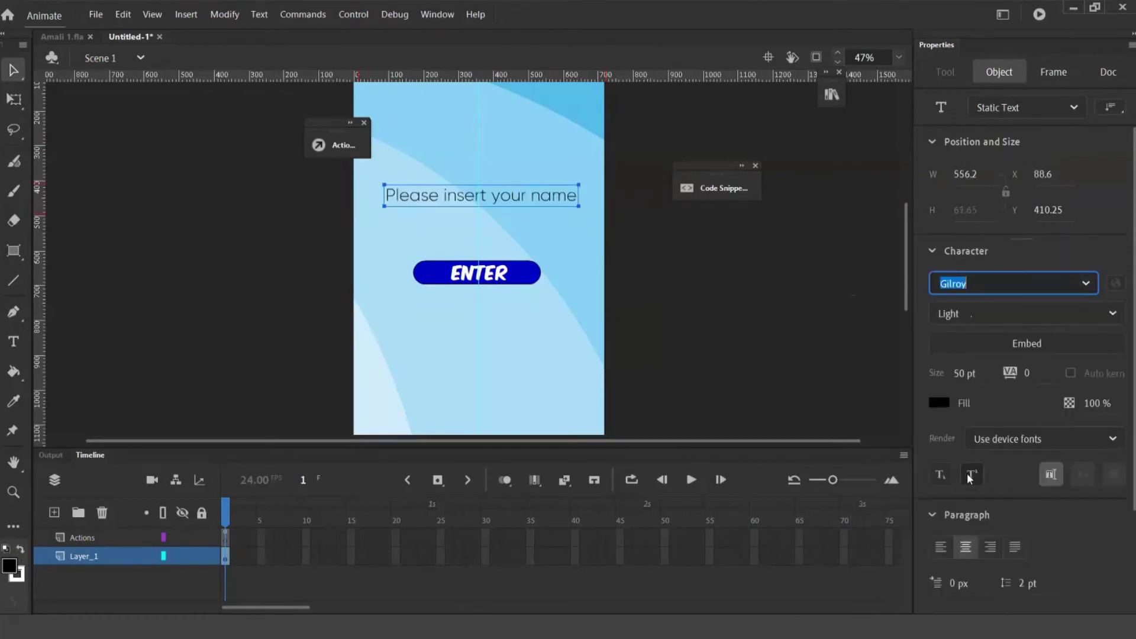
{"action": "left_click", "coordinate": [1112, 313]}
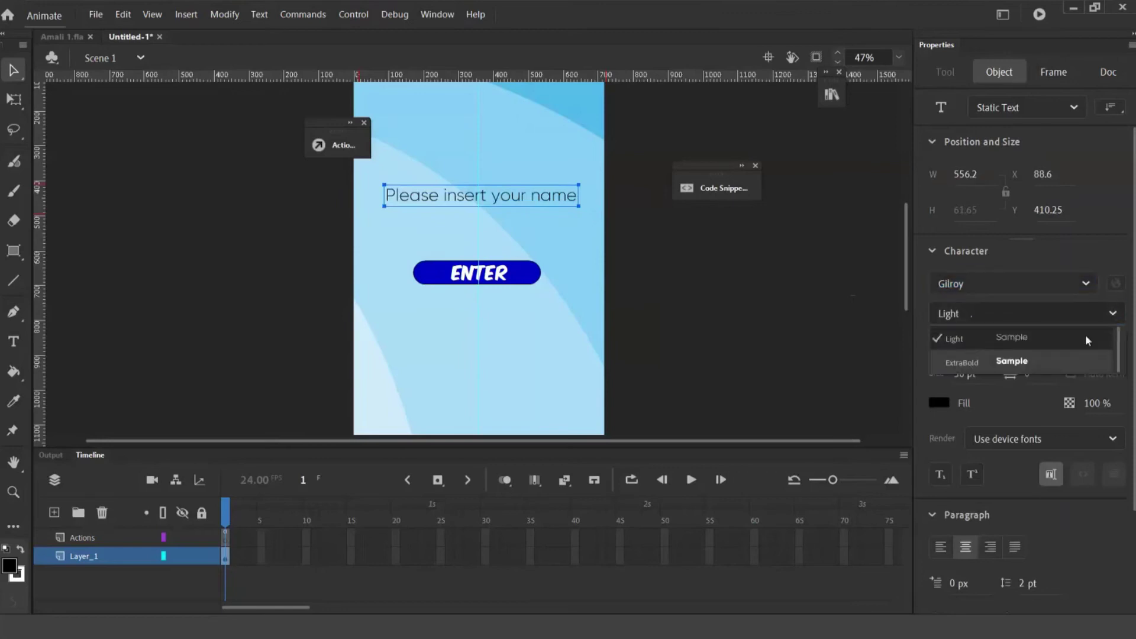
{"action": "left_click", "coordinate": [1049, 360]}
{"action": "mouse_move", "coordinate": [528, 198]}
{"action": "left_mouse_down"}
{"action": "mouse_move", "coordinate": [532, 223]}
{"action": "mouse_move", "coordinate": [527, 208]}
{"action": "left_mouse_up"}
{"action": "left_click", "coordinate": [706, 279]}
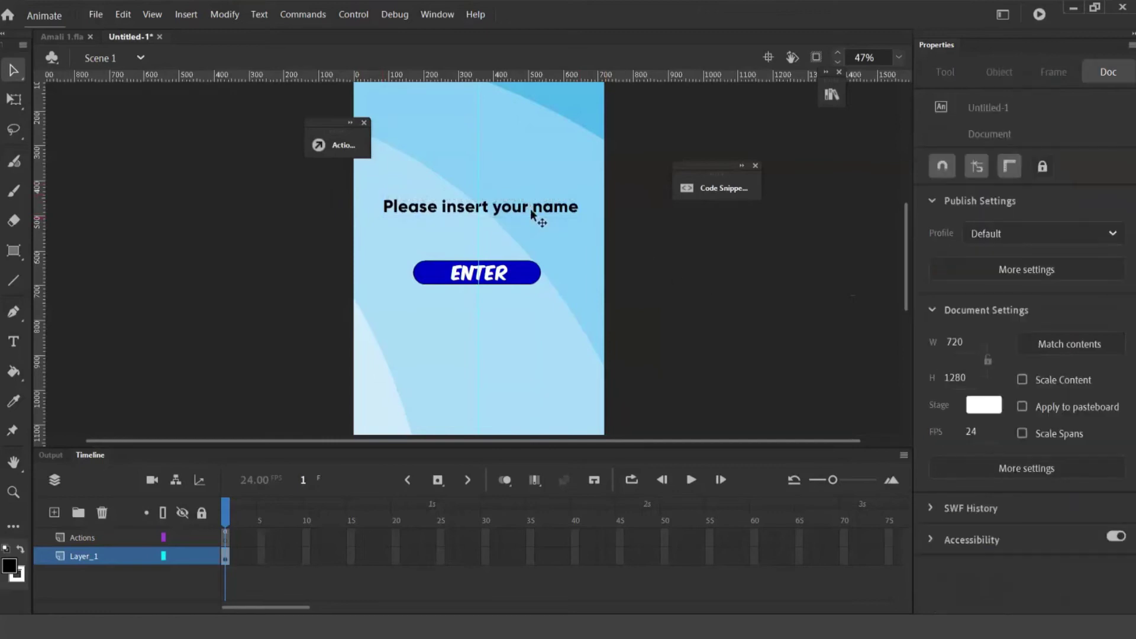
{"action": "left_click", "coordinate": [531, 214]}
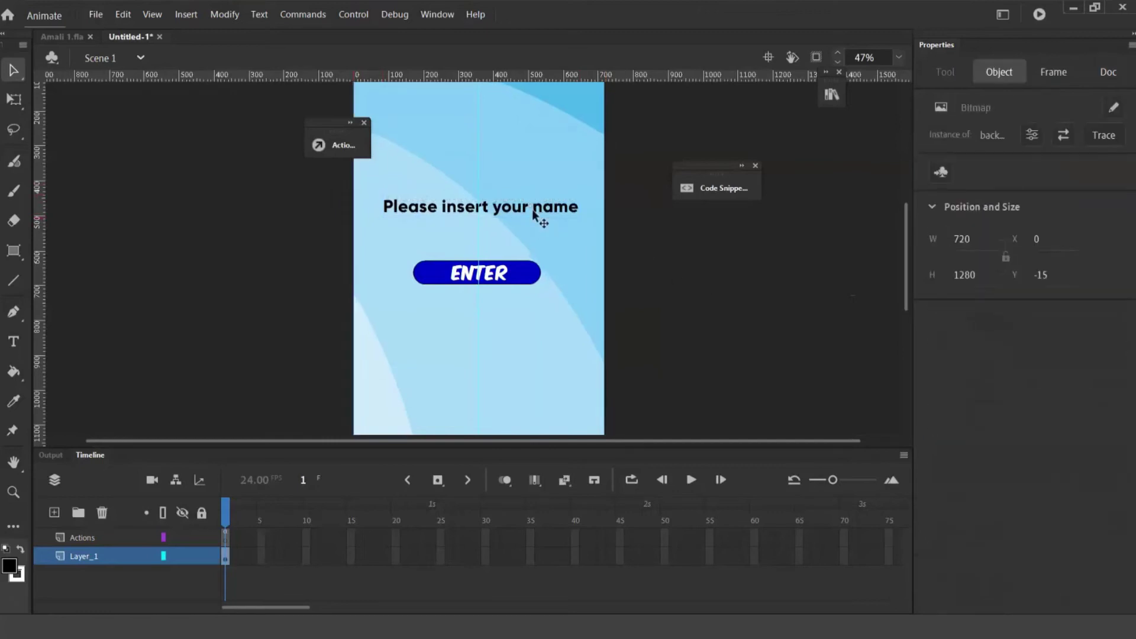
Cut the ENTER button from Layer_1 and add a new layer named btn above it
{"action": "left_click", "coordinate": [445, 277]}
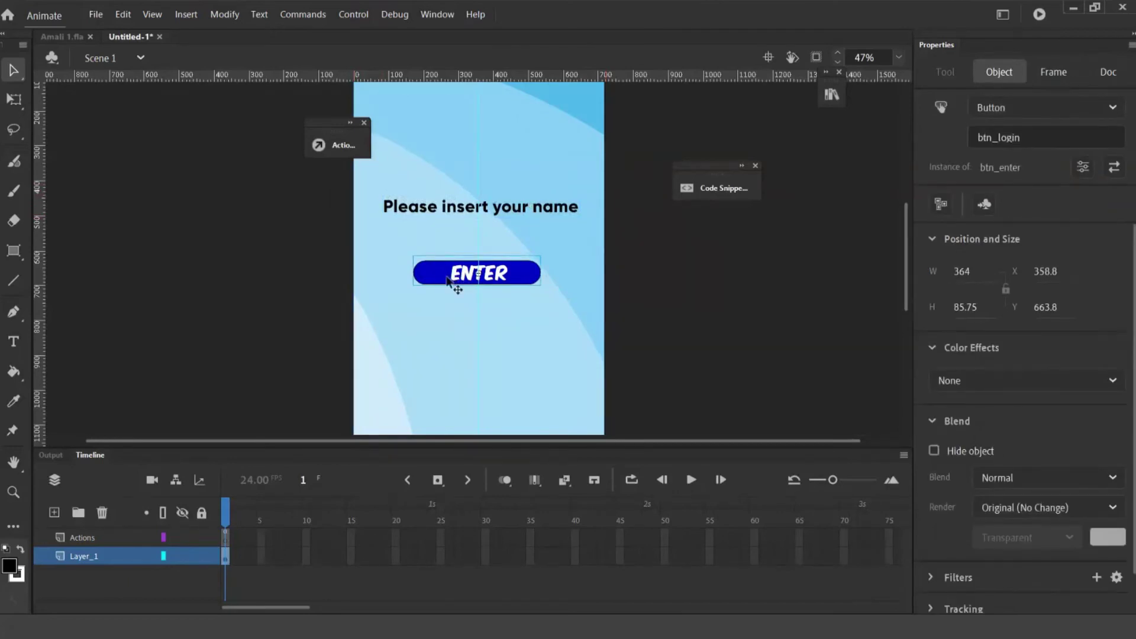
{"action": "key", "text": "Delete"}
{"action": "left_click", "coordinate": [54, 512]}
{"action": "double_click", "coordinate": [97, 562]}
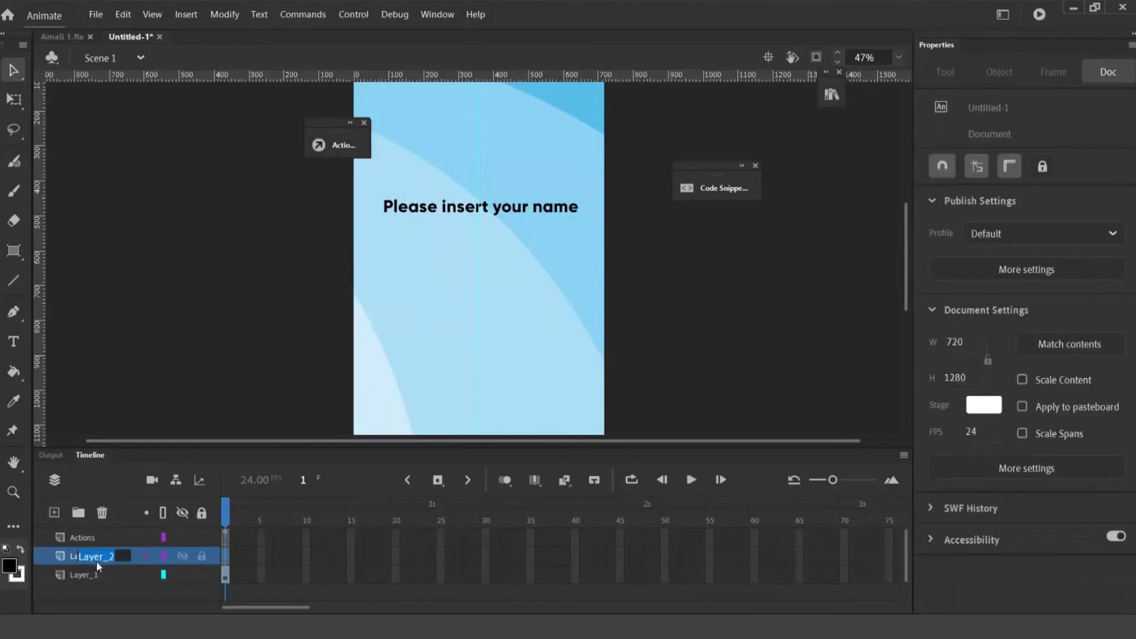
{"action": "type", "text": "btg"}
{"action": "key", "text": "BackSpace"}
{"action": "type", "text": "n"}
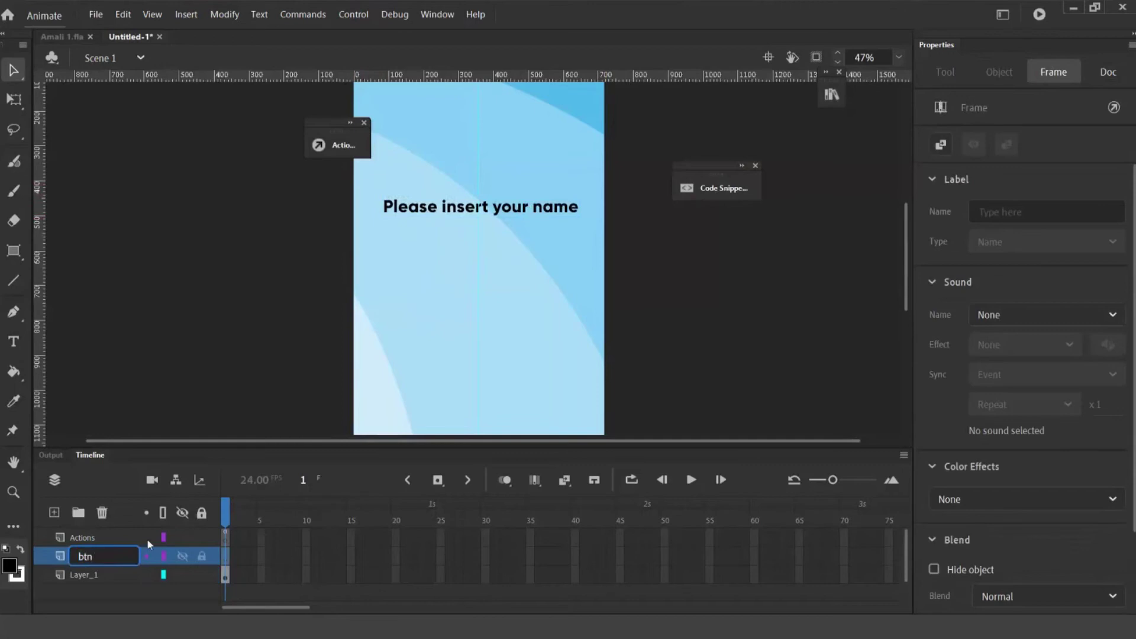
{"action": "key", "text": "Return"}
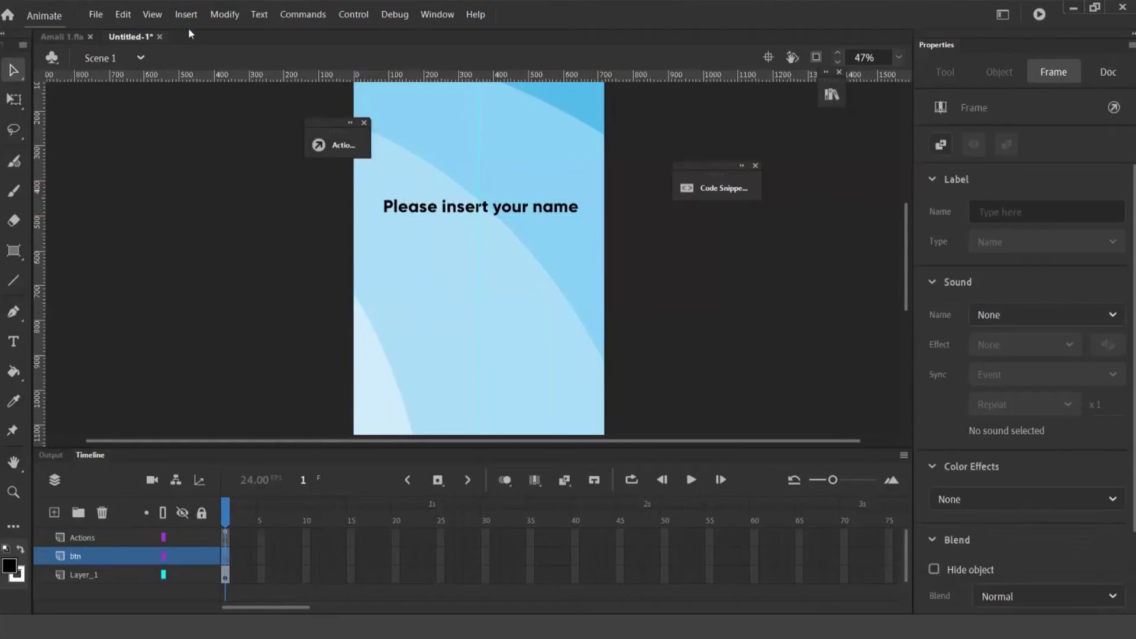
Paste the ENTER button in place on the btn layer and make Layer_1 the active layer
{"action": "left_click", "coordinate": [95, 15]}
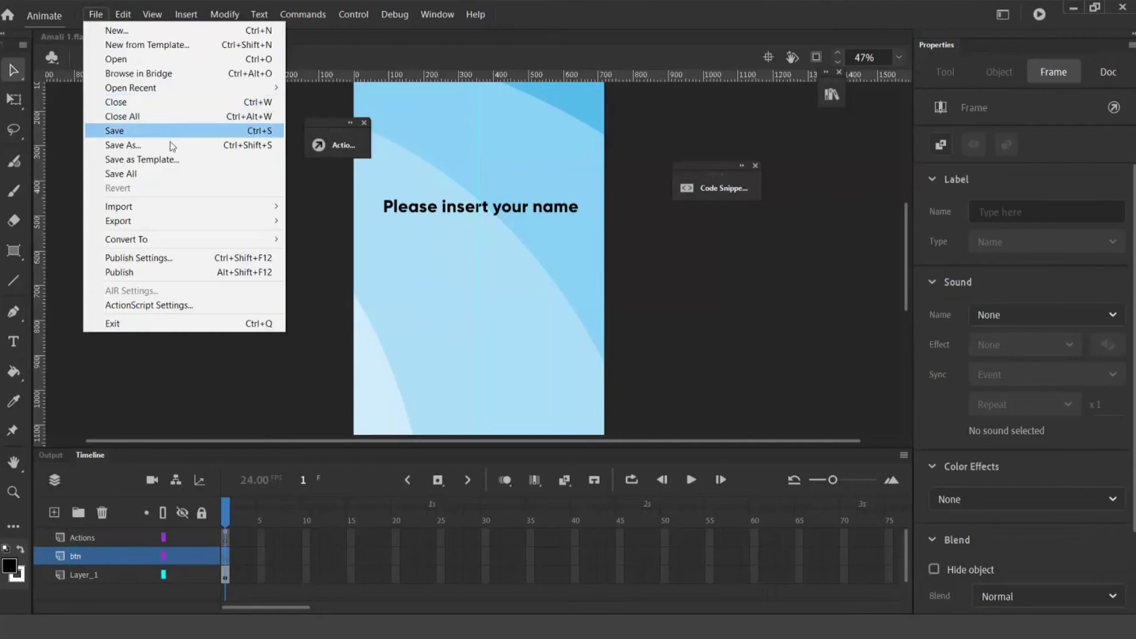
{"action": "mouse_move", "coordinate": [123, 15]}
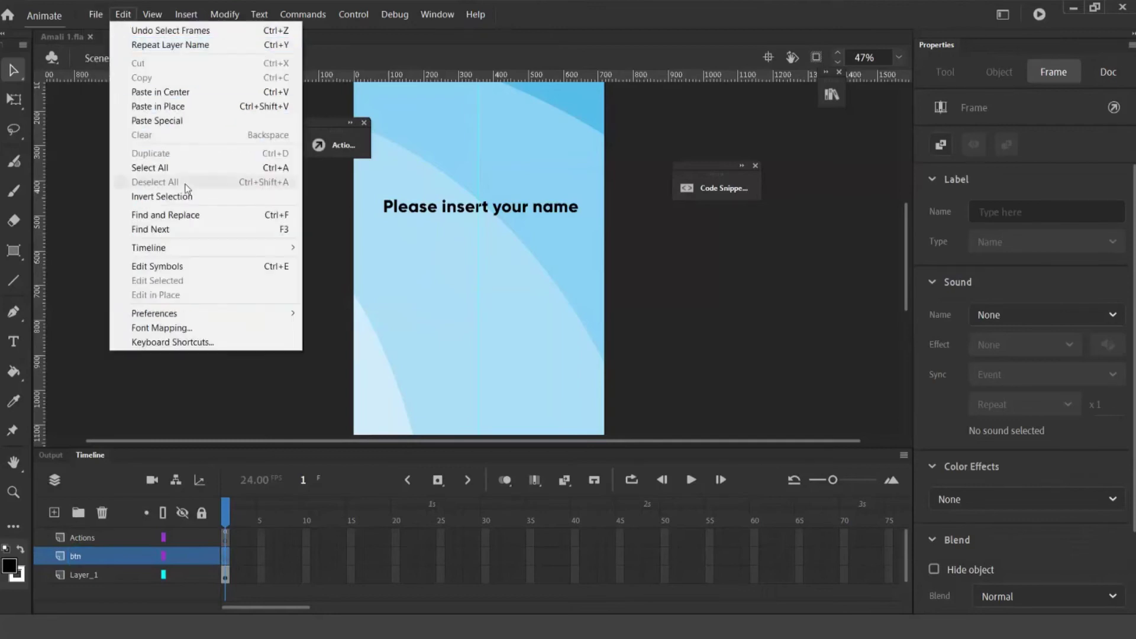
{"action": "left_click", "coordinate": [184, 107]}
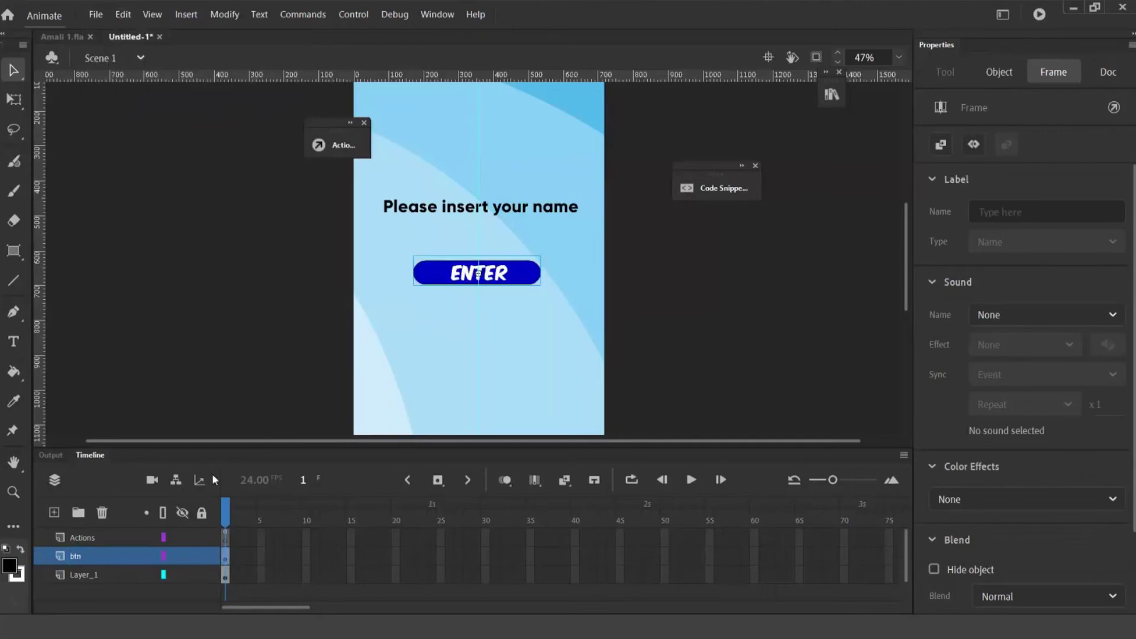
{"action": "left_click", "coordinate": [88, 575]}
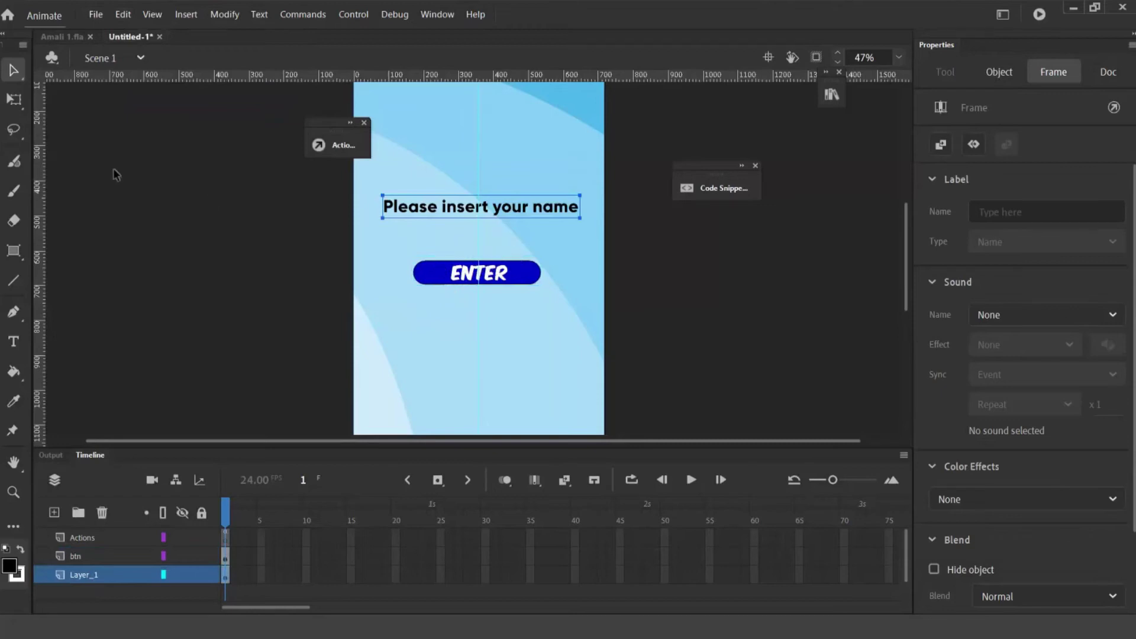
{"action": "left_click", "coordinate": [13, 341]}
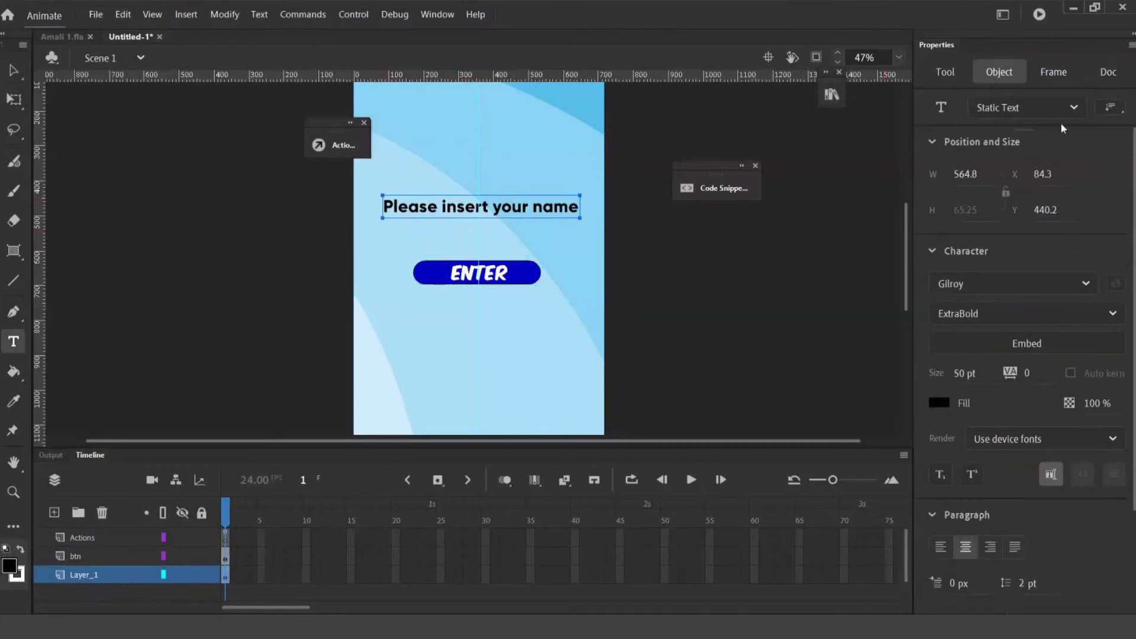
{"action": "left_click", "coordinate": [1072, 108]}
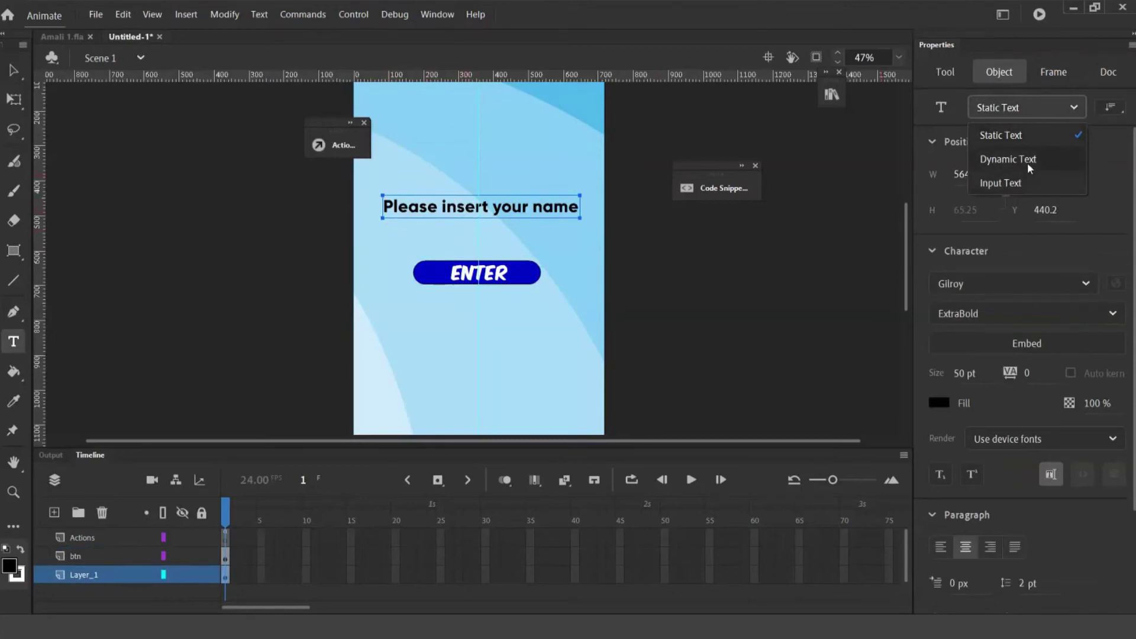
{"action": "left_click", "coordinate": [1002, 183]}
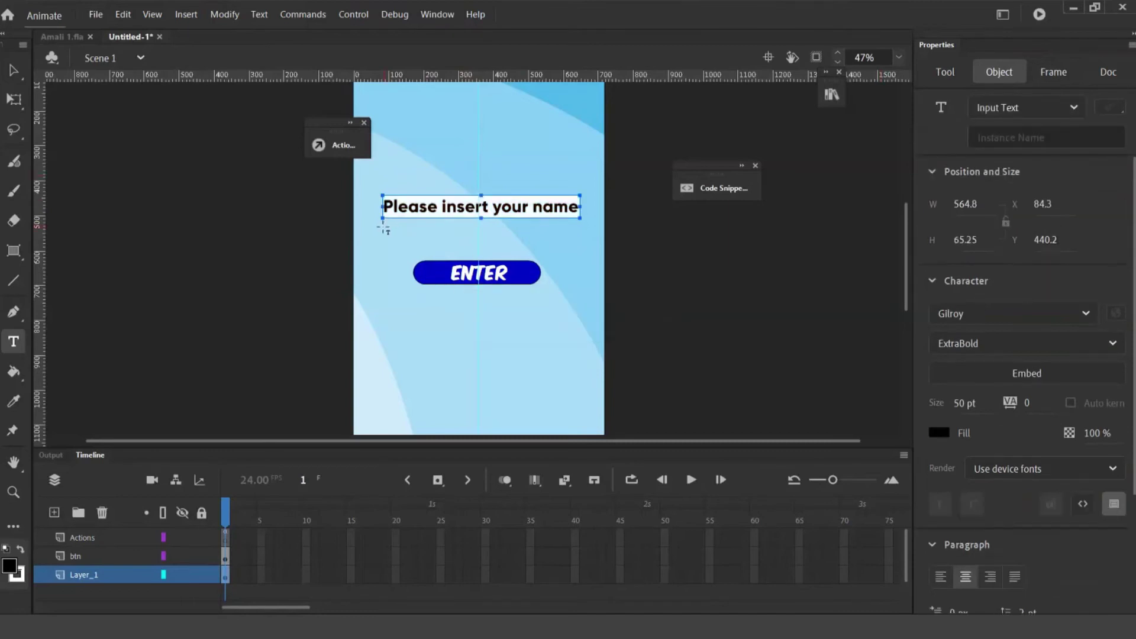
{"action": "key", "text": "Escape"}
{"action": "key", "text": "v"}
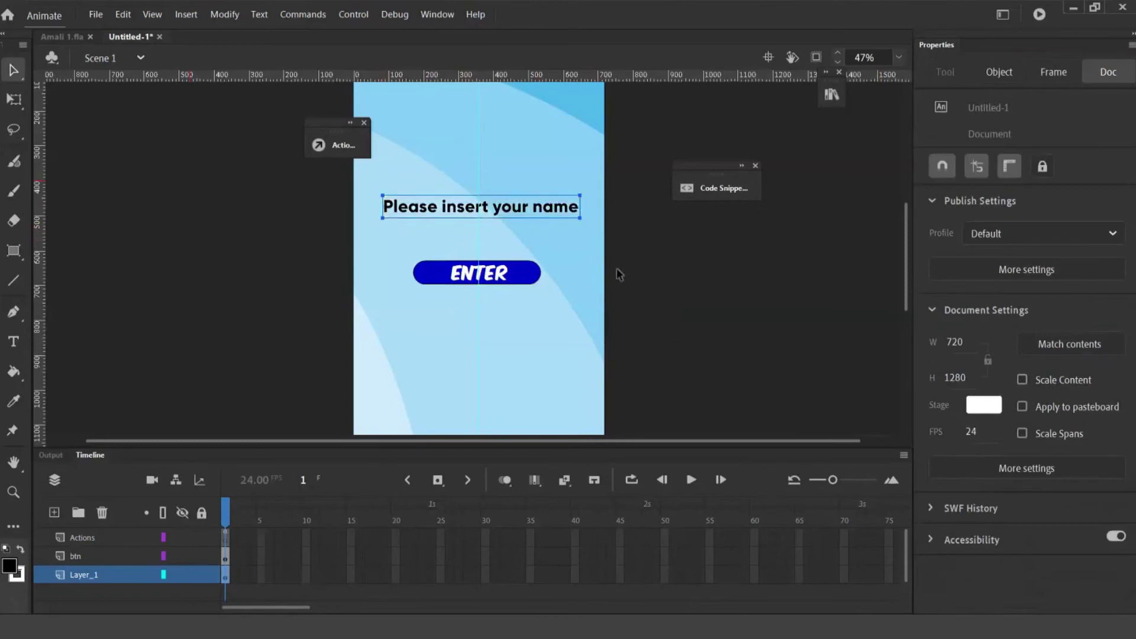
{"action": "left_click", "coordinate": [664, 282]}
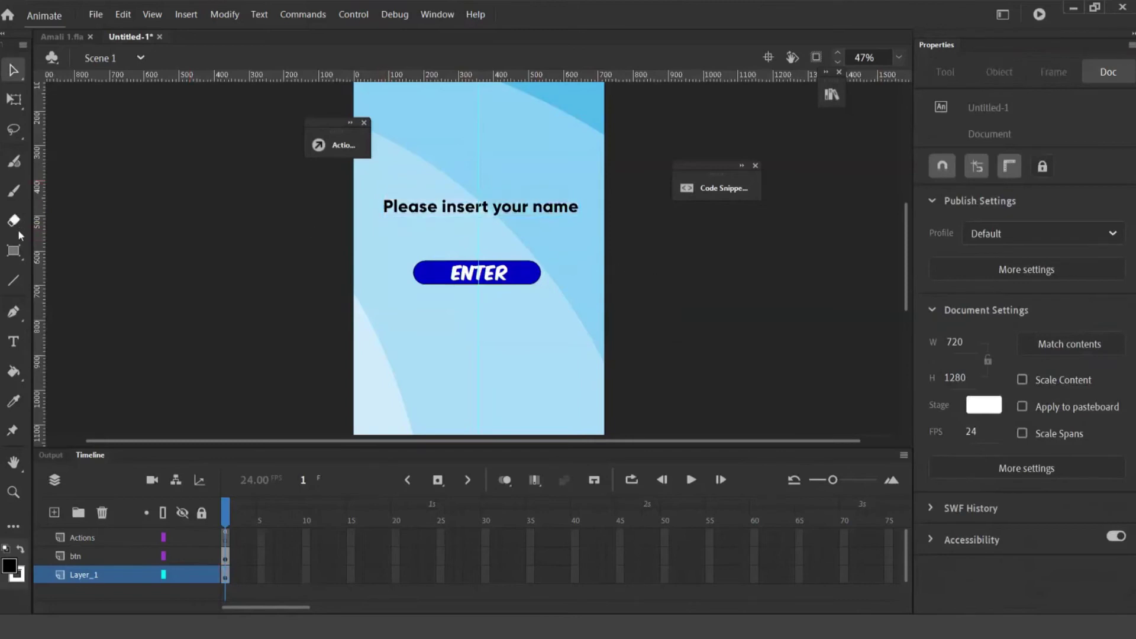
Draw an Input Text field about 552 by 82 px on Layer_1 between the prompt text and the ENTER button
{"action": "left_click", "coordinate": [13, 341]}
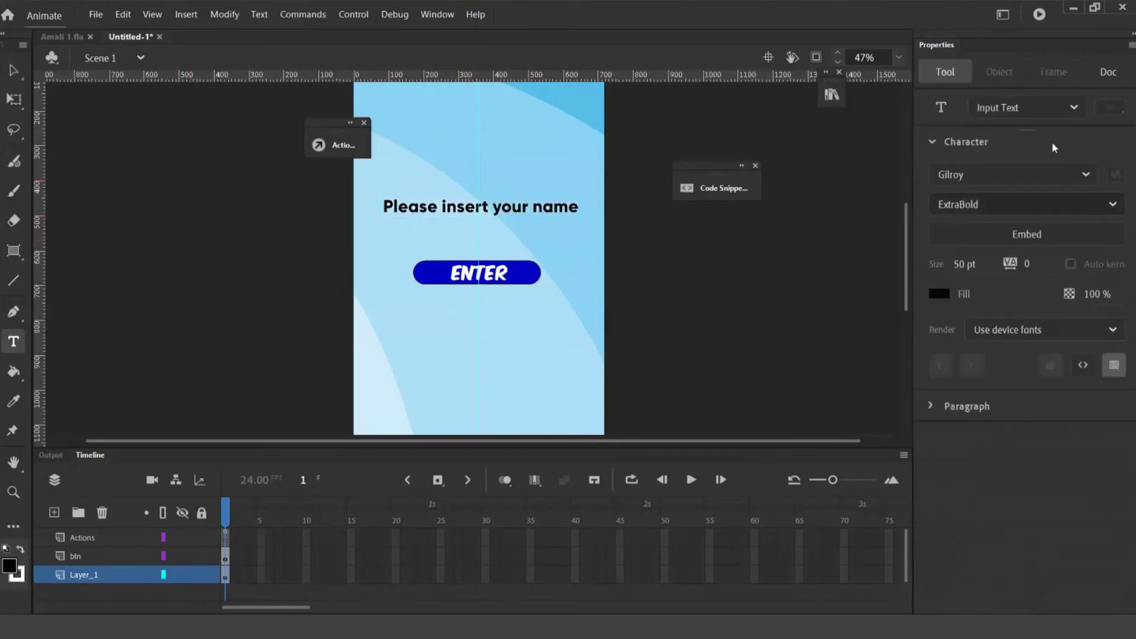
{"action": "left_click", "coordinate": [1059, 113]}
{"action": "left_click", "coordinate": [1017, 188]}
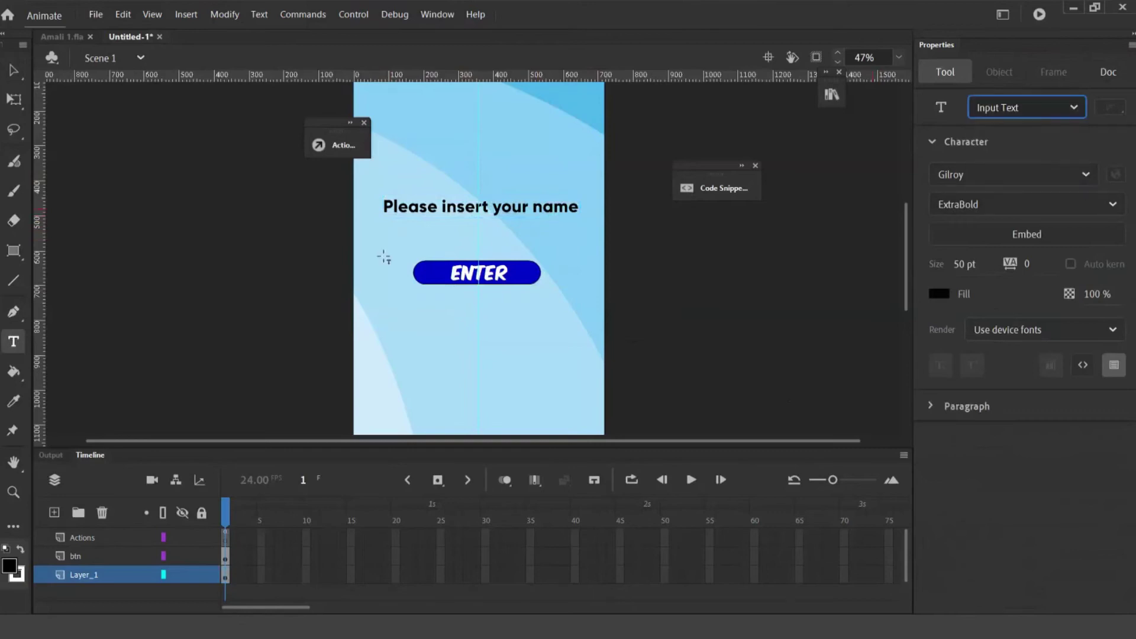
{"action": "left_click_drag", "start_coordinate": [385, 208], "coordinate": [580, 237]}
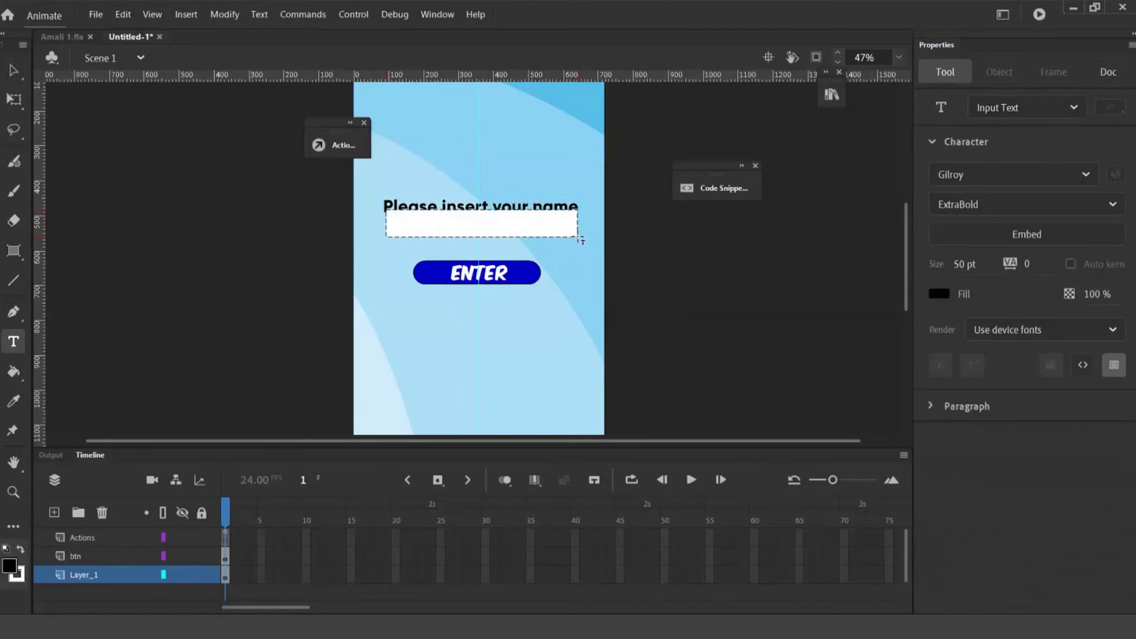
{"action": "left_click", "coordinate": [13, 70]}
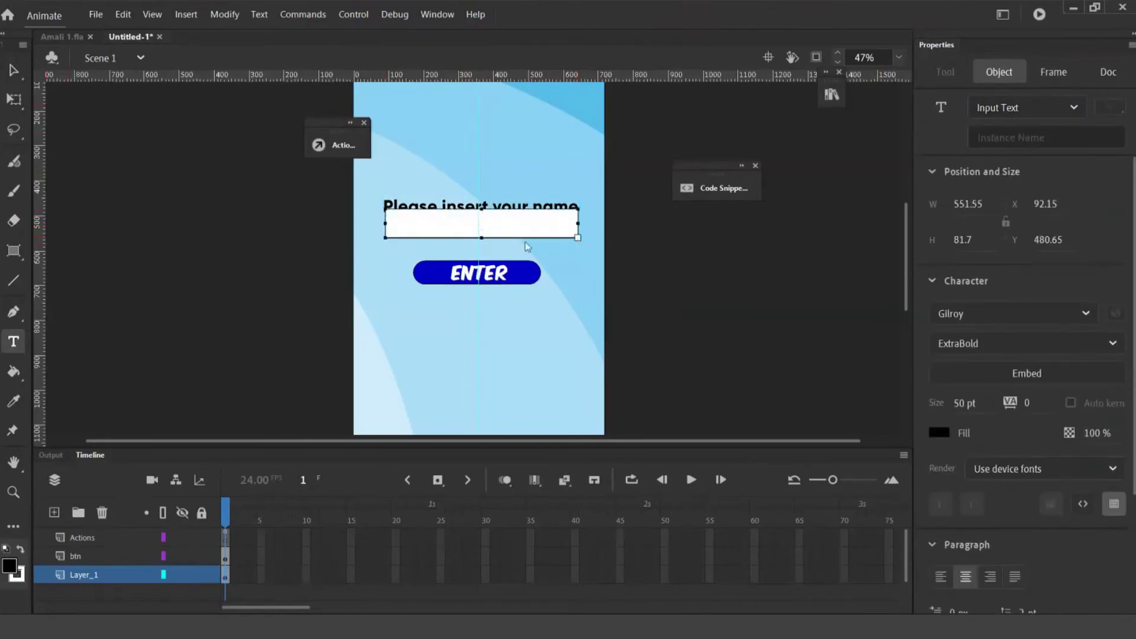
Move the input text field down between the prompt and the ENTER button and centre it horizontally, at X 82.5 and Y 519.15
{"action": "left_click_drag", "start_coordinate": [538, 239], "coordinate": [538, 248]}
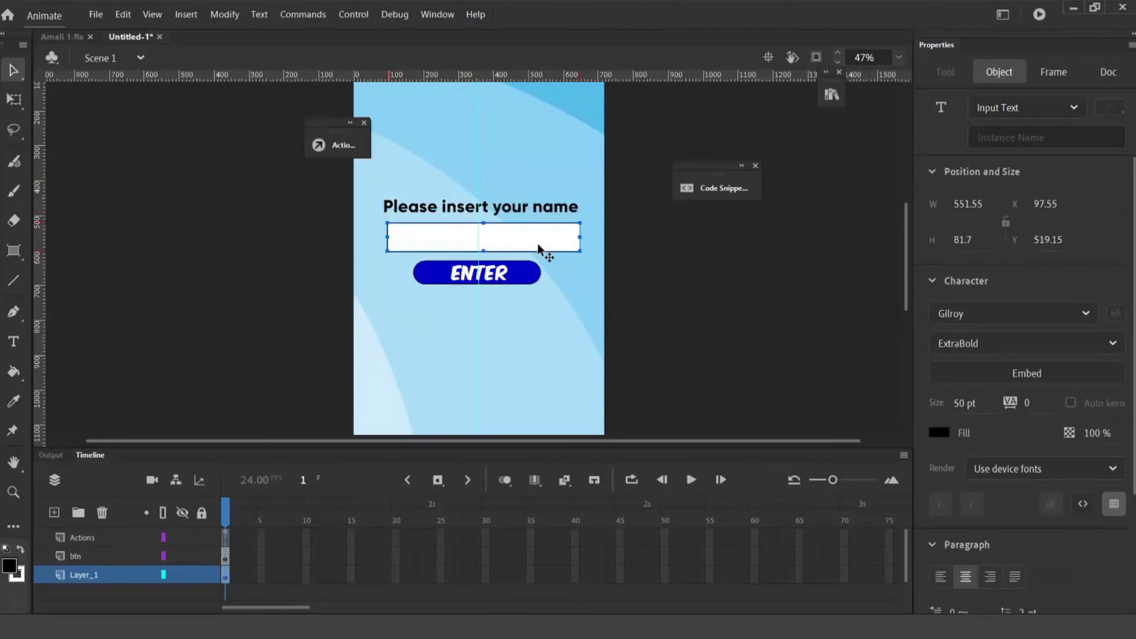
{"action": "key", "text": "Left"}
{"action": "key", "text": "Left"}
{"action": "key", "text": "Left"}
{"action": "key", "text": "Left"}
{"action": "key", "text": "Left"}
{"action": "key", "text": "Left"}
{"action": "key", "text": "Left"}
{"action": "key", "text": "Left"}
{"action": "key", "text": "Left"}
{"action": "key", "text": "Left"}
{"action": "key", "text": "Left"}
{"action": "key", "text": "Left"}
{"action": "key", "text": "Left"}
{"action": "key", "text": "Left"}
{"action": "key", "text": "Left"}
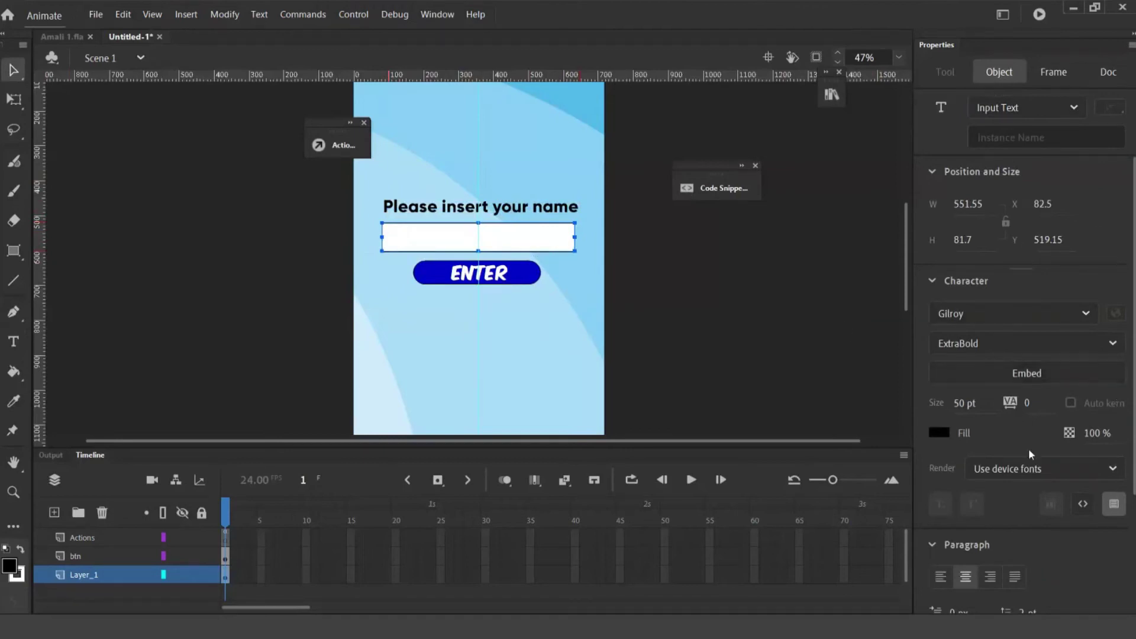
Set the input field's text colour to dark blue and its size to 60 pt, keeping the border around the text on
{"action": "left_click", "coordinate": [940, 434]}
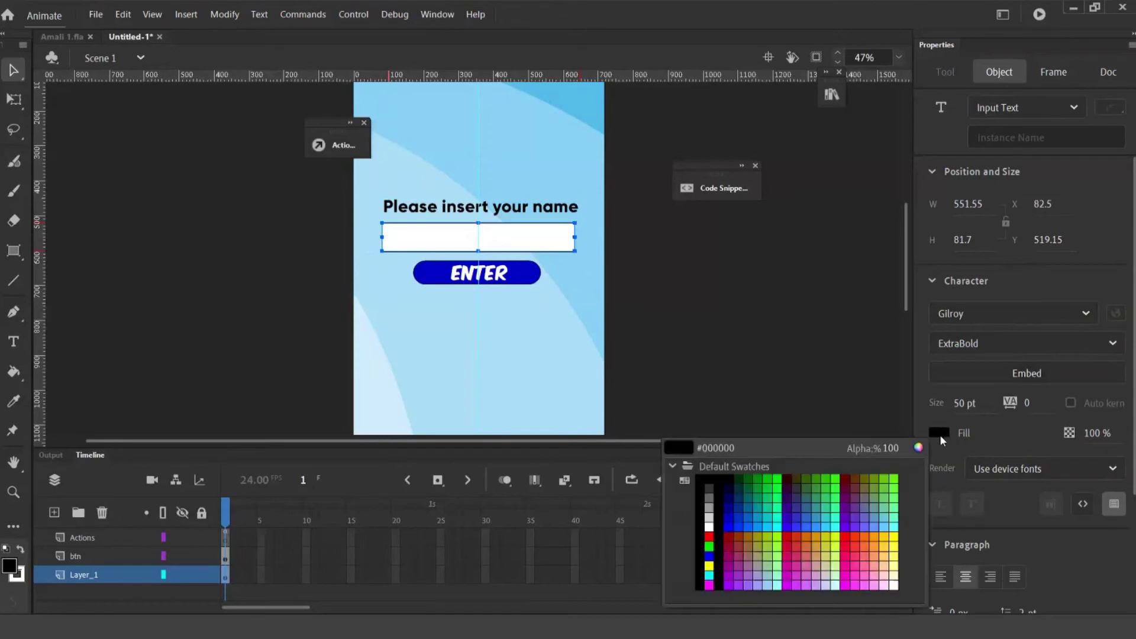
{"action": "left_click", "coordinate": [734, 500]}
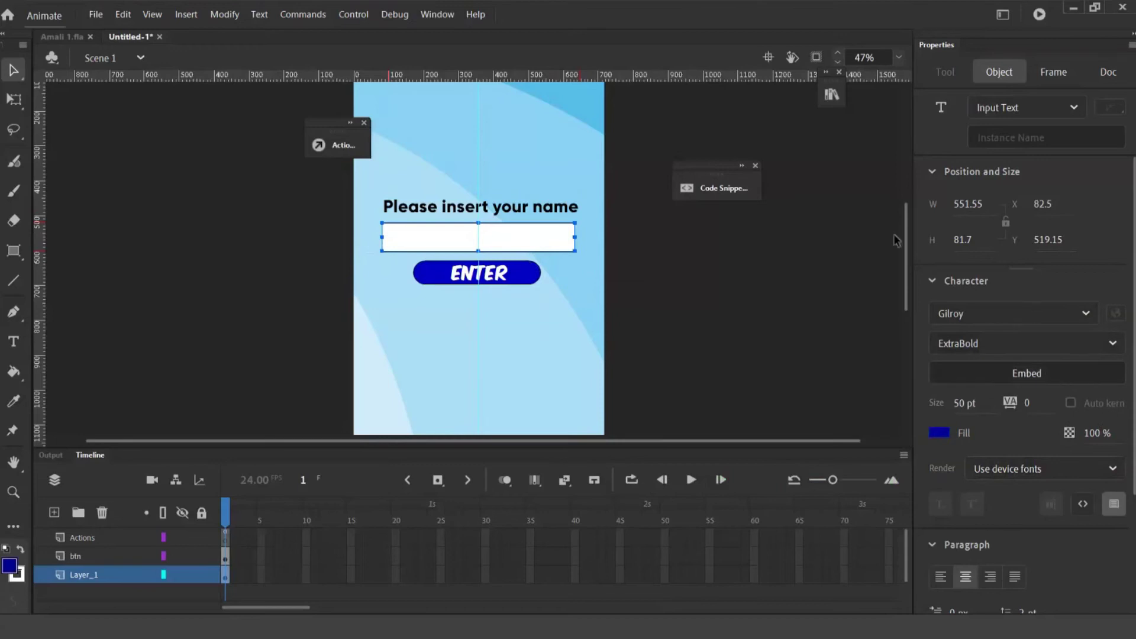
{"action": "scroll", "coordinate": [1026, 385], "scroll_direction": "down", "scroll_amount": 5}
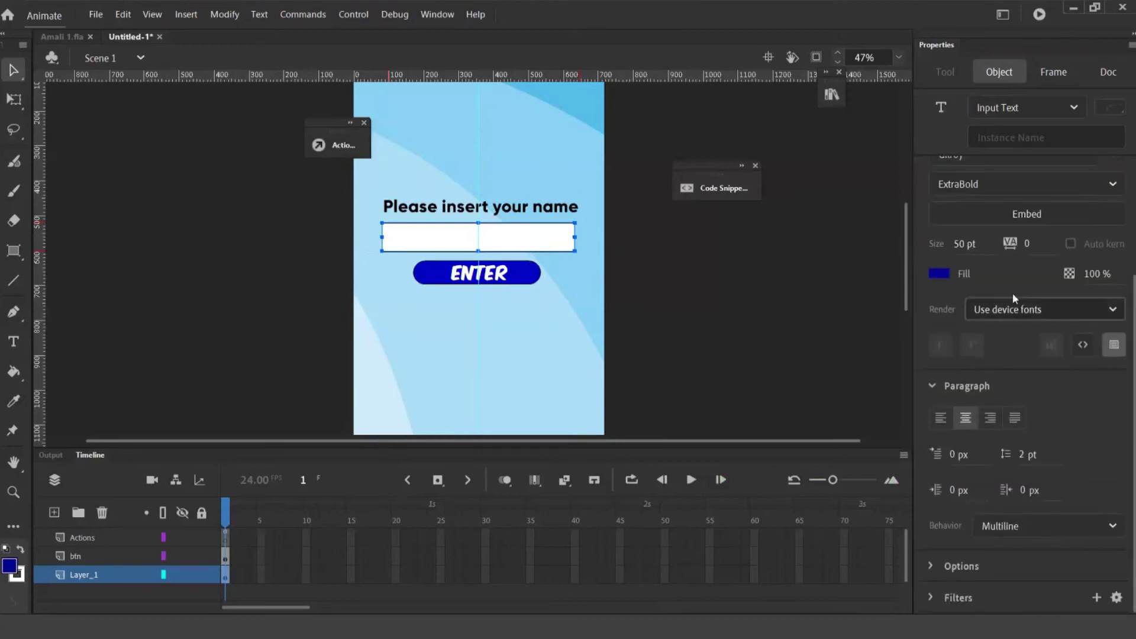
{"action": "left_click", "coordinate": [963, 244]}
{"action": "type", "text": "60"}
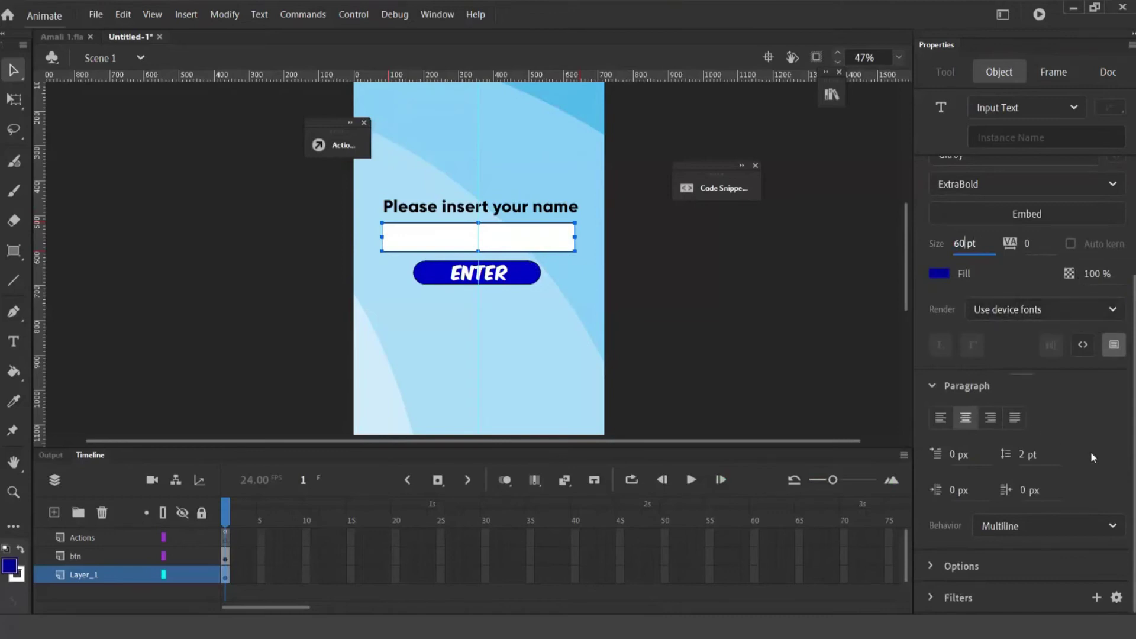
{"action": "left_click", "coordinate": [1114, 346]}
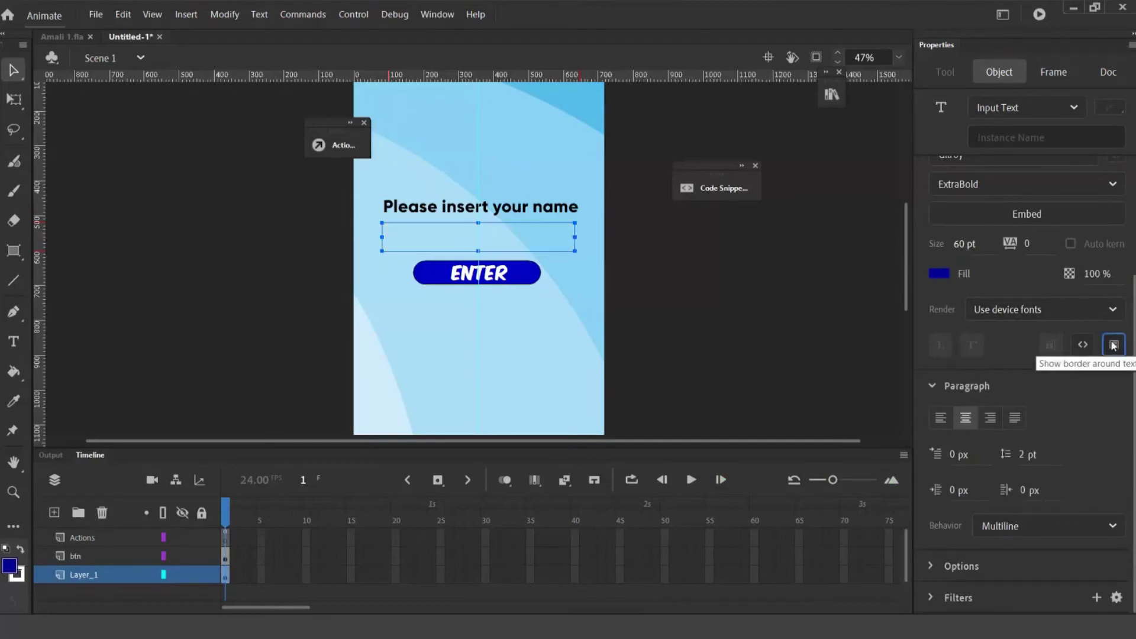
{"action": "left_click", "coordinate": [1114, 350]}
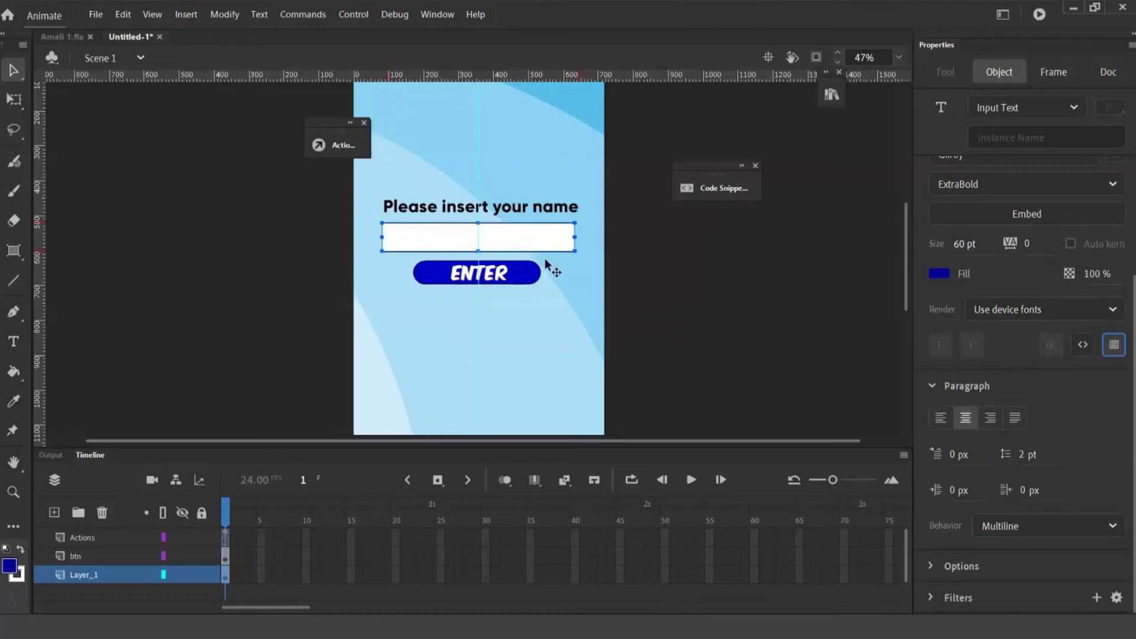
Test the movie by entering sample text in the name field and navigating to the second scene and back, and close the preview
{"action": "key", "text": "ctrl+Return"}
{"action": "left_click", "coordinate": [584, 353]}
{"action": "type", "text": "shj"}
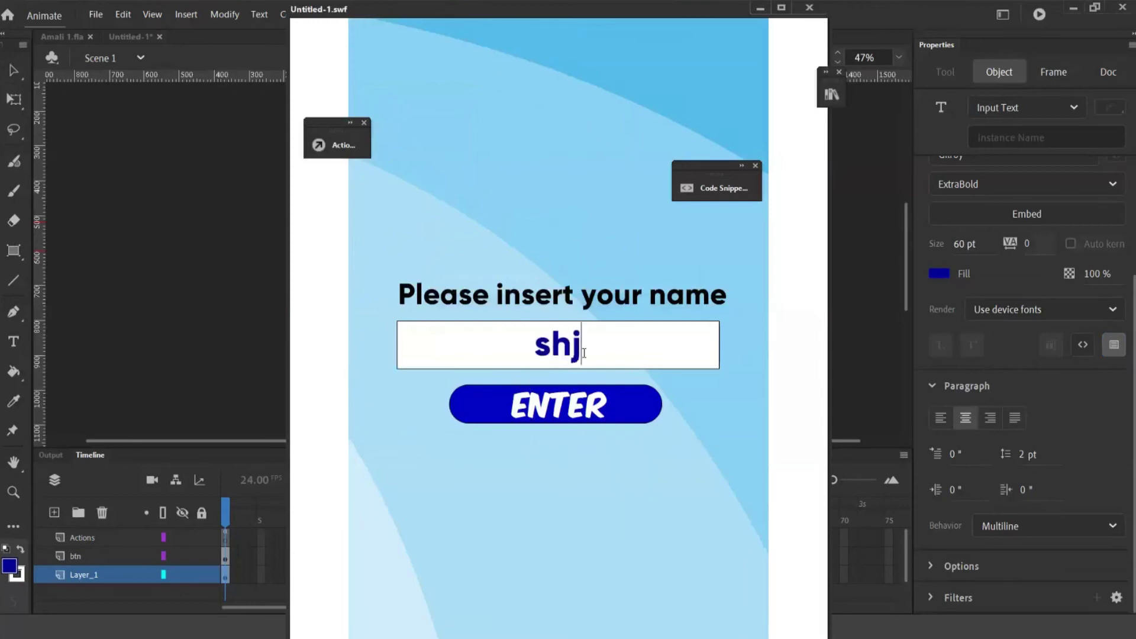
{"action": "type", "text": "jkjhfhddk"}
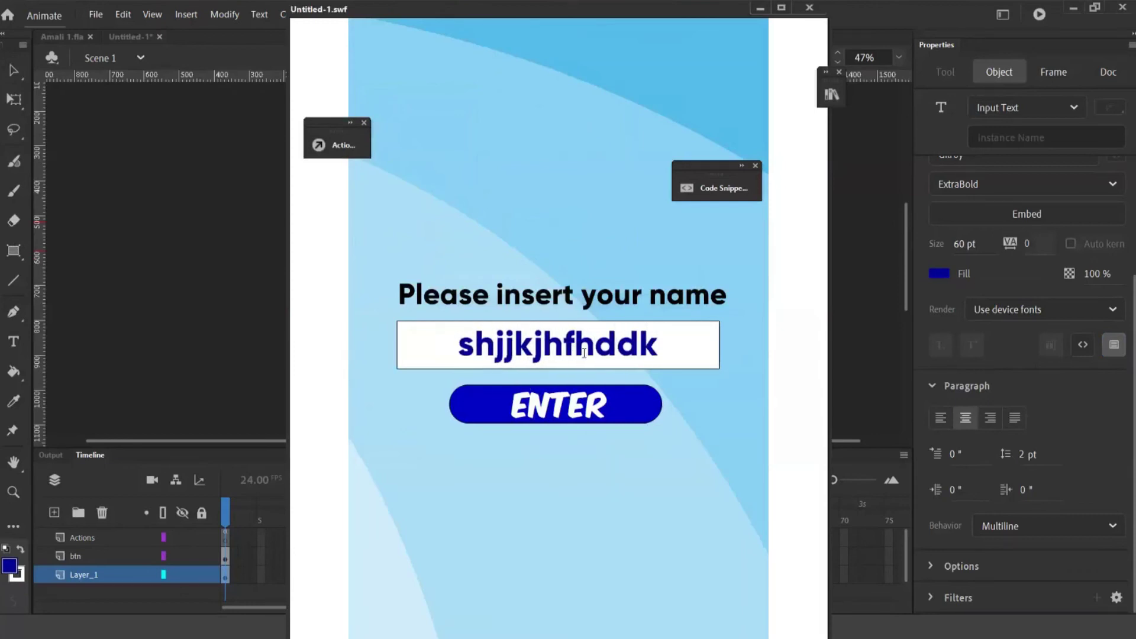
{"action": "left_click", "coordinate": [779, 9]}
{"action": "left_click", "coordinate": [598, 329]}
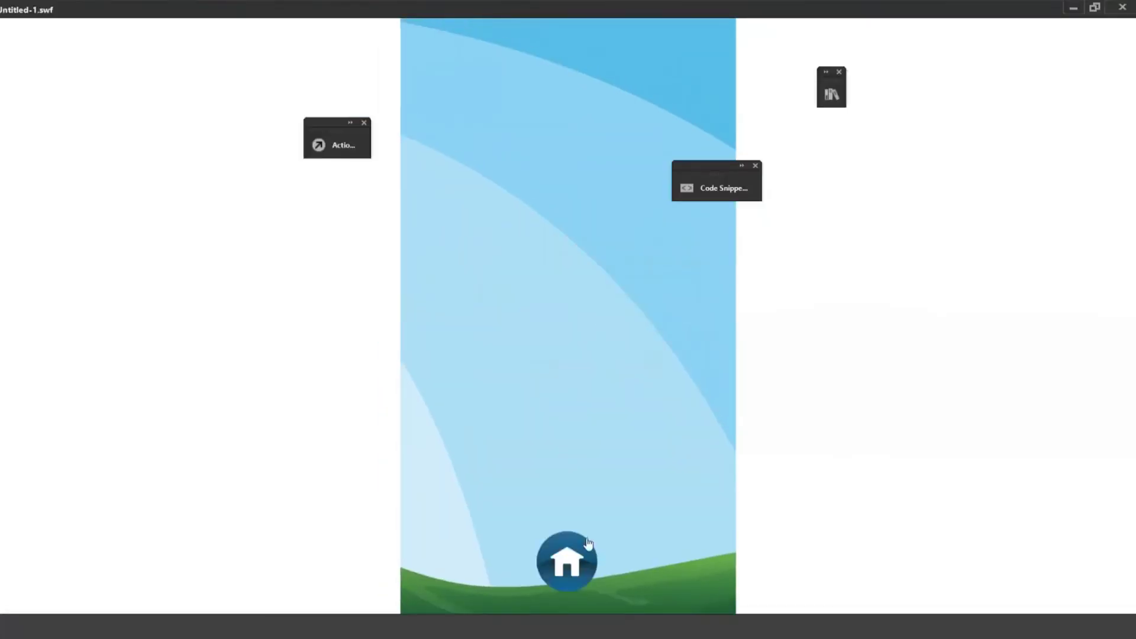
{"action": "left_click", "coordinate": [568, 564]}
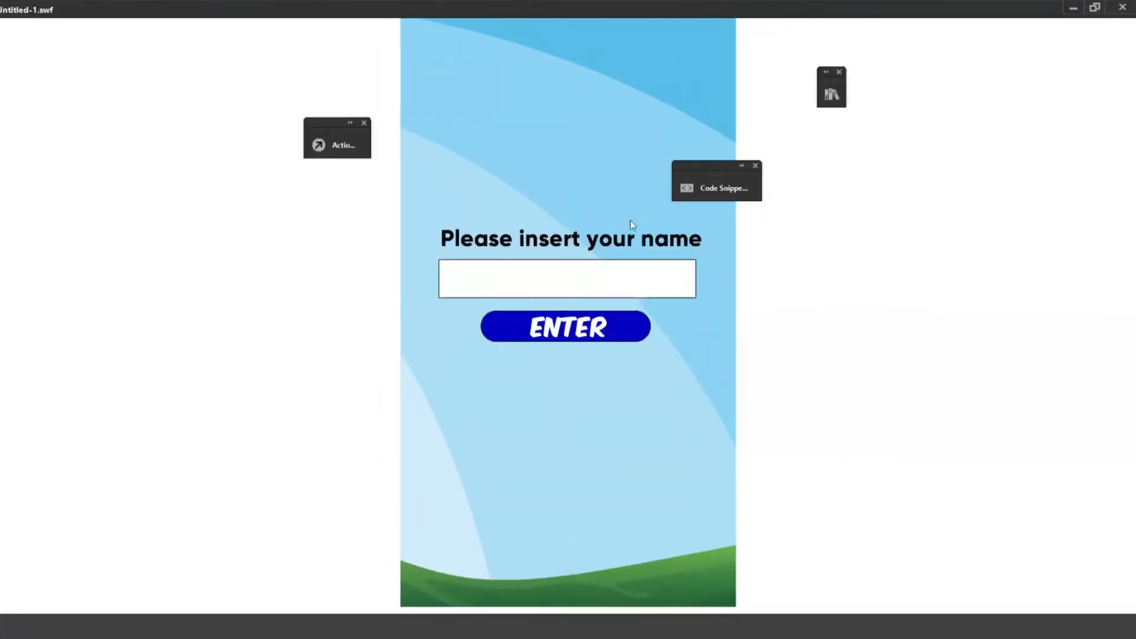
{"action": "left_click", "coordinate": [592, 273]}
{"action": "type", "text": "jgfgfg"}
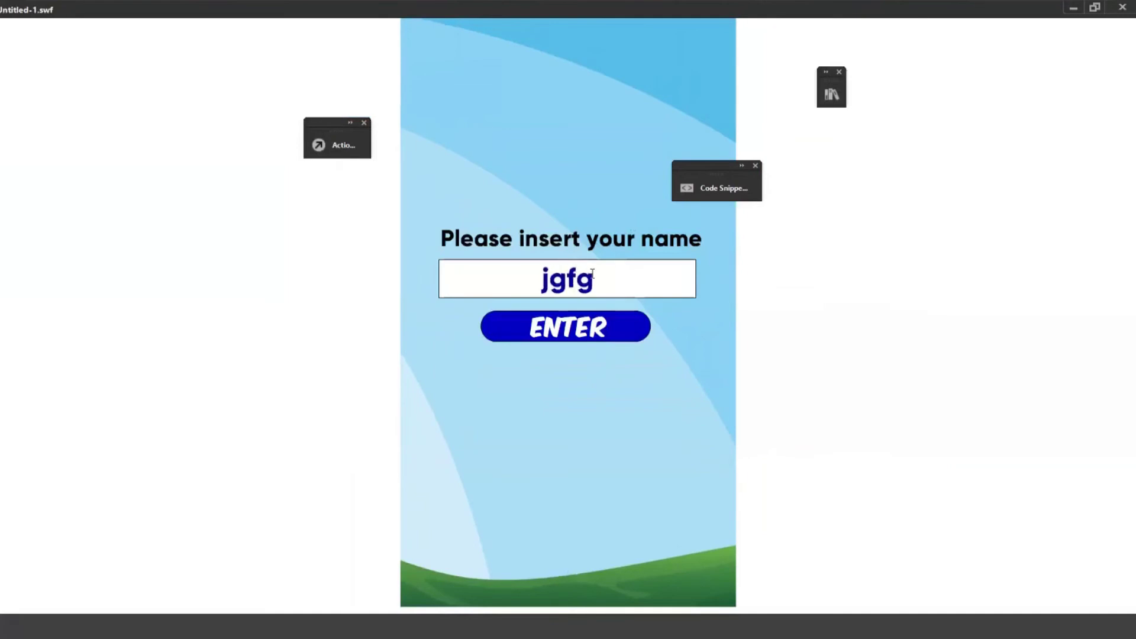
{"action": "left_click", "coordinate": [1119, 8]}
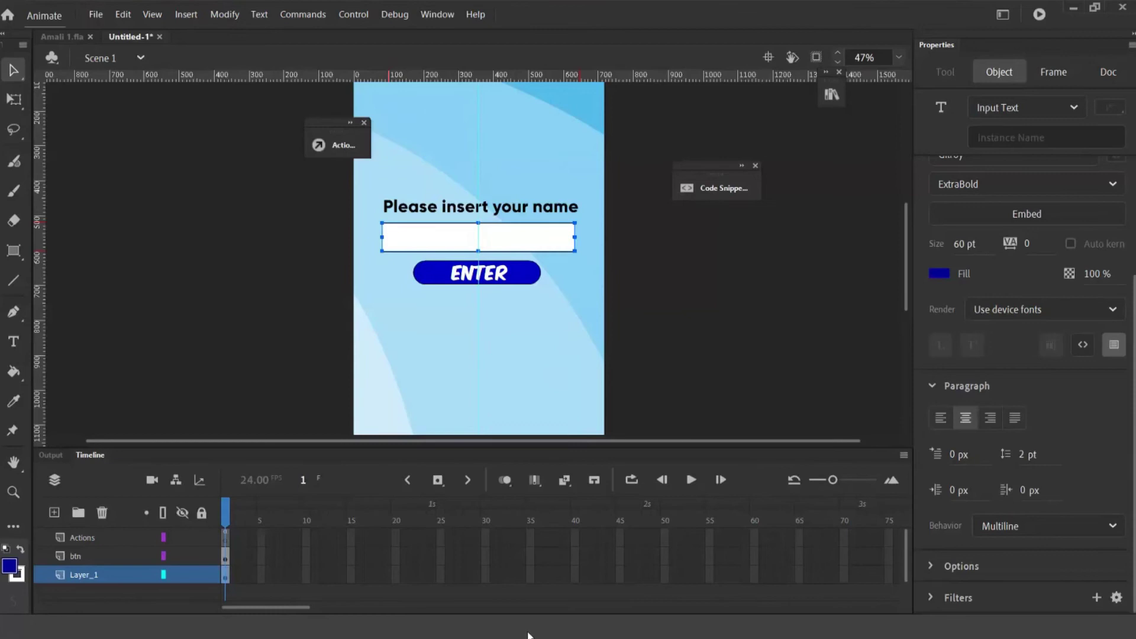
Open the script on frame 1 of Scene 1's Actions layer and delete the "Click to Go to Scene and Play" comment block
{"action": "left_click", "coordinate": [338, 138]}
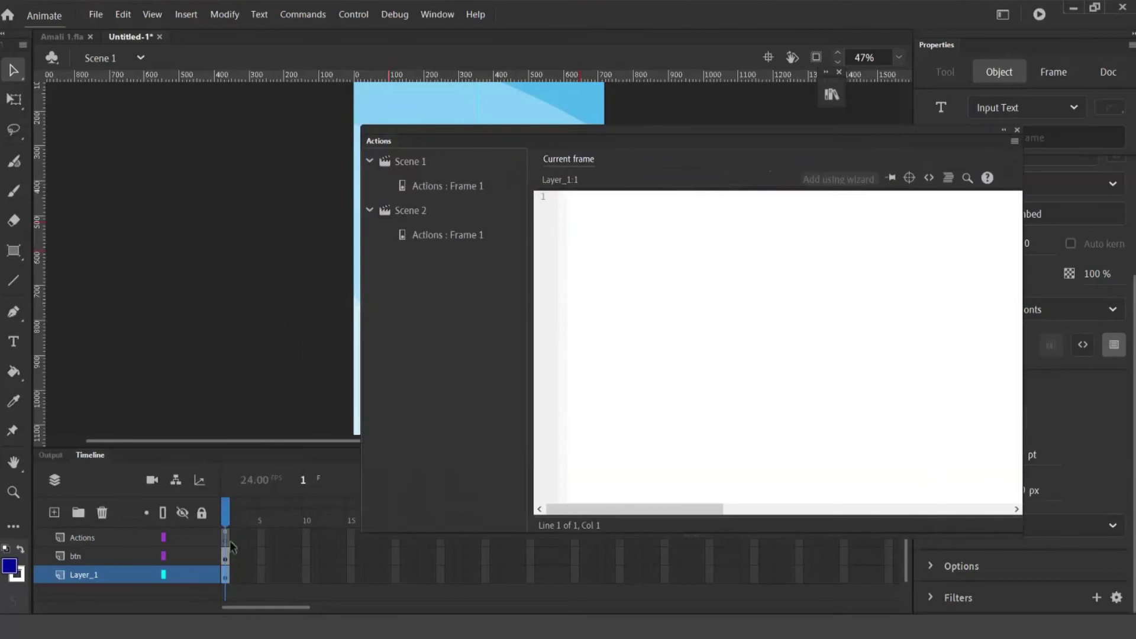
{"action": "left_click", "coordinate": [229, 534]}
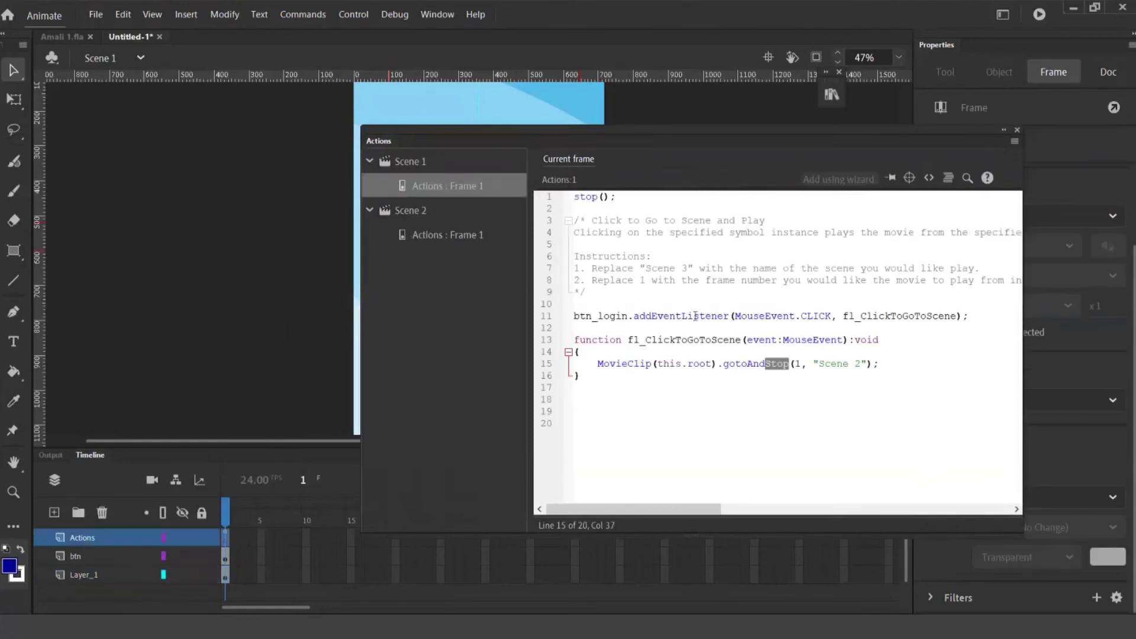
{"action": "left_click_drag", "start_coordinate": [591, 292], "coordinate": [559, 220]}
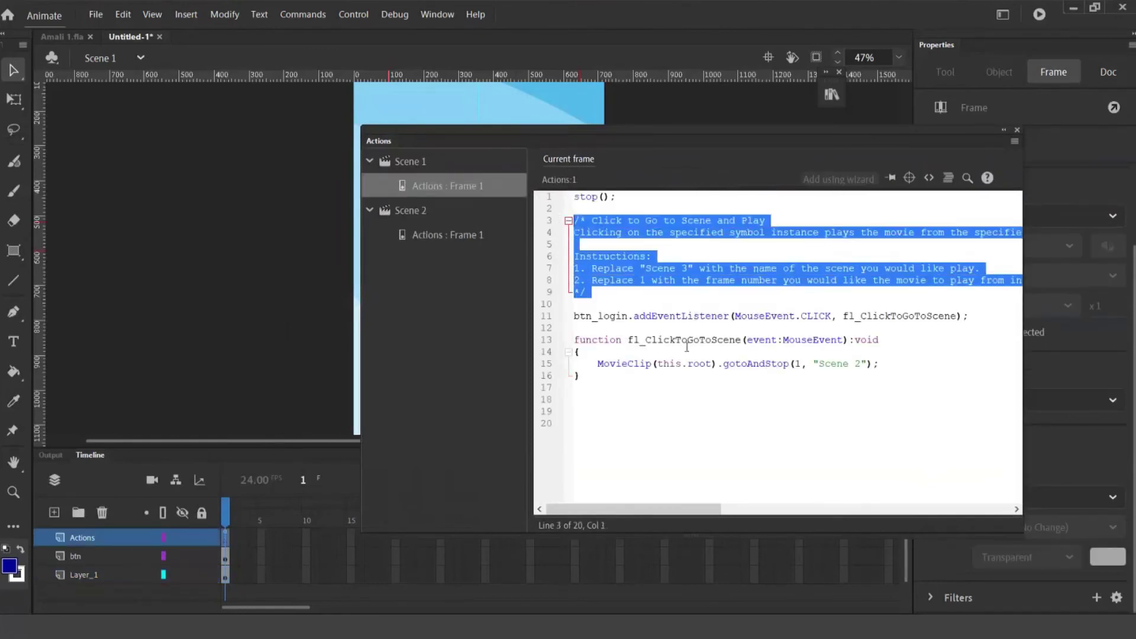
{"action": "key", "text": "Delete"}
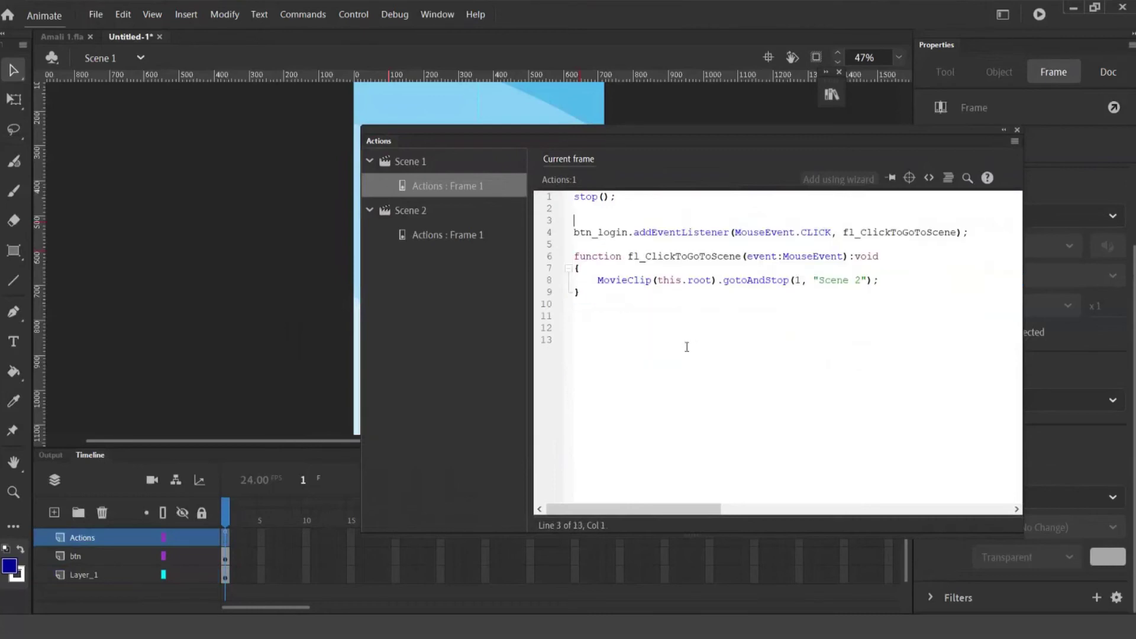
Declare the variable with "var inputText:String;" on line 3 of the script, followed by a blank line
{"action": "right_click", "coordinate": [587, 221]}
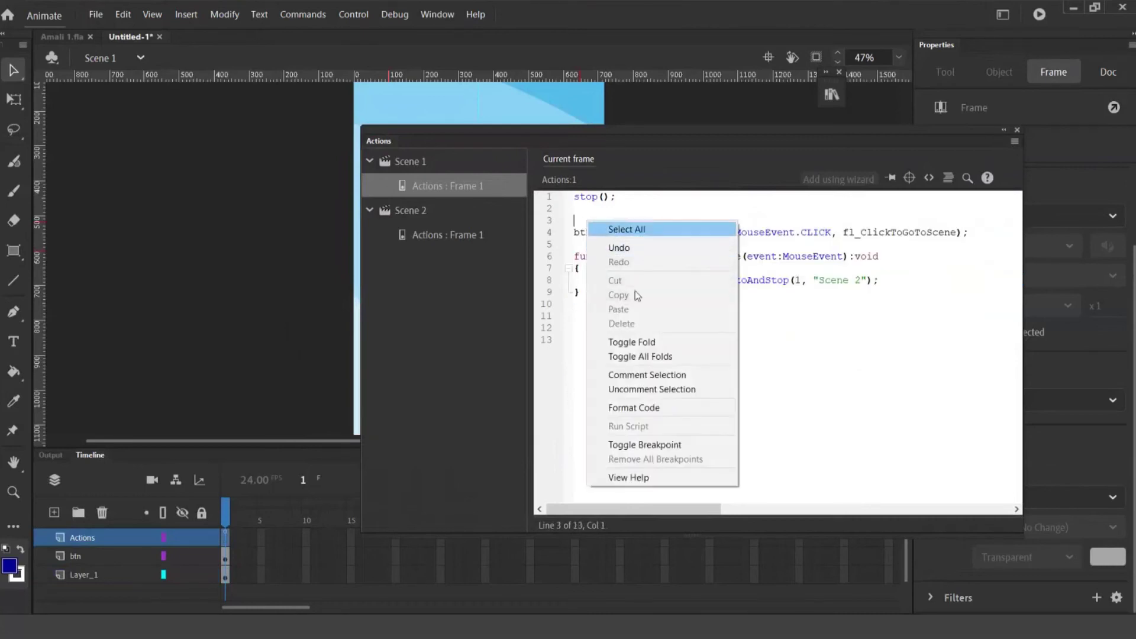
{"action": "left_click", "coordinate": [577, 224]}
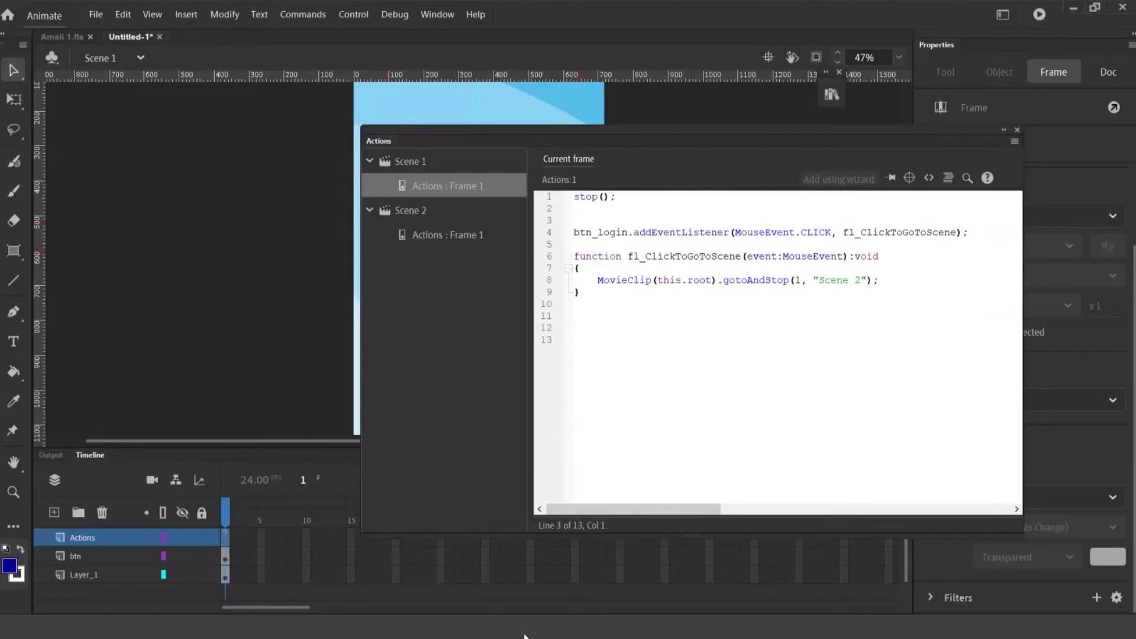
{"action": "type", "text": "var inputText:String;"}
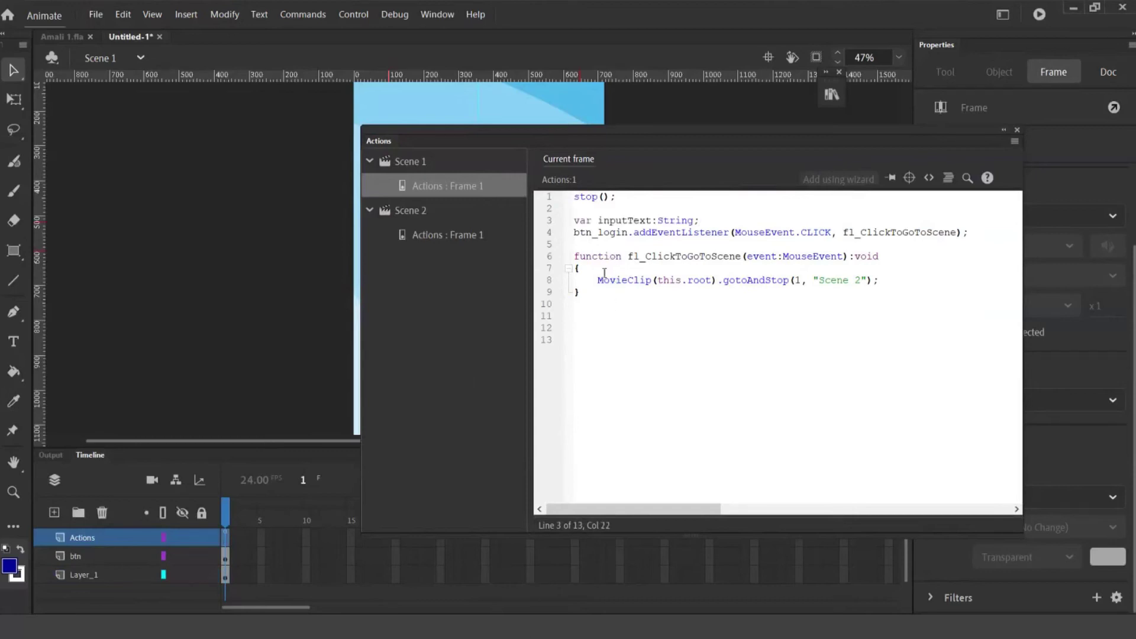
{"action": "key", "text": "Return"}
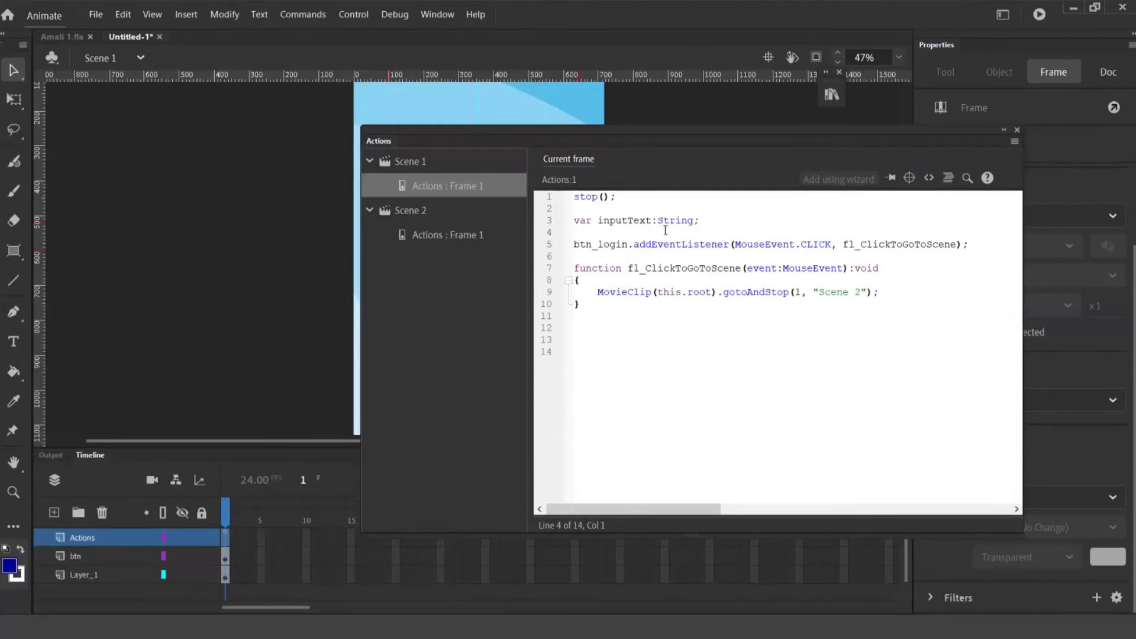
{"action": "left_click", "coordinate": [712, 222]}
Give the input text field on the stage the instance name masuk_text
{"action": "left_click_drag", "start_coordinate": [723, 129], "coordinate": [923, 233]}
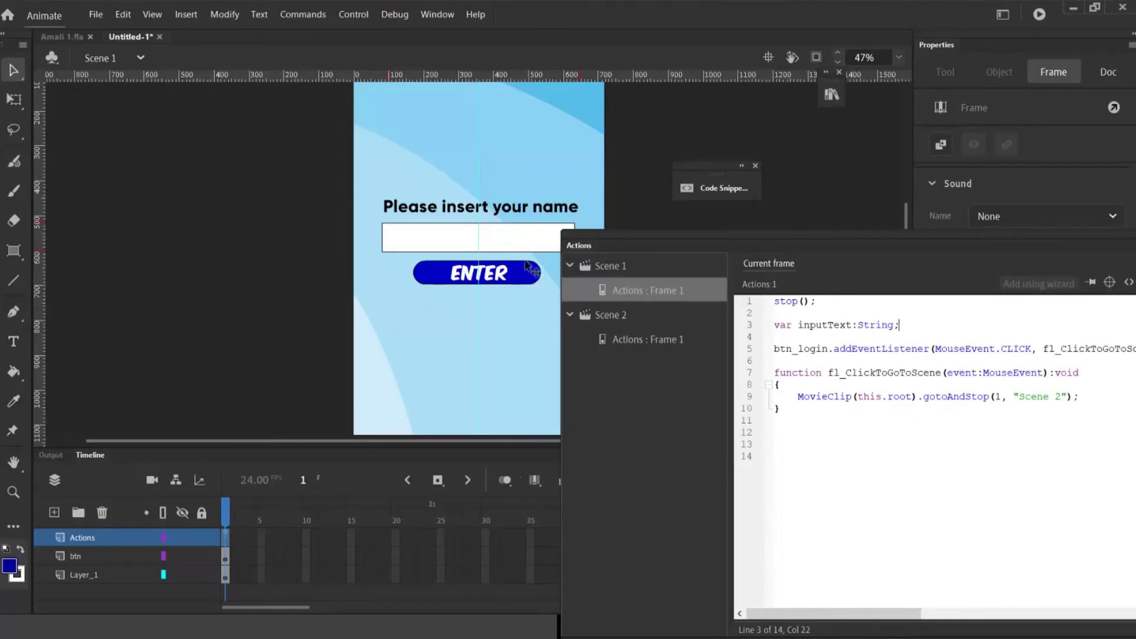
{"action": "left_click", "coordinate": [505, 238]}
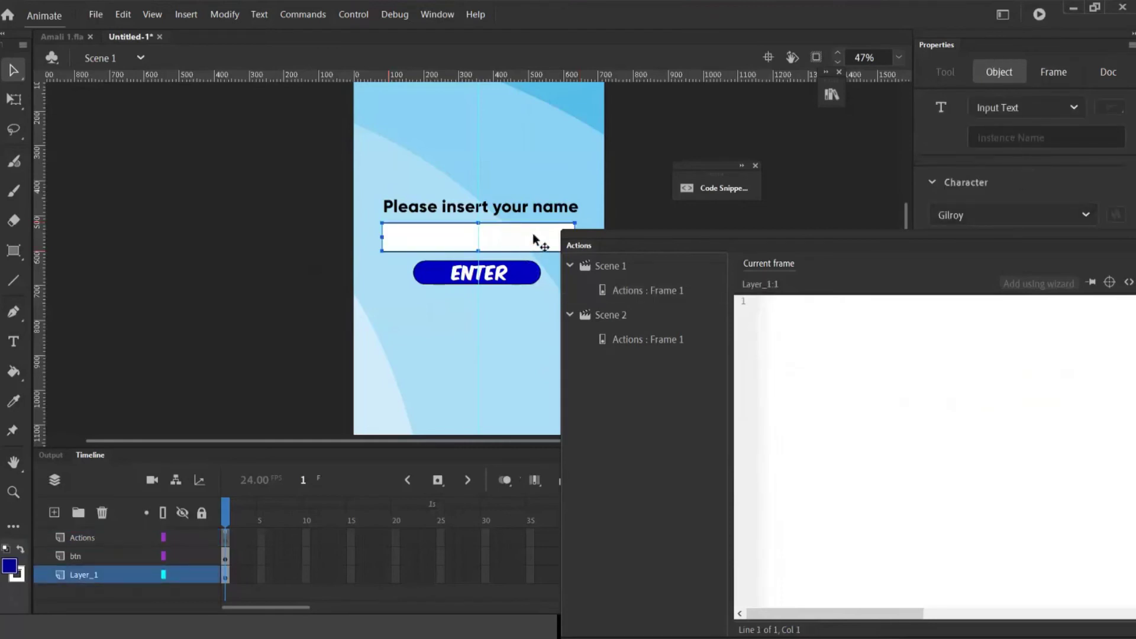
{"action": "left_click", "coordinate": [999, 139]}
{"action": "left_click", "coordinate": [522, 582]}
{"action": "left_click", "coordinate": [991, 137]}
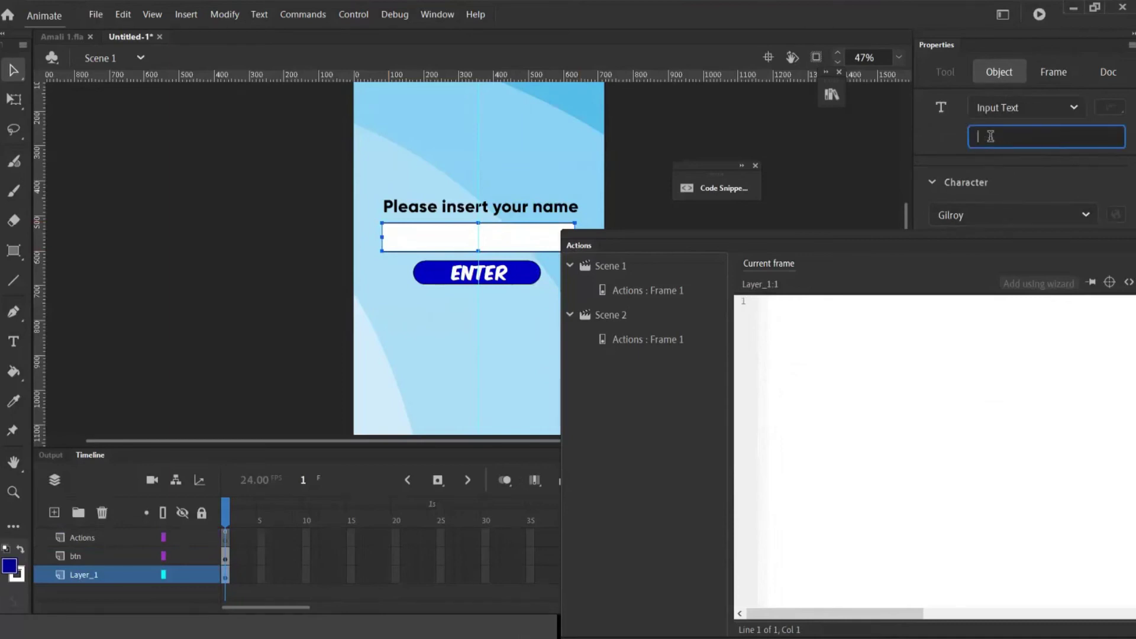
{"action": "type", "text": "masuk_text"}
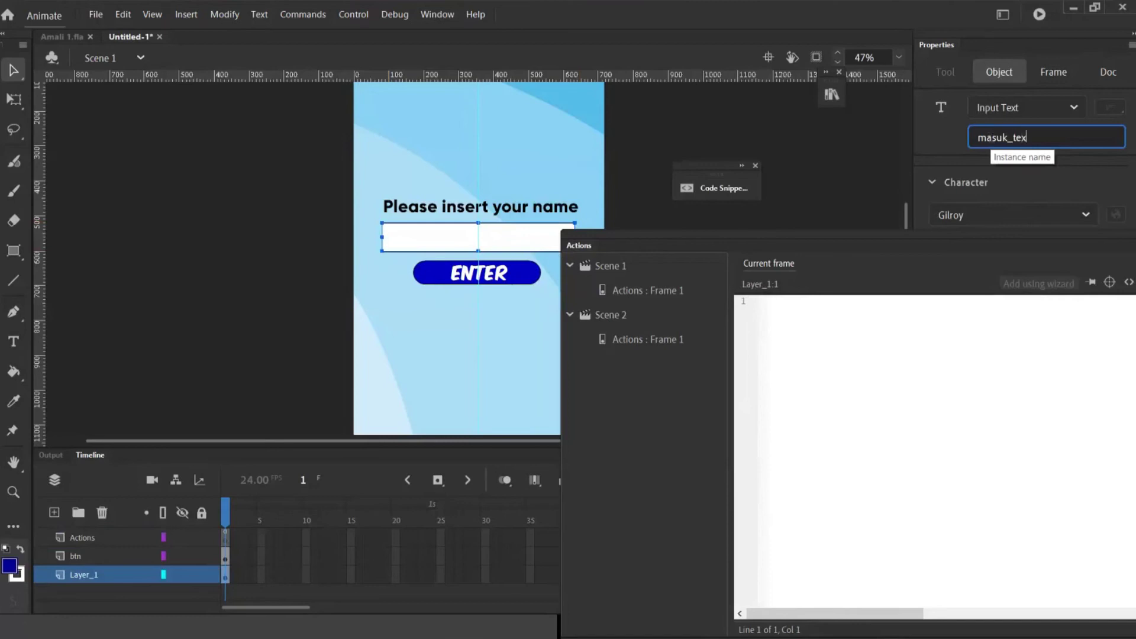
{"action": "left_click", "coordinate": [889, 239]}
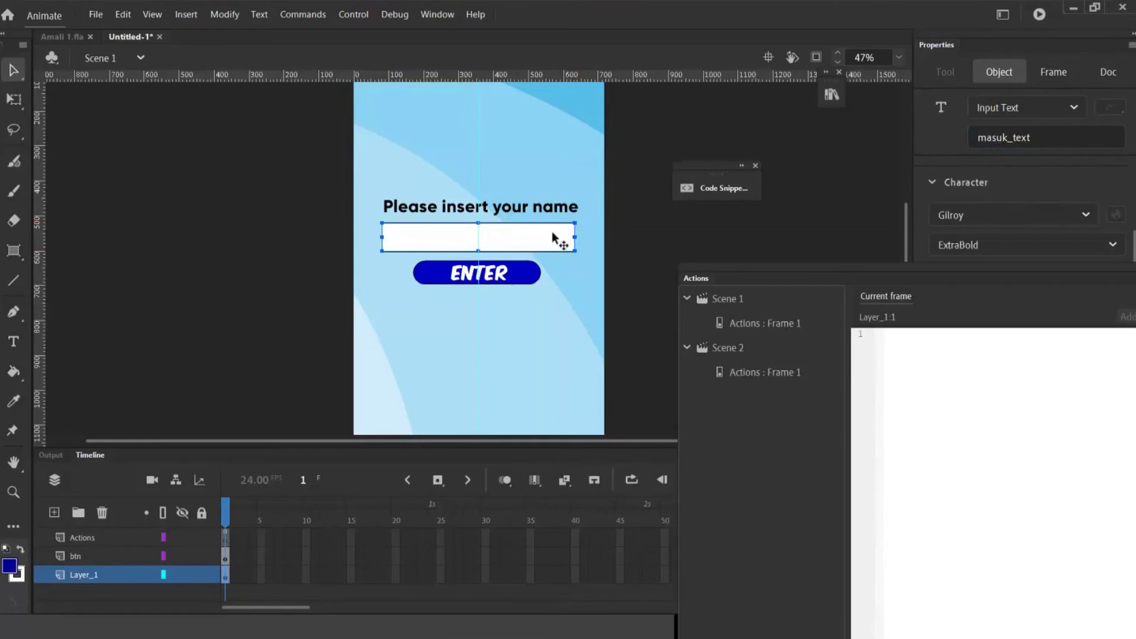
{"action": "left_click", "coordinate": [838, 181]}
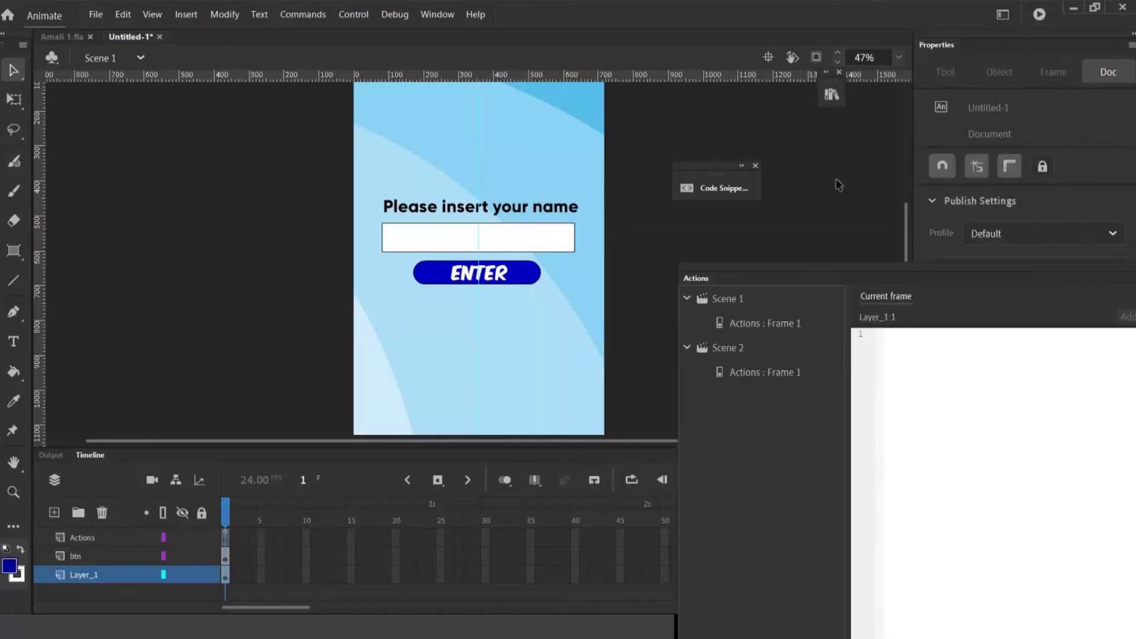
{"action": "left_click", "coordinate": [497, 243]}
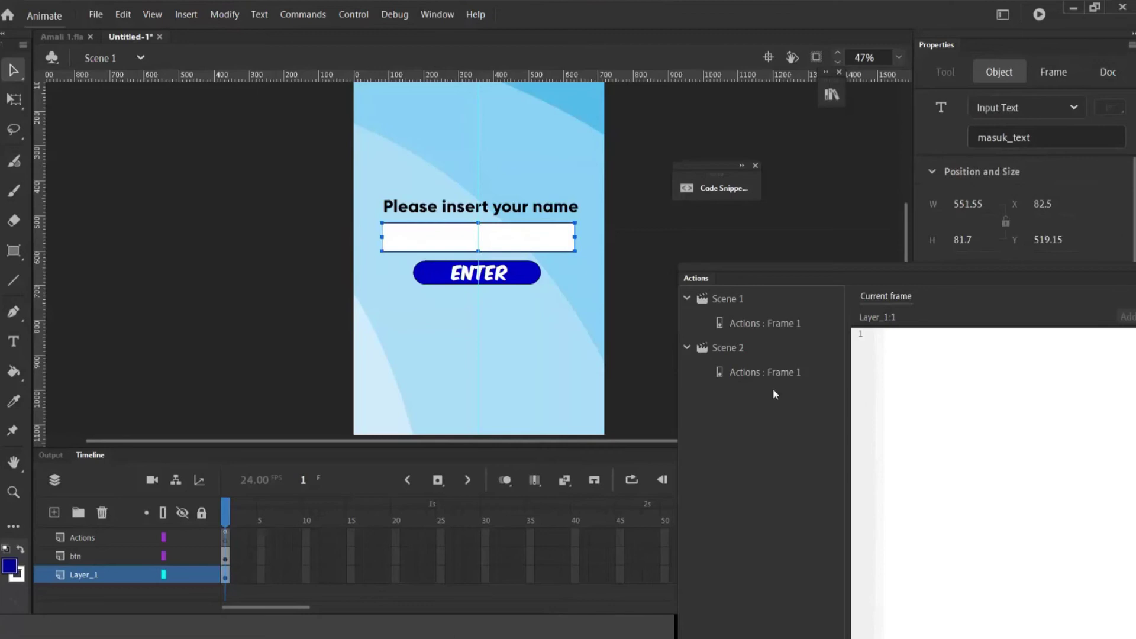
Add the line "inputText=masuk_text.text;" above the gotoAndStop call in the fl_ClickToGoToScene function of Scene 1's script
{"action": "left_click", "coordinate": [776, 322]}
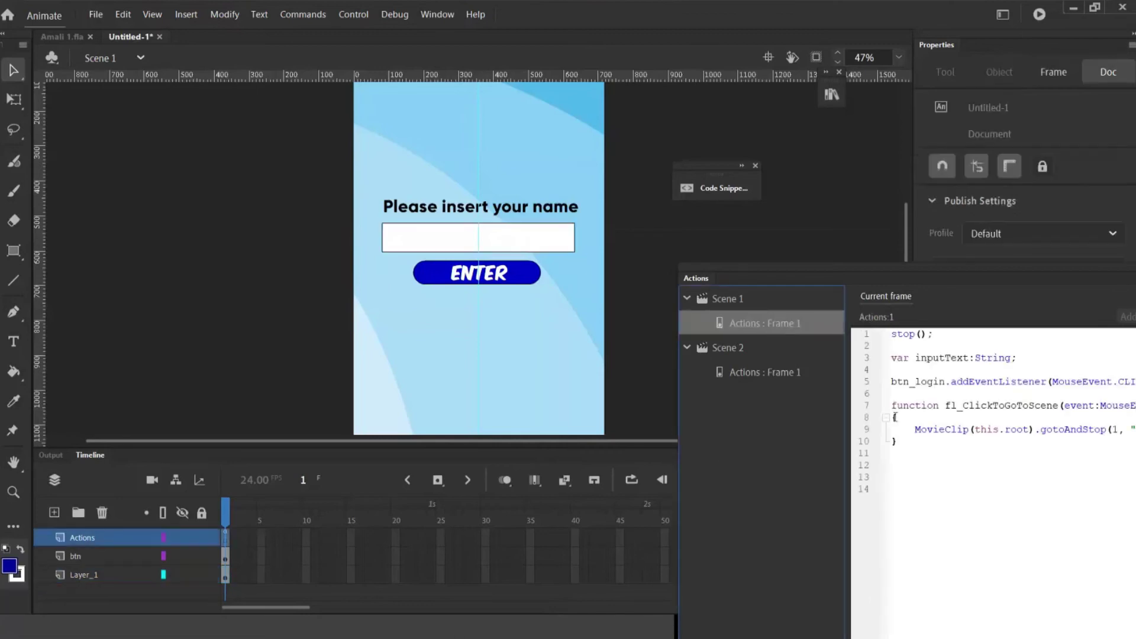
{"action": "left_click", "coordinate": [911, 429]}
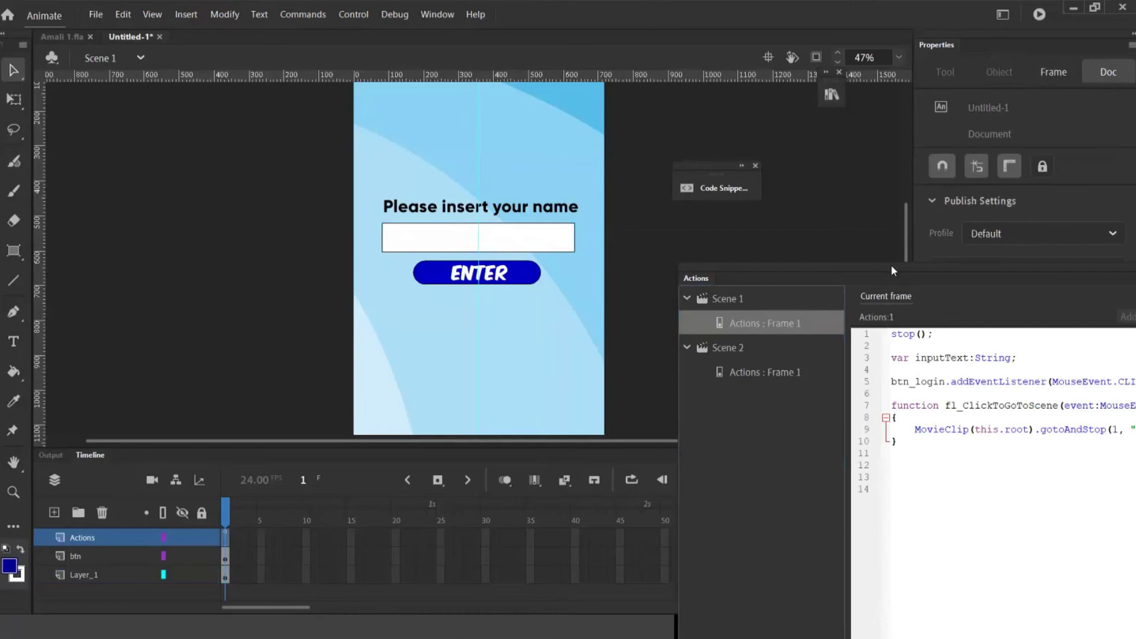
{"action": "left_click_drag", "start_coordinate": [889, 265], "coordinate": [706, 189]}
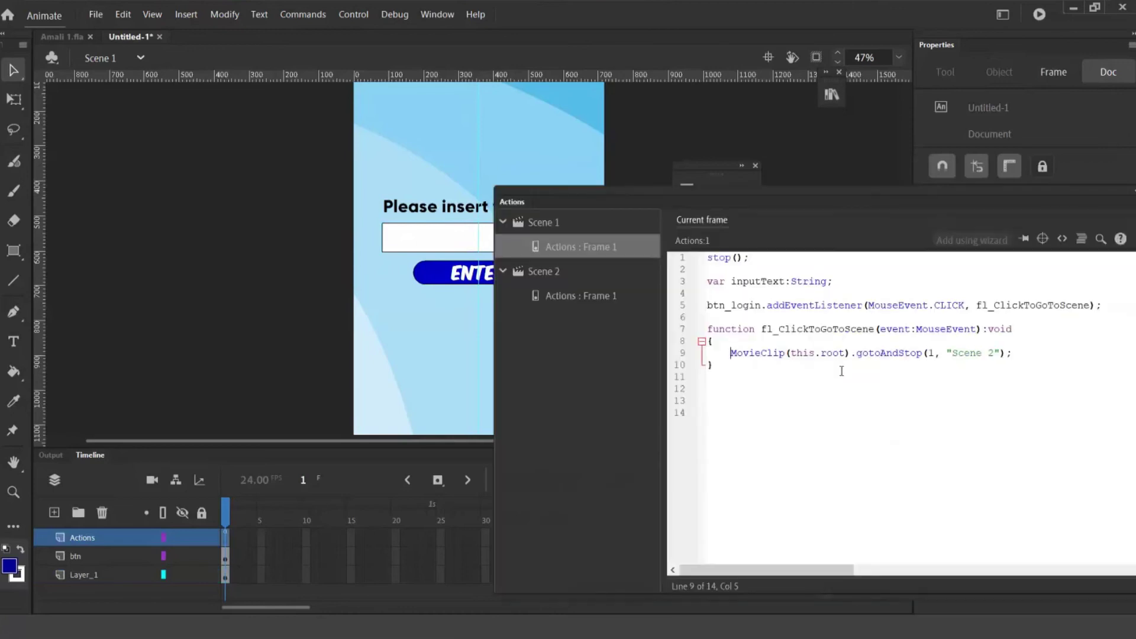
{"action": "type", "text": "inputText=masuk_text.text;"}
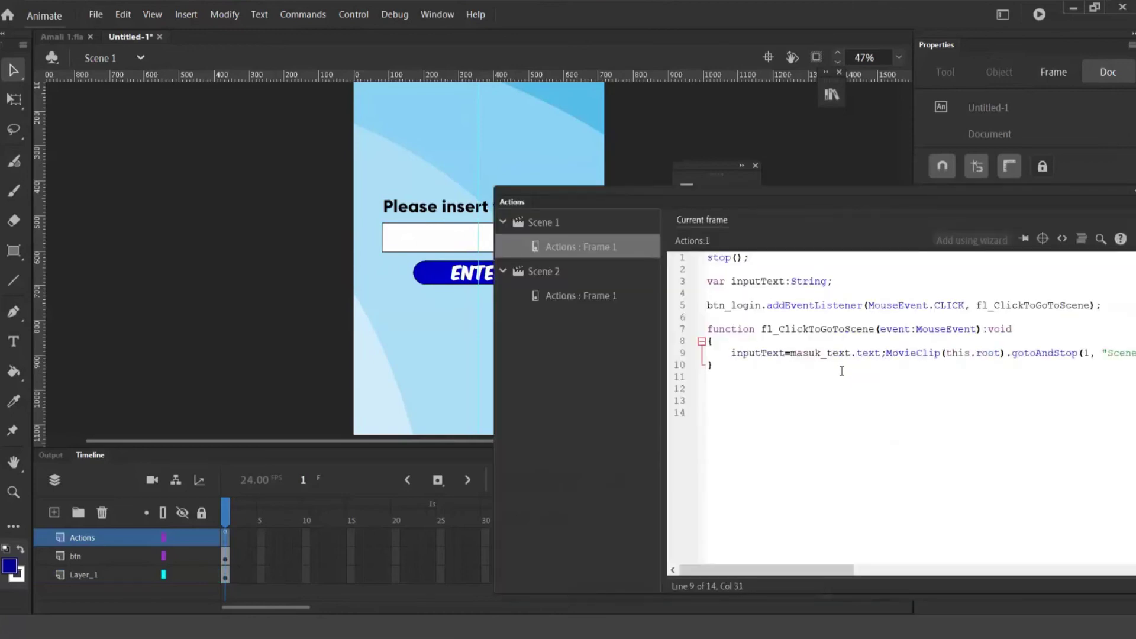
{"action": "key", "text": "Return"}
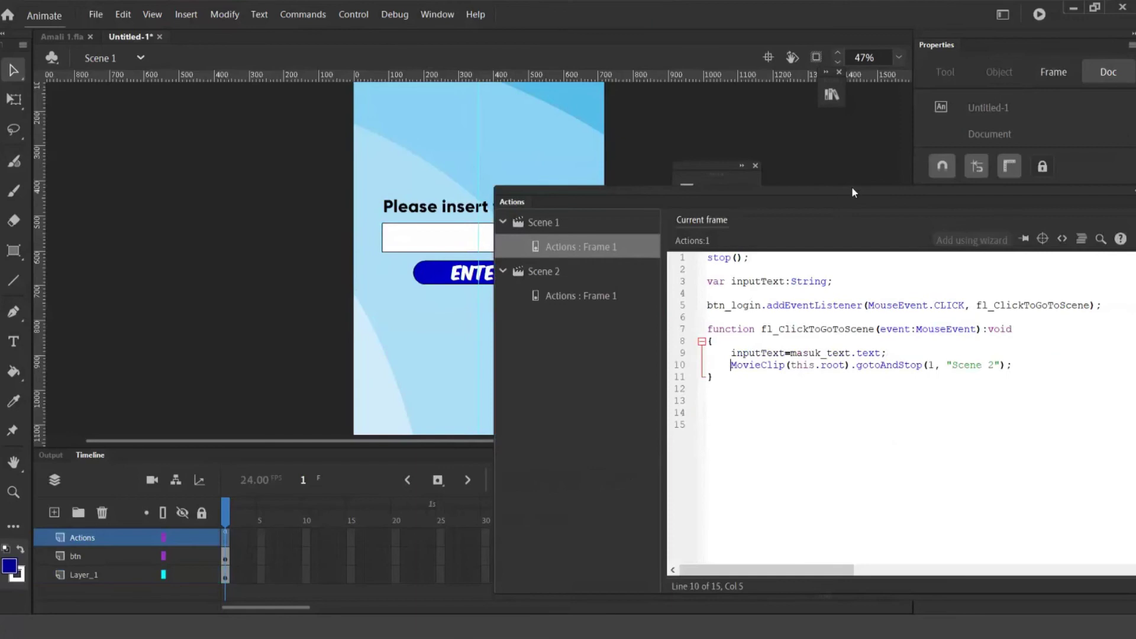
{"action": "left_click_drag", "start_coordinate": [851, 190], "coordinate": [601, 176]}
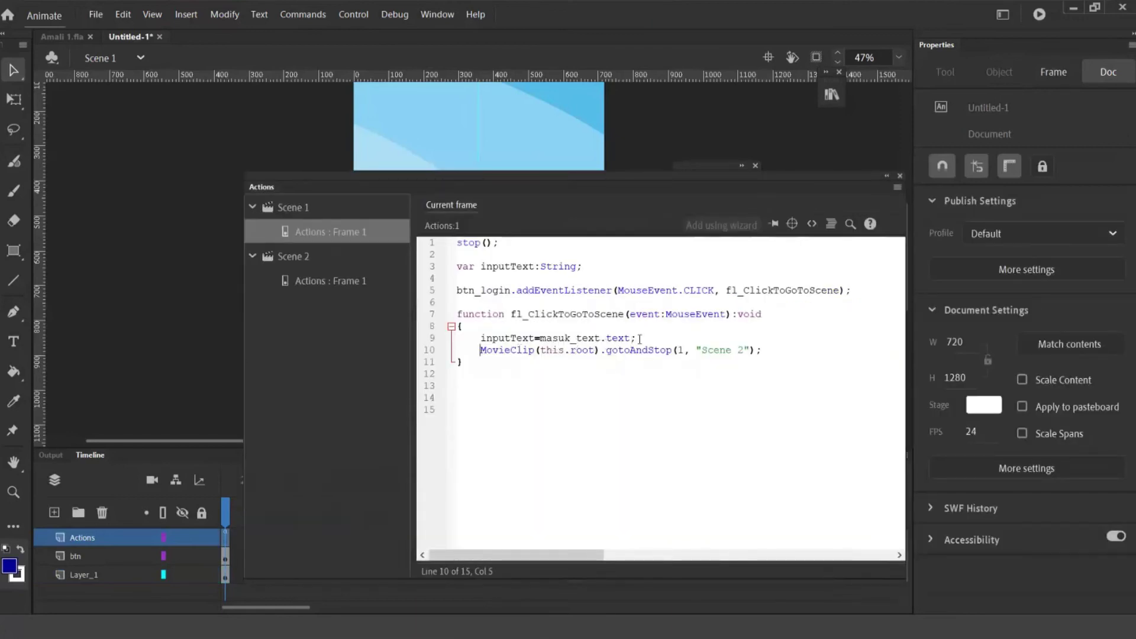
{"action": "left_click_drag", "start_coordinate": [643, 338], "coordinate": [480, 339]}
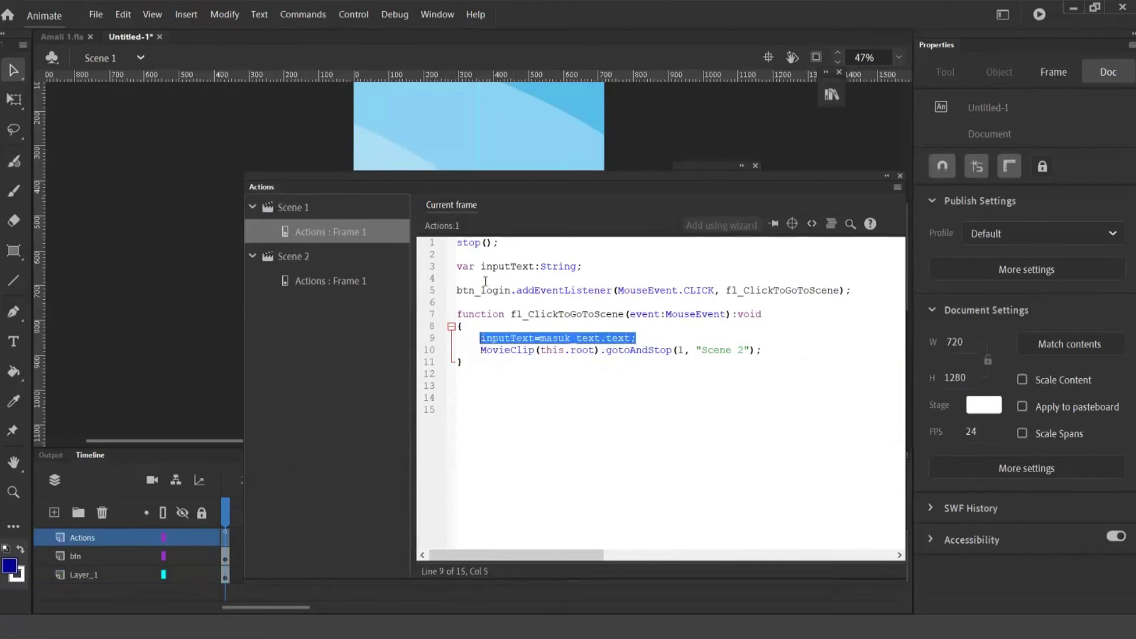
{"action": "left_click", "coordinate": [460, 266]}
{"action": "left_click_drag", "start_coordinate": [459, 266], "coordinate": [585, 267]}
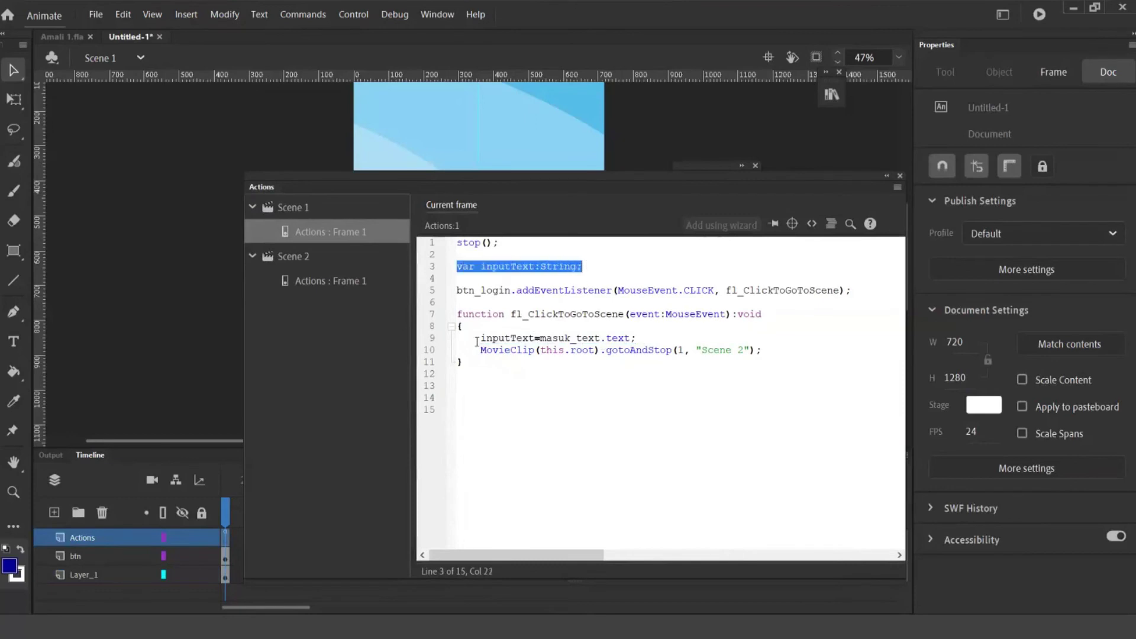
{"action": "mouse_move", "coordinate": [480, 337]}
{"action": "left_mouse_down"}
{"action": "mouse_move", "coordinate": [510, 338]}
{"action": "mouse_move", "coordinate": [465, 326]}
{"action": "left_mouse_up"}
{"action": "left_click", "coordinate": [636, 338], "text": "shift"}
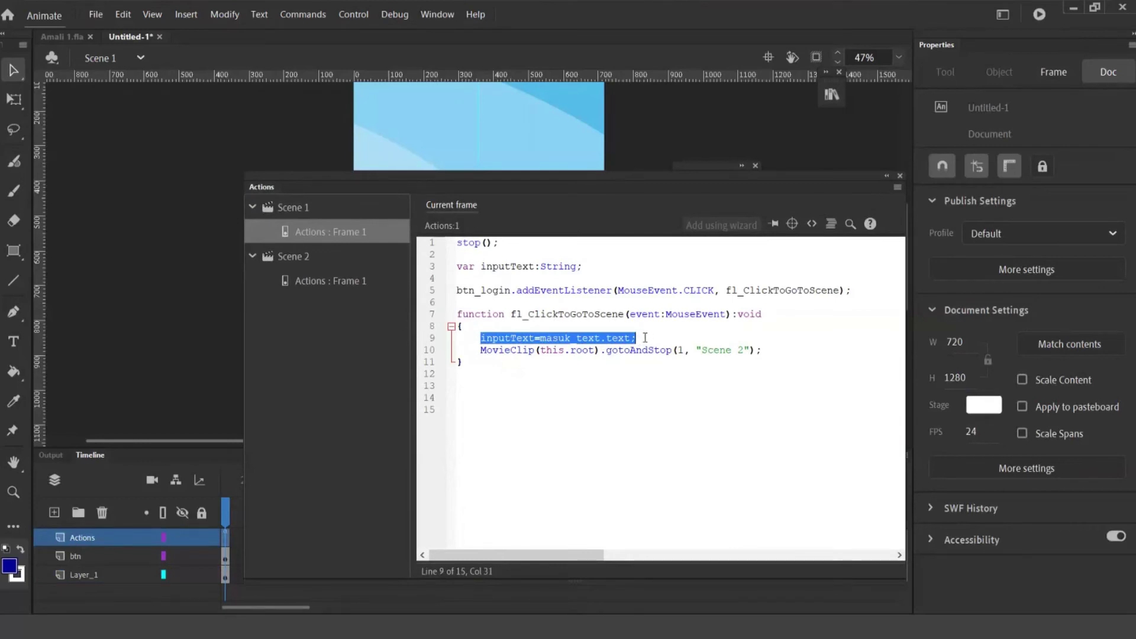
{"action": "left_click", "coordinate": [644, 337]}
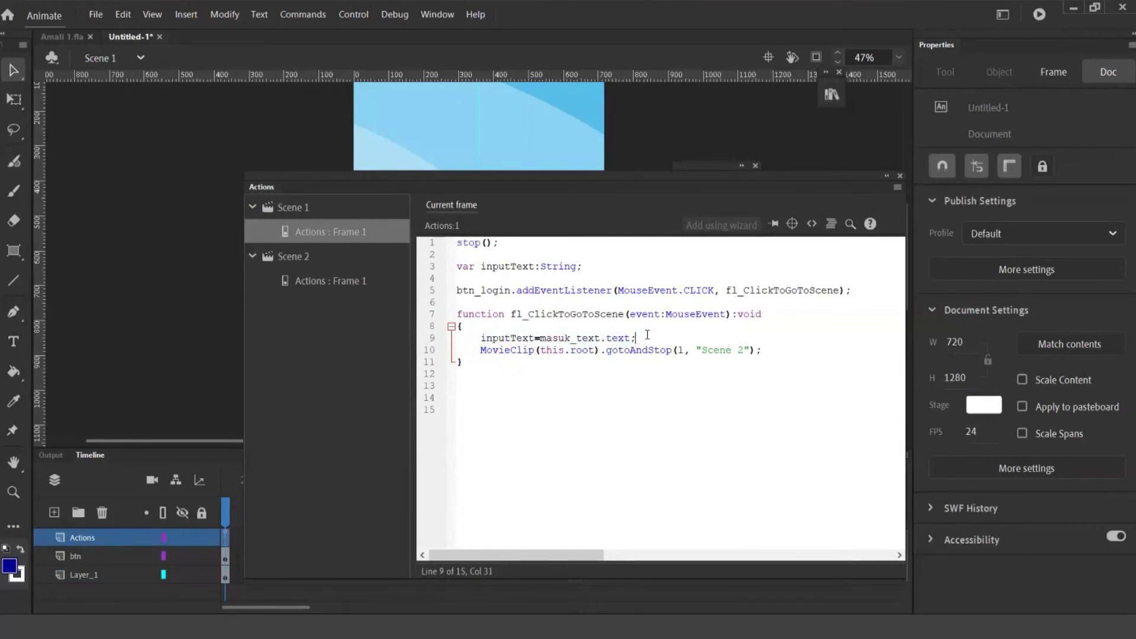
Copy the "Please insert your name" text from Scene 1 and paste it in place in Scene 2
{"action": "double_click", "coordinate": [646, 175]}
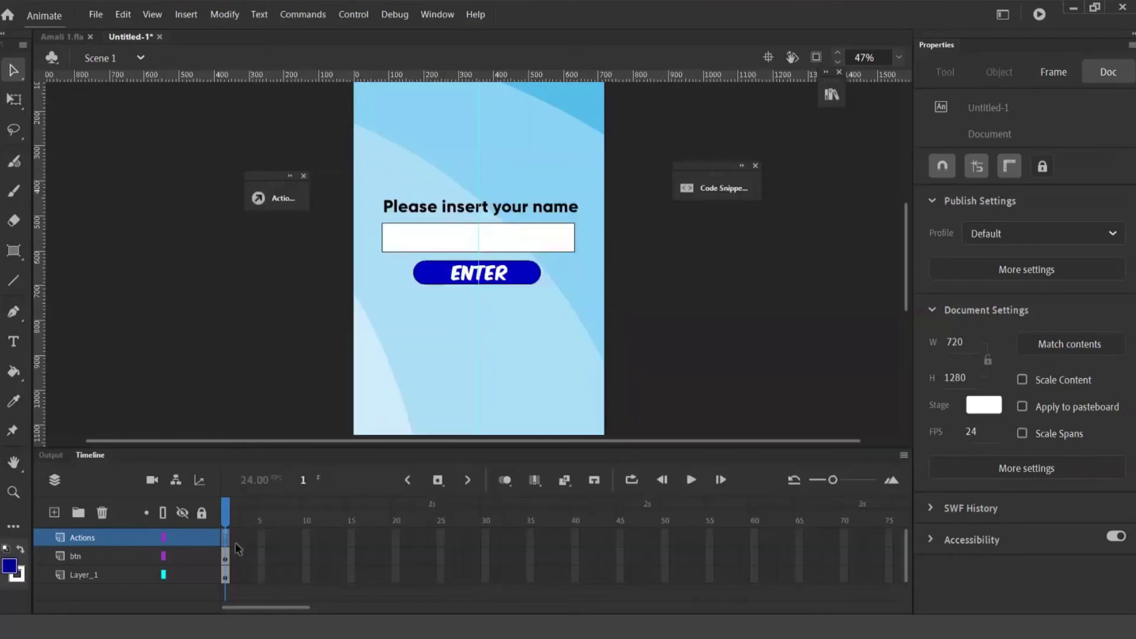
{"action": "left_click", "coordinate": [142, 58]}
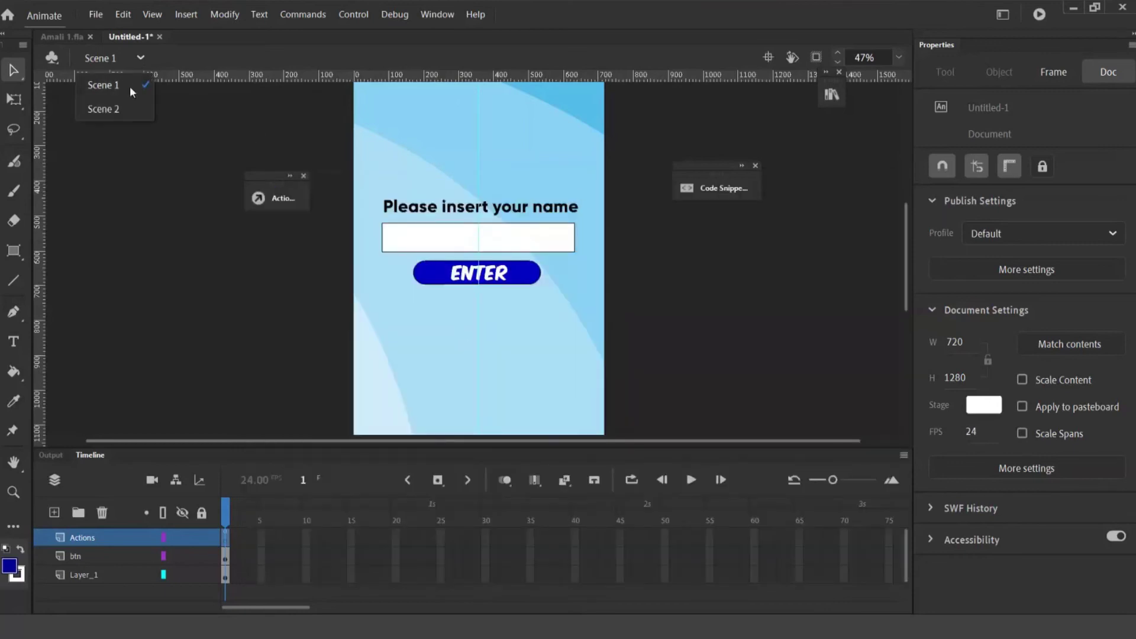
{"action": "left_click", "coordinate": [104, 109]}
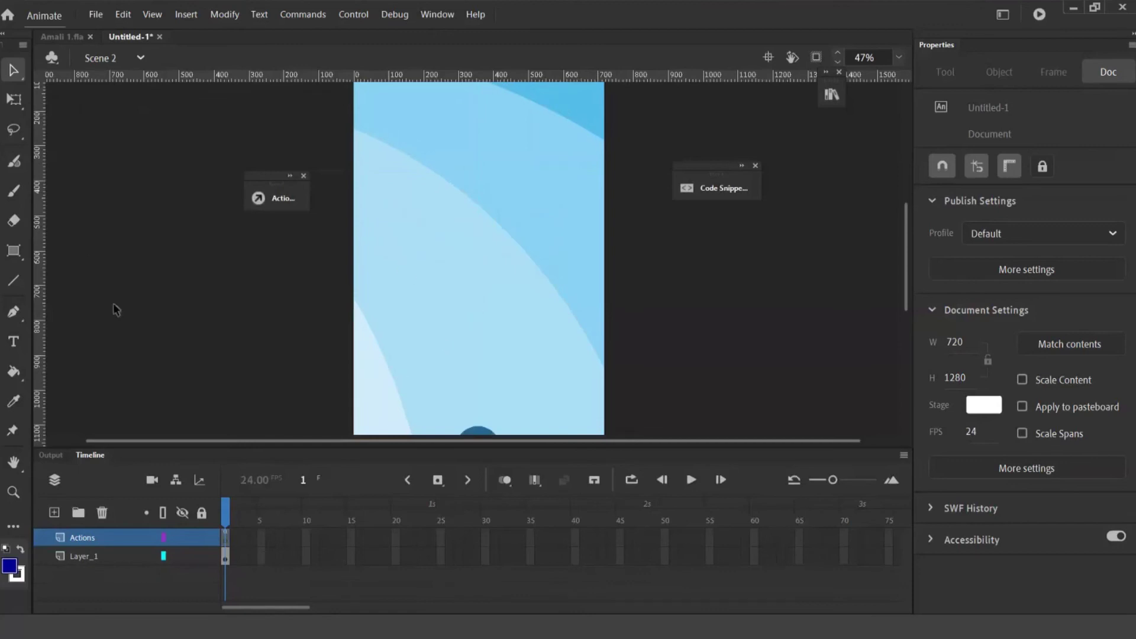
{"action": "left_click", "coordinate": [141, 58]}
{"action": "left_click", "coordinate": [103, 81]}
{"action": "left_click", "coordinate": [426, 210]}
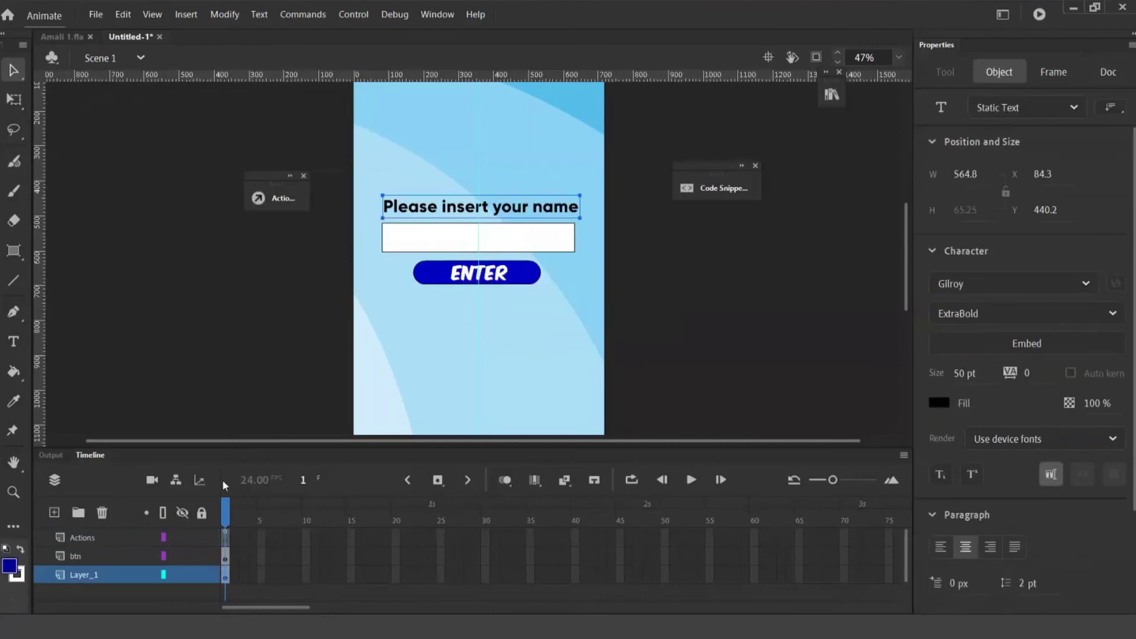
{"action": "left_click", "coordinate": [141, 59]}
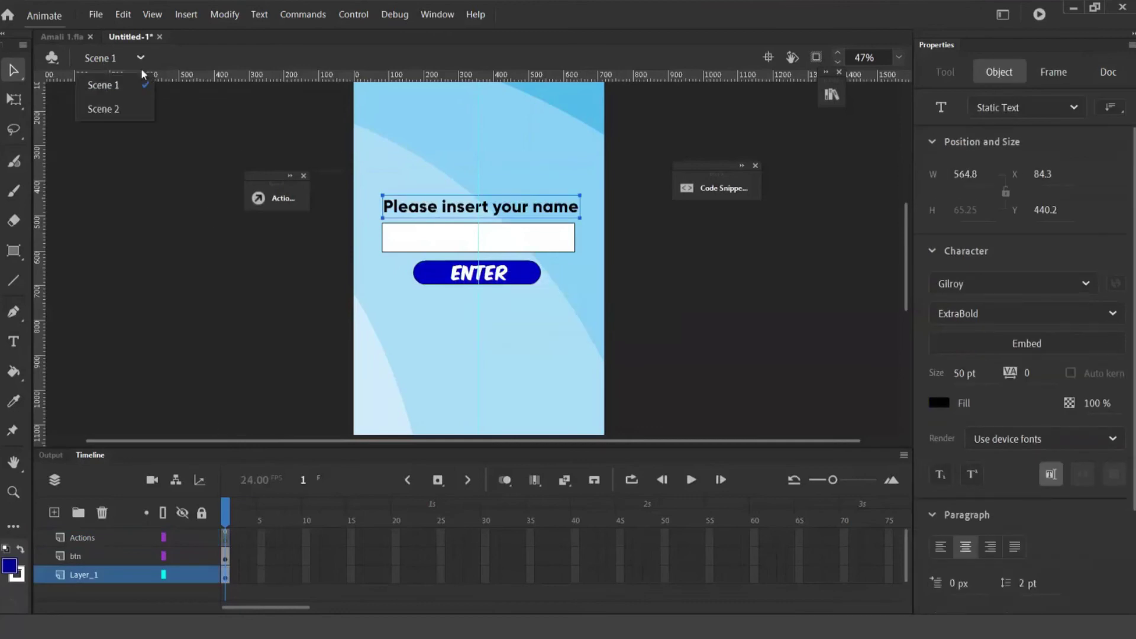
{"action": "left_click", "coordinate": [129, 110]}
{"action": "left_click", "coordinate": [126, 18]}
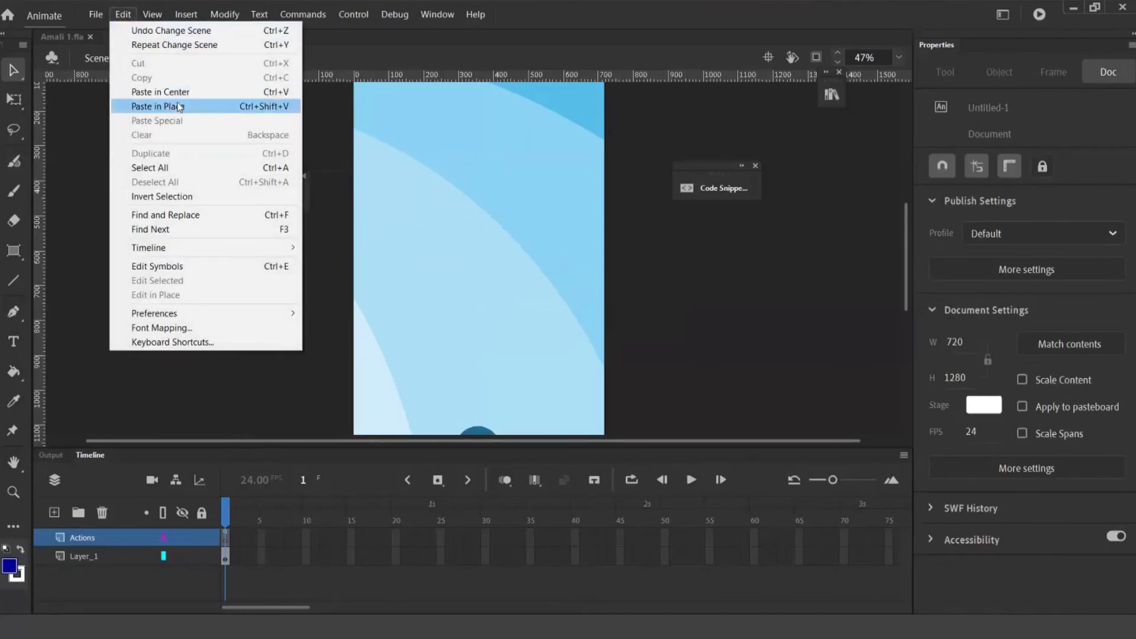
{"action": "left_click", "coordinate": [180, 107]}
Replace the wording of the pasted text in Scene 2 with "Welcome"
{"action": "key", "text": "t"}
{"action": "left_click_drag", "start_coordinate": [384, 206], "coordinate": [579, 207]}
{"action": "type", "text": "sE"}
{"action": "key", "text": "BackSpace"}
{"action": "type", "text": "elamat dat"}
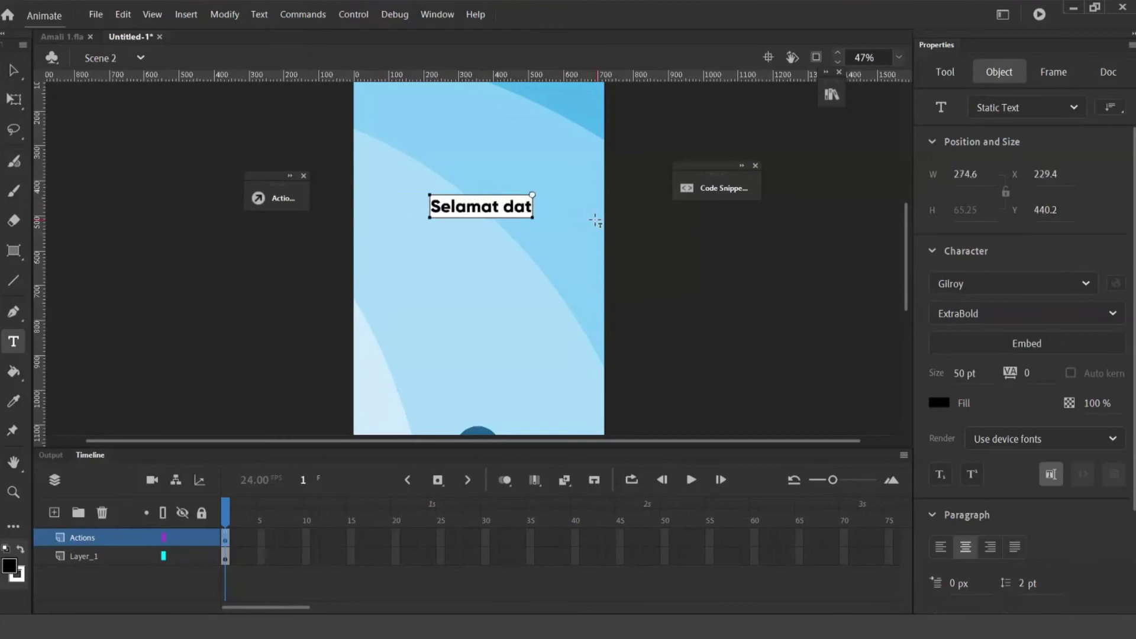
{"action": "key", "text": "BackSpace"}
{"action": "key", "text": "BackSpace"}
{"action": "key", "text": "BackSpace"}
{"action": "key", "text": "BackSpace"}
{"action": "key", "text": "BackSpace"}
{"action": "key", "text": "BackSpace"}
{"action": "key", "text": "BackSpace"}
{"action": "key", "text": "BackSpace"}
{"action": "key", "text": "BackSpace"}
{"action": "key", "text": "BackSpace"}
{"action": "key", "text": "BackSpace"}
{"action": "type", "text": "Welcome"}
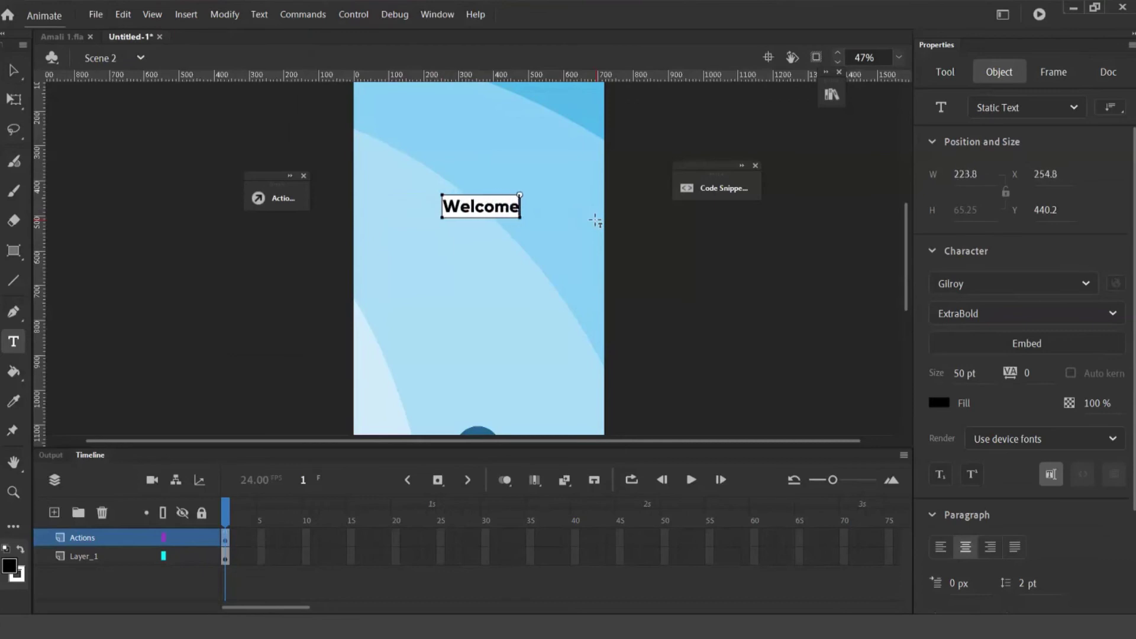
{"action": "left_click", "coordinate": [13, 69]}
{"action": "left_click", "coordinate": [14, 343]}
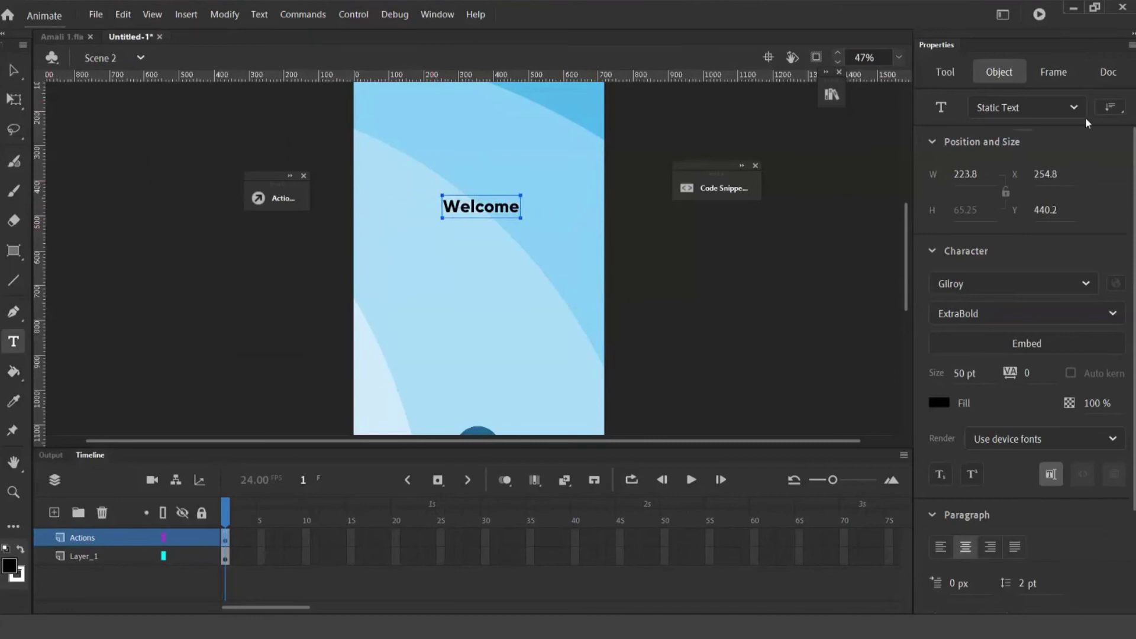
{"action": "left_click", "coordinate": [1077, 108]}
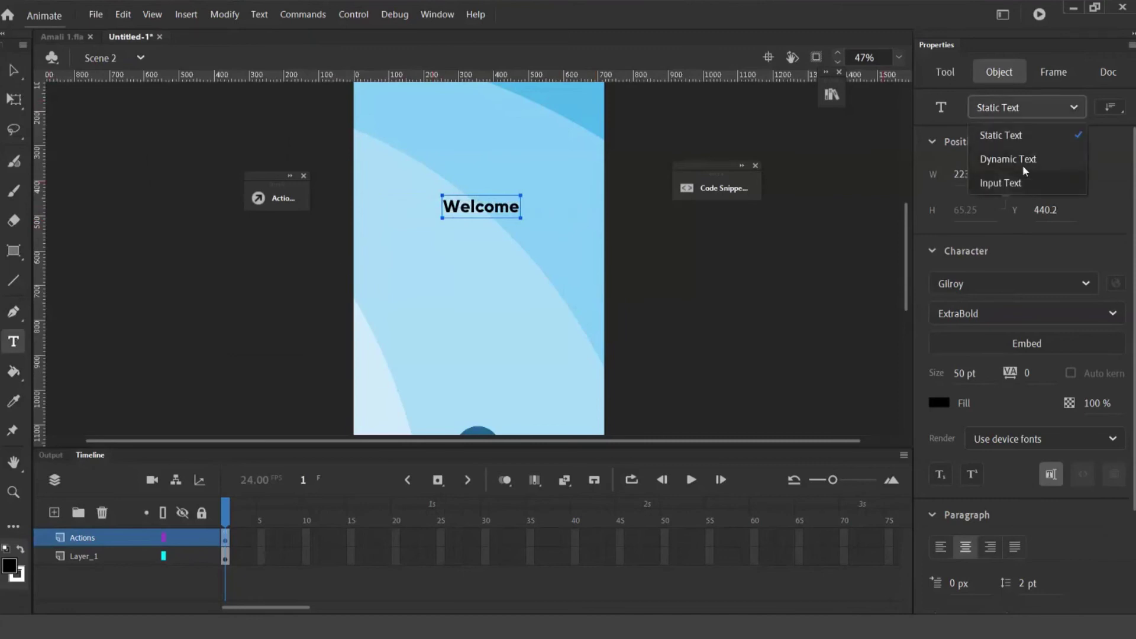
{"action": "left_click", "coordinate": [1023, 161]}
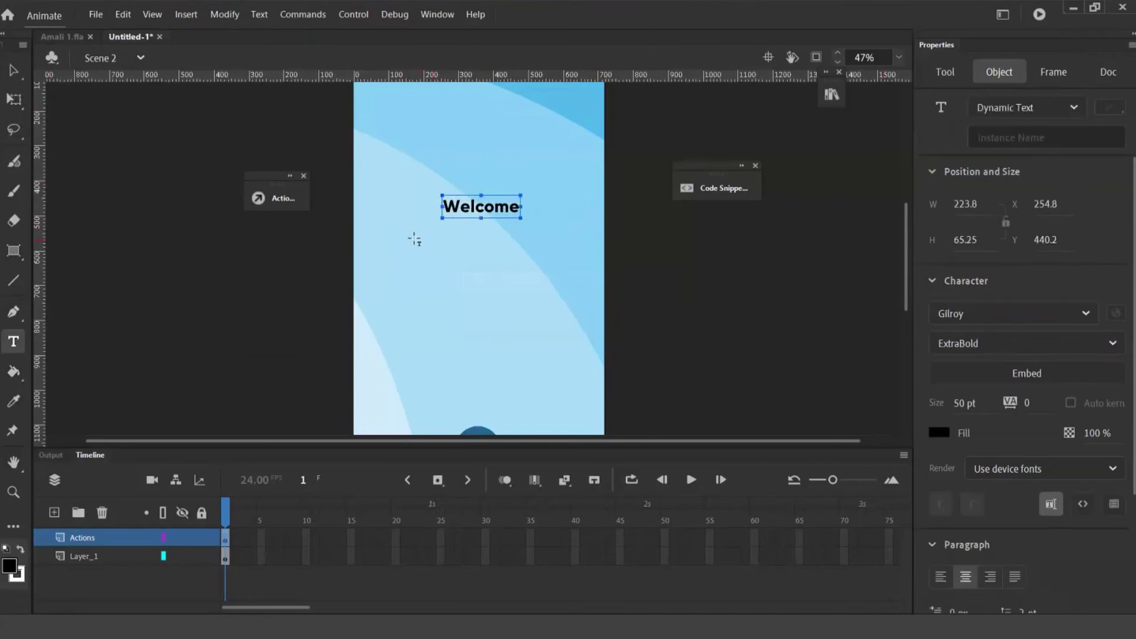
{"action": "key", "text": "Escape"}
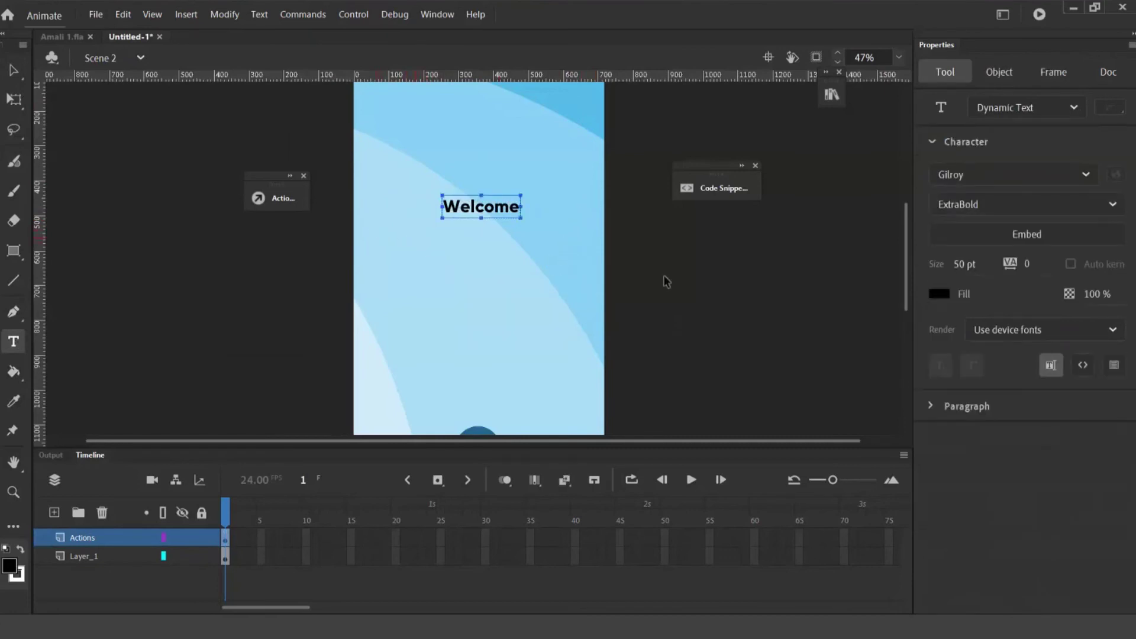
{"action": "key", "text": "Escape"}
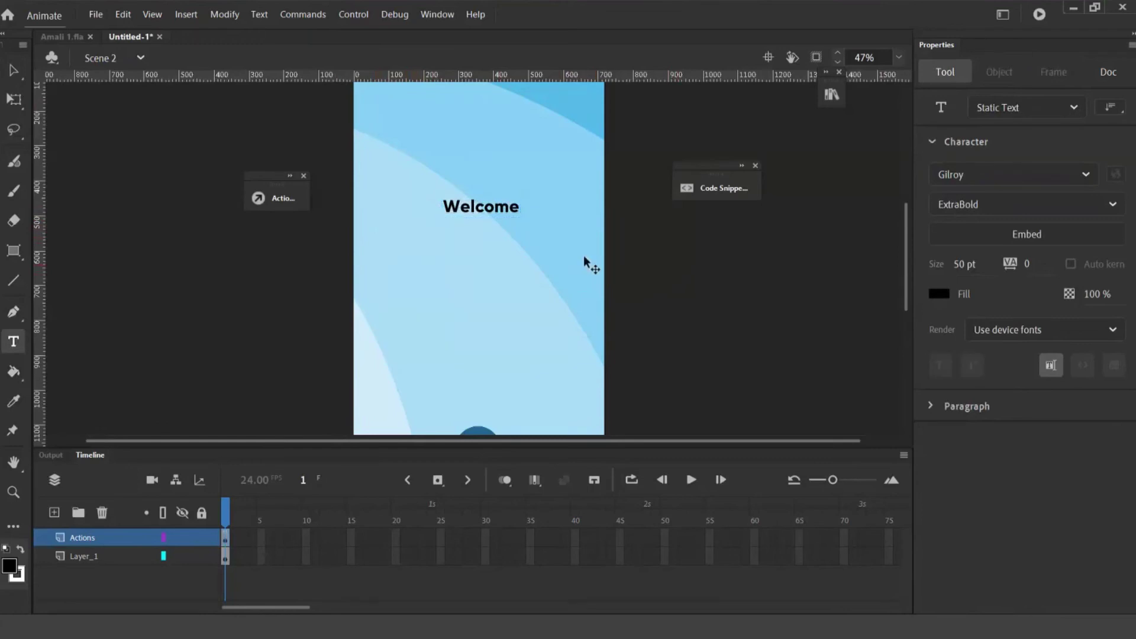
Draw a Dynamic Text field about 590 by 92 px and place it just below the Welcome text, at about X 75, Y 521
{"action": "left_click", "coordinate": [1058, 117]}
{"action": "left_click", "coordinate": [1014, 157]}
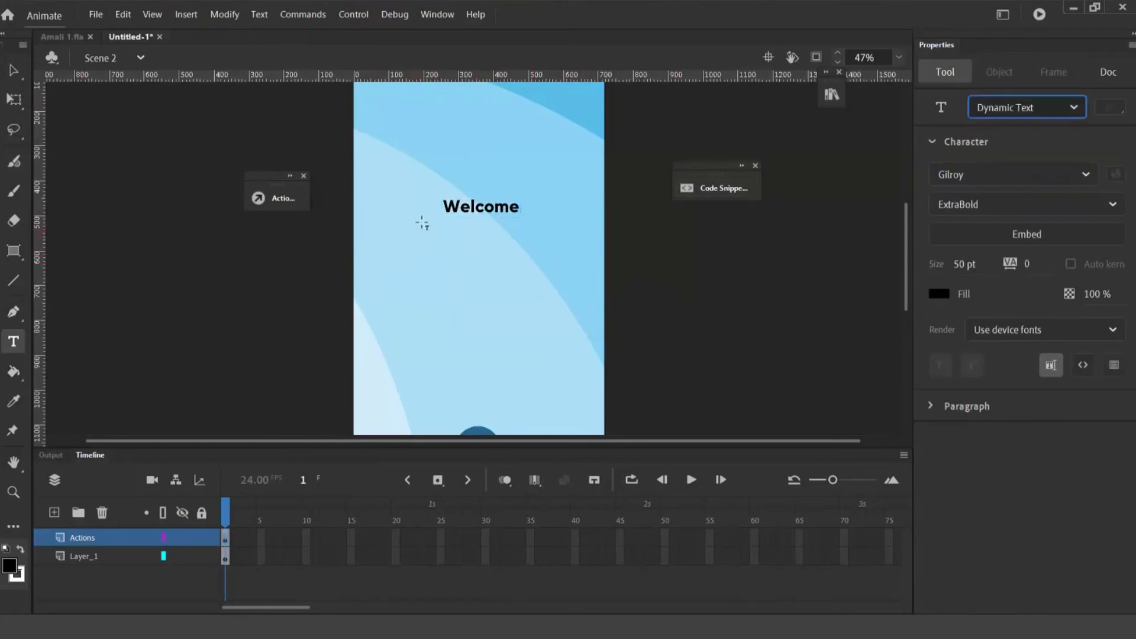
{"action": "left_click_drag", "start_coordinate": [380, 214], "coordinate": [585, 246]}
{"action": "left_click", "coordinate": [14, 69]}
{"action": "left_click_drag", "start_coordinate": [510, 243], "coordinate": [514, 252]}
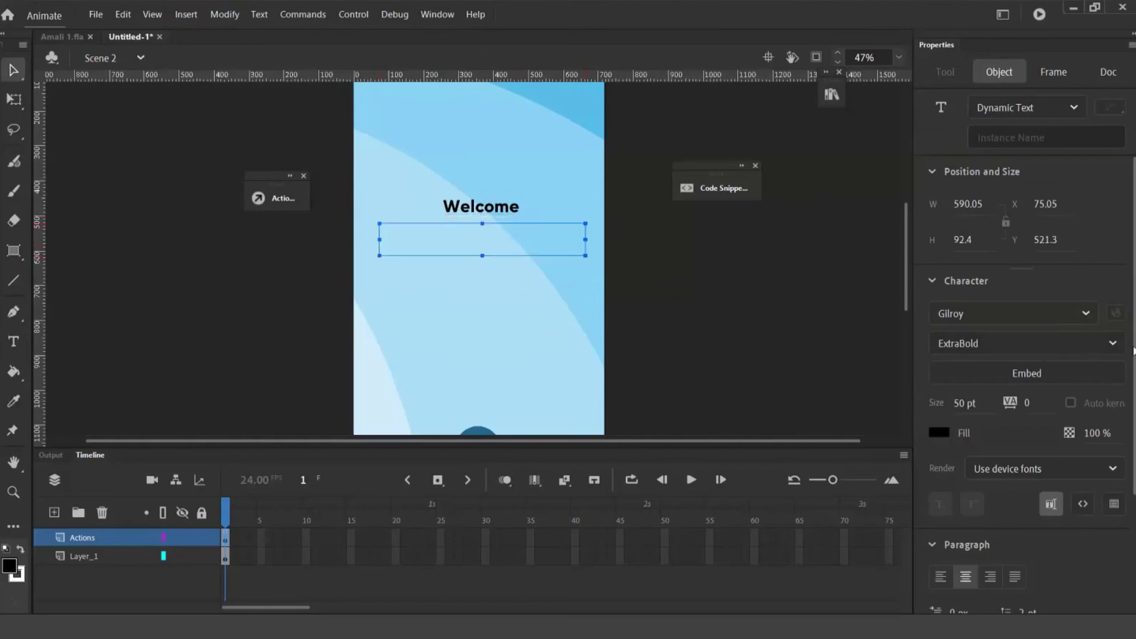
Leave the dynamic text field without a border and set its text fill to #660000 and its size to 60 pt
{"action": "left_click", "coordinate": [1114, 505]}
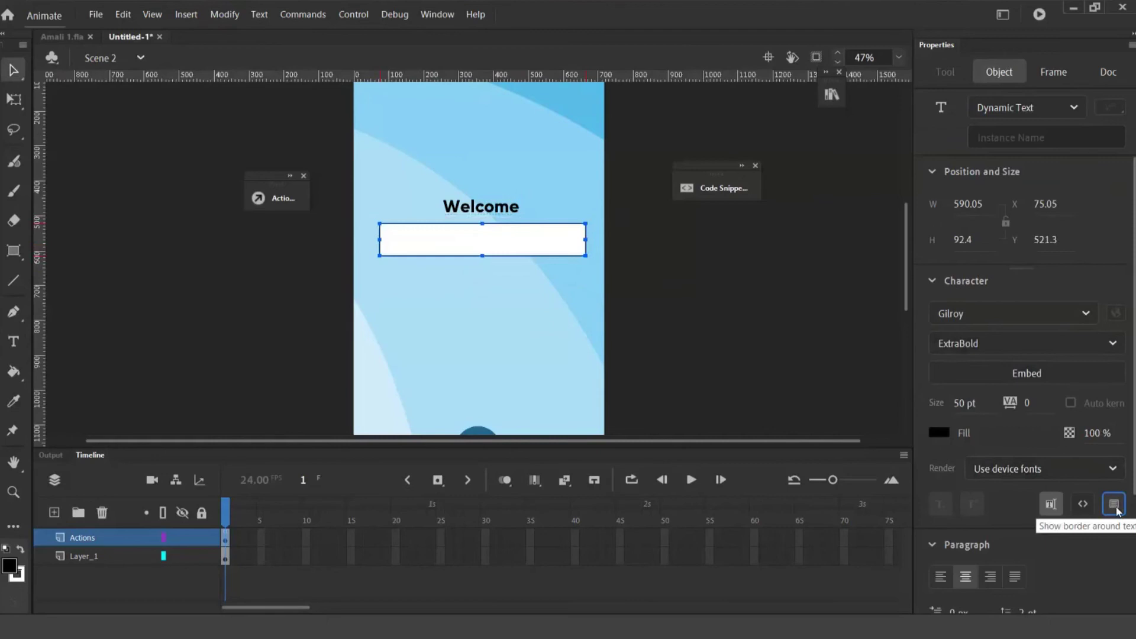
{"action": "left_click", "coordinate": [1115, 507]}
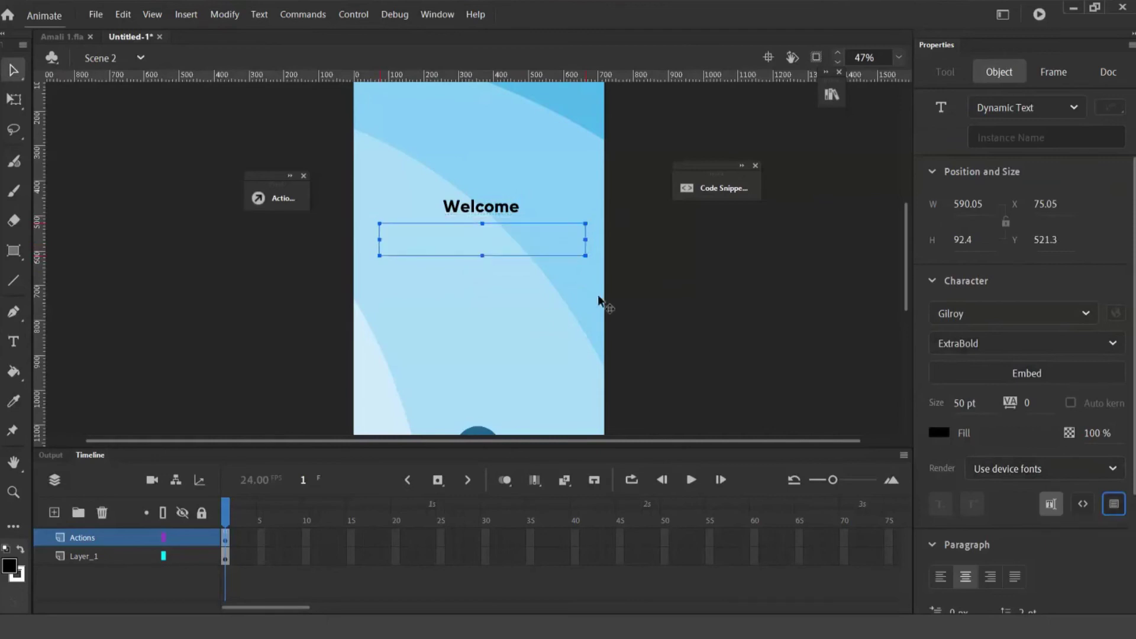
{"action": "left_click", "coordinate": [938, 432]}
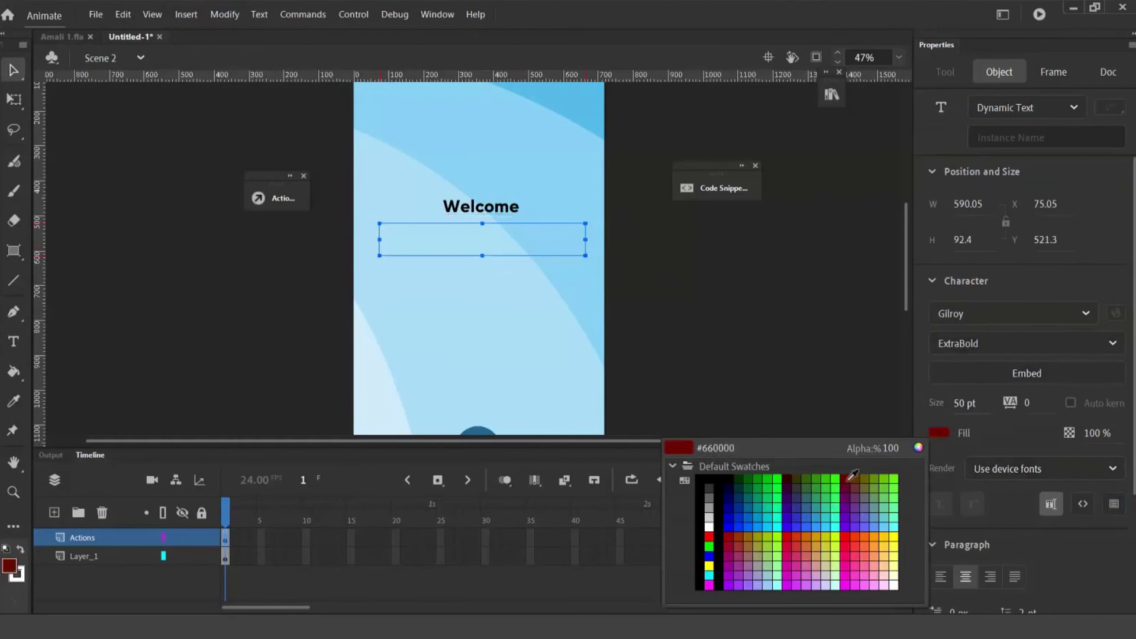
{"action": "left_click", "coordinate": [852, 475]}
{"action": "left_click", "coordinate": [960, 408]}
{"action": "left_click_drag", "start_coordinate": [959, 408], "coordinate": [953, 407]}
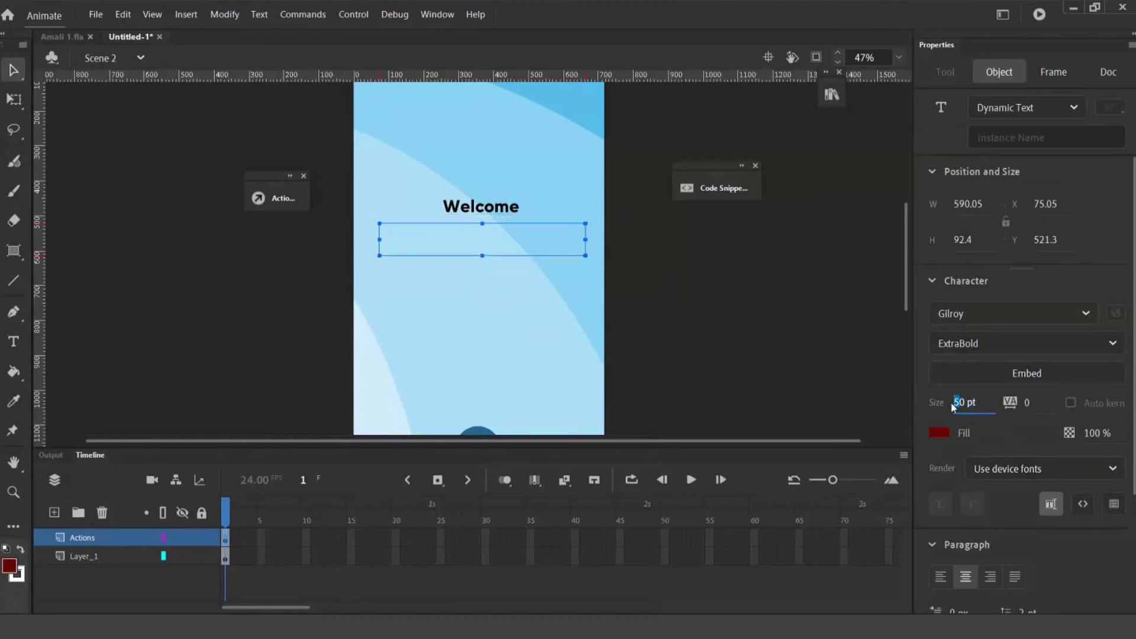
{"action": "type", "text": "6"}
{"action": "key", "text": "Return"}
Give the dynamic text field below Welcome the instance name output_text
{"action": "left_click", "coordinate": [992, 135]}
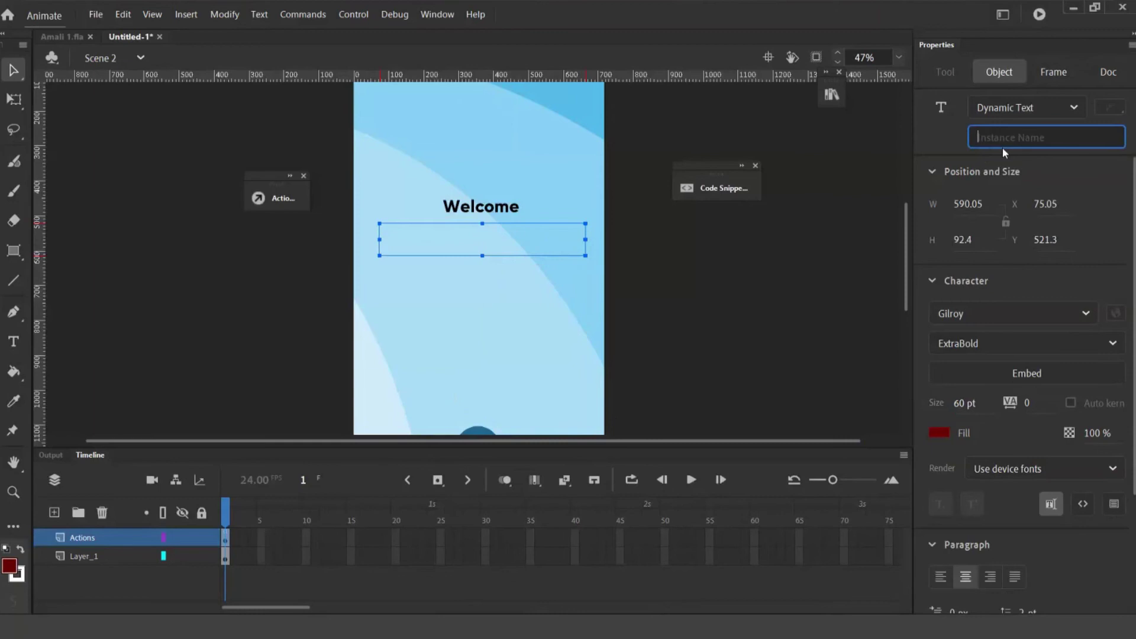
{"action": "type", "text": "output_tect"}
{"action": "key", "text": "BackSpace"}
{"action": "key", "text": "BackSpace"}
{"action": "type", "text": "xt"}
{"action": "key", "text": "Return"}
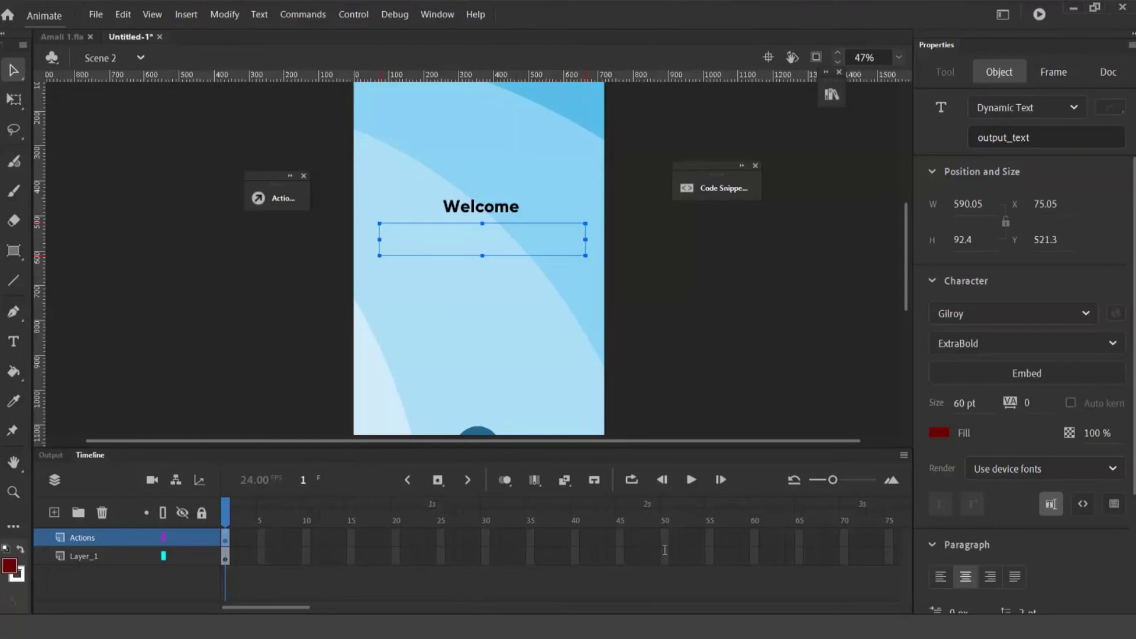
{"action": "left_click", "coordinate": [530, 626]}
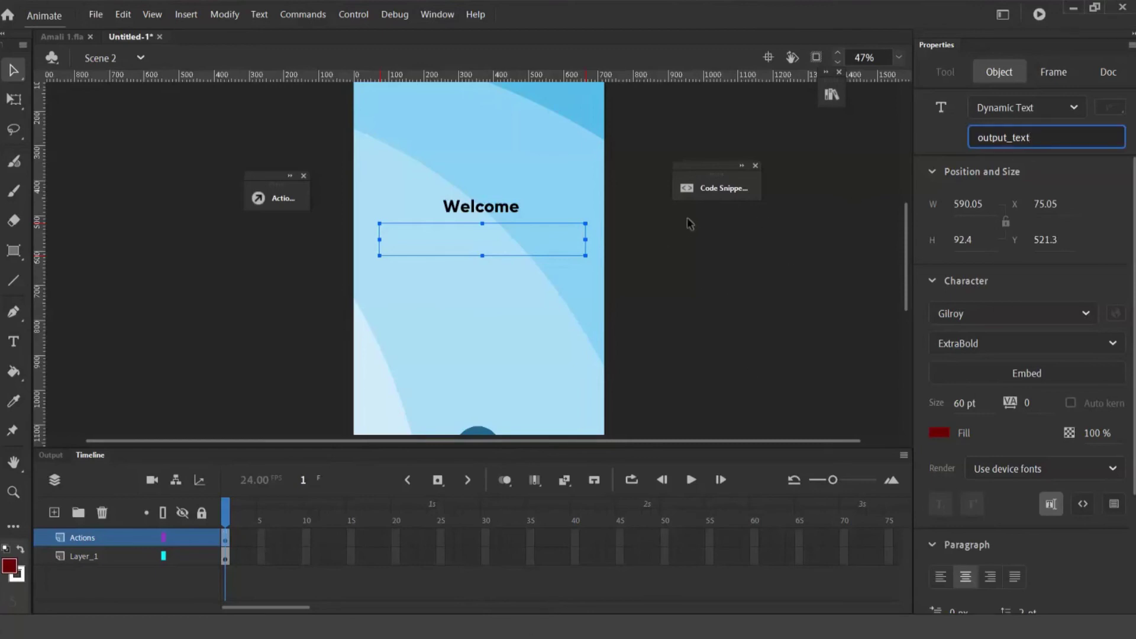
In Scene 2's frame 1 script, delete the "Click to Go to Scene and Play" comment block and write "output_text.text=inputText;" on line 1
{"action": "left_click", "coordinate": [290, 197]}
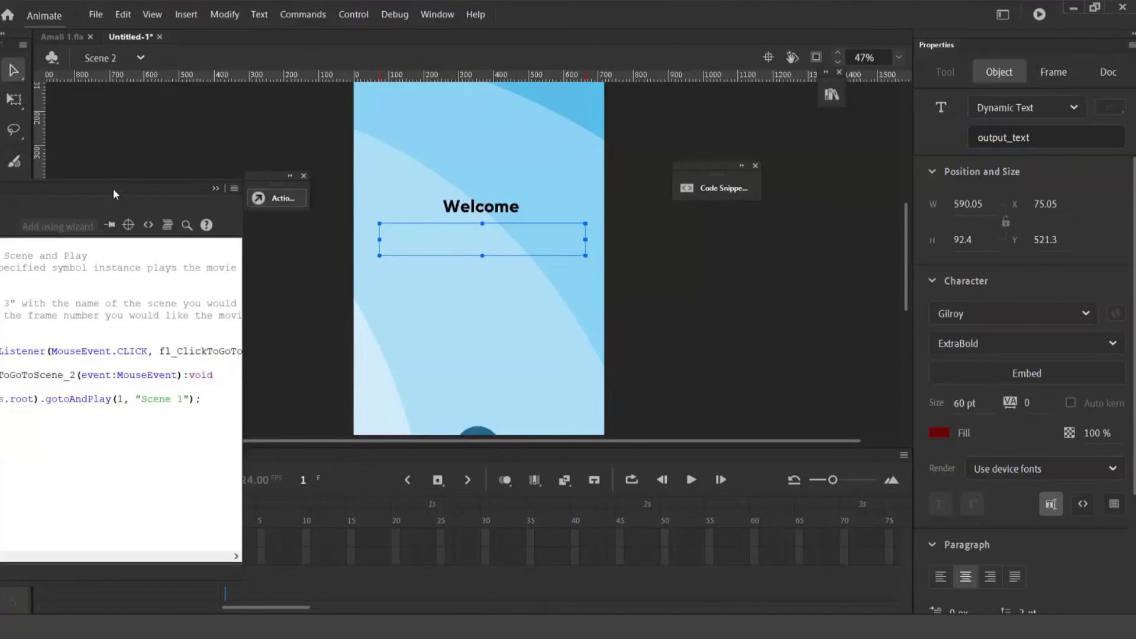
{"action": "left_click_drag", "start_coordinate": [112, 188], "coordinate": [932, 168]}
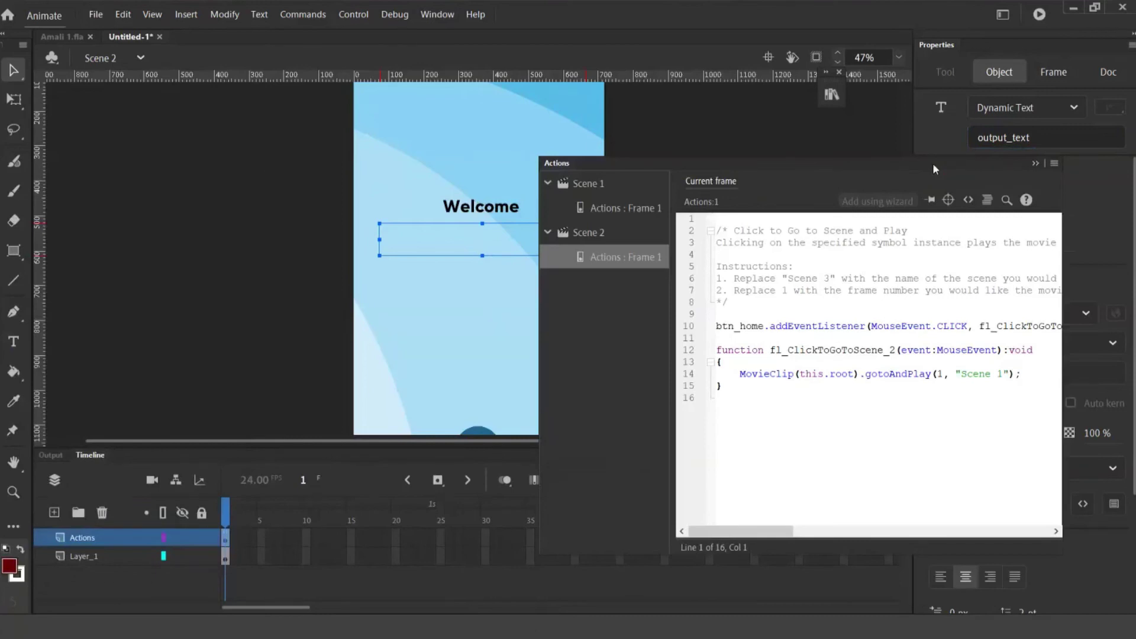
{"action": "left_click_drag", "start_coordinate": [592, 245], "coordinate": [556, 163]}
{"action": "key", "text": "Delete"}
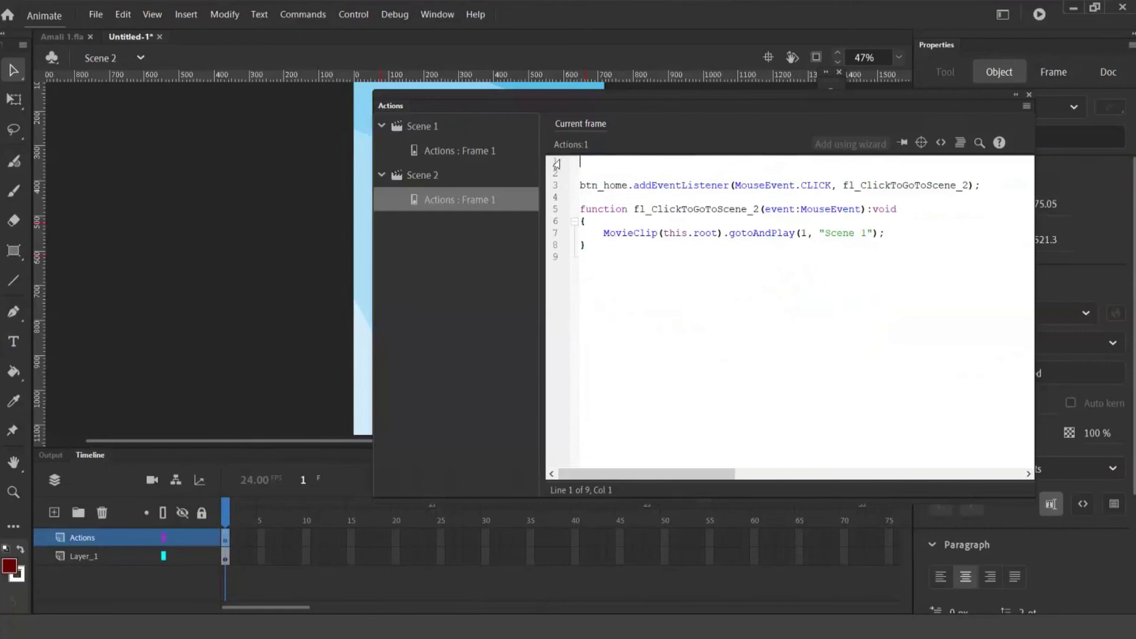
{"action": "type", "text": "output_text.text=inputText;"}
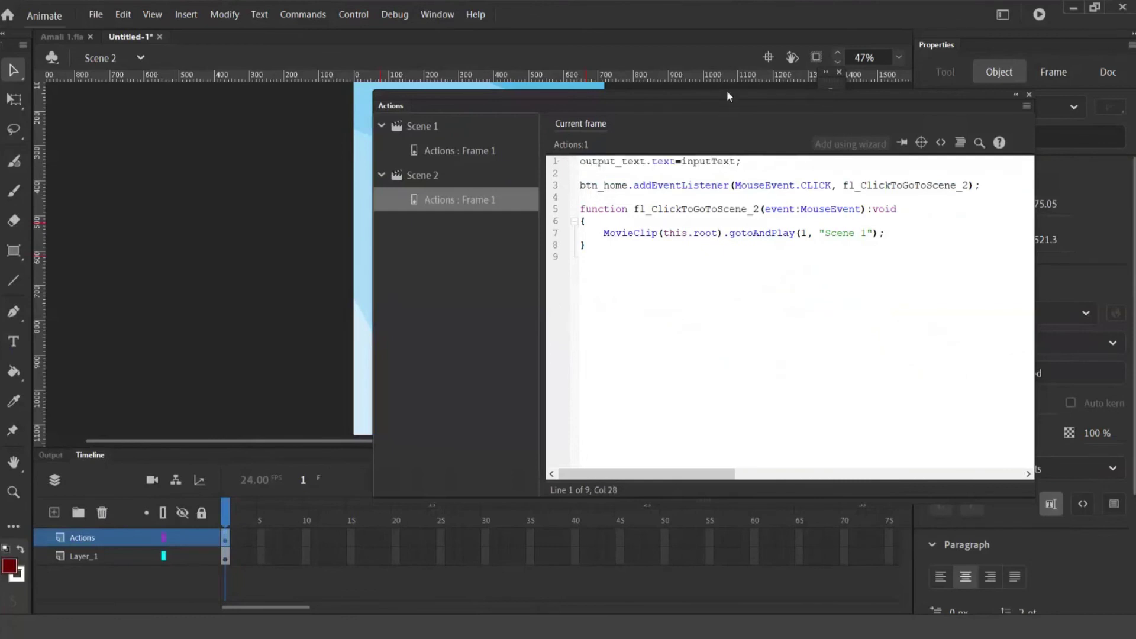
{"action": "left_click_drag", "start_coordinate": [727, 92], "coordinate": [527, 287]}
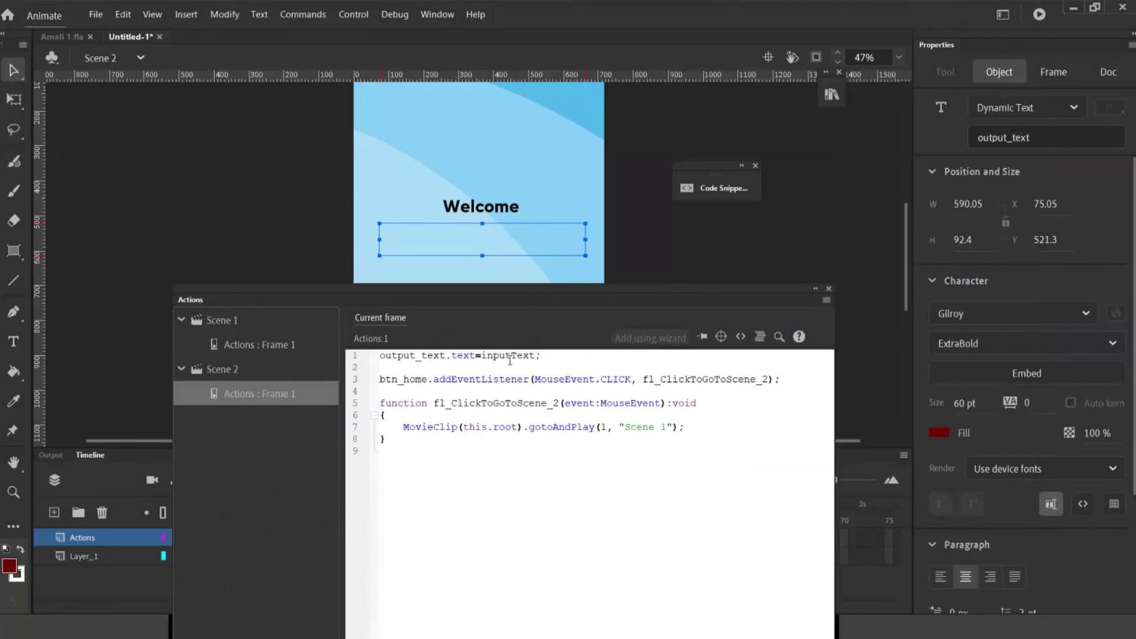
Test the movie by entering a first name in the name field and submitting it with the ENTER button
{"action": "key", "text": "ctrl+Return"}
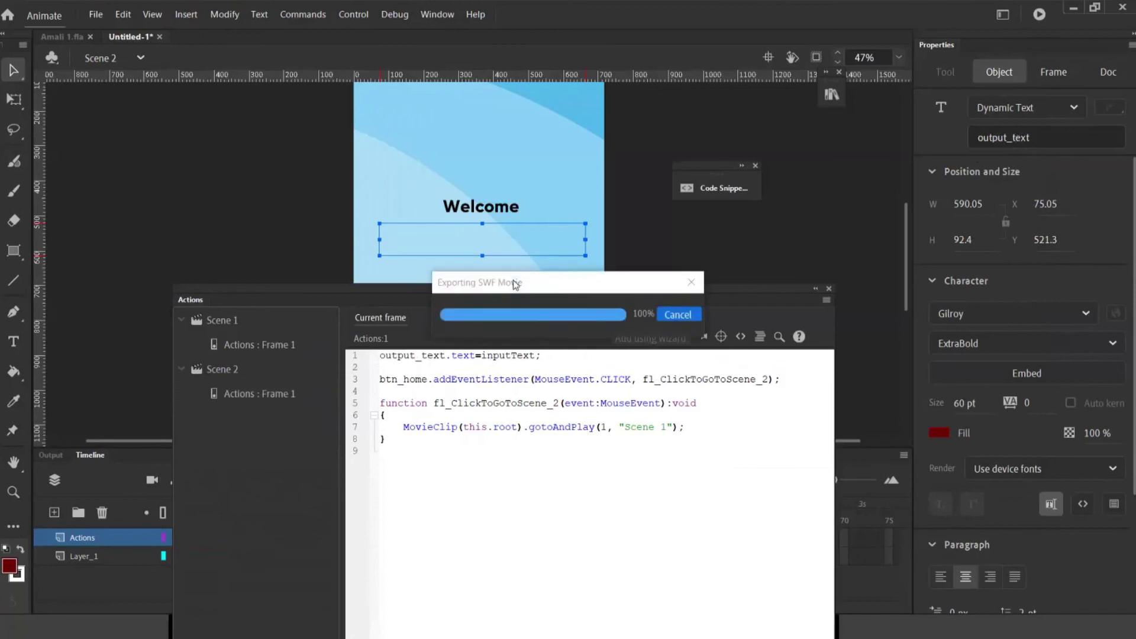
{"action": "left_click", "coordinate": [529, 353]}
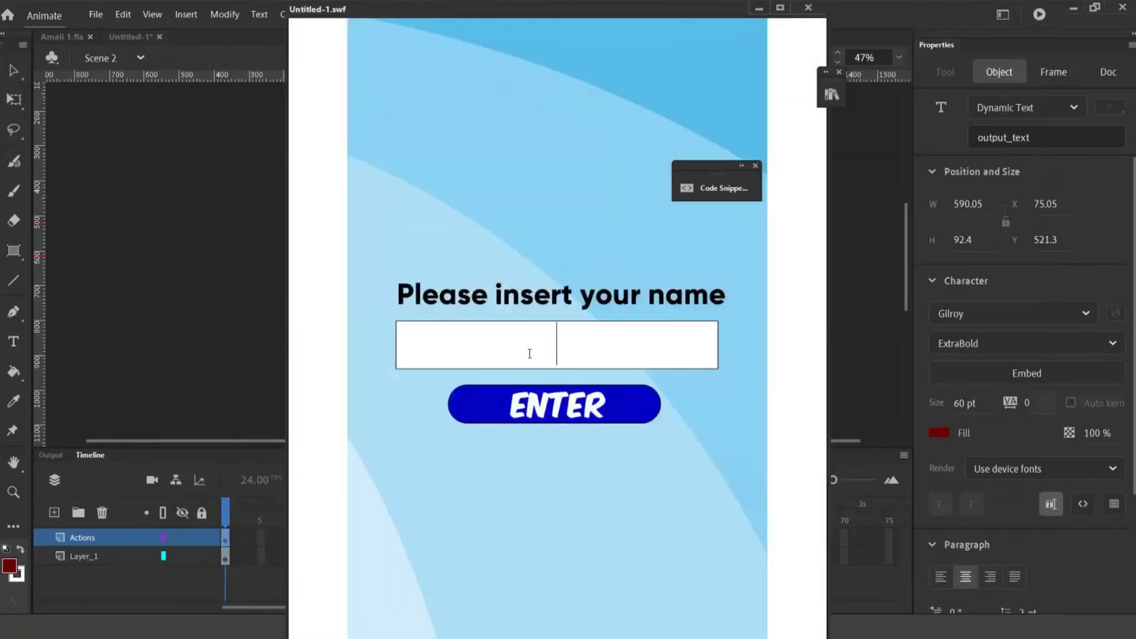
{"action": "type", "text": "shah"}
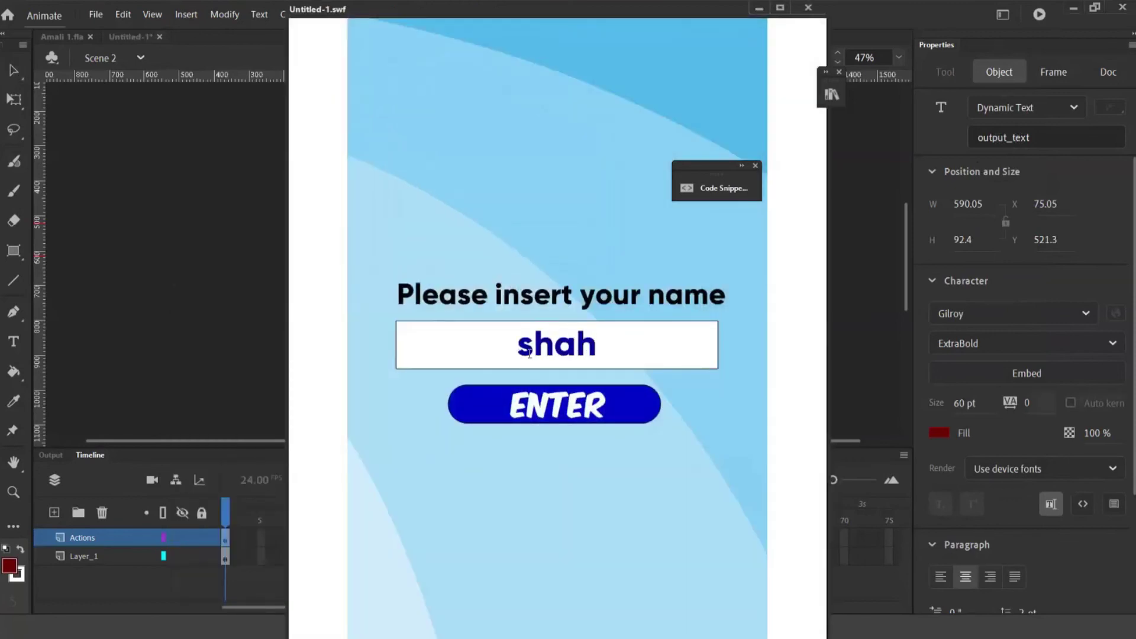
{"action": "left_click", "coordinate": [539, 417]}
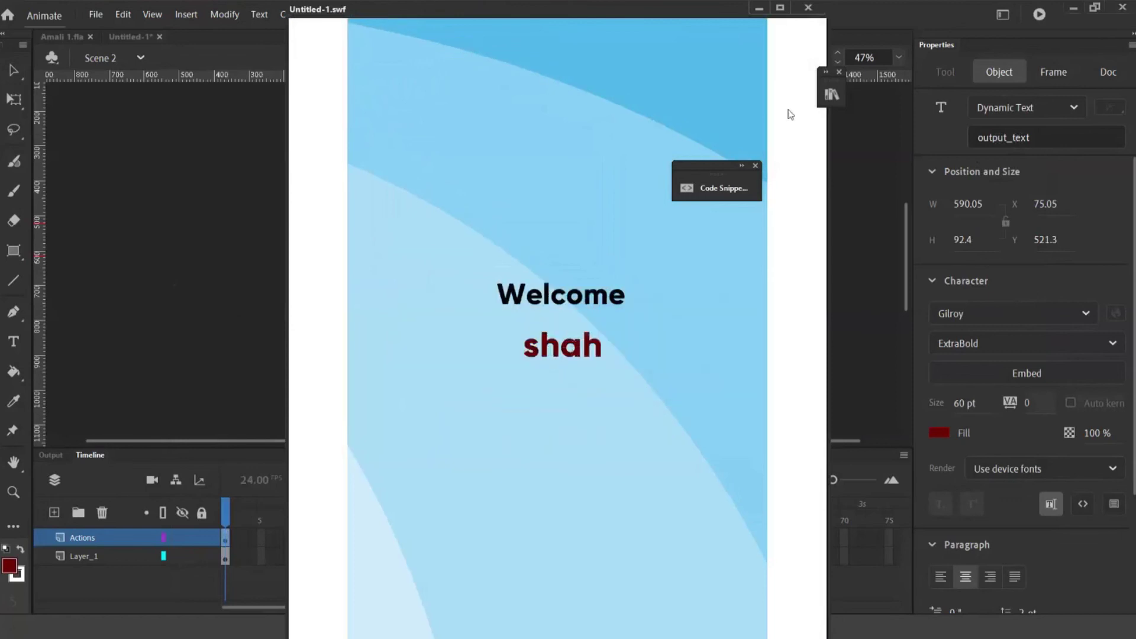
View the welcome scene in a maximized movie preview, and close the preview and the script editor
{"action": "left_click", "coordinate": [780, 8]}
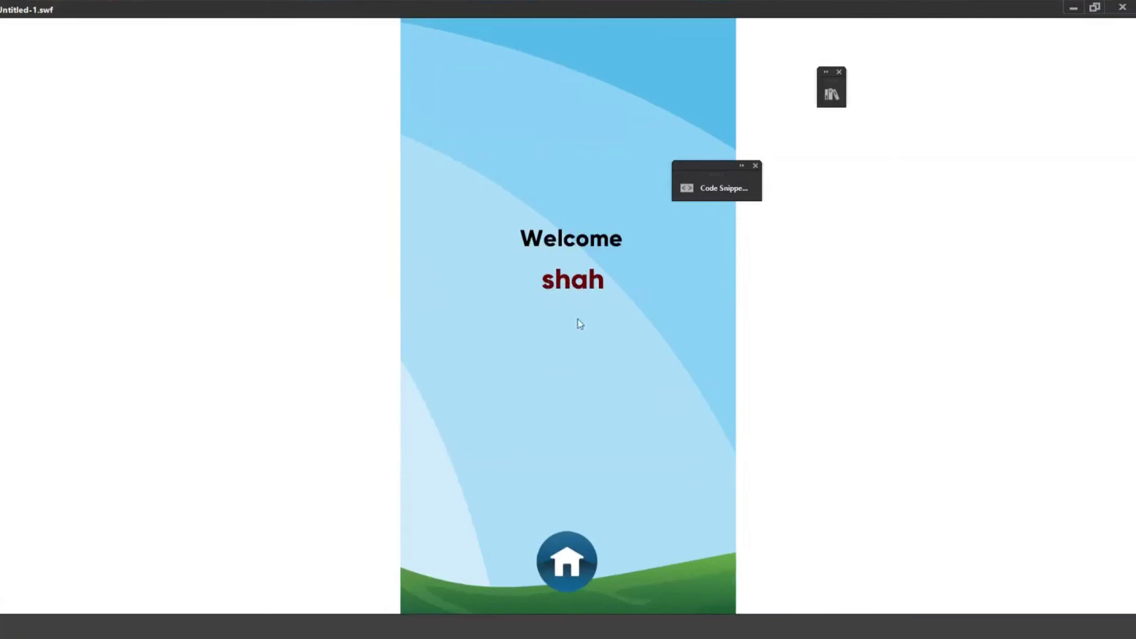
{"action": "left_click", "coordinate": [1121, 10]}
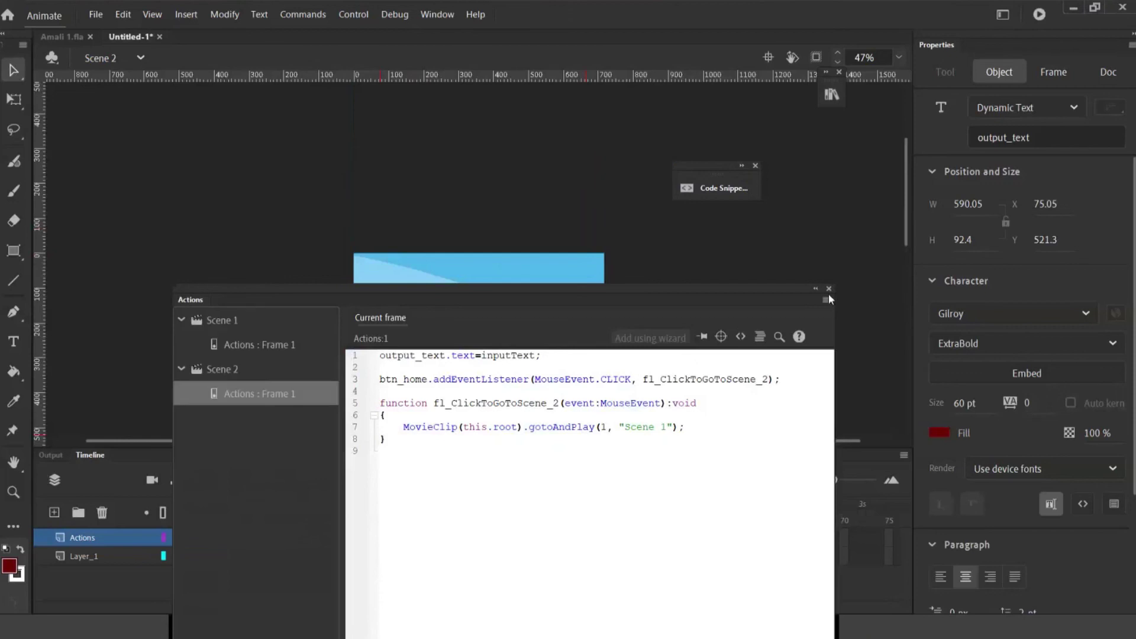
{"action": "left_click", "coordinate": [829, 288]}
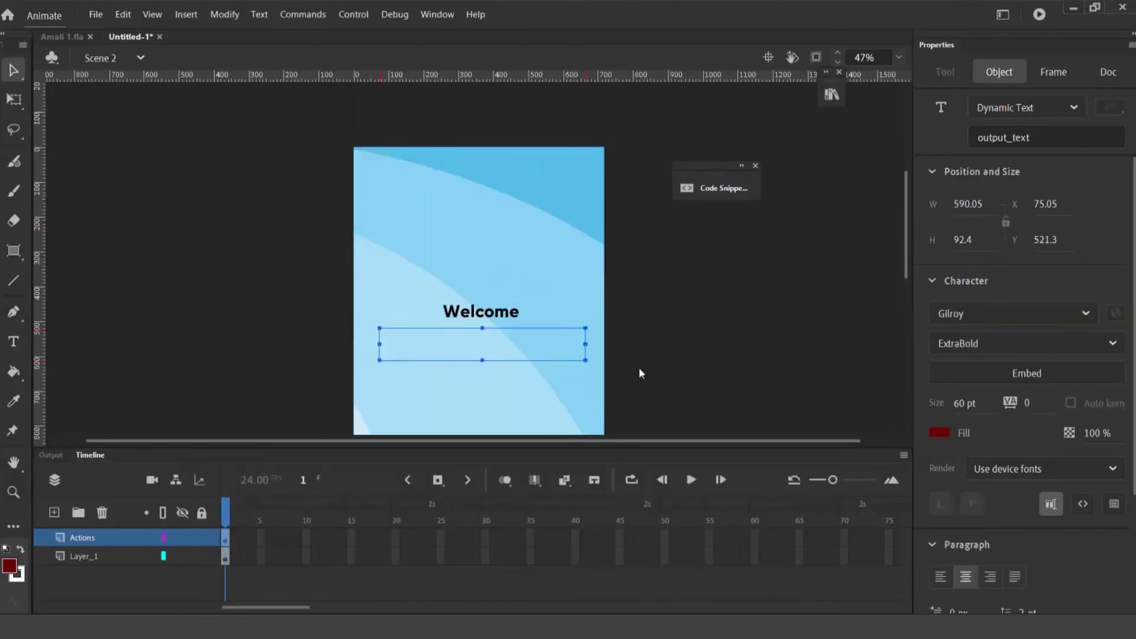
Move the Welcome text together with the dynamic text field up near the upper edge of the Scene 2 stage
{"action": "left_click", "coordinate": [508, 318]}
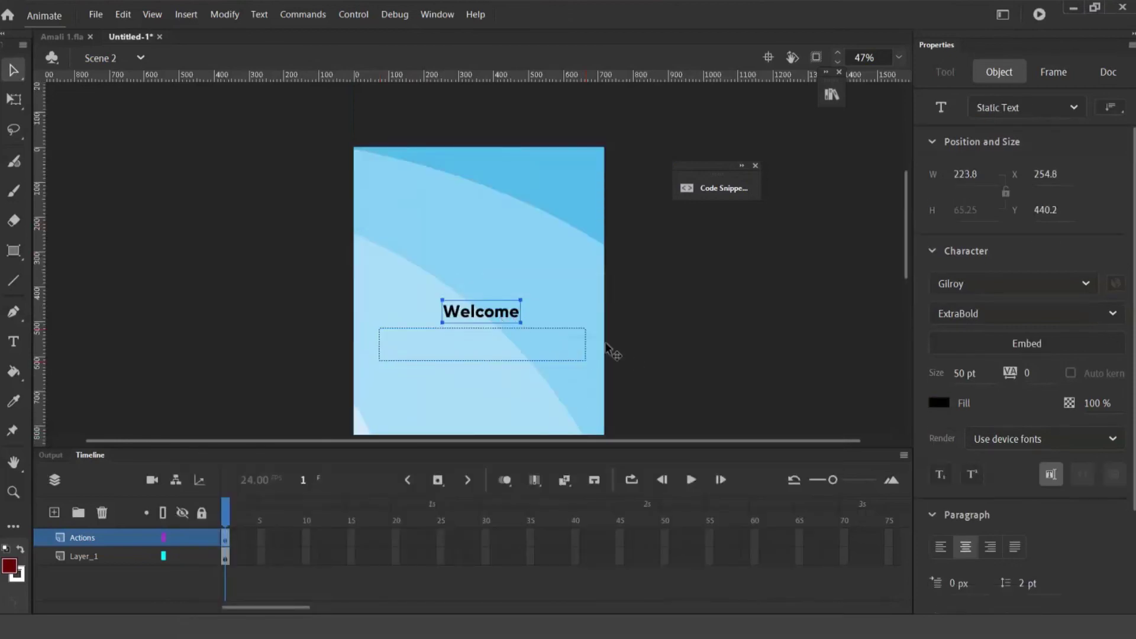
{"action": "left_click_drag", "start_coordinate": [463, 351], "coordinate": [463, 220]}
{"action": "left_click", "coordinate": [815, 346]}
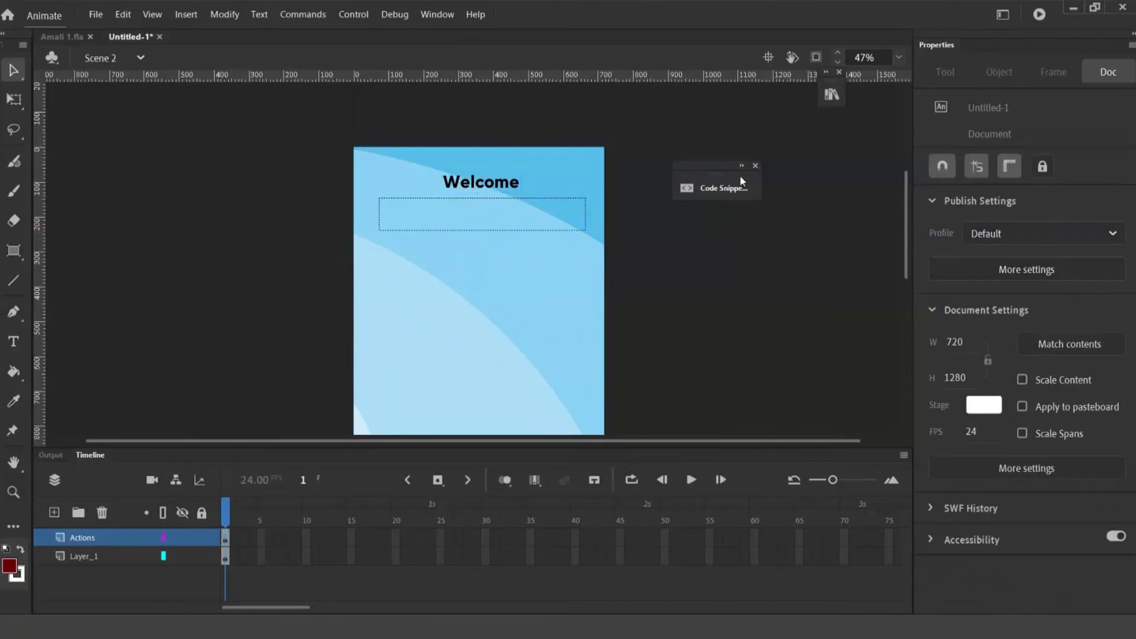
Place btn_next2.png and btn_next.png from the library side by side on the stage below the dynamic text field
{"action": "left_click", "coordinate": [831, 94]}
{"action": "scroll", "coordinate": [704, 390], "scroll_direction": "down", "scroll_amount": 1}
{"action": "left_click_drag", "start_coordinate": [648, 473], "coordinate": [435, 325]}
{"action": "left_click", "coordinate": [630, 444]}
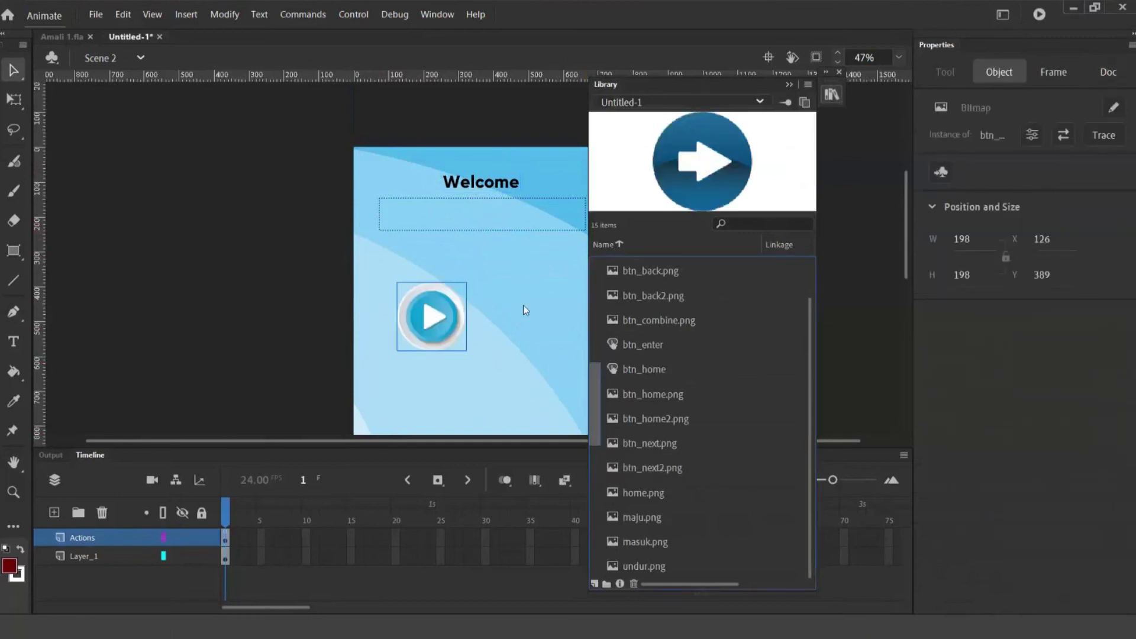
{"action": "left_click", "coordinate": [618, 445]}
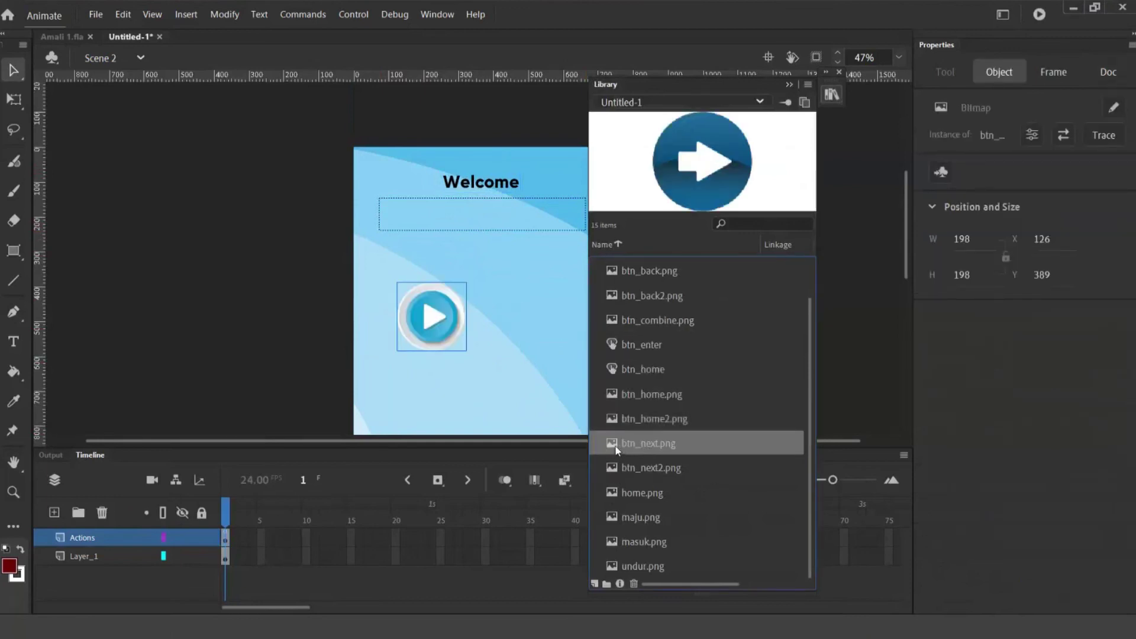
{"action": "left_click_drag", "start_coordinate": [613, 448], "coordinate": [516, 321]}
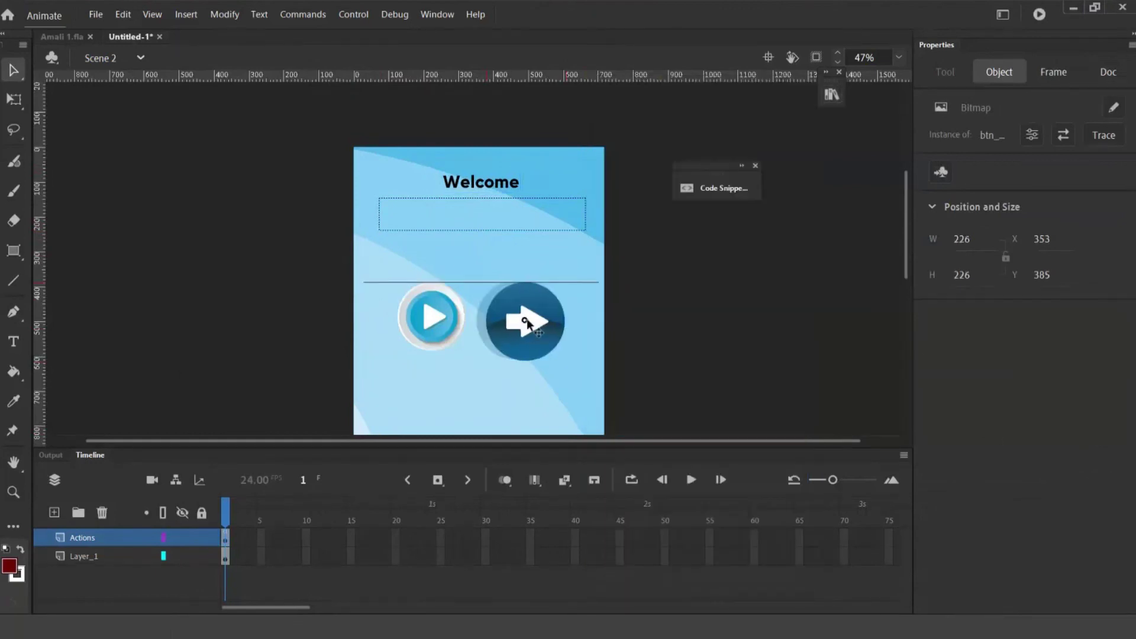
{"action": "left_click", "coordinate": [733, 189]}
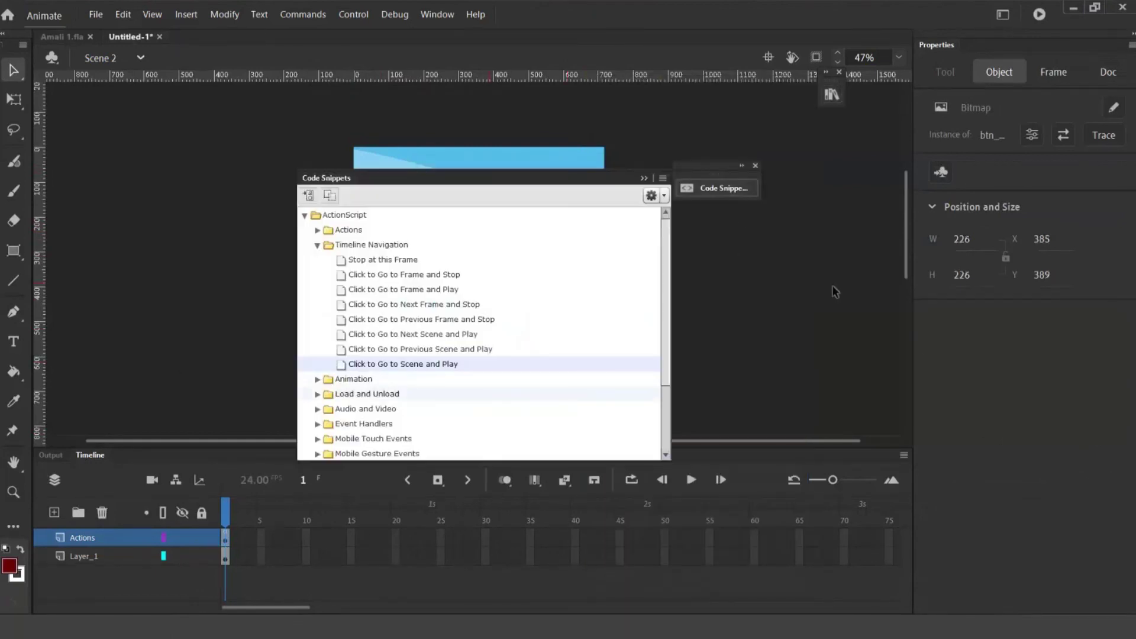
{"action": "left_click", "coordinate": [834, 291]}
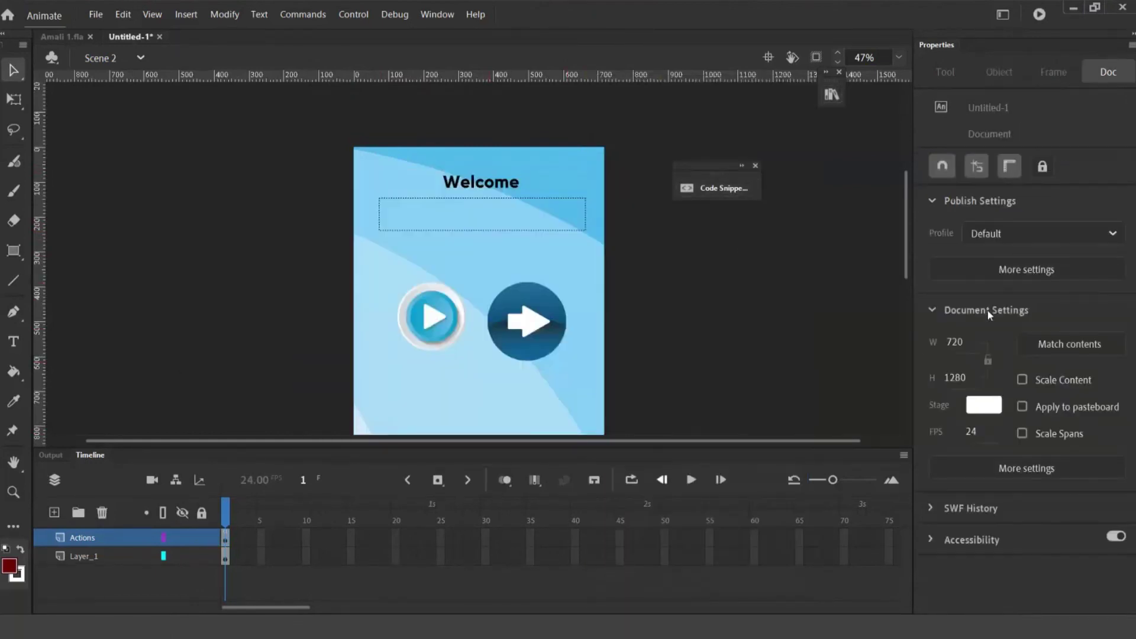
Place masuk.png from the library on the stage and scale it down to fit centred below the two round images
{"action": "left_click", "coordinate": [831, 94]}
{"action": "left_click", "coordinate": [646, 493]}
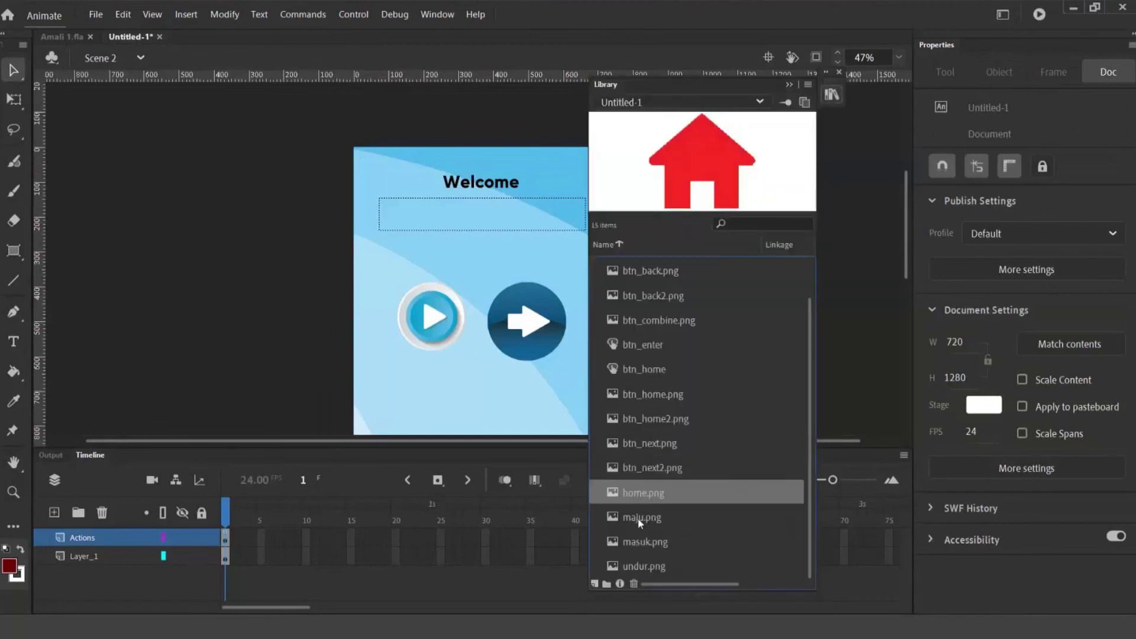
{"action": "left_click", "coordinate": [639, 518]}
{"action": "left_click", "coordinate": [638, 542]}
{"action": "left_click_drag", "start_coordinate": [639, 543], "coordinate": [479, 402]}
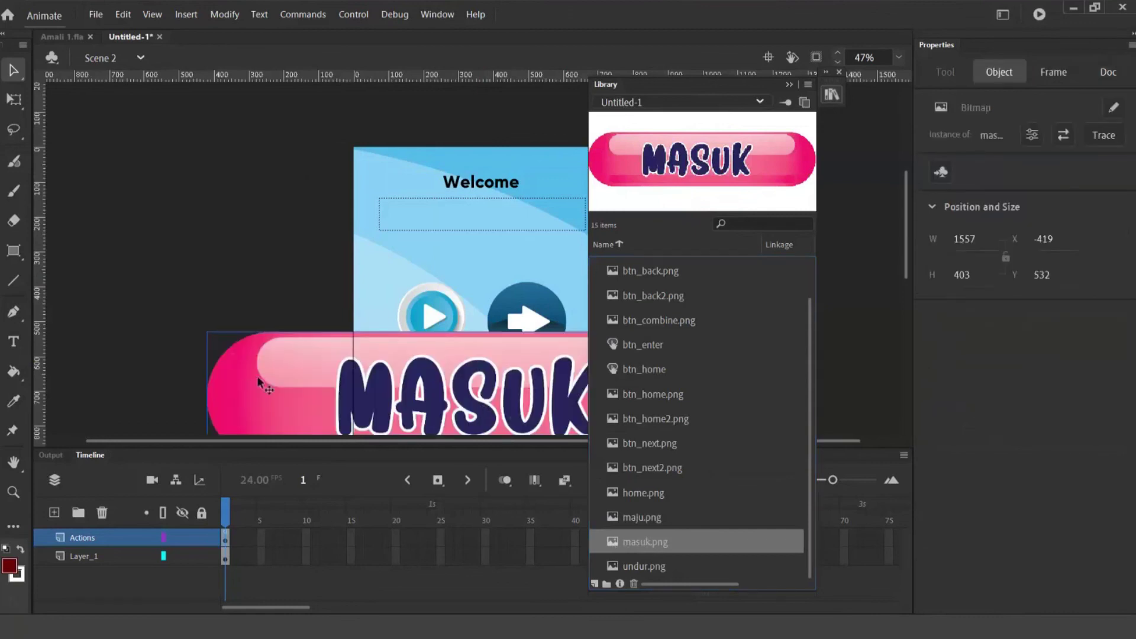
{"action": "left_click", "coordinate": [20, 101]}
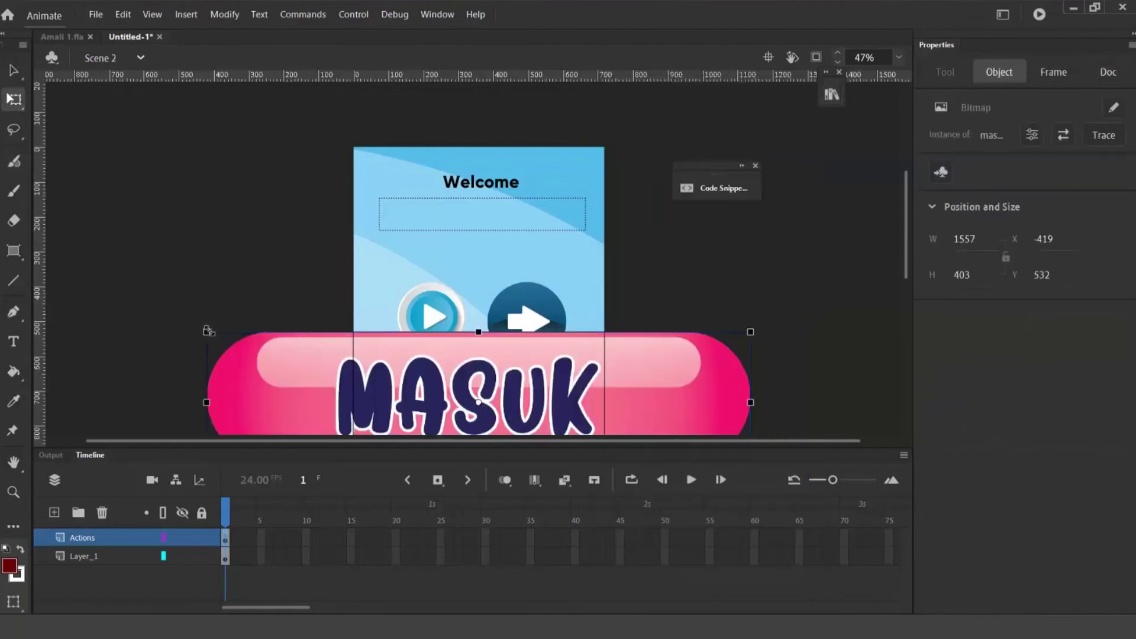
{"action": "left_click_drag", "start_coordinate": [207, 333], "coordinate": [347, 380]}
{"action": "left_click", "coordinate": [750, 392]}
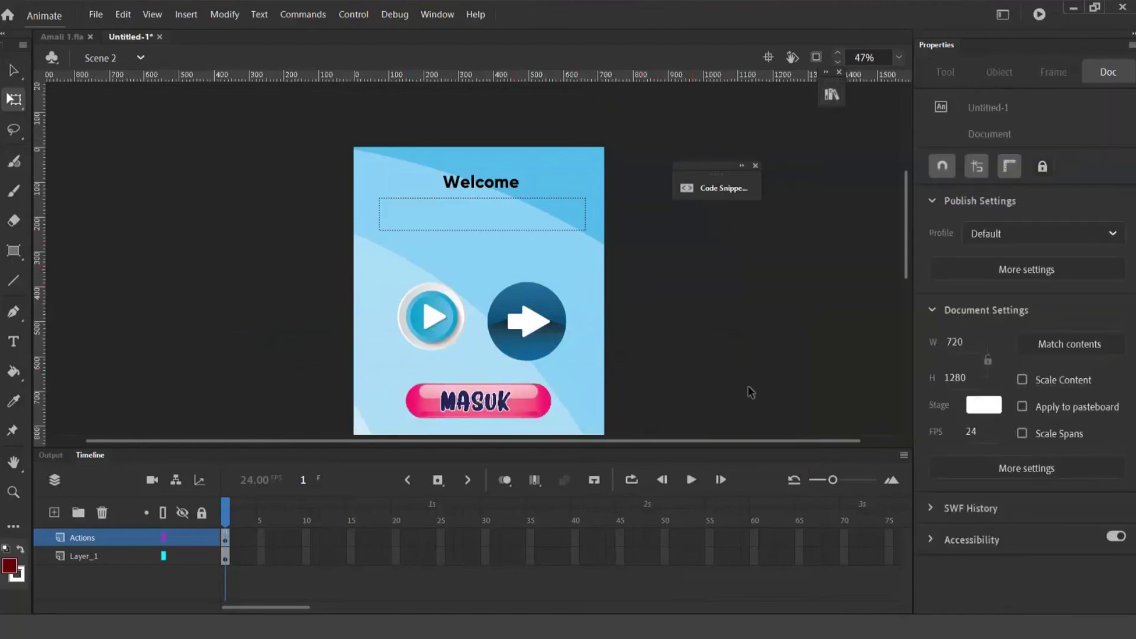
Test the movie by submitting a first name with ENTER and returning to the login scene with the home button
{"action": "key", "text": "ctrl+Return"}
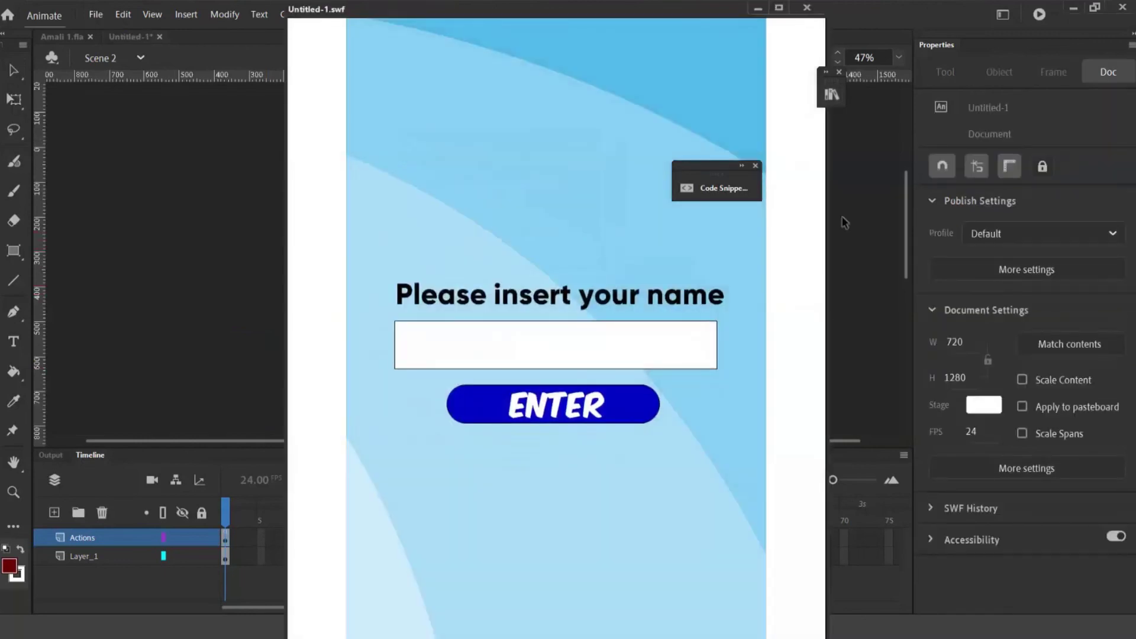
{"action": "left_click", "coordinate": [779, 7]}
{"action": "left_click", "coordinate": [570, 275]}
{"action": "type", "text": "SHAh"}
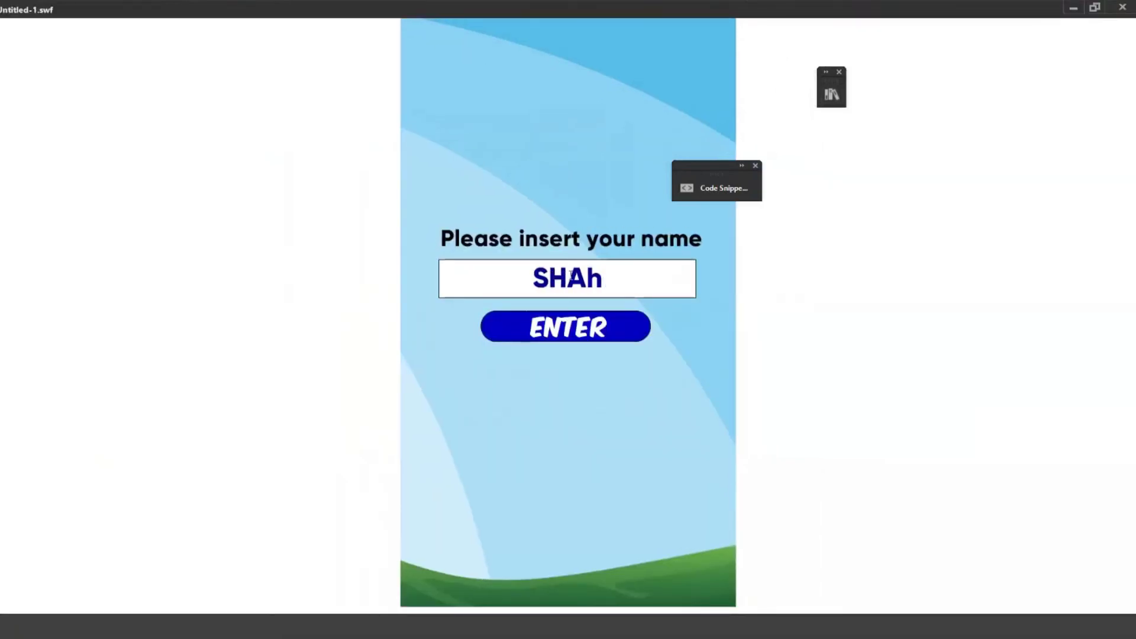
{"action": "left_click", "coordinate": [555, 331]}
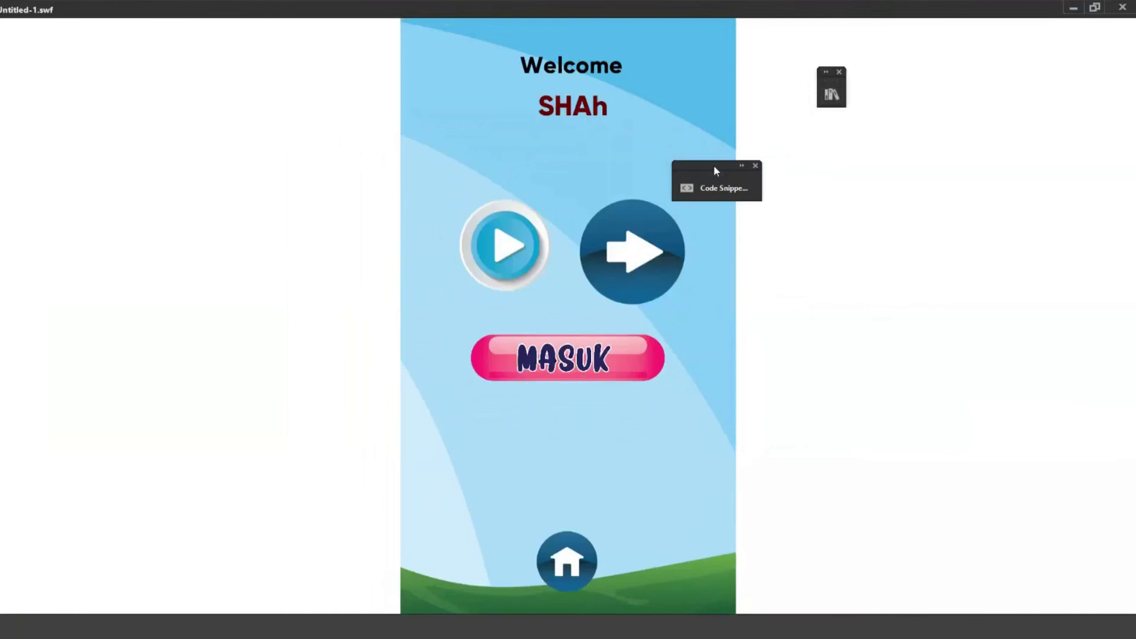
{"action": "left_click_drag", "start_coordinate": [714, 169], "coordinate": [937, 142]}
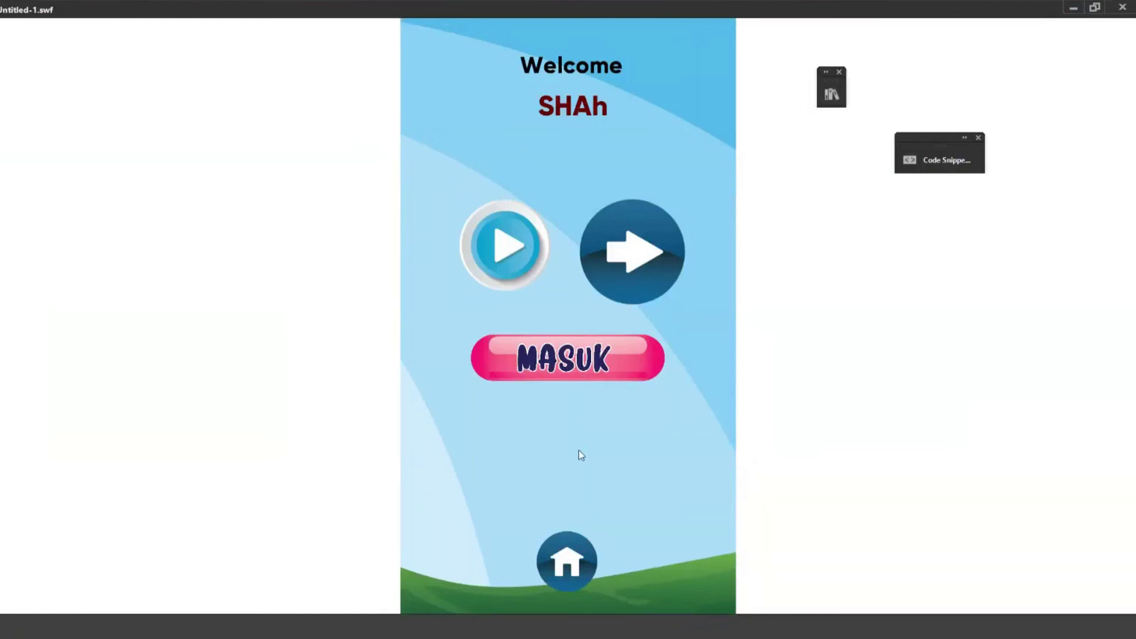
{"action": "left_click", "coordinate": [573, 563]}
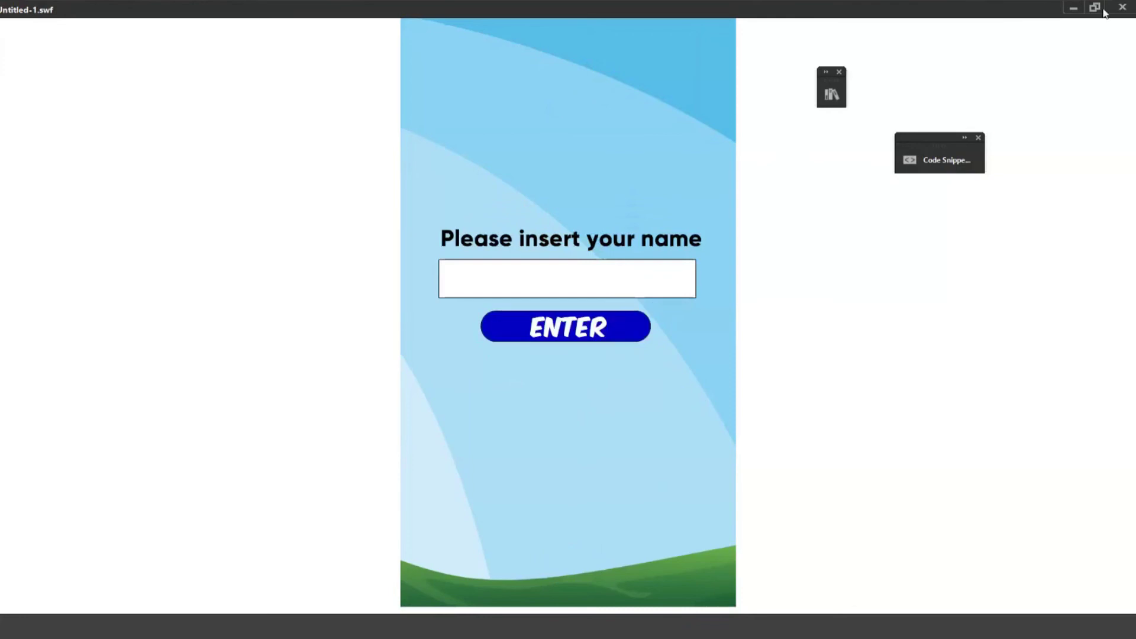
{"action": "left_click", "coordinate": [1122, 7]}
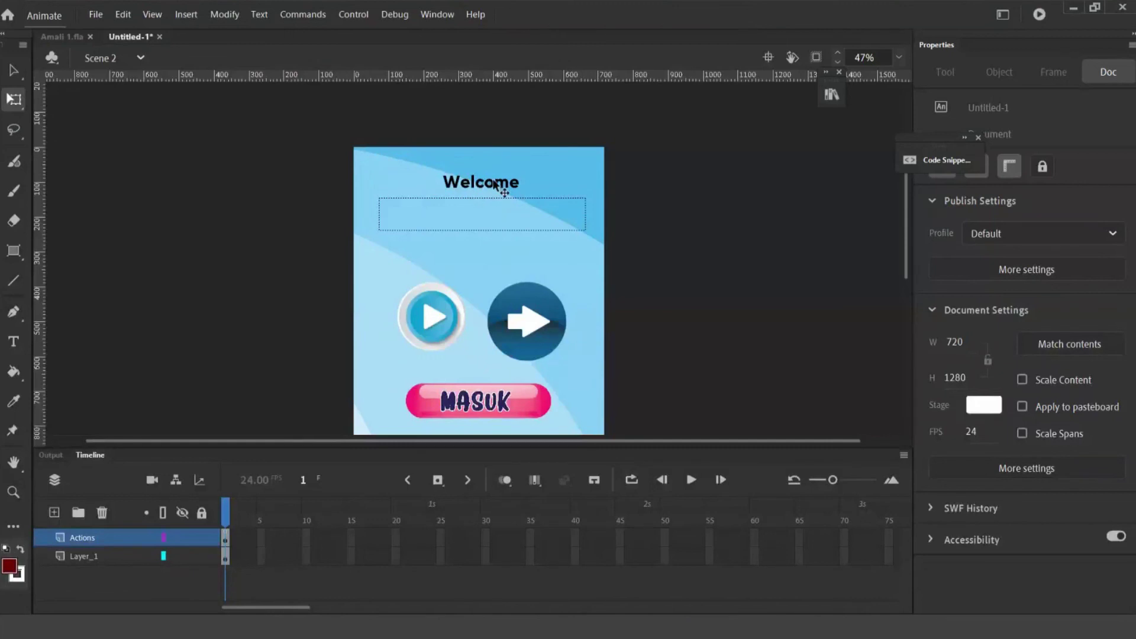
Enlarge the Welcome text to about 415 px wide and nudge it to about X 168, Y 27.5, centred above the dynamic text field
{"action": "left_click", "coordinate": [494, 185]}
{"action": "left_click_drag", "start_coordinate": [523, 169], "coordinate": [561, 158]}
{"action": "key", "text": "ctrl+z"}
{"action": "mouse_move", "coordinate": [536, 188]}
{"action": "left_mouse_down"}
{"action": "mouse_move", "coordinate": [548, 190]}
{"action": "mouse_move", "coordinate": [541, 183]}
{"action": "left_mouse_up"}
{"action": "key", "text": "Down"}
{"action": "key", "text": "Down"}
{"action": "key", "text": "Down"}
{"action": "key", "text": "Down"}
{"action": "key", "text": "Down"}
{"action": "key", "text": "Down"}
{"action": "key", "text": "Down"}
{"action": "key", "text": "Down"}
{"action": "key", "text": "Right"}
{"action": "key", "text": "Right"}
{"action": "key", "text": "Right"}
{"action": "key", "text": "Right"}
{"action": "key", "text": "Right"}
{"action": "key", "text": "Right"}
{"action": "key", "text": "Right"}
{"action": "key", "text": "Right"}
{"action": "key", "text": "Right"}
{"action": "key", "text": "Right"}
{"action": "key", "text": "Right"}
{"action": "key", "text": "Right"}
{"action": "key", "text": "Right"}
{"action": "key", "text": "Right"}
{"action": "key", "text": "Right"}
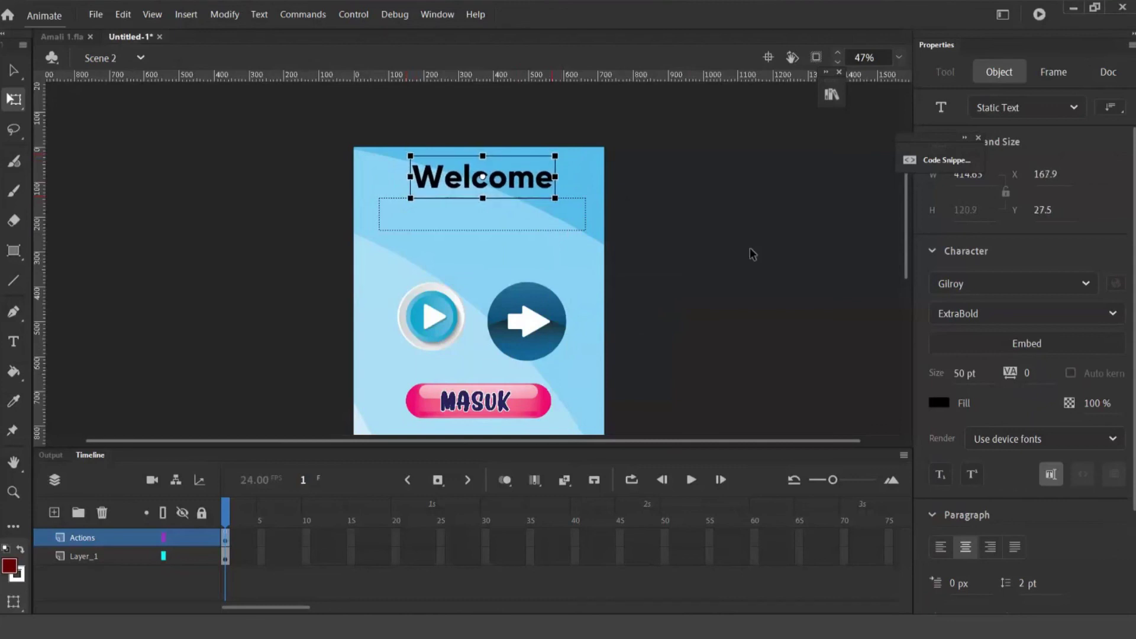
{"action": "left_click", "coordinate": [751, 253]}
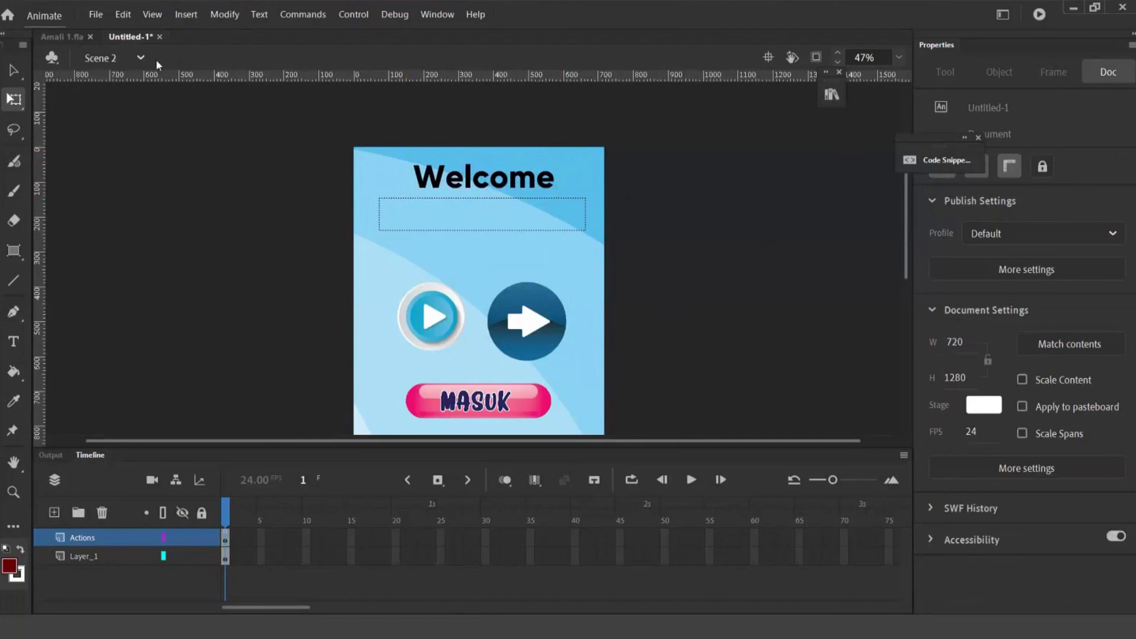
Add a new scene to the movie and shrink the timeline to enlarge the stage area
{"action": "left_click", "coordinate": [190, 14]}
{"action": "left_click", "coordinate": [240, 115]}
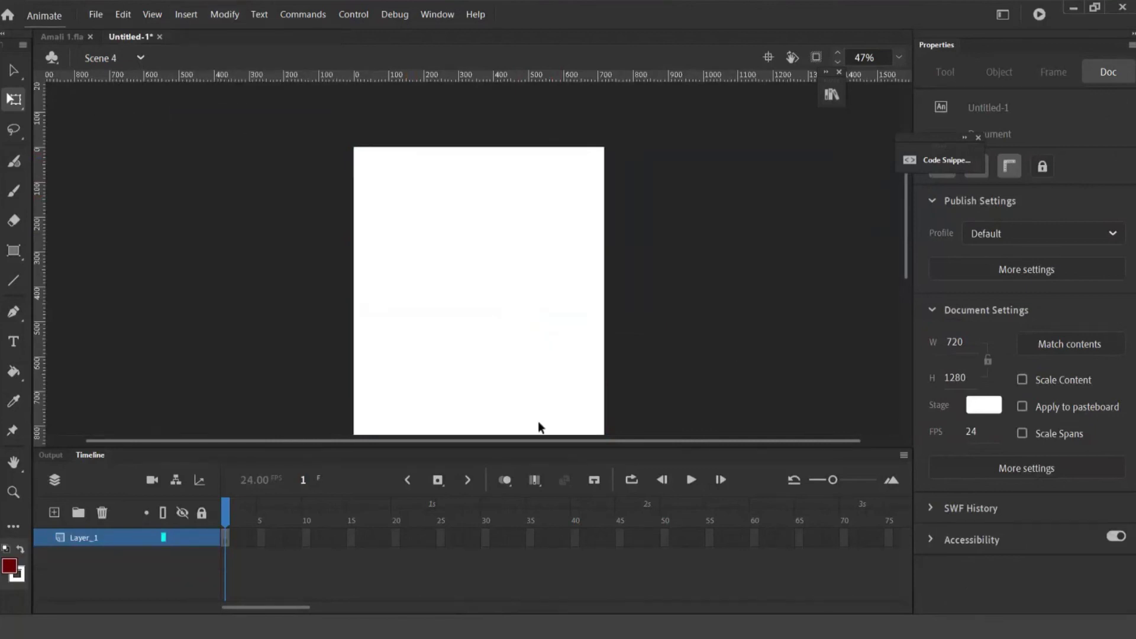
{"action": "left_click_drag", "start_coordinate": [562, 448], "coordinate": [563, 532]}
{"action": "left_click_drag", "start_coordinate": [583, 448], "coordinate": [583, 496]}
{"action": "scroll", "coordinate": [634, 392], "scroll_direction": "down", "scroll_amount": 2}
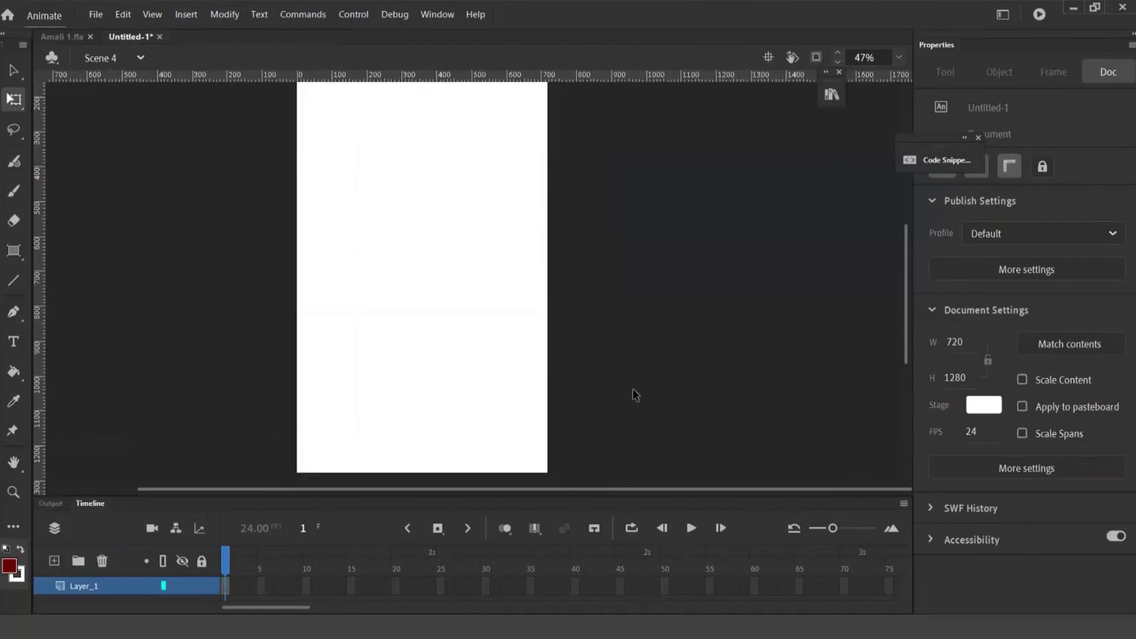
{"action": "scroll", "coordinate": [624, 388], "scroll_direction": "up", "scroll_amount": 2}
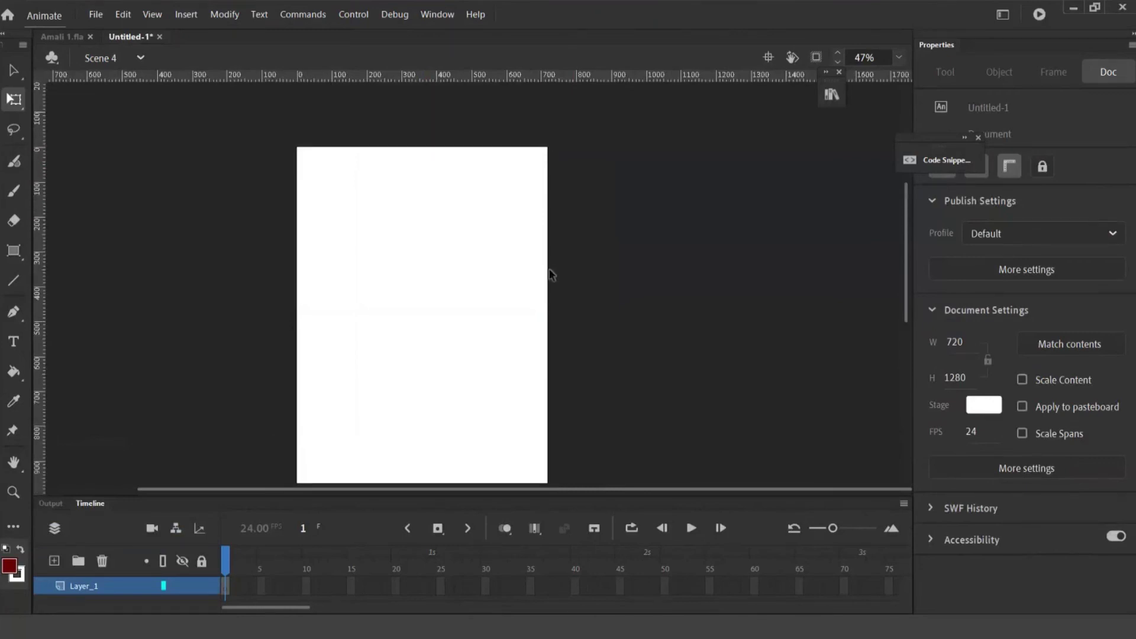
{"action": "scroll", "coordinate": [550, 274], "scroll_direction": "down", "scroll_amount": 2}
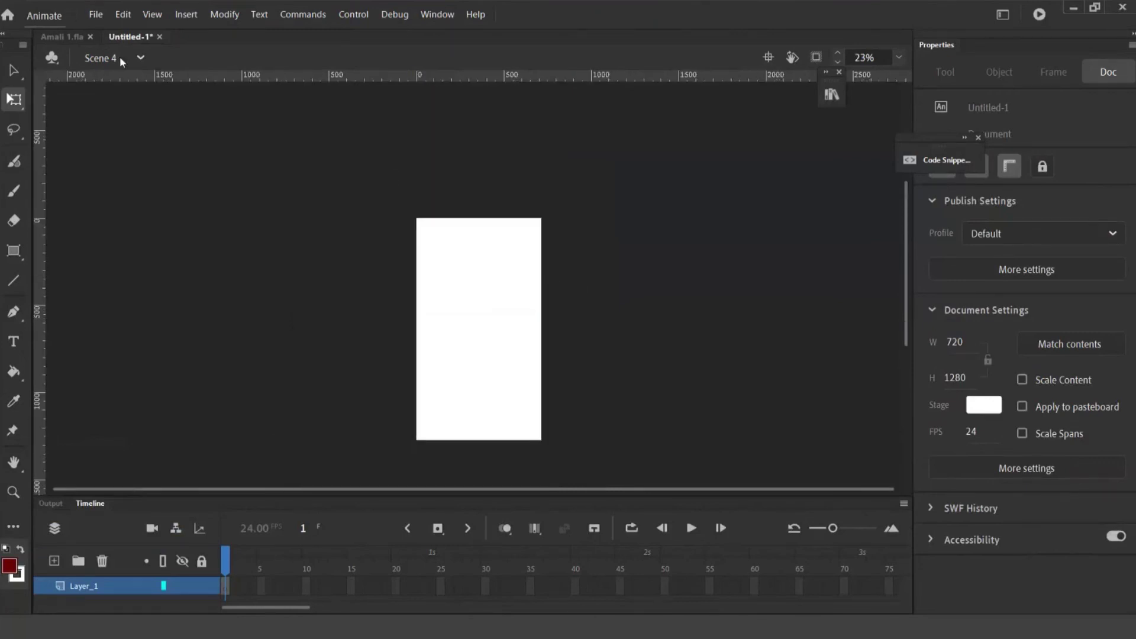
Copy the sky-and-hill background bitmap from Scene 2 and paste it in place in Scene 4
{"action": "left_click", "coordinate": [140, 58]}
{"action": "left_click", "coordinate": [119, 83]}
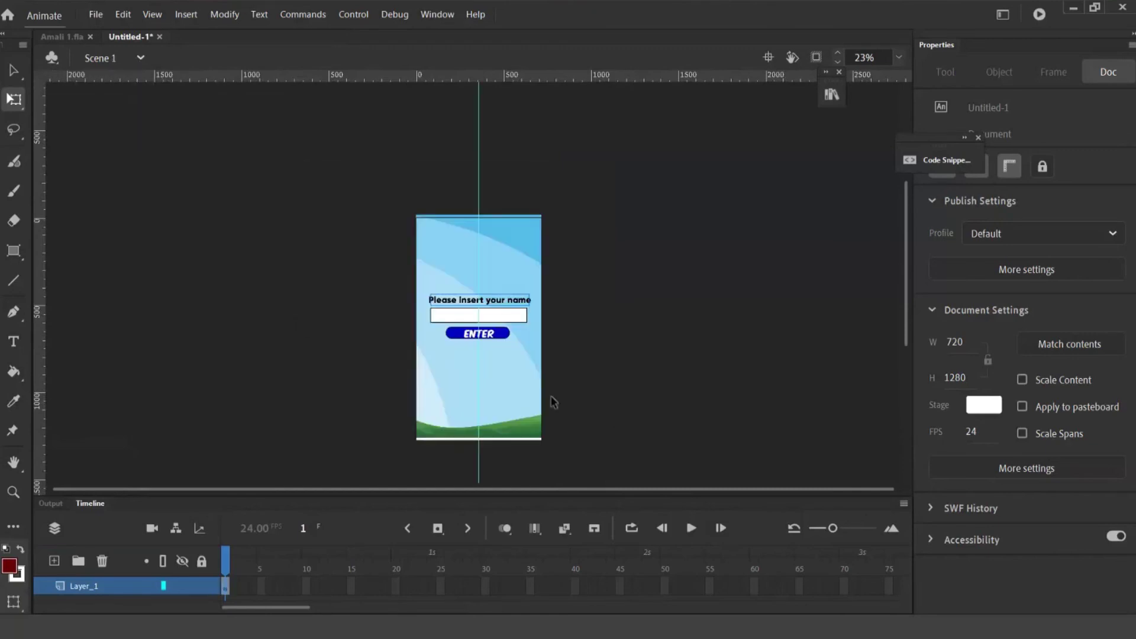
{"action": "left_click", "coordinate": [140, 57]}
{"action": "left_click", "coordinate": [141, 125]}
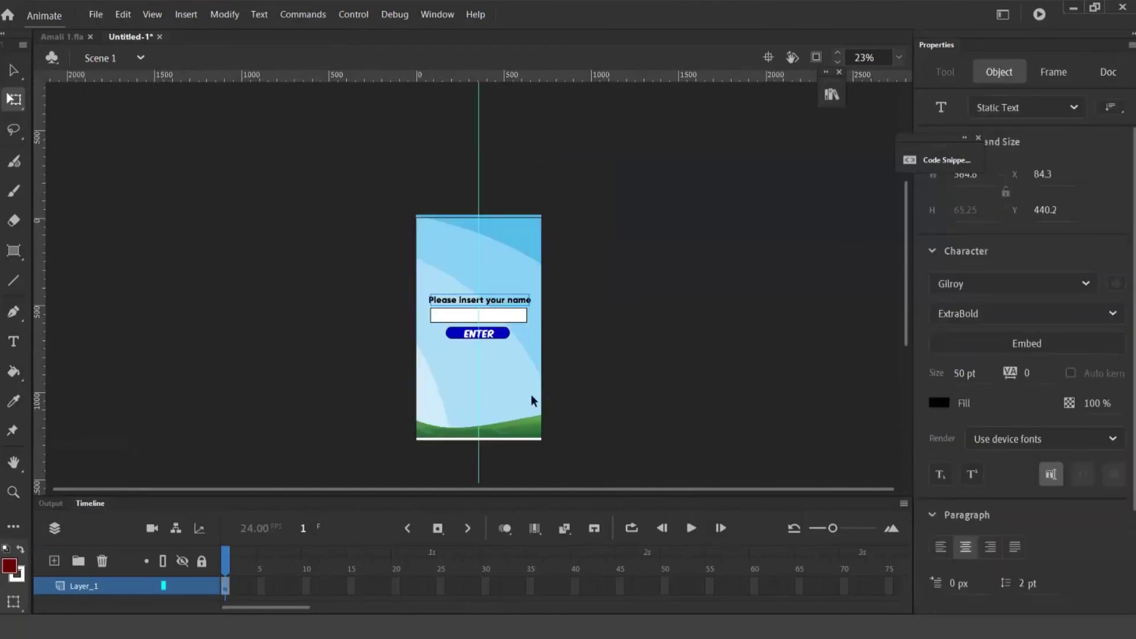
{"action": "left_click", "coordinate": [140, 57]}
{"action": "left_click", "coordinate": [124, 105]}
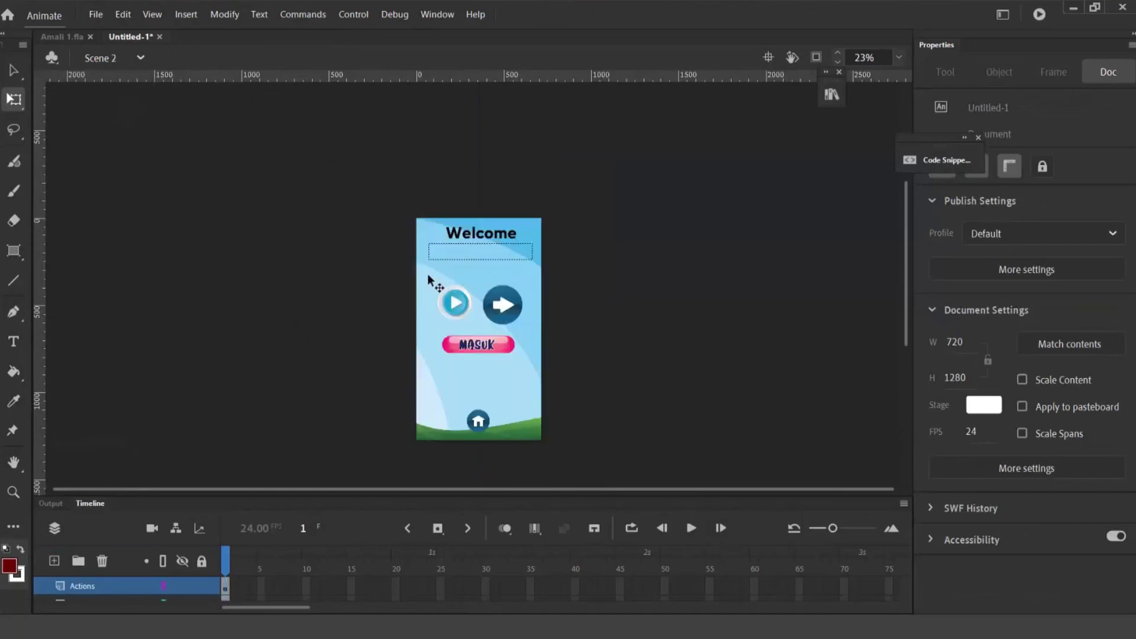
{"action": "left_click", "coordinate": [431, 282]}
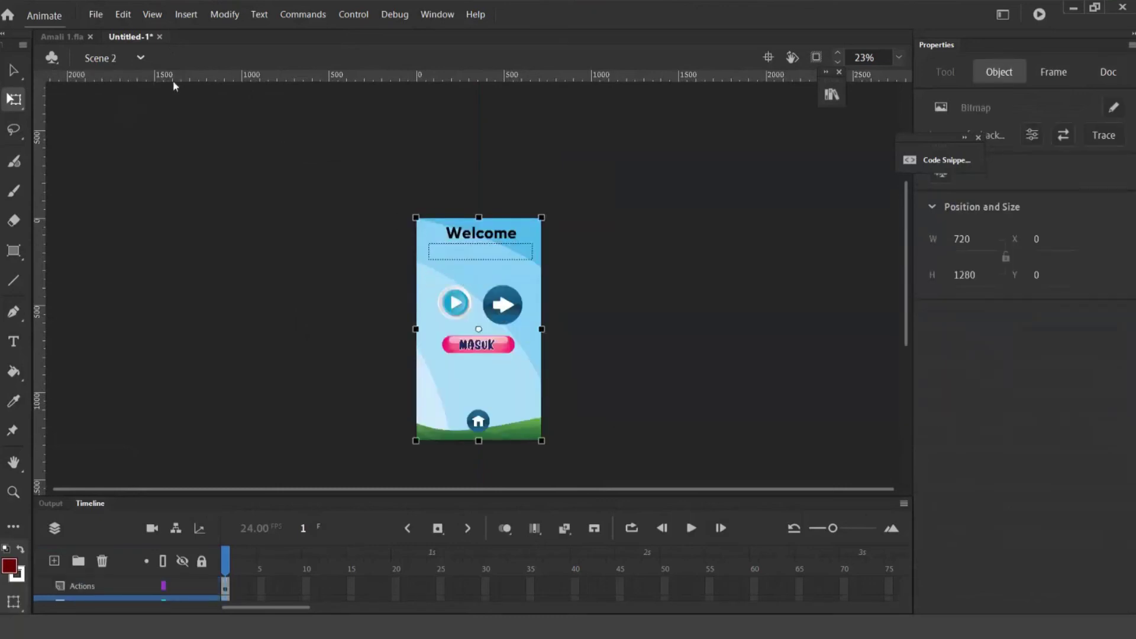
{"action": "left_click", "coordinate": [141, 57]}
{"action": "left_click", "coordinate": [125, 133]}
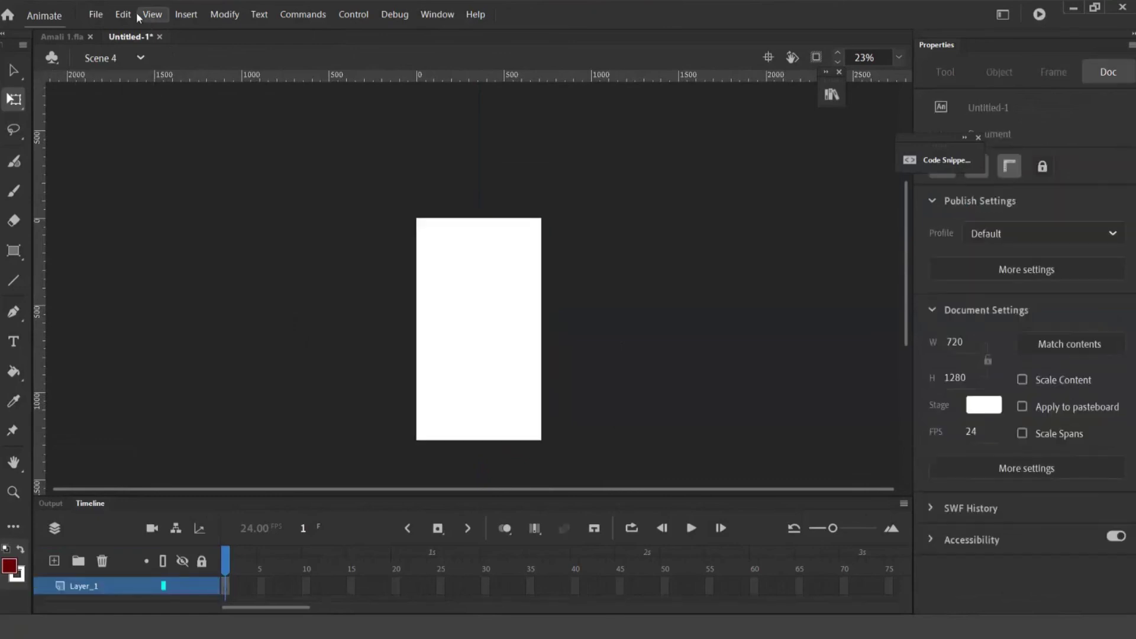
{"action": "left_click", "coordinate": [133, 15]}
{"action": "left_click", "coordinate": [158, 106]}
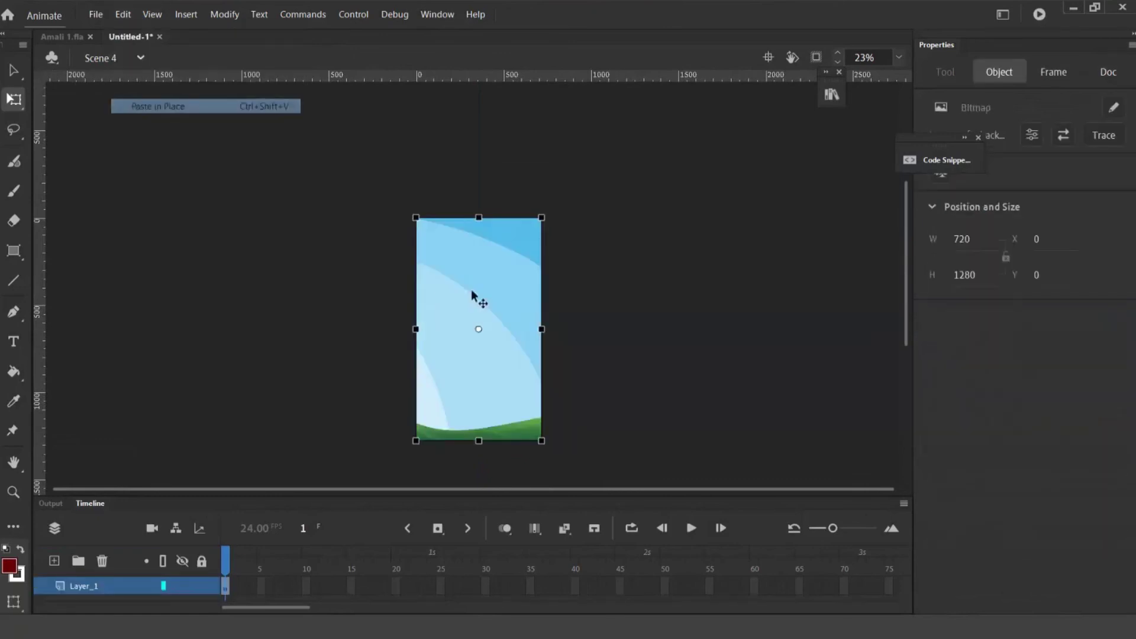
{"action": "left_click", "coordinate": [631, 332]}
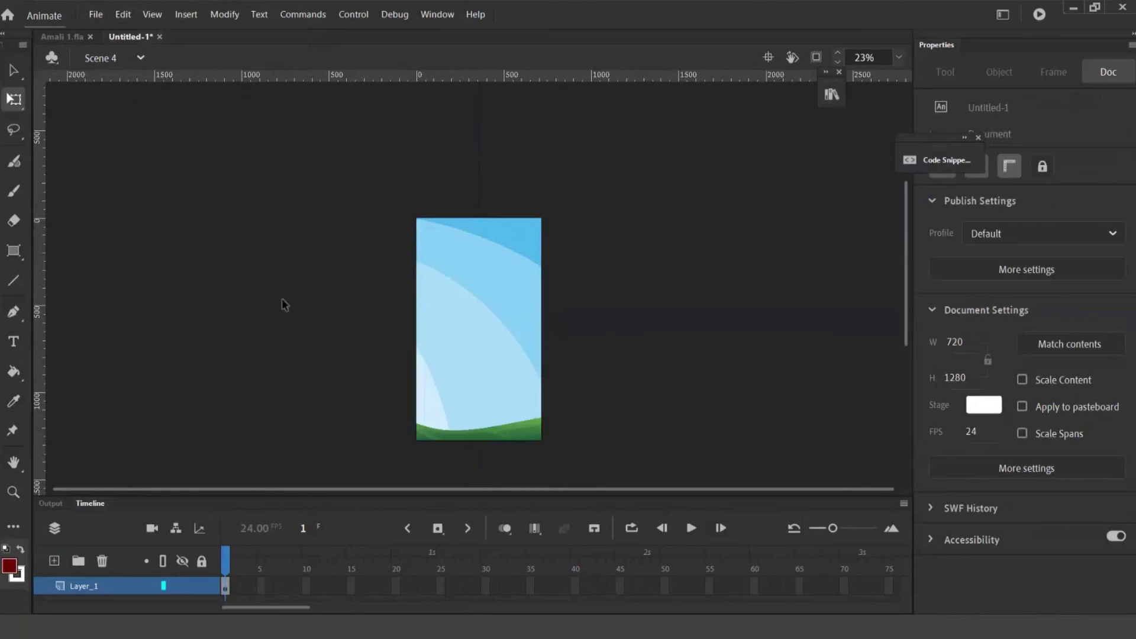
Create a new graphic symbol named awan
{"action": "left_click", "coordinate": [186, 20]}
{"action": "mouse_move", "coordinate": [224, 14]}
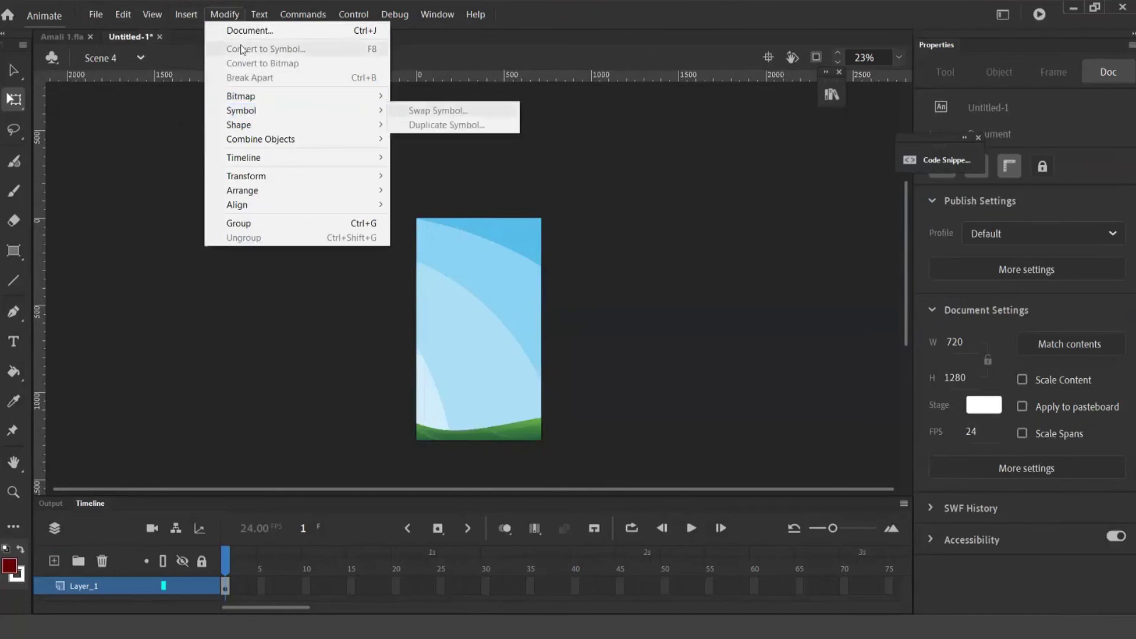
{"action": "mouse_move", "coordinate": [186, 15]}
{"action": "left_click", "coordinate": [214, 30]}
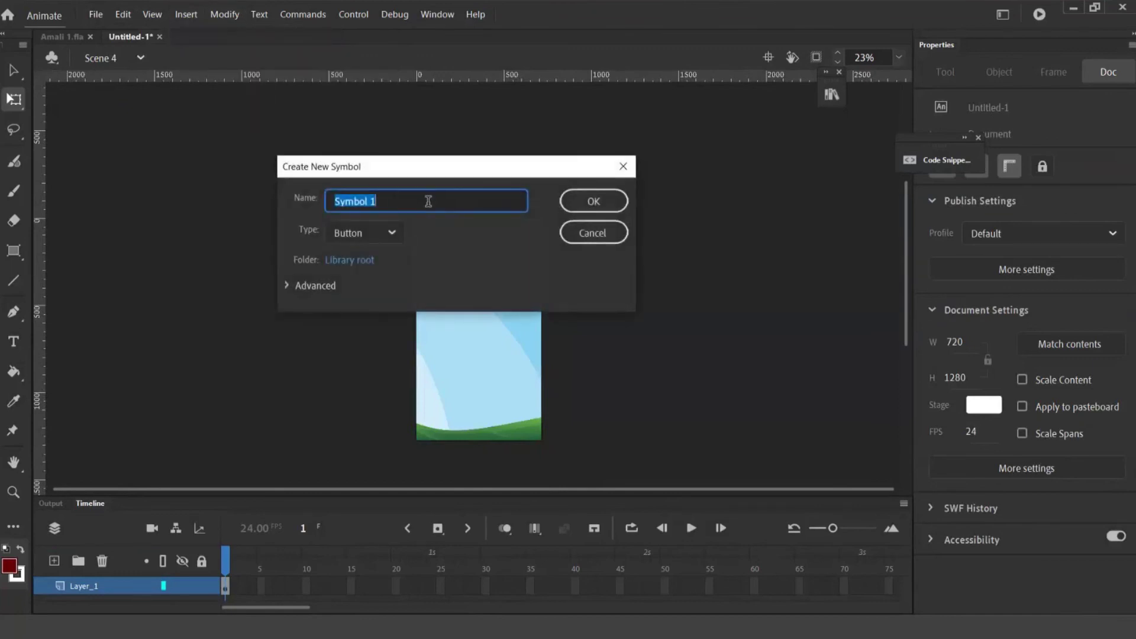
{"action": "type", "text": "awan"}
{"action": "left_click", "coordinate": [396, 232]}
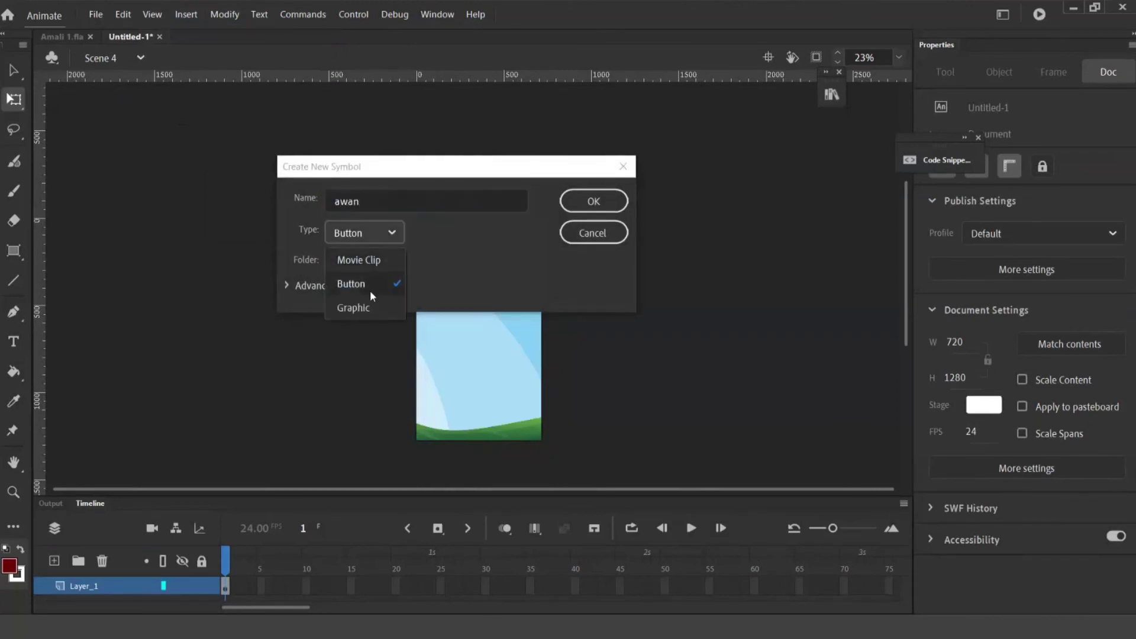
{"action": "left_click", "coordinate": [371, 306]}
{"action": "left_click", "coordinate": [593, 202]}
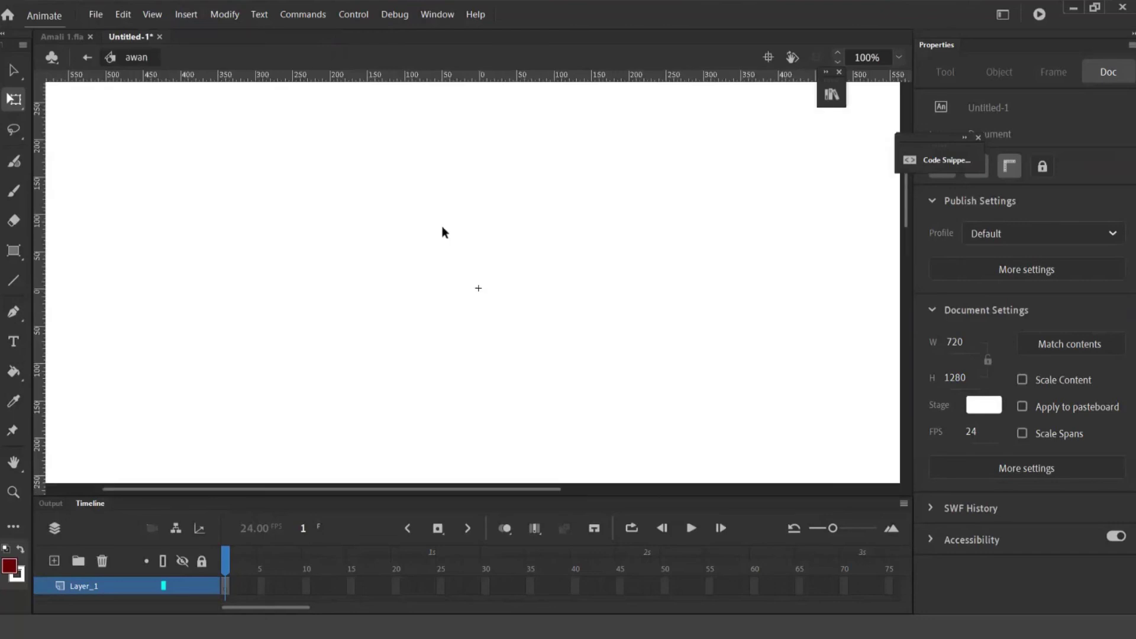
Draw a closed cloud outline about 483 px wide and 209 px high with the Classic Brush and fill it white
{"action": "left_click", "coordinate": [13, 200]}
{"action": "mouse_move", "coordinate": [459, 315]}
{"action": "left_mouse_down"}
{"action": "mouse_move", "coordinate": [459, 315]}
{"action": "mouse_move", "coordinate": [437, 323]}
{"action": "mouse_move", "coordinate": [325, 281]}
{"action": "mouse_move", "coordinate": [326, 255]}
{"action": "mouse_move", "coordinate": [534, 183]}
{"action": "mouse_move", "coordinate": [676, 263]}
{"action": "mouse_move", "coordinate": [642, 274]}
{"action": "mouse_move", "coordinate": [604, 327]}
{"action": "mouse_move", "coordinate": [448, 326]}
{"action": "left_mouse_up"}
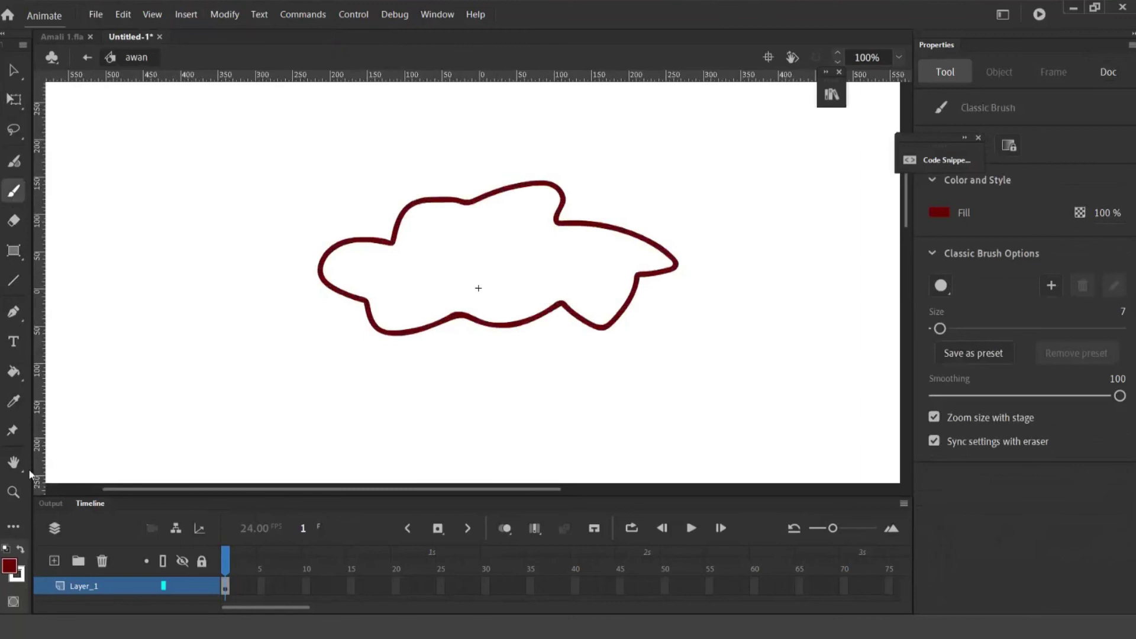
{"action": "mouse_move", "coordinate": [13, 371]}
{"action": "left_mouse_down"}
{"action": "mouse_move", "coordinate": [65, 393]}
{"action": "mouse_move", "coordinate": [70, 379]}
{"action": "left_mouse_up"}
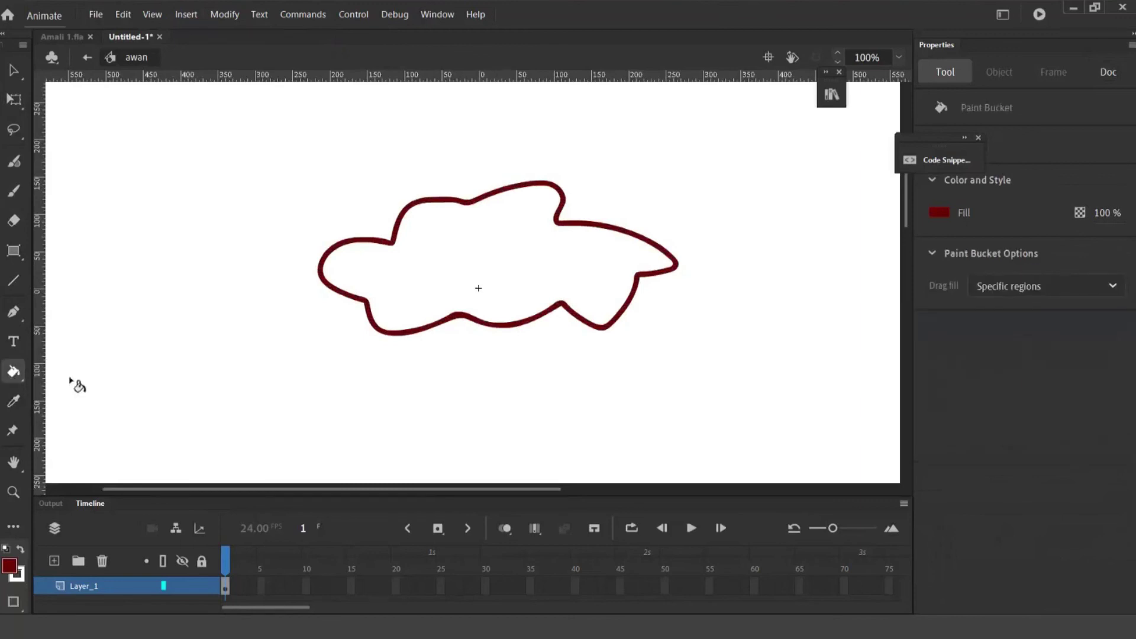
{"action": "left_click", "coordinate": [10, 566]}
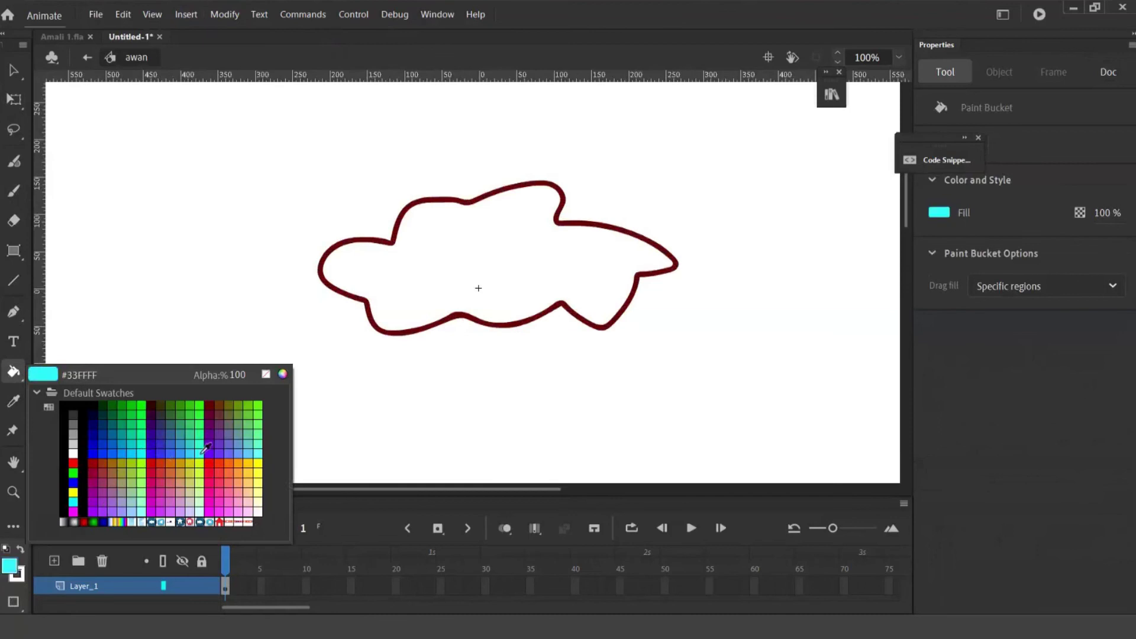
{"action": "left_click", "coordinate": [73, 453]}
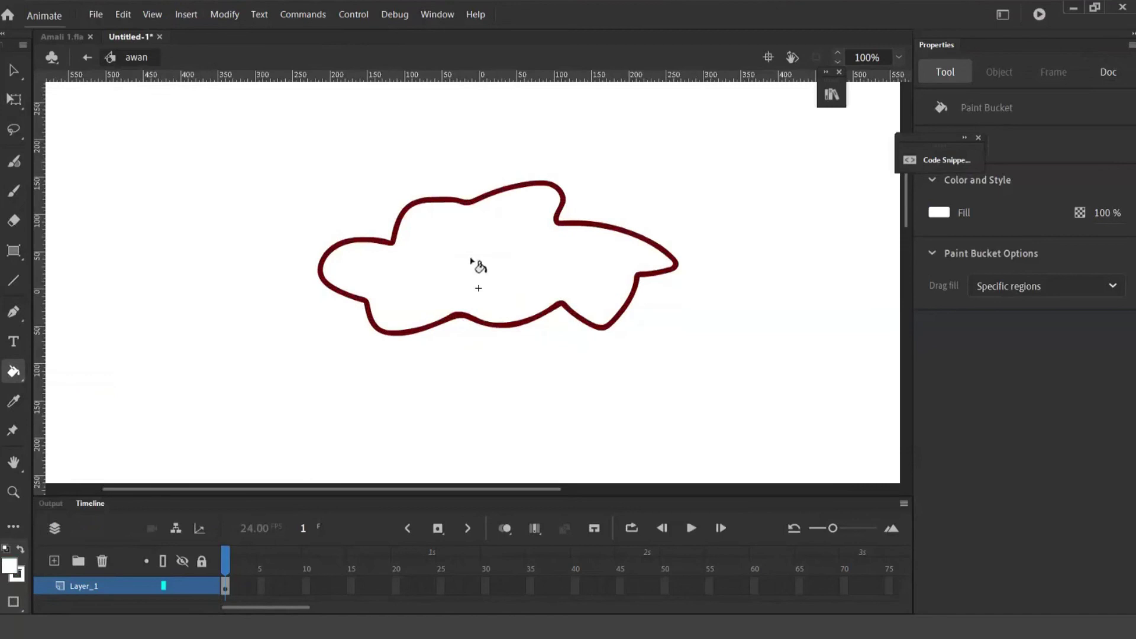
Delete the dark red outline around the cloud, keeping only its fill
{"action": "left_click", "coordinate": [13, 70]}
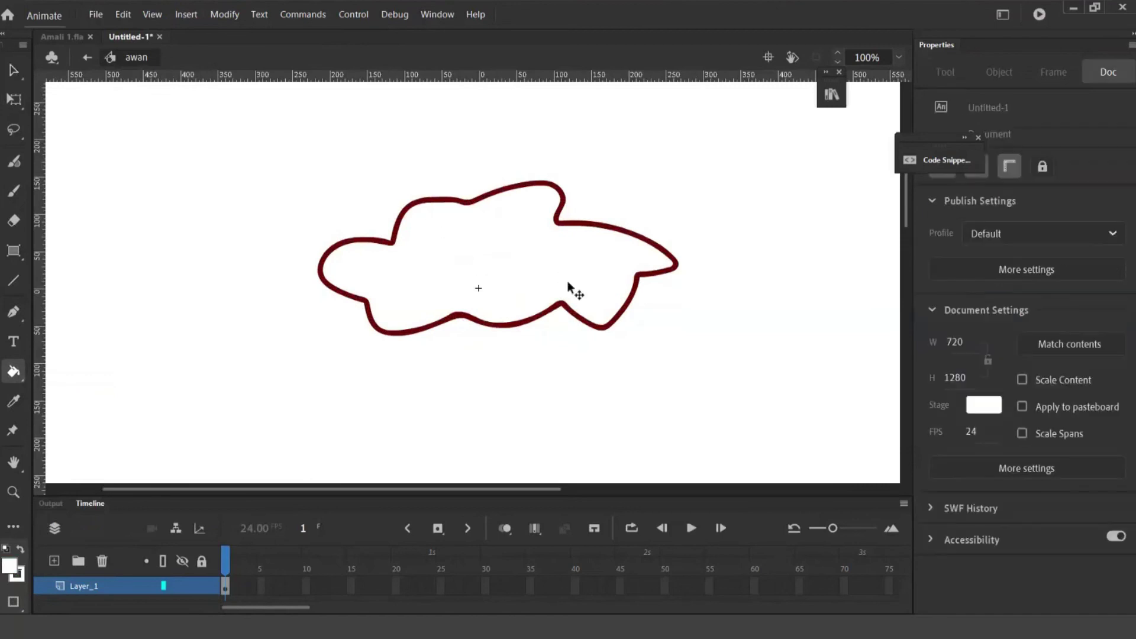
{"action": "double_click", "coordinate": [599, 331]}
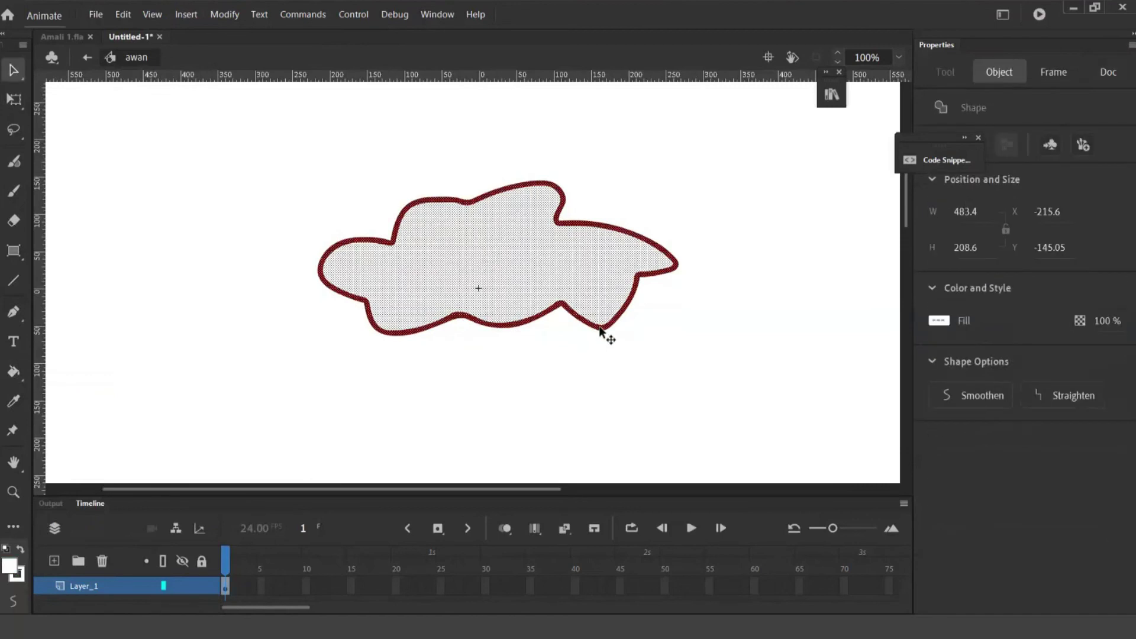
{"action": "left_click", "coordinate": [612, 338]}
{"action": "left_click", "coordinate": [611, 328]}
{"action": "key", "text": "Delete"}
Recolour the cloud's fill light grey and return to Scene 4
{"action": "left_click", "coordinate": [542, 287]}
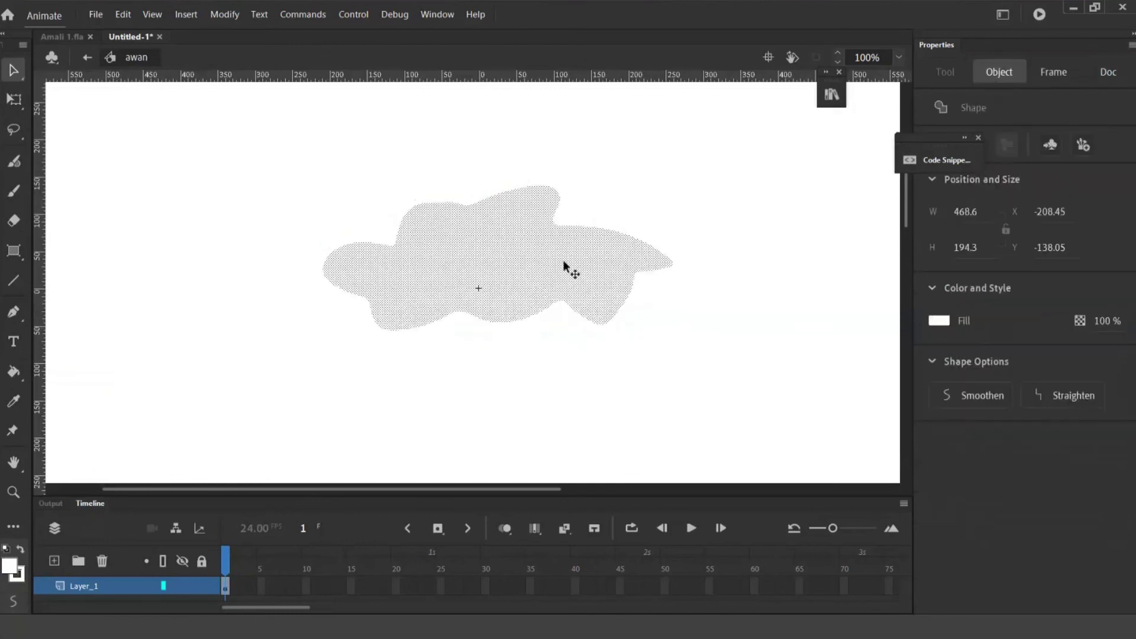
{"action": "left_click", "coordinate": [8, 568]}
{"action": "left_click", "coordinate": [74, 444]}
{"action": "left_click", "coordinate": [471, 372]}
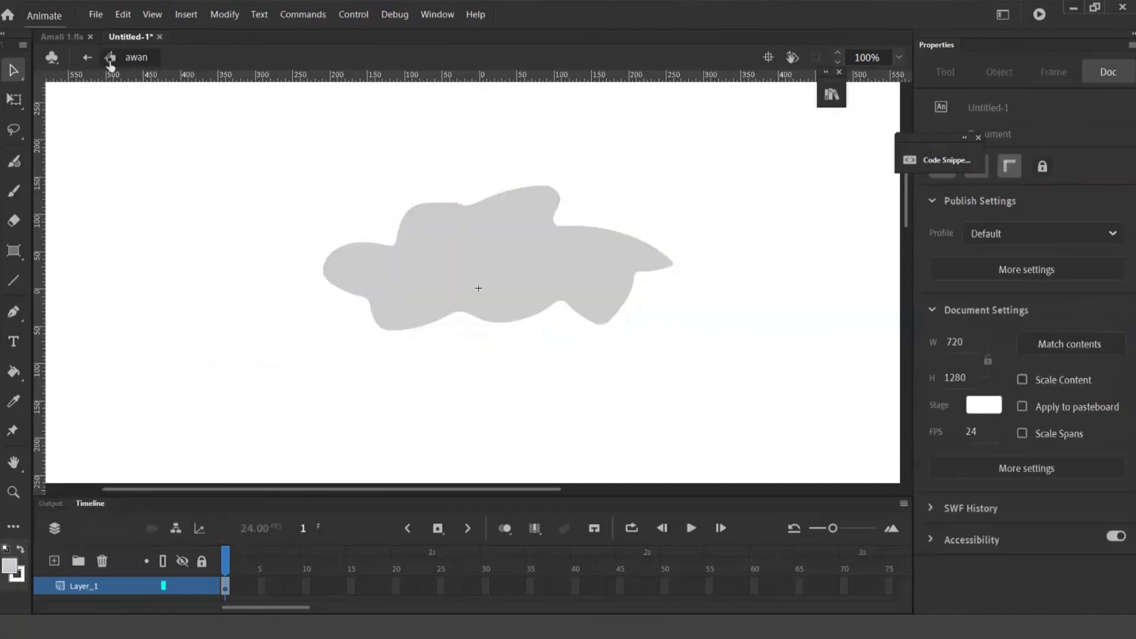
{"action": "left_click", "coordinate": [88, 58]}
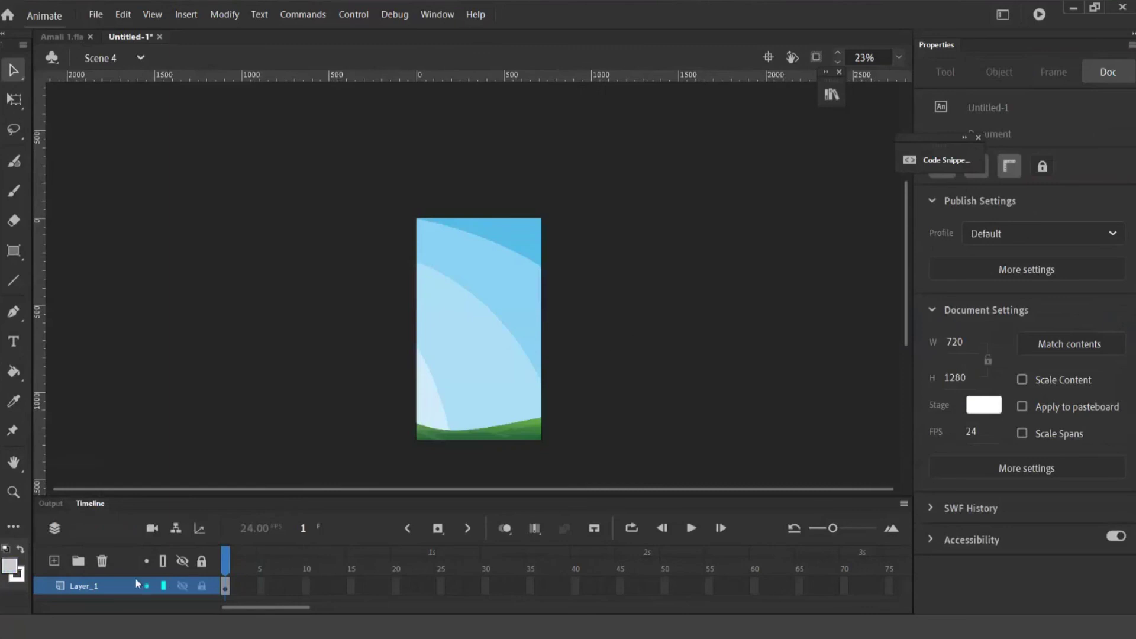
Add a layer above the background and place the awan symbol just left of the stage at about X -304, Y 306
{"action": "left_click", "coordinate": [54, 560]}
{"action": "left_click", "coordinate": [831, 94]}
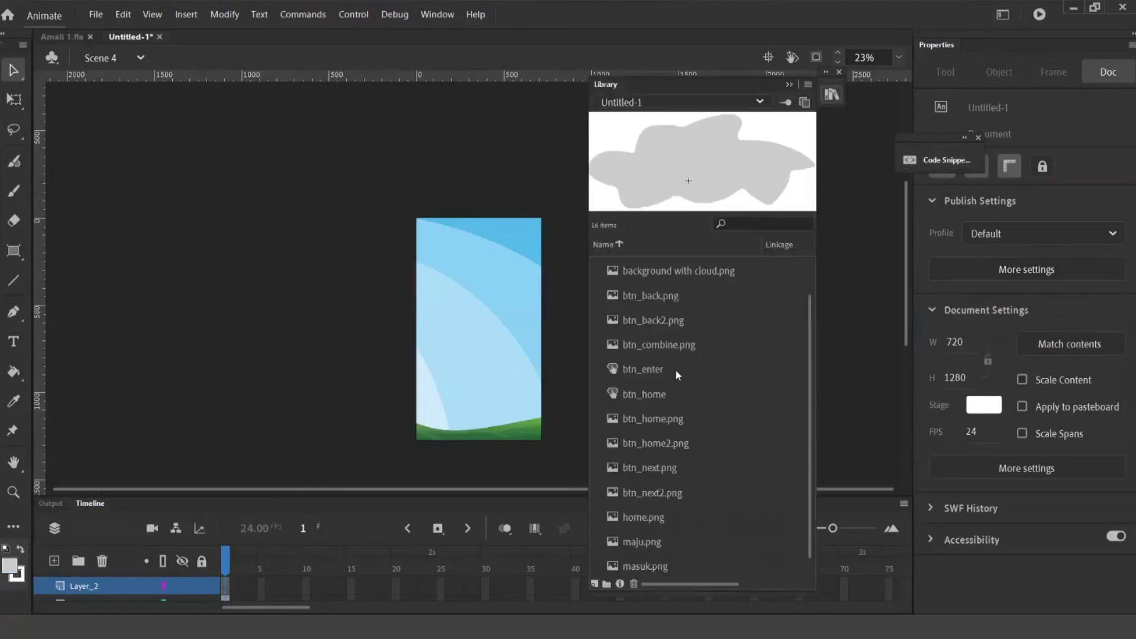
{"action": "scroll", "coordinate": [676, 367], "scroll_direction": "up", "scroll_amount": 2}
{"action": "left_click_drag", "start_coordinate": [510, 278], "coordinate": [368, 268]}
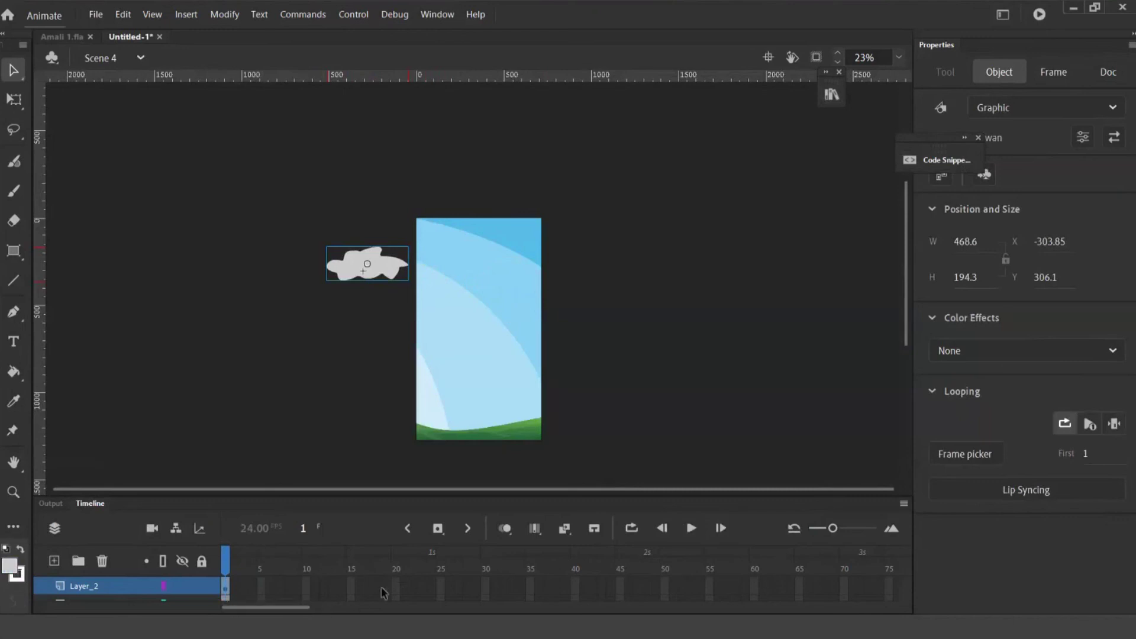
Extend the background and cloud layers to frame 24 and create a motion tween on the cloud layer
{"action": "left_click", "coordinate": [395, 593]}
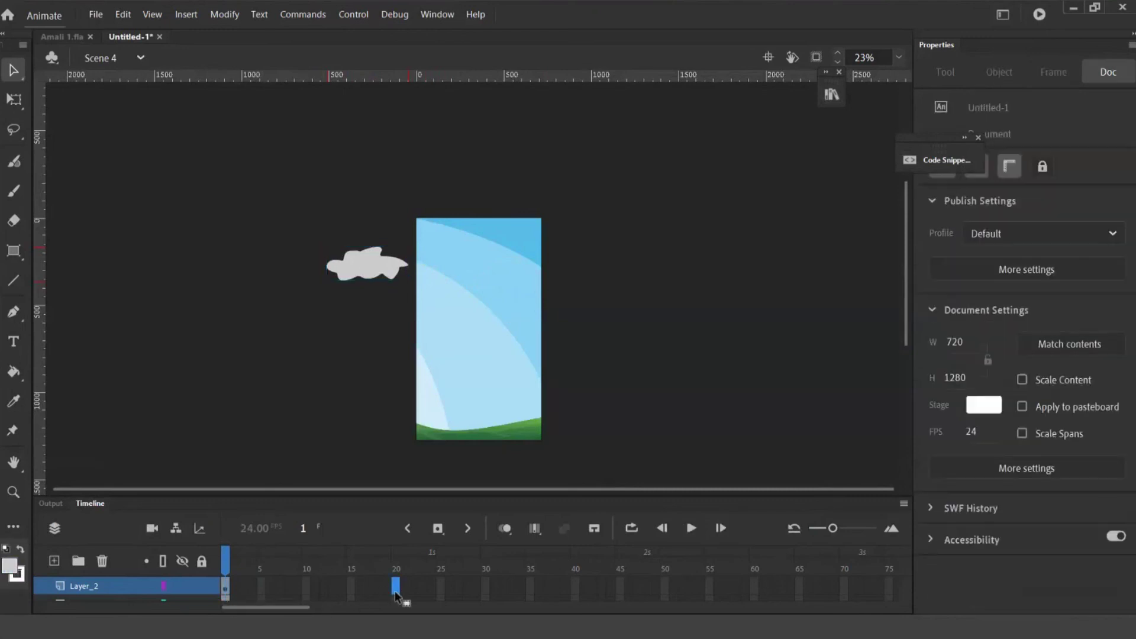
{"action": "left_click", "coordinate": [432, 588]}
{"action": "key", "text": "F6"}
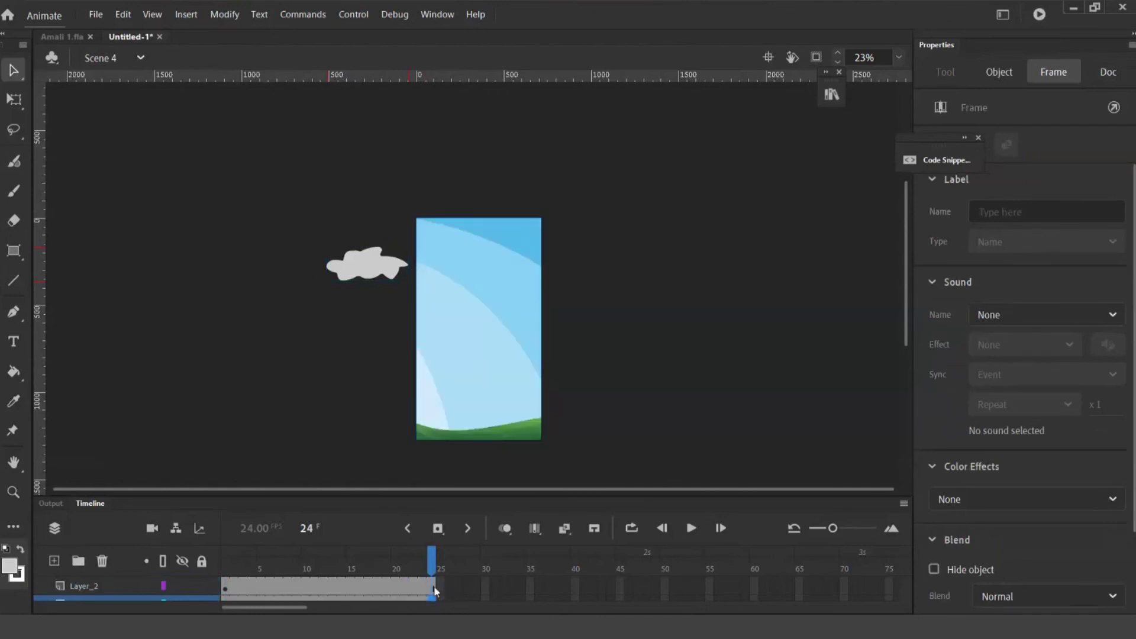
{"action": "right_click", "coordinate": [435, 592]}
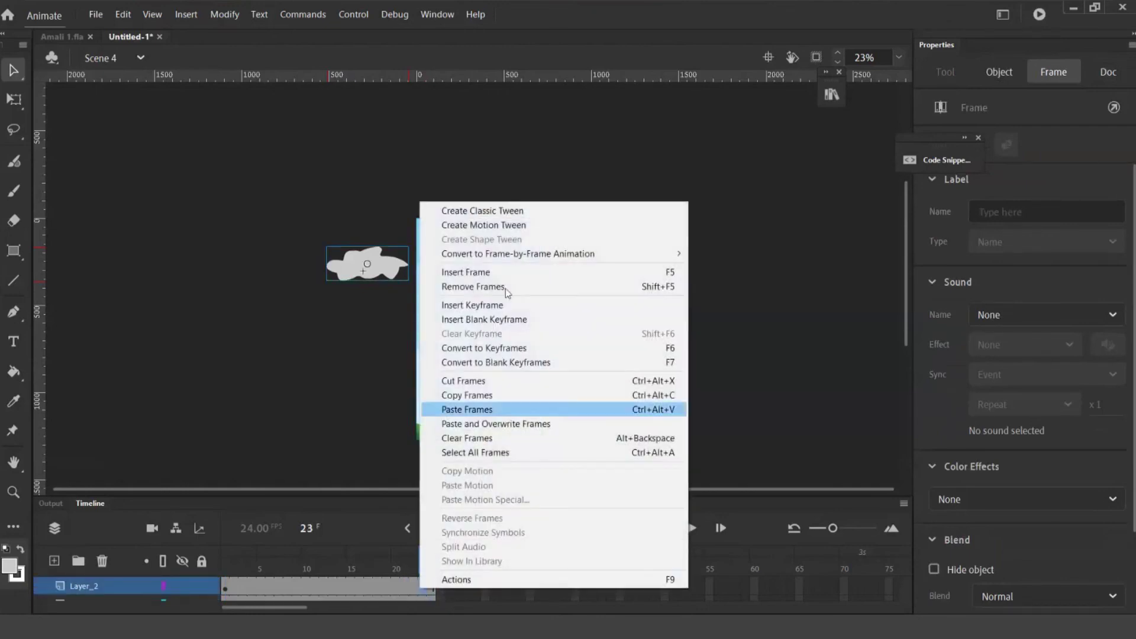
{"action": "left_click", "coordinate": [527, 225]}
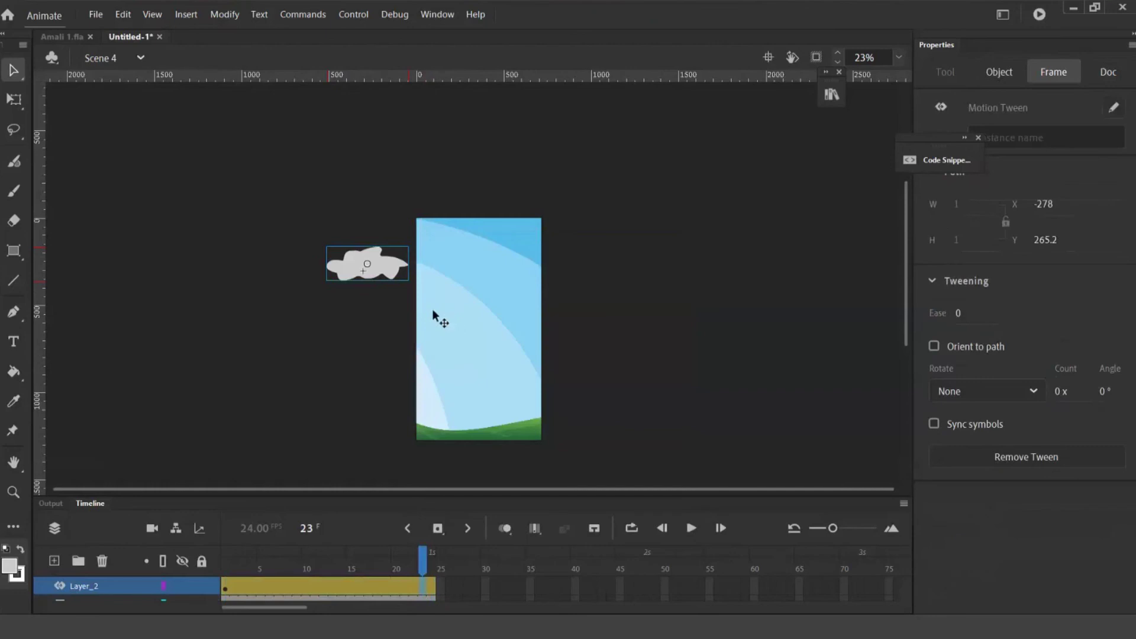
Move the cloud at frame 24 horizontally onto the stage to about X 423, Y 306, and scrub through the animation
{"action": "left_click", "coordinate": [432, 586]}
{"action": "left_click", "coordinate": [393, 277]}
{"action": "left_click_drag", "start_coordinate": [392, 278], "coordinate": [502, 276]}
{"action": "left_click_drag", "start_coordinate": [223, 559], "coordinate": [418, 557]}
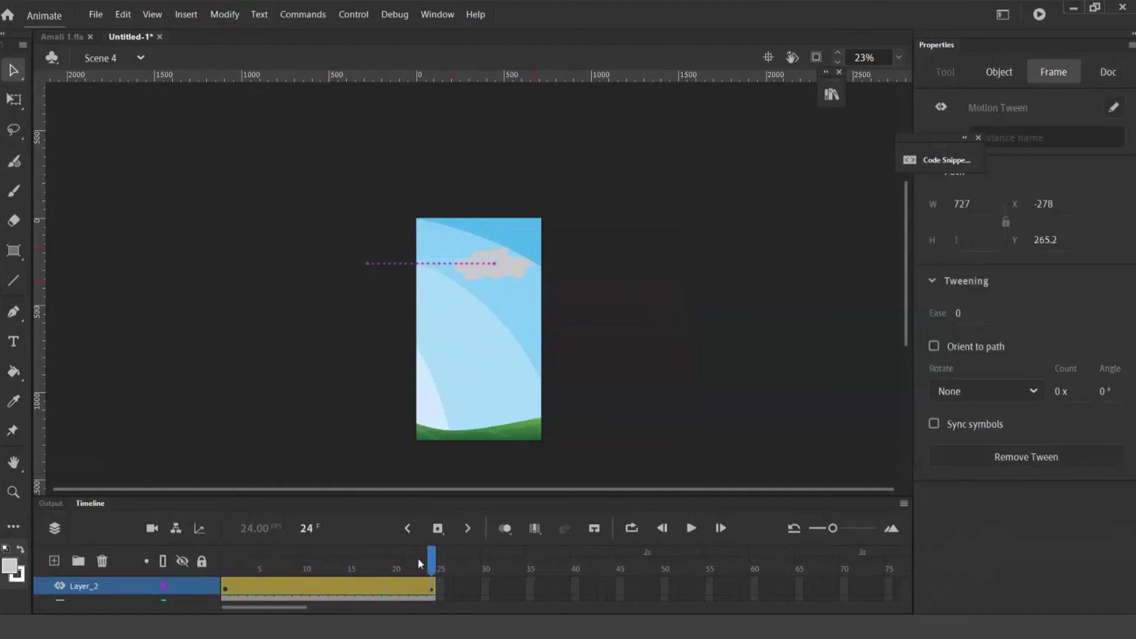
Add another layer above the tweened cloud layer
{"action": "left_click", "coordinate": [55, 560]}
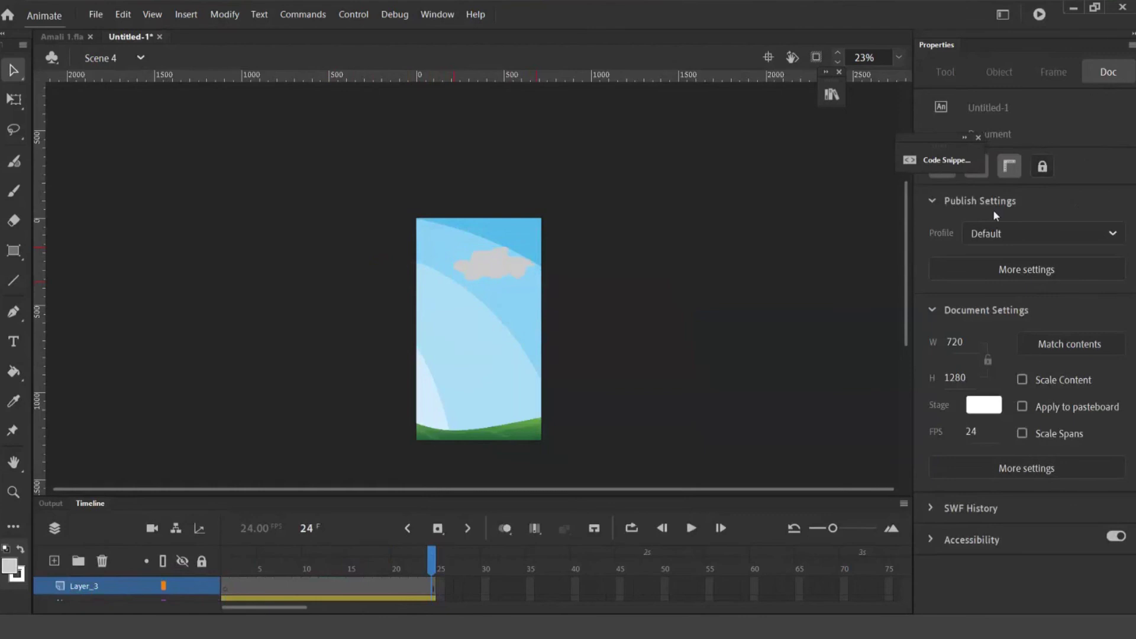
{"action": "left_click", "coordinate": [831, 95]}
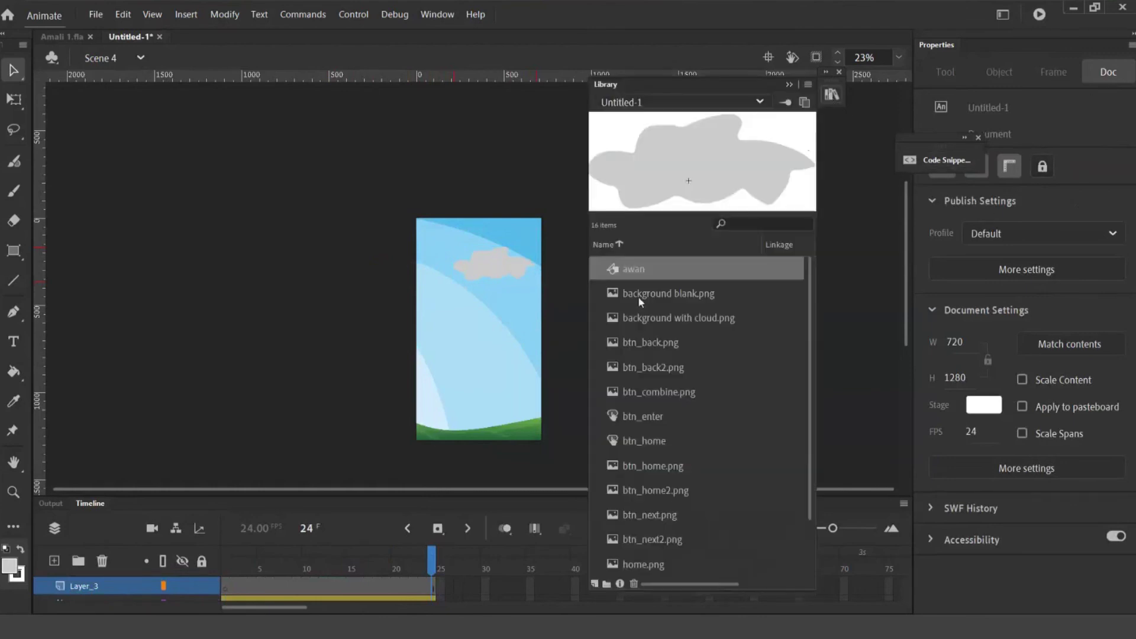
{"action": "right_click", "coordinate": [616, 272]}
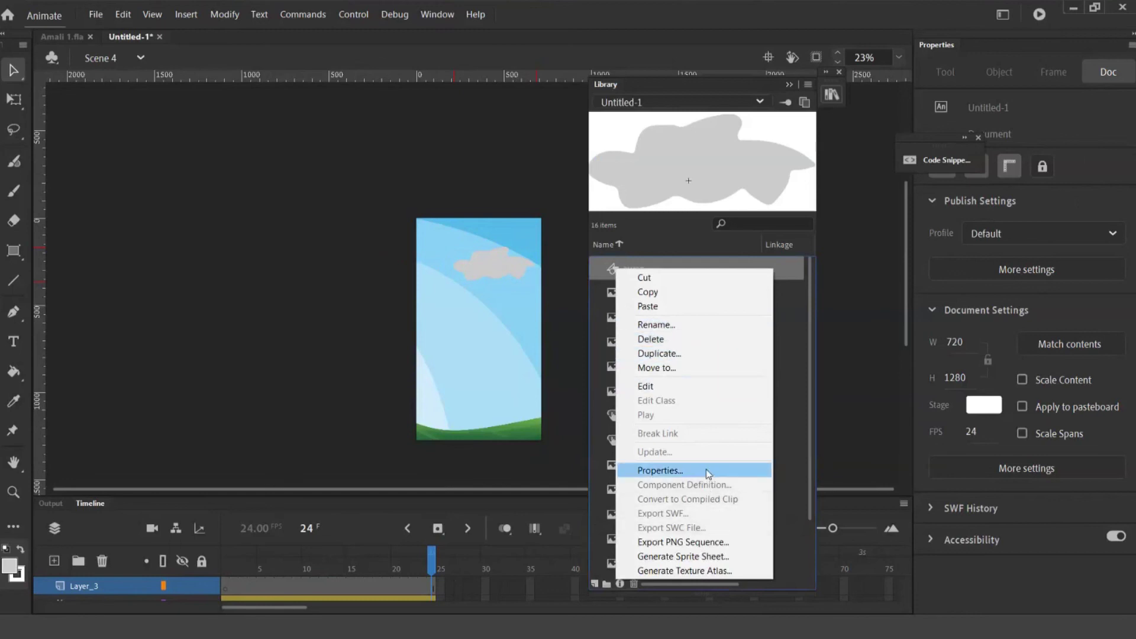
{"action": "left_click", "coordinate": [564, 286]}
{"action": "left_click", "coordinate": [495, 263]}
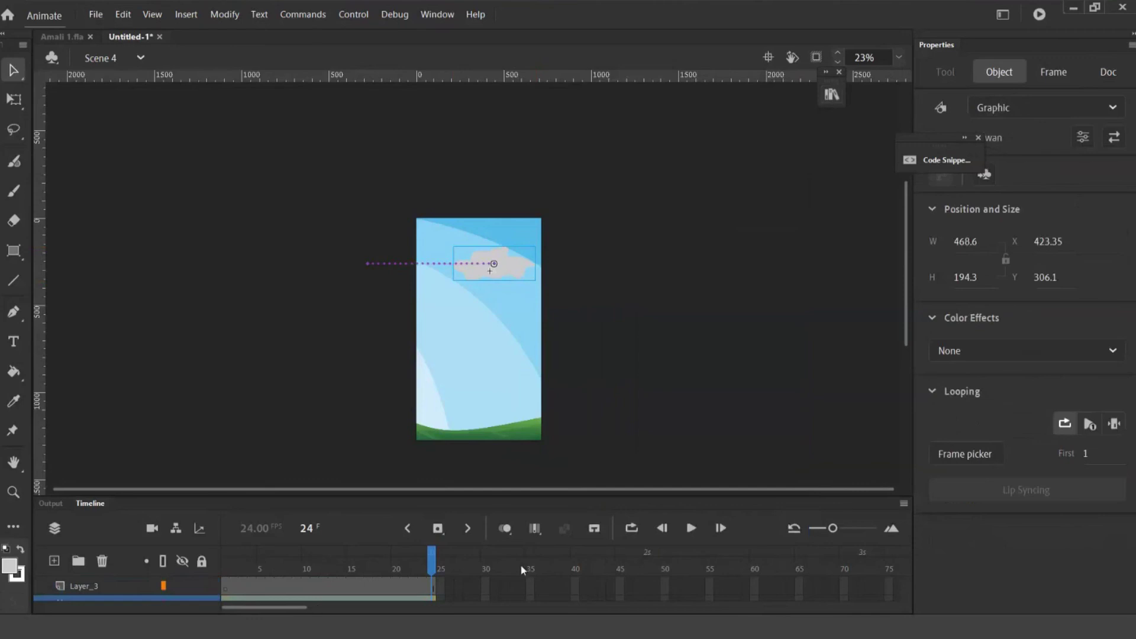
{"action": "left_click", "coordinate": [831, 95]}
{"action": "left_click_drag", "start_coordinate": [793, 204], "coordinate": [570, 329]}
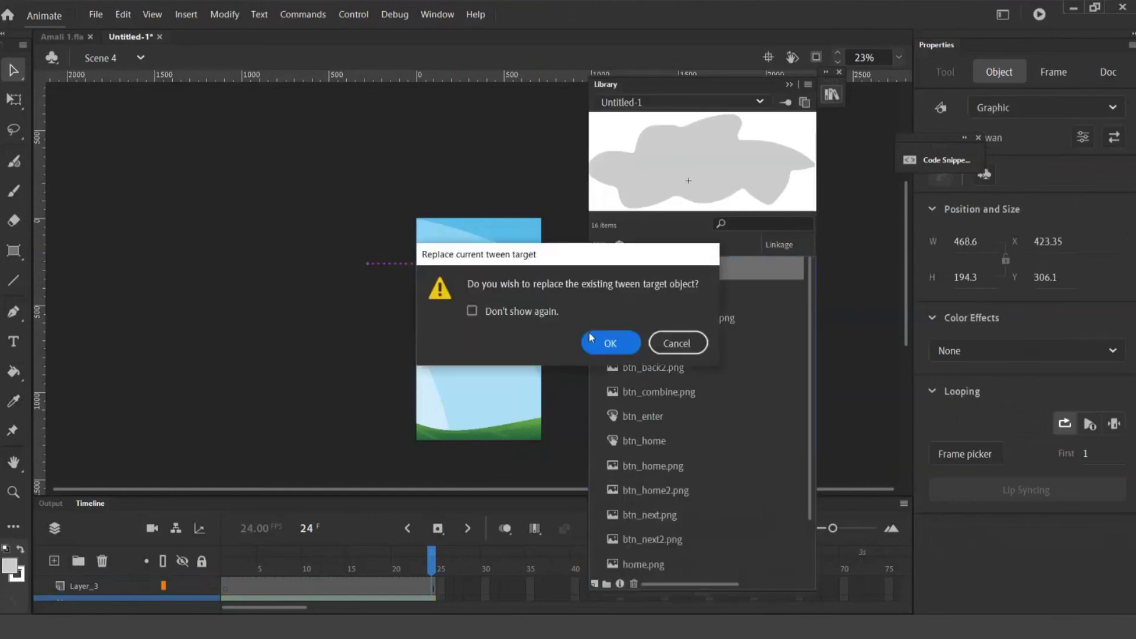
{"action": "left_click", "coordinate": [600, 340]}
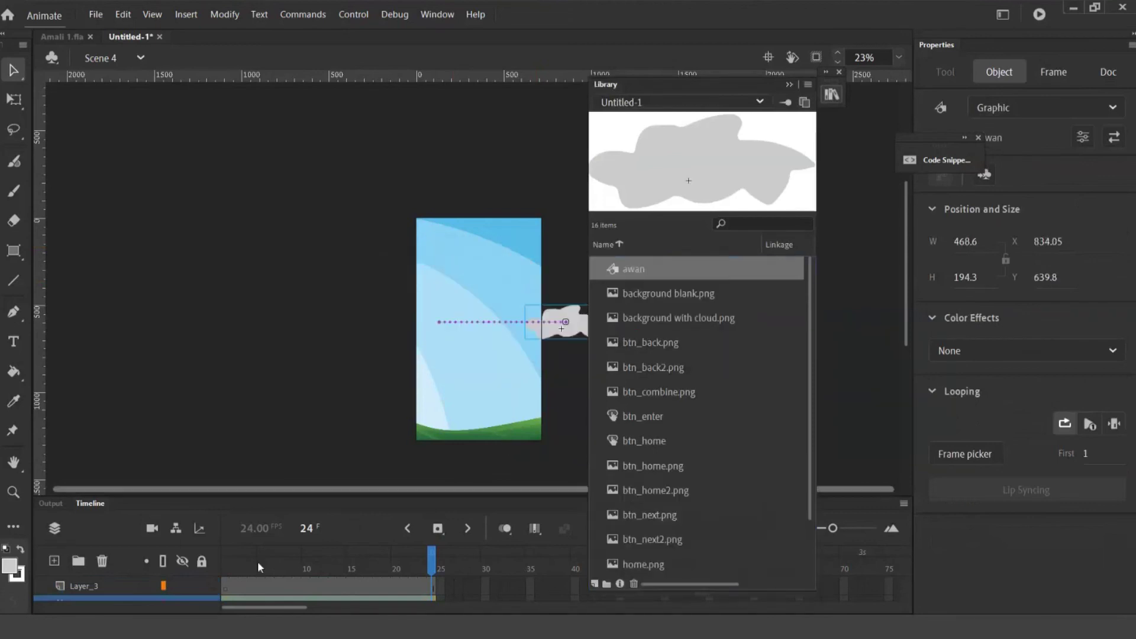
{"action": "left_click", "coordinate": [226, 586]}
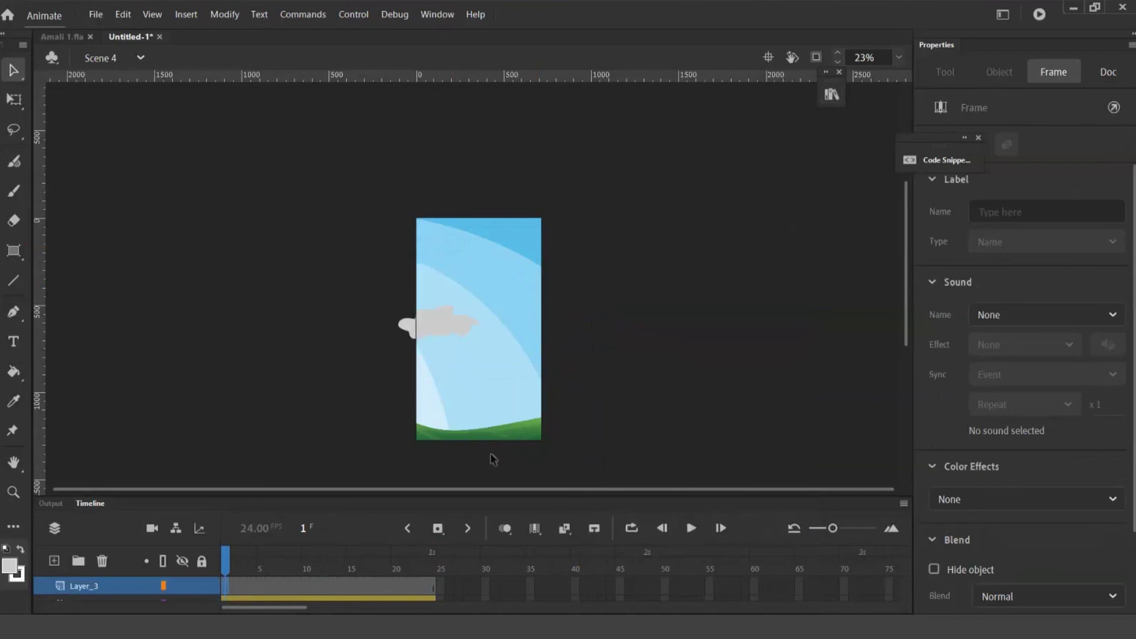
{"action": "key", "text": "shift+period"}
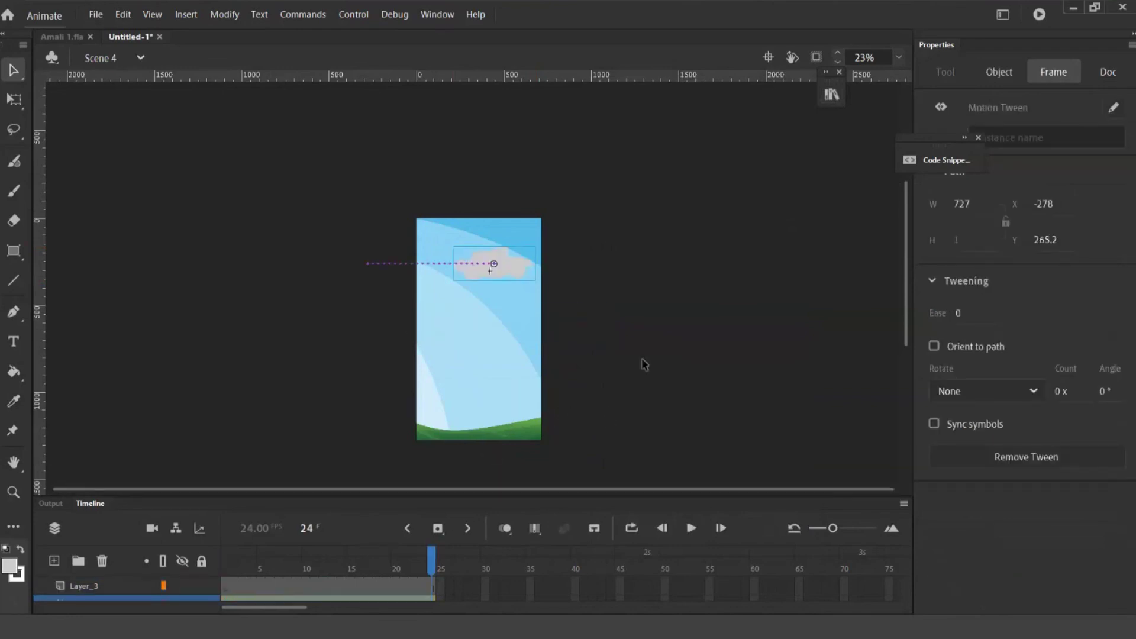
Place a second awan cloud on frame 1 of Layer_3, just right of the stage at about X 928, Y 588
{"action": "left_click", "coordinate": [225, 586]}
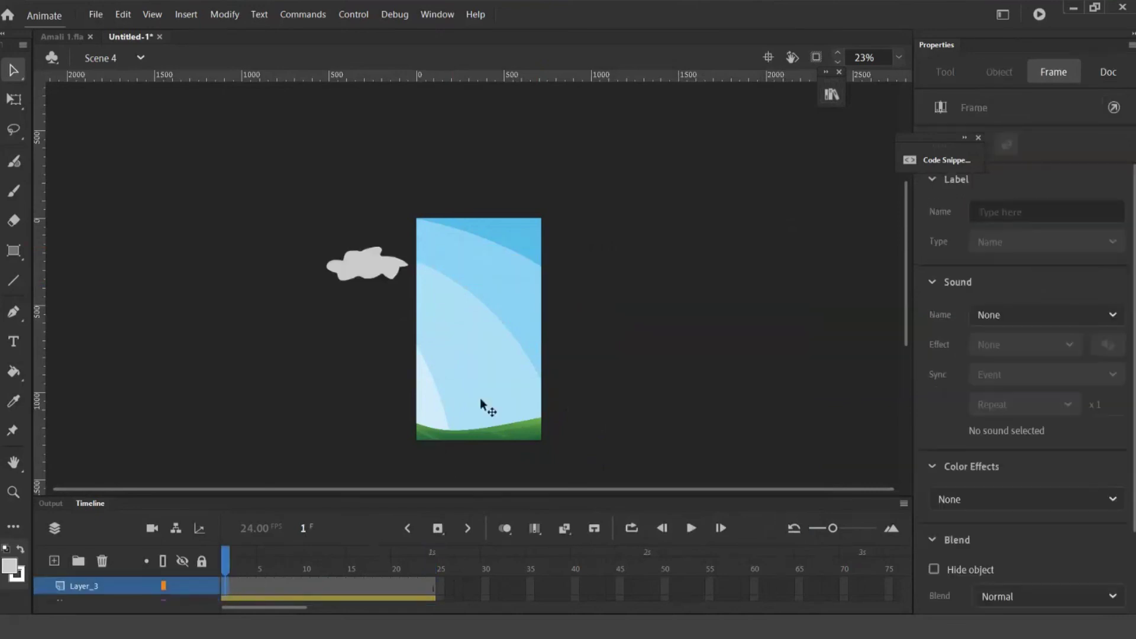
{"action": "left_click", "coordinate": [831, 94]}
{"action": "left_click_drag", "start_coordinate": [618, 275], "coordinate": [610, 326]}
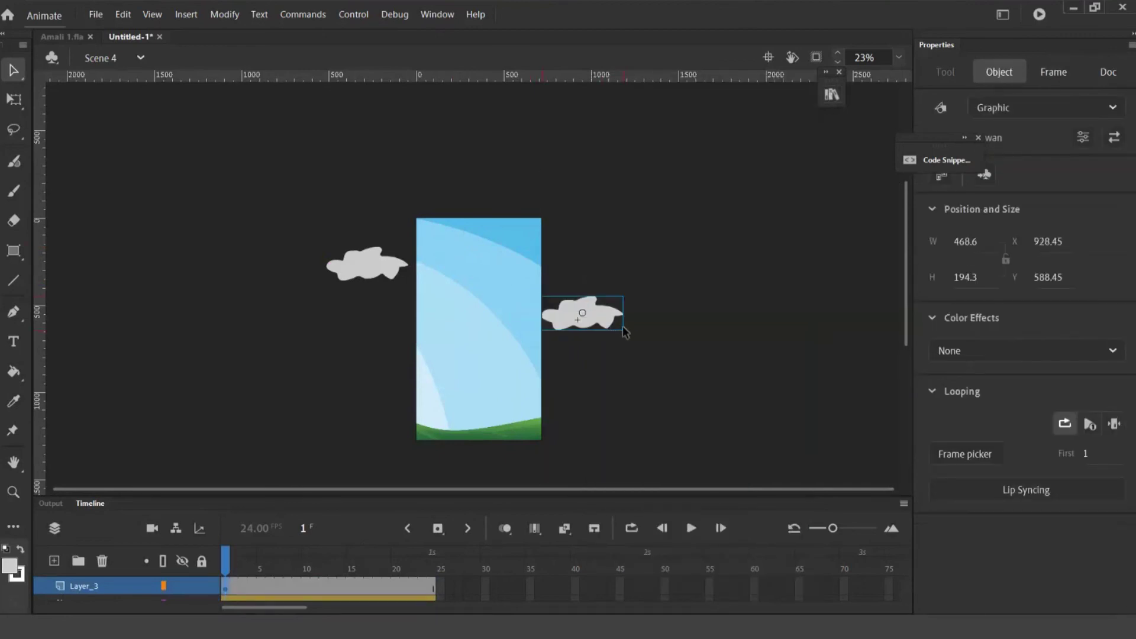
Create a motion tween on Layer_3 and move the second cloud at frame 24 left to about X 64, Y 588
{"action": "right_click", "coordinate": [430, 587]}
{"action": "left_click", "coordinate": [497, 222]}
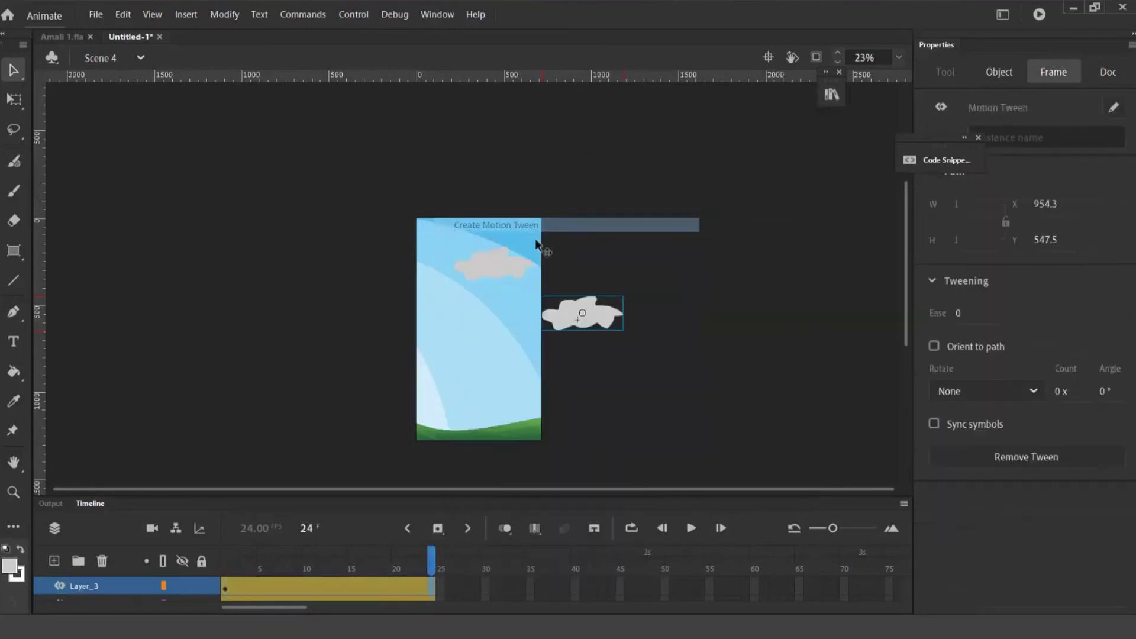
{"action": "left_click_drag", "start_coordinate": [598, 314], "coordinate": [450, 325]}
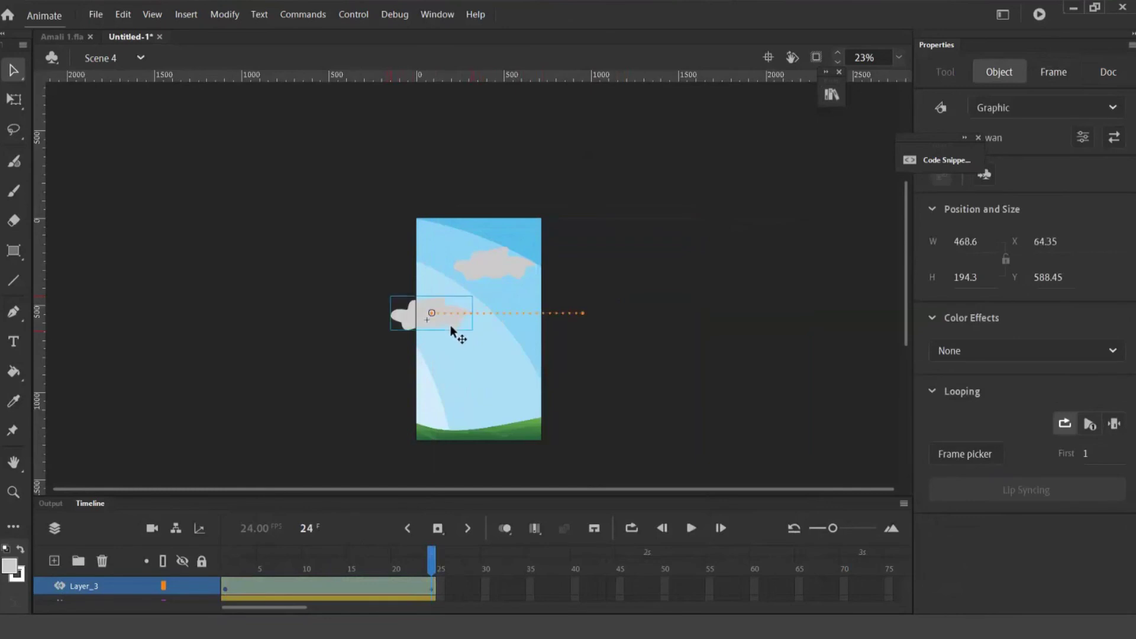
Apply an Alpha color effect of 18% to the second cloud at frame 1 of Layer_3
{"action": "left_click", "coordinate": [1112, 352]}
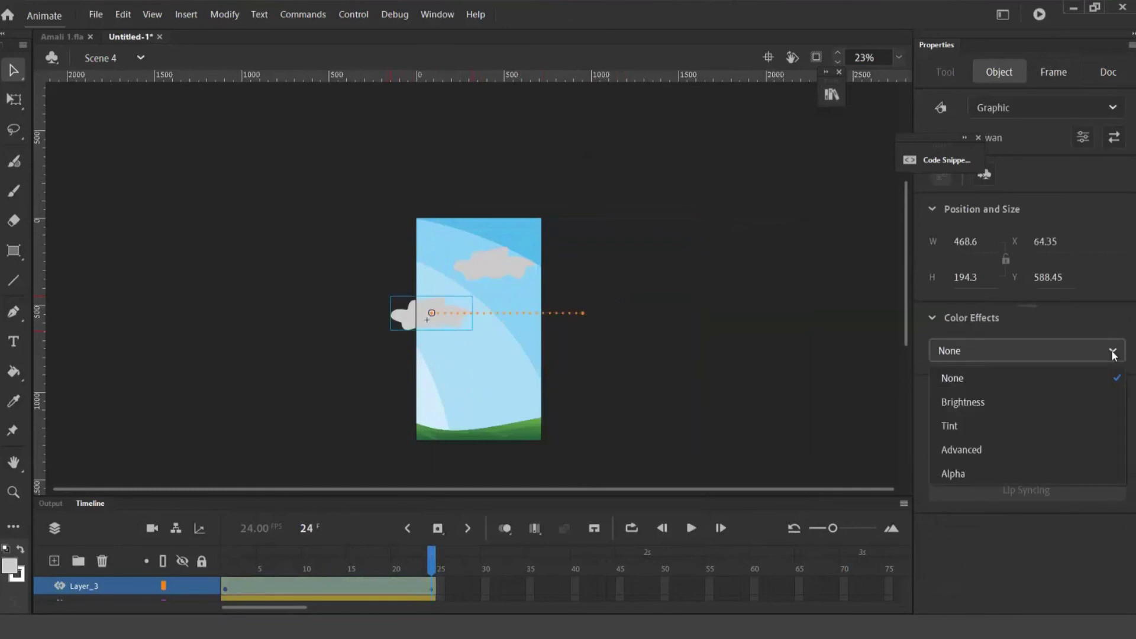
{"action": "left_click", "coordinate": [654, 375]}
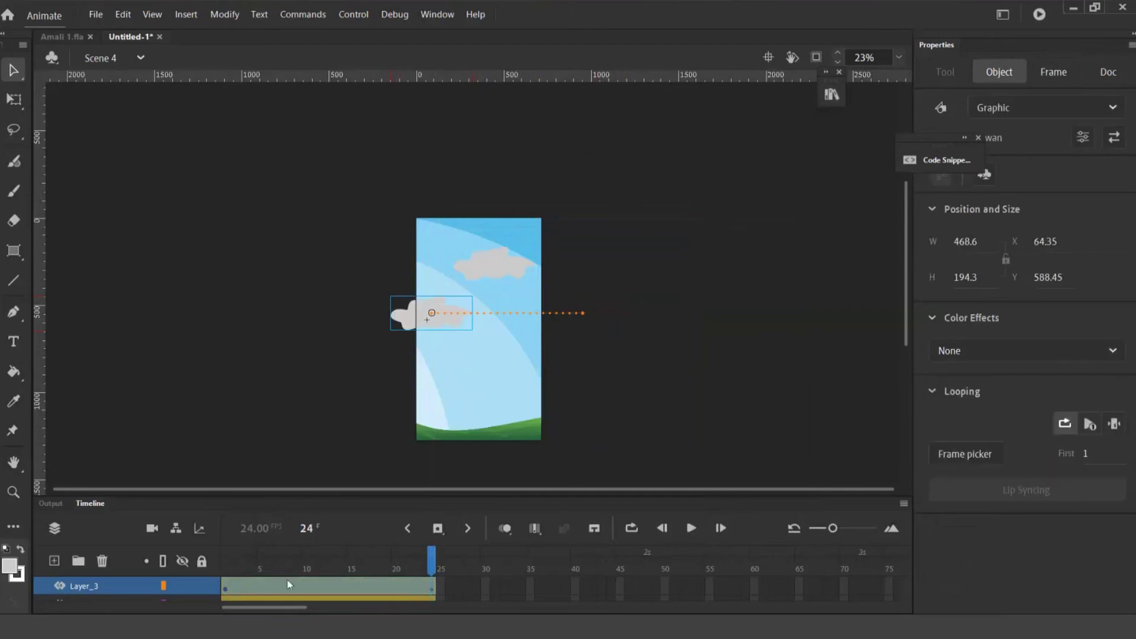
{"action": "left_click", "coordinate": [225, 587]}
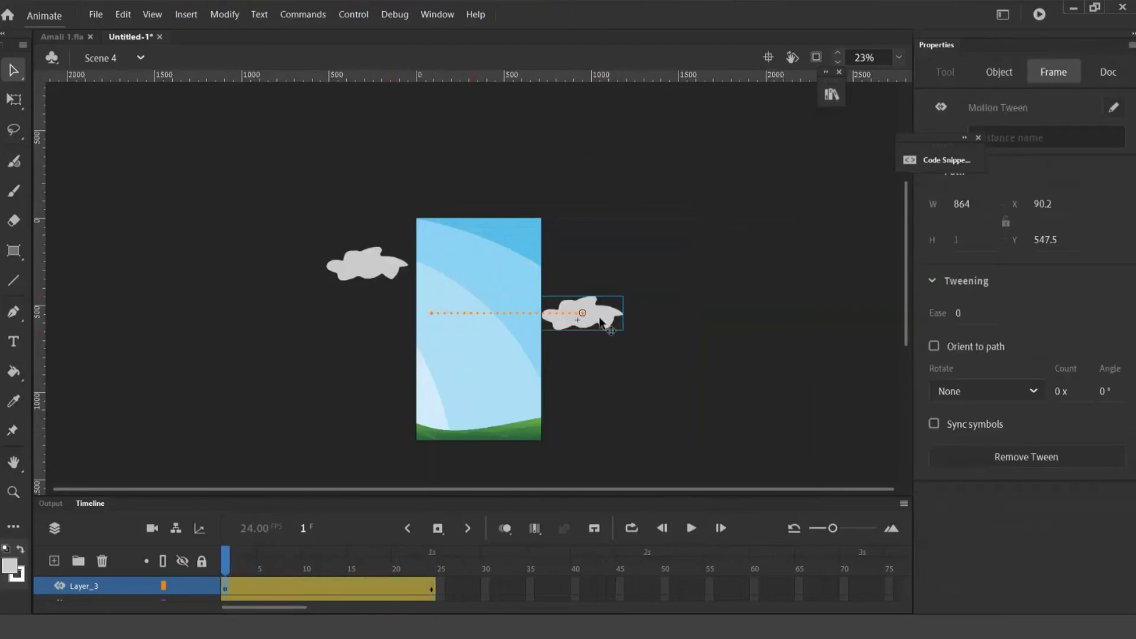
{"action": "left_click", "coordinate": [591, 320]}
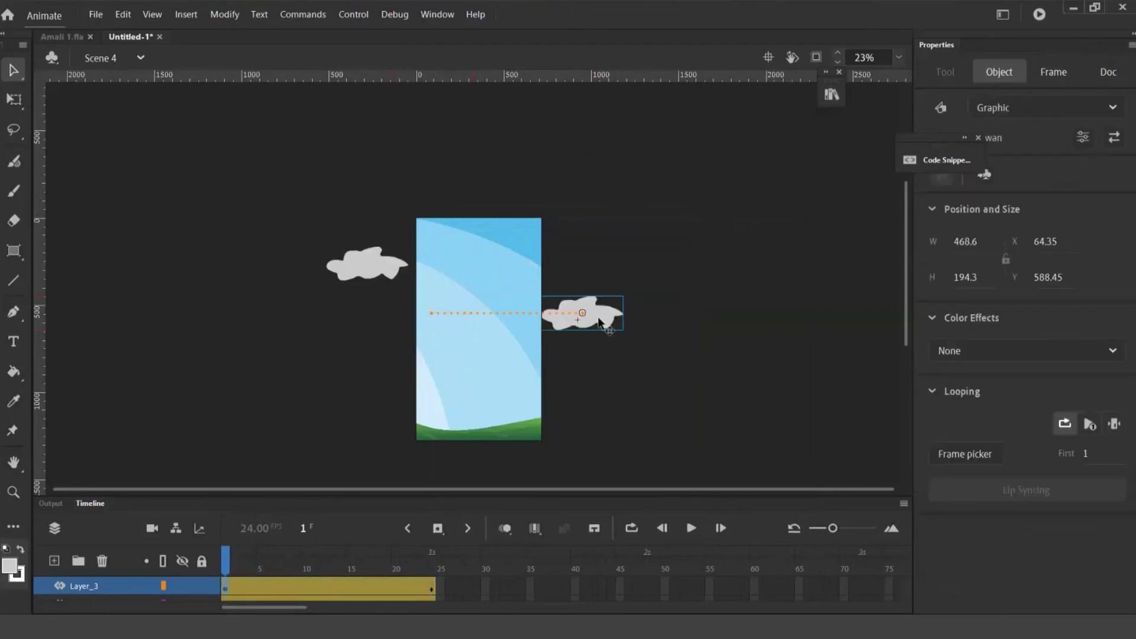
{"action": "left_click", "coordinate": [1111, 352]}
{"action": "left_click", "coordinate": [1041, 473]}
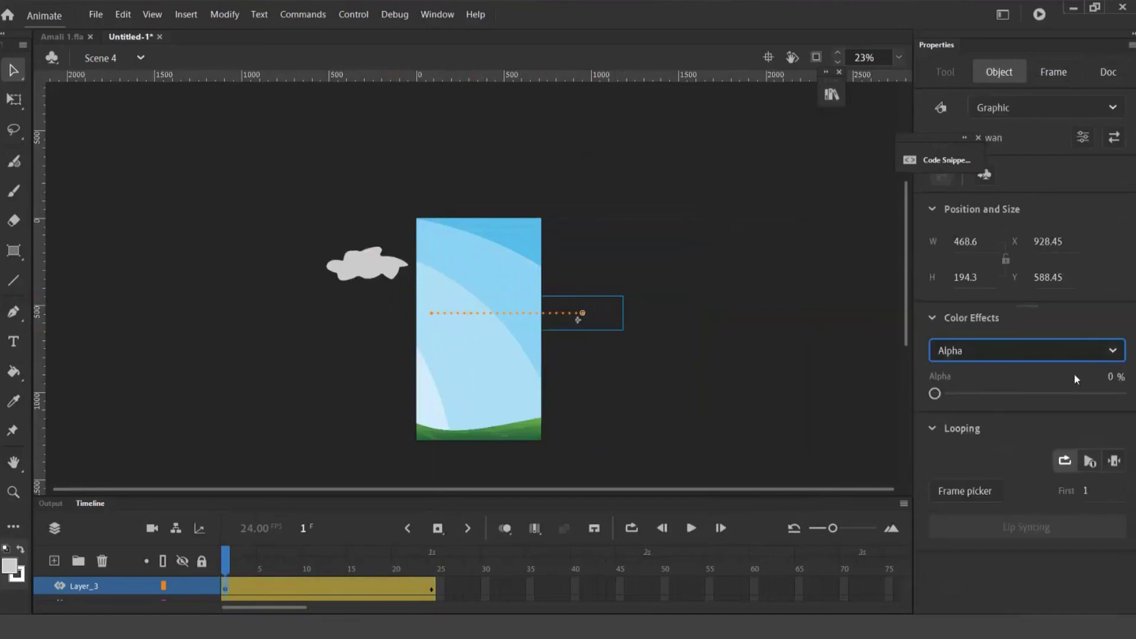
{"action": "left_click_drag", "start_coordinate": [935, 393], "coordinate": [968, 393]}
Raise the second cloud's alpha to full opacity at frame 24 of Layer_3 and play back the animation
{"action": "left_click_drag", "start_coordinate": [233, 564], "coordinate": [432, 553]}
{"action": "left_click", "coordinate": [432, 589]}
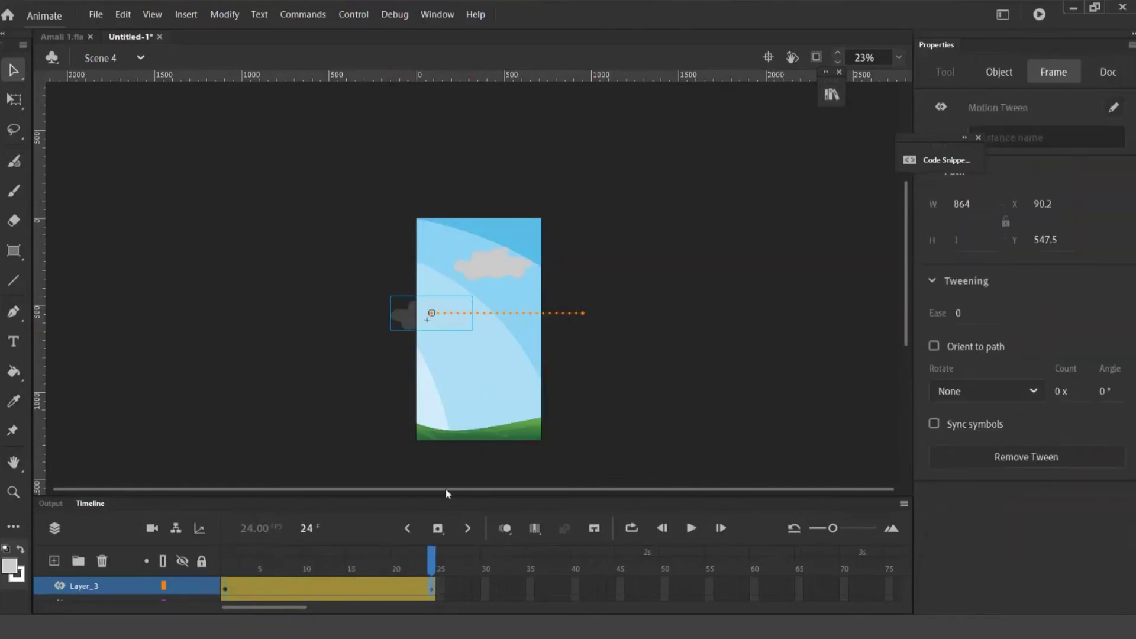
{"action": "left_click", "coordinate": [408, 317]}
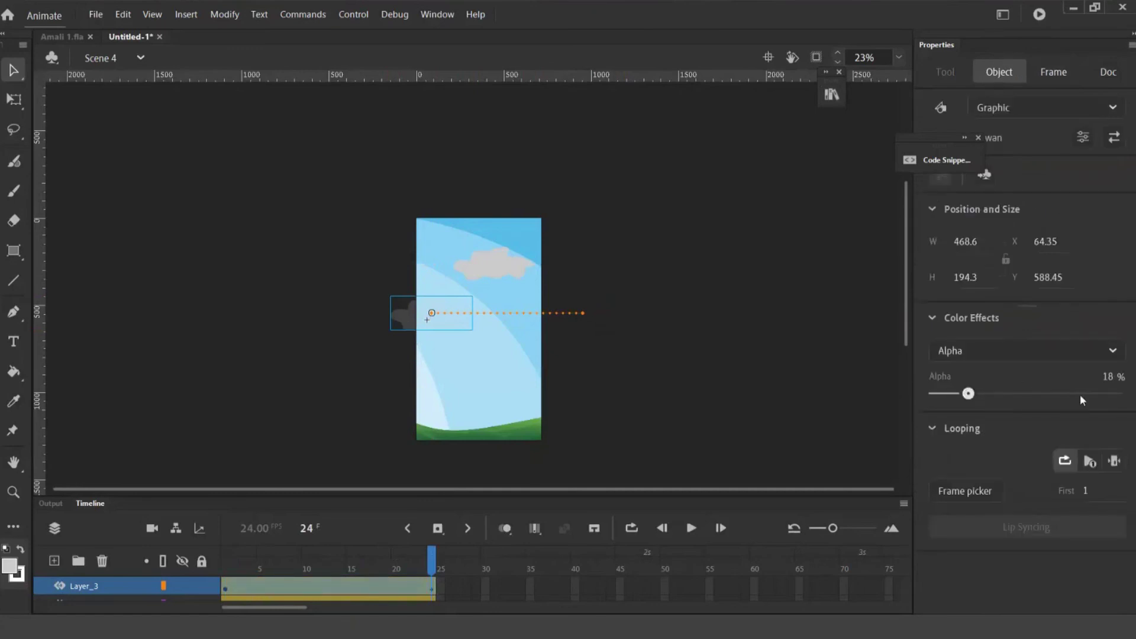
{"action": "left_click_drag", "start_coordinate": [1080, 394], "coordinate": [1120, 394]}
{"action": "left_click", "coordinate": [431, 576]}
{"action": "key", "text": "Return"}
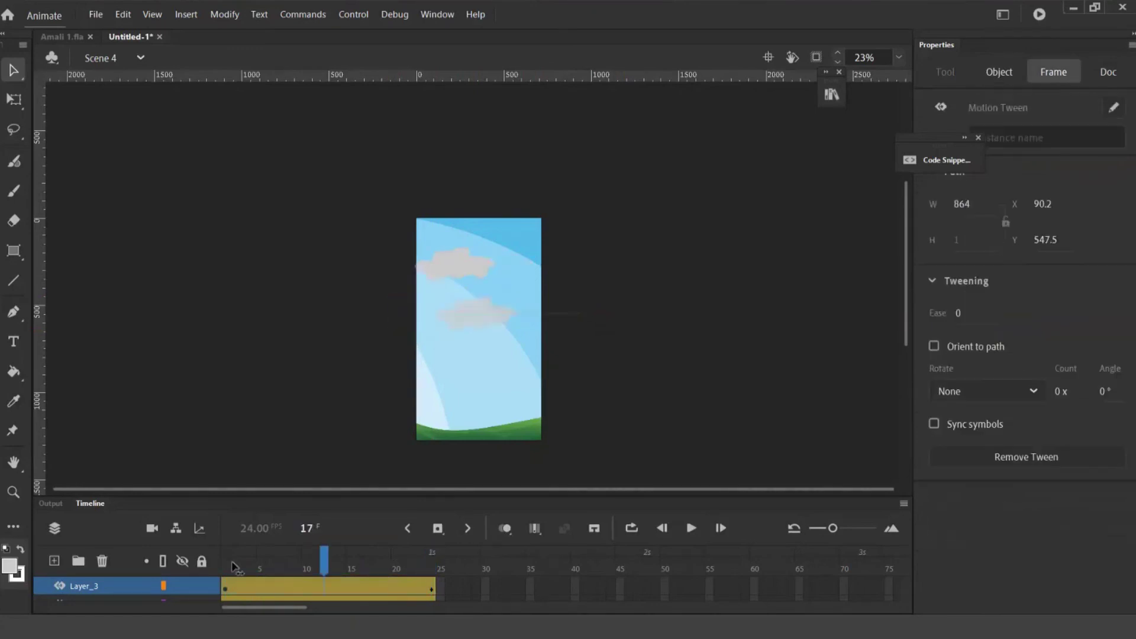
{"action": "key", "text": "Return"}
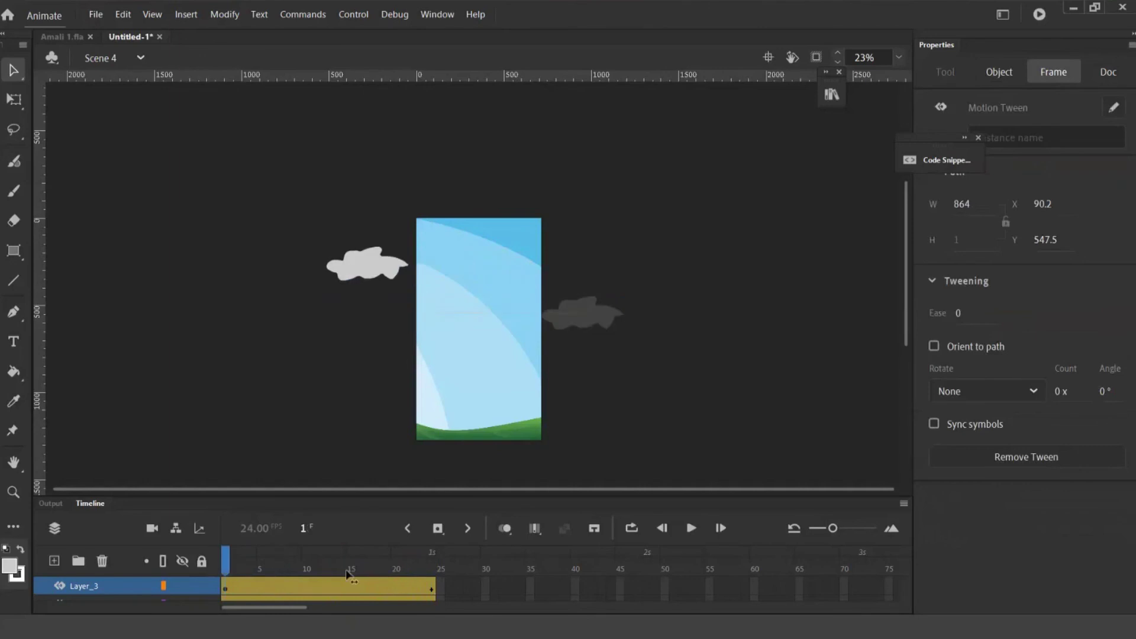
{"action": "left_click", "coordinate": [395, 509]}
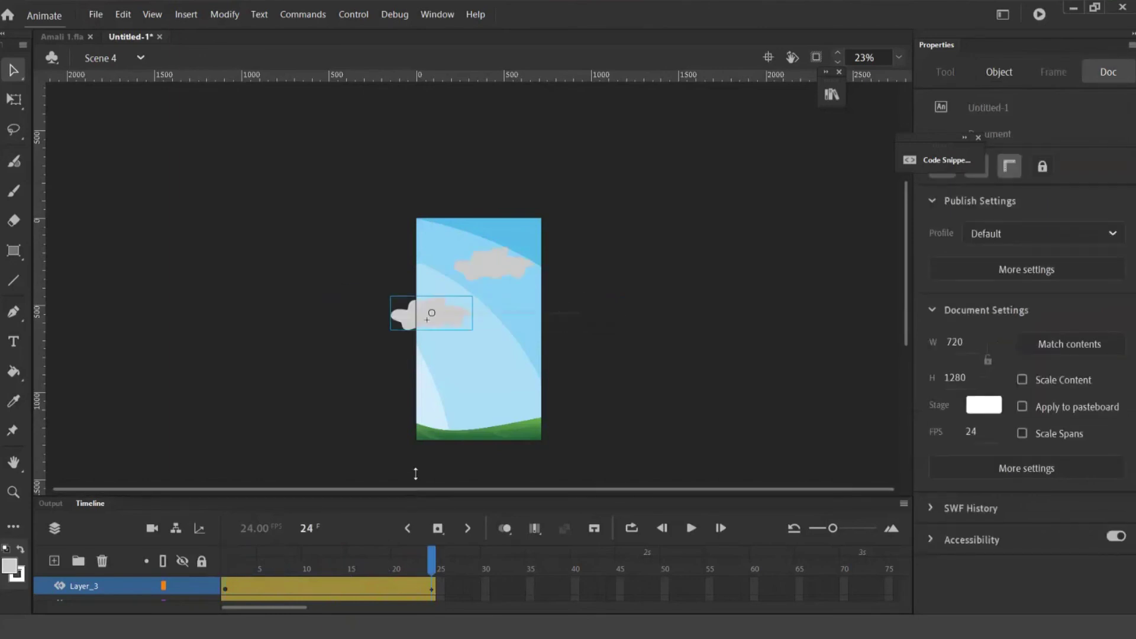
Enlarge the timeline to show all layers and add a new layer above Layer_3
{"action": "left_click_drag", "start_coordinate": [415, 473], "coordinate": [419, 450]}
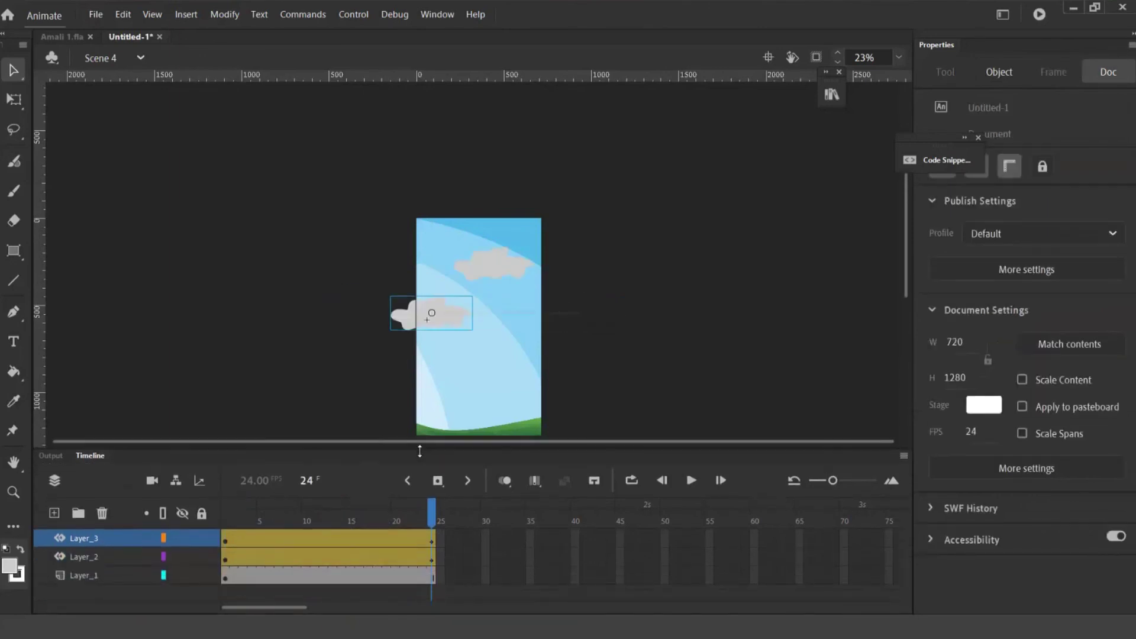
{"action": "left_click", "coordinate": [54, 514]}
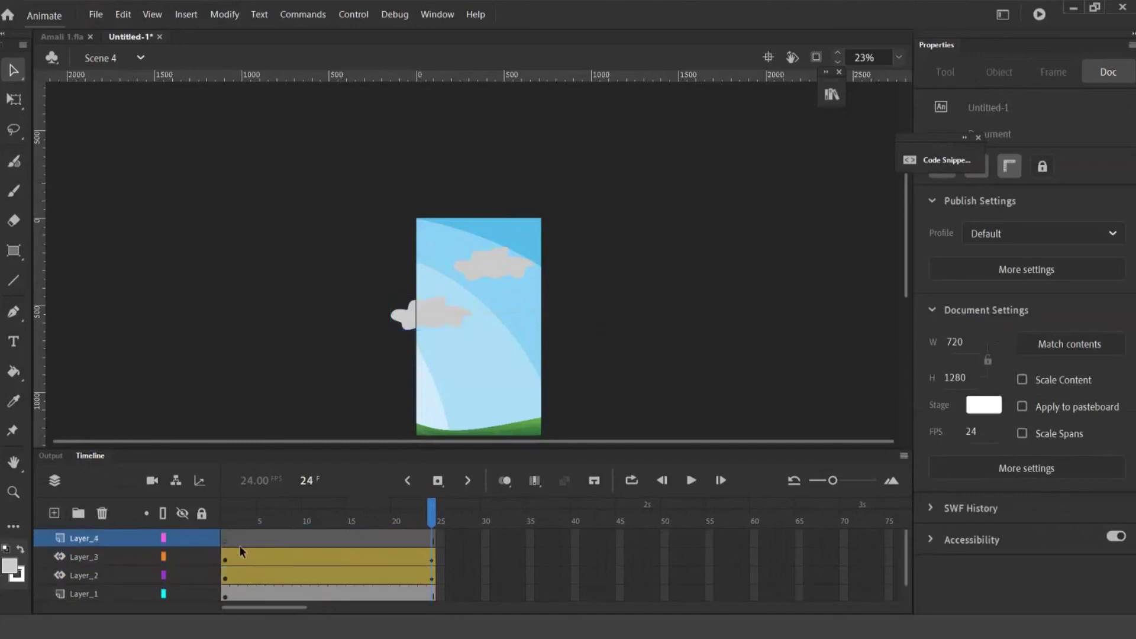
Import English Logo.png from the Logo folder into the library
{"action": "left_click", "coordinate": [123, 16]}
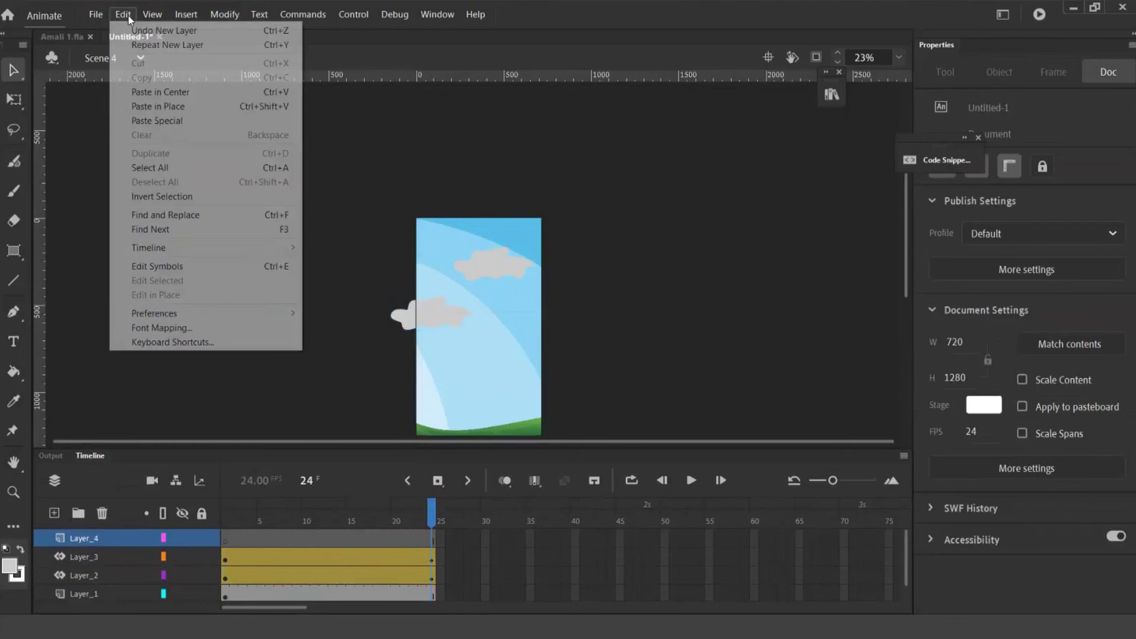
{"action": "left_click", "coordinate": [95, 14]}
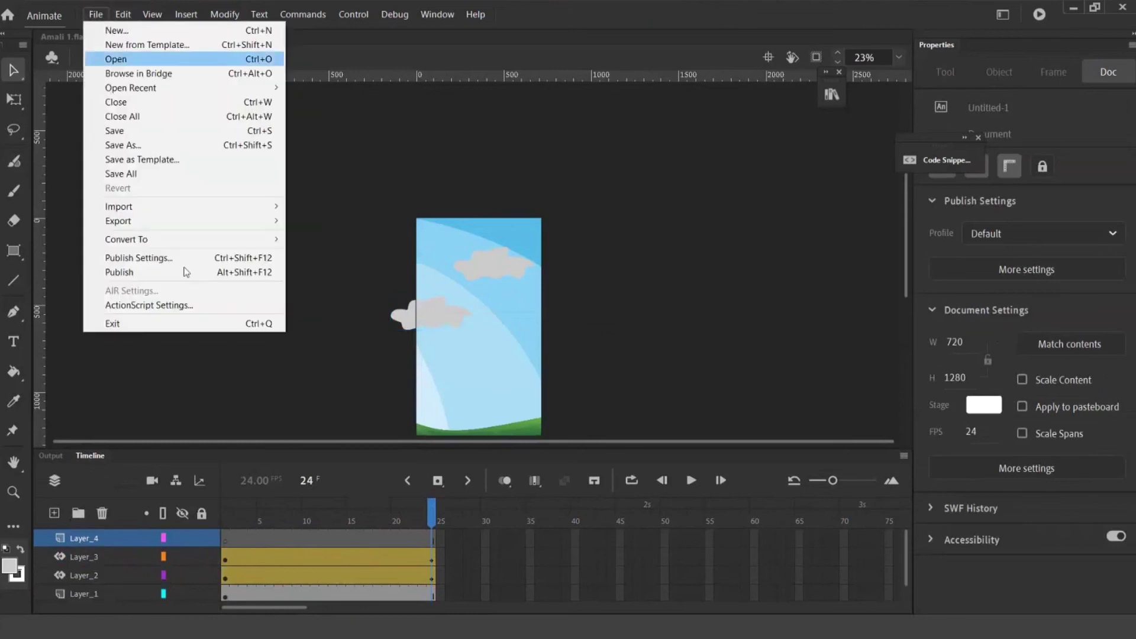
{"action": "mouse_move", "coordinate": [175, 214]}
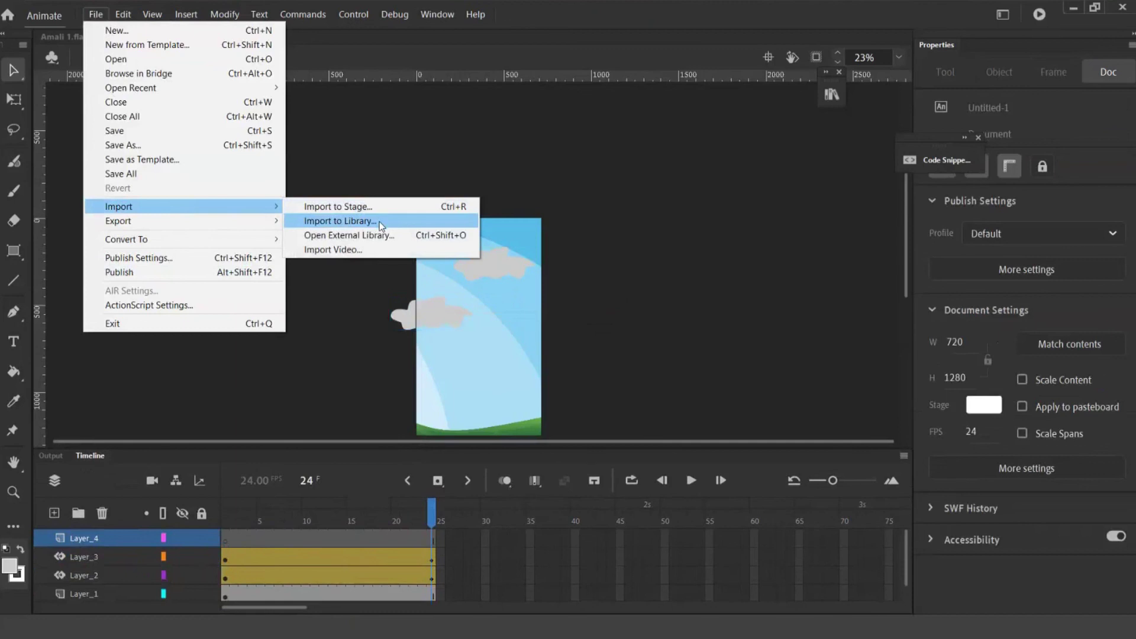
{"action": "left_click", "coordinate": [381, 225]}
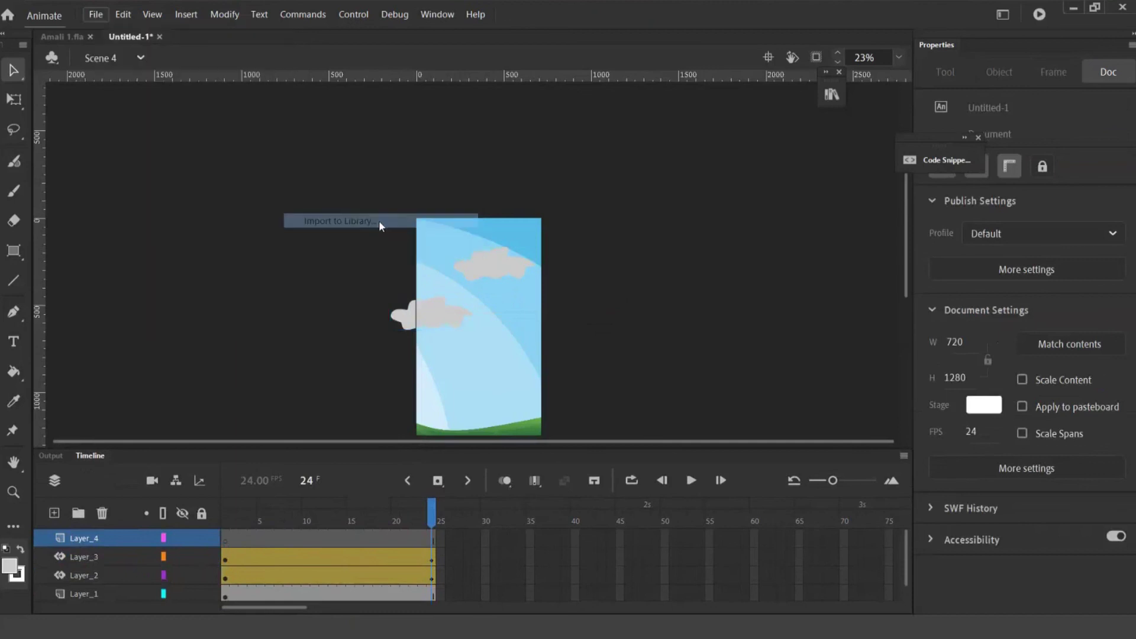
{"action": "left_click", "coordinate": [464, 136]}
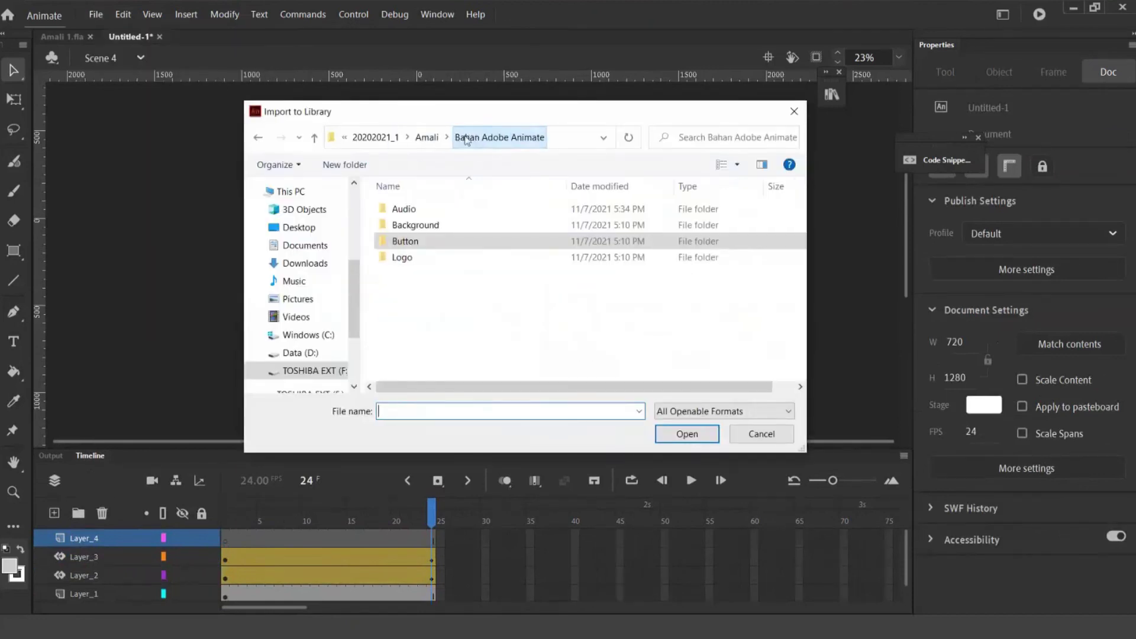
{"action": "double_click", "coordinate": [413, 255]}
{"action": "left_click", "coordinate": [413, 254]}
{"action": "left_click", "coordinate": [687, 429]}
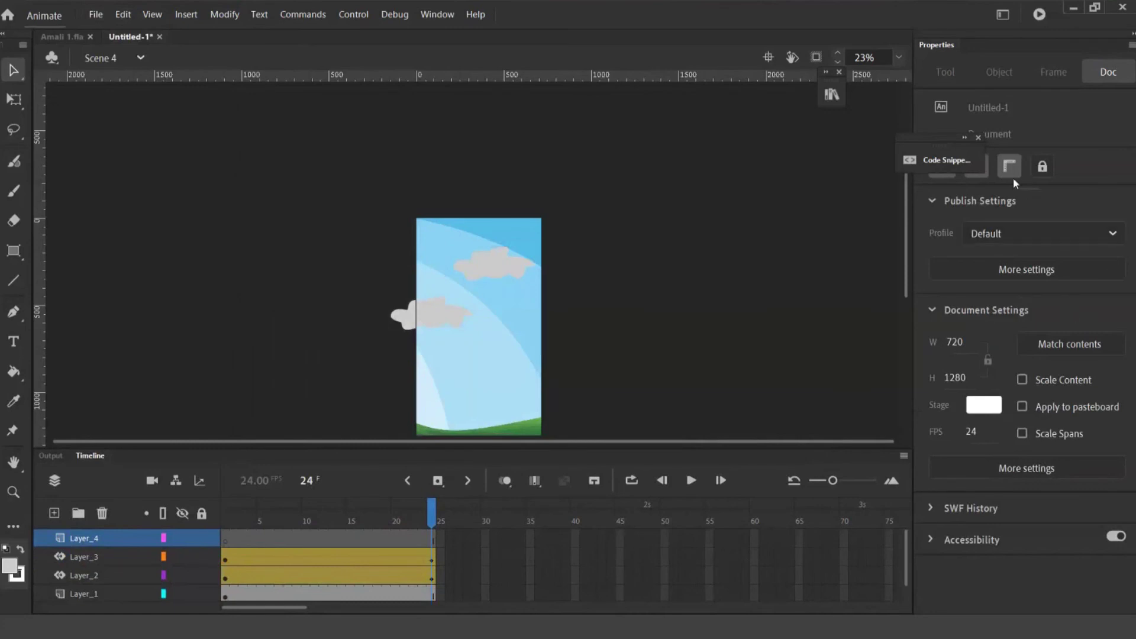
Find English Logo.png in the library and place it on Layer_4 above the stage at X -480, Y -399
{"action": "left_click", "coordinate": [837, 99]}
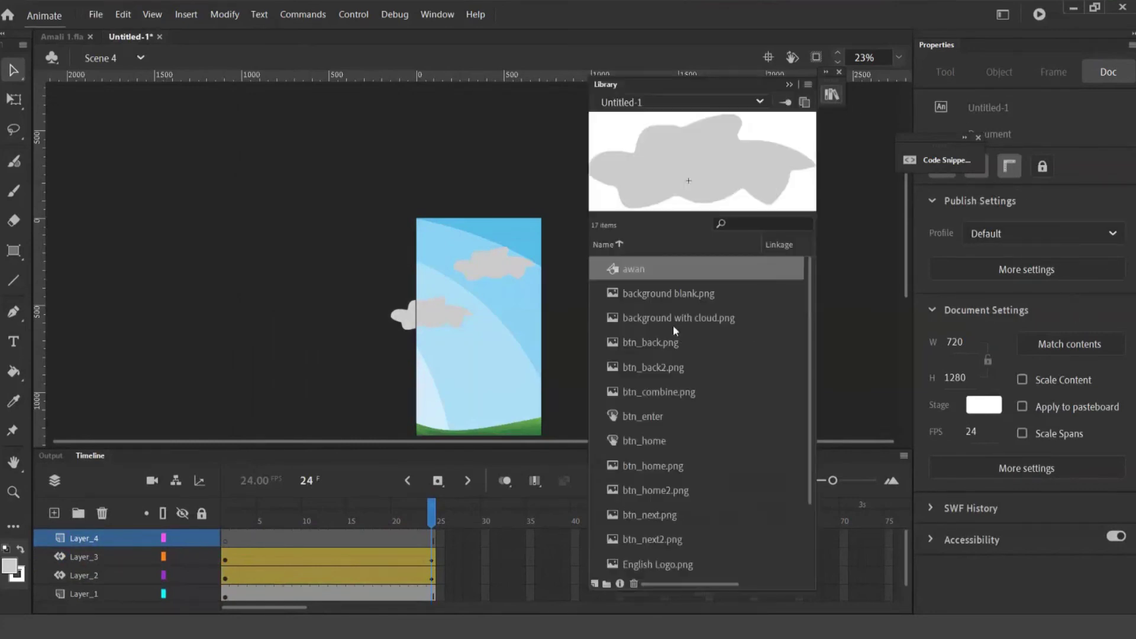
{"action": "scroll", "coordinate": [689, 503], "scroll_direction": "down", "scroll_amount": 3}
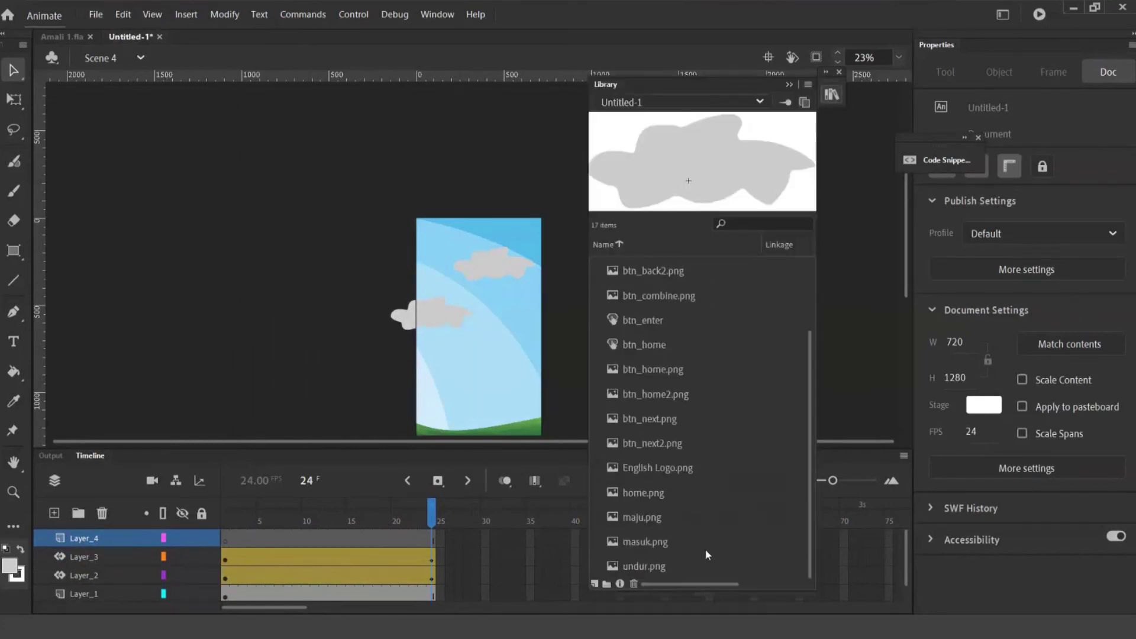
{"action": "scroll", "coordinate": [701, 541], "scroll_direction": "up", "scroll_amount": 3}
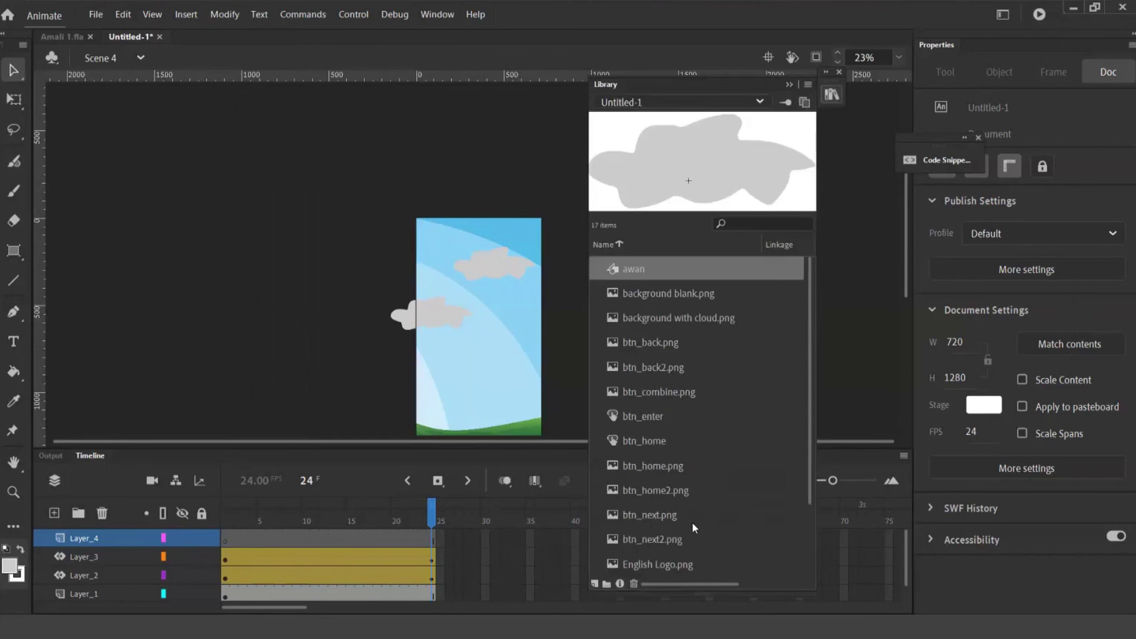
{"action": "scroll", "coordinate": [690, 522], "scroll_direction": "down", "scroll_amount": 3}
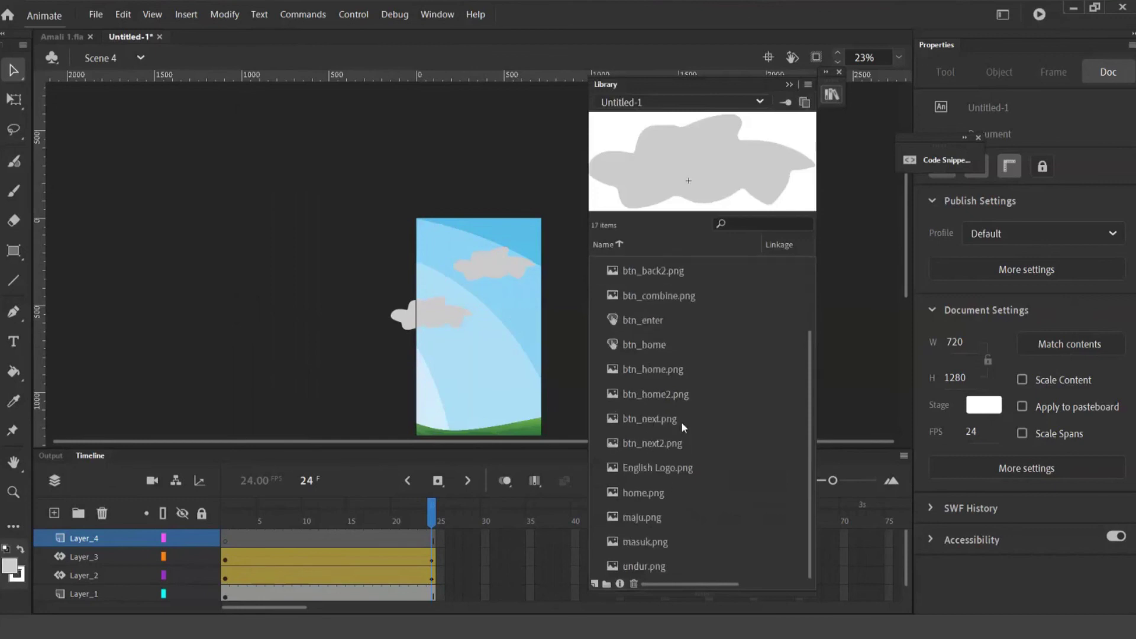
{"action": "scroll", "coordinate": [682, 426], "scroll_direction": "up", "scroll_amount": 3}
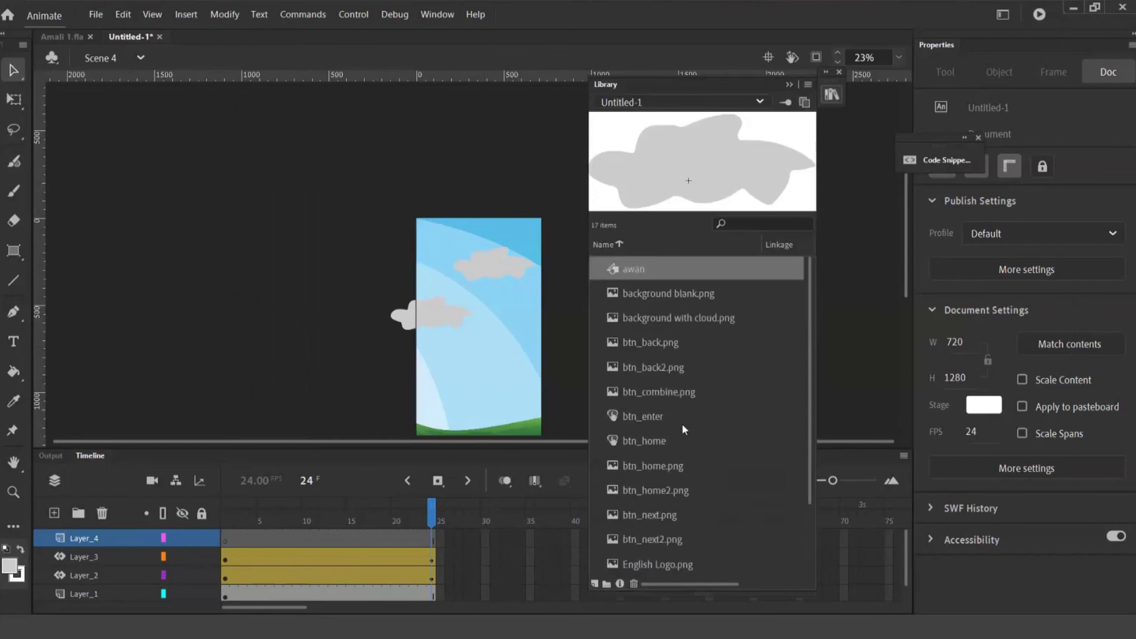
{"action": "left_click", "coordinate": [656, 291]}
{"action": "key", "text": "Down"}
{"action": "key", "text": "Down"}
{"action": "key", "text": "Down"}
{"action": "key", "text": "Down"}
{"action": "key", "text": "Down"}
{"action": "key", "text": "Down"}
{"action": "key", "text": "Down"}
{"action": "key", "text": "Down"}
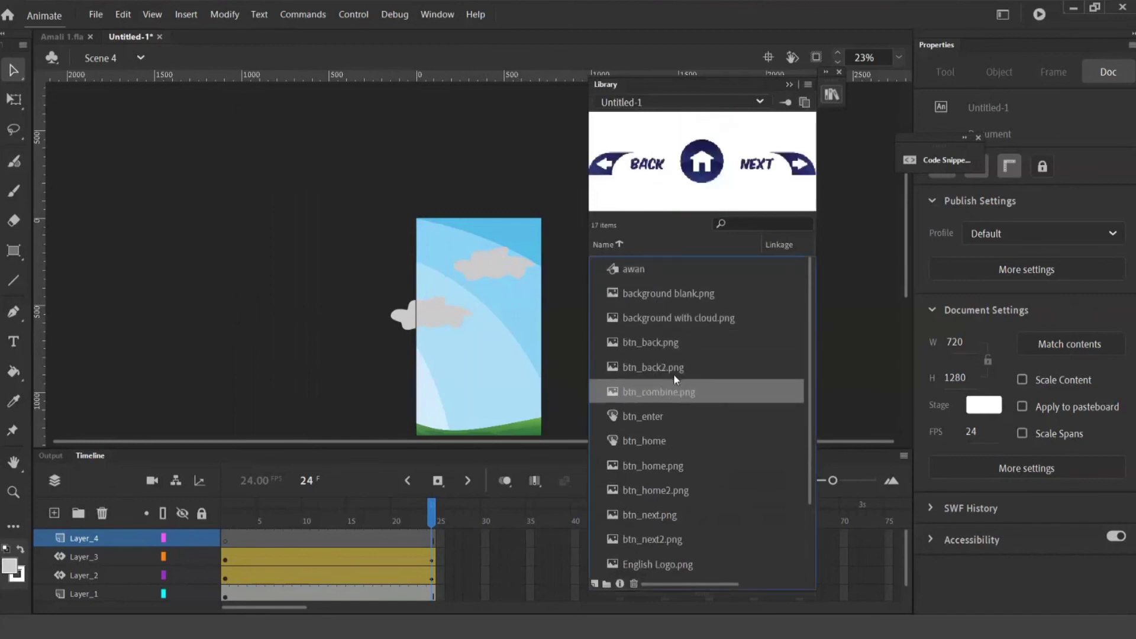
{"action": "key", "text": "Down"}
{"action": "key", "text": "Down"}
{"action": "key", "text": "Down"}
{"action": "key", "text": "Down"}
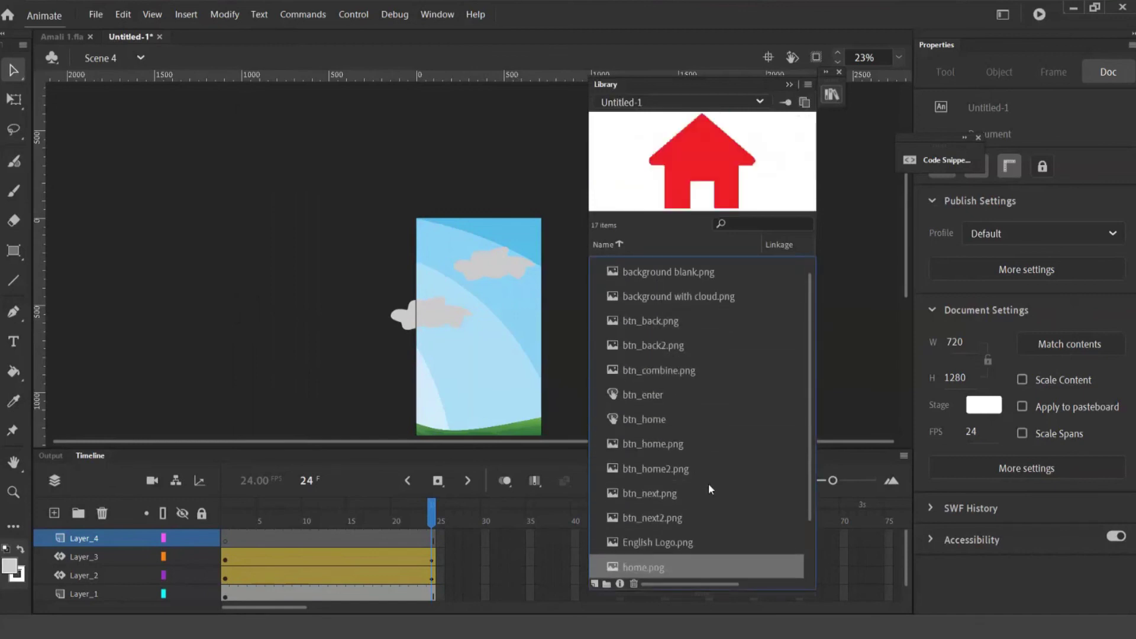
{"action": "scroll", "coordinate": [708, 482], "scroll_direction": "down", "scroll_amount": 2}
{"action": "key", "text": "Up"}
{"action": "left_click_drag", "start_coordinate": [619, 467], "coordinate": [487, 187]}
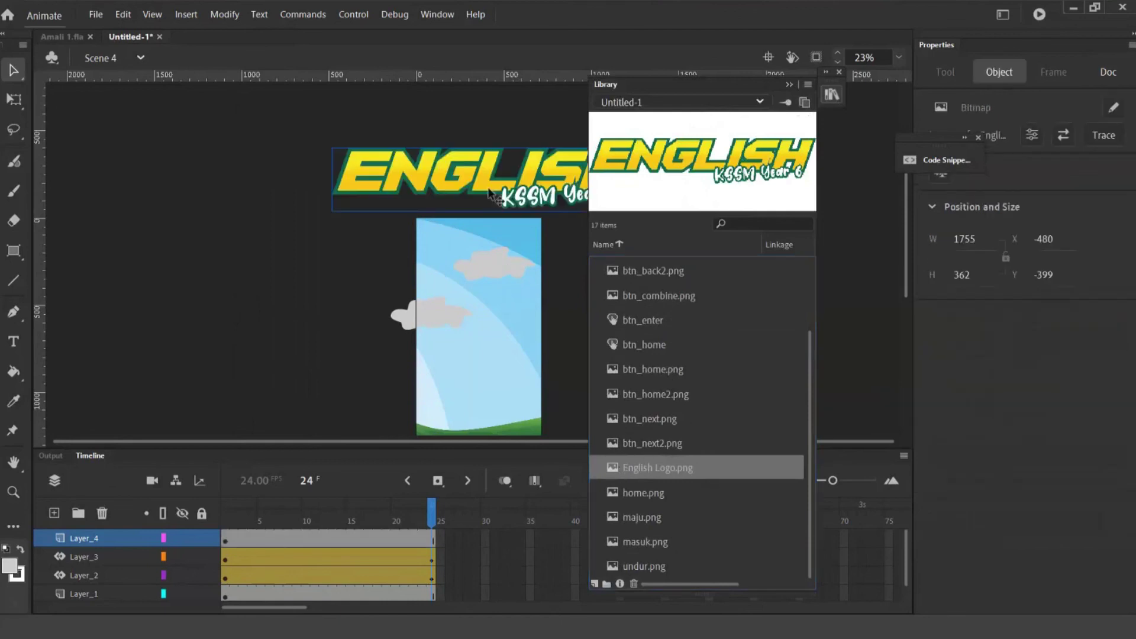
{"action": "left_click", "coordinate": [791, 84]}
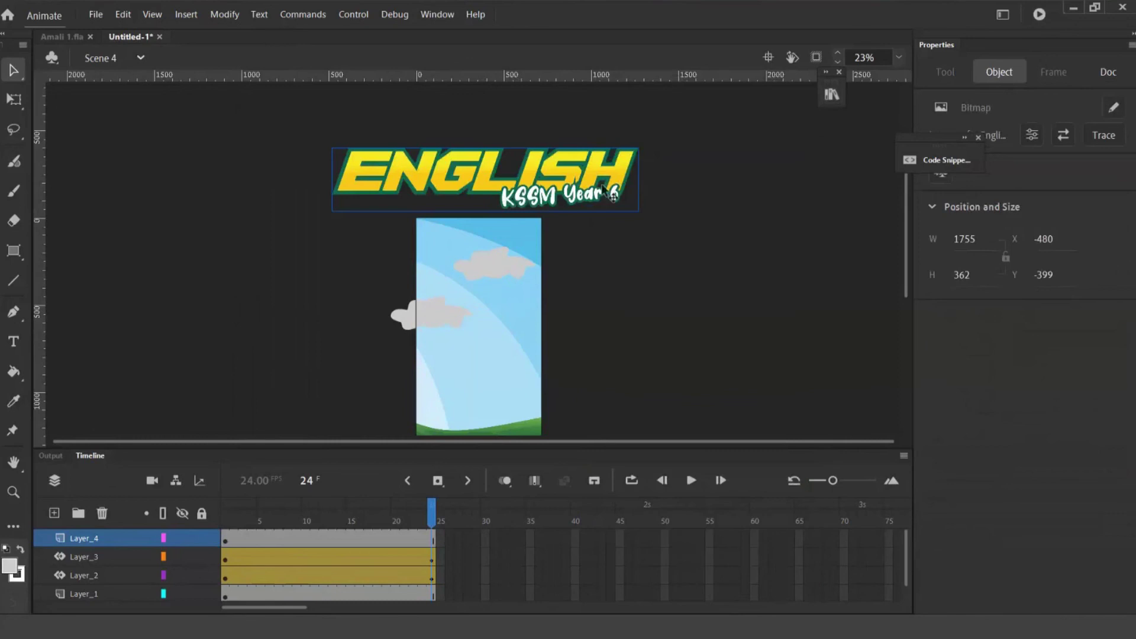
Scale the English logo down to about 638 × 132 and shift its Layer_4 starting keyframe to frame 24
{"action": "key", "text": "q"}
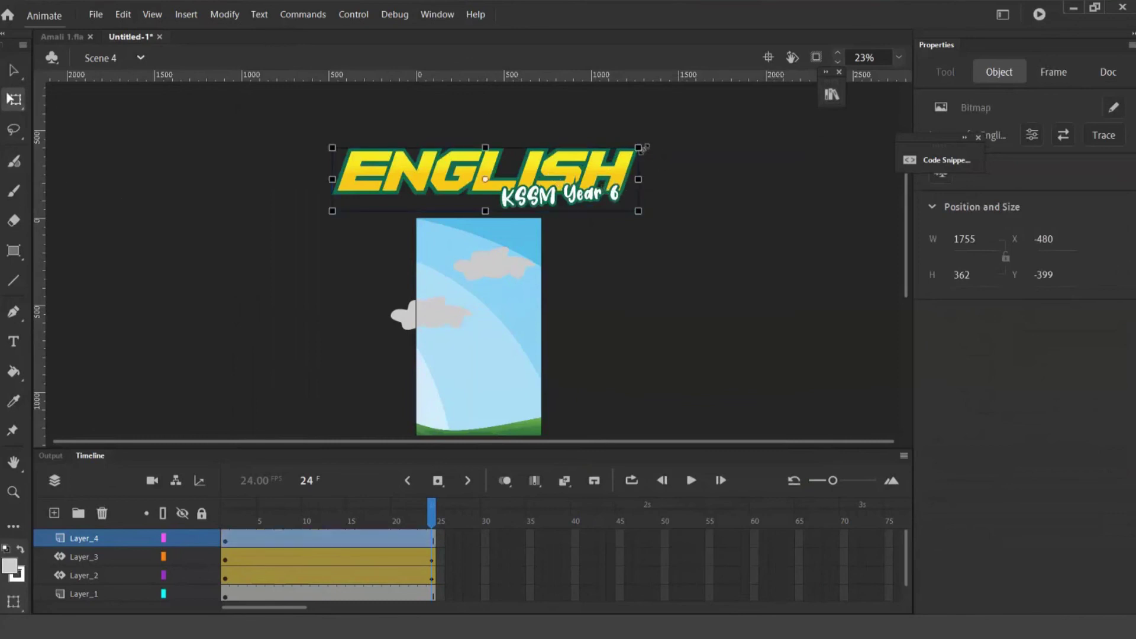
{"action": "left_click_drag", "start_coordinate": [638, 148], "coordinate": [536, 168]}
{"action": "left_click", "coordinate": [422, 541]}
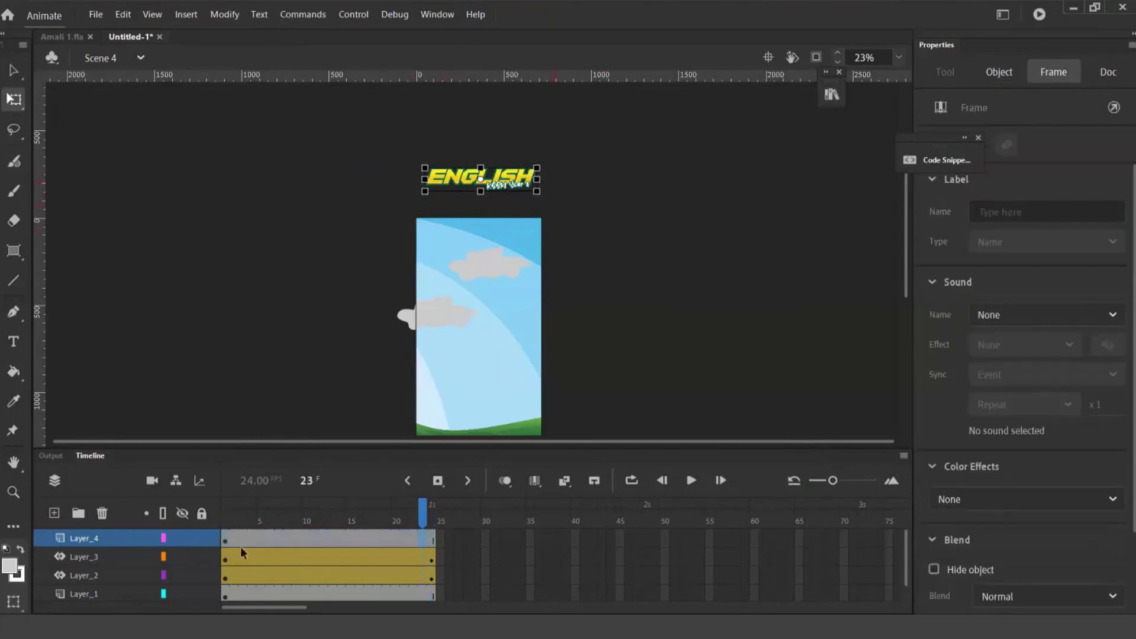
{"action": "left_click", "coordinate": [228, 539]}
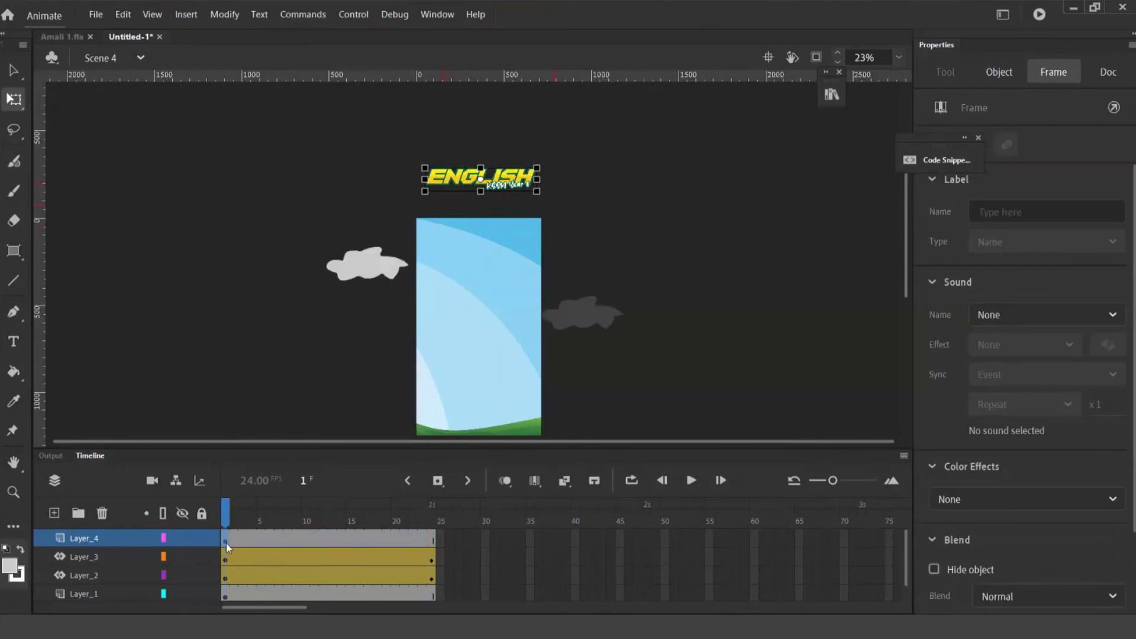
{"action": "left_click", "coordinate": [431, 540]}
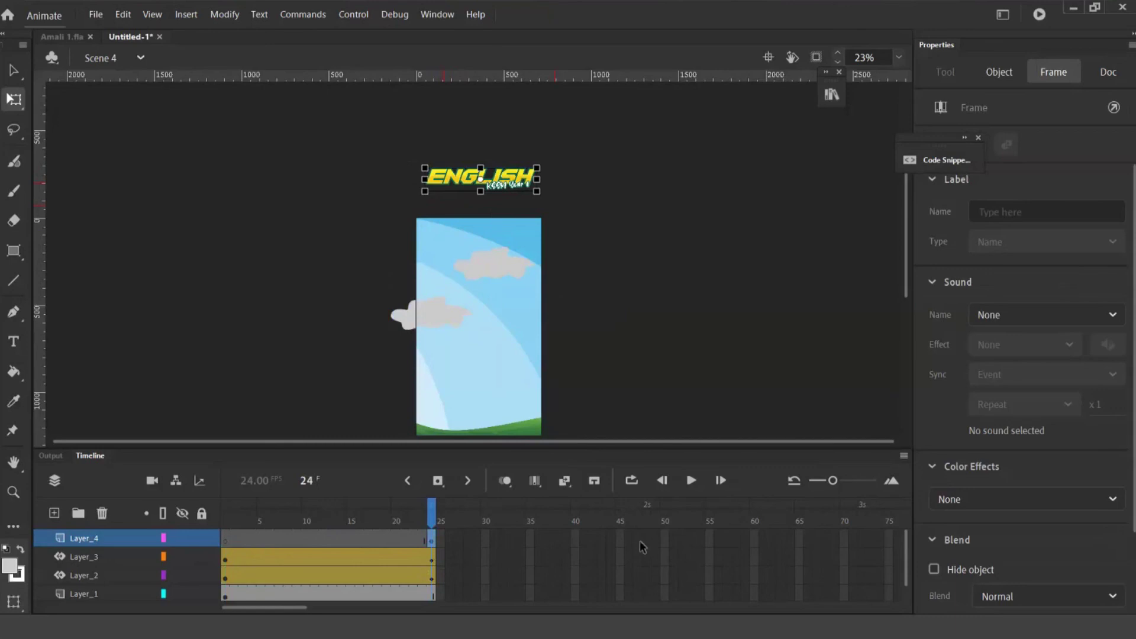
Extend Layer_4, Layer_3, Layer_2 and Layer_1 to frame 72
{"action": "left_click", "coordinate": [862, 540]}
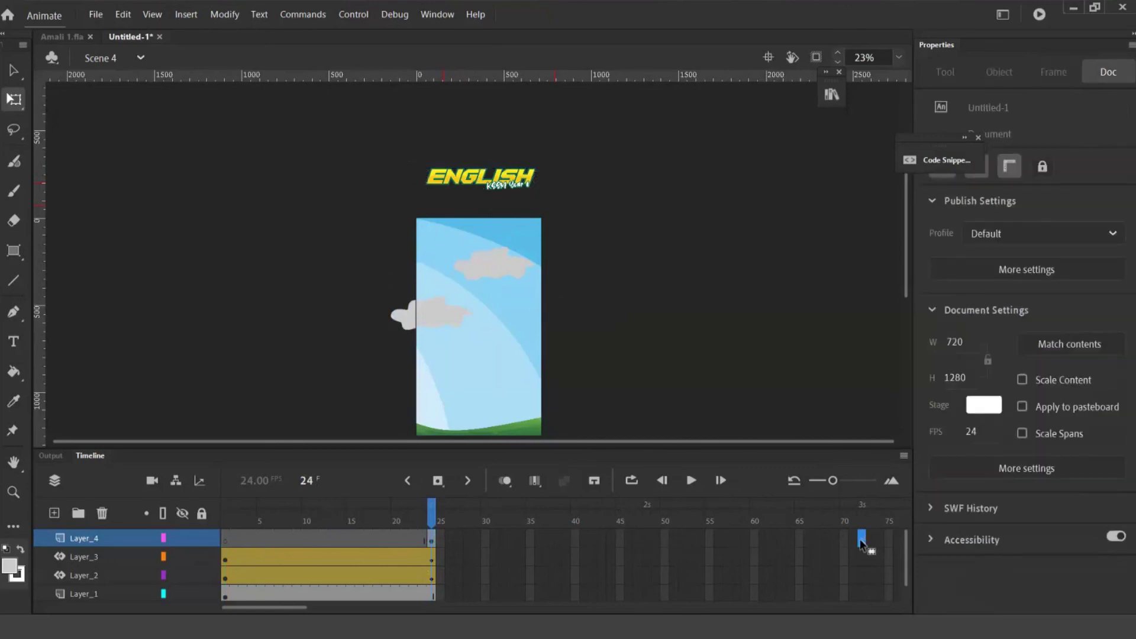
{"action": "key", "text": "F5"}
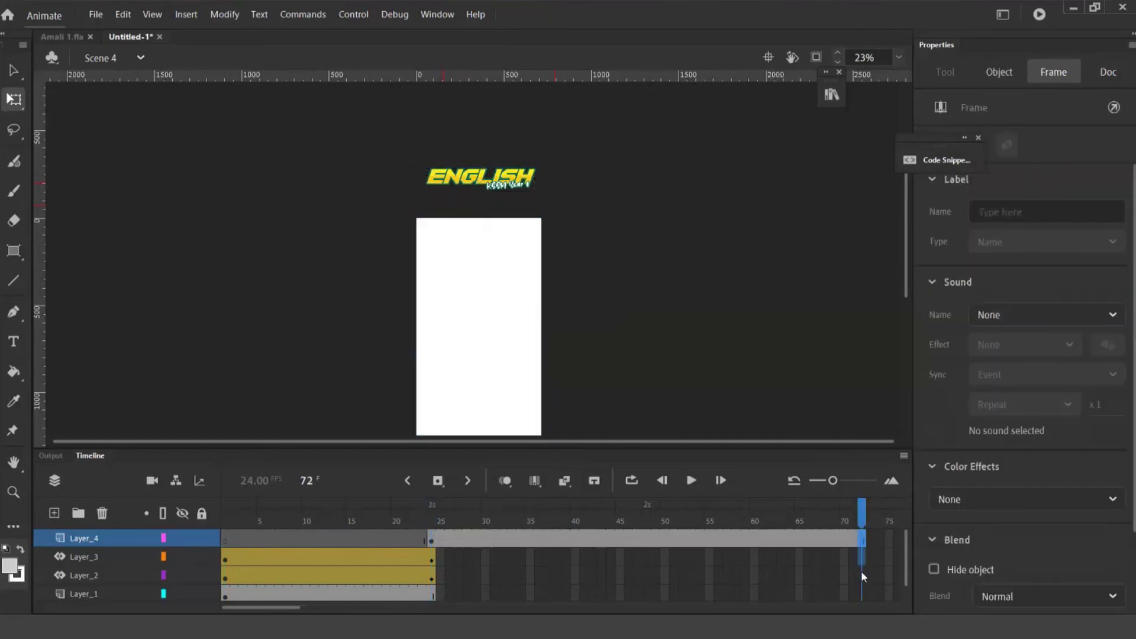
{"action": "left_click", "coordinate": [862, 556]}
{"action": "key", "text": "F5"}
{"action": "left_click", "coordinate": [862, 575]}
{"action": "key", "text": "F5"}
{"action": "left_click", "coordinate": [862, 594]}
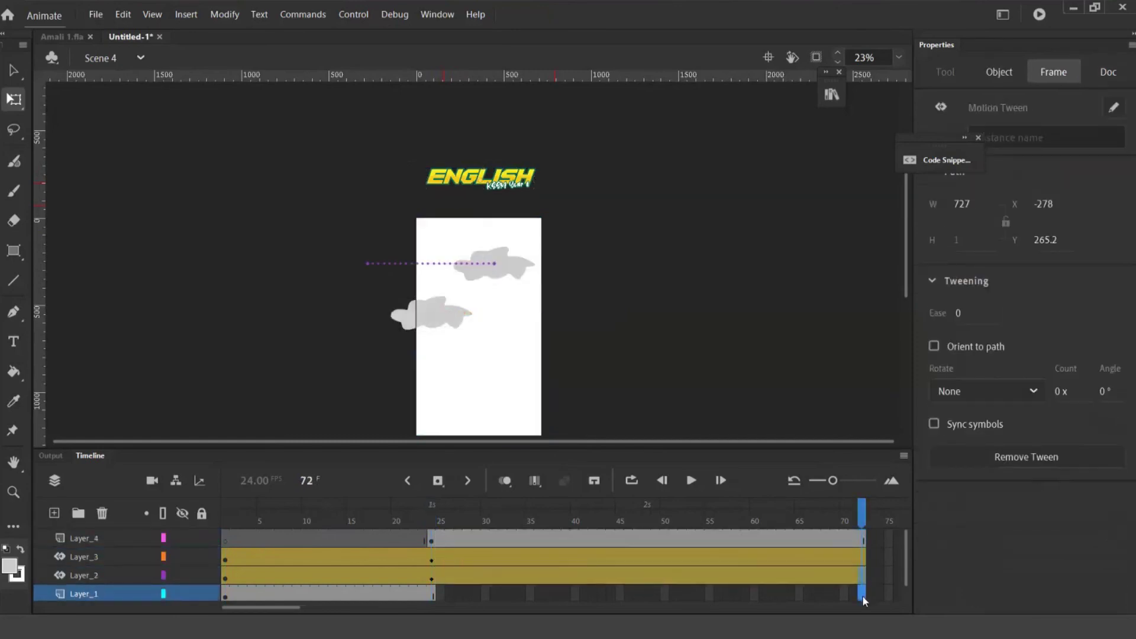
{"action": "key", "text": "F5"}
Move the English logo down onto the stage to X 45, Y 450
{"action": "left_click", "coordinate": [480, 177]}
{"action": "left_click_drag", "start_coordinate": [503, 194], "coordinate": [523, 337]}
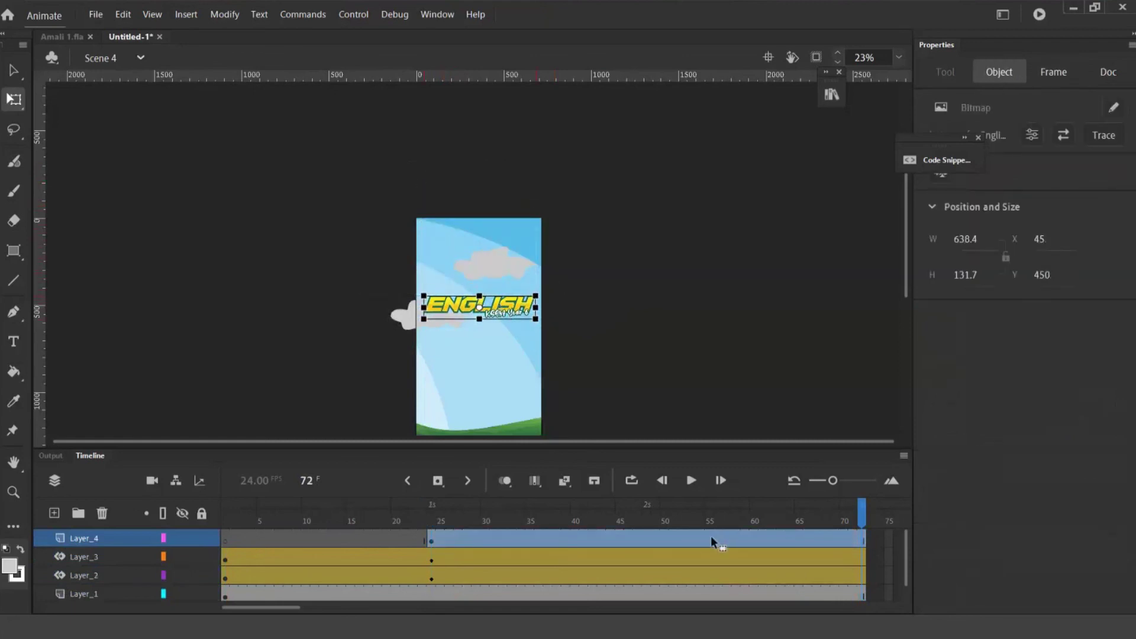
Replace the English logo's direct move with a symbol-converted motion tween on Layer_4, bringing it down to X 45.1, Y 513 at frame 58
{"action": "key", "text": "ctrl+z"}
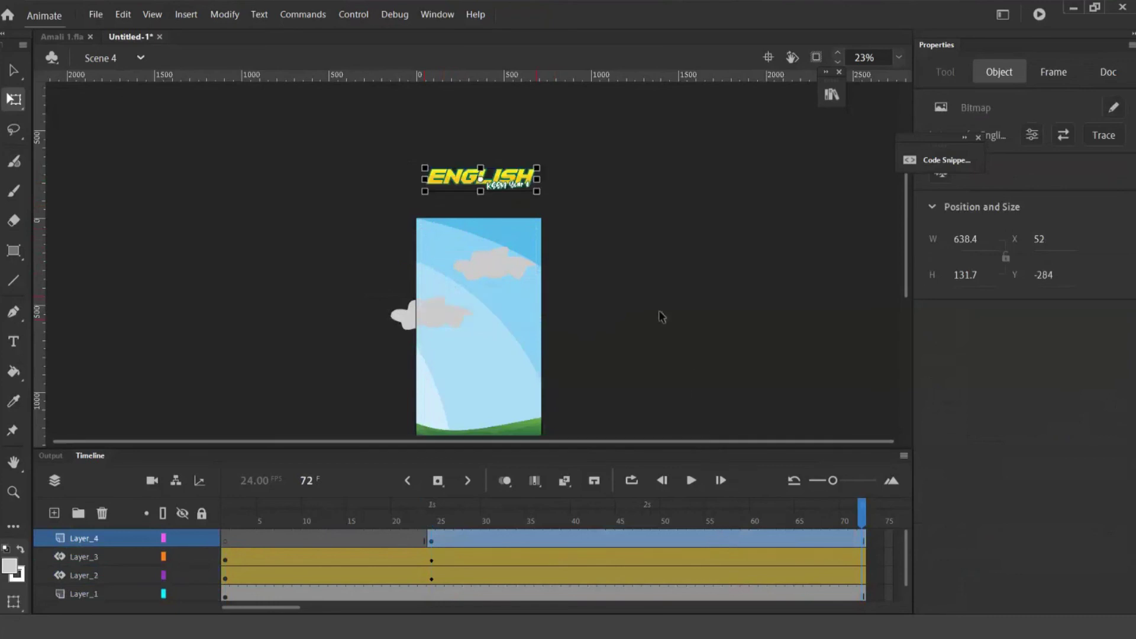
{"action": "right_click", "coordinate": [740, 538]}
{"action": "left_click", "coordinate": [651, 302]}
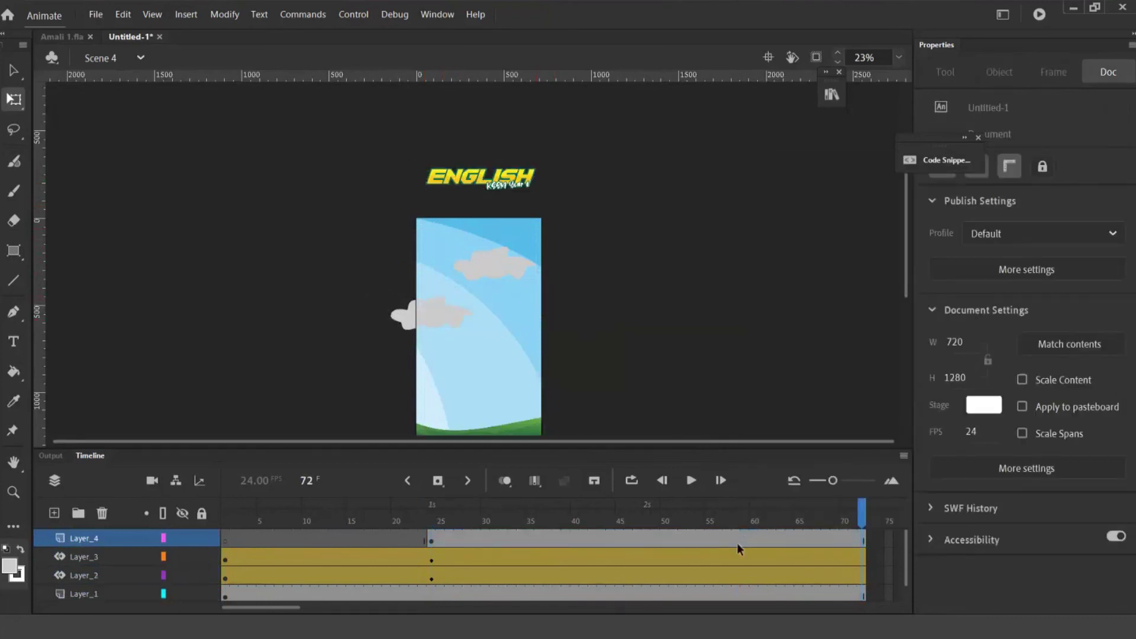
{"action": "right_click", "coordinate": [736, 542]}
{"action": "left_click", "coordinate": [843, 184]}
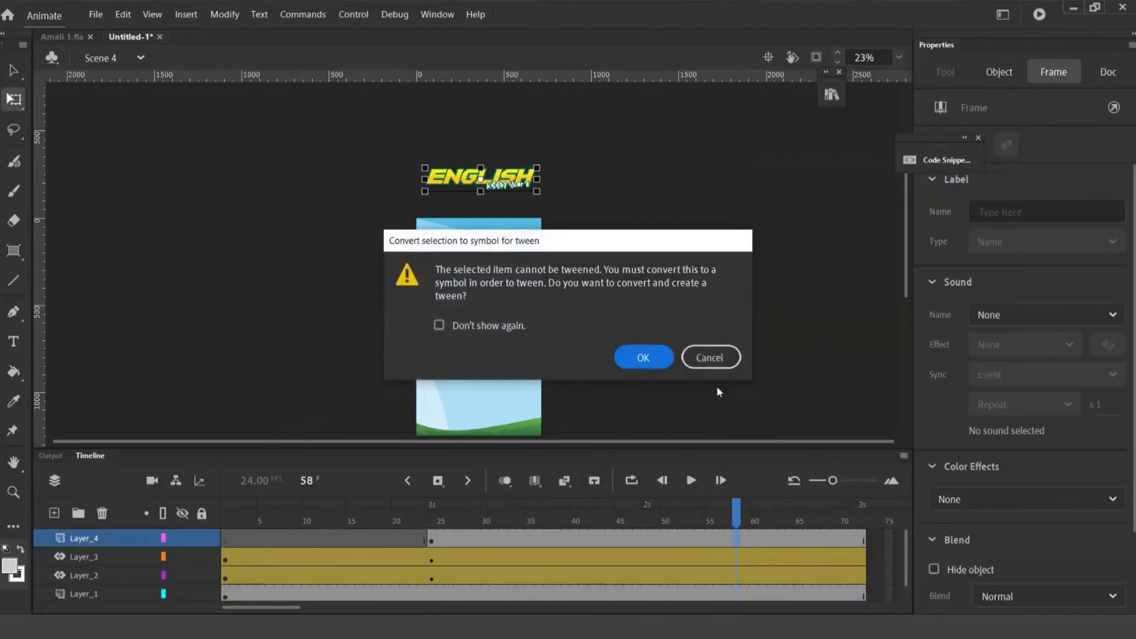
{"action": "left_click", "coordinate": [651, 357]}
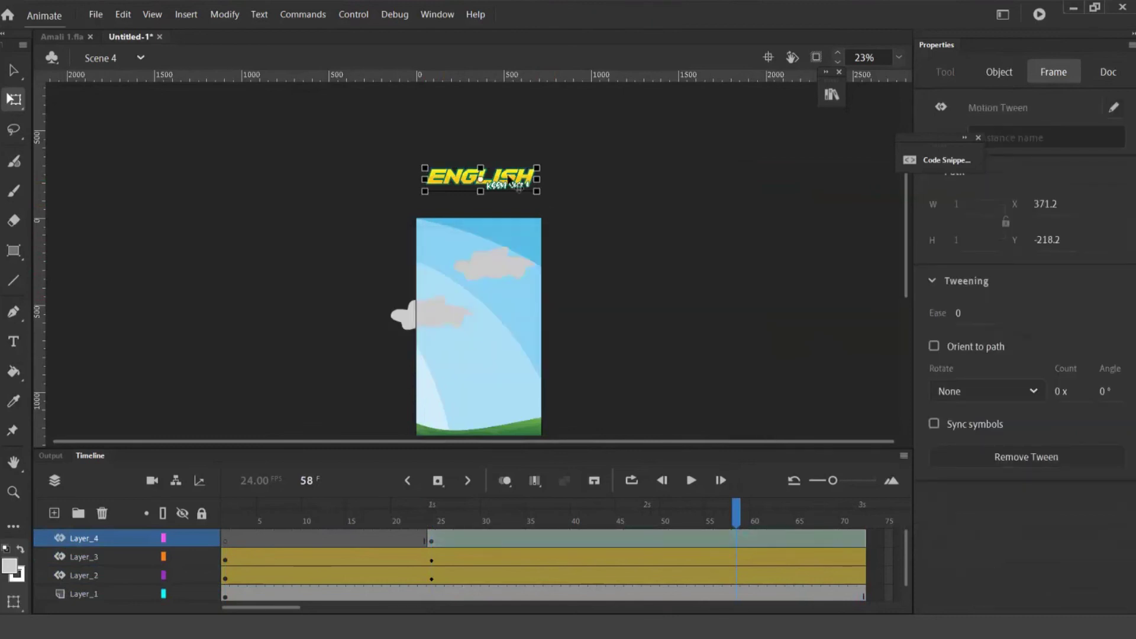
{"action": "left_click_drag", "start_coordinate": [508, 179], "coordinate": [508, 313]}
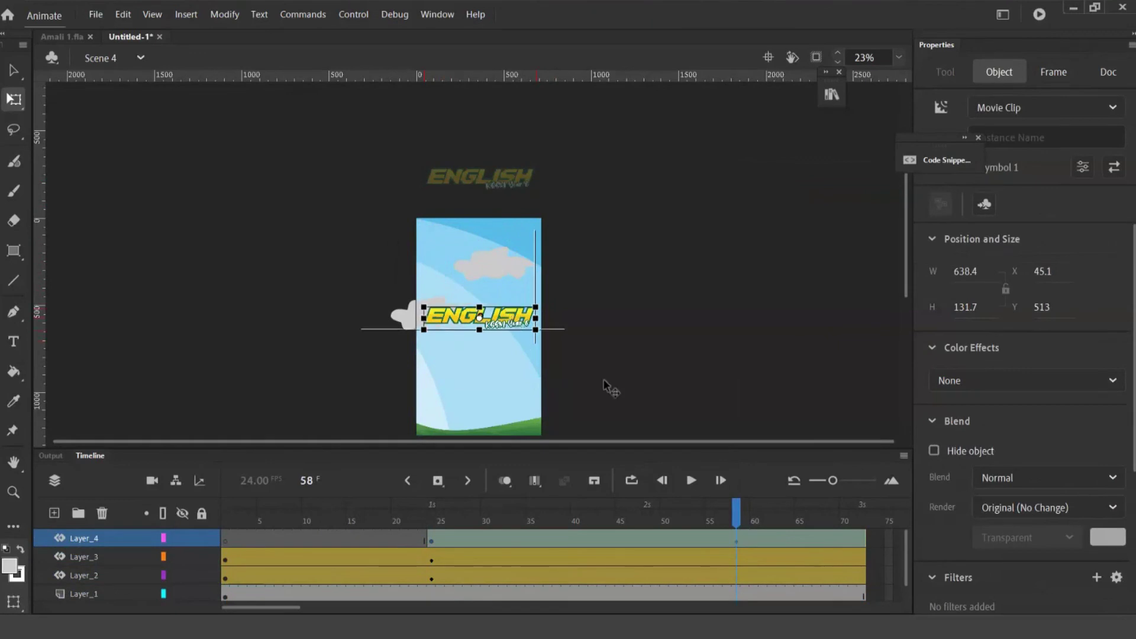
{"action": "left_click", "coordinate": [740, 543]}
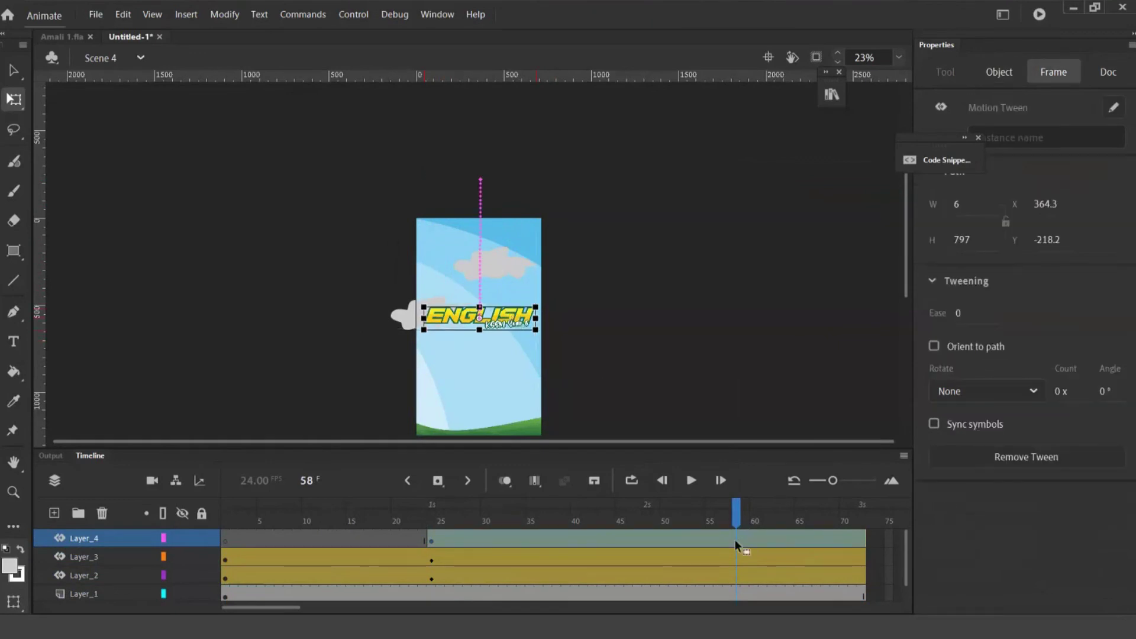
{"action": "left_click_drag", "start_coordinate": [734, 539], "coordinate": [744, 540]}
{"action": "left_click", "coordinate": [743, 518]}
{"action": "key", "text": "ctrl+z"}
{"action": "left_click", "coordinate": [737, 372]}
Test-play Scene 4 at full window size, and test the whole movie to check which scene opens first
{"action": "key", "text": "ctrl+Return"}
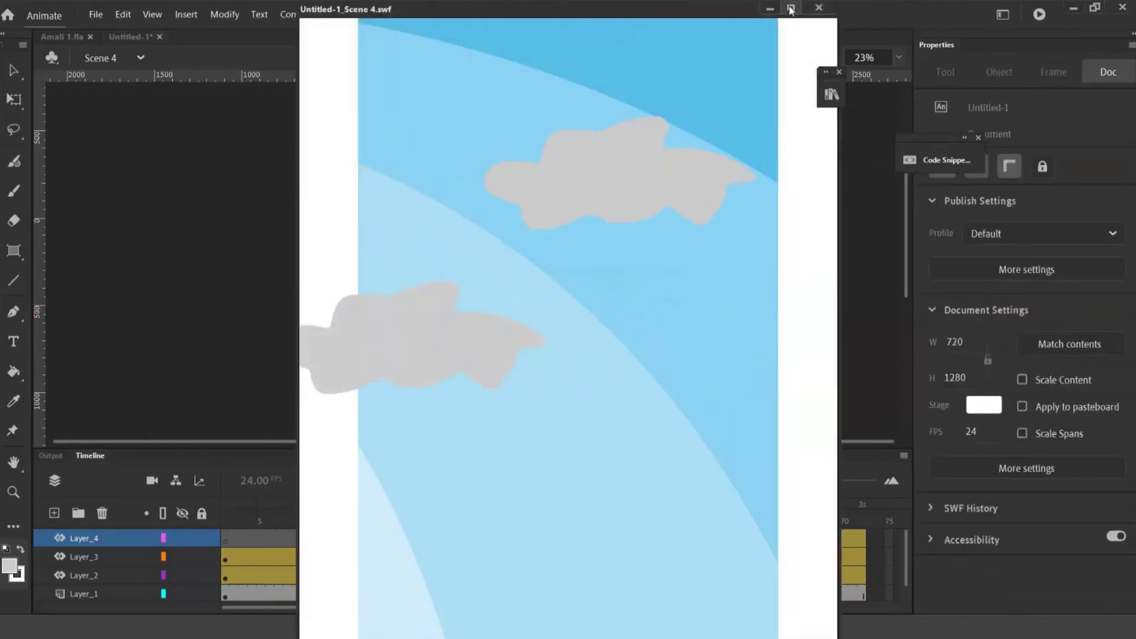
{"action": "left_click", "coordinate": [790, 8]}
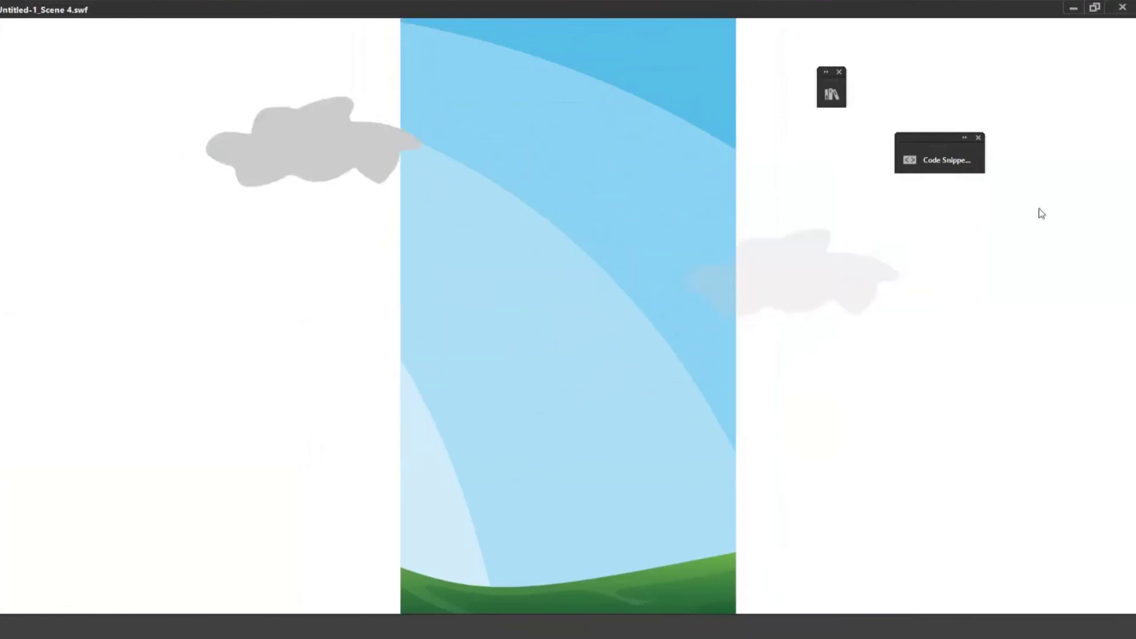
{"action": "left_click", "coordinate": [1124, 11]}
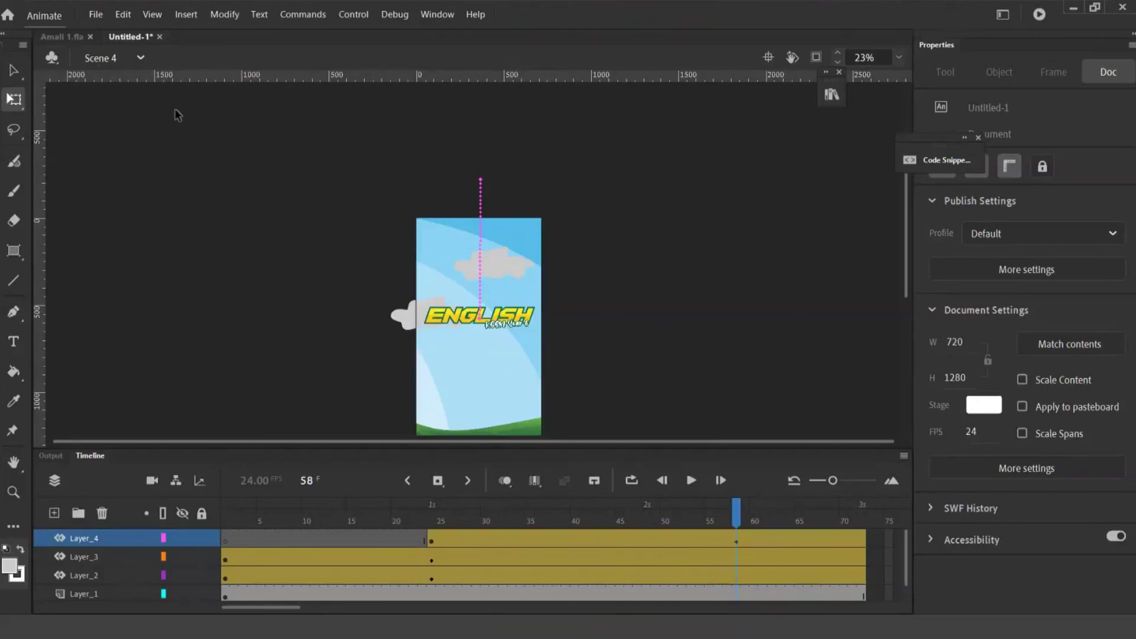
{"action": "key", "text": "ctrl+Return"}
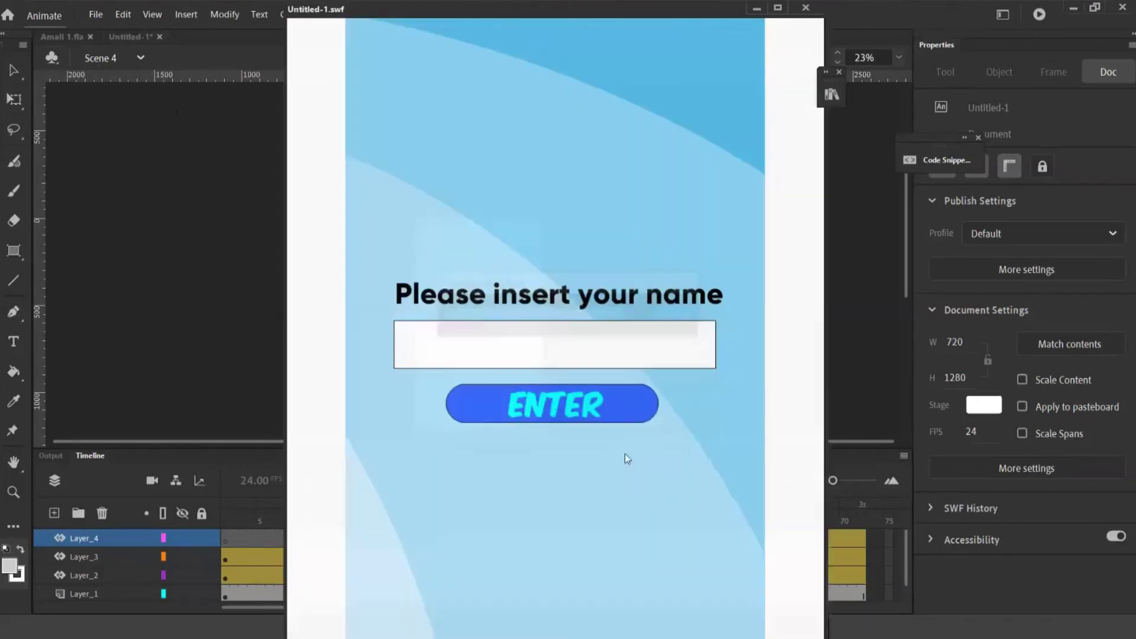
{"action": "left_click", "coordinate": [807, 8]}
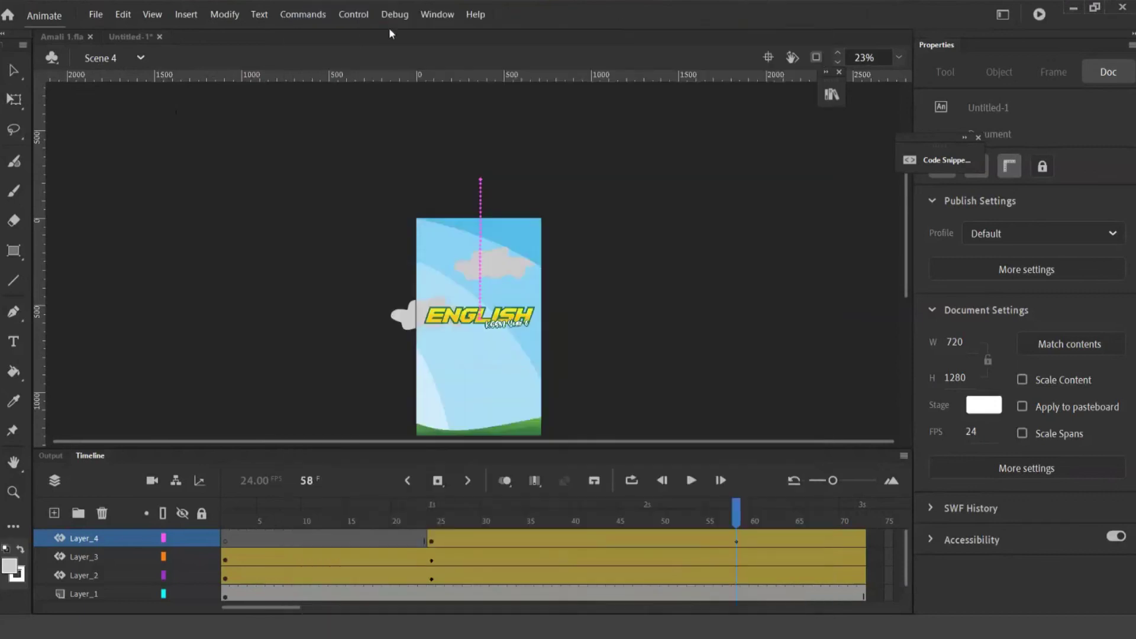
Reorder the scenes so that Scene 4 comes before Scene 1 and Scene 2
{"action": "left_click", "coordinate": [435, 14]}
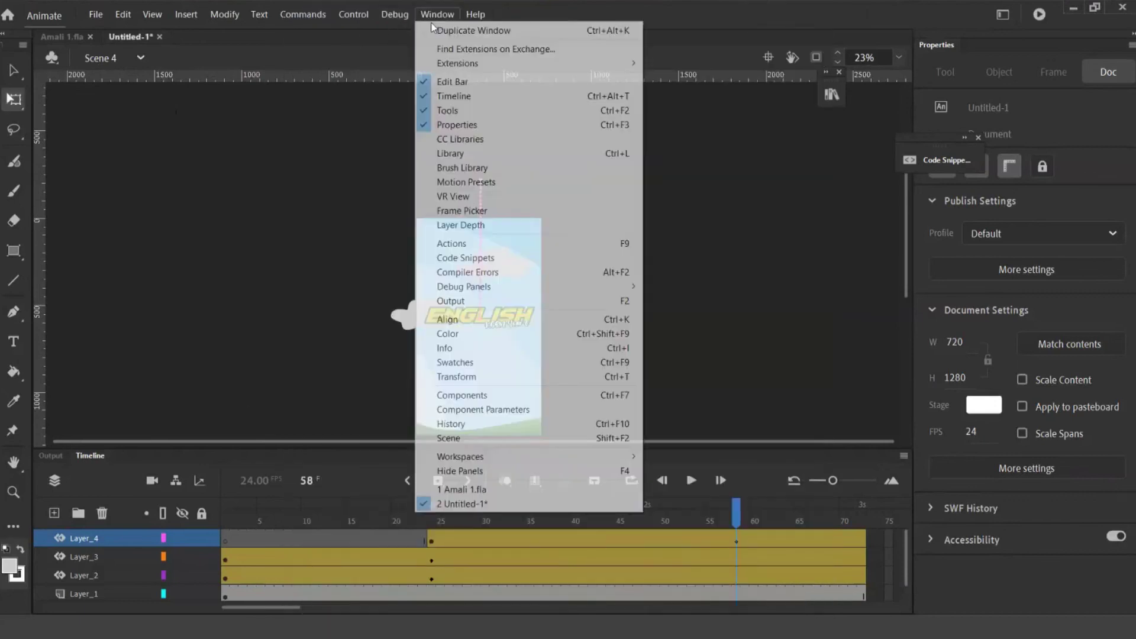
{"action": "left_click", "coordinate": [499, 439]}
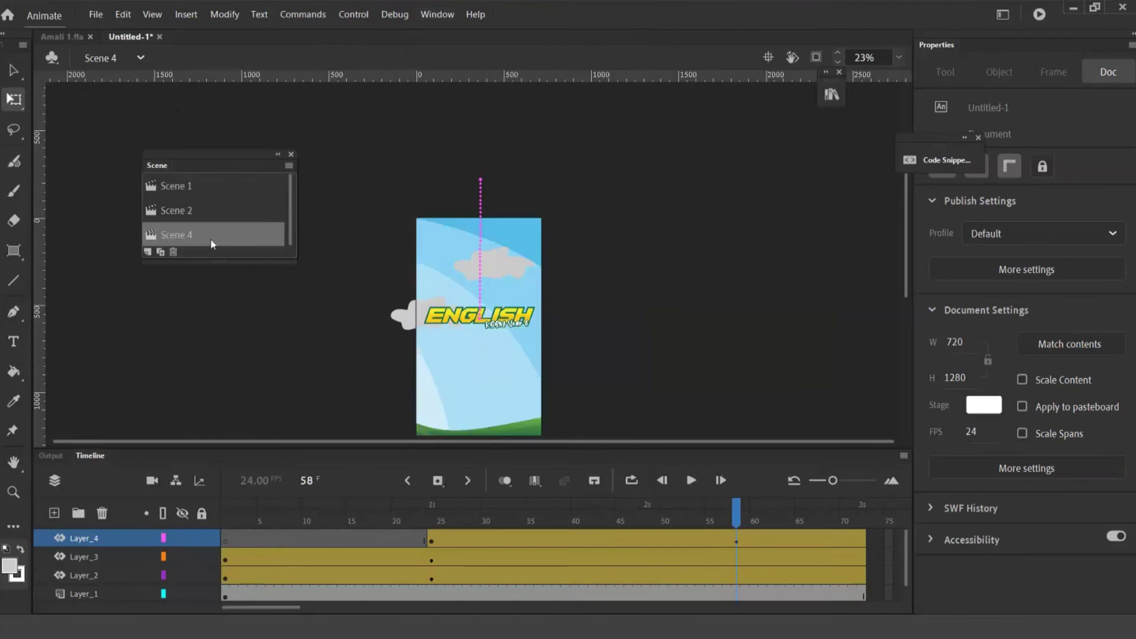
{"action": "left_click_drag", "start_coordinate": [201, 235], "coordinate": [200, 184]}
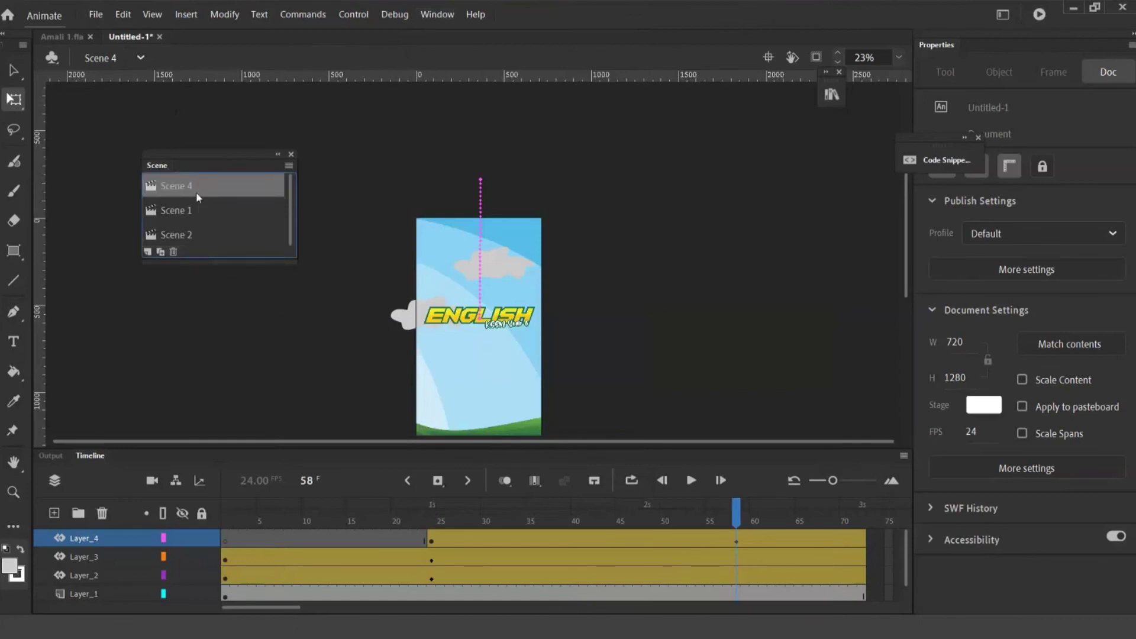
Test the whole movie at full window size to check the opening cloud and logo animation
{"action": "key", "text": "ctrl+Return"}
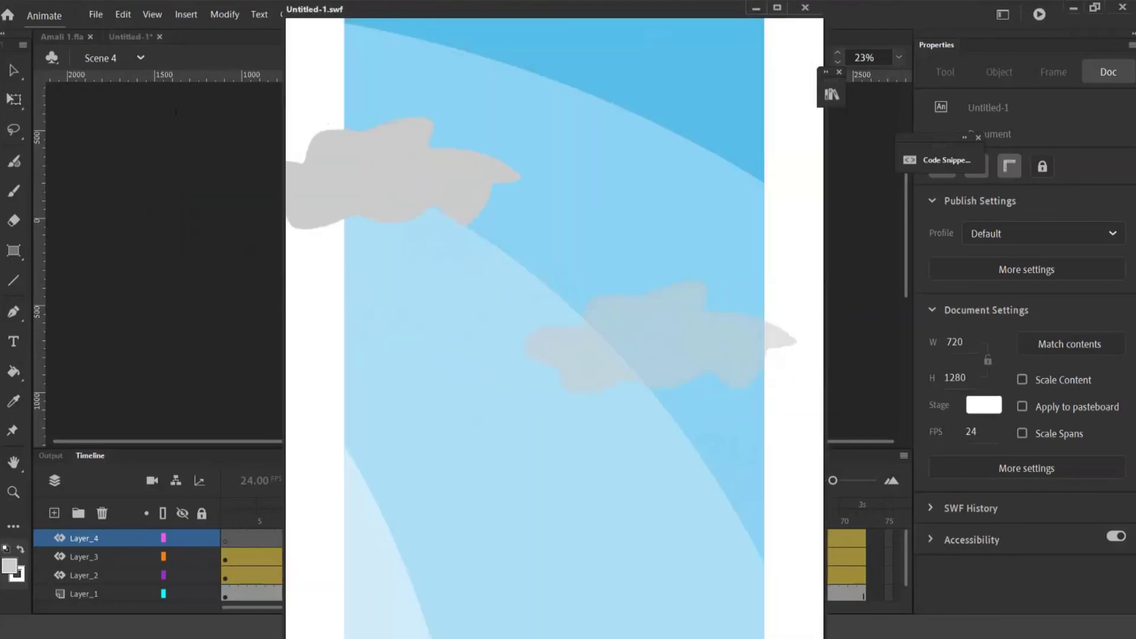
{"action": "left_click", "coordinate": [777, 7]}
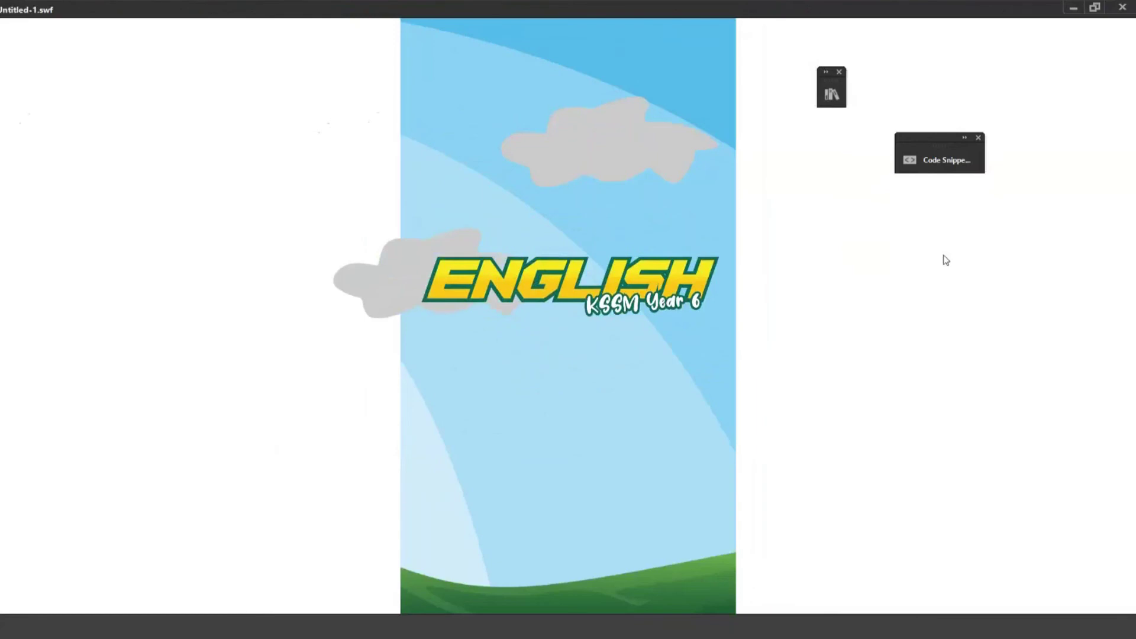
{"action": "left_click", "coordinate": [1121, 8]}
{"action": "key", "text": "shift+F2"}
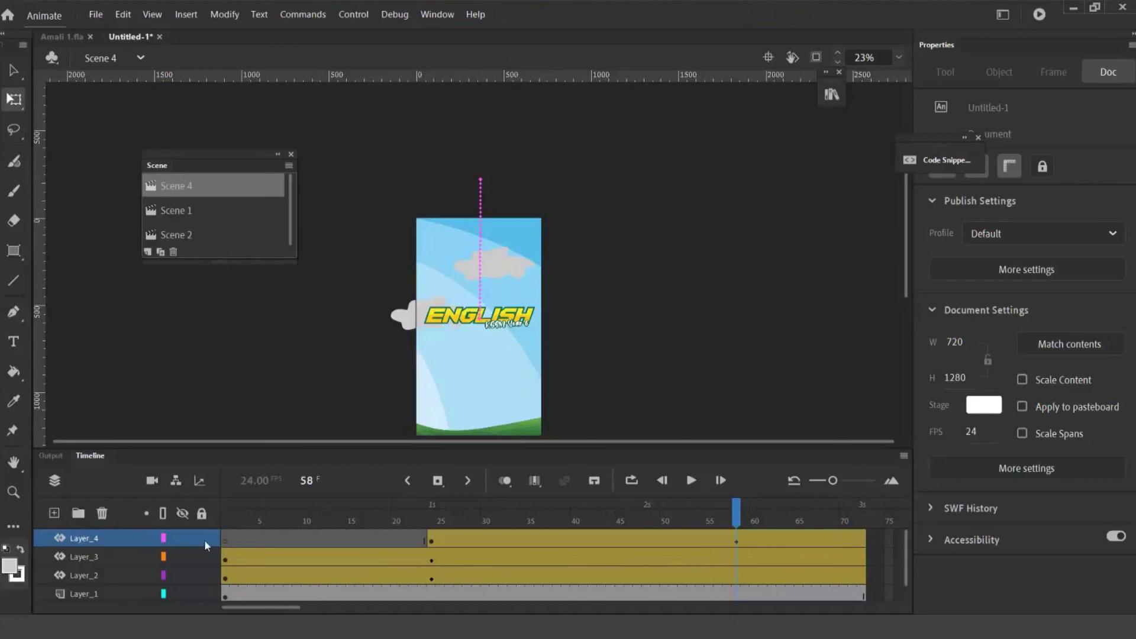
Import all three audio files from the Audio folder of Bahan Adobe Animate into the library
{"action": "left_click", "coordinate": [97, 16]}
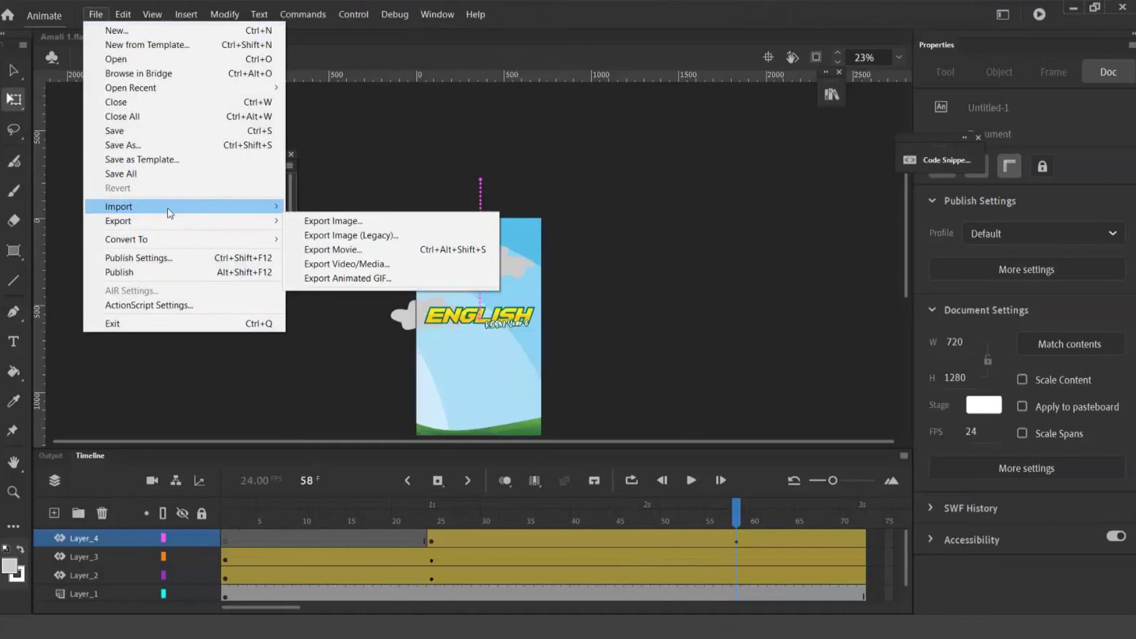
{"action": "mouse_move", "coordinate": [170, 210]}
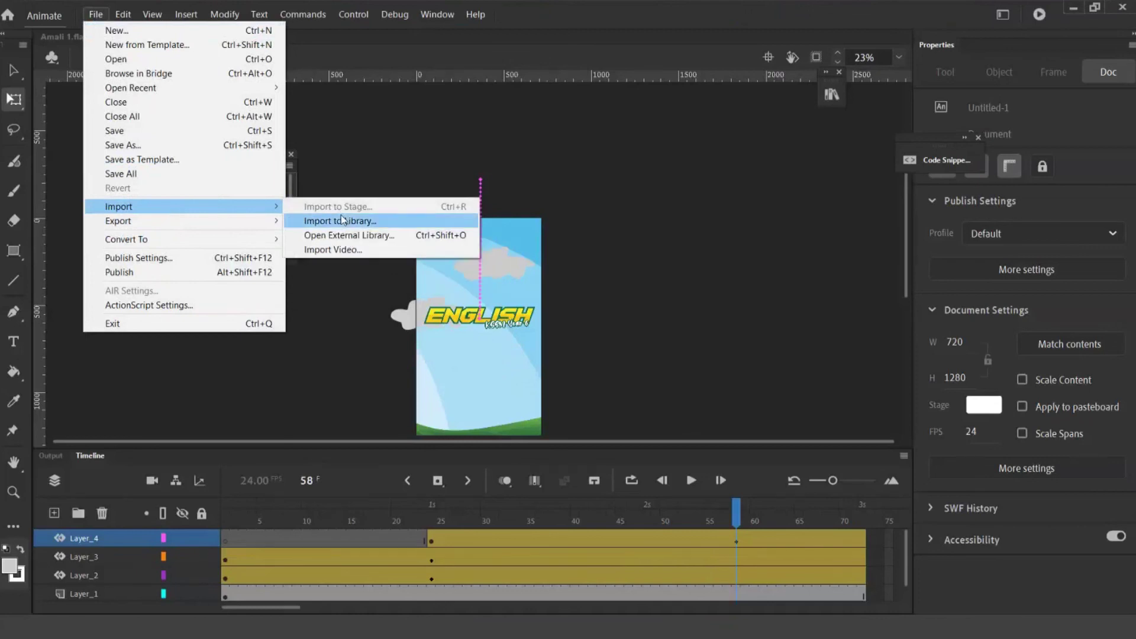
{"action": "left_click", "coordinate": [342, 220]}
{"action": "left_click", "coordinate": [467, 143]}
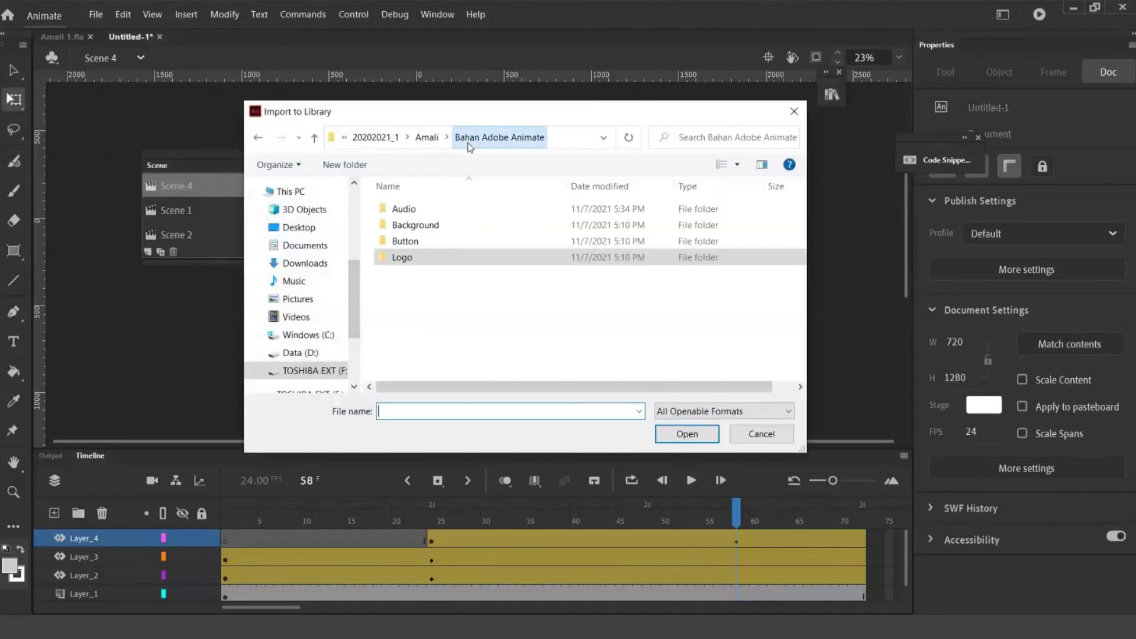
{"action": "left_click", "coordinate": [413, 212]}
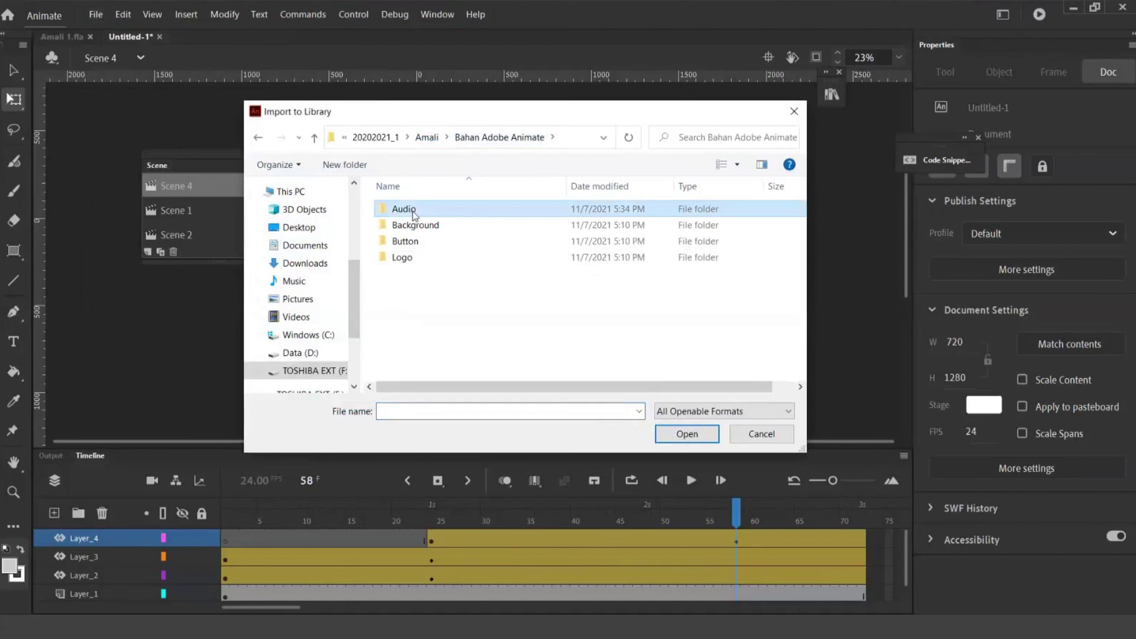
{"action": "double_click", "coordinate": [395, 211]}
{"action": "left_click_drag", "start_coordinate": [368, 196], "coordinate": [520, 286]}
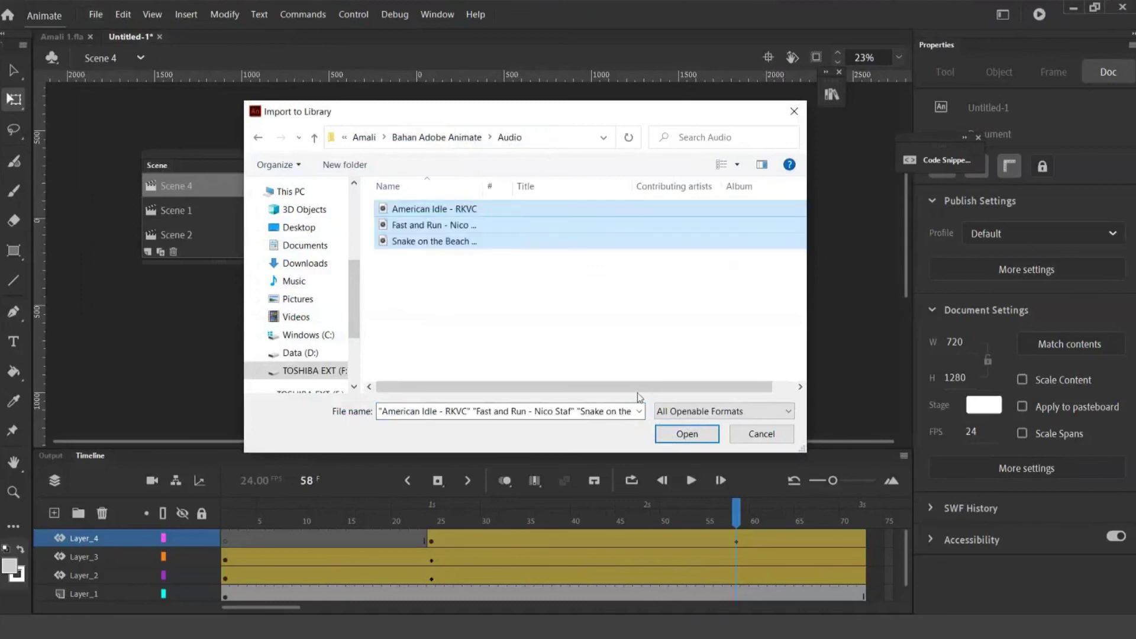
{"action": "left_click", "coordinate": [696, 439]}
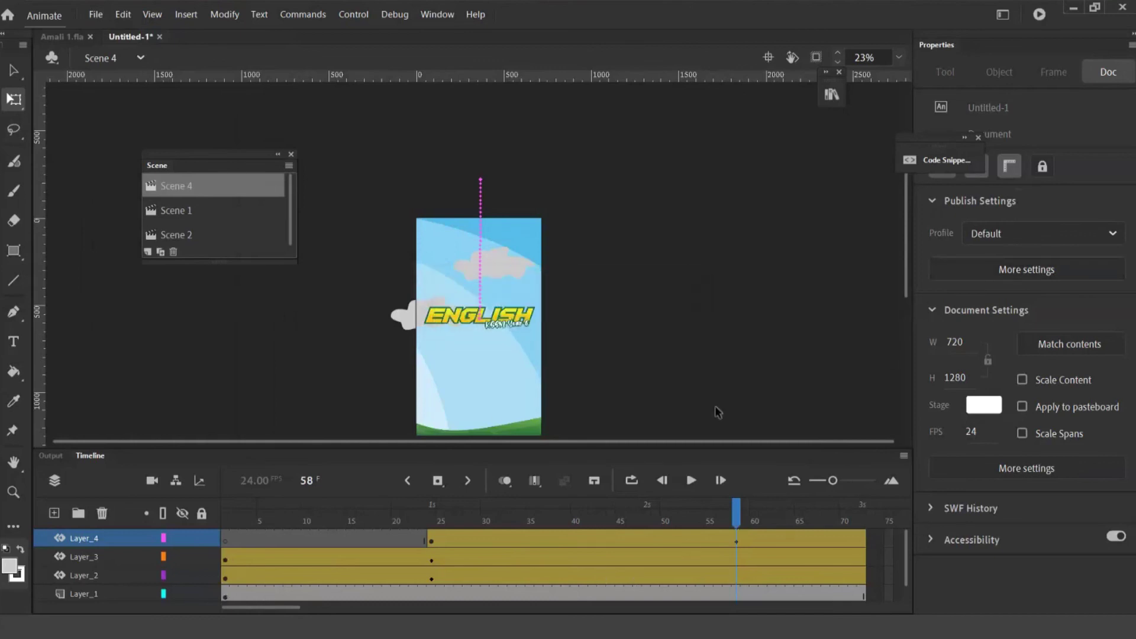
Find American Idle - RKVC.mp3 in the library and preview its sound
{"action": "left_click", "coordinate": [834, 95]}
{"action": "scroll", "coordinate": [792, 467], "scroll_direction": "down", "scroll_amount": 2}
{"action": "scroll", "coordinate": [798, 487], "scroll_direction": "up", "scroll_amount": 3}
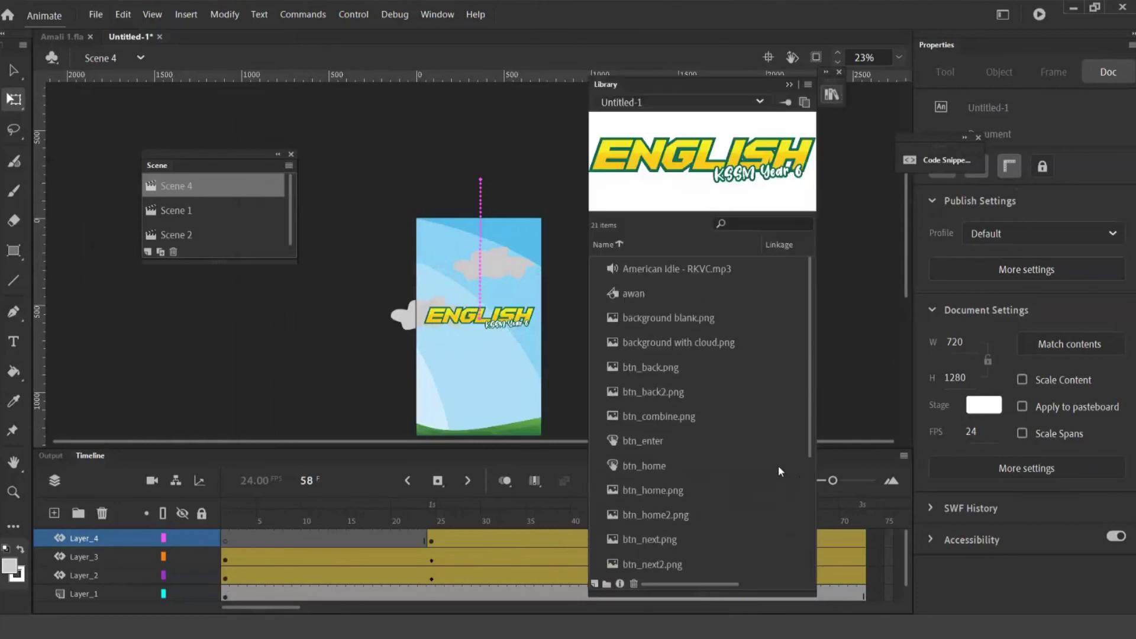
{"action": "left_click", "coordinate": [672, 269]}
{"action": "left_click", "coordinate": [811, 118]}
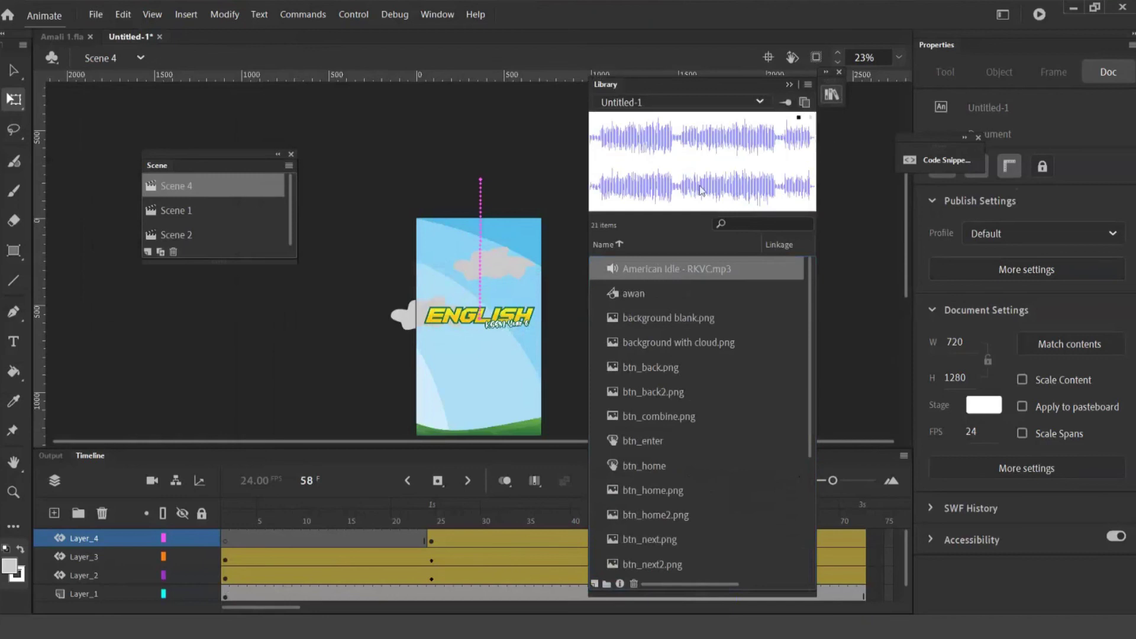
{"action": "left_click", "coordinate": [799, 118]}
Add American Idle - RKVC.mp3 to Layer_1 of Scene 4 from frame 1 and test the movie
{"action": "left_click", "coordinate": [229, 598]}
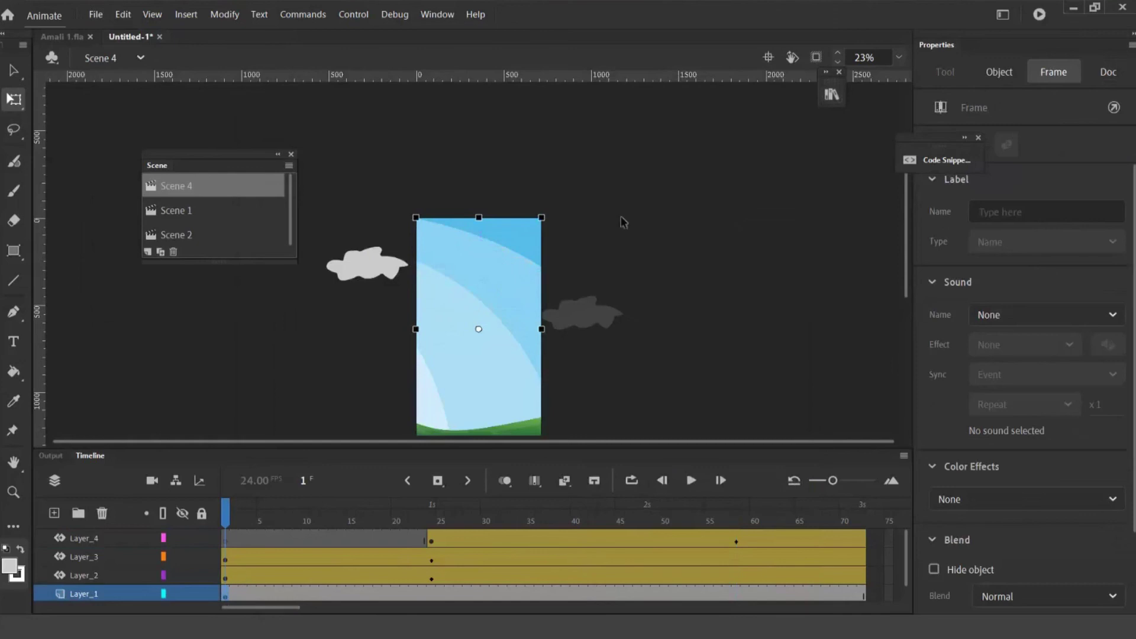
{"action": "left_click", "coordinate": [831, 94]}
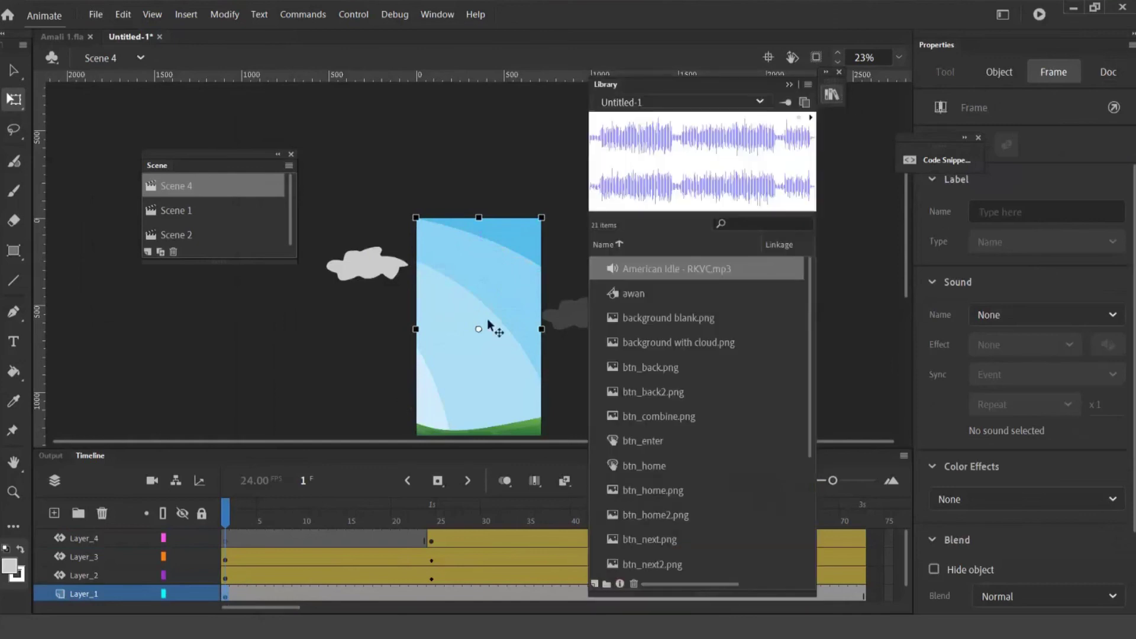
{"action": "left_click_drag", "start_coordinate": [627, 269], "coordinate": [332, 391]}
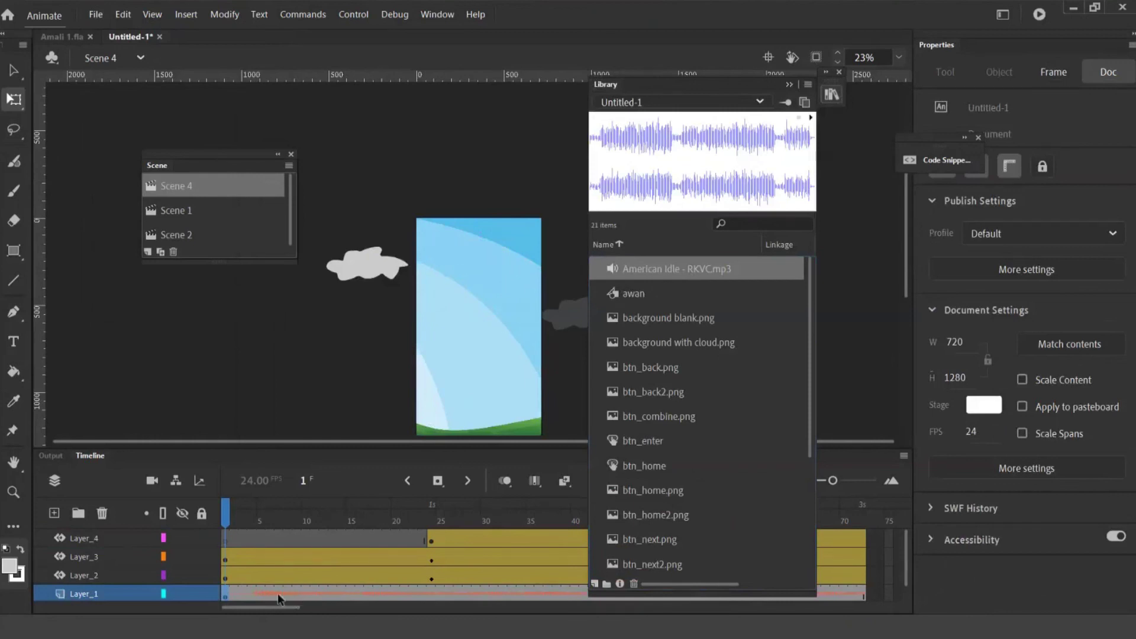
{"action": "key", "text": "ctrl+Return"}
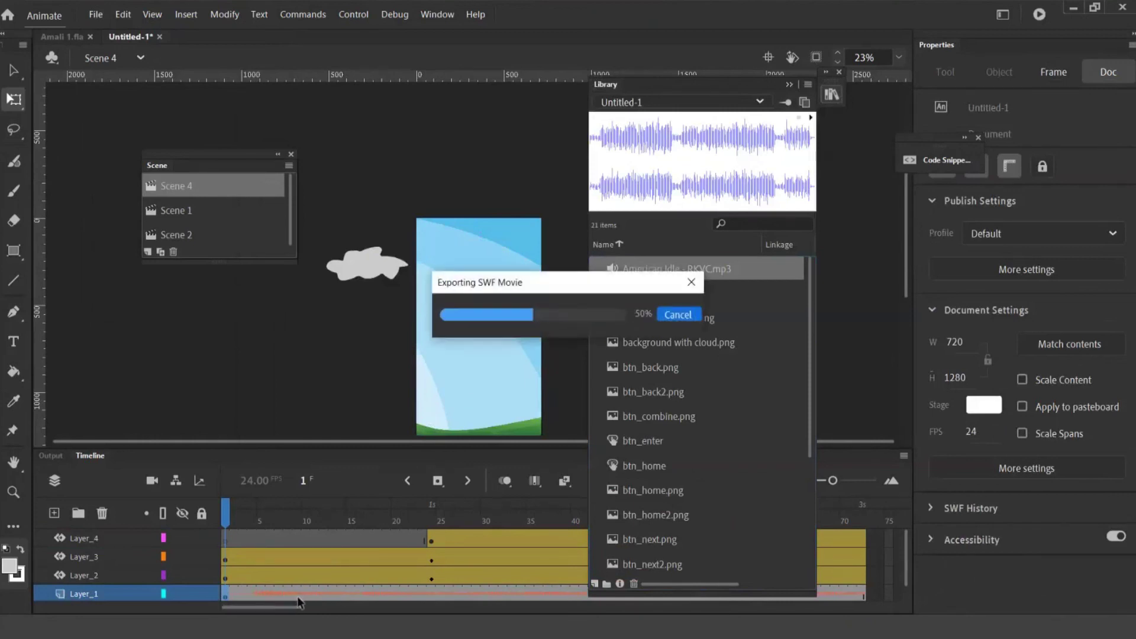